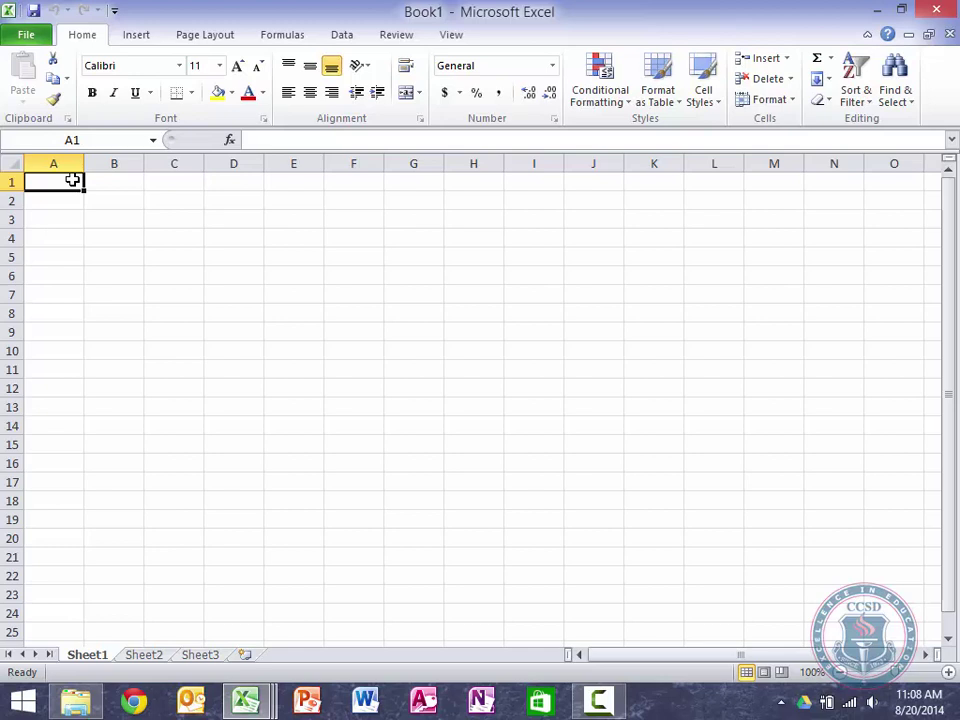
# Enter the title "Problem 5.4B" in A1 and the company name "Rojas Estate Planning and Investments" in A3
pyautogui.write('Problem')
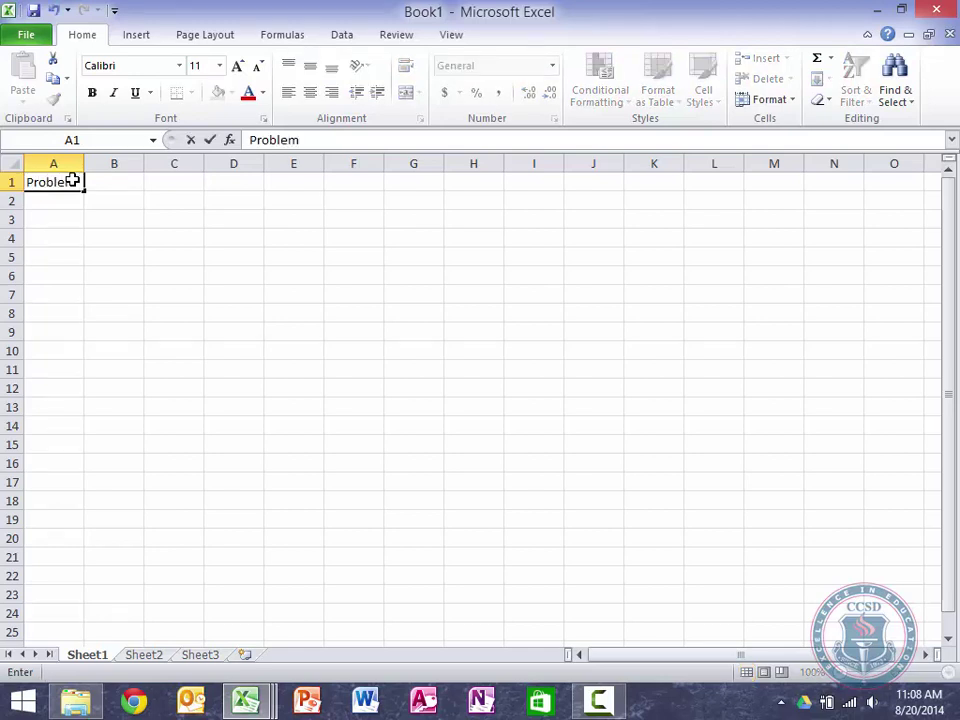
pyautogui.write(' 5.4B')
pyautogui.press('Return')
pyautogui.press('Return')
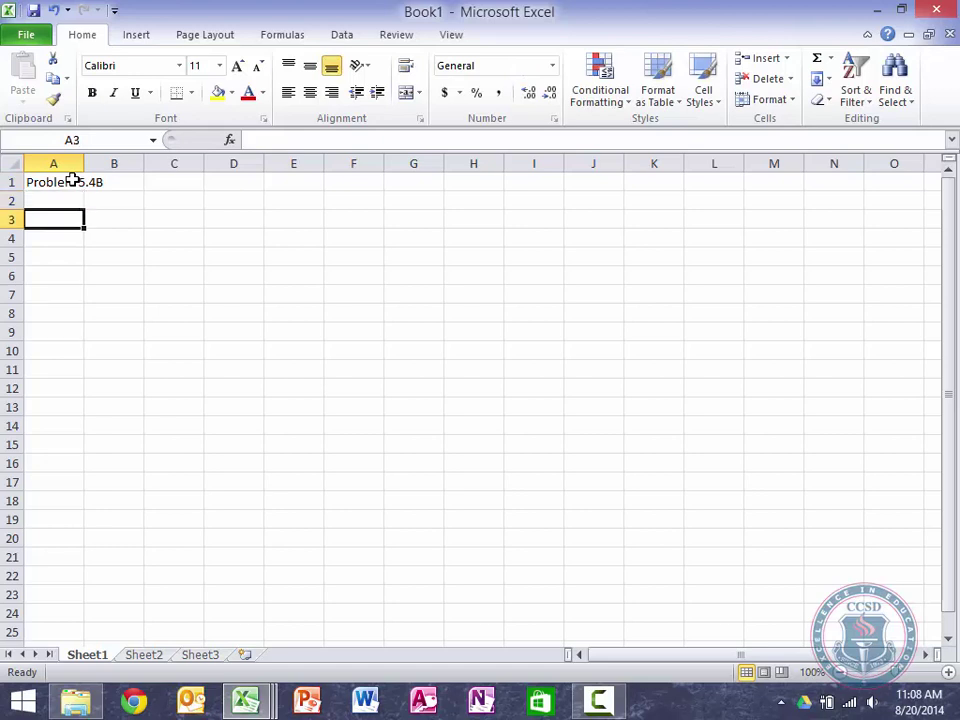
pyautogui.write('Rojas E')
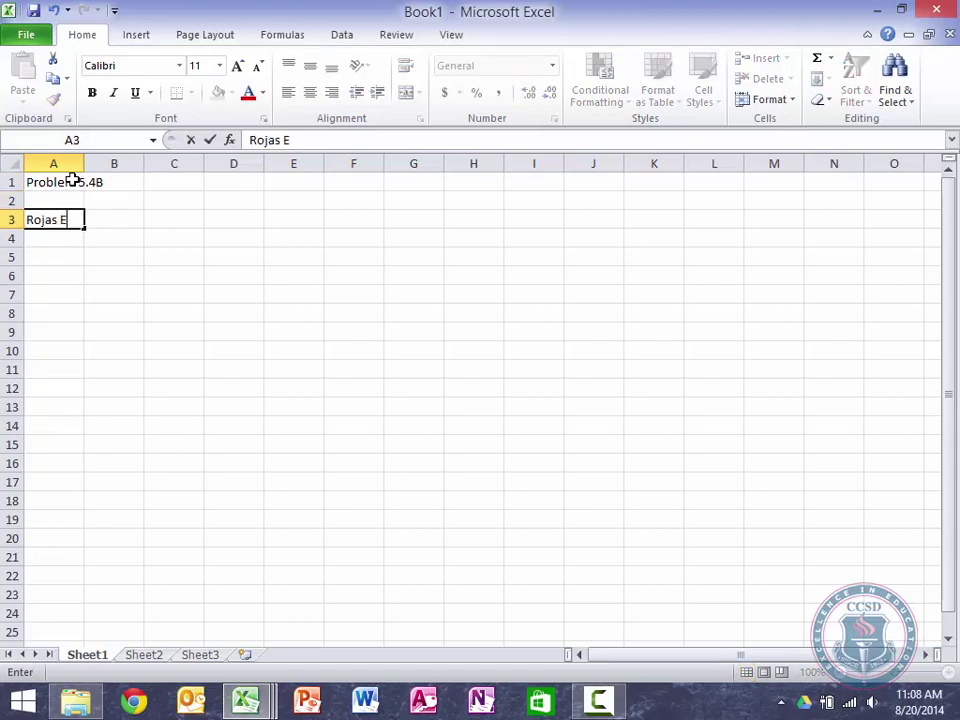
pyautogui.write('state Planning and')
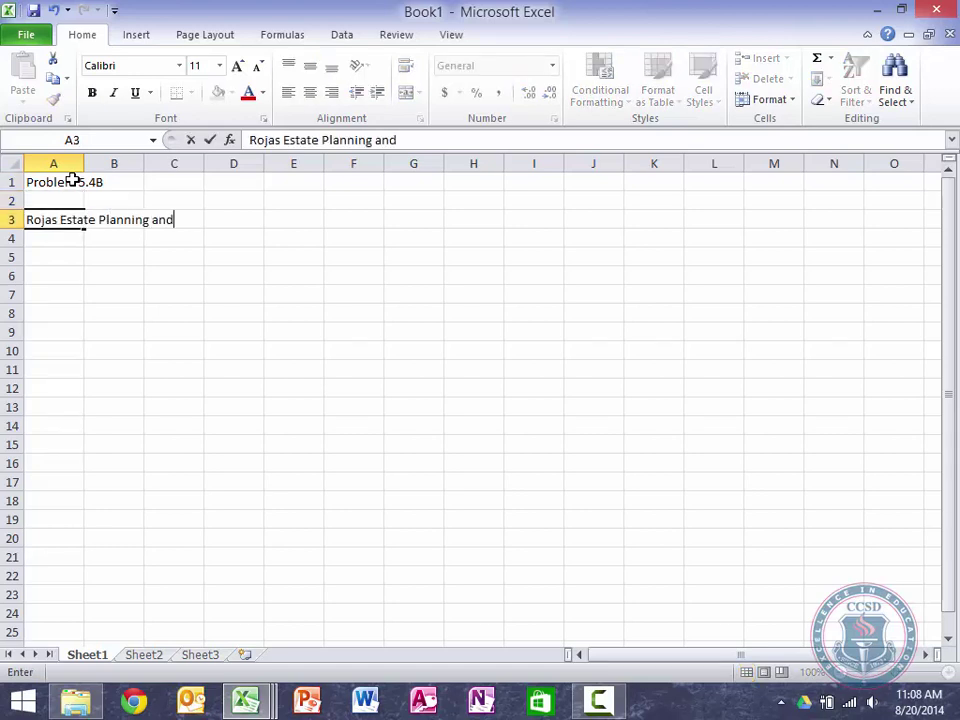
pyautogui.write(' Investments')
pyautogui.press('Return')
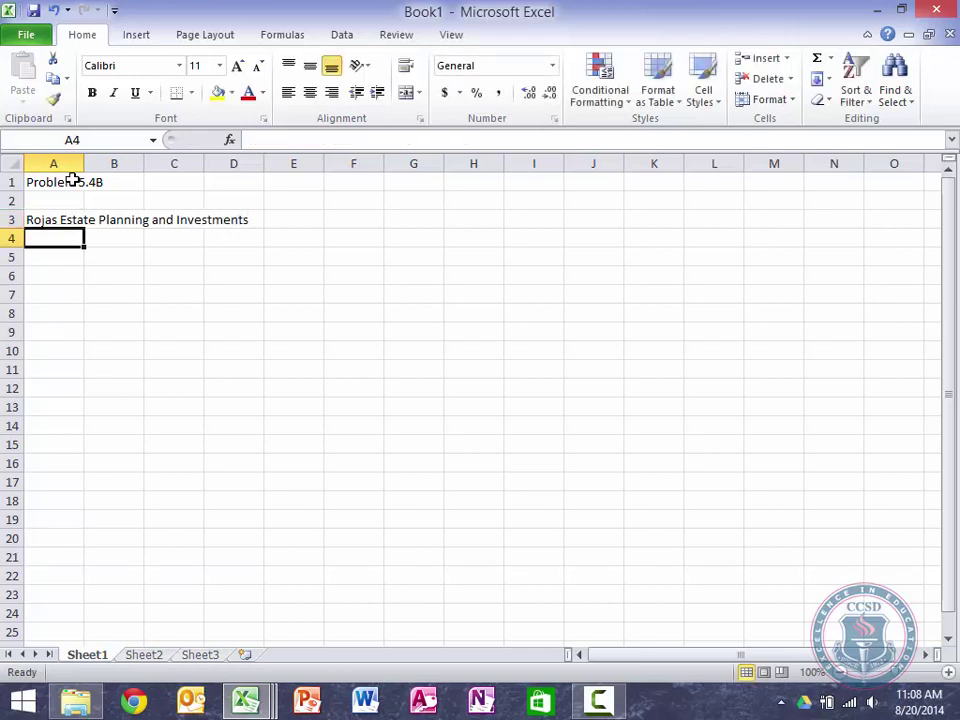
# Add the heading lines "Worksheet" in A4 and "Month Ended June 30, 2013" in A5
pyautogui.write('Workshee')
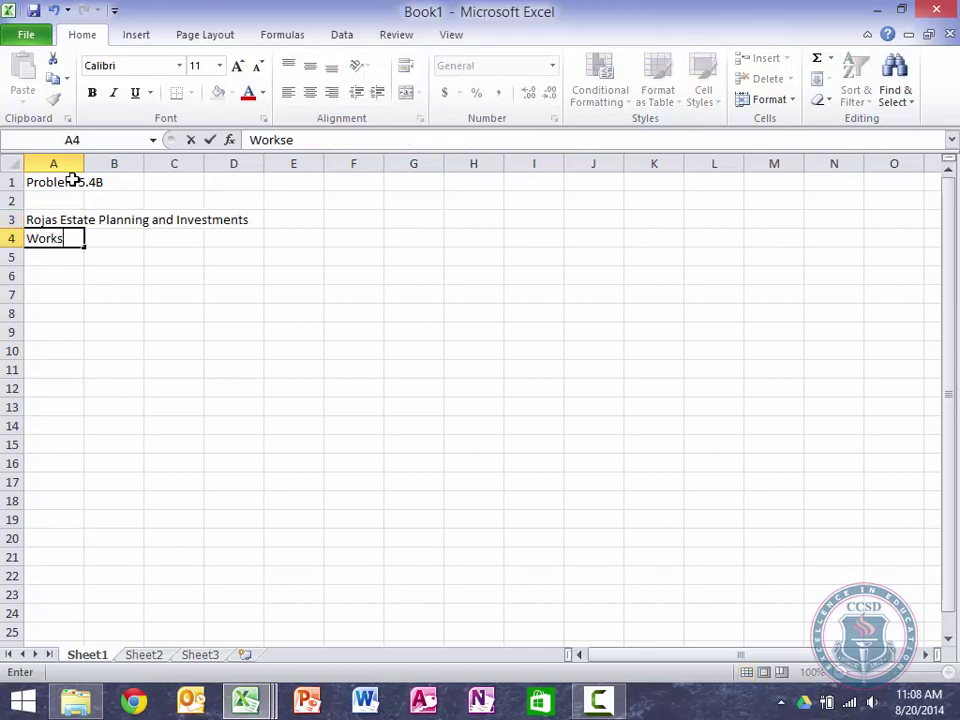
pyautogui.write('t')
pyautogui.press('Return')
pyautogui.write('Month Ended')
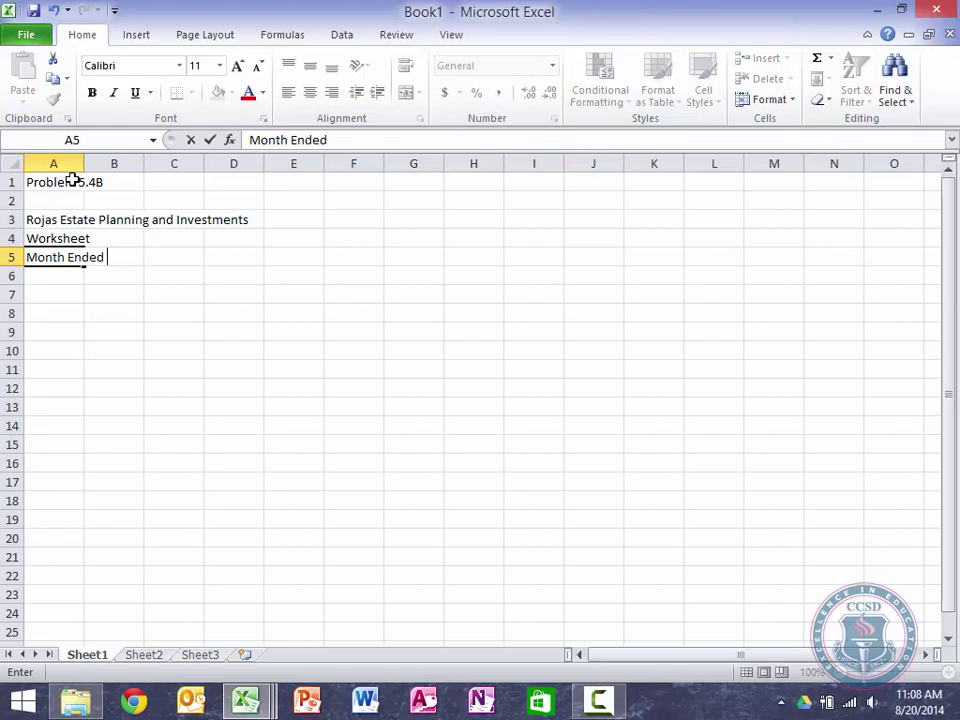
pyautogui.write(' June 30,1')
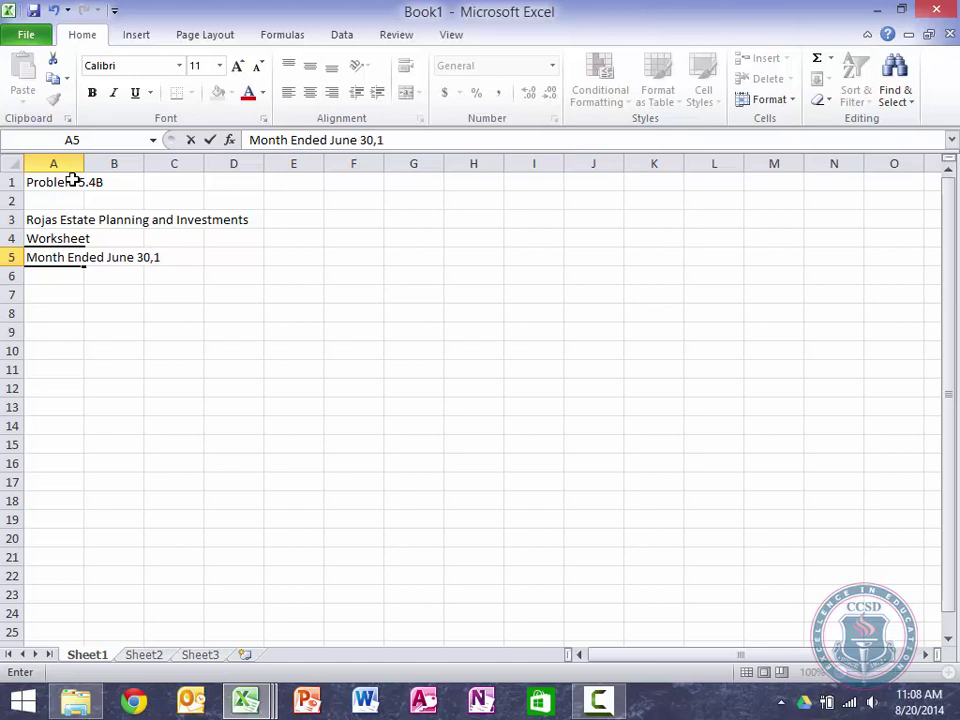
pyautogui.press('BackSpace')
pyautogui.write('201')
pyautogui.write('3')
pyautogui.press('Return')
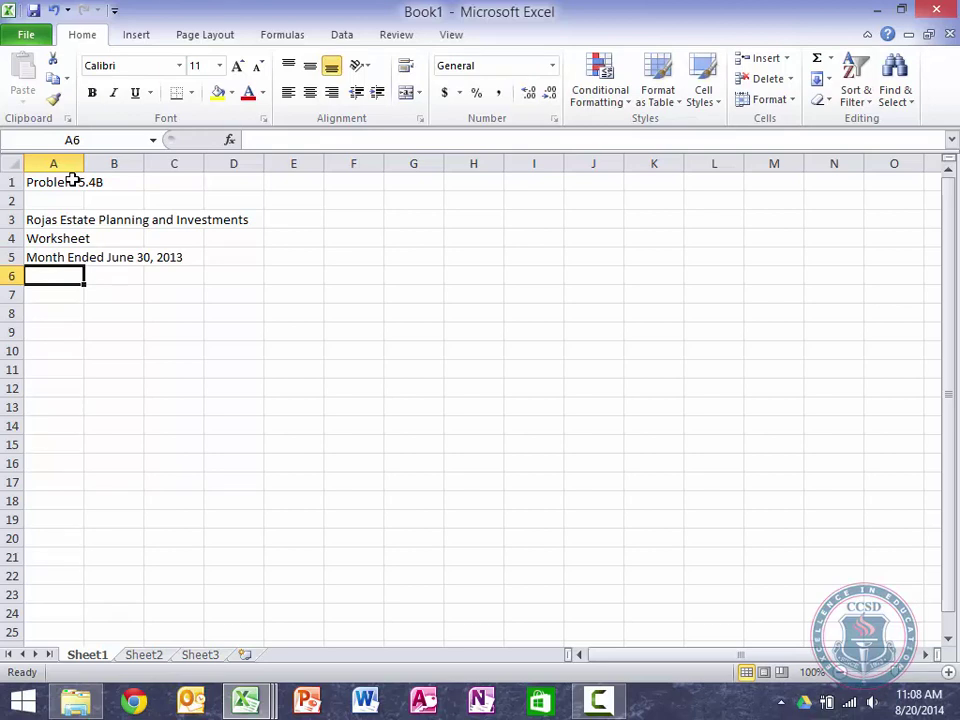
# Enter the column header "Account Name" in A7, leaving row 6 blank
pyautogui.press('Return')
pyautogui.write('Account')
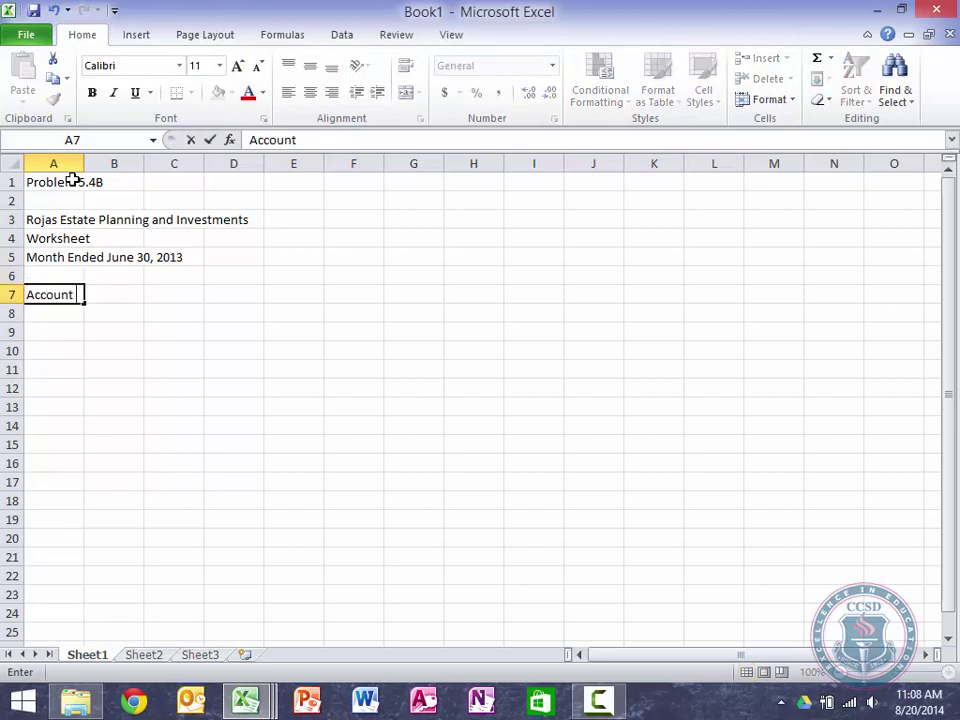
pyautogui.write(' Name')
pyautogui.press('Return')
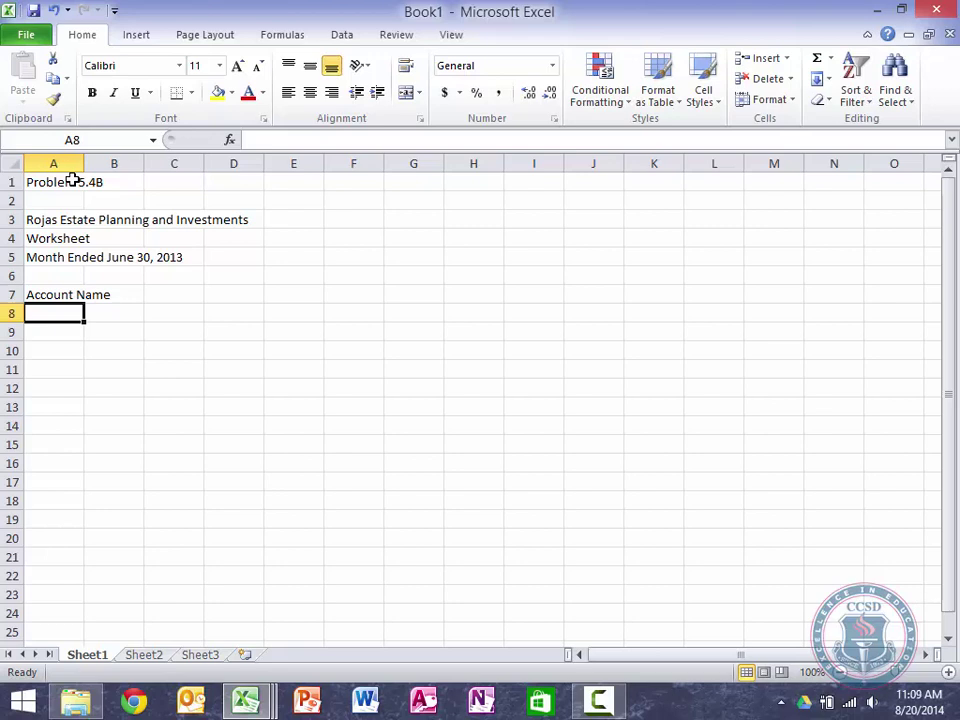
# List the accounts Cash, Accounts Receivable and Supplies in cells A8 to A10
pyautogui.write('Cash')
pyautogui.press('Return')
pyautogui.write('Acc')
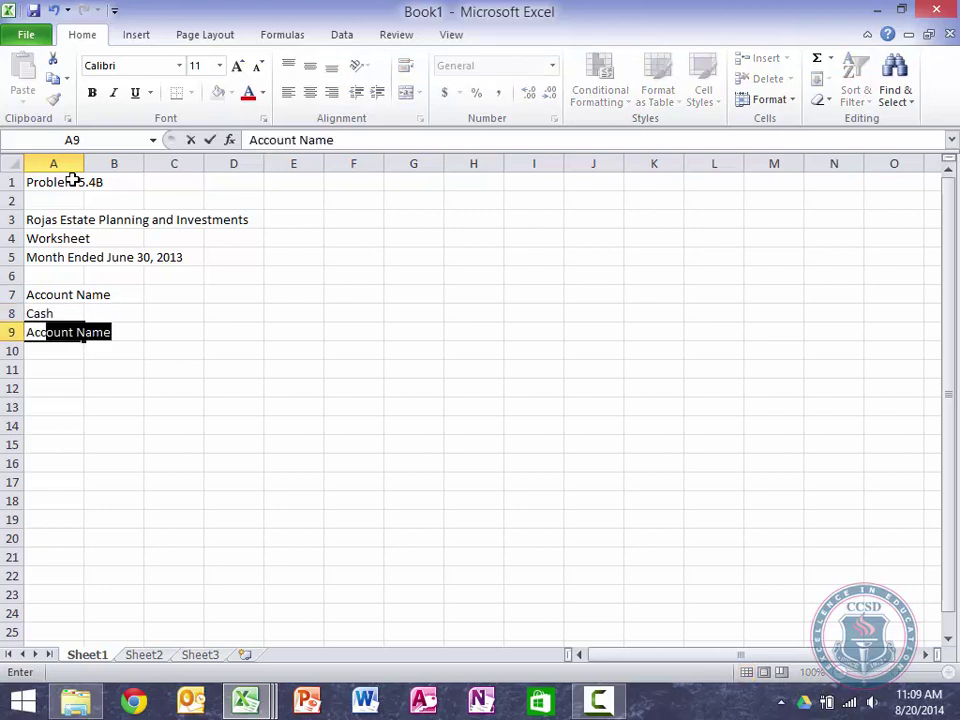
pyautogui.write('ounts Receivable')
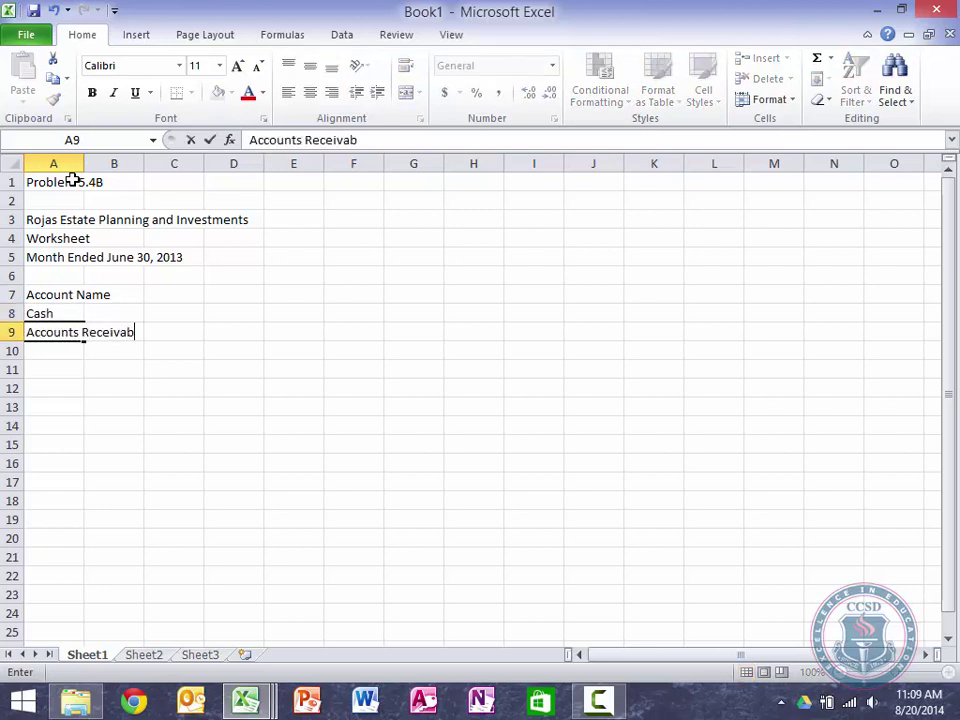
pyautogui.press('Return')
pyautogui.write('Supplies')
pyautogui.press('Return')
# Enter the accounts Prepaid Advertising in A11 and Prepaid Rent in A12
pyautogui.write('P')
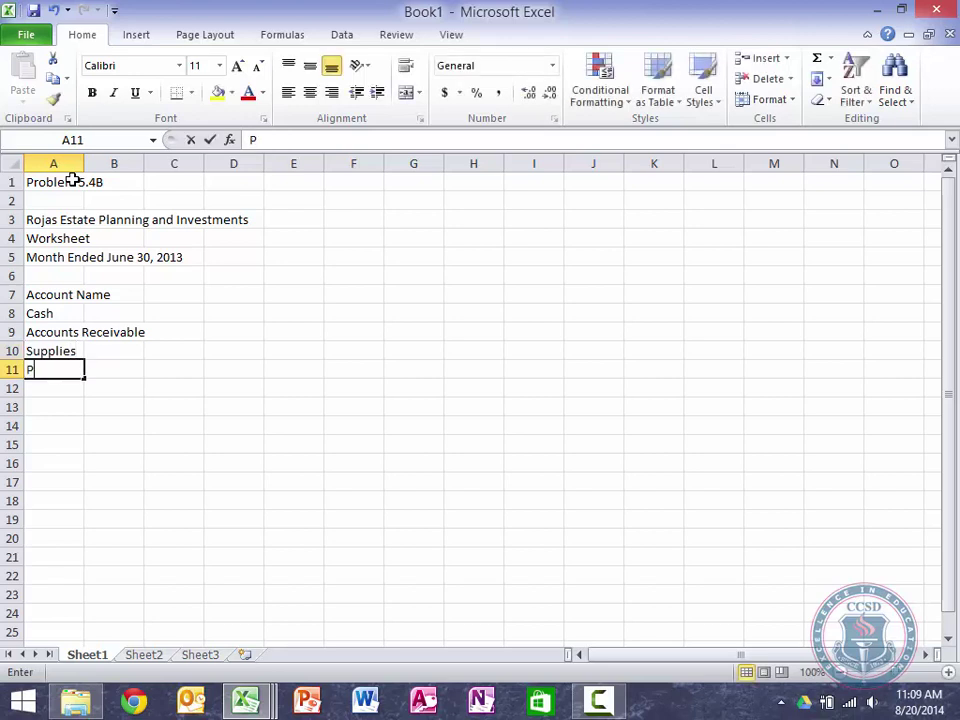
pyautogui.write('repaid Aver')
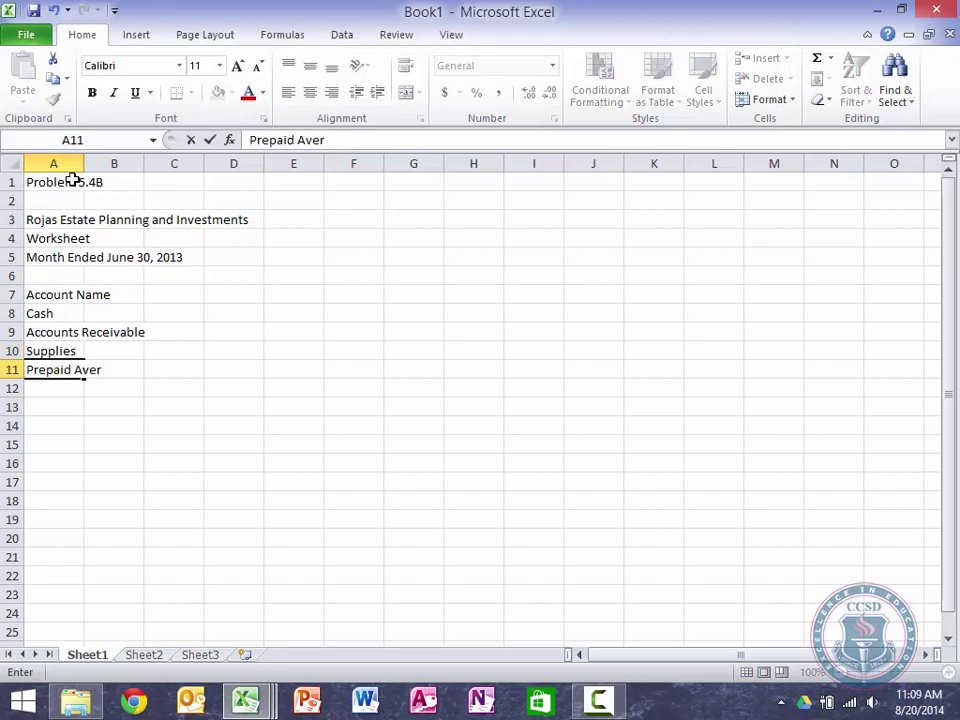
pyautogui.press('BackSpace')
pyautogui.press('BackSpace')
pyautogui.press('BackSpace')
pyautogui.write('dvertising')
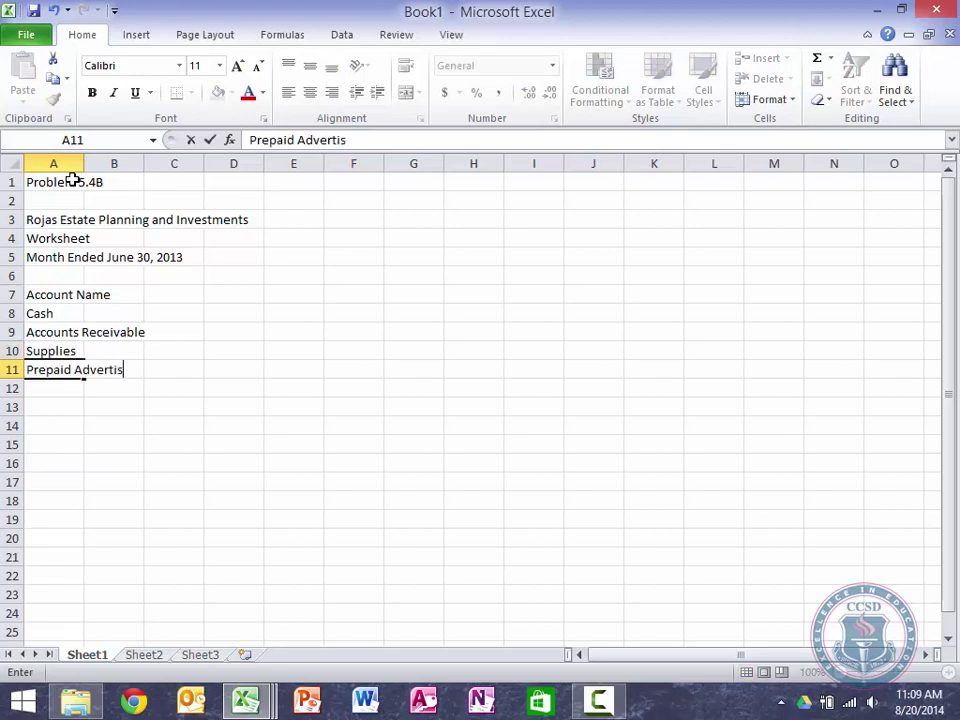
pyautogui.press('Return')
pyautogui.write('Prepaid P')
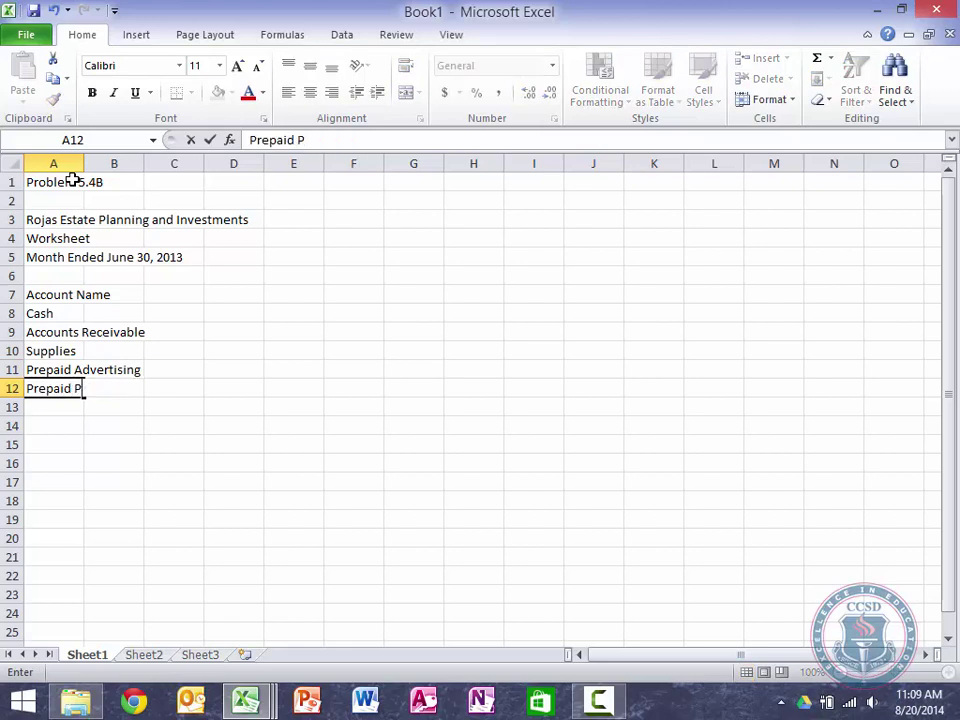
pyautogui.press('BackSpace')
pyautogui.write('Rent')
pyautogui.press('Return')
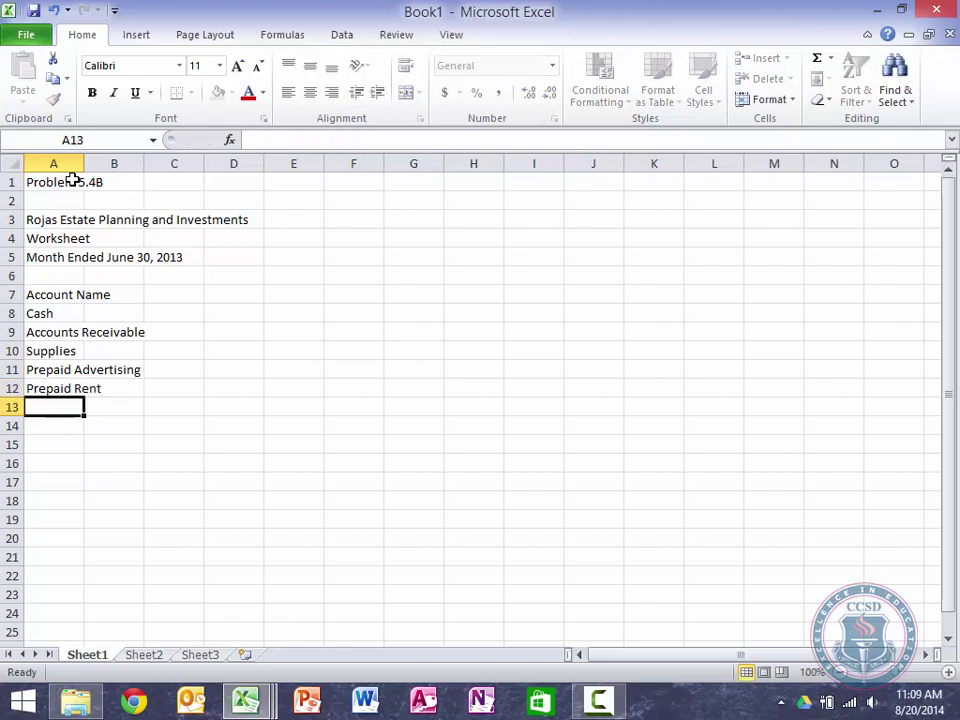
# Enter the accounts "Equipment", "Accumulated Deprectiation - Equipment" and "A/P" in cells A13 to A15
pyautogui.write('e')
pyautogui.press('BackSpace')
pyautogui.write('Equipment')
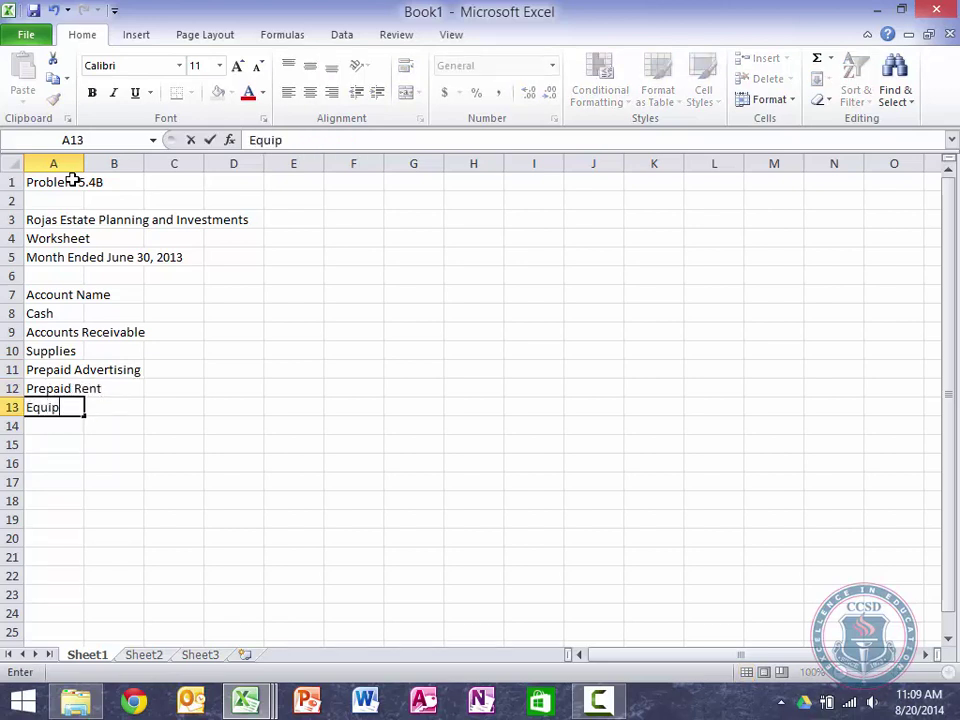
pyautogui.press('Return')
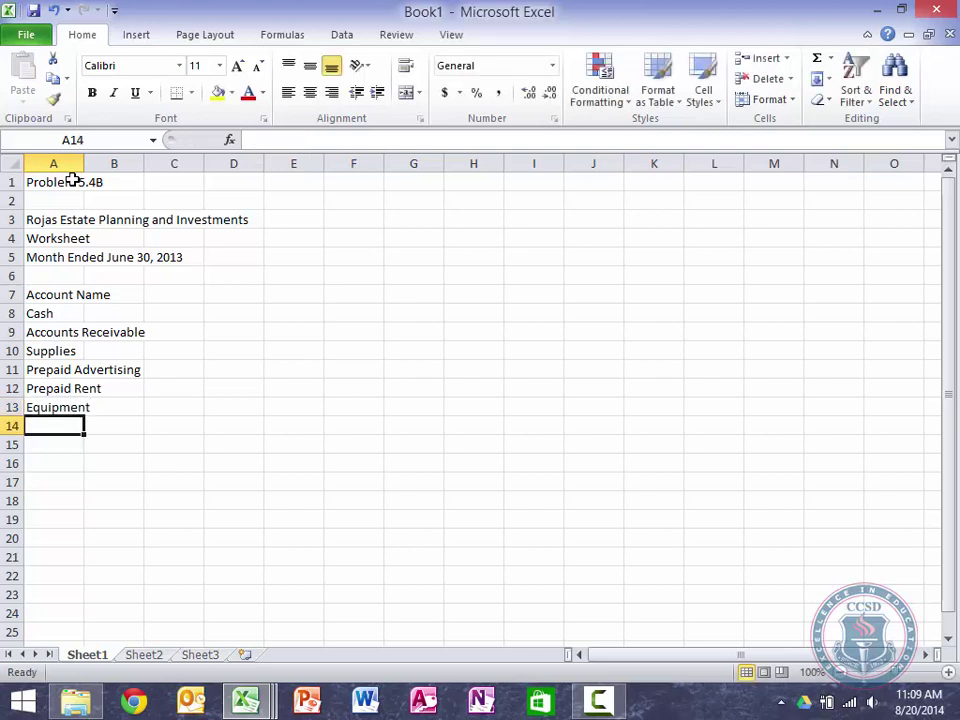
pyautogui.write('Accumulated')
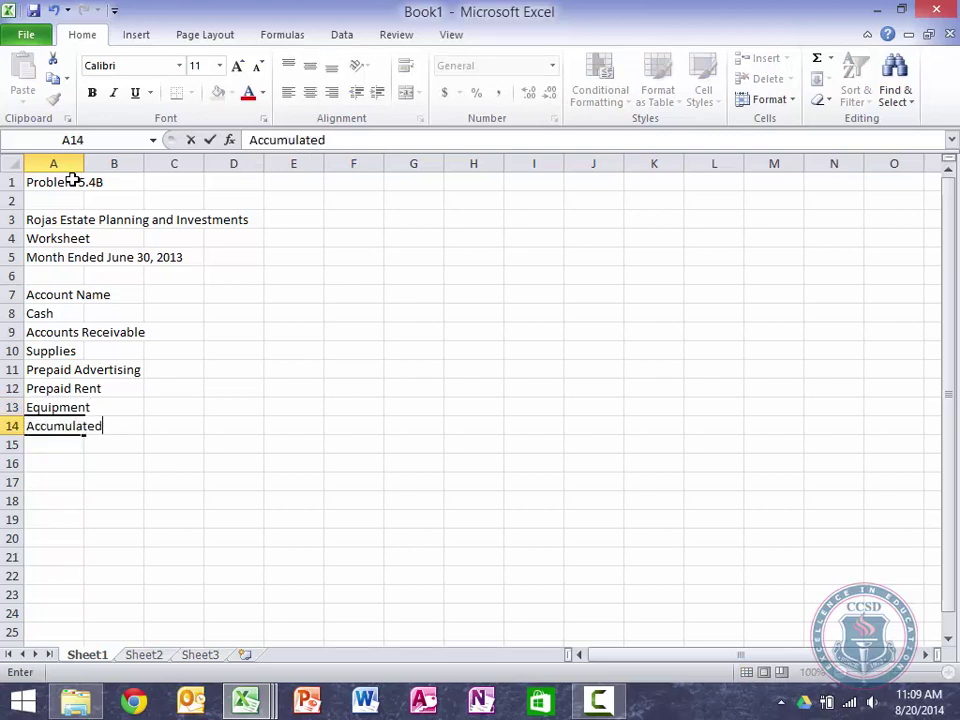
pyautogui.write(' Deprectiation ')
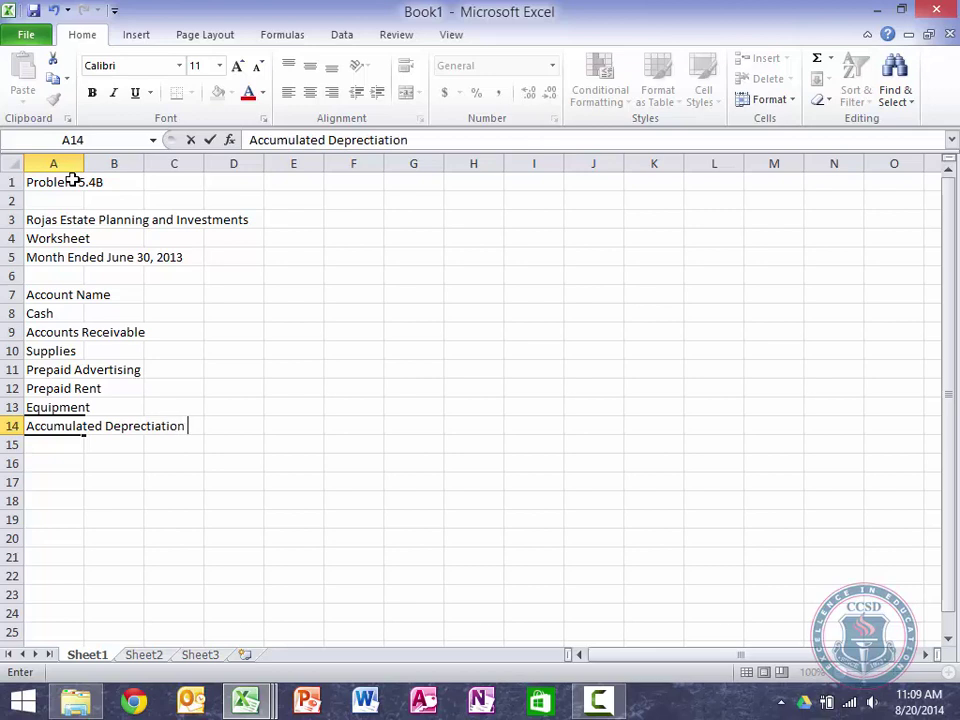
pyautogui.write('- Equipment')
pyautogui.press('Return')
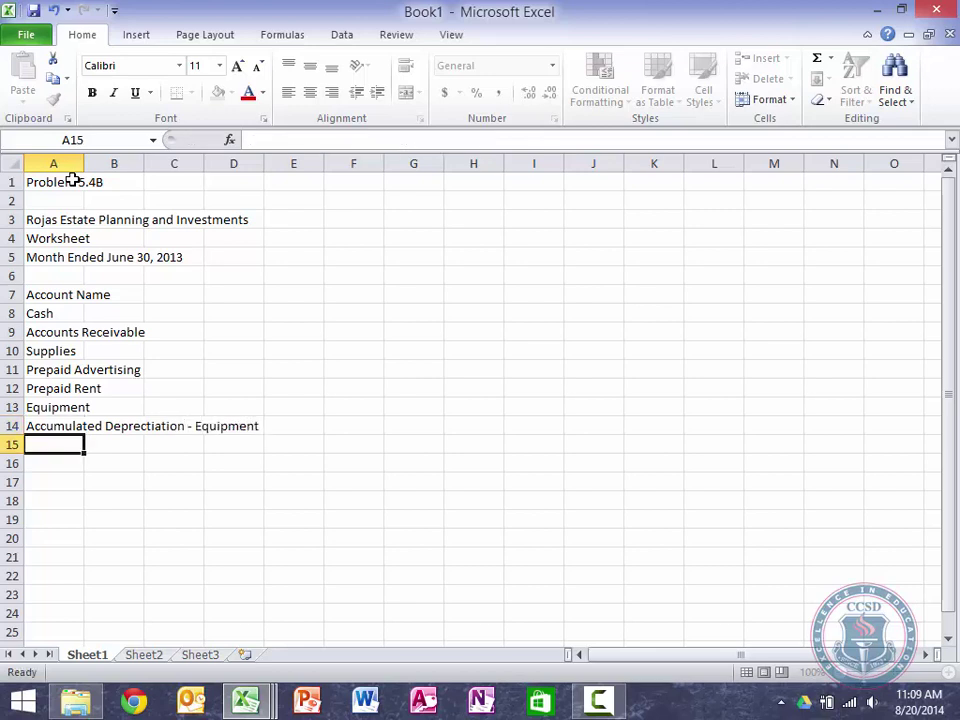
pyautogui.write('Ac')
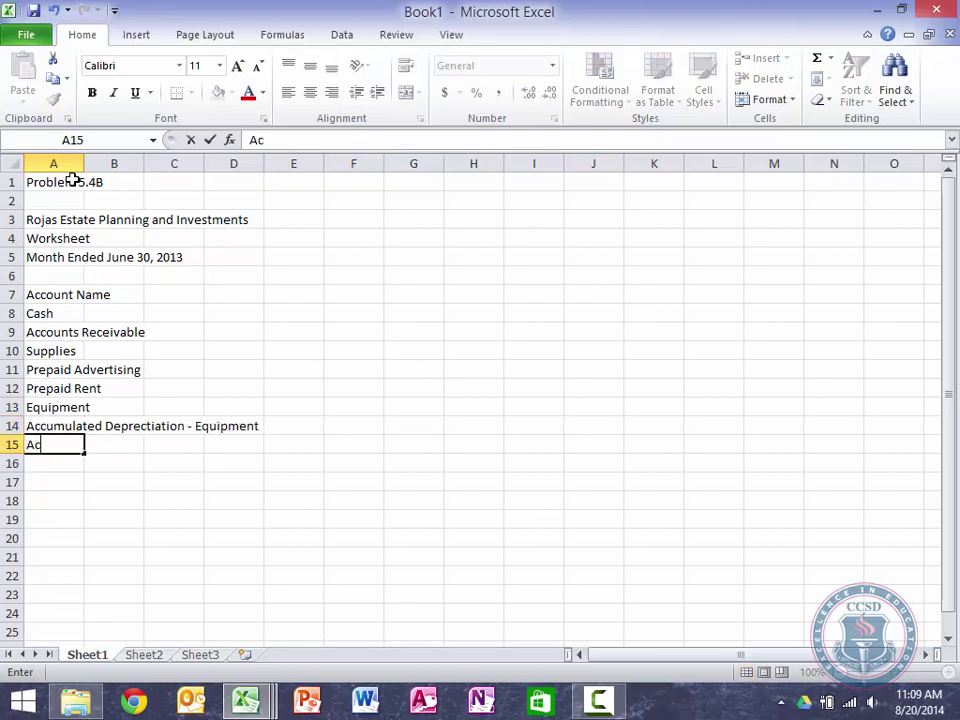
pyautogui.press('BackSpace')
pyautogui.write('/P')
pyautogui.press('Return')
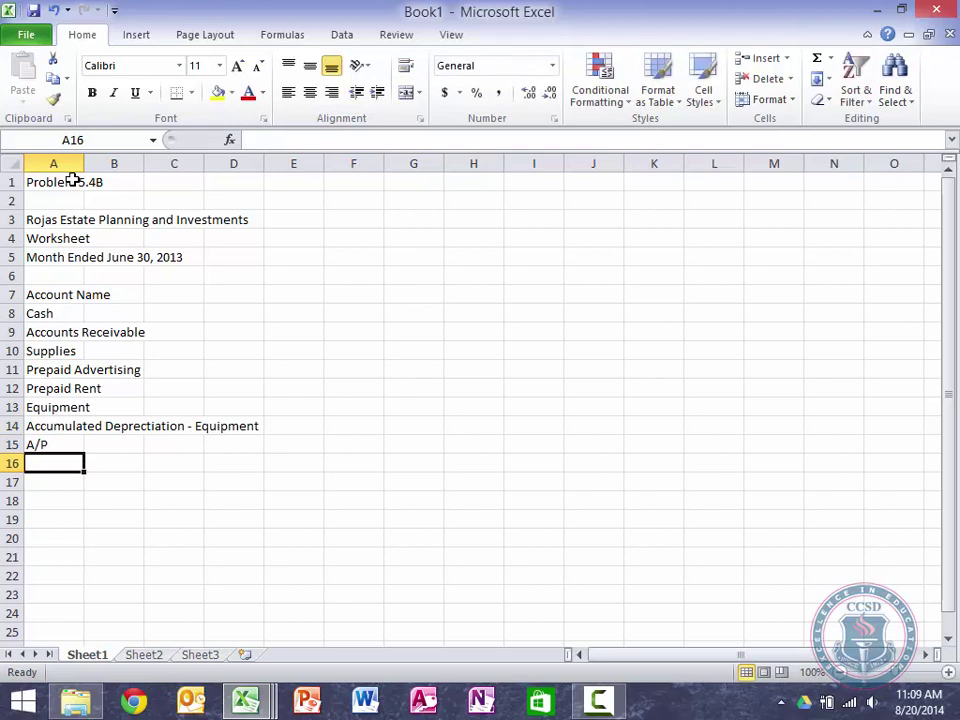
# Enter the owner's full name followed by ", Capital" in A16 and by ", Drawing" in A17
pyautogui.write('Paul ')
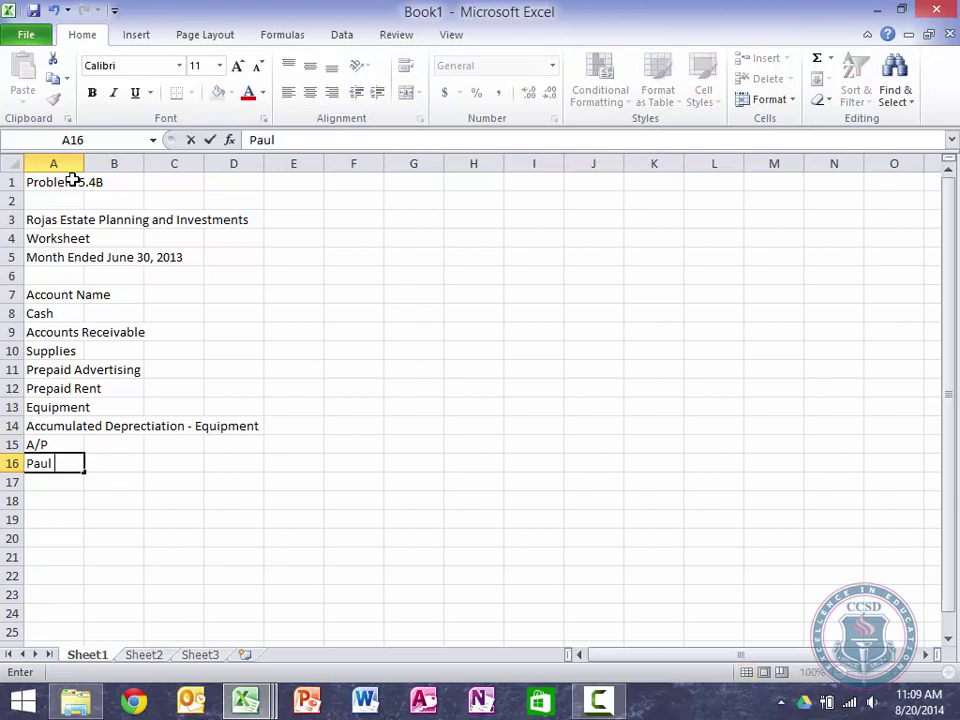
pyautogui.write('Rojas, Capital')
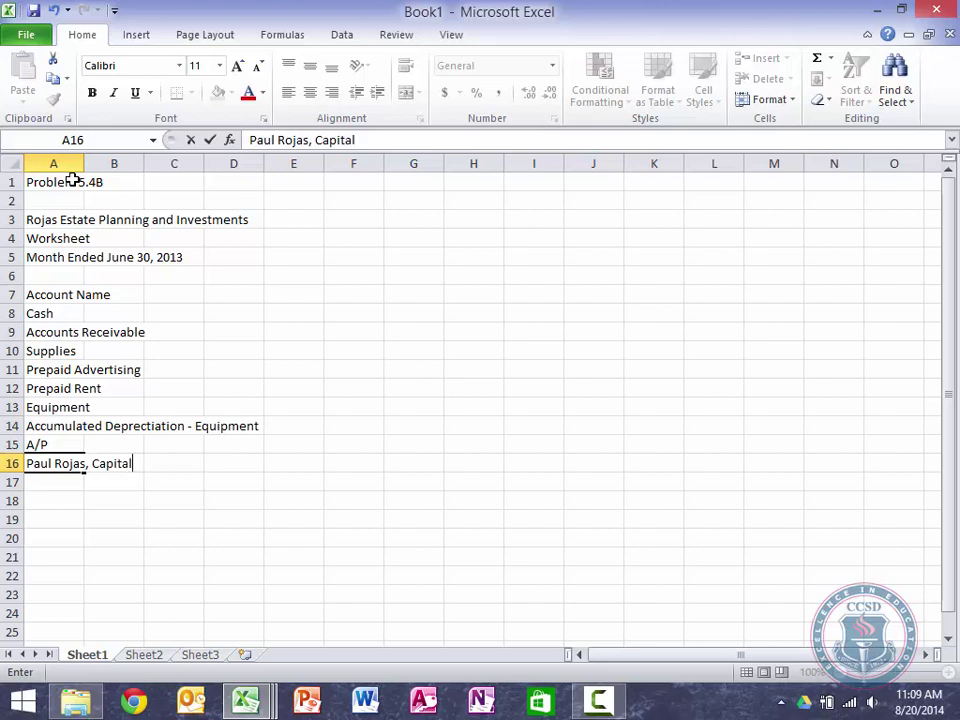
pyautogui.press('Return')
pyautogui.write('Paul R')
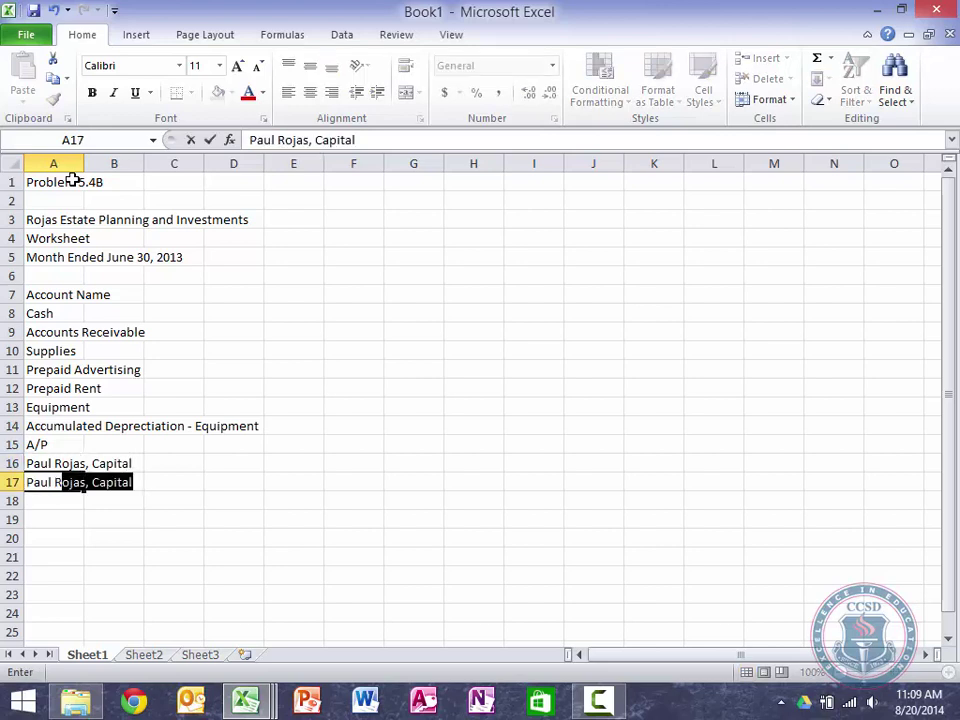
pyautogui.write('ojas, Drawing')
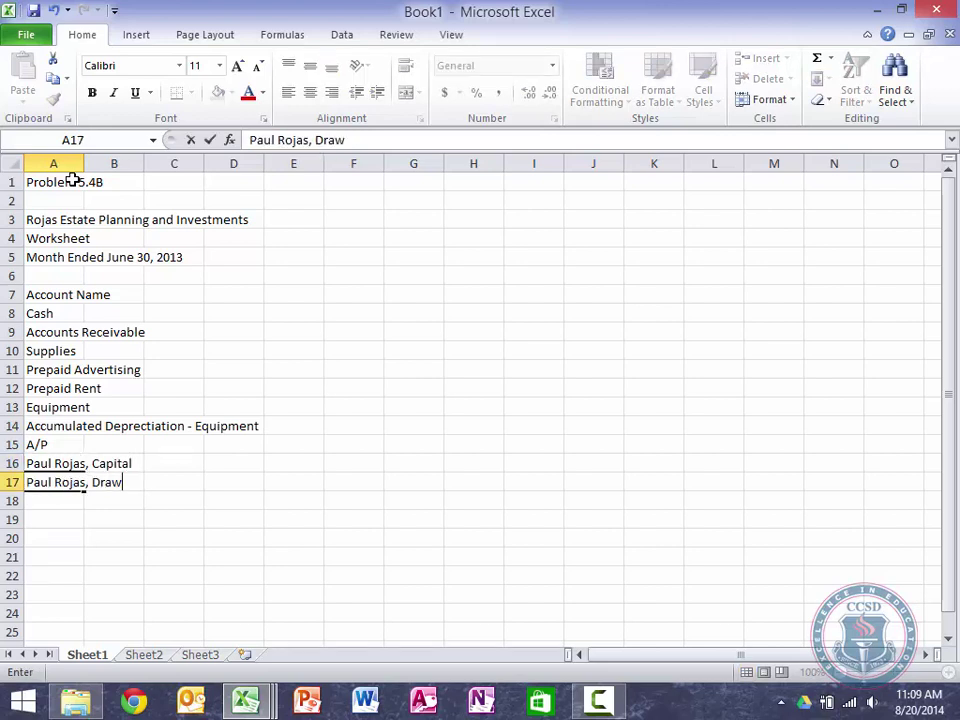
pyautogui.press('Return')
# Enter the accounts Fees Income in A18 and Advertising Expense in A19
pyautogui.write('Fees In')
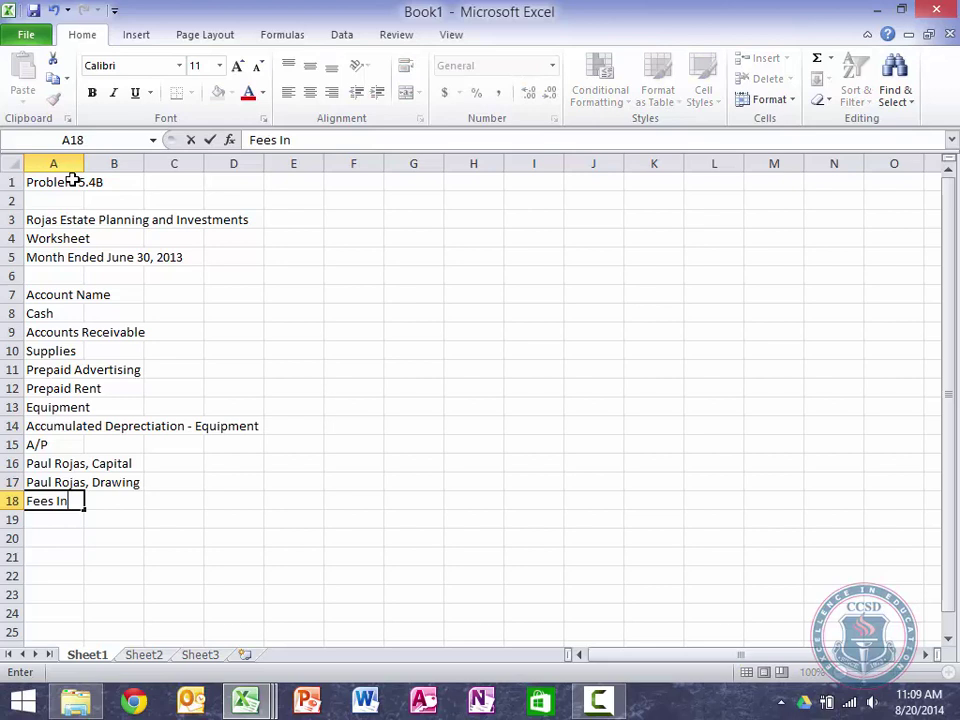
pyautogui.write('come')
pyautogui.press('Return')
pyautogui.write('Advert')
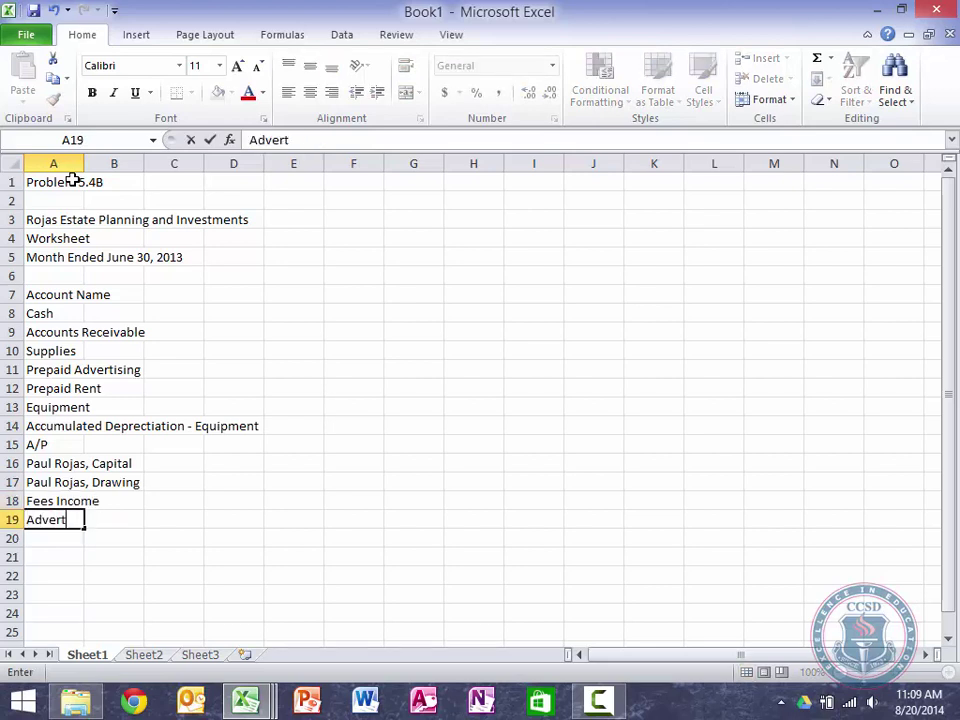
pyautogui.write('ising Expense')
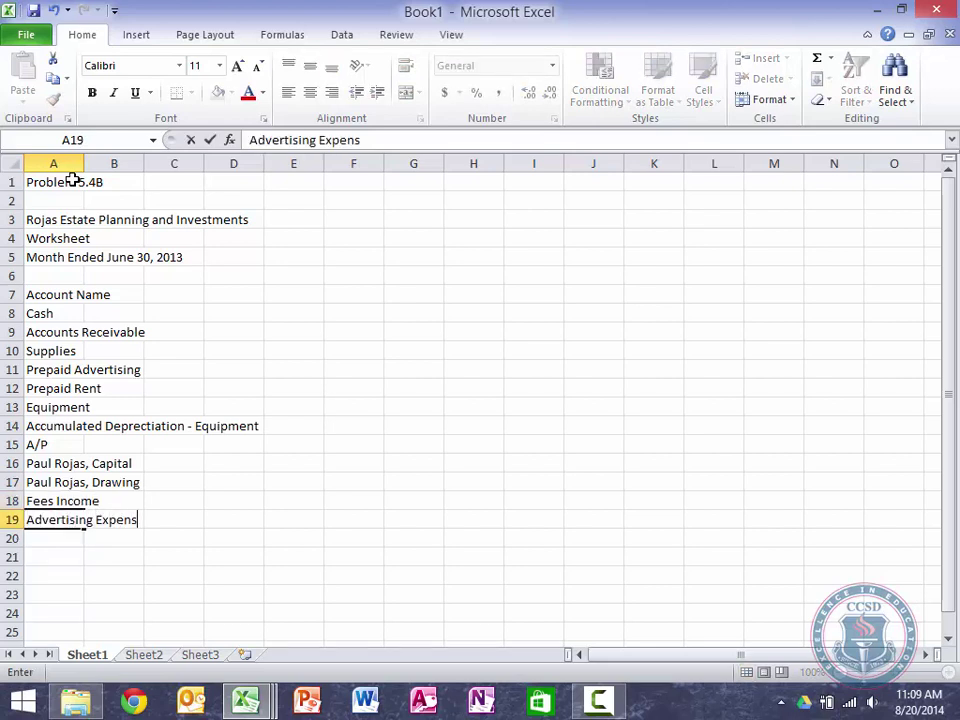
pyautogui.press('Return')
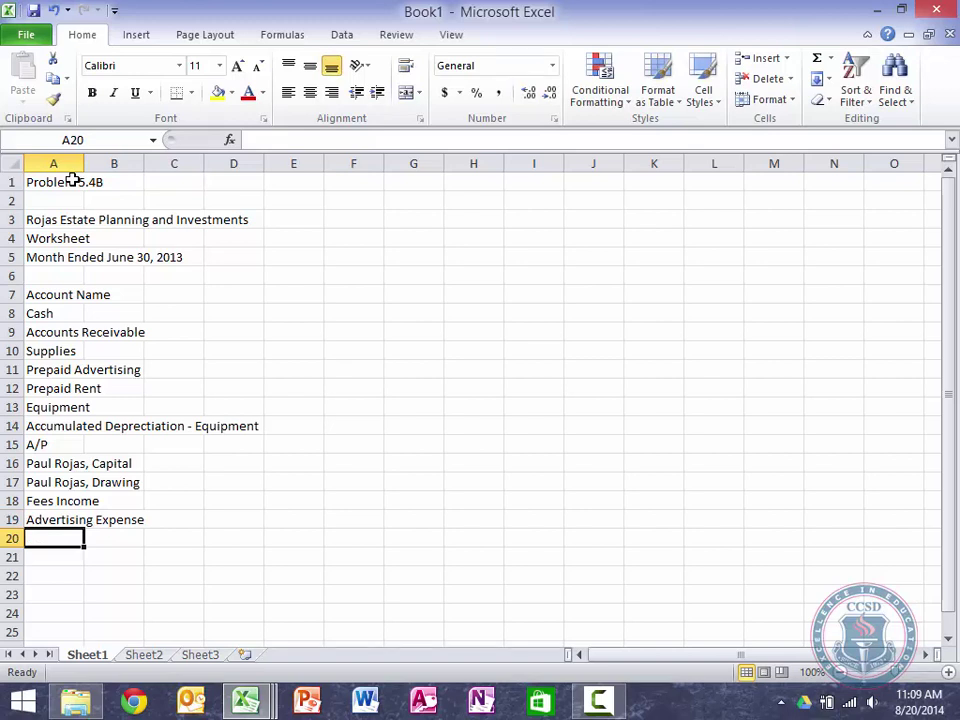
# Enter the accounts "Depreciation Expense - Equipment" in A20 and "Rent Expense" in A21
pyautogui.write('Depre')
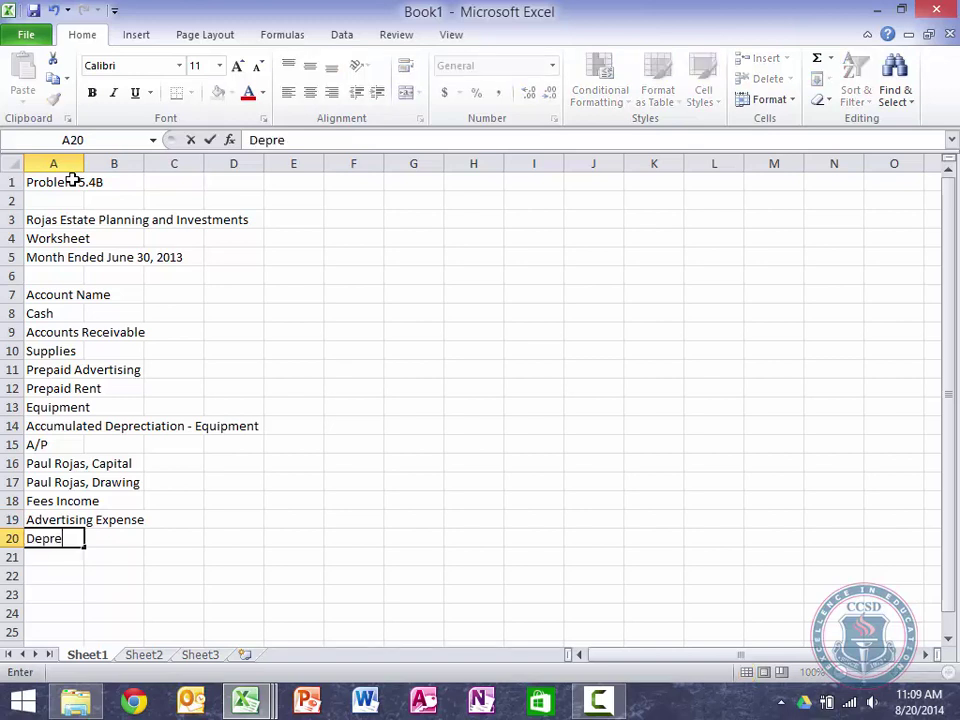
pyautogui.write('ciation Expense,')
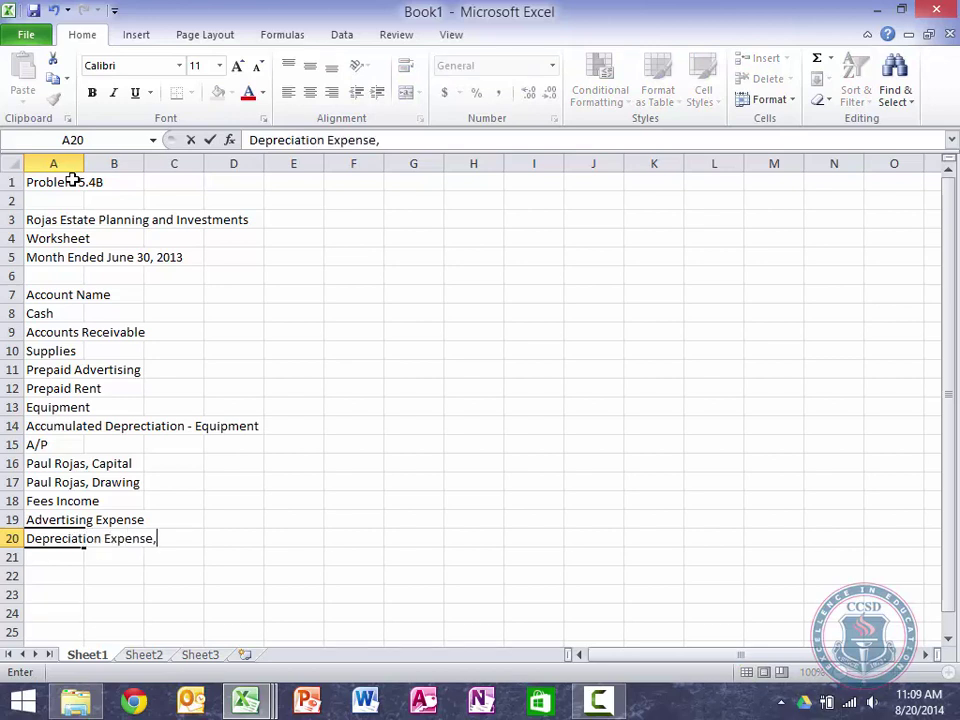
pyautogui.press('BackSpace')
pyautogui.write('- Equipment')
pyautogui.press('Return')
pyautogui.write('Rent')
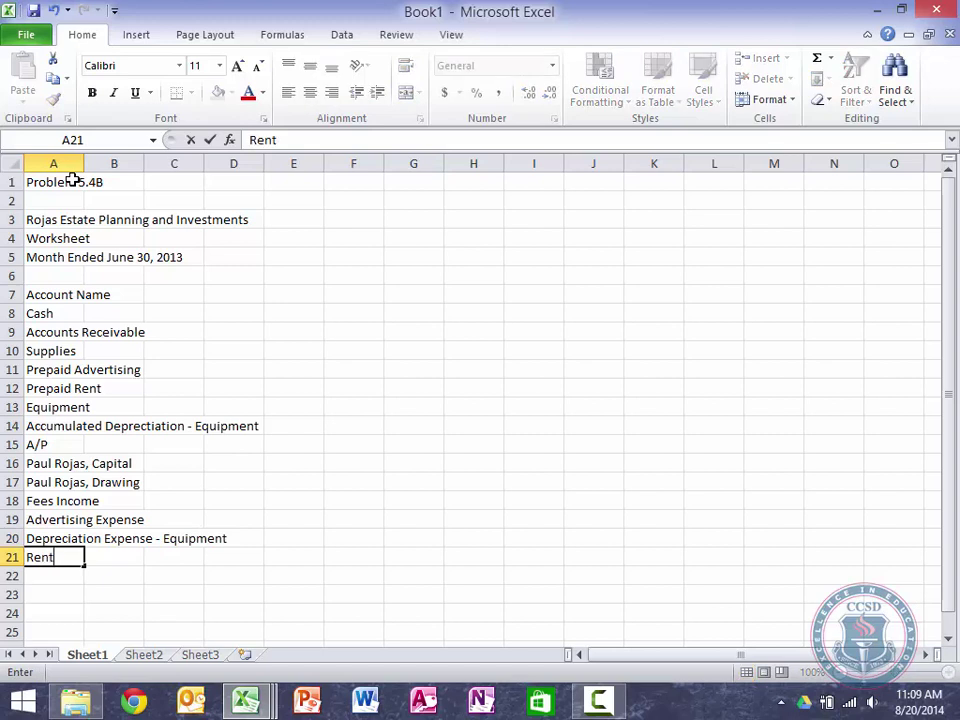
pyautogui.write(' Expense')
pyautogui.press('Return')
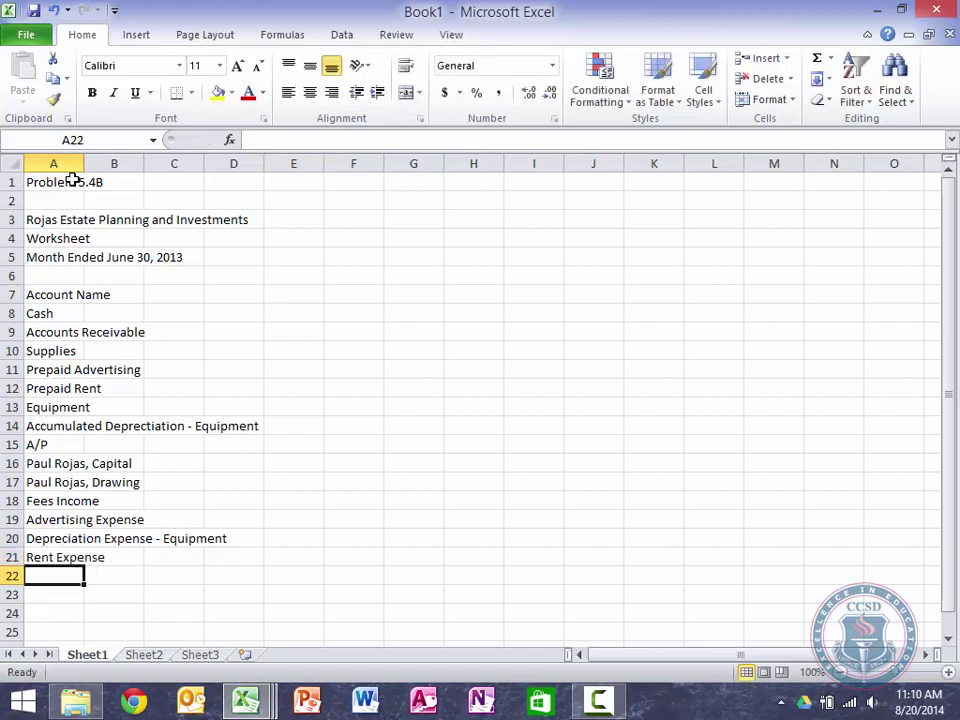
# Enter the accounts Salaries Expense in A22 and Supplies Expense in A23
pyautogui.write('Salaries')
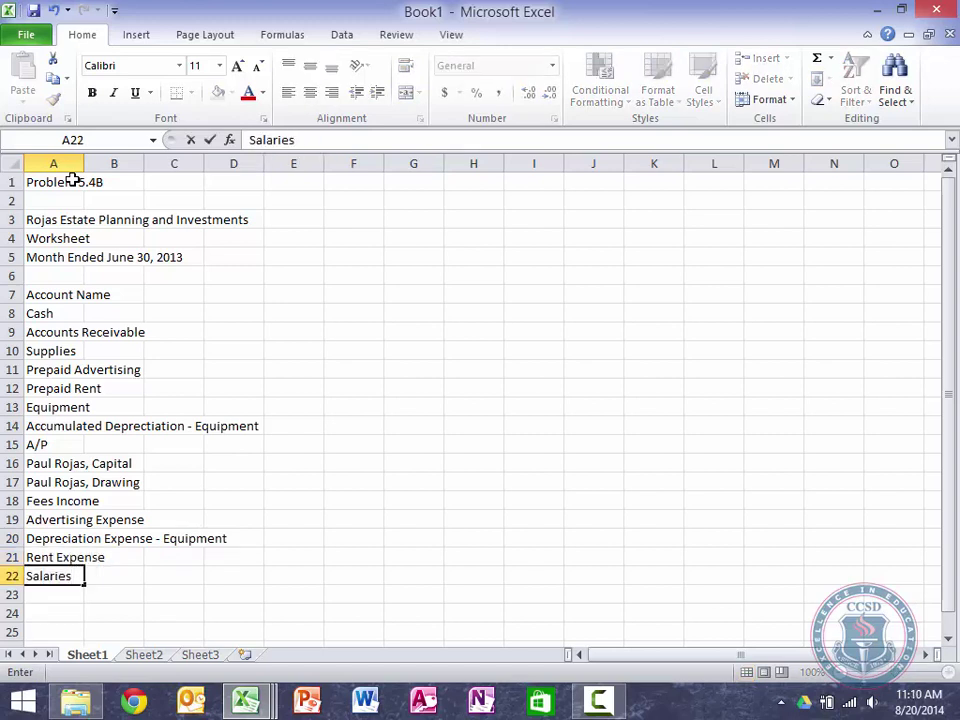
pyautogui.write(' Expense')
pyautogui.press('Return')
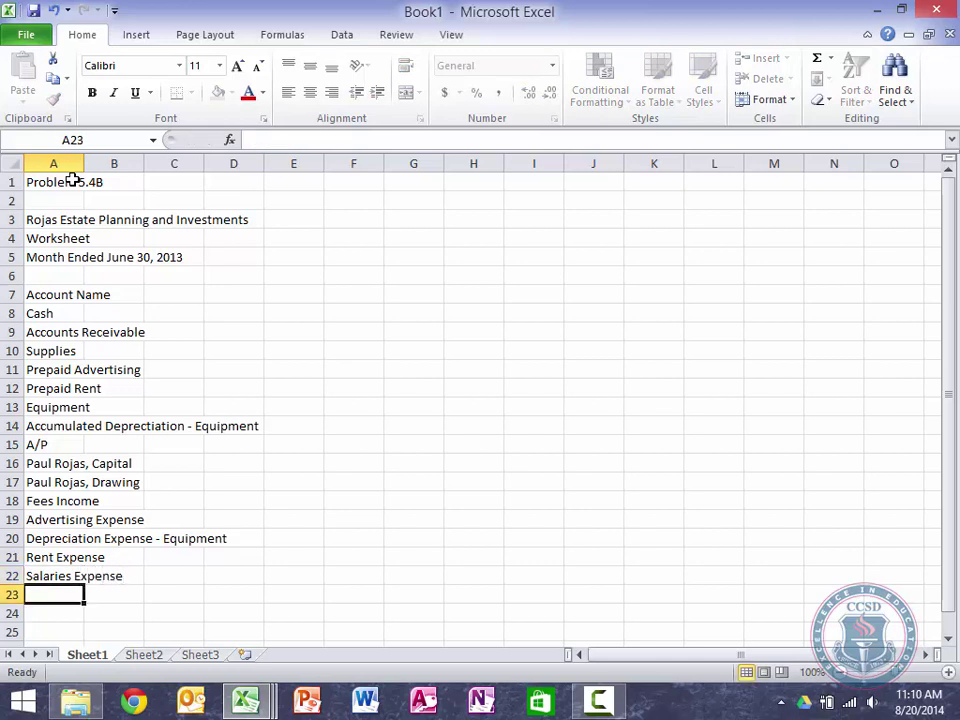
pyautogui.write('Supplies ')
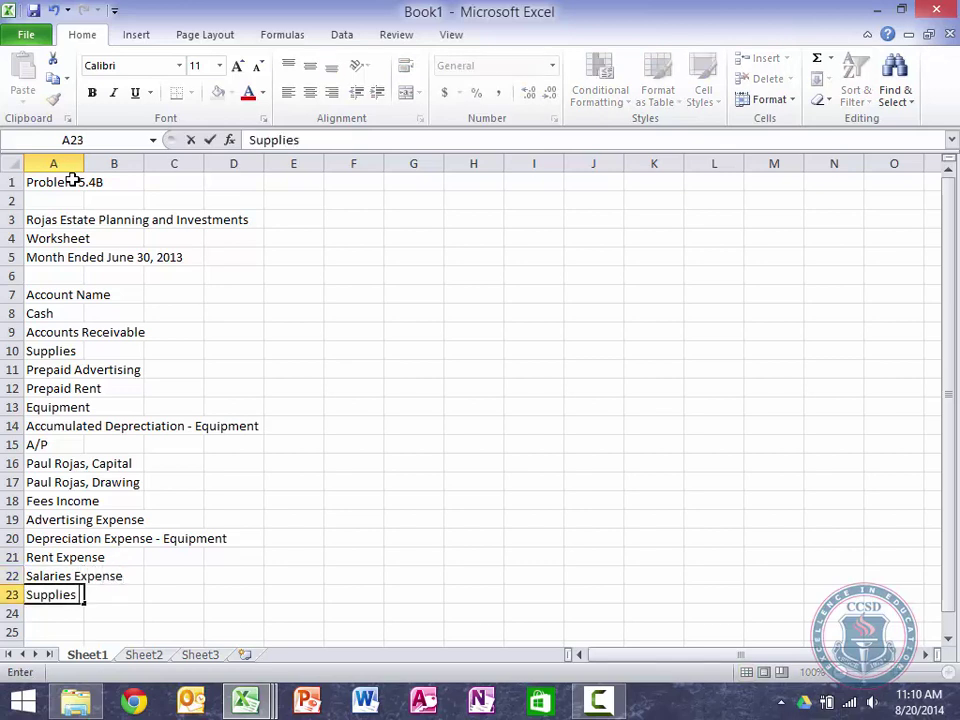
pyautogui.write('Expense')
pyautogui.press('Return')
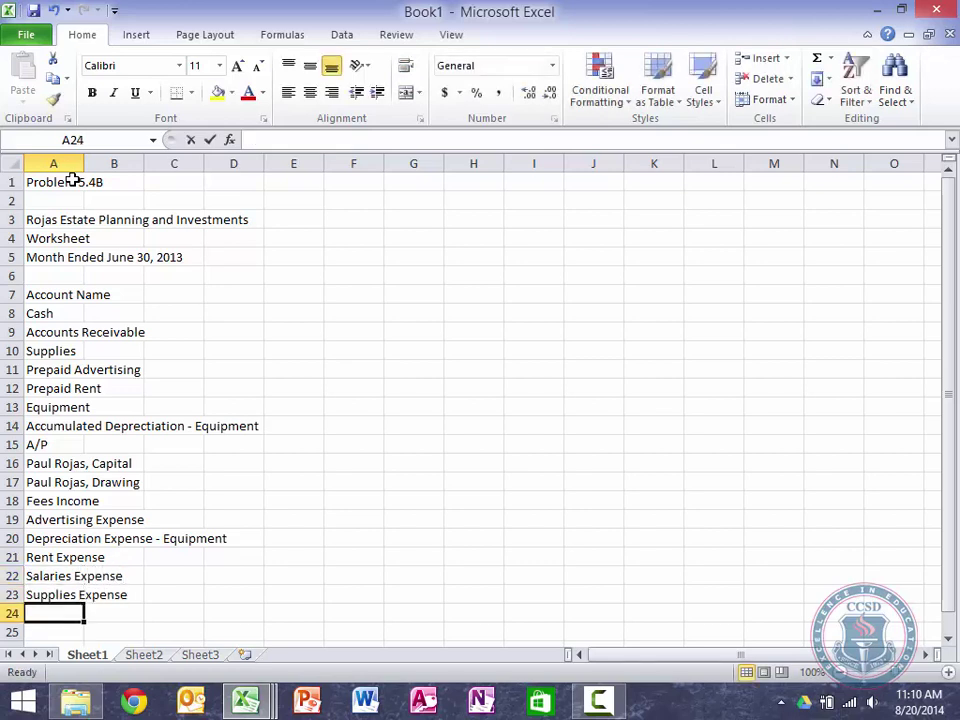
# Finish the account list with Utilities Expense in A24 and the label Totals in A25
pyautogui.write('Utilities E')
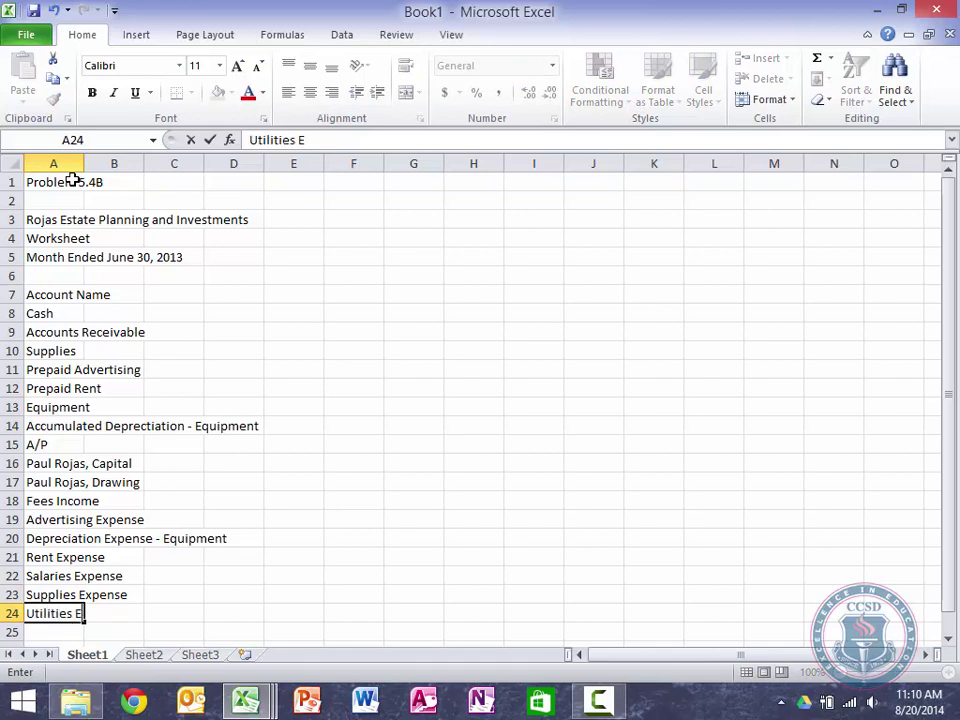
pyautogui.write('xpense')
pyautogui.press('Return')
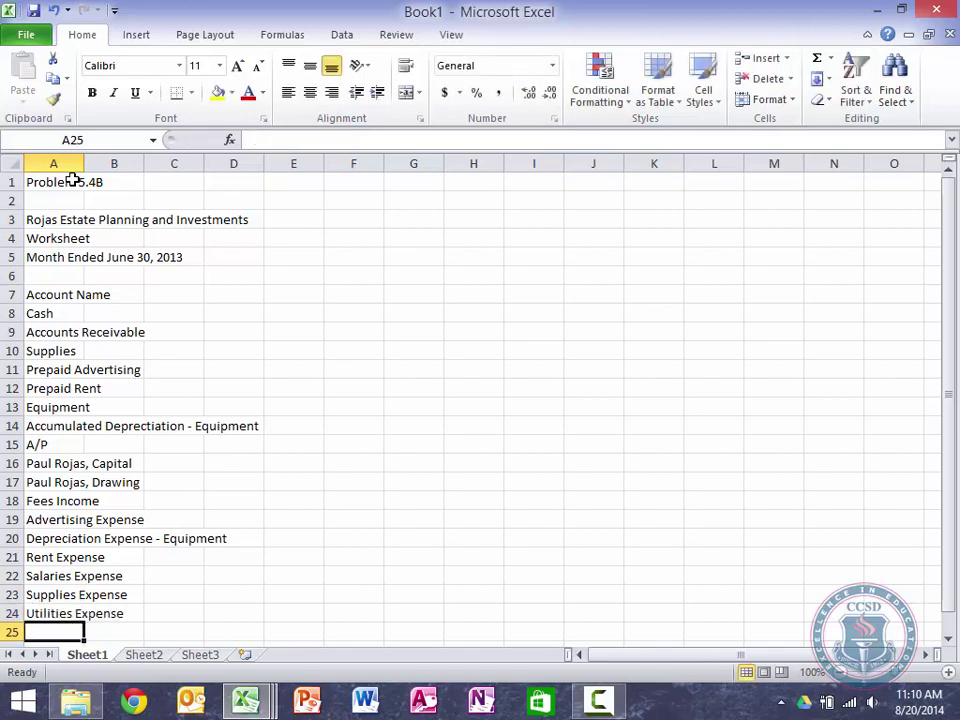
pyautogui.write('Totals')
pyautogui.press('Return')
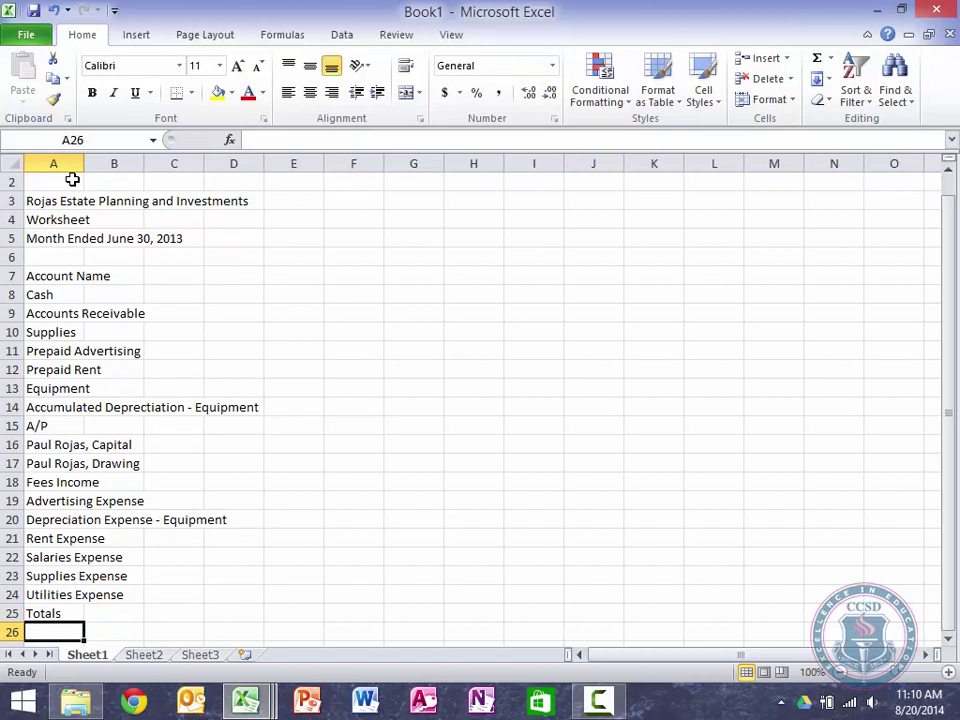
# Select B7 and auto-fit the width of column A to its longest entry
pyautogui.press('Right')
pyautogui.press('Up')
pyautogui.press('Up')
pyautogui.press('Up')
pyautogui.press('Up')
pyautogui.press('Up')
pyautogui.press('Up')
pyautogui.press('Up')
pyautogui.press('Up')
pyautogui.press('Up')
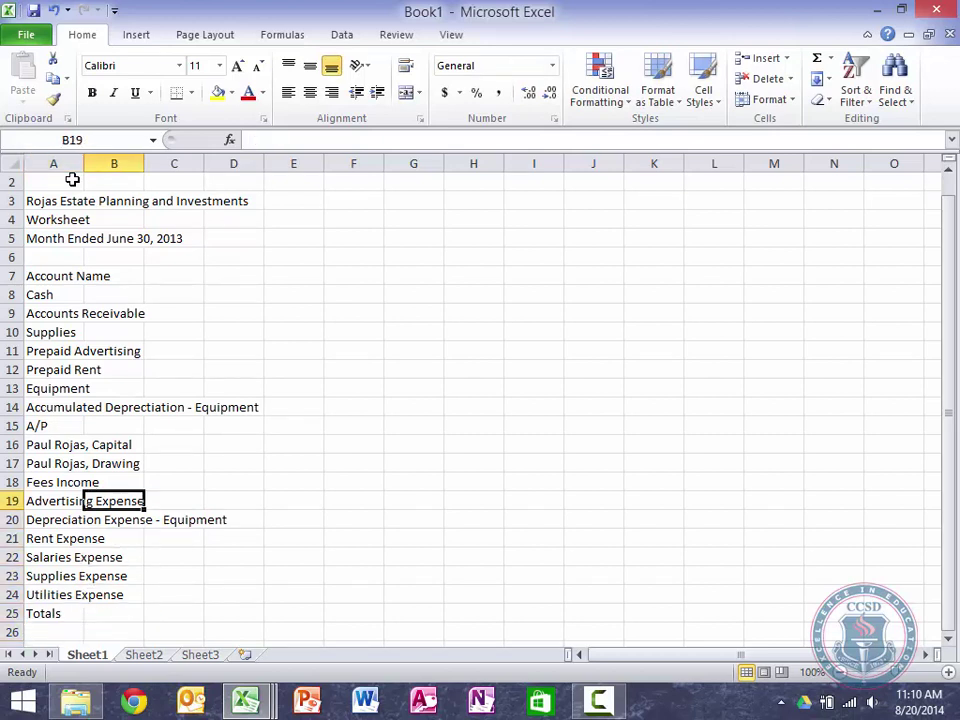
pyautogui.press('Up')
pyautogui.press('Up')
pyautogui.press('Up')
pyautogui.press('Up')
pyautogui.press('Up')
pyautogui.press('Up')
pyautogui.press('Up')
pyautogui.press('Up')
pyautogui.press('Up')
pyautogui.press('Up')
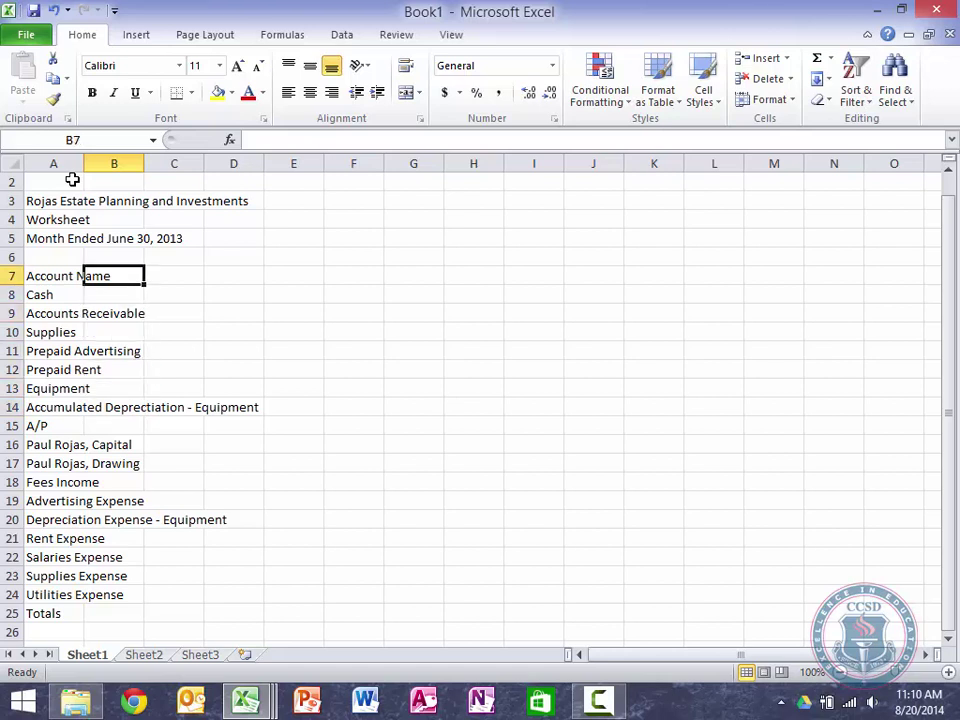
pyautogui.doubleClick(85, 163)
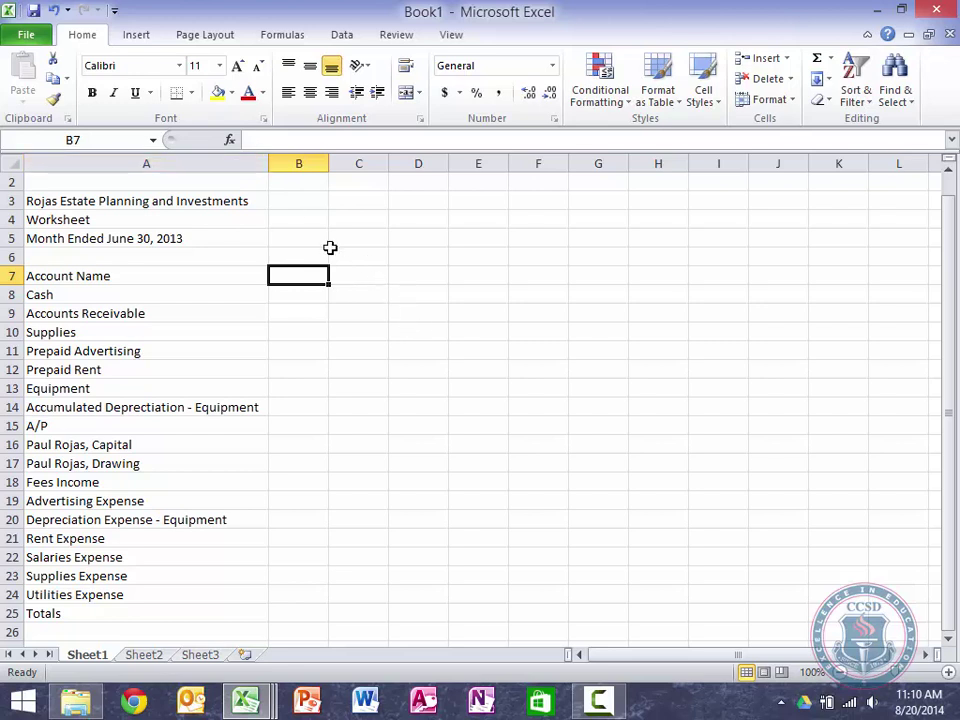
pyautogui.write('Debt')
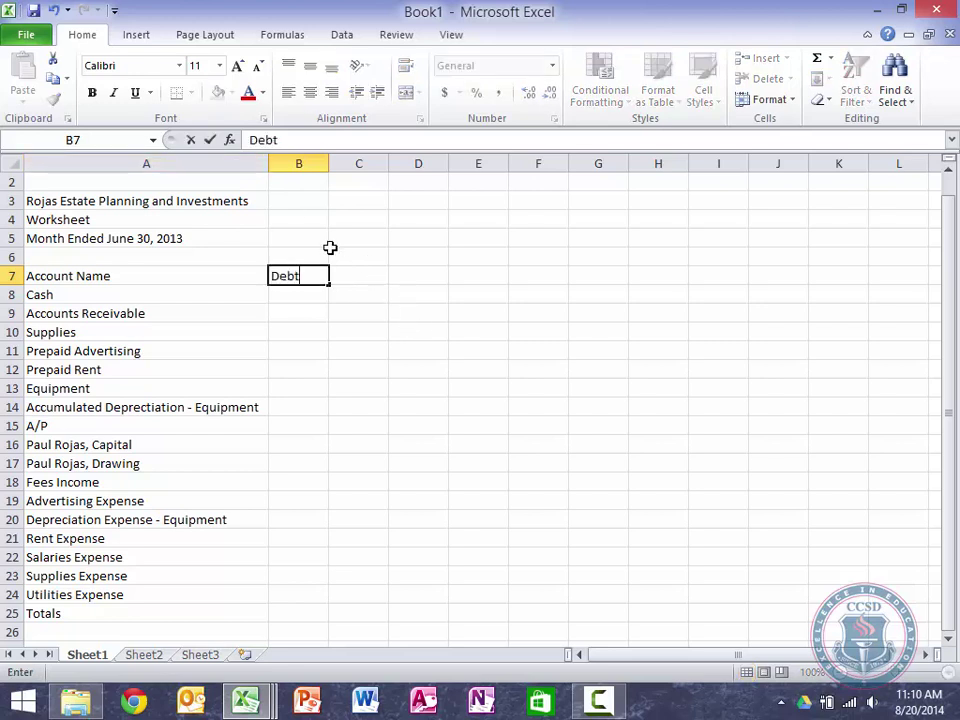
pyautogui.press('BackSpace')
pyautogui.press('BackSpace')
pyautogui.press('BackSpace')
pyautogui.press('BackSpace')
# Enter the heading Trial Balance in B6, with the column labels Debit in B7 and Credit in C7
pyautogui.press('Up')
pyautogui.write('Trial Balance')
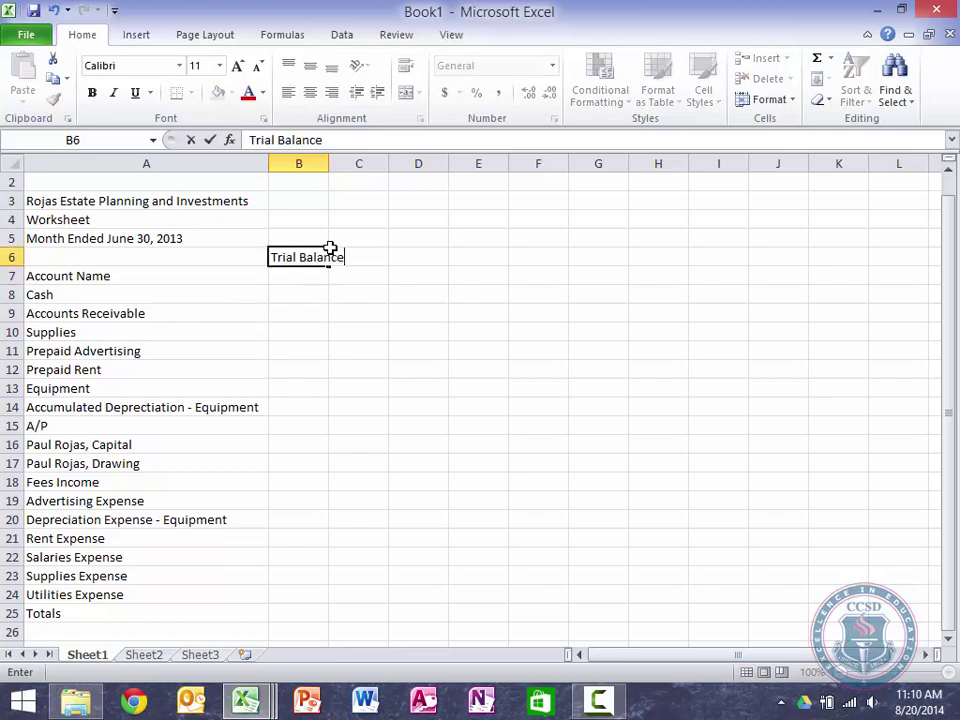
pyautogui.press('Return')
pyautogui.write('Debit')
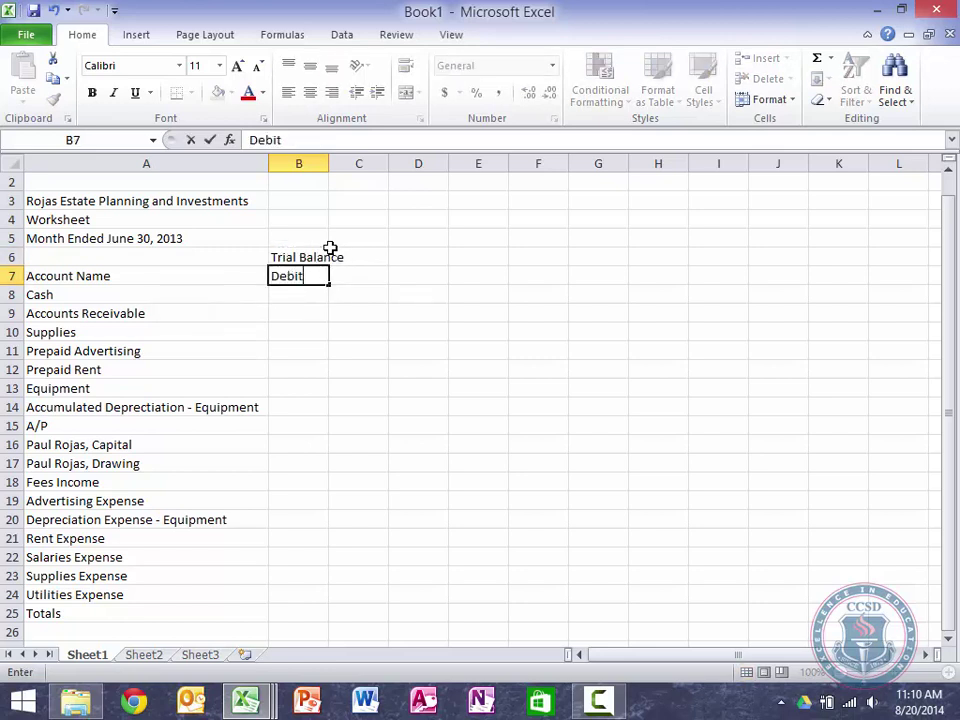
pyautogui.press('Tab')
pyautogui.write('Credit')
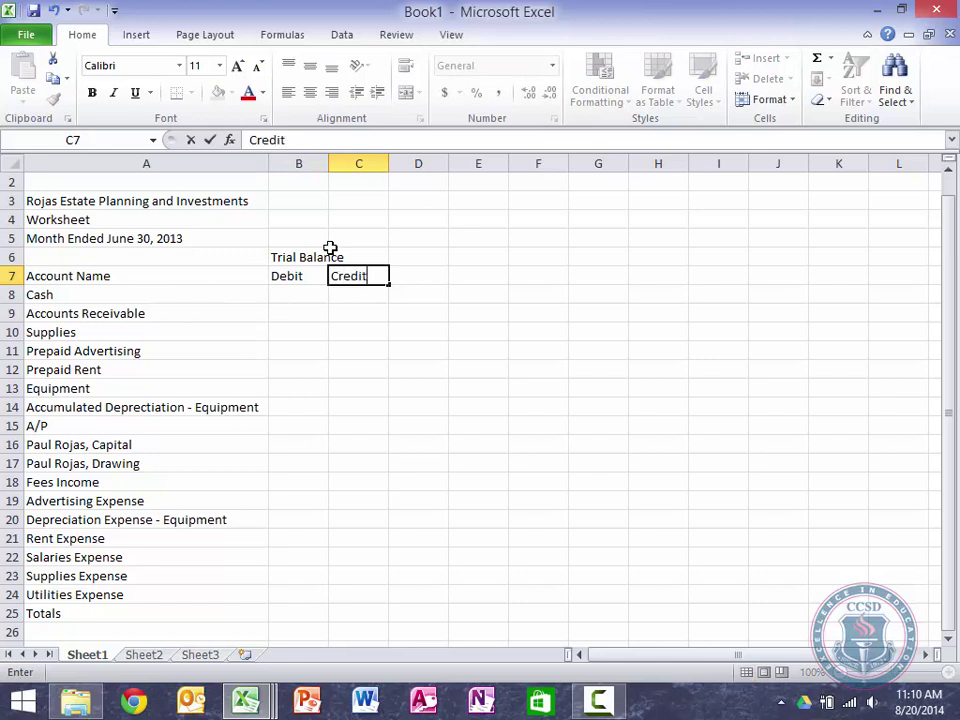
# Merge and center the Trial Balance heading across B6:C6
pyautogui.moveTo(327, 250); pyautogui.dragTo(331, 250)
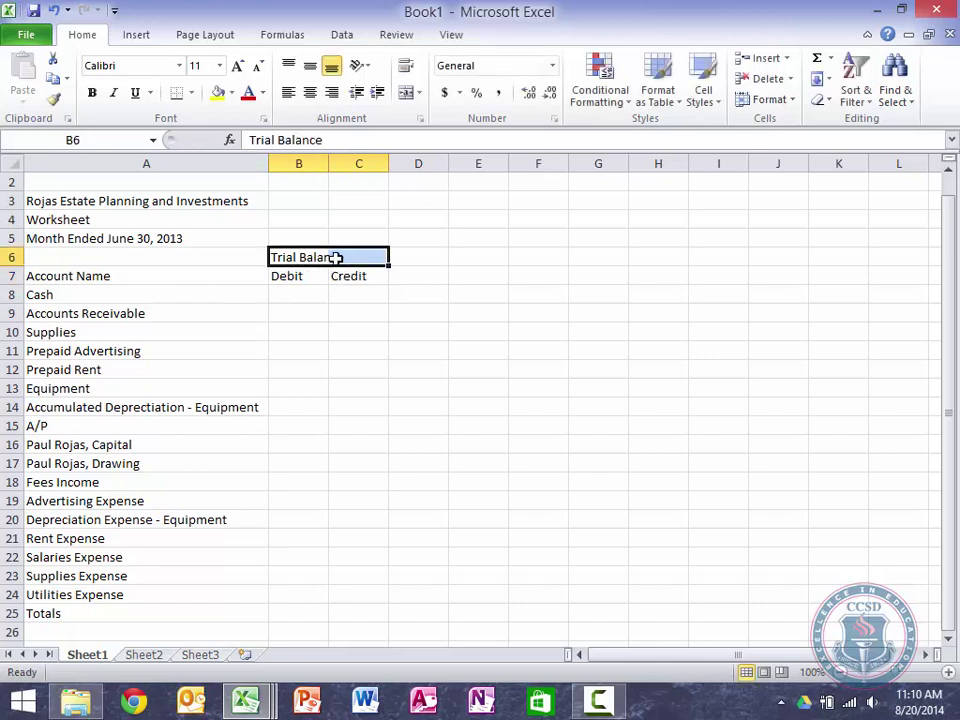
pyautogui.rightClick(333, 255)
pyautogui.click(406, 93)
# Enter the trial balance debits for Cash 19700, Accounts Receivable 6100 and Supplies 7600 in B8 to B10
pyautogui.press('Down')
pyautogui.press('Down')
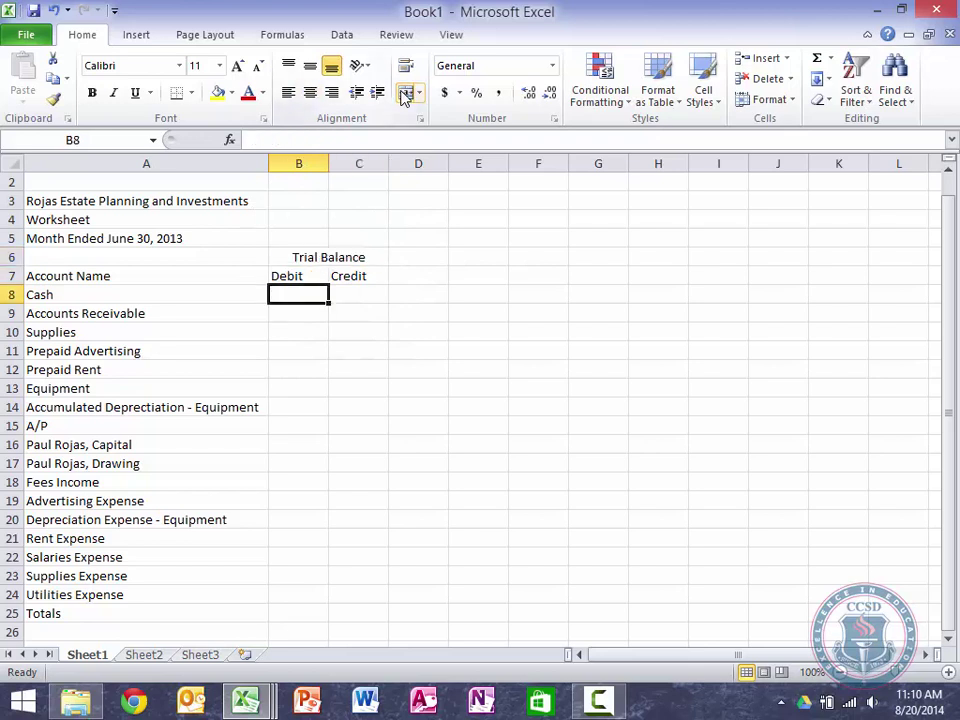
pyautogui.write('1976')
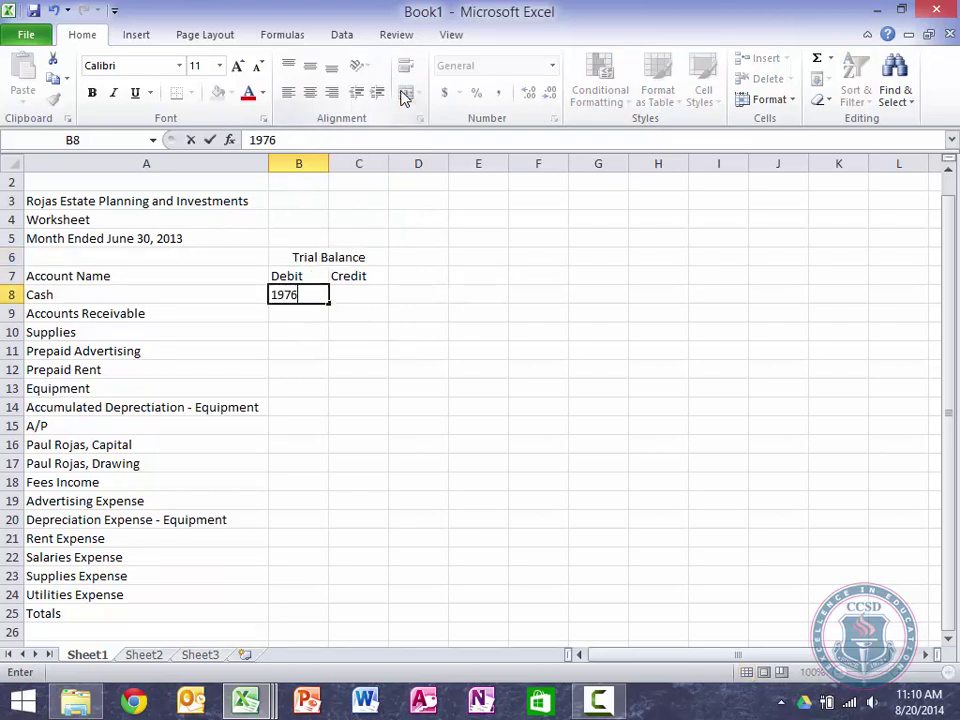
pyautogui.press('BackSpace')
pyautogui.write('00')
pyautogui.press('Return')
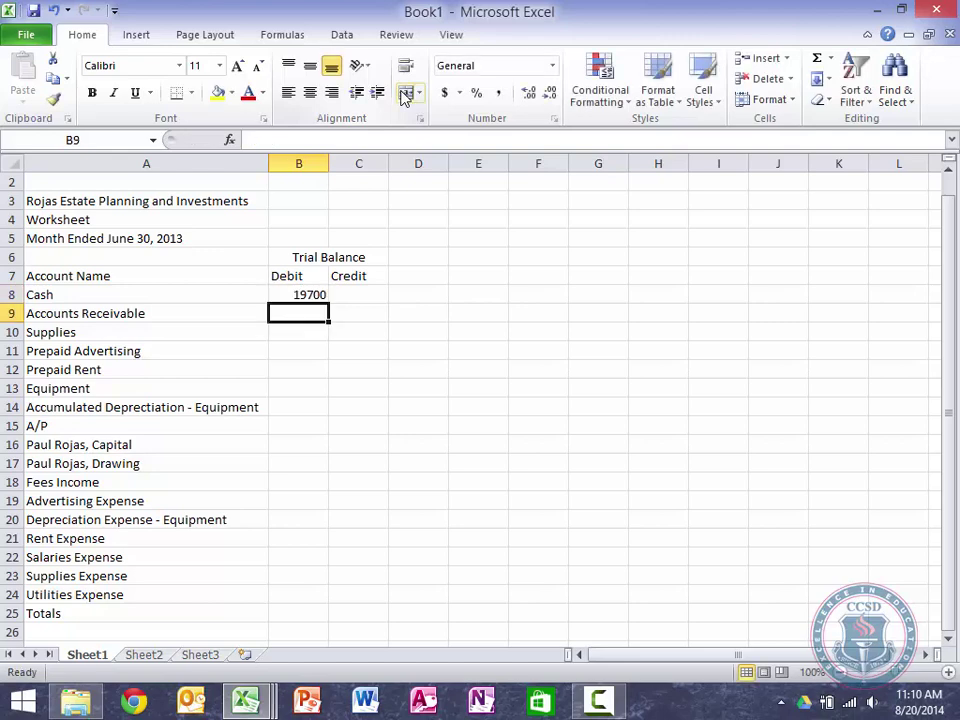
pyautogui.write('6100')
pyautogui.press('Return')
pyautogui.write('7600')
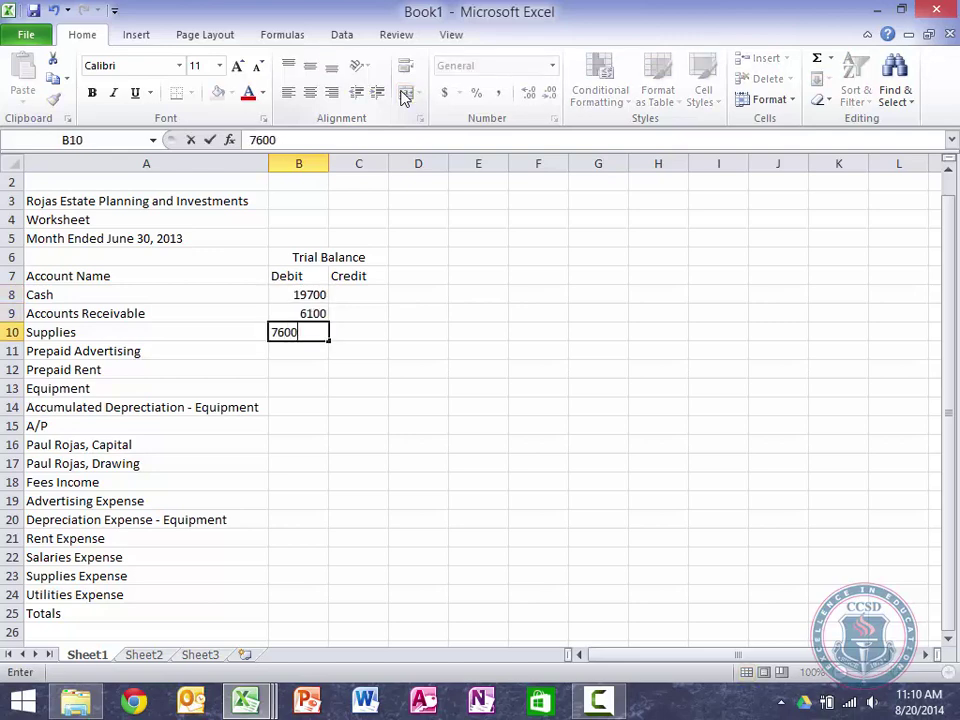
pyautogui.press('Return')
# Enter the trial balance debits for Prepaid Advertising 14400, Prepaid Rent 36000 and Equipment 48000 in B11 to B13
pyautogui.write('14400')
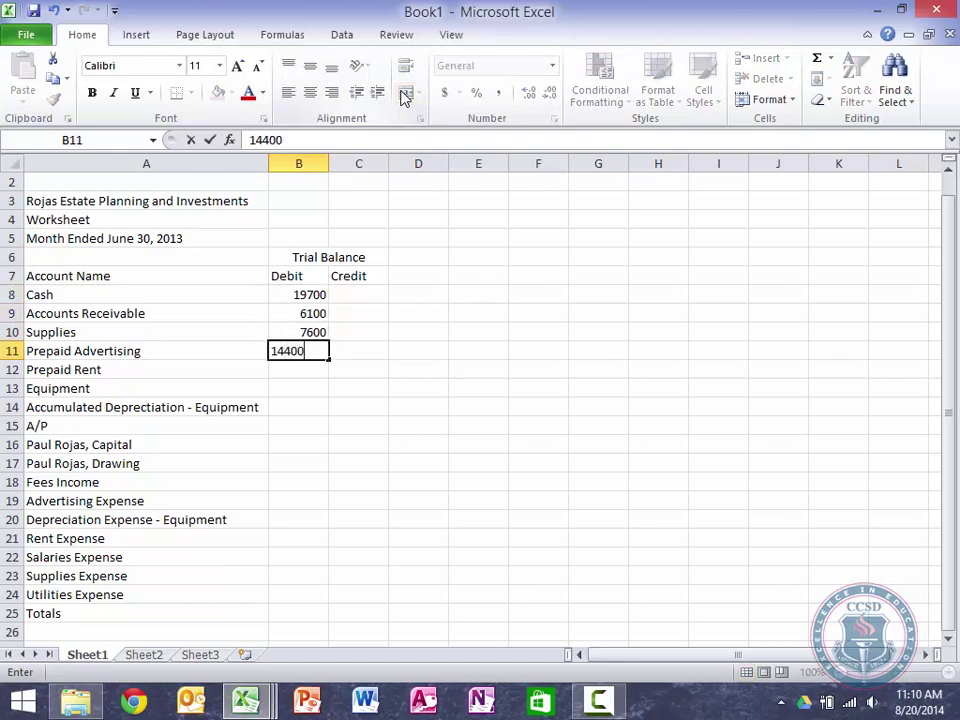
pyautogui.press('Return')
pyautogui.write('36000')
pyautogui.press('Return')
pyautogui.write('48000')
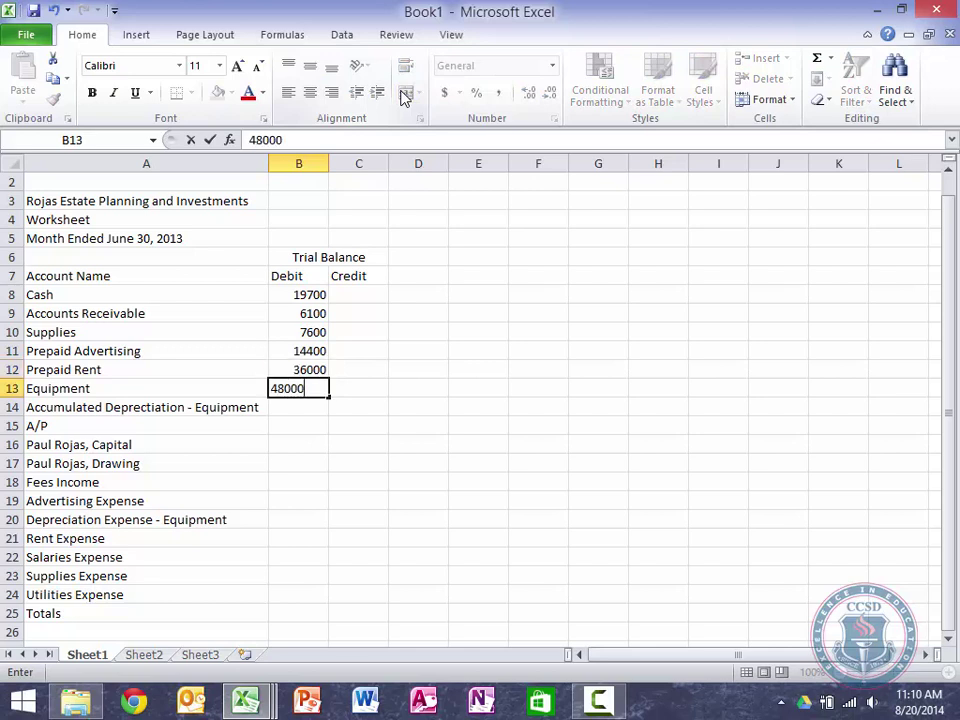
pyautogui.press('Return')
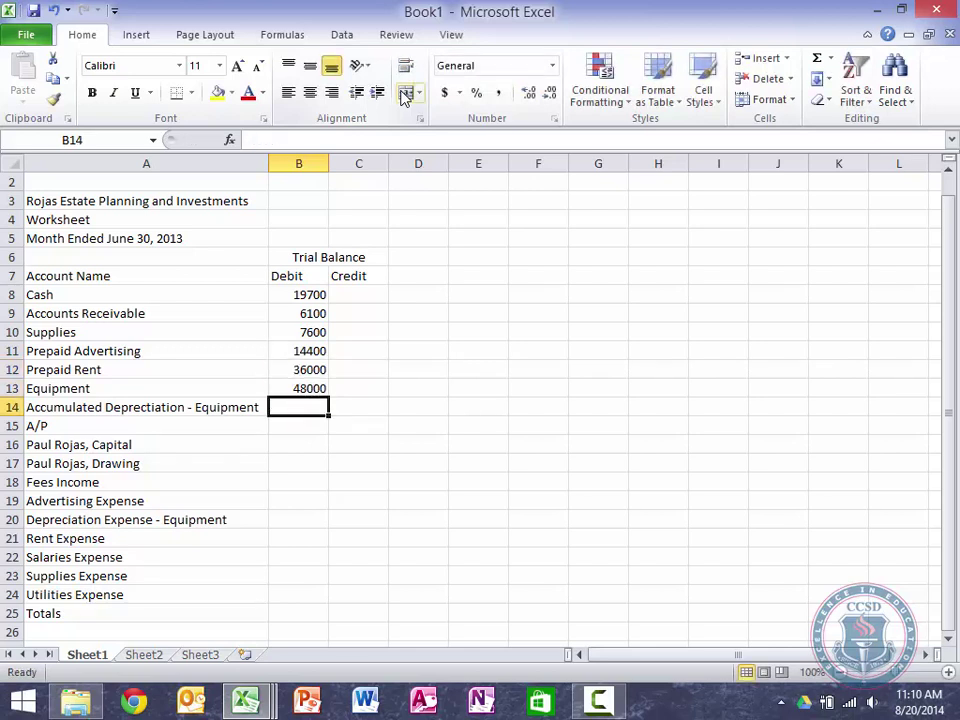
# Enter the trial balance credits for A/P 10800 in C15 and the owner's capital 60100 in C16
pyautogui.press('Down')
pyautogui.press('Right')
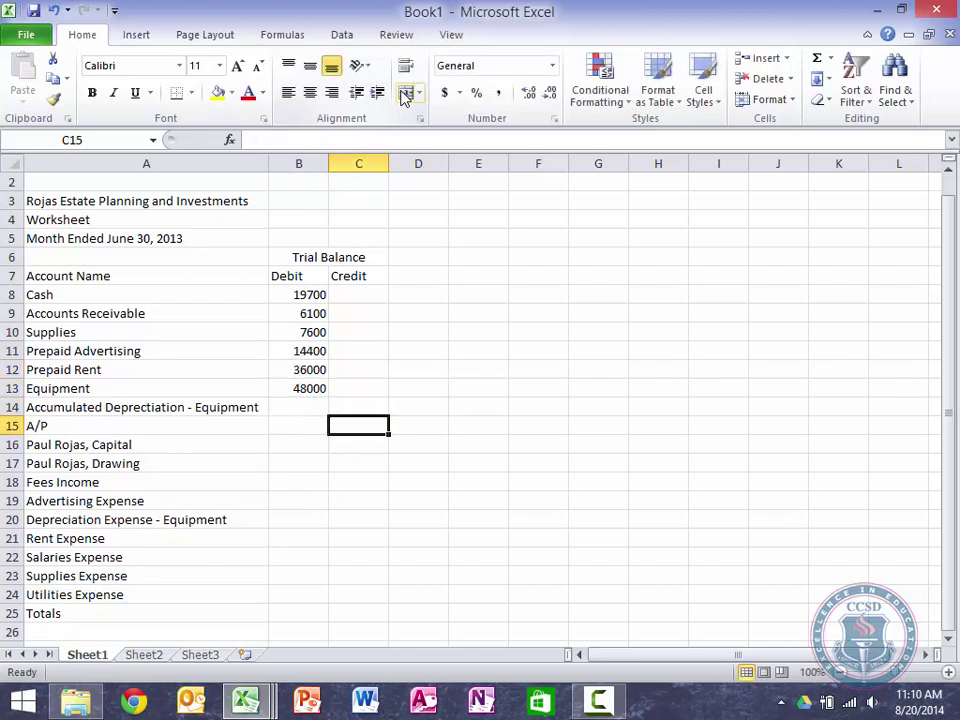
pyautogui.write('10800')
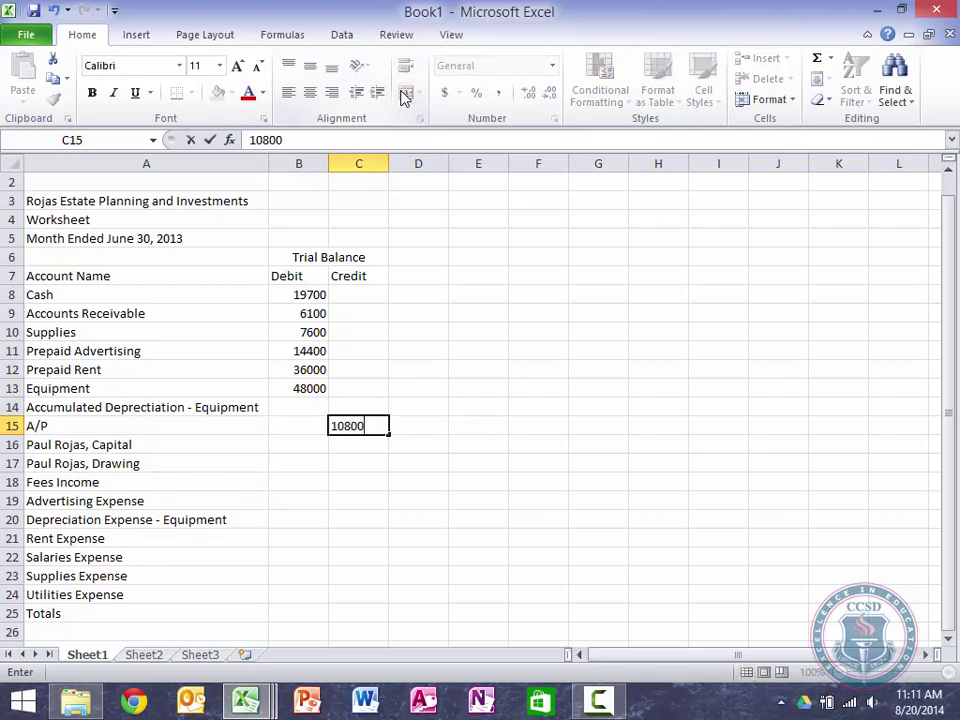
pyautogui.press('Return')
pyautogui.write('60100')
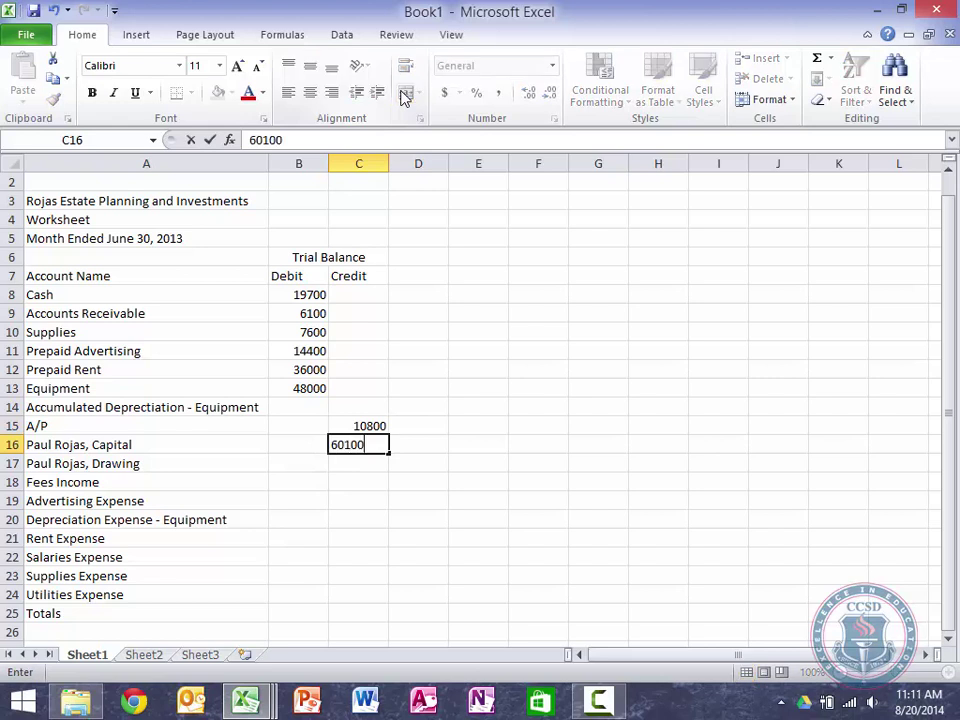
pyautogui.press('Return')
# Enter the owner's drawing debit of 4000 in B17 and move to the Fees Income credit cell, C18
pyautogui.press('Left')
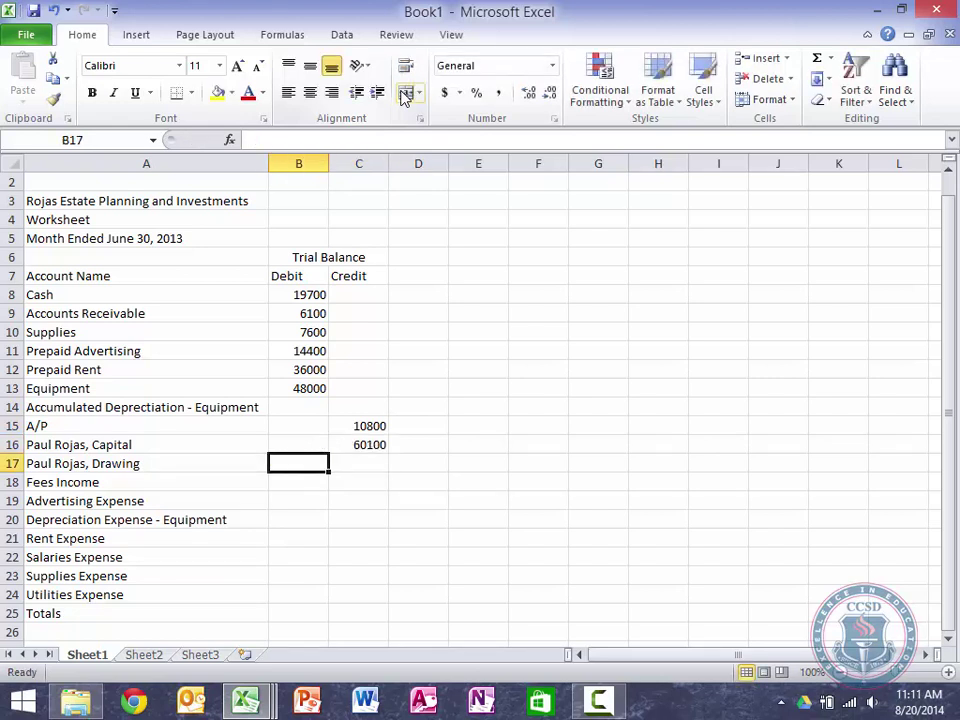
pyautogui.write('4000')
pyautogui.press('Tab')
pyautogui.press('Down')
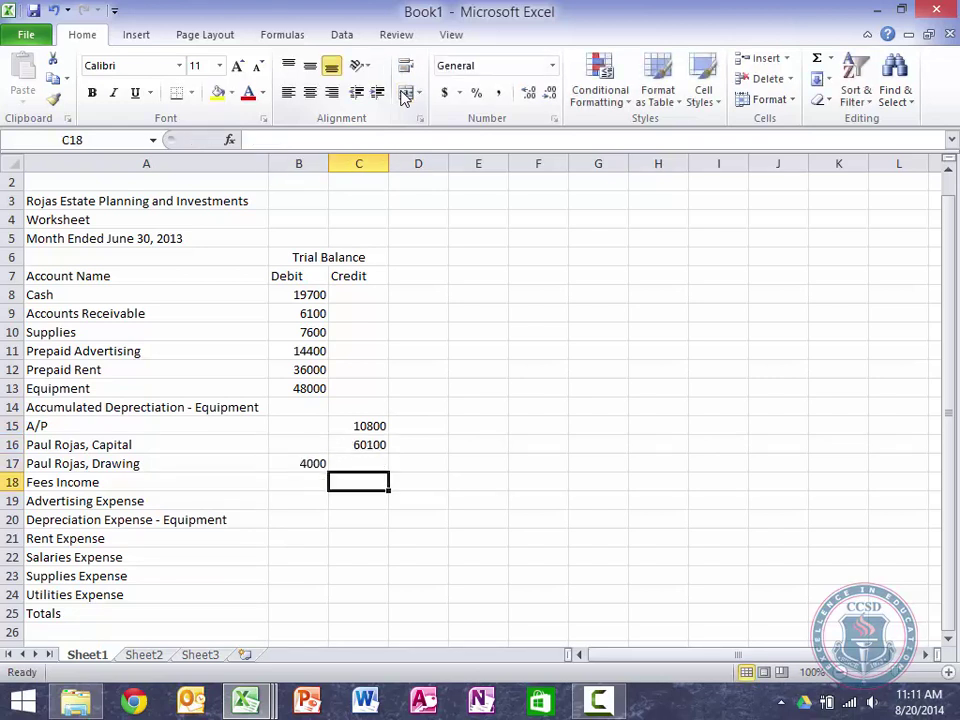
# Enter the Fees Income trial balance credit of 73800 in C18 and move to the debit column in the expense rows
pyautogui.write('73800')
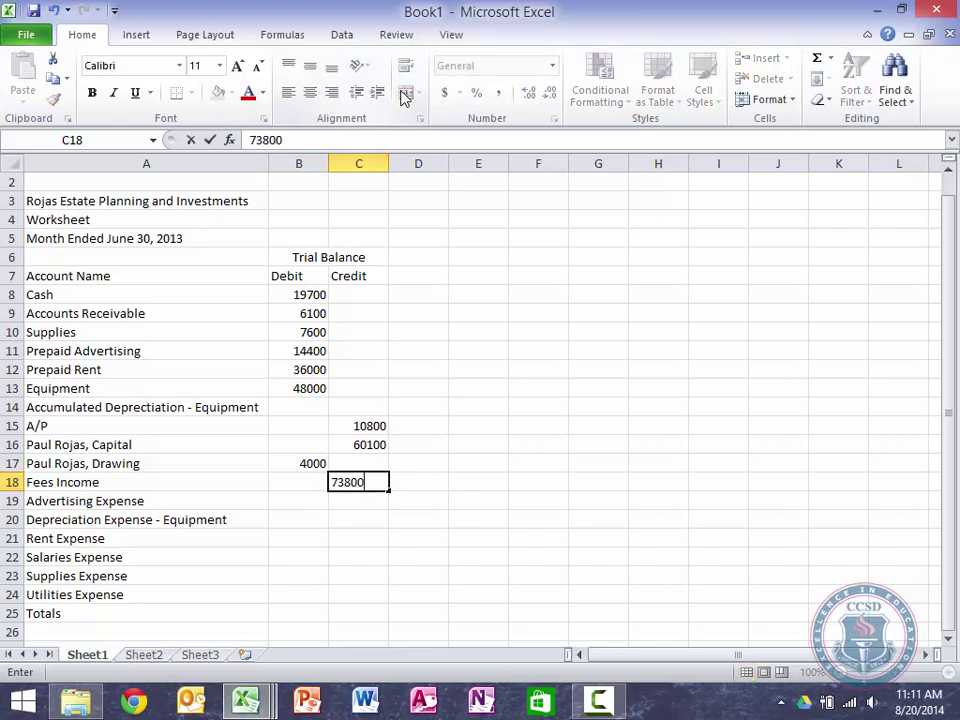
pyautogui.press('Return')
pyautogui.press('Down')
pyautogui.press('Down')
pyautogui.press('Left')
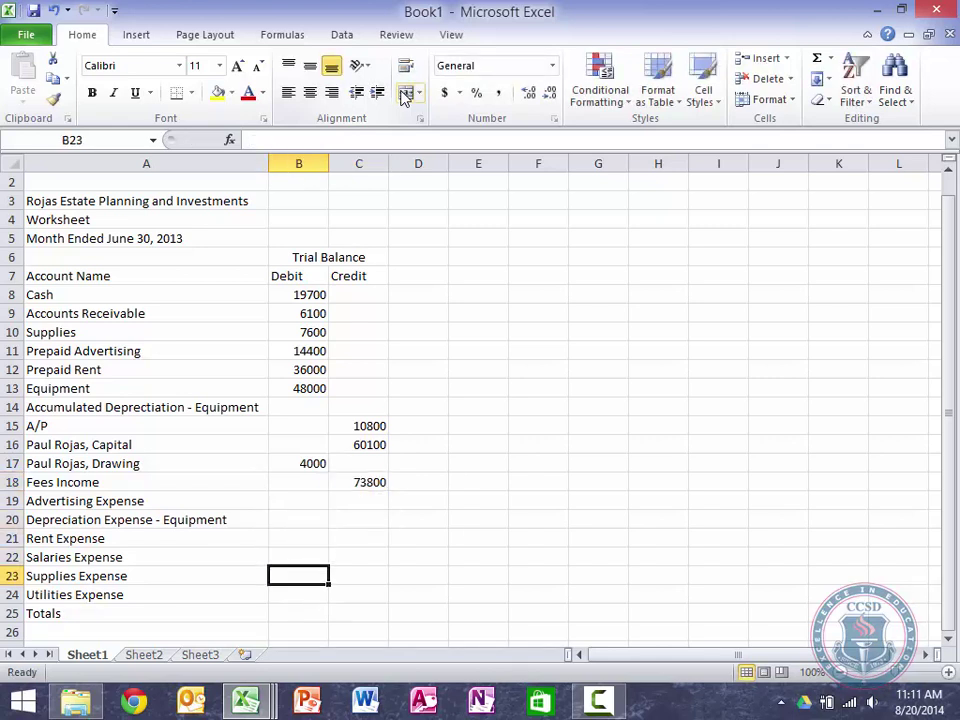
pyautogui.write('7600')
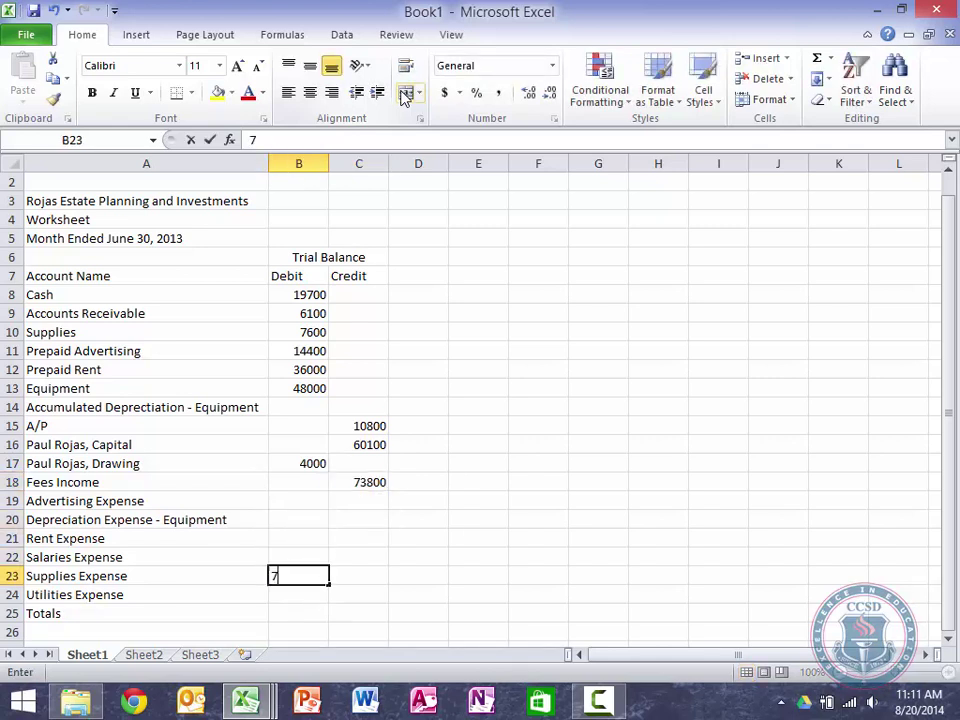
pyautogui.press('Return')
pyautogui.press('Return')
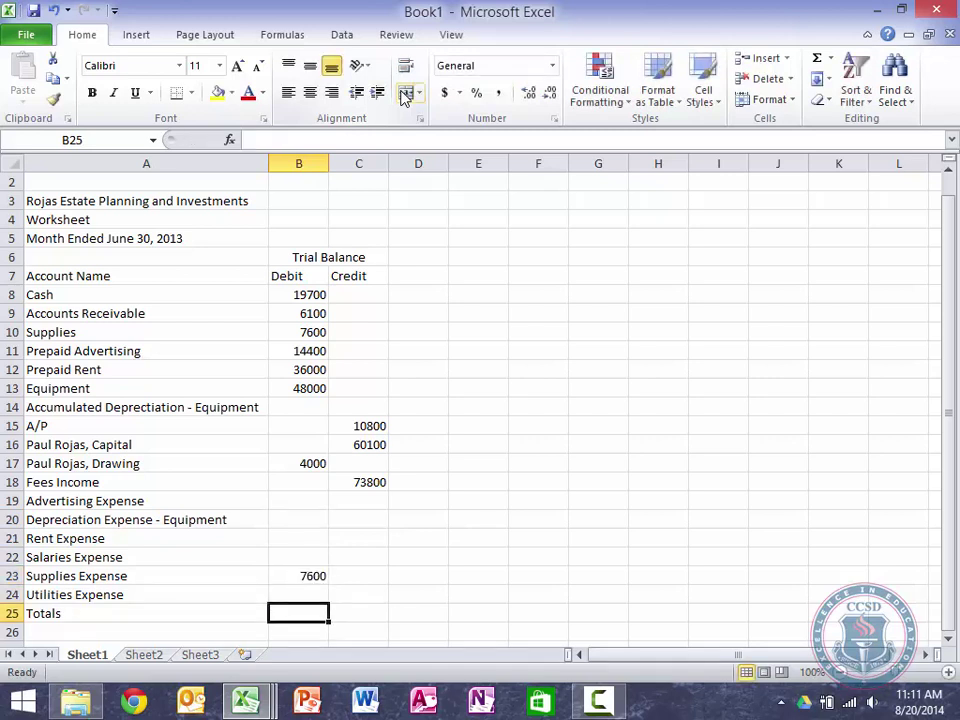
pyautogui.press('Up')
pyautogui.press('Up')
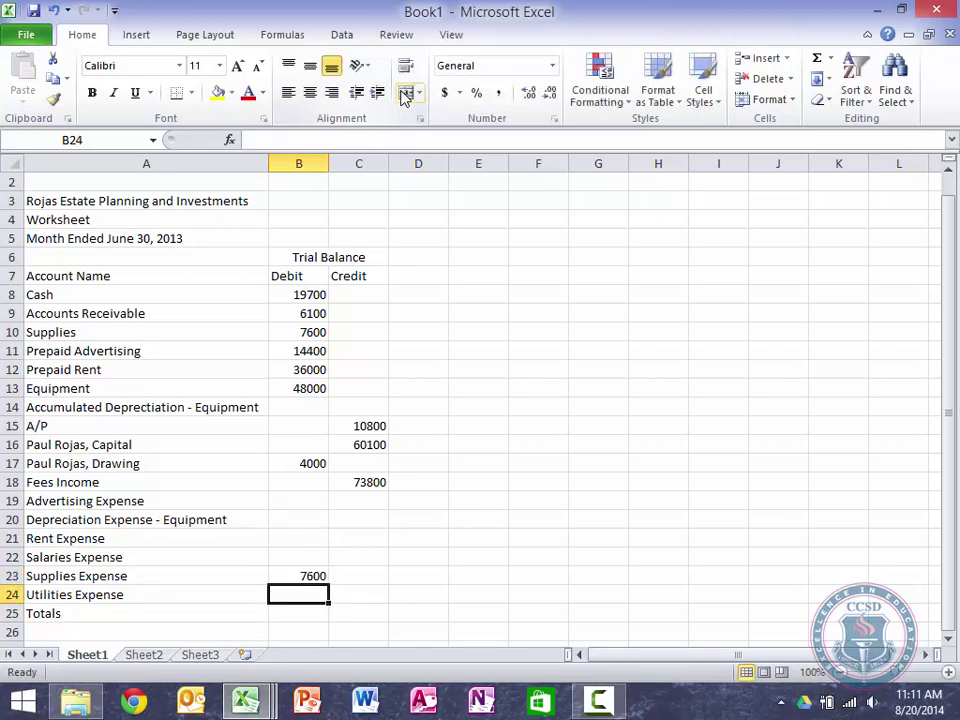
pyautogui.press('Delete')
# Enter the trial balance debits for Salaries Expense 7600 in B22 and Utilities Expense 1300 in B24
pyautogui.press('Up')
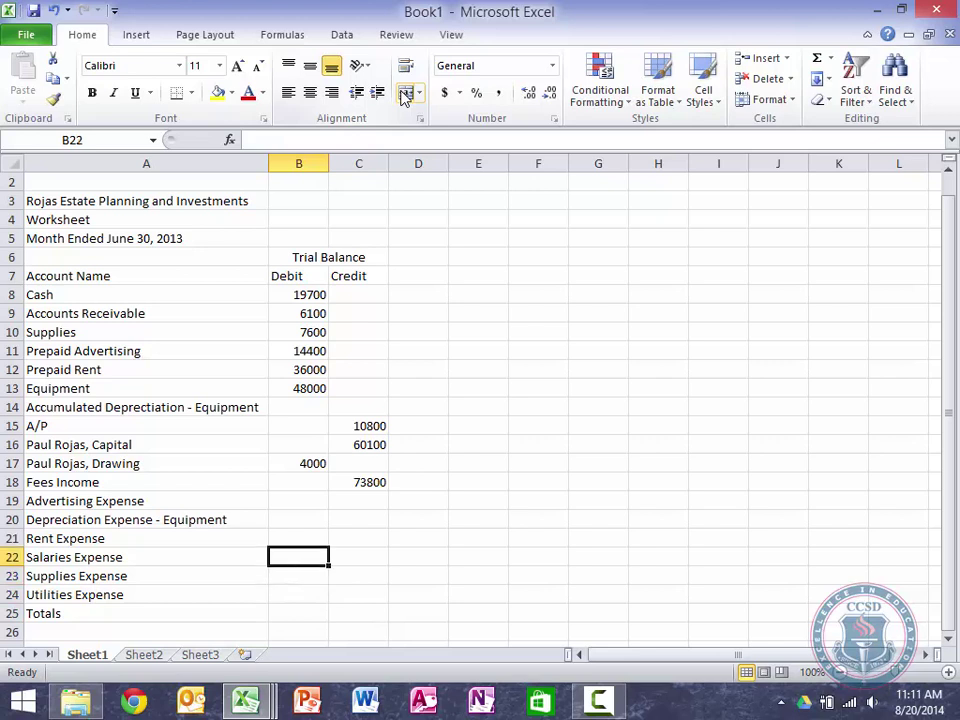
pyautogui.write('7600')
pyautogui.press('Return')
pyautogui.press('Return')
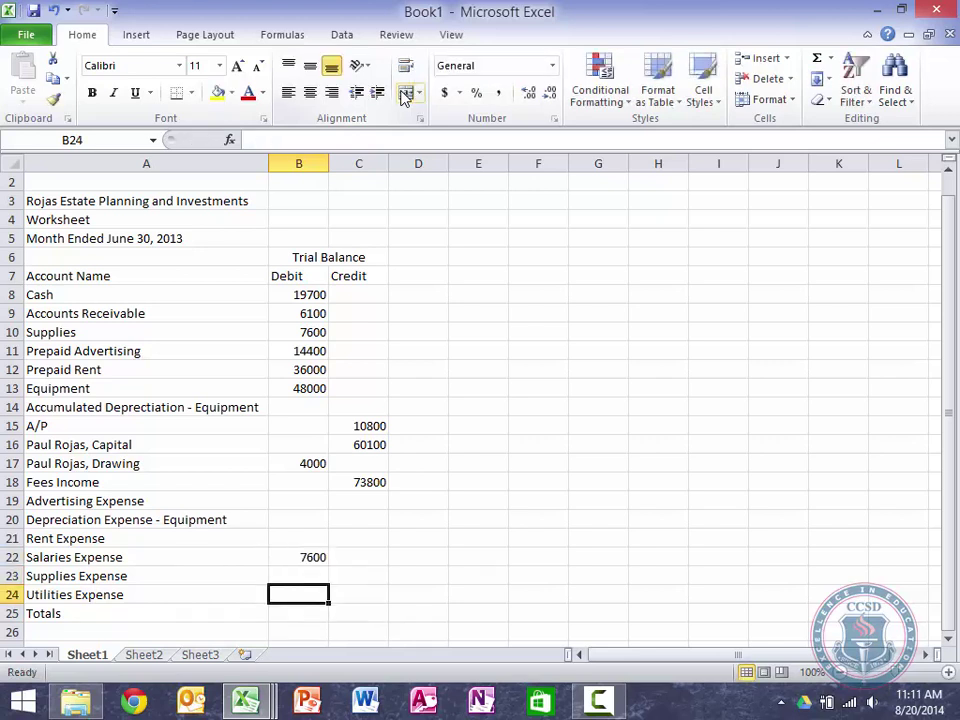
pyautogui.write('1300')
pyautogui.press('Return')
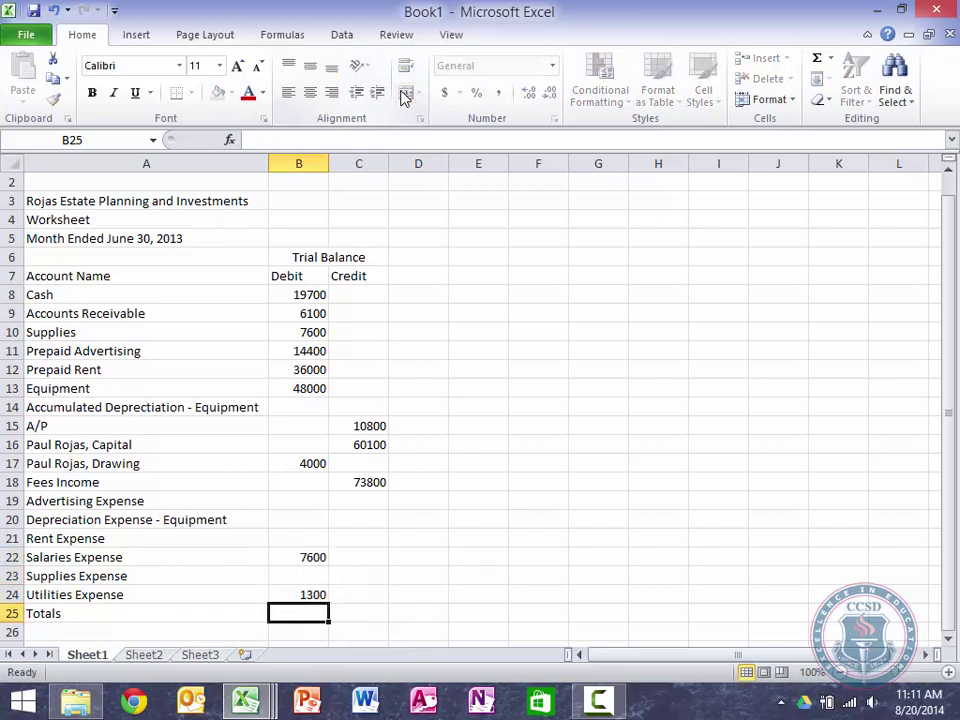
# Format the trial balance amounts in B8:C25 with comma style and no decimal places
pyautogui.hotkey('shift', 'Right')
pyautogui.hotkey('shift', 'Up')
pyautogui.hotkey('shift', 'Up')
pyautogui.hotkey('shift', 'Up')
pyautogui.hotkey('shift', 'Up')
pyautogui.hotkey('shift', 'Up')
pyautogui.hotkey('shift', 'Up')
pyautogui.hotkey('shift', 'Up')
pyautogui.hotkey('shift', 'Up')
pyautogui.hotkey('shift', 'Up')
pyautogui.hotkey('shift', 'Up')
pyautogui.hotkey('shift', 'Up')
pyautogui.hotkey('shift', 'Up')
pyautogui.hotkey('shift', 'Up')
pyautogui.hotkey('shift', 'Up')
pyautogui.hotkey('shift', 'Up')
pyautogui.hotkey('shift', 'Up')
pyautogui.hotkey('shift', 'Up')
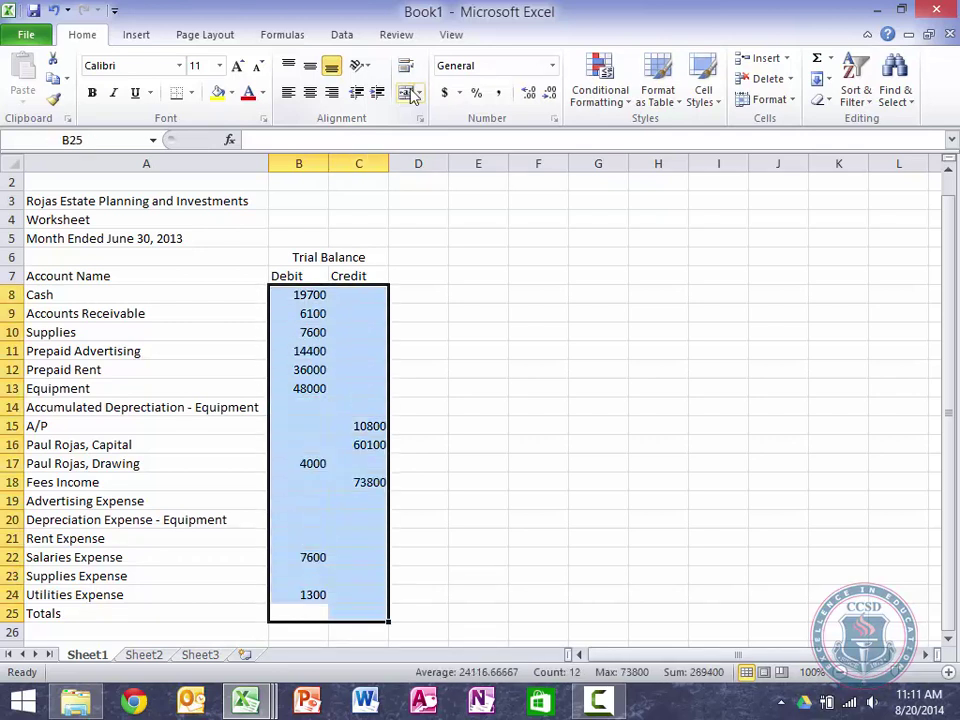
pyautogui.click(497, 93)
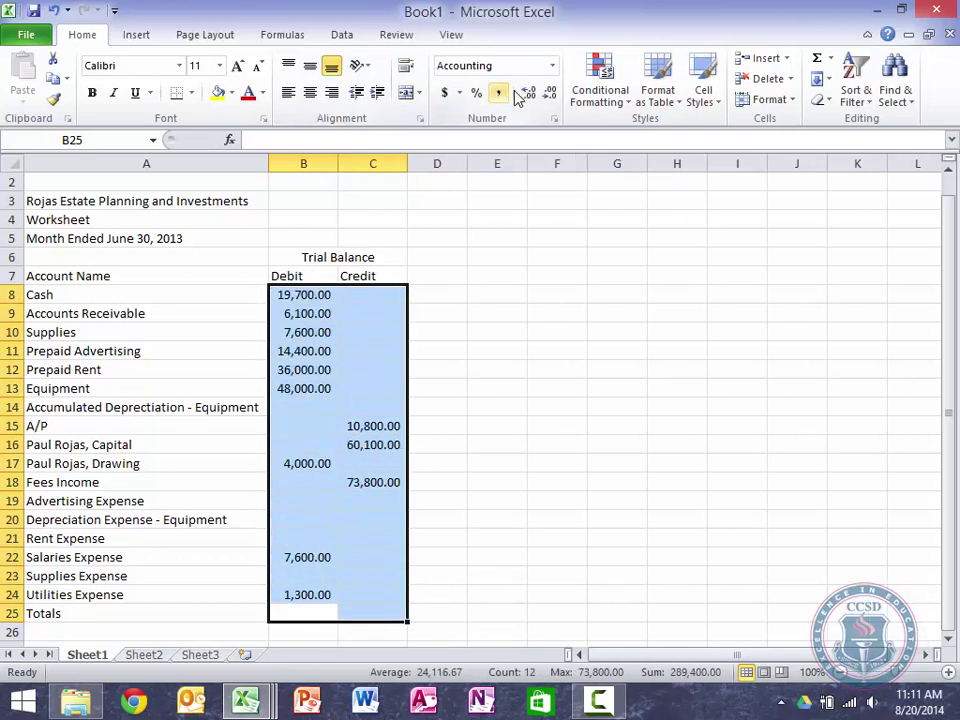
pyautogui.click(548, 96)
pyautogui.click(548, 96)
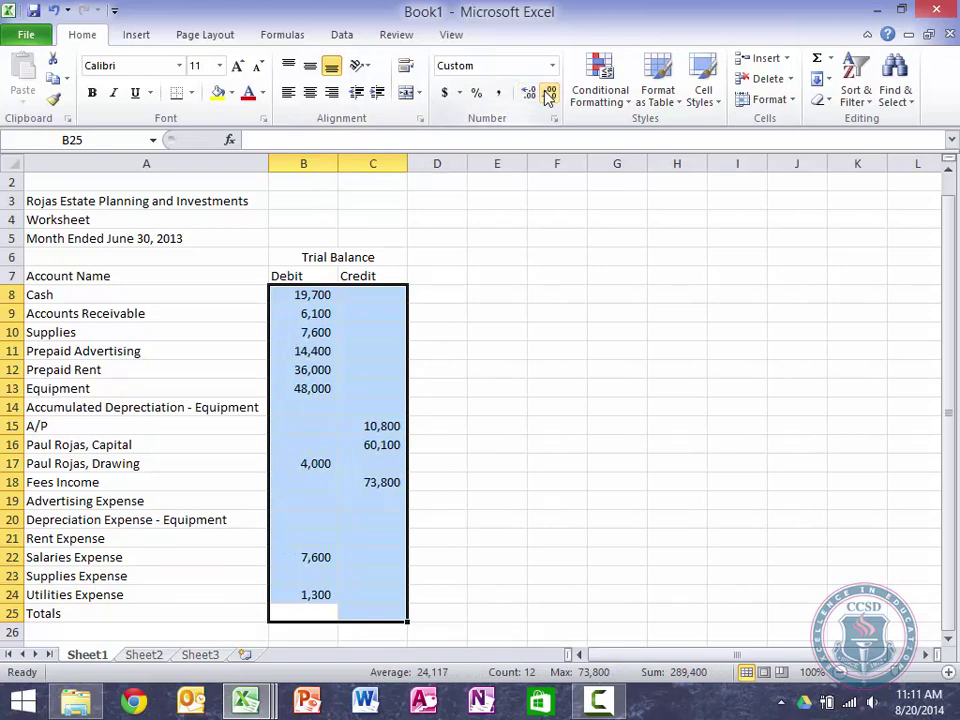
# Total the trial balance debits in B25 with a SUM formula over B8:B24
pyautogui.press('Down')
pyautogui.press('Down')
pyautogui.press('Up')
pyautogui.press('Up')
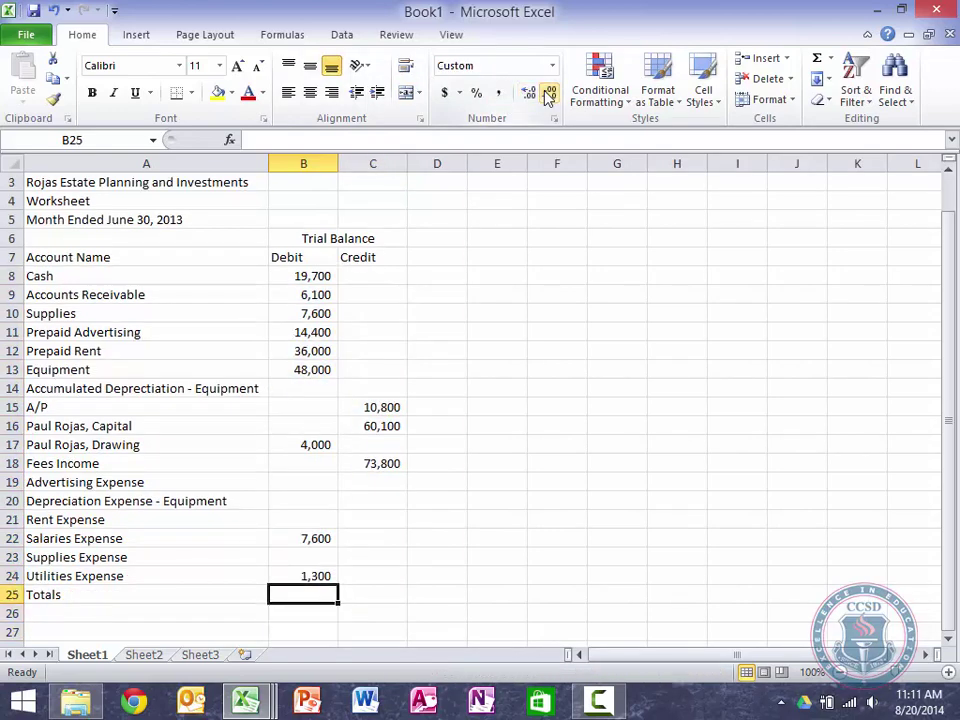
pyautogui.write('=SUM(')
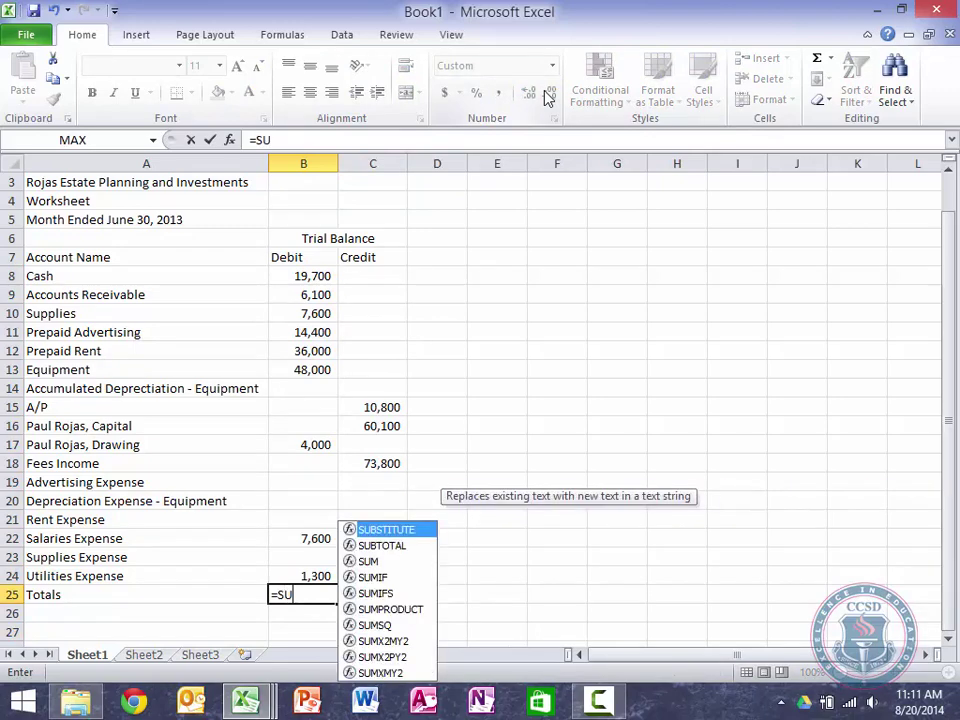
pyautogui.click(315, 570)
pyautogui.moveTo(315, 570); pyautogui.dragTo(313, 275)
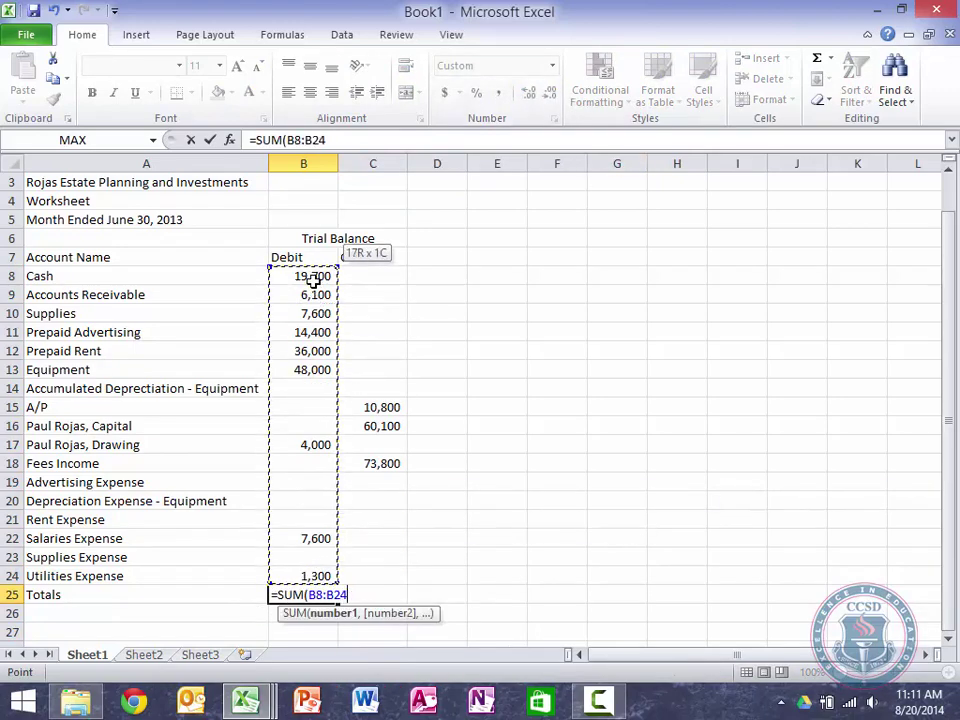
pyautogui.press('Return')
pyautogui.press('Up')
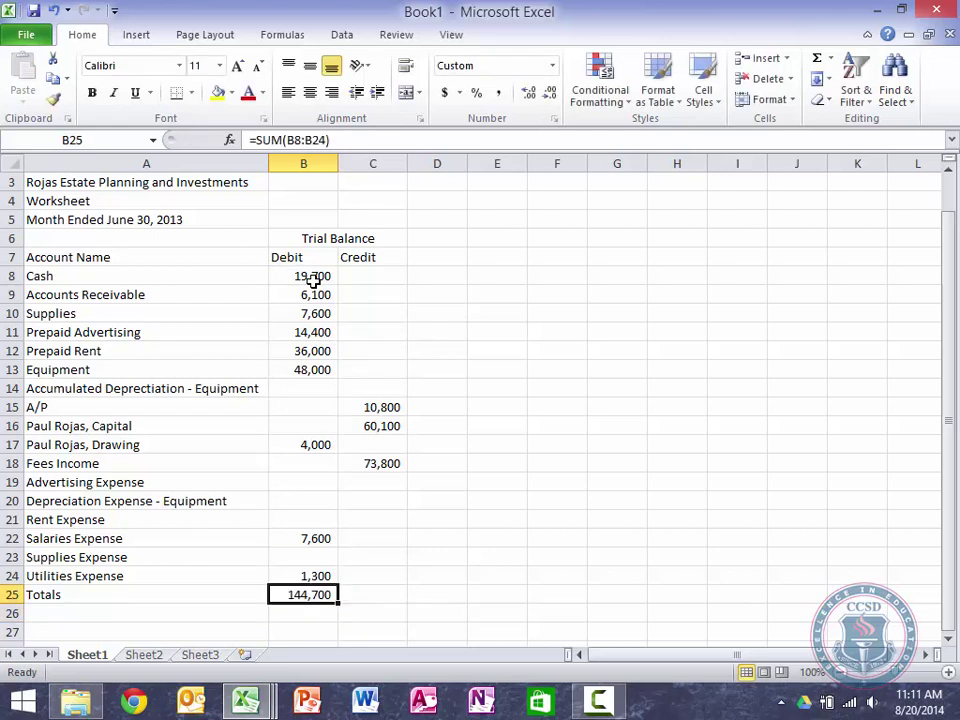
# Copy the debit total formula from B25 into the credit total cell C25
pyautogui.hotkey('ctrl', 'c')
pyautogui.press('Right')
pyautogui.hotkey('ctrl', 'v')
pyautogui.press('Up')
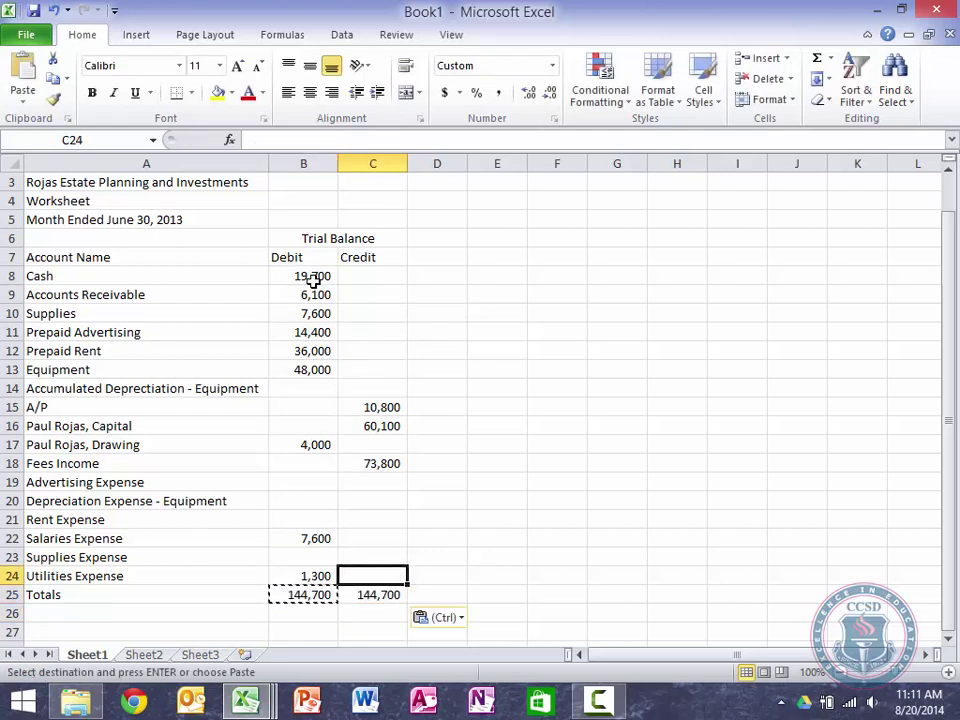
pyautogui.press('Escape')
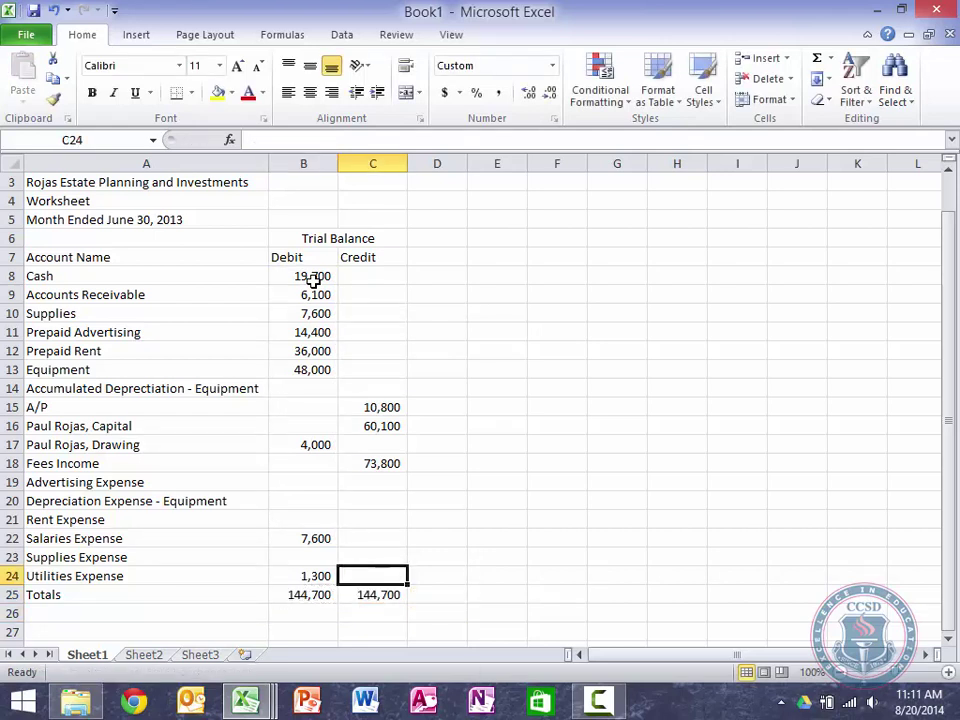
# Center the Account Name, Debit and Credit column headings in A7:C7
pyautogui.press('Up')
pyautogui.press('Up')
pyautogui.press('Up')
pyautogui.press('Up')
pyautogui.press('Up')
pyautogui.press('Left')
pyautogui.press('Up')
pyautogui.press('Up')
pyautogui.press('Up')
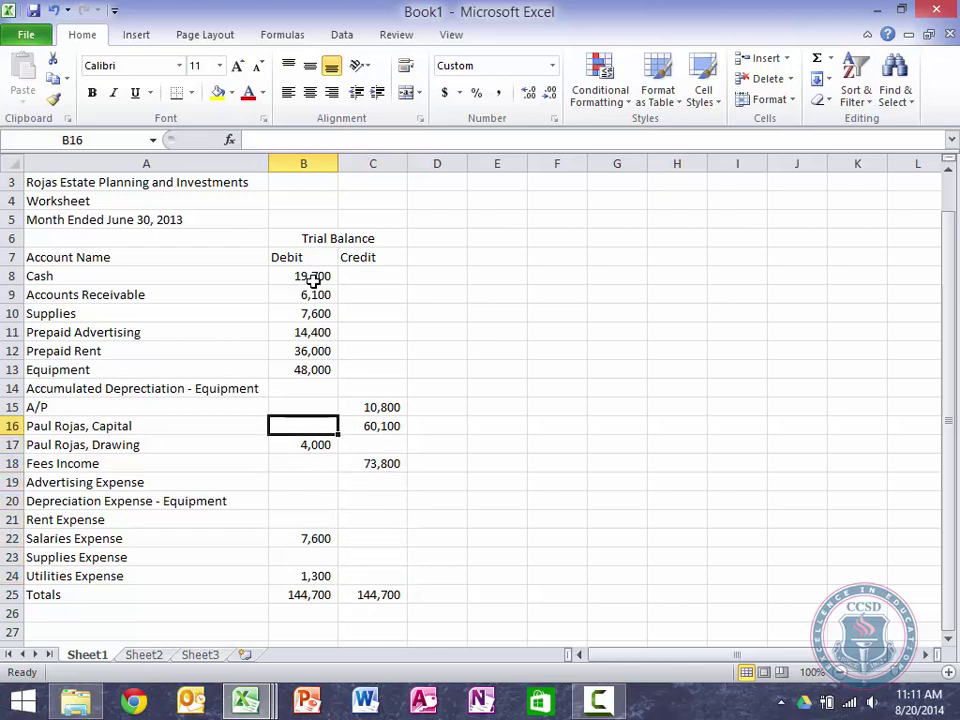
pyautogui.press('Left')
pyautogui.press('Up')
pyautogui.press('Up')
pyautogui.press('Up')
pyautogui.press('Up')
pyautogui.press('Up')
pyautogui.press('Up')
pyautogui.press('Up')
pyautogui.press('Up')
pyautogui.press('Up')
pyautogui.hotkey('shift', 'Right')
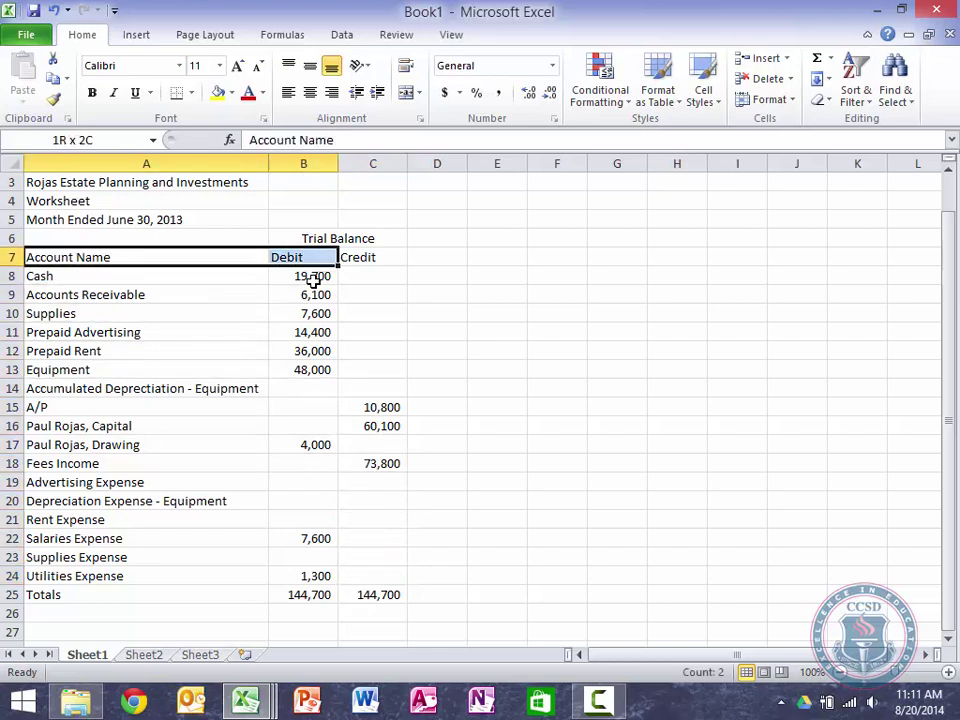
pyautogui.hotkey('shift', 'Right')
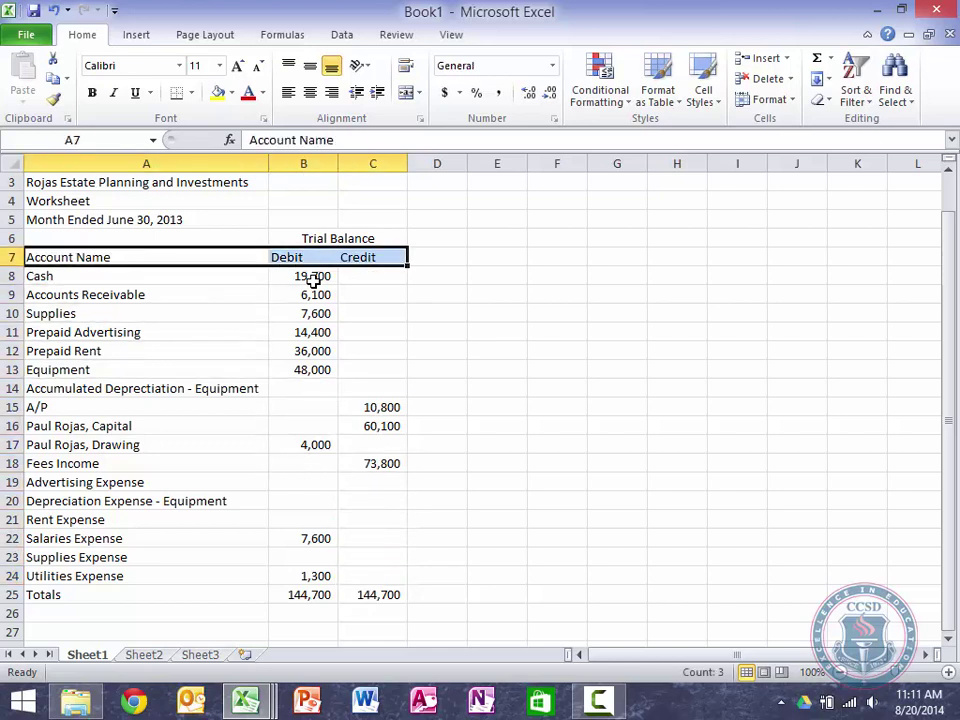
pyautogui.click(320, 100)
# Enter the section heading "Adjustments" in D6 and the text "Debit Credit" below it in D7
pyautogui.press('Right')
pyautogui.press('Right')
pyautogui.press('Right')
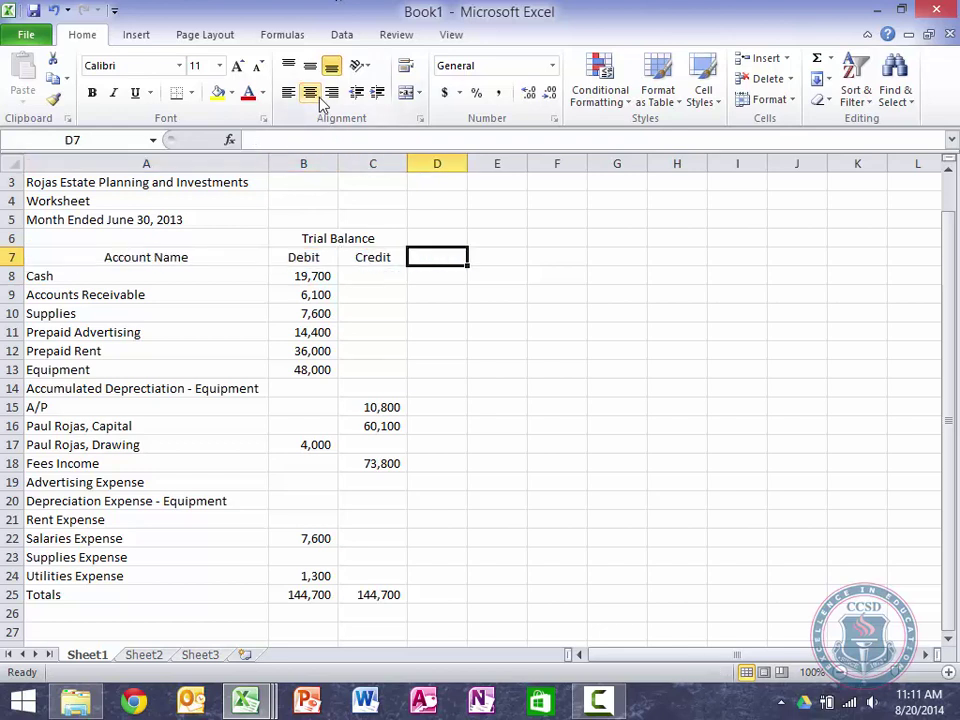
pyautogui.press('Up')
pyautogui.write('Adjustments')
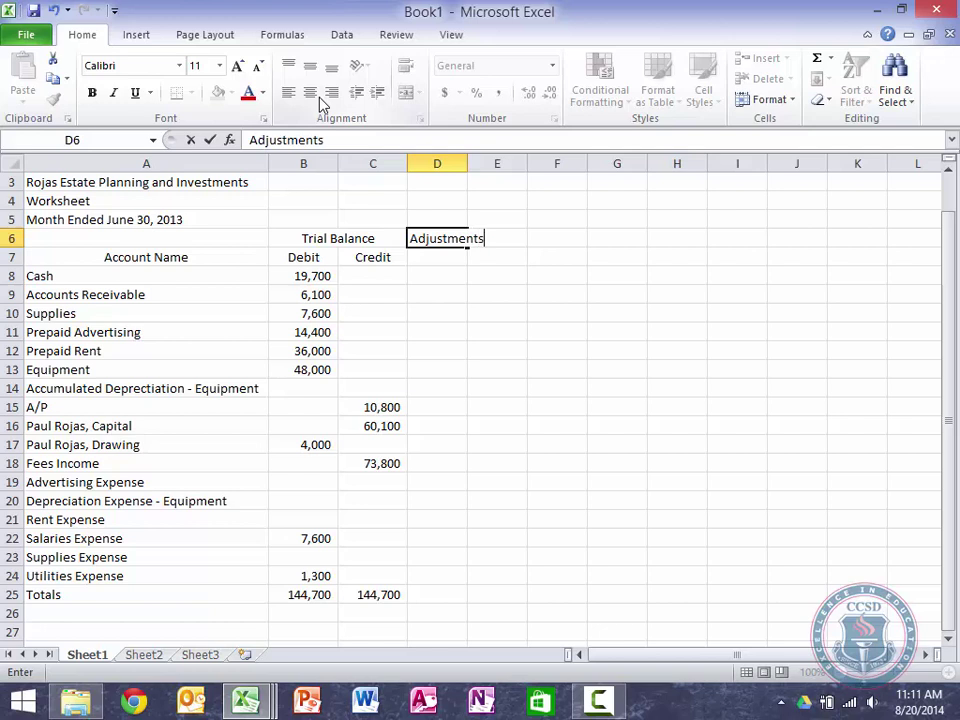
pyautogui.press('Return')
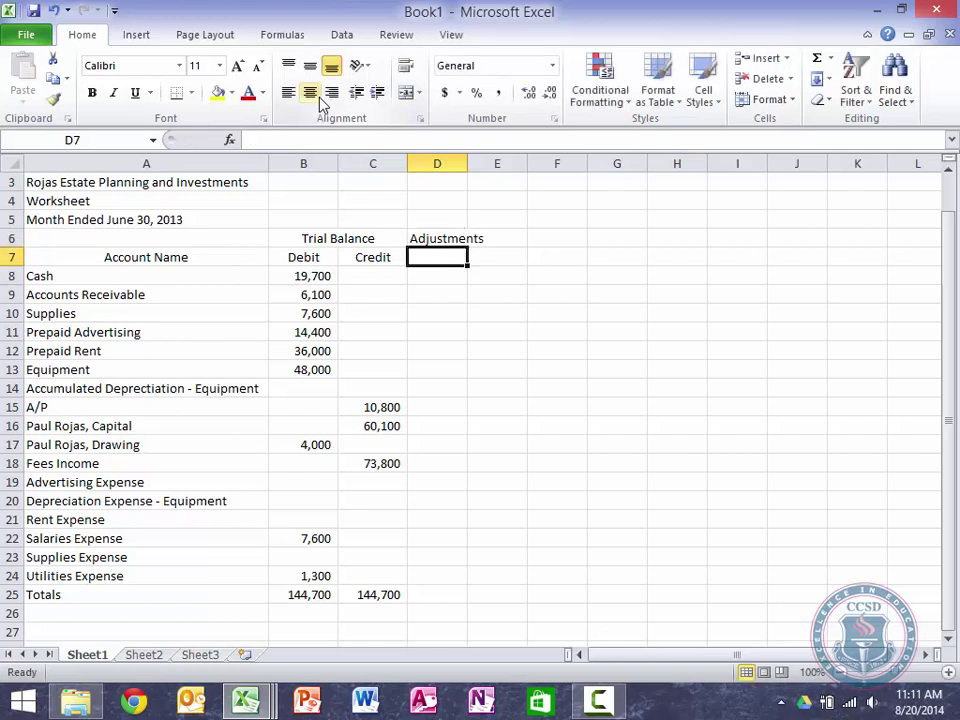
pyautogui.write('Debit Credit')
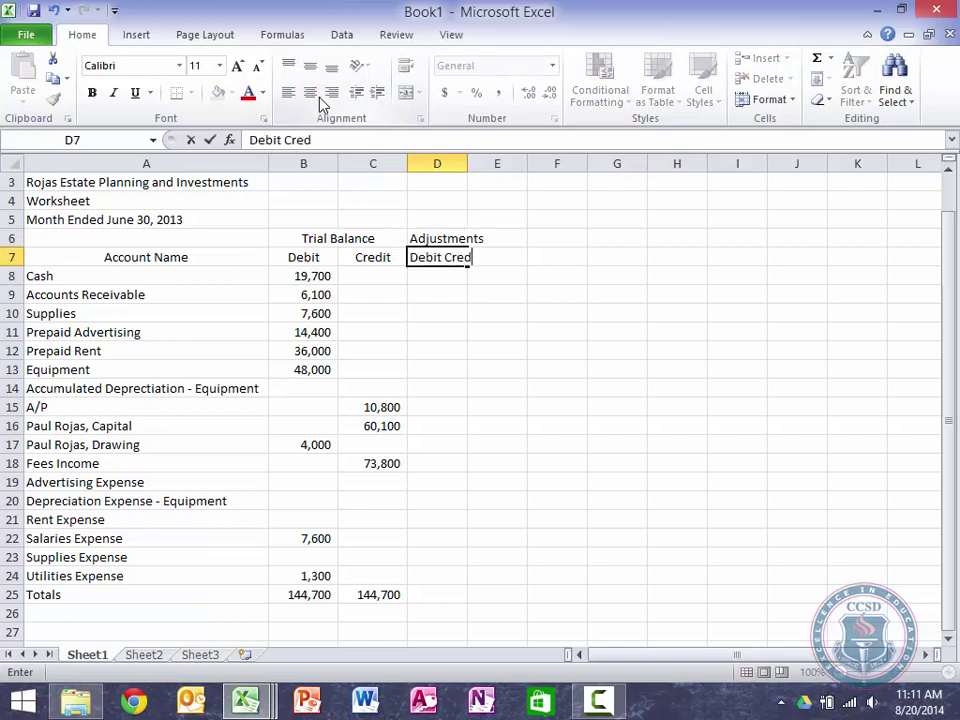
pyautogui.press('Tab')
# Enter the heading "Adj Trial Balance" in F6, with the column headings "Debit" in F7 and "Credit" in G7
pyautogui.press('Up')
pyautogui.press('Right')
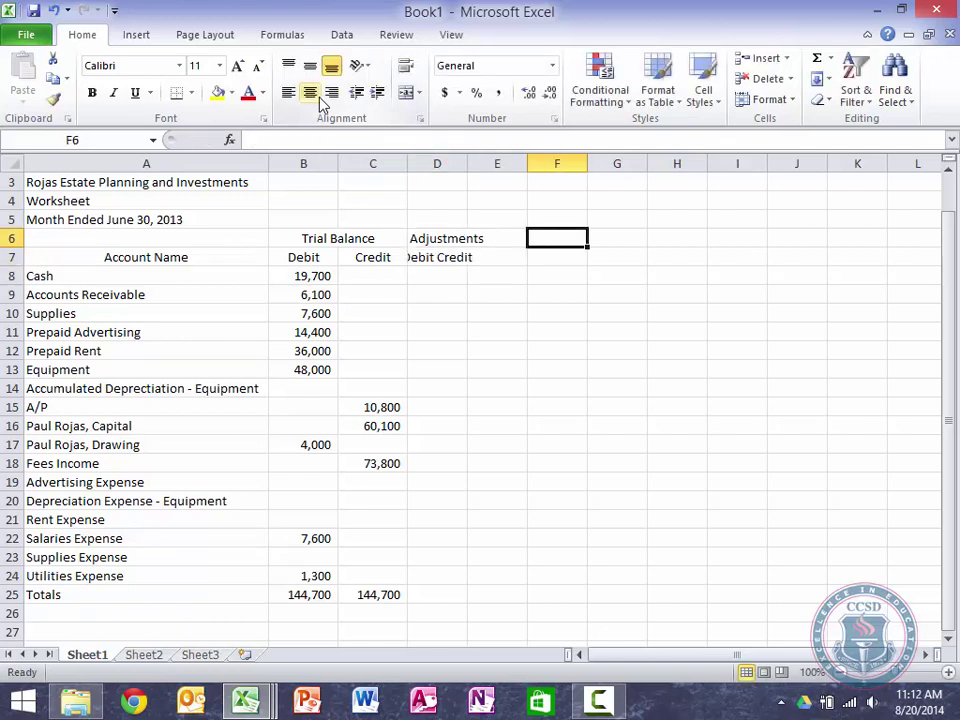
pyautogui.write('Adj Trial Balance')
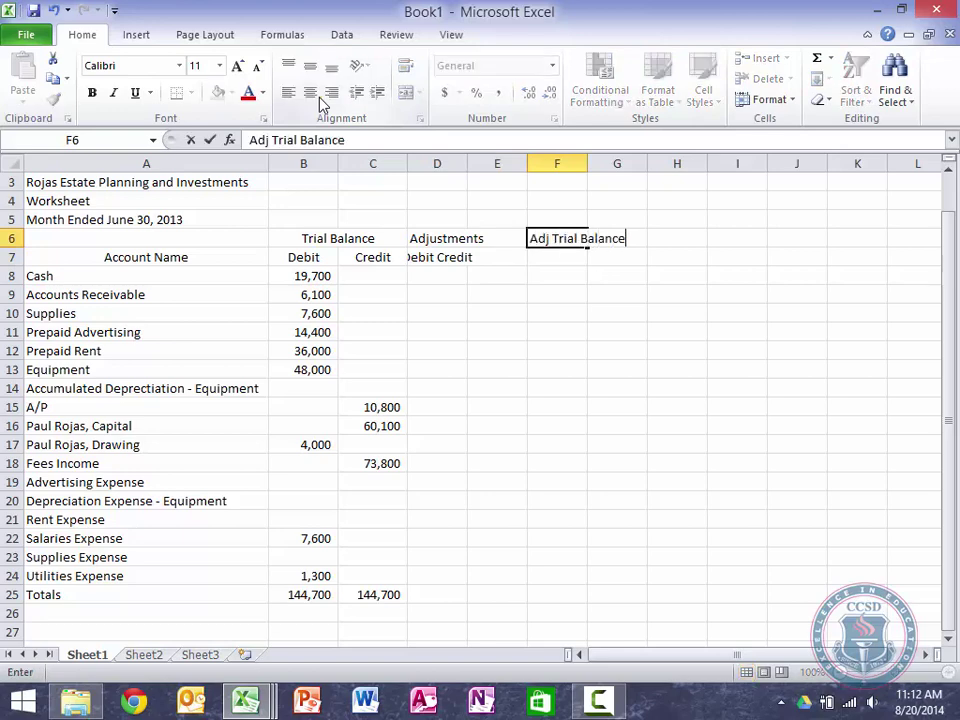
pyautogui.press('Return')
pyautogui.write('Debit')
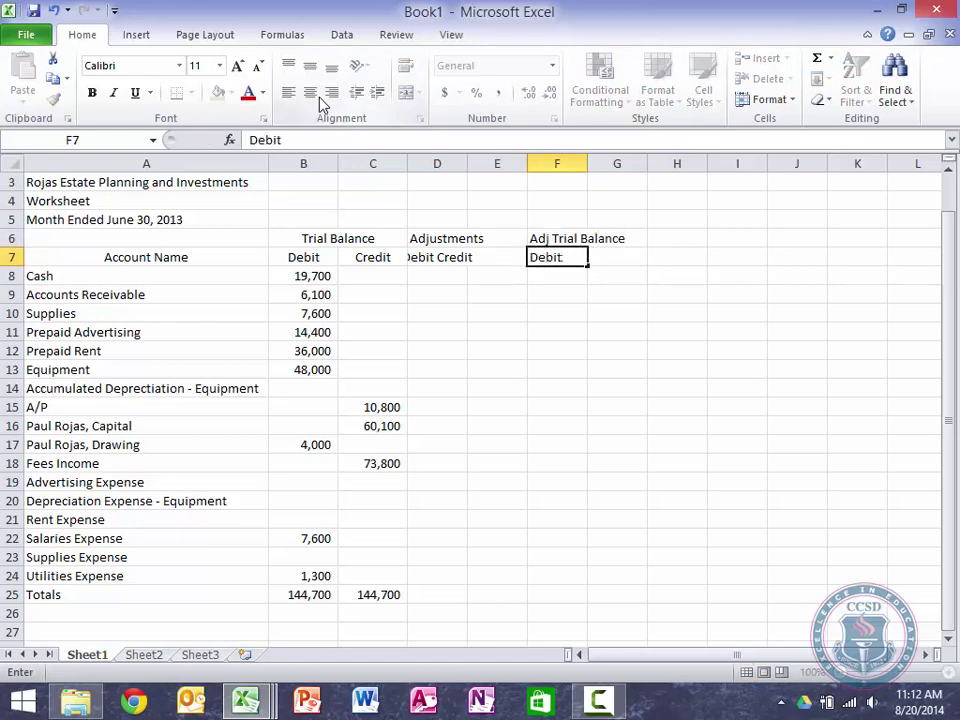
pyautogui.press('Tab')
pyautogui.write('Credit')
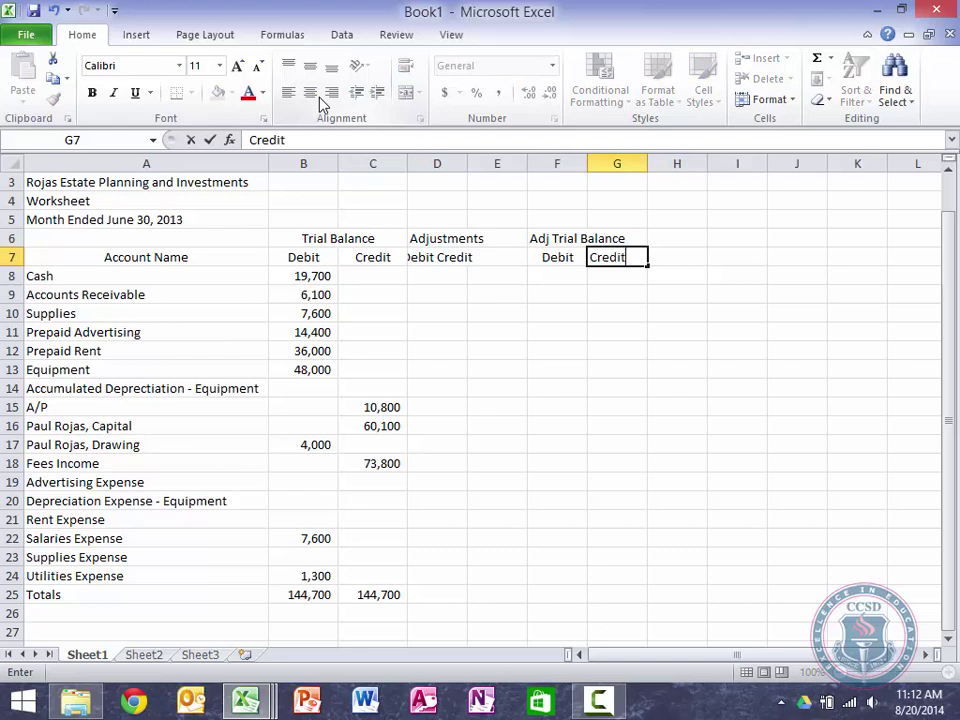
# Shorten the Adjustments heading in D7 to "Debit" and enter "Credit" in E7
pyautogui.press('Left')
pyautogui.press('Left')
pyautogui.press('Left')
pyautogui.press('F2')
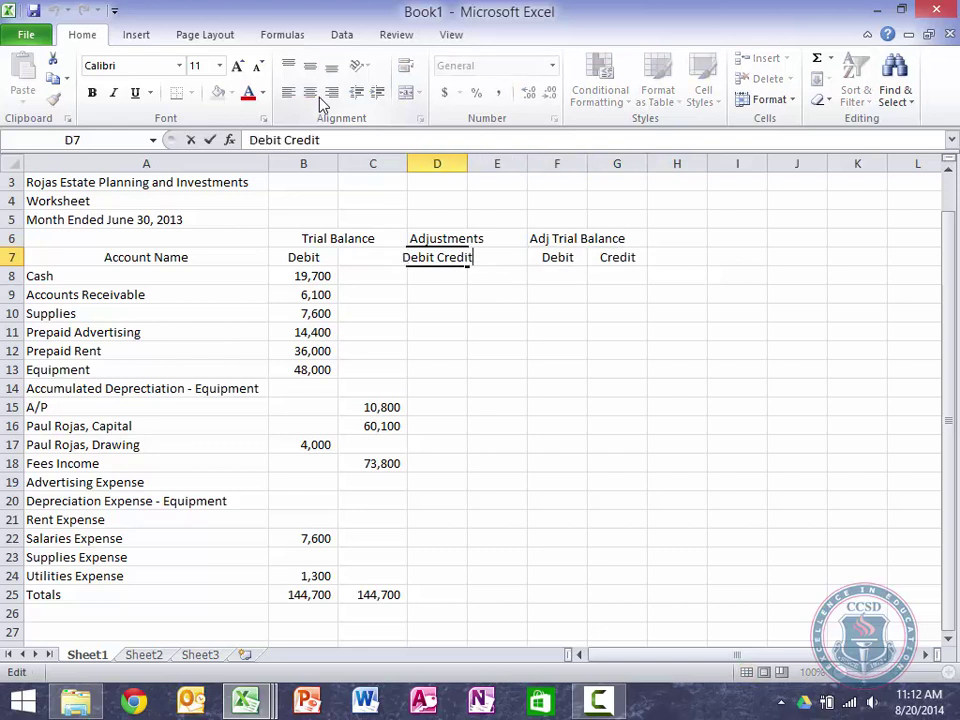
pyautogui.press('BackSpace')
pyautogui.press('BackSpace')
pyautogui.press('BackSpace')
pyautogui.press('BackSpace')
pyautogui.press('BackSpace')
pyautogui.press('BackSpace')
pyautogui.press('BackSpace')
pyautogui.press('Tab')
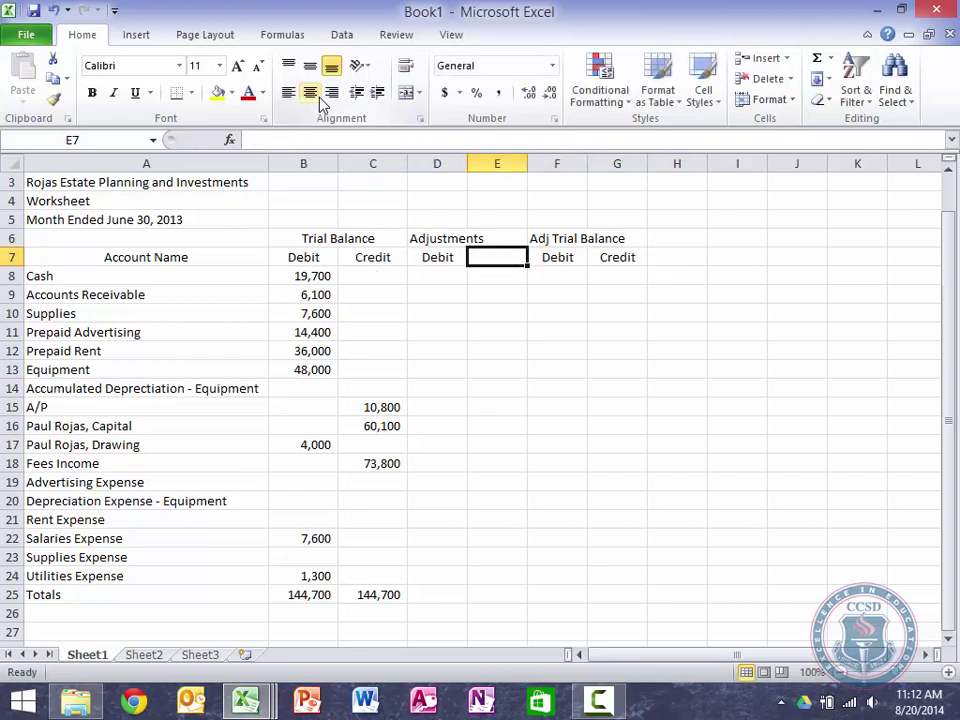
pyautogui.write('Credit')
pyautogui.press('Tab')
# Enter the section heading "Income Statement" in H6
pyautogui.press('Tab')
pyautogui.press('Tab')
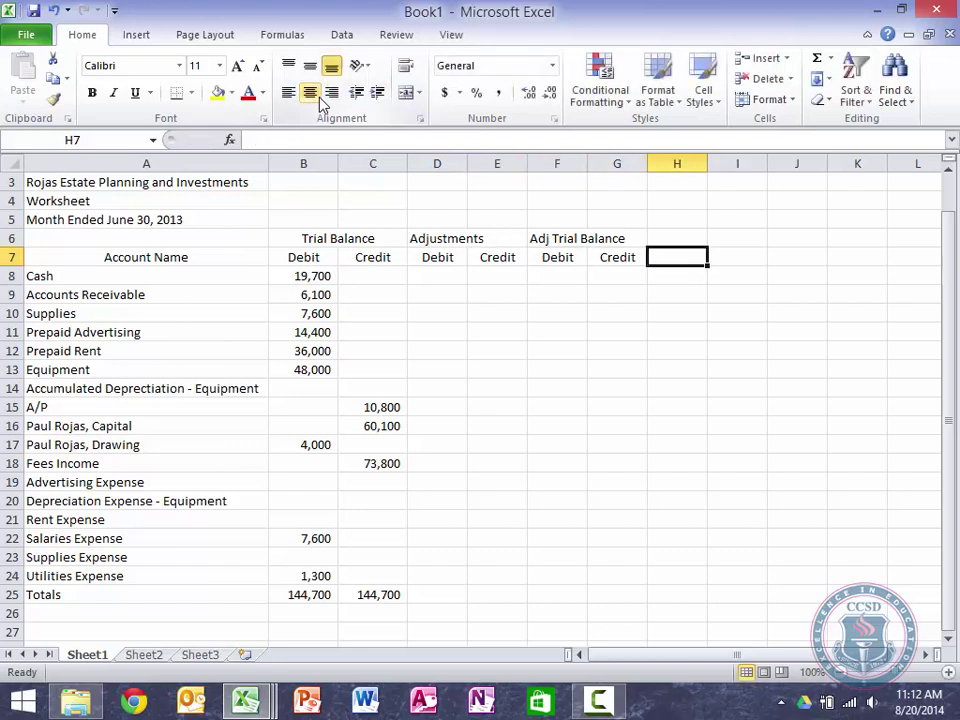
pyautogui.press('Up')
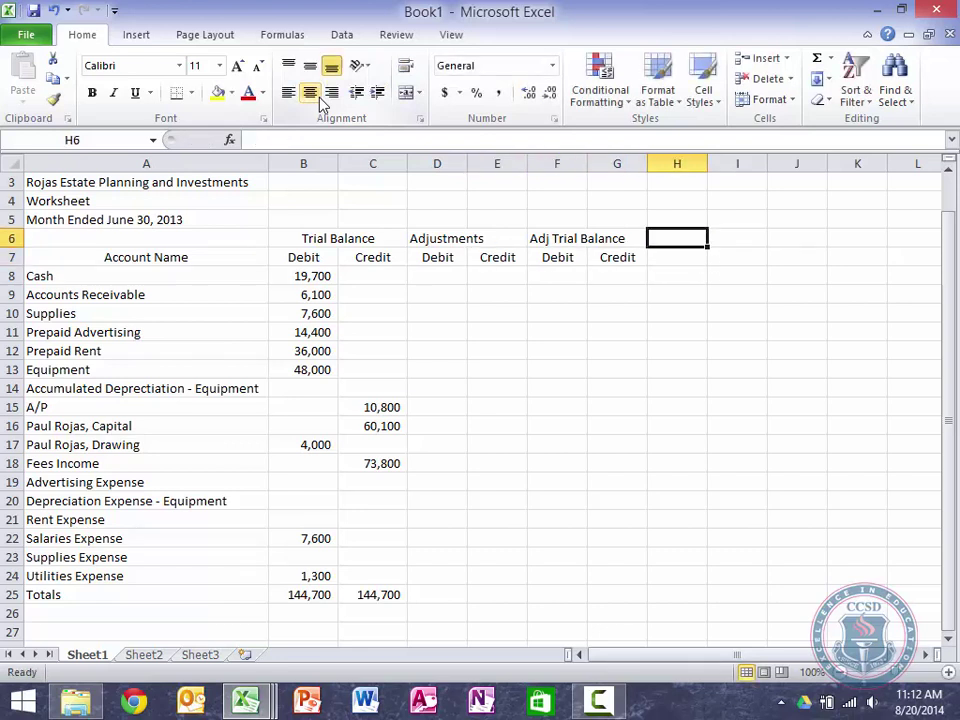
pyautogui.write('Income state')
pyautogui.press('BackSpace')
pyautogui.press('BackSpace')
pyautogui.press('BackSpace')
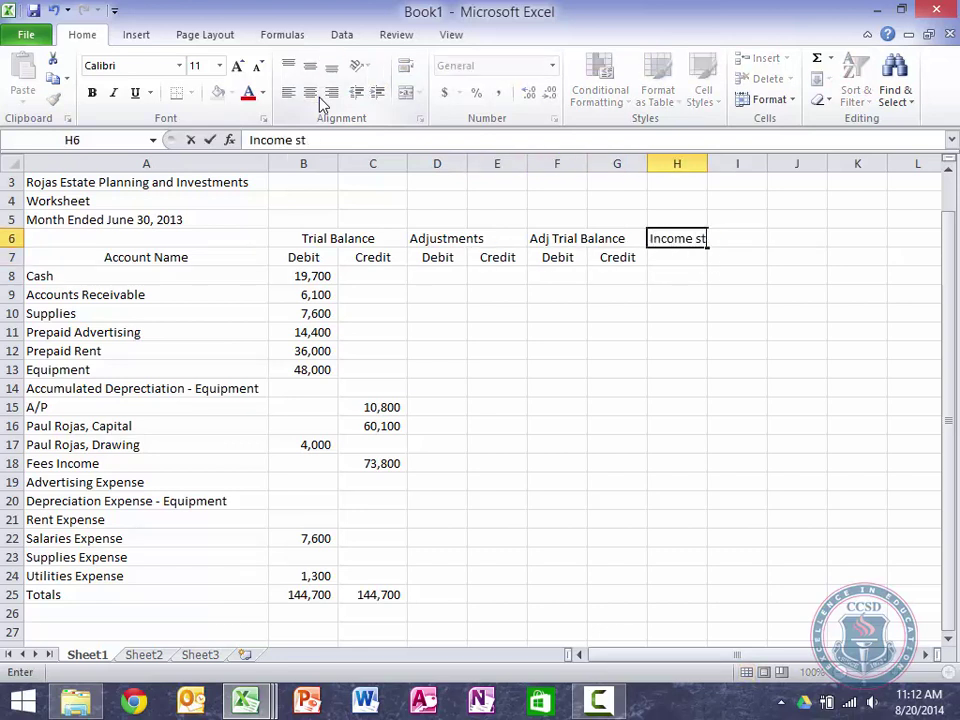
pyautogui.press('BackSpace')
pyautogui.press('BackSpace')
pyautogui.write('Statement')
pyautogui.press('Tab')
# Enter the section heading "Balance Sheet" in J6
pyautogui.press('Tab')
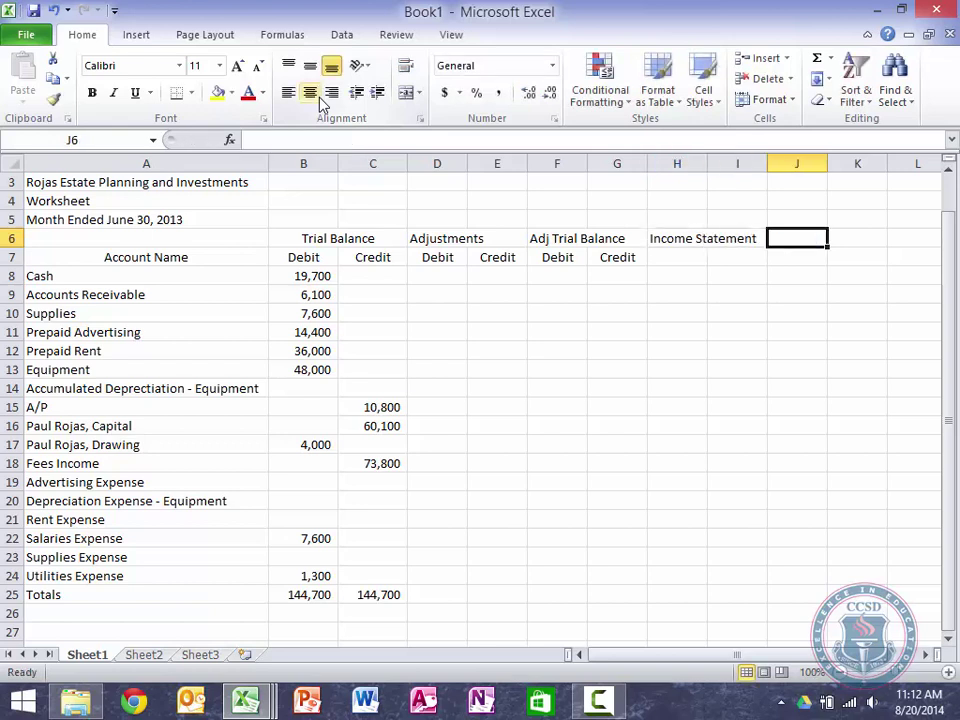
pyautogui.write('Balance Sh')
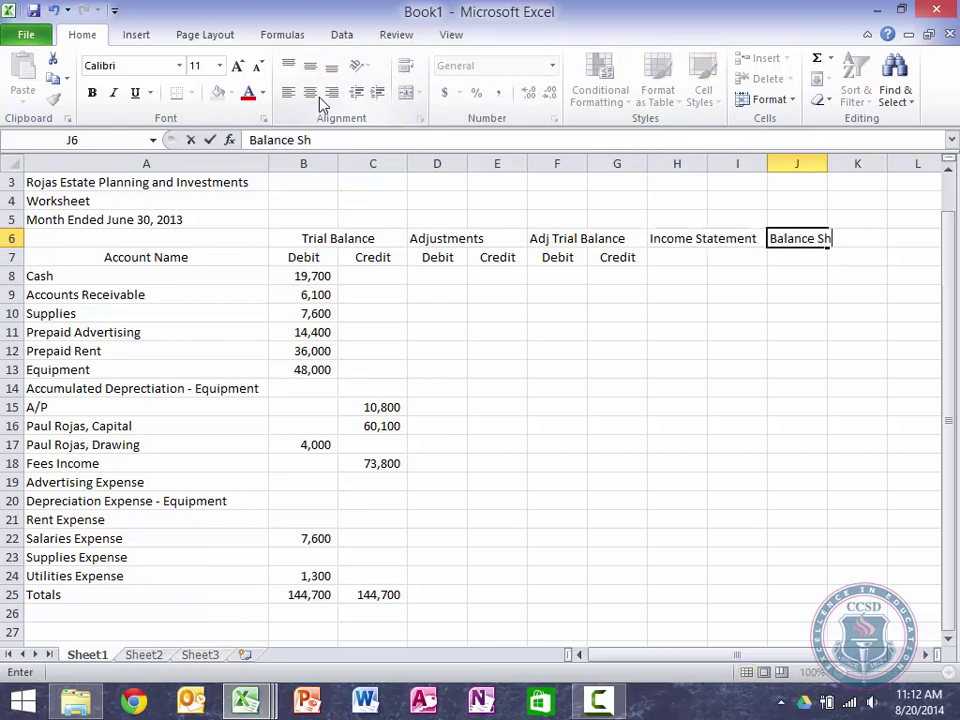
pyautogui.write('eet')
pyautogui.press('Return')
# Enter the Income Statement column headings "Debit" in H7 and "Credit" in I7
pyautogui.write('Debit')
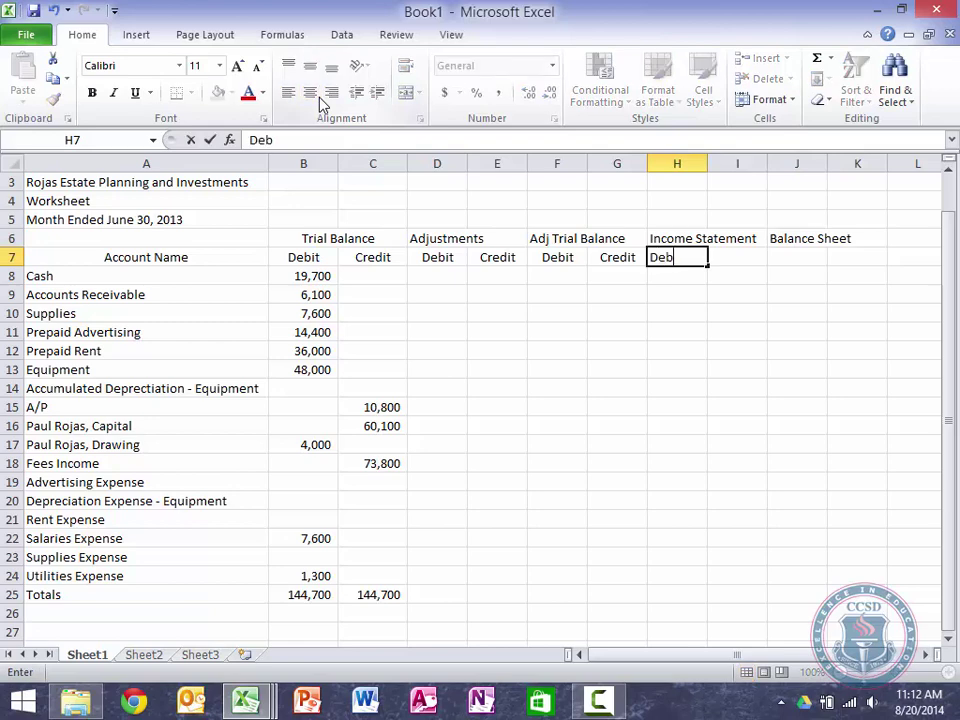
pyautogui.press('Tab')
pyautogui.write('Crd')
pyautogui.press('BackSpace')
pyautogui.write('edit')
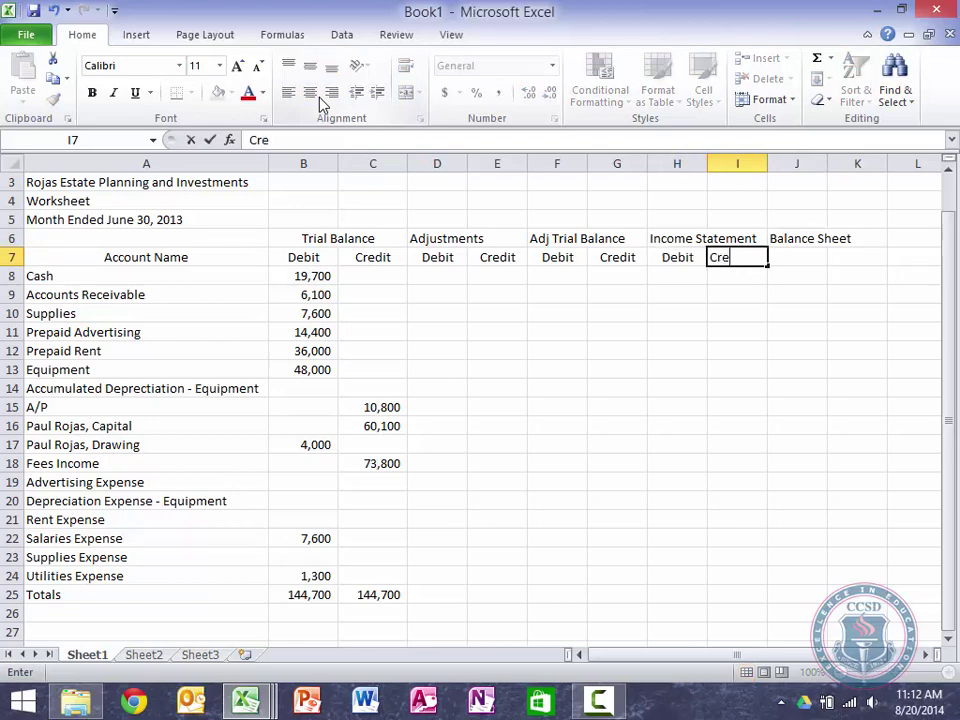
# Enter the Balance Sheet column headings "Debit" in J7 and "Credit" in K7
pyautogui.press('Tab')
pyautogui.write('Debit')
pyautogui.press('Tab')
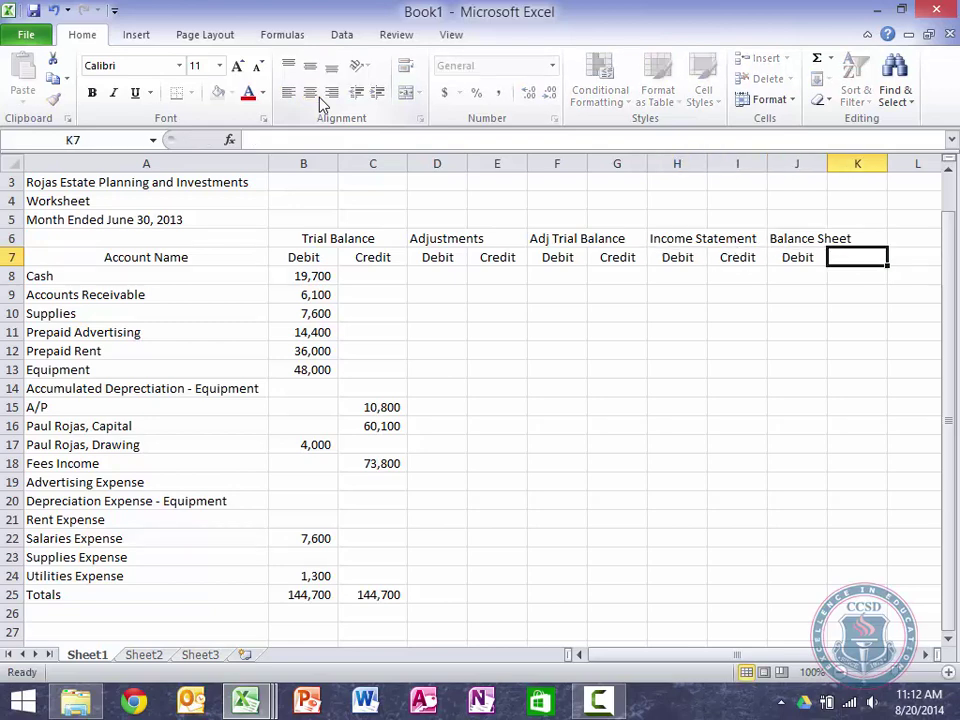
pyautogui.write('Credit')
pyautogui.press('Return')
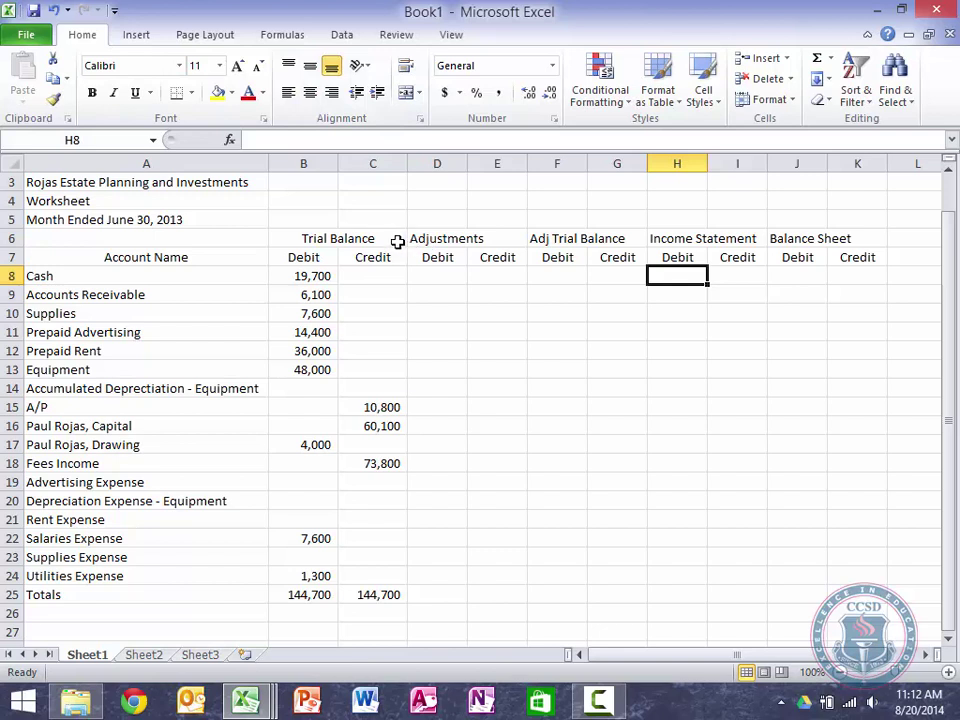
# Merge and center the row 6 headings Adjustments, Adj Trial Balance, Income Statement and Balance Sheet, each across its two columns
pyautogui.moveTo(437, 238); pyautogui.dragTo(480, 238)
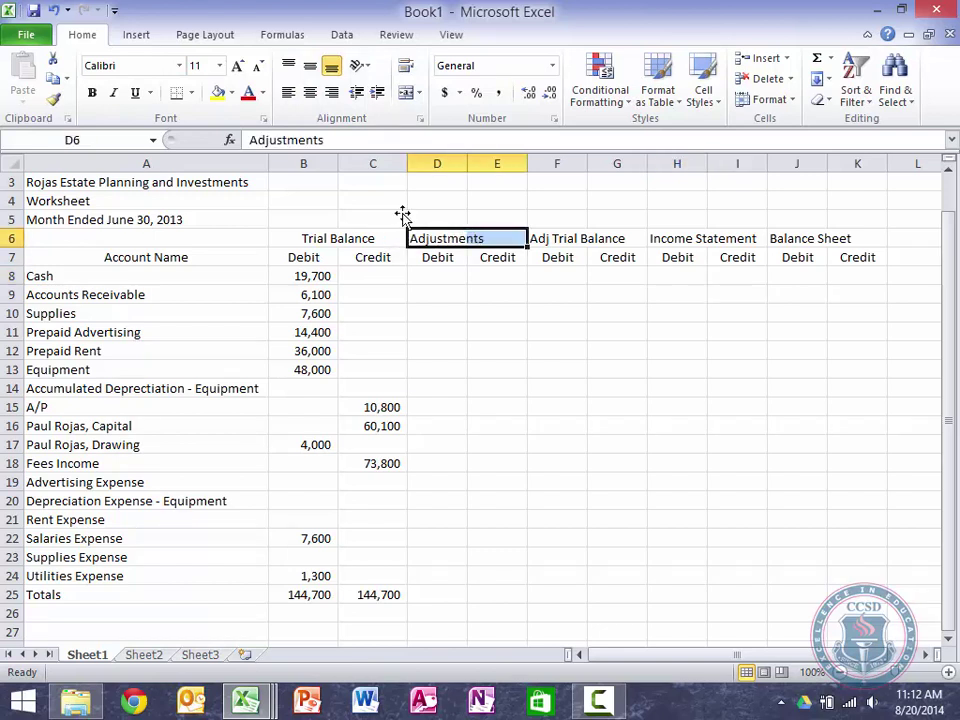
pyautogui.click(406, 92)
pyautogui.moveTo(565, 238); pyautogui.dragTo(606, 238)
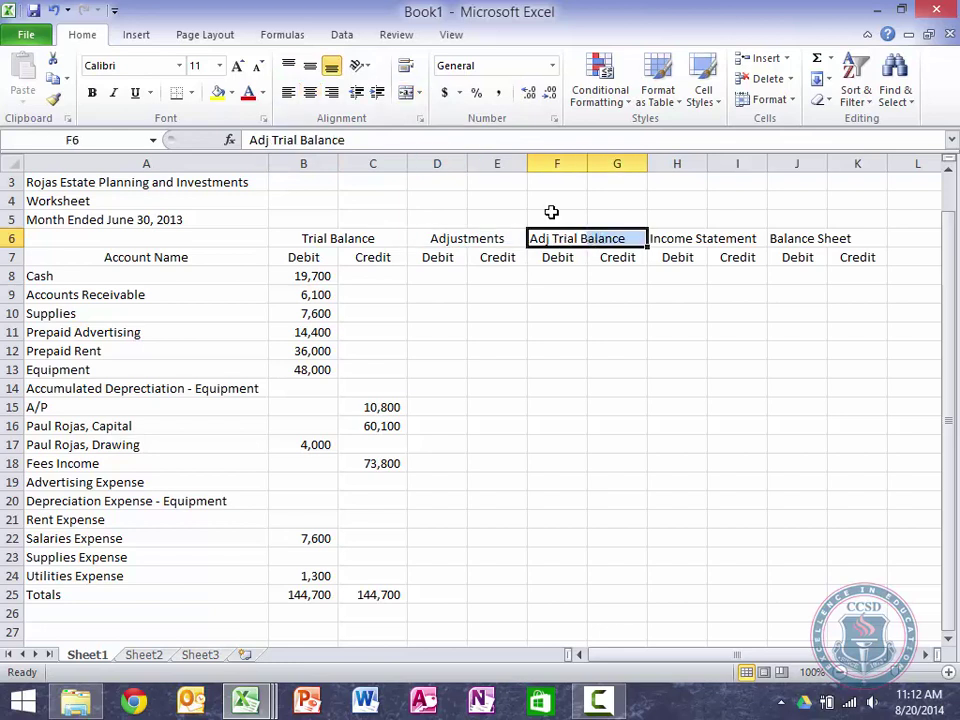
pyautogui.click(407, 94)
pyautogui.moveTo(686, 239); pyautogui.dragTo(722, 240)
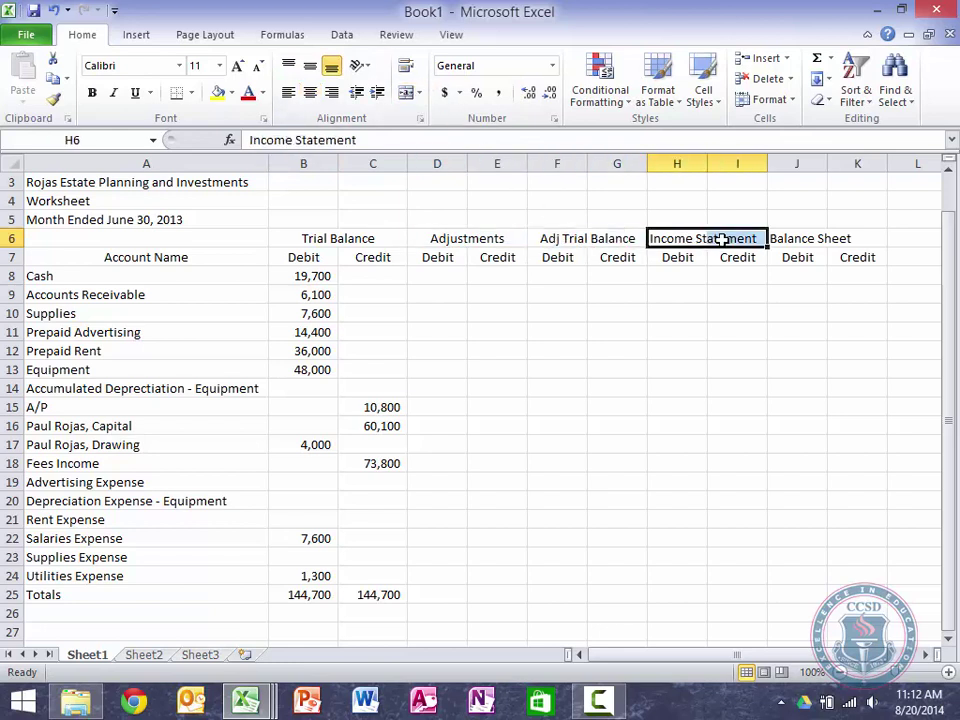
pyautogui.click(406, 92)
pyautogui.moveTo(808, 238); pyautogui.dragTo(850, 240)
pyautogui.click(406, 93)
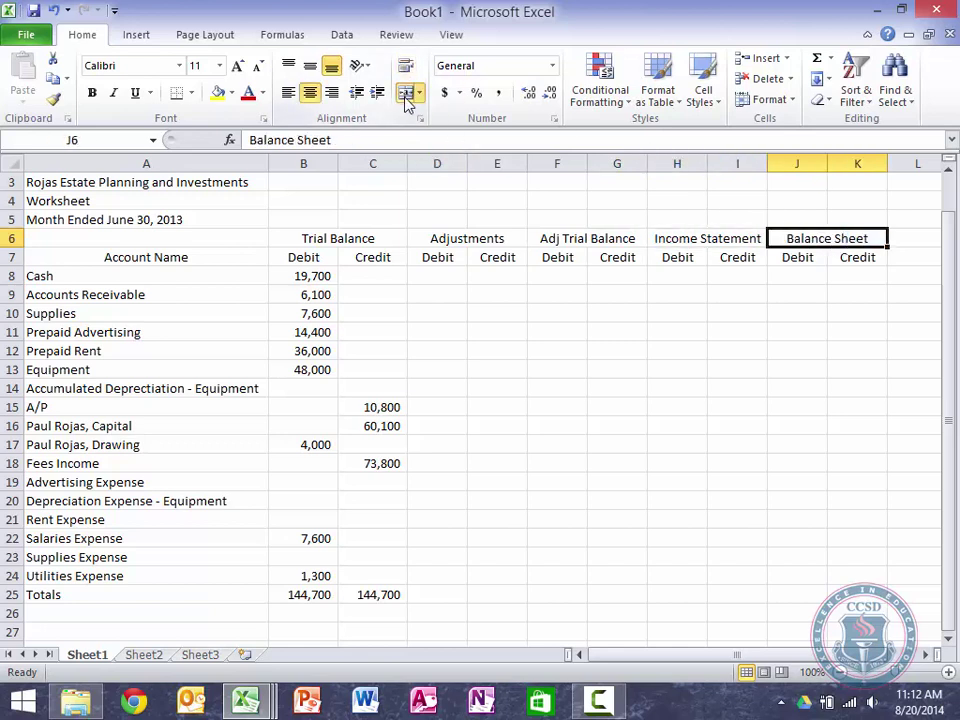
# Fill the Trial Balance section, B6:C25, with a light aqua theme color
pyautogui.click(302, 251)
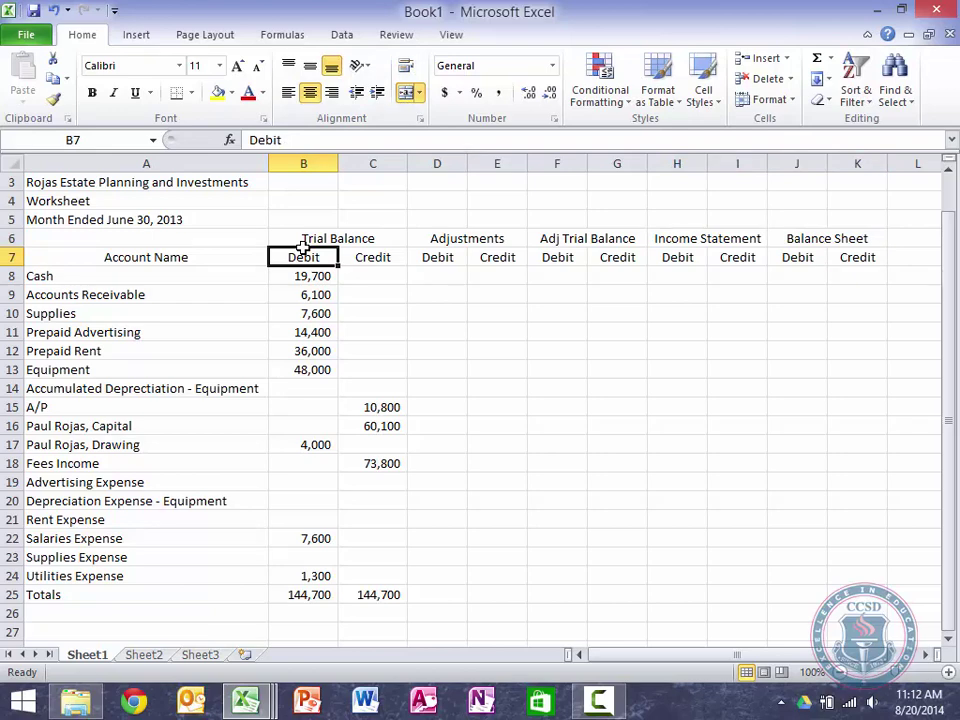
pyautogui.moveTo(305, 240); pyautogui.dragTo(316, 590)
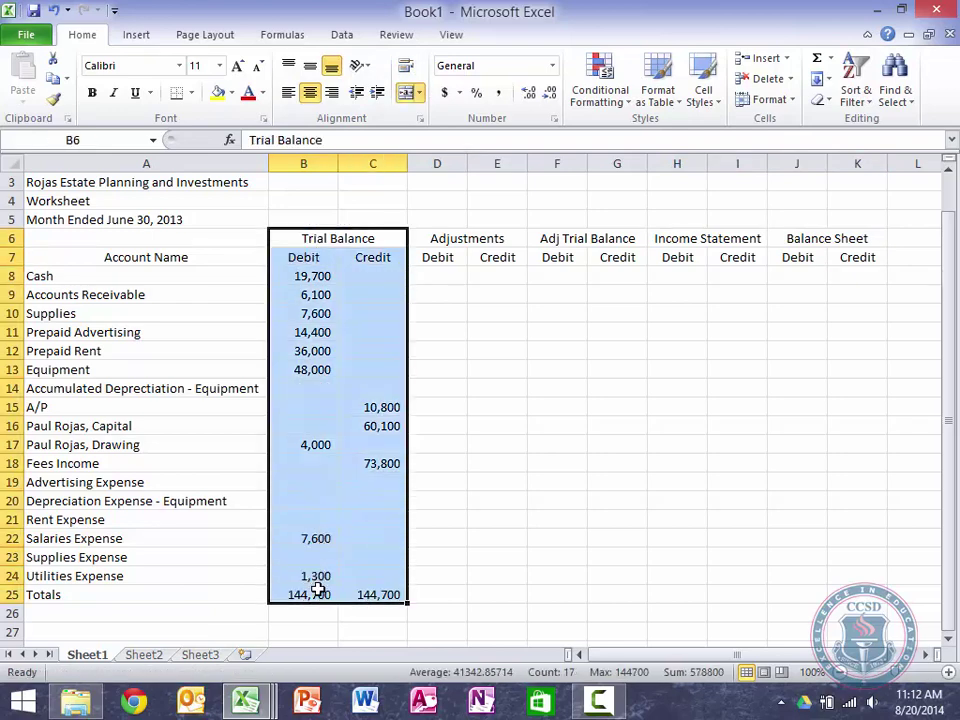
pyautogui.click(231, 93)
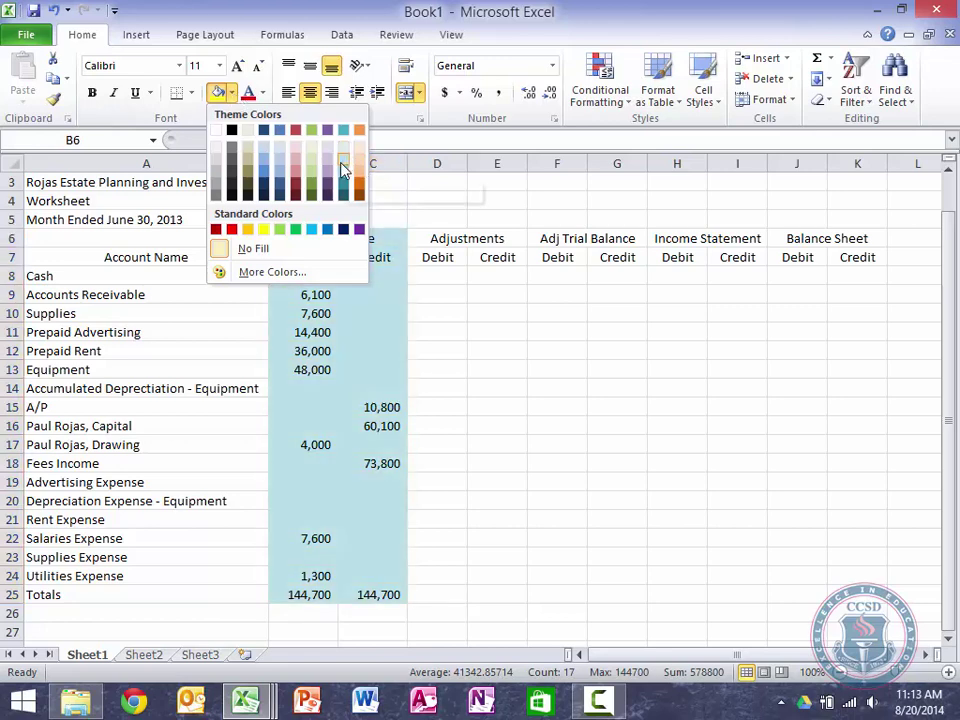
pyautogui.click(341, 166)
# Apply the same light aqua fill to the Adj Trial Balance section, F6:G25
pyautogui.press('Right')
pyautogui.press('Right')
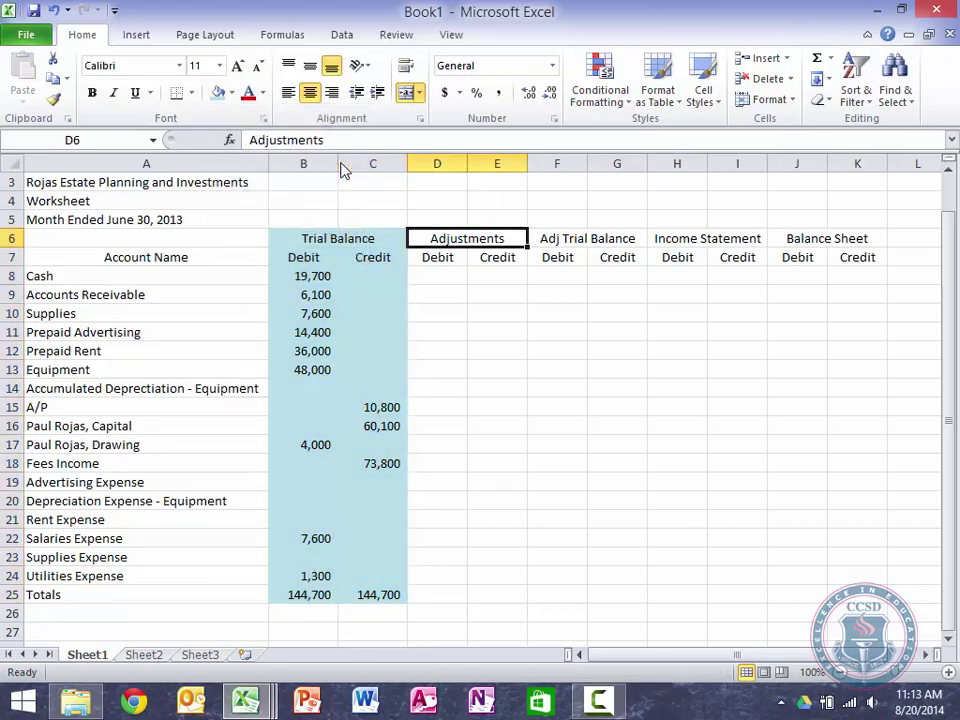
pyautogui.hotkey('shift', 'Down')
pyautogui.hotkey('shift', 'Down')
pyautogui.hotkey('shift', 'Down')
pyautogui.hotkey('shift', 'Down')
pyautogui.hotkey('shift', 'Down')
pyautogui.hotkey('shift', 'Down')
pyautogui.hotkey('shift', 'Down')
pyautogui.hotkey('shift', 'Down')
pyautogui.hotkey('shift', 'Down')
pyautogui.hotkey('shift', 'Down')
pyautogui.hotkey('shift', 'Down')
pyautogui.hotkey('shift', 'Down')
pyautogui.hotkey('shift', 'Down')
pyautogui.hotkey('shift', 'Down')
pyautogui.hotkey('shift', 'Down')
pyautogui.hotkey('shift', 'Down')
pyautogui.hotkey('shift', 'Down')
pyautogui.hotkey('shift', 'Down')
pyautogui.hotkey('shift', 'Down')
pyautogui.hotkey('shift', 'Down')
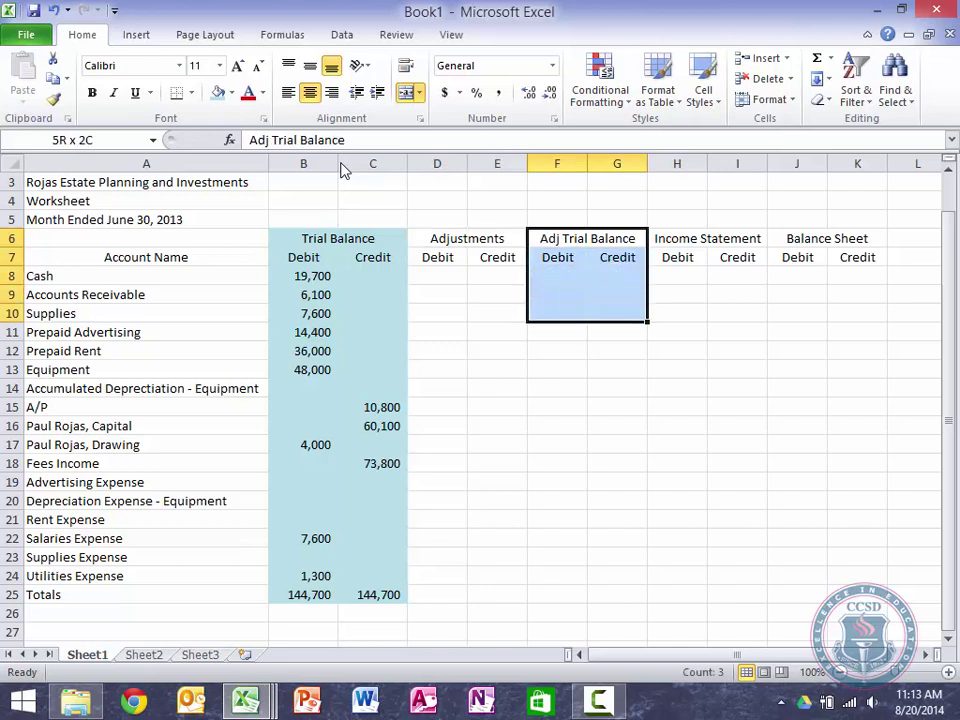
pyautogui.hotkey('shift', 'Up')
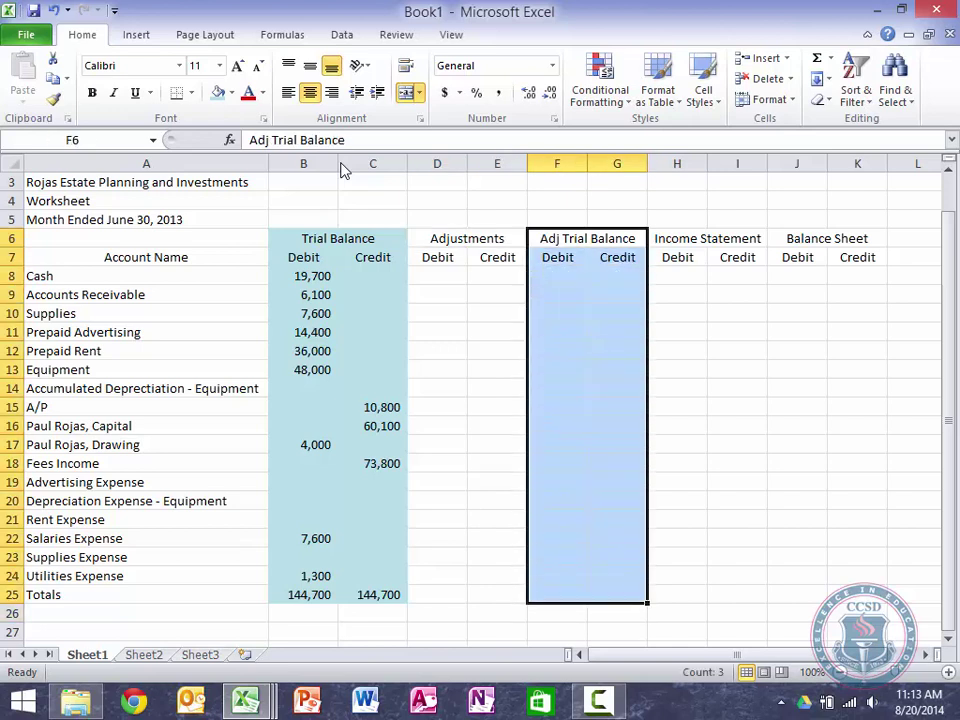
pyautogui.click(216, 94)
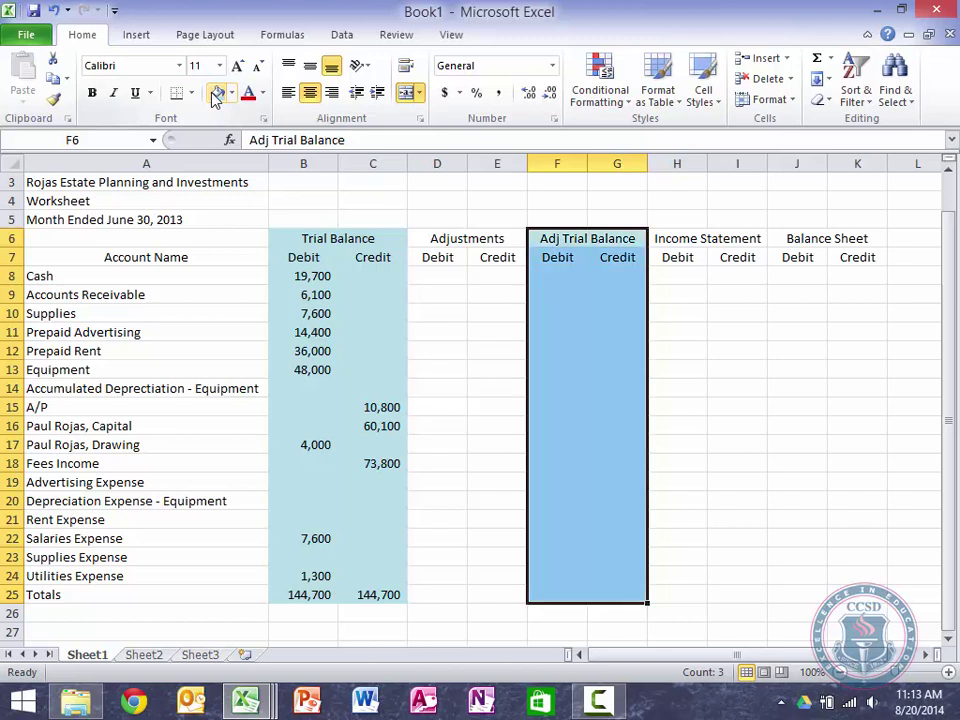
# Apply the same light aqua fill to the Balance Sheet section, J6:K25
pyautogui.press('Right')
pyautogui.press('Right')
pyautogui.hotkey('shift', 'Up')
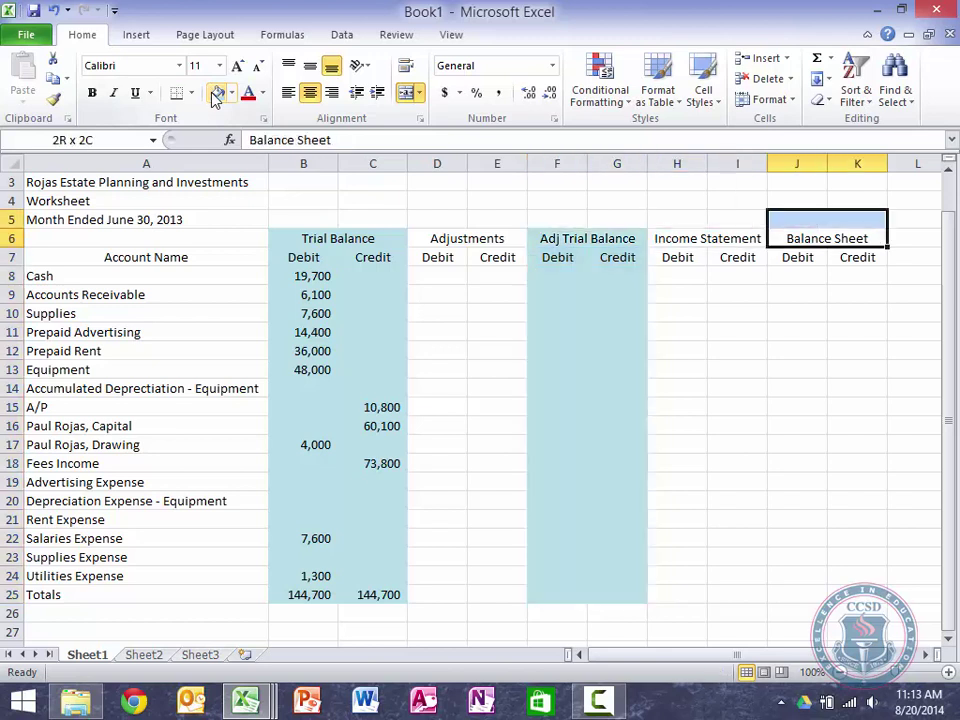
pyautogui.hotkey('shift', 'Down')
pyautogui.hotkey('shift', 'Down')
pyautogui.hotkey('shift', 'Down')
pyautogui.hotkey('shift', 'Down')
pyautogui.hotkey('shift', 'Down')
pyautogui.hotkey('shift', 'Down')
pyautogui.hotkey('shift', 'Down')
pyautogui.hotkey('shift', 'Down')
pyautogui.hotkey('shift', 'Down')
pyautogui.hotkey('shift', 'Down')
pyautogui.hotkey('shift', 'Down')
pyautogui.hotkey('shift', 'Down')
pyautogui.hotkey('shift', 'Down')
pyautogui.hotkey('shift', 'Down')
pyautogui.hotkey('shift', 'Down')
pyautogui.hotkey('shift', 'Down')
pyautogui.hotkey('shift', 'Down')
pyautogui.hotkey('shift', 'Down')
pyautogui.hotkey('shift', 'Down')
pyautogui.hotkey('shift', 'Down')
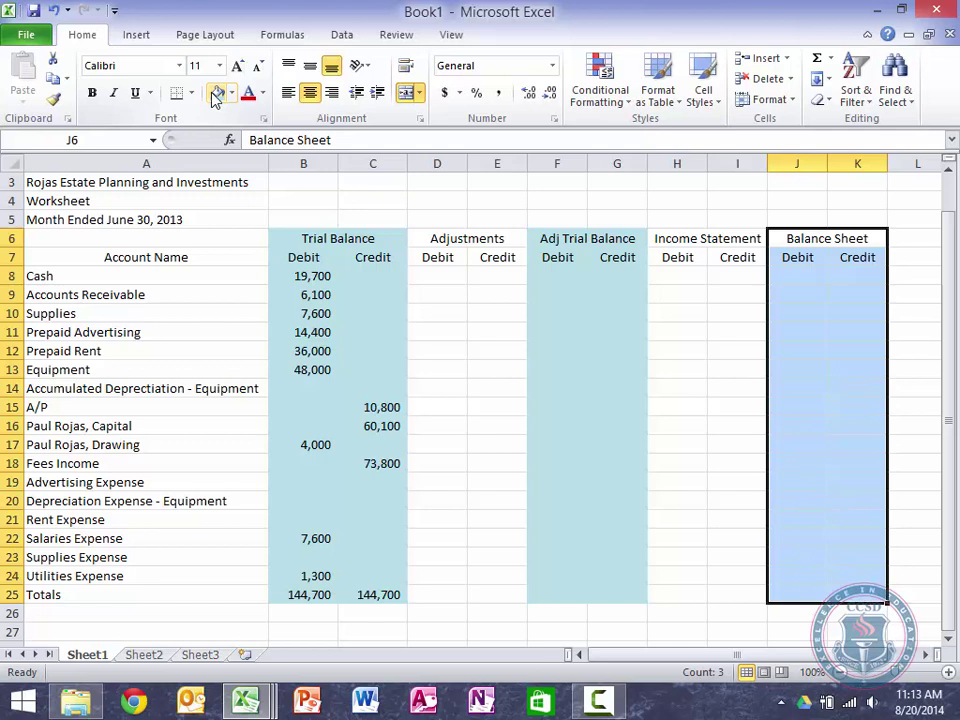
pyautogui.click(215, 95)
pyautogui.click(399, 383)
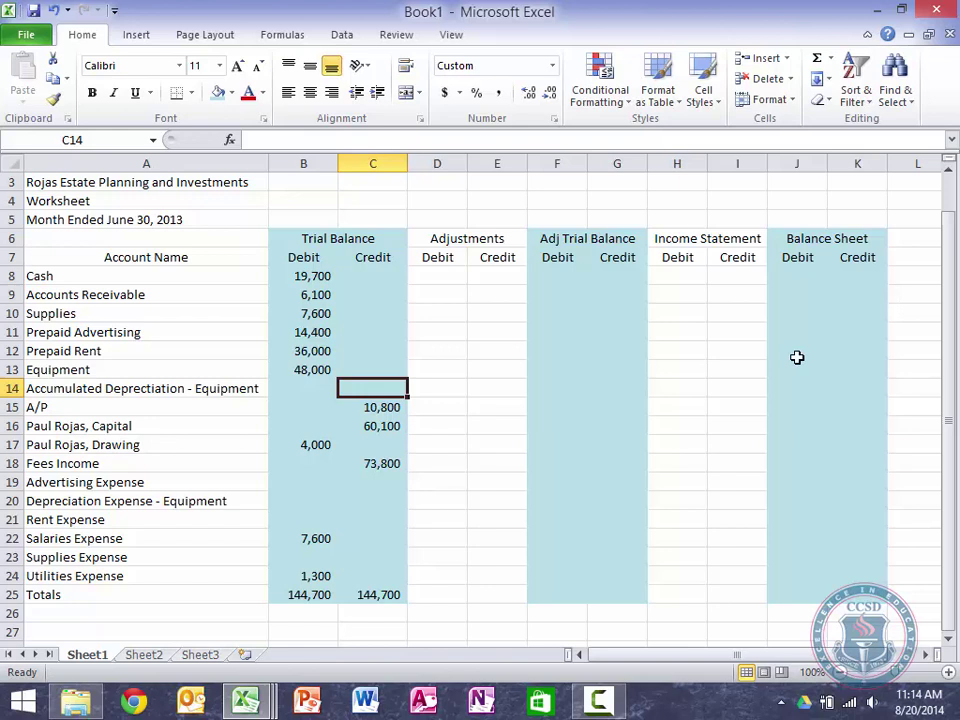
# Add a thick bottom border beneath the column heading row, A7:K7
pyautogui.press('Up')
pyautogui.press('Up')
pyautogui.press('Up')
pyautogui.press('Up')
pyautogui.press('Up')
pyautogui.press('Up')
pyautogui.press('Up')
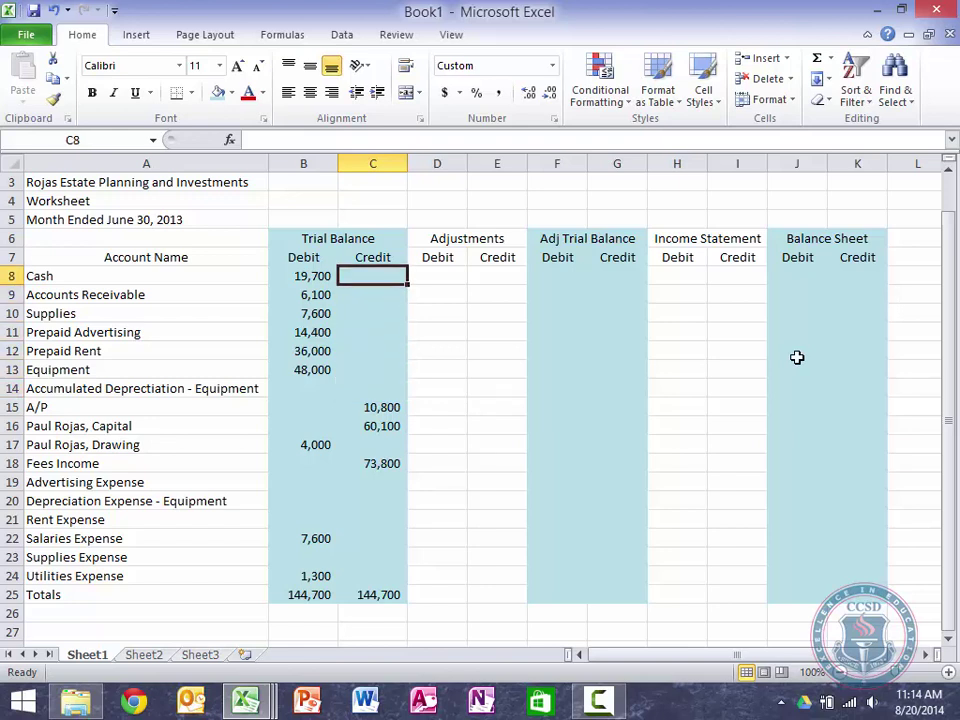
pyautogui.press('Left')
pyautogui.press('Left')
pyautogui.hotkey('shift', 'Right')
pyautogui.hotkey('shift', 'Right')
pyautogui.hotkey('shift', 'Right')
pyautogui.hotkey('shift', 'Right')
pyautogui.hotkey('shift', 'Right')
pyautogui.hotkey('shift', 'Right')
pyautogui.hotkey('shift', 'Right')
pyautogui.hotkey('shift', 'Right')
pyautogui.hotkey('shift', 'Right')
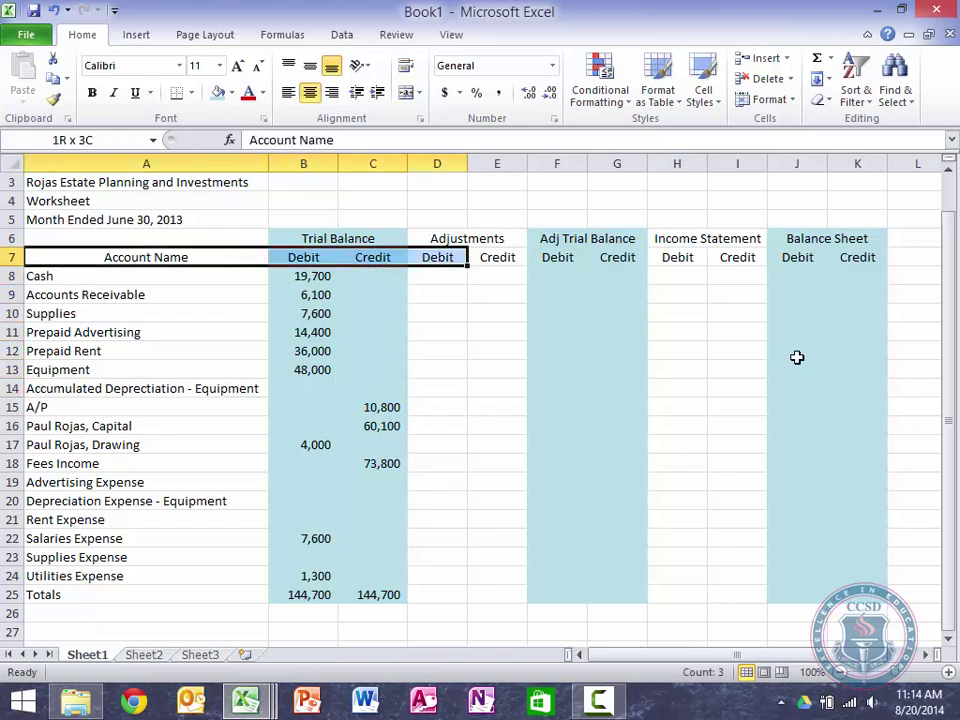
pyautogui.hotkey('shift', 'Right')
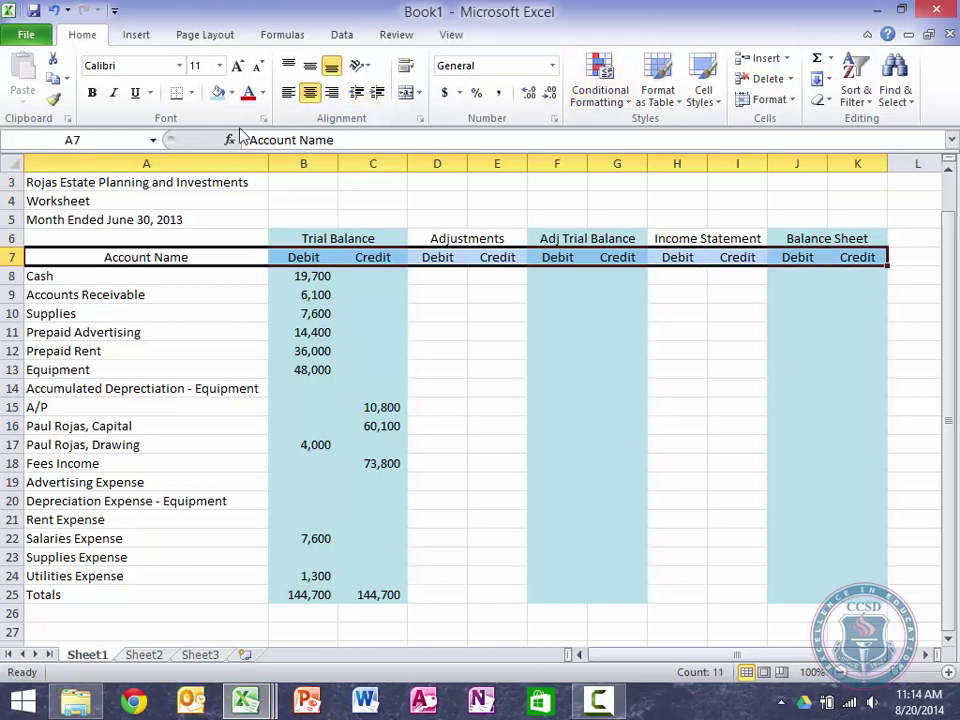
pyautogui.click(193, 97)
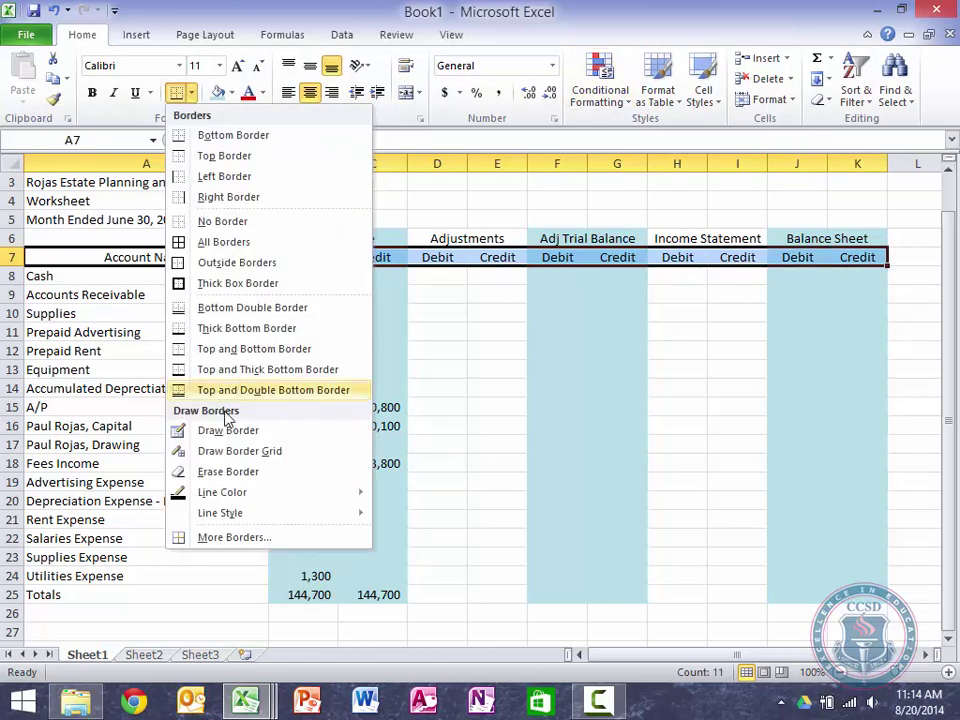
pyautogui.click(212, 331)
# Add a top and bottom border to the Totals row, A25:K25
pyautogui.press('Down')
pyautogui.press('Down')
pyautogui.press('Down')
pyautogui.press('Down')
pyautogui.press('Down')
pyautogui.press('Down')
pyautogui.press('Down')
pyautogui.press('Down')
pyautogui.press('Down')
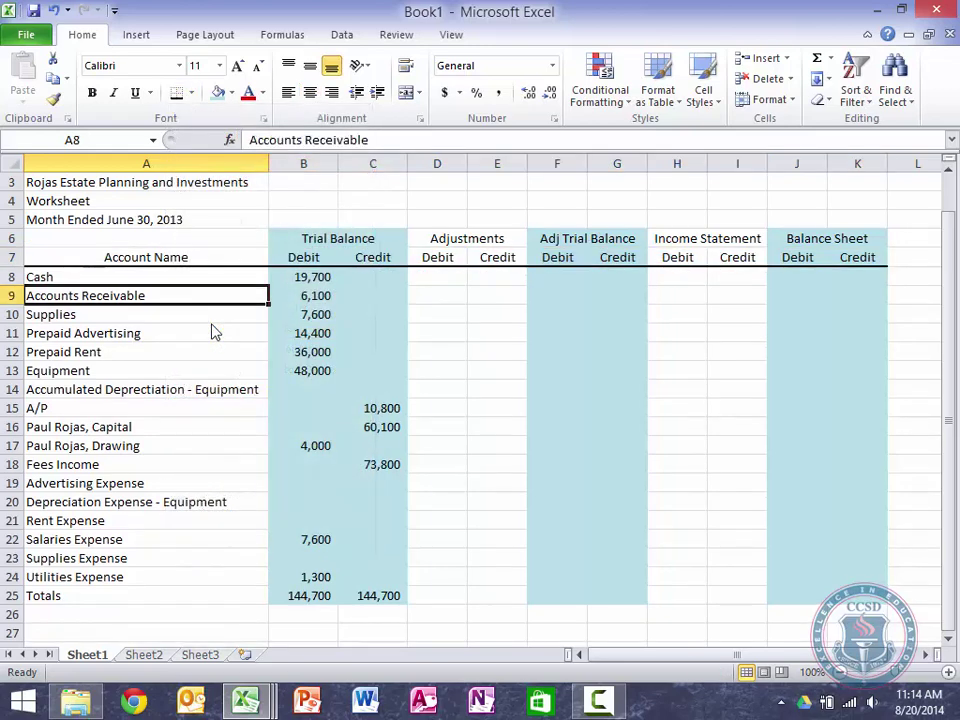
pyautogui.press('Down')
pyautogui.press('Down')
pyautogui.press('Down')
pyautogui.press('Down')
pyautogui.press('Down')
pyautogui.press('Down')
pyautogui.press('Down')
pyautogui.press('Down')
pyautogui.press('Down')
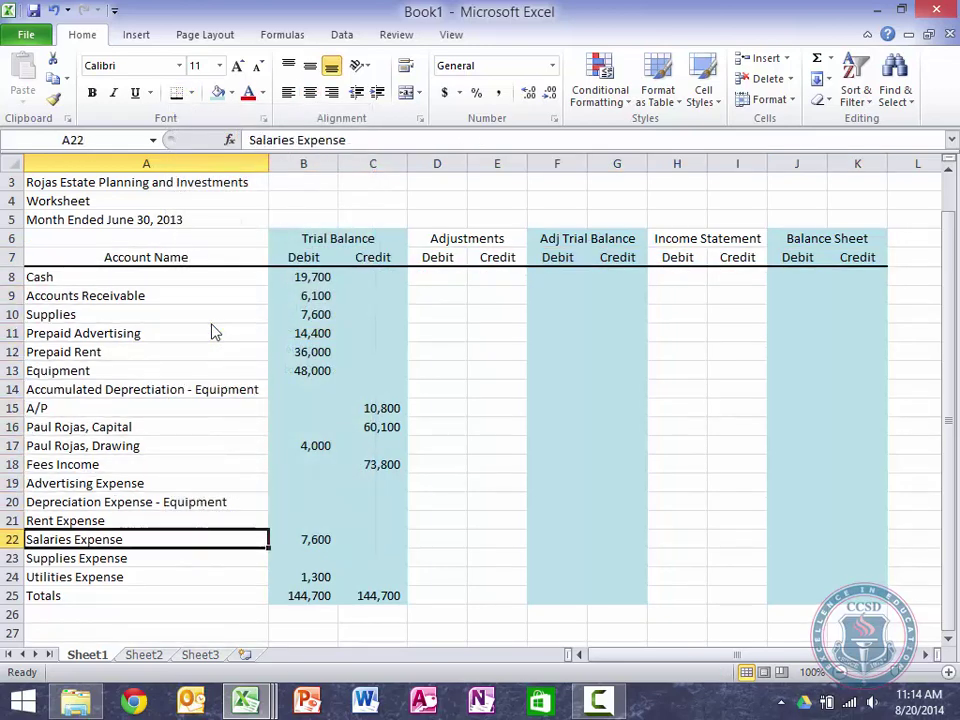
pyautogui.hotkey('shift', 'Right')
pyautogui.hotkey('shift', 'Right')
pyautogui.hotkey('shift', 'Right')
pyautogui.hotkey('shift', 'Right')
pyautogui.hotkey('shift', 'Right')
pyautogui.hotkey('shift', 'Right')
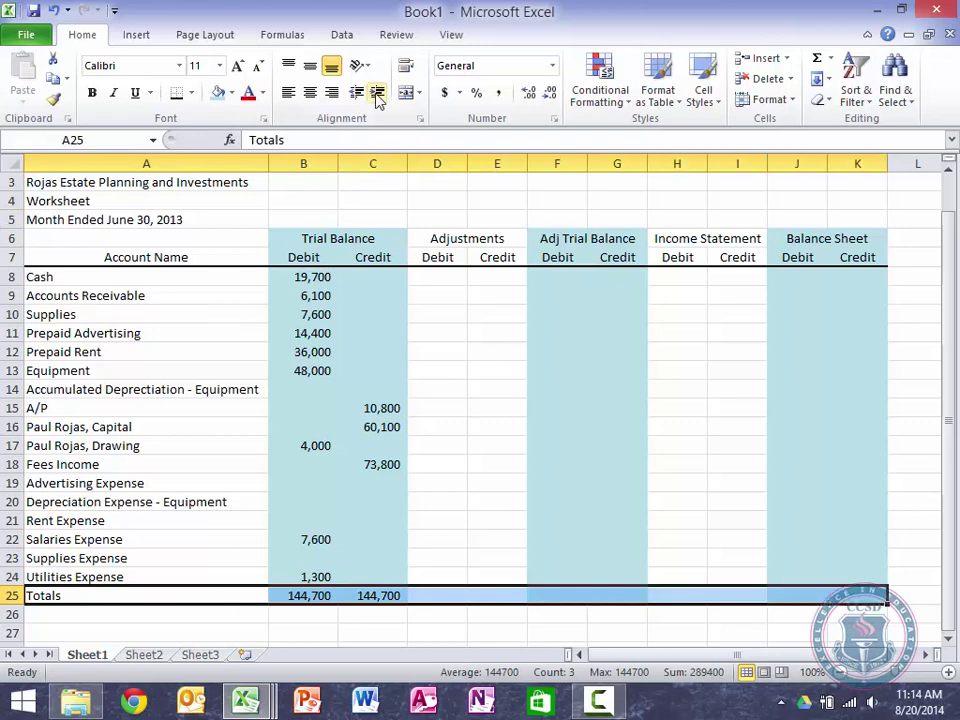
pyautogui.click(192, 93)
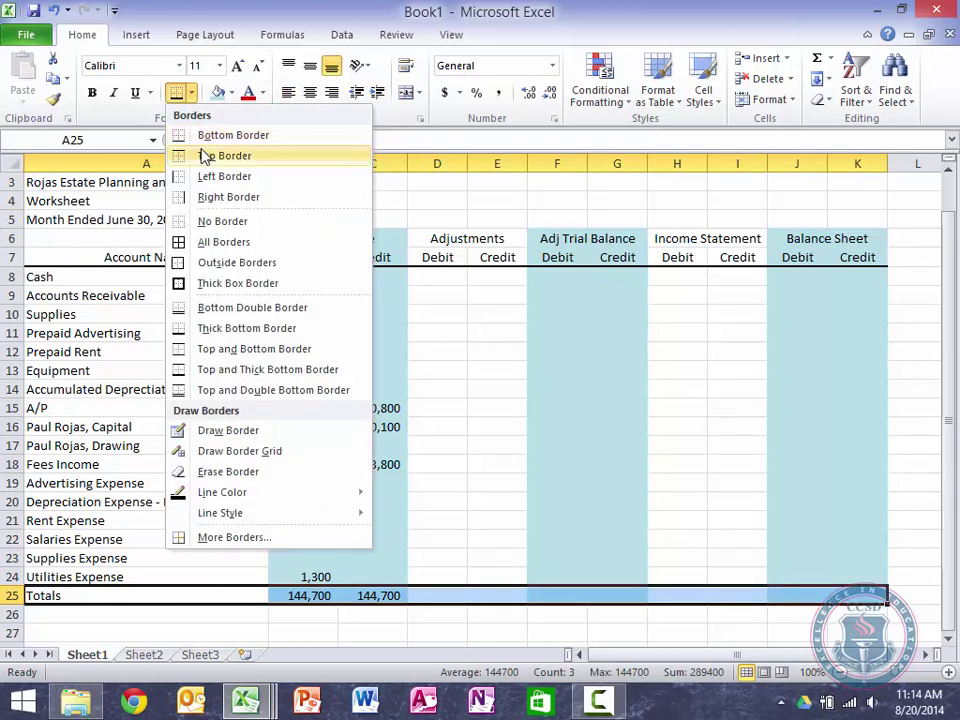
pyautogui.click(253, 349)
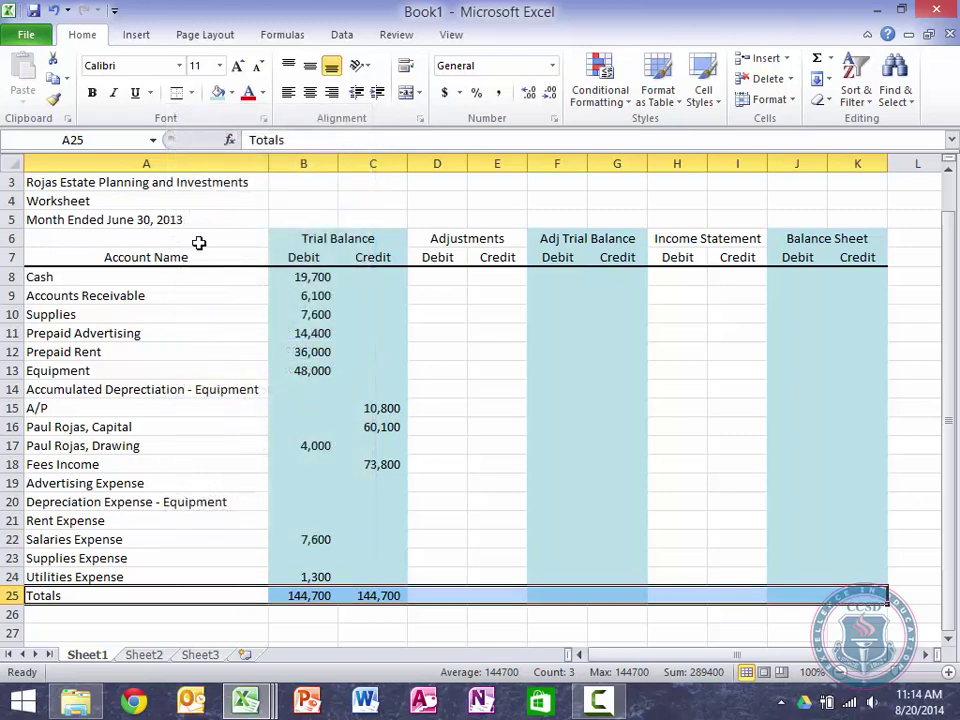
pyautogui.press('Down')
pyautogui.press('Up')
pyautogui.press('Right')
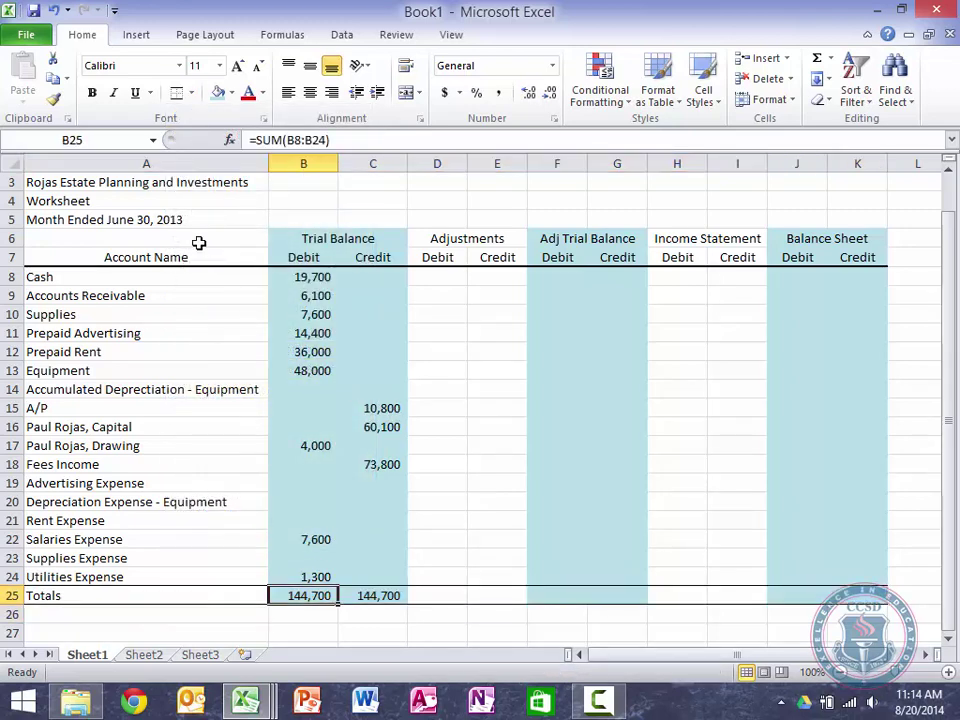
# Add a thin vertical border between the Debit and Credit columns of the Trial Balance section, B8:C24
pyautogui.press('Right')
pyautogui.press('Up')
pyautogui.press('Up')
pyautogui.press('Up')
pyautogui.press('Right')
pyautogui.press('Right')
pyautogui.press('Up')
pyautogui.press('Up')
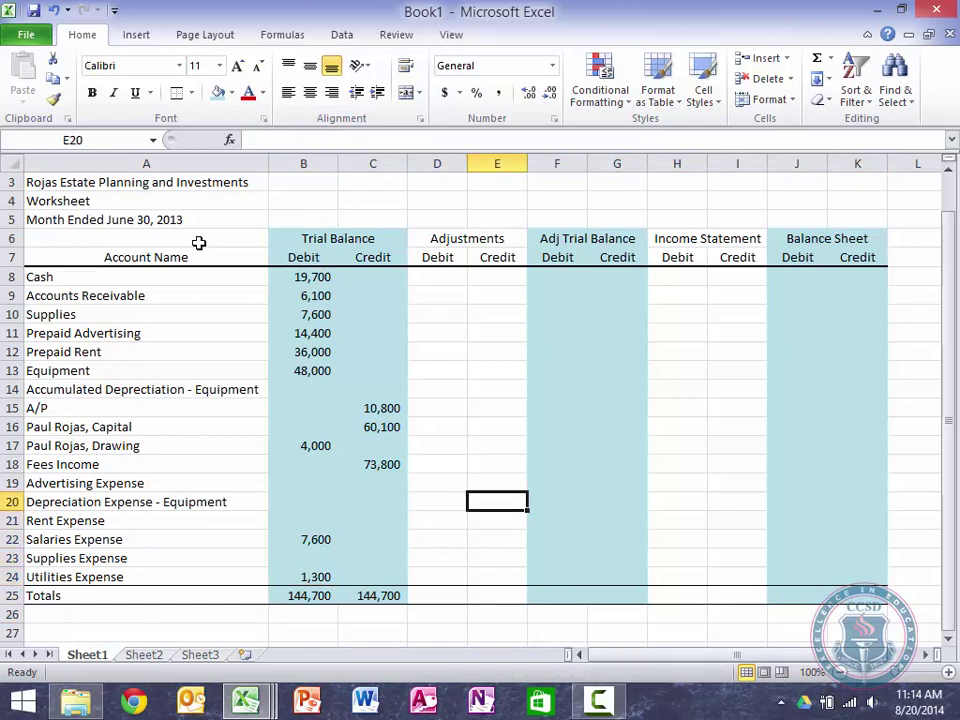
pyautogui.press('Left')
pyautogui.press('Up')
pyautogui.press('Up')
pyautogui.press('Up')
pyautogui.press('Up')
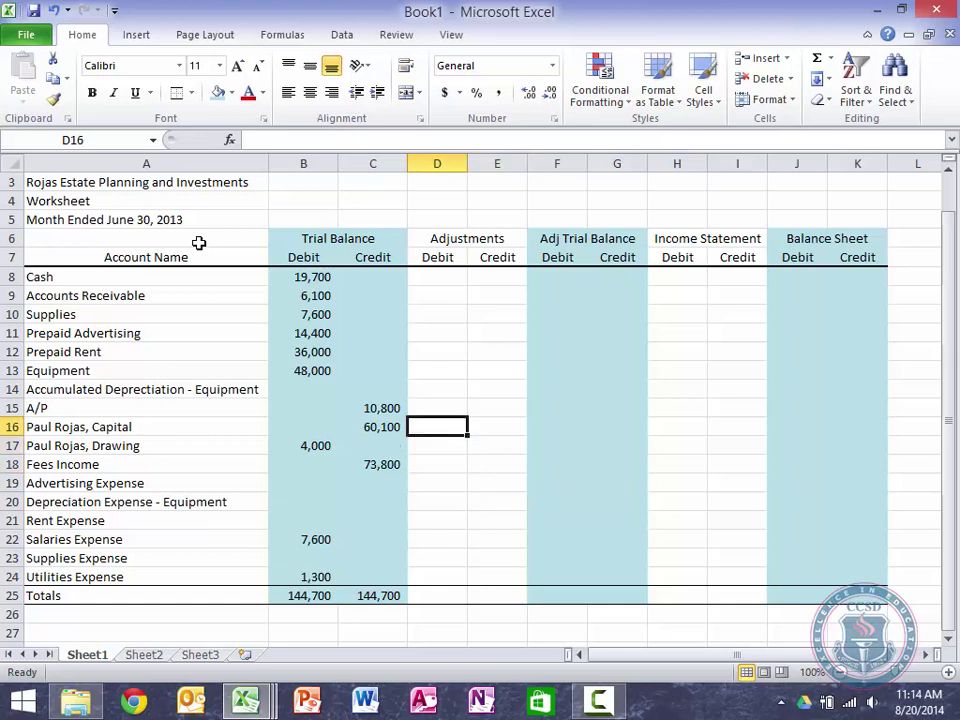
pyautogui.press('Left')
pyautogui.press('Up')
pyautogui.press('Up')
pyautogui.press('Up')
pyautogui.press('Up')
pyautogui.press('Up')
pyautogui.press('Left')
pyautogui.press('Up')
pyautogui.press('Up')
pyautogui.press('Up')
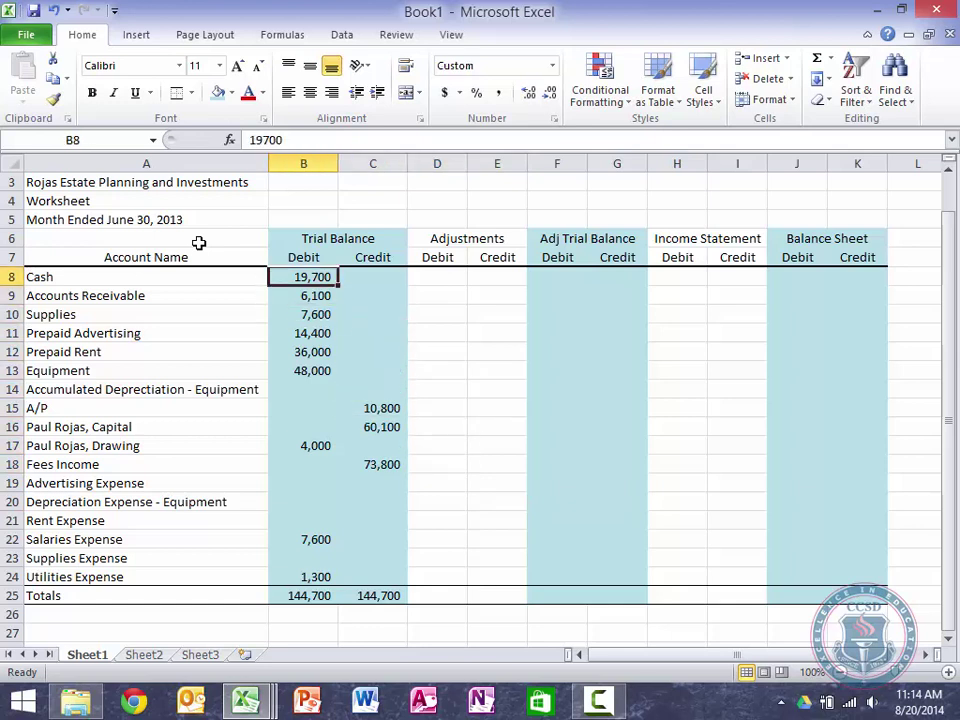
pyautogui.hotkey('shift', 'Right')
pyautogui.hotkey('shift', 'Down')
pyautogui.hotkey('shift', 'Down')
pyautogui.hotkey('shift', 'Down')
pyautogui.hotkey('shift', 'Down')
pyautogui.hotkey('shift', 'Down')
pyautogui.hotkey('shift', 'Down')
pyautogui.hotkey('shift', 'Down')
pyautogui.hotkey('shift', 'Down')
pyautogui.hotkey('shift', 'Down')
pyautogui.hotkey('shift', 'Down')
pyautogui.hotkey('shift', 'Down')
pyautogui.hotkey('shift', 'Down')
pyautogui.hotkey('shift', 'Down')
pyautogui.hotkey('shift', 'Down')
pyautogui.hotkey('shift', 'Down')
pyautogui.hotkey('shift', 'Down')
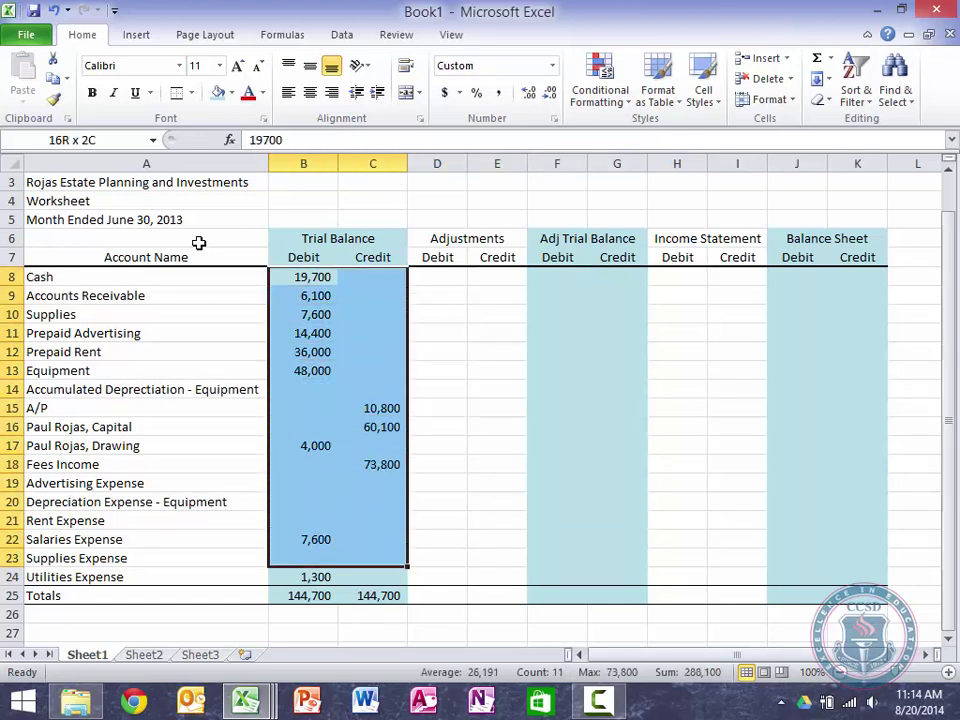
pyautogui.click(189, 93)
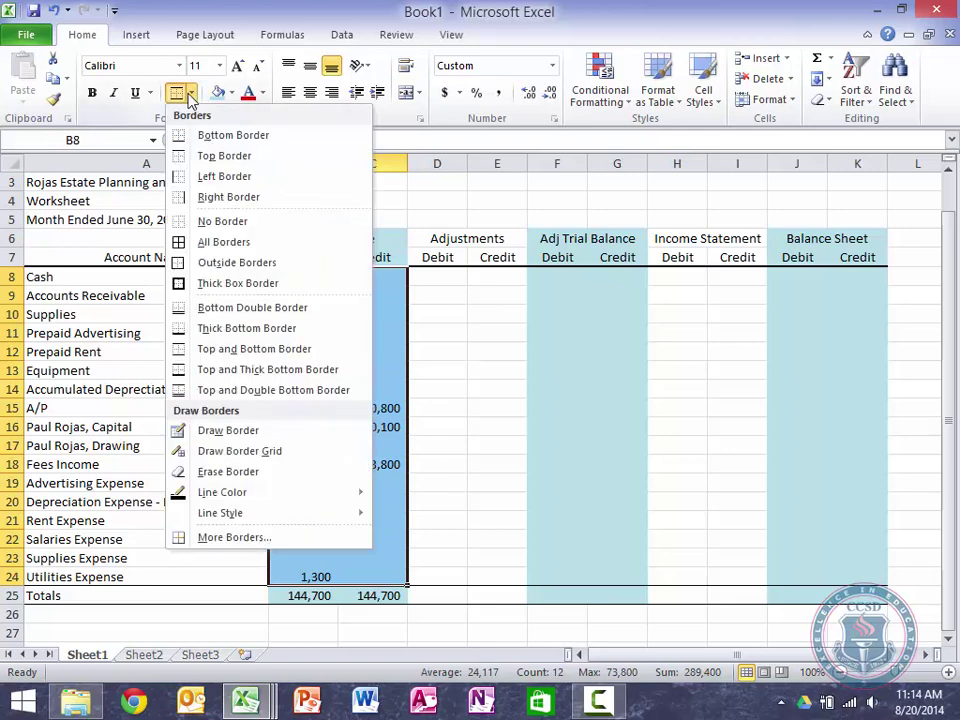
pyautogui.click(211, 546)
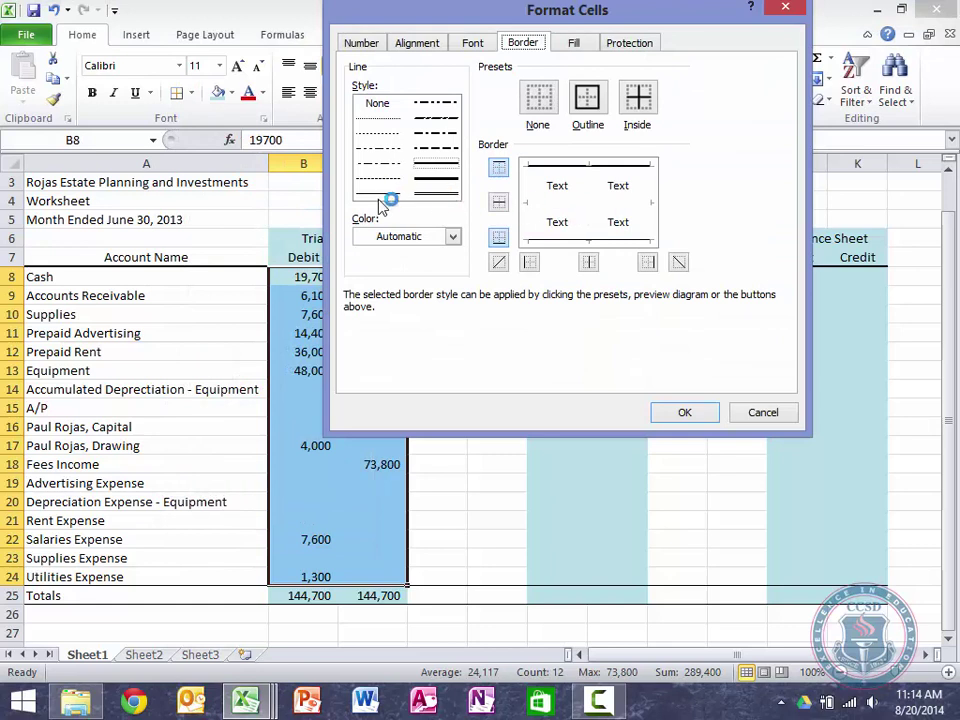
pyautogui.click(588, 205)
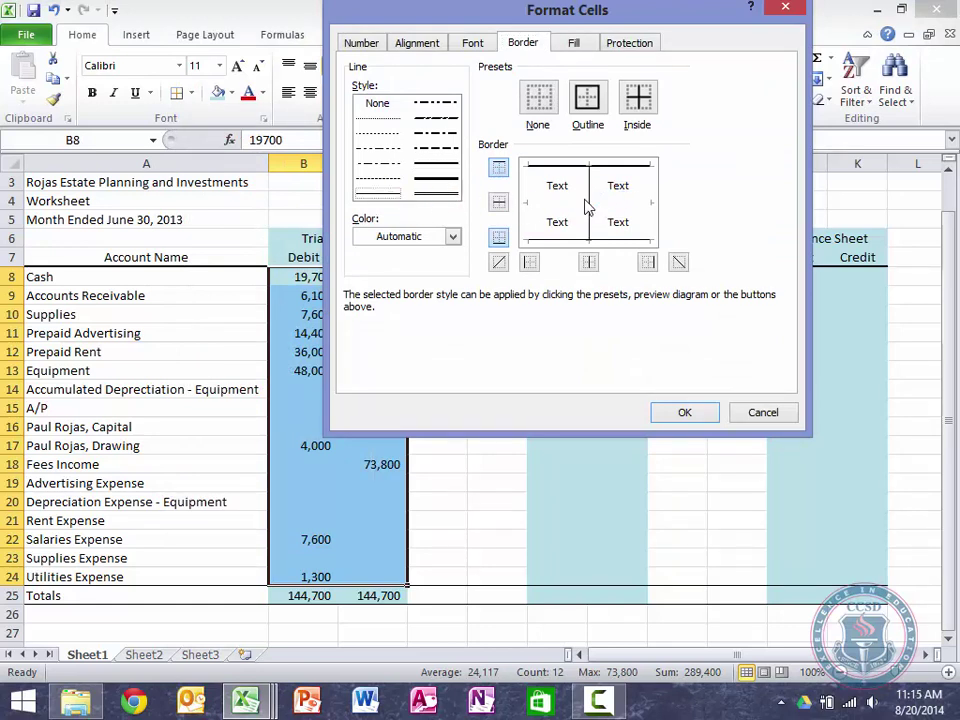
pyautogui.click(699, 420)
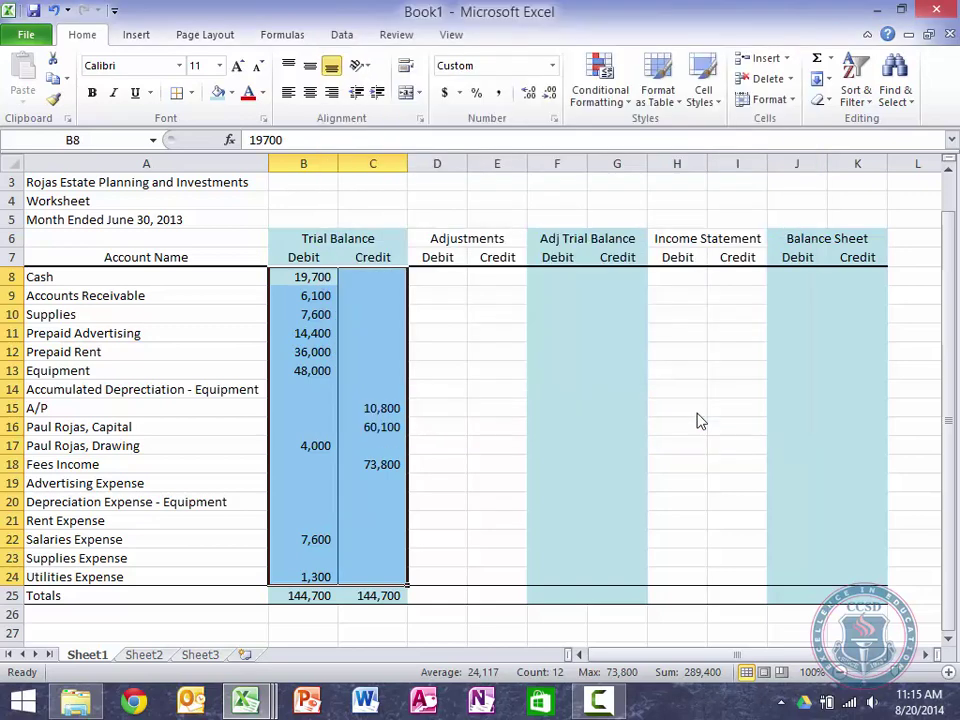
# Add medium-thick vertical borders at the left edge, right edge and between all columns of B8:K24
pyautogui.hotkey('shift', 'Right')
pyautogui.hotkey('shift', 'Right')
pyautogui.hotkey('shift', 'Right')
pyautogui.hotkey('shift', 'Right')
pyautogui.hotkey('shift', 'Right')
pyautogui.hotkey('shift', 'Right')
pyautogui.hotkey('shift', 'Right')
pyautogui.hotkey('shift', 'Right')
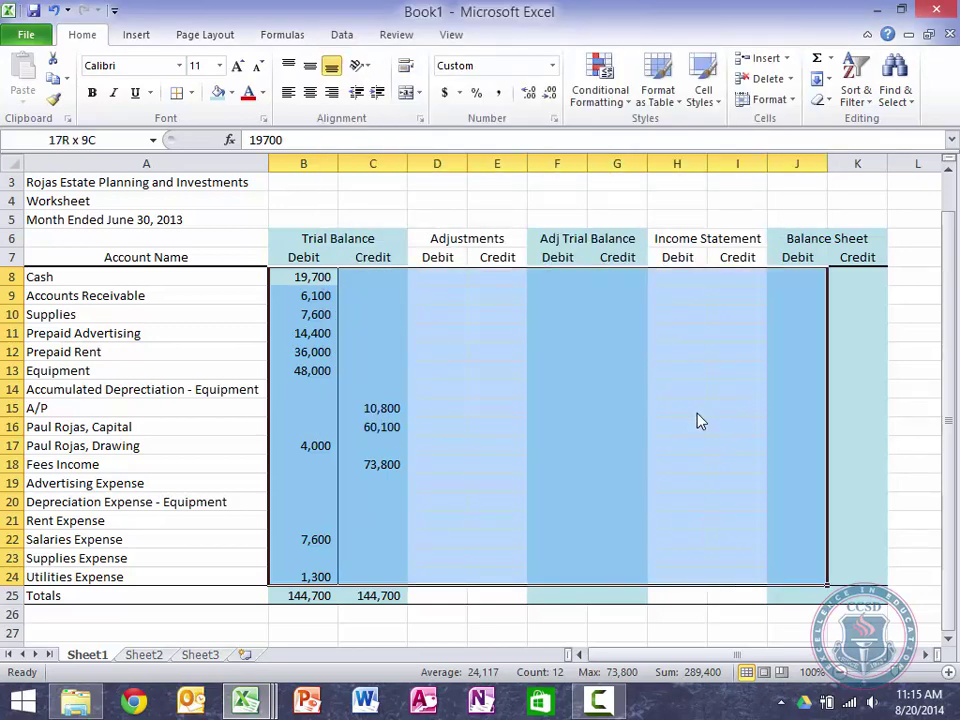
pyautogui.click(181, 94)
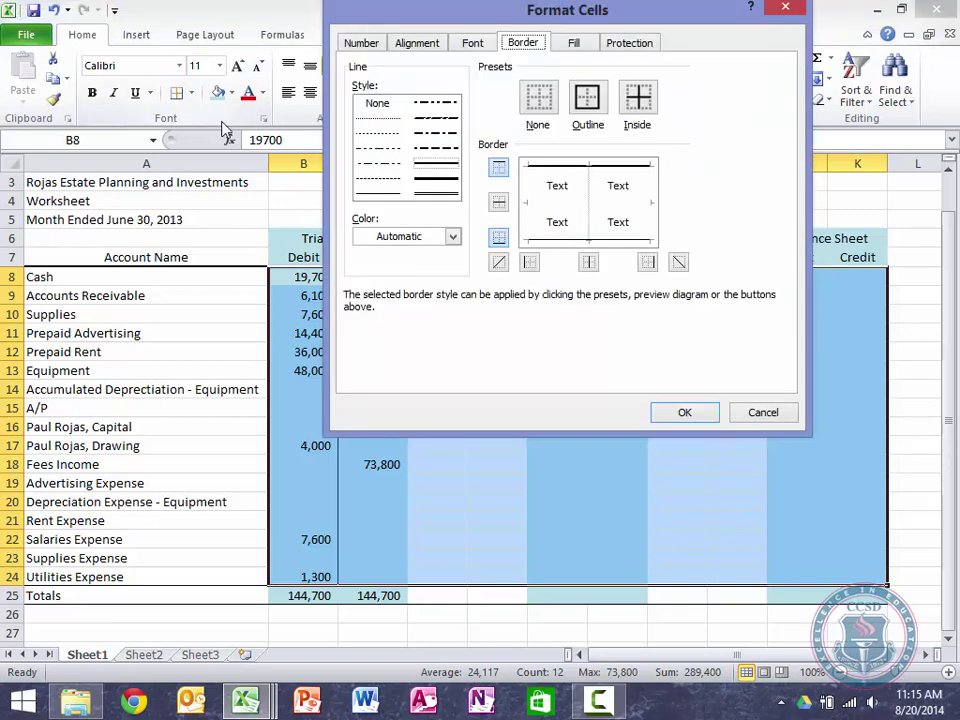
pyautogui.click(525, 219)
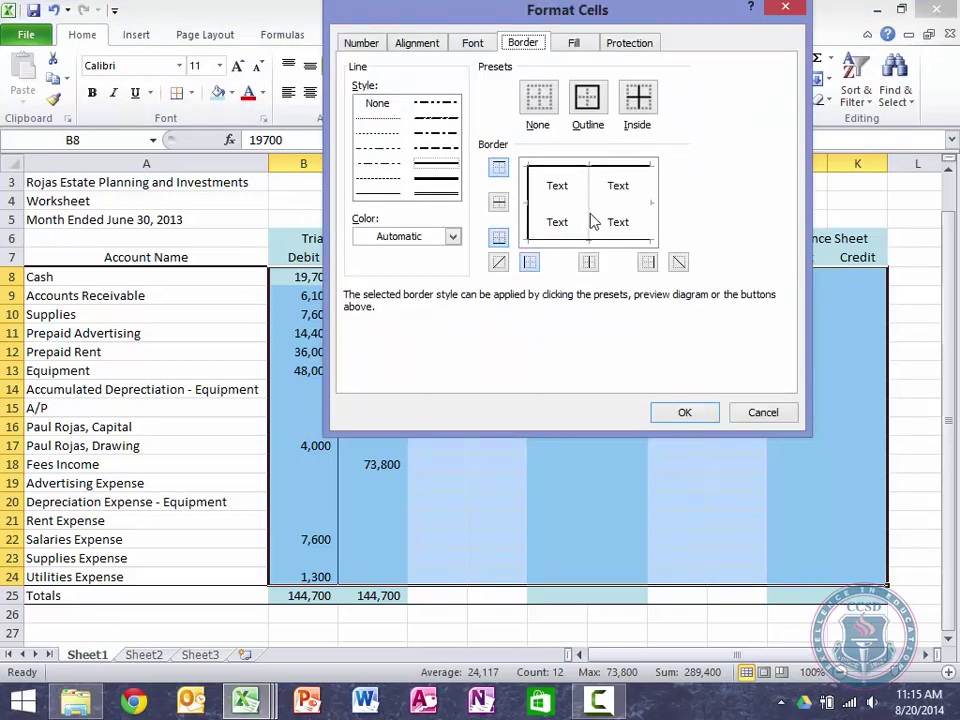
pyautogui.click(590, 220)
pyautogui.click(648, 213)
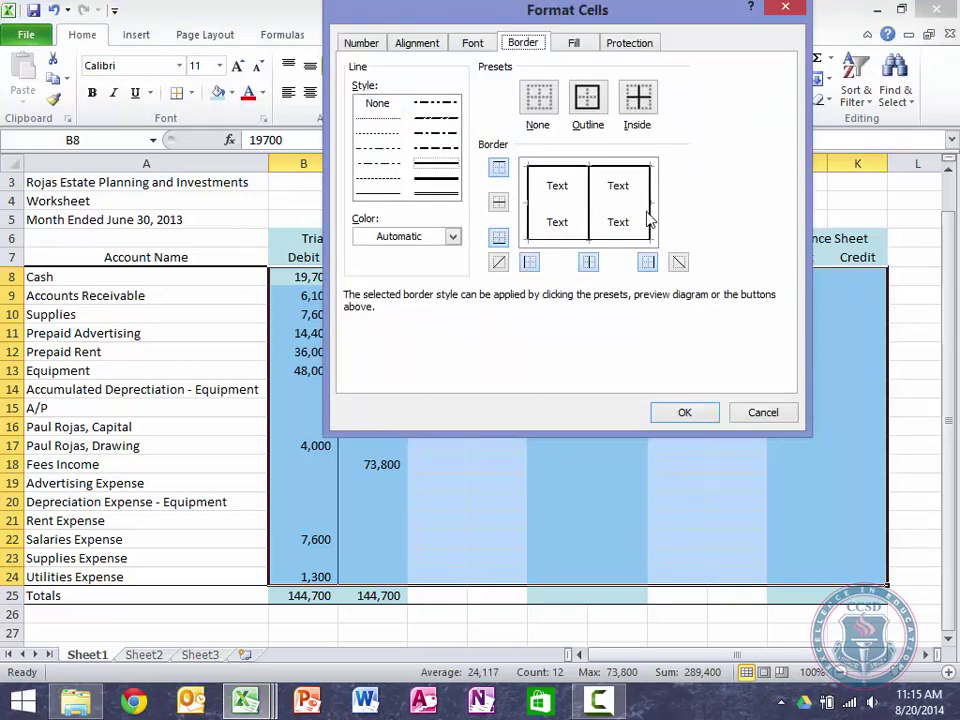
pyautogui.click(685, 412)
pyautogui.click(550, 467)
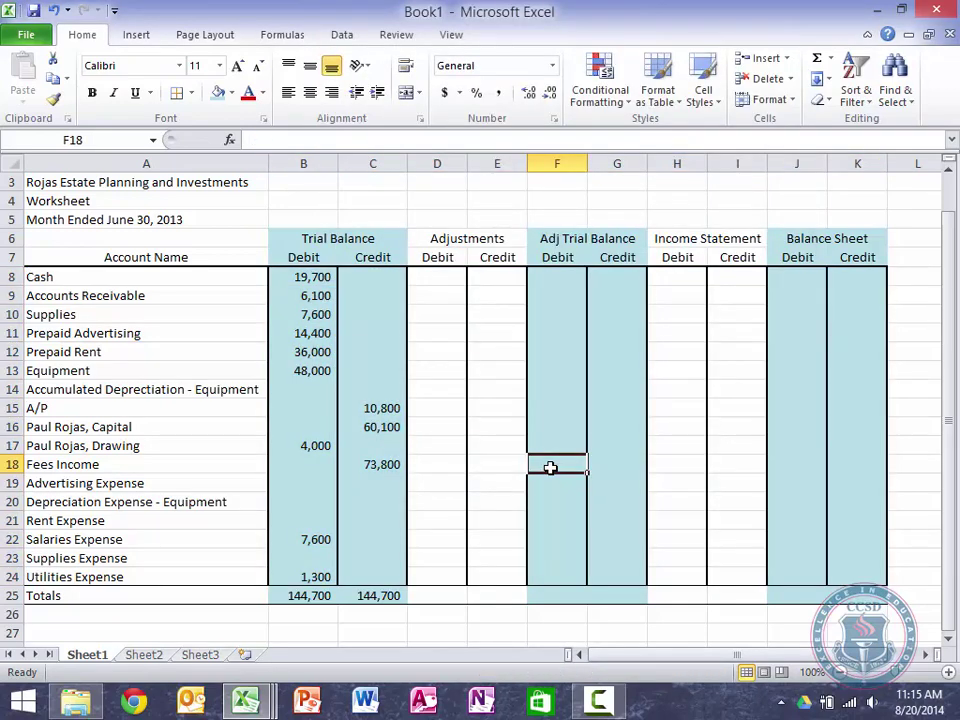
# Copy the Trial Balance debit total formula from B25 into F25, G25, J25 and K25
pyautogui.press('Right')
pyautogui.press('Down')
pyautogui.press('Down')
pyautogui.press('Down')
pyautogui.press('Down')
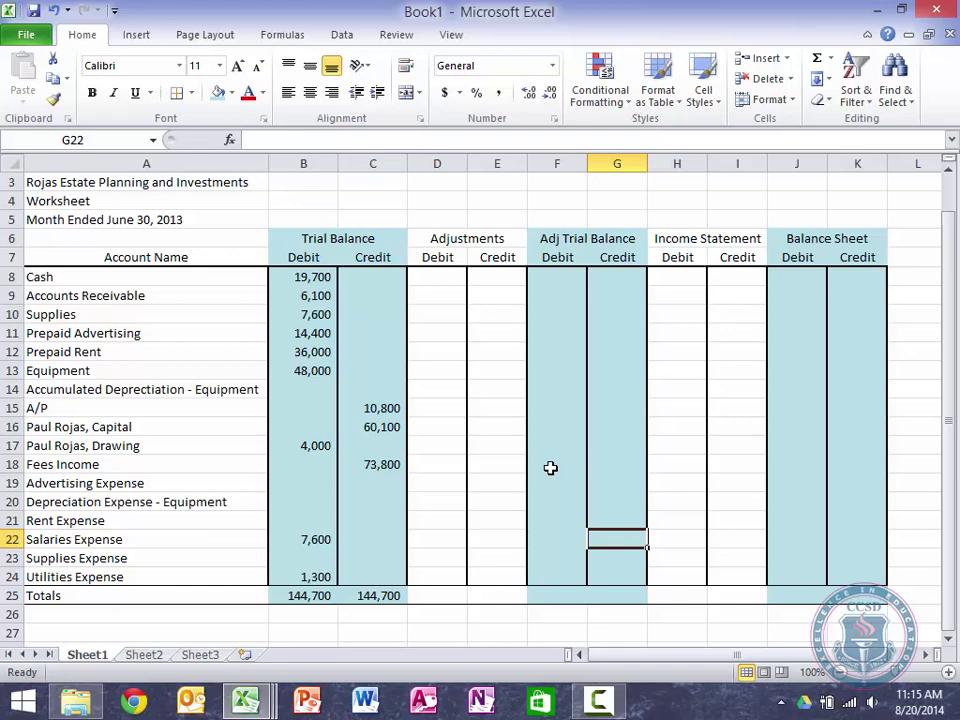
pyautogui.press('Down')
pyautogui.press('Home')
pyautogui.press('Right')
pyautogui.press('Down')
pyautogui.press('Down')
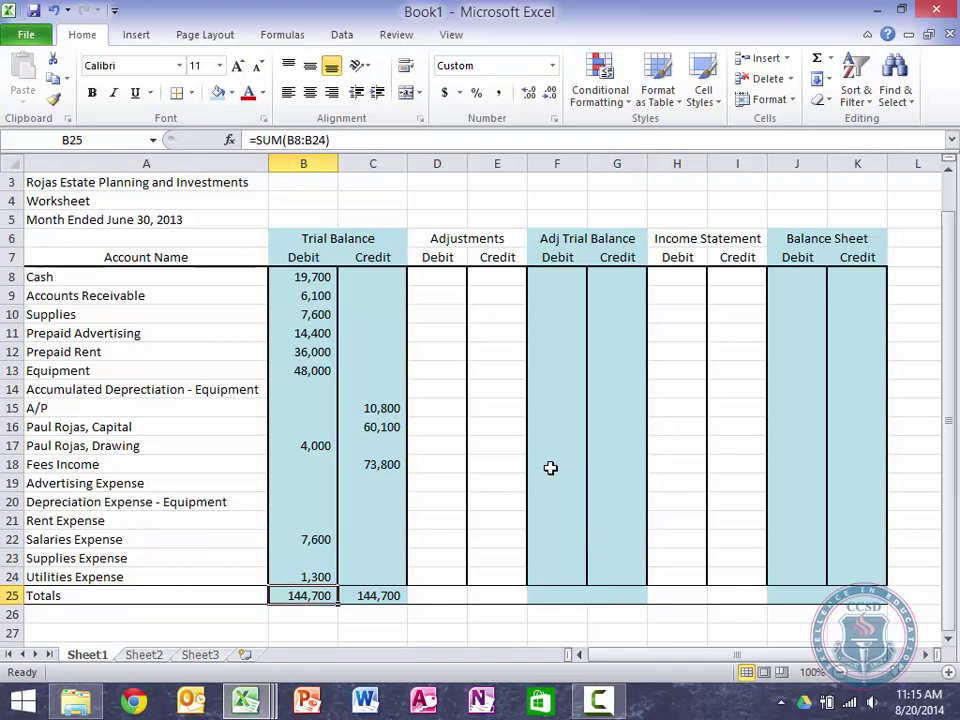
pyautogui.hotkey('ctrl', 'c')
pyautogui.press('Right')
pyautogui.press('Right')
pyautogui.press('Right')
pyautogui.press('Right')
pyautogui.hotkey('ctrl', 'v')
pyautogui.press('Right')
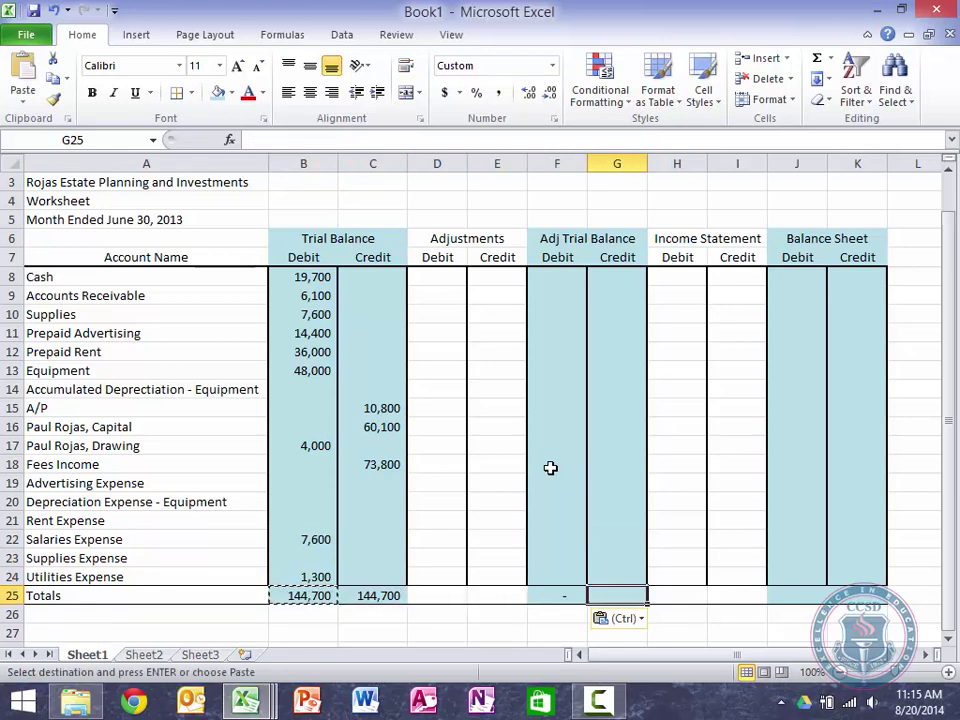
pyautogui.hotkey('ctrl', 'v')
pyautogui.press('Right')
pyautogui.press('Right')
pyautogui.press('Right')
pyautogui.hotkey('ctrl', 'v')
# Enter the Adjustments debit total in D25 as a SUM of D8:D24
pyautogui.press('Left')
pyautogui.press('Left')
pyautogui.press('Left')
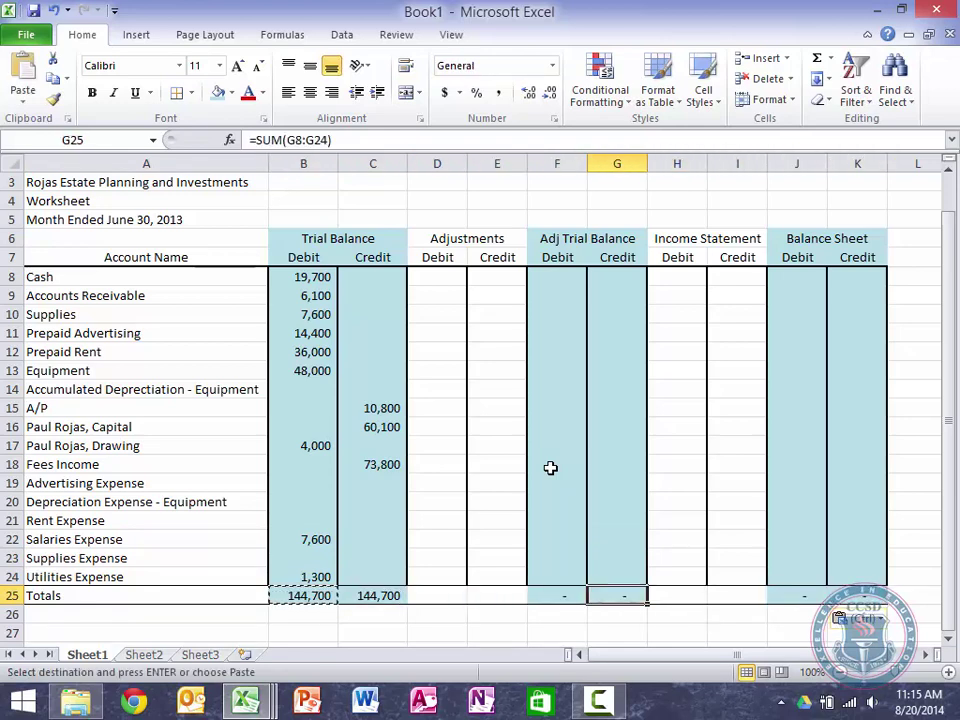
pyautogui.press('Left')
pyautogui.press('Left')
pyautogui.press('Left')
pyautogui.write('=SU')
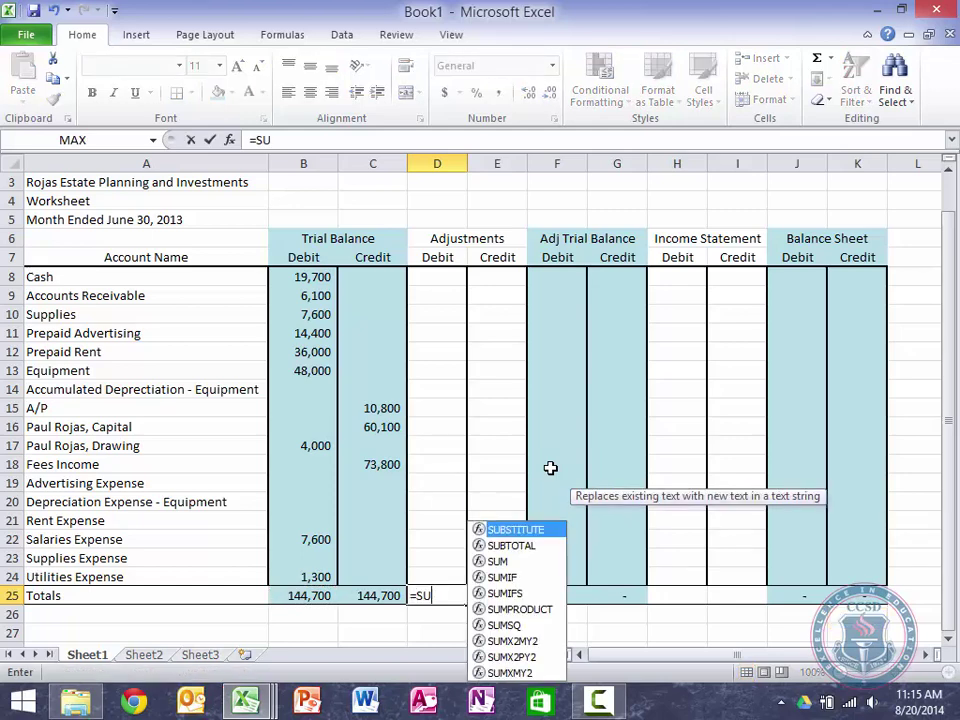
pyautogui.write('M(')
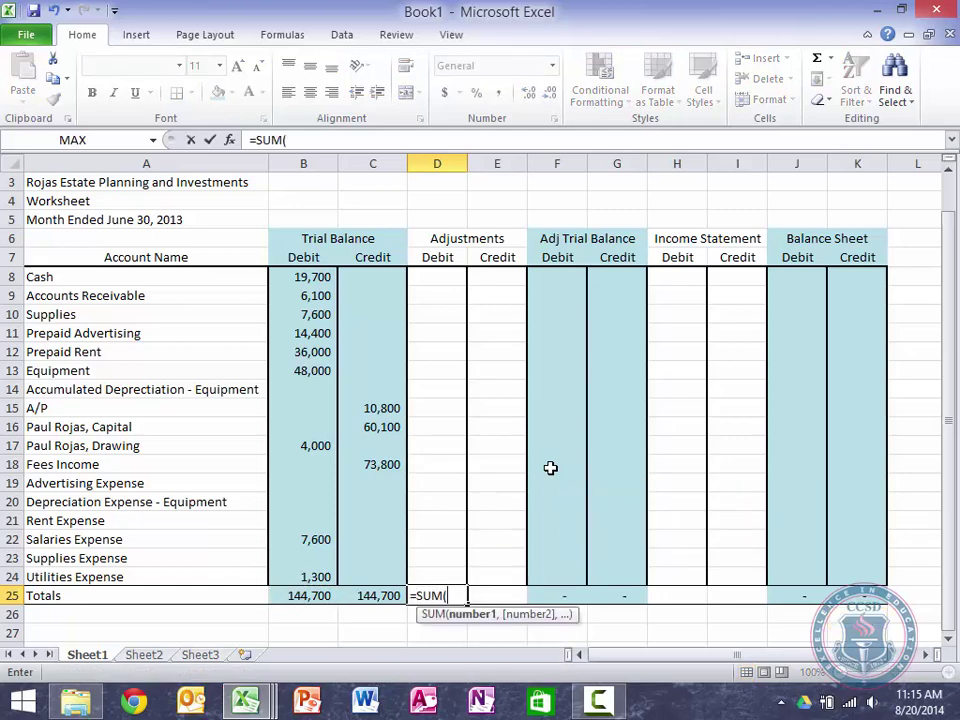
pyautogui.click(447, 576)
pyautogui.moveTo(397, 285); pyautogui.dragTo(452, 276)
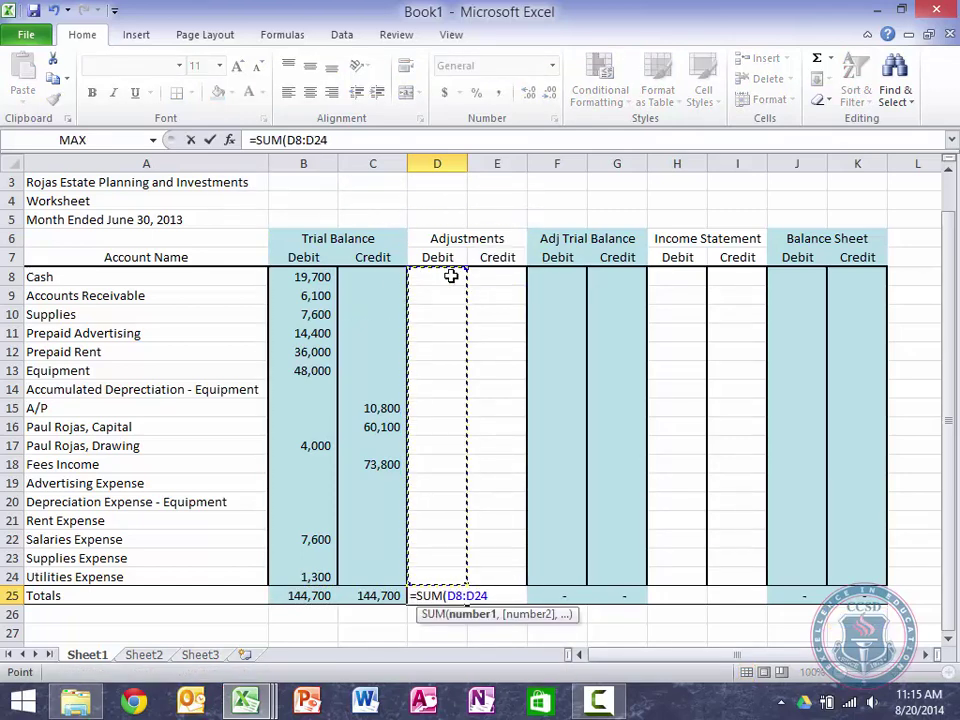
pyautogui.press('Return')
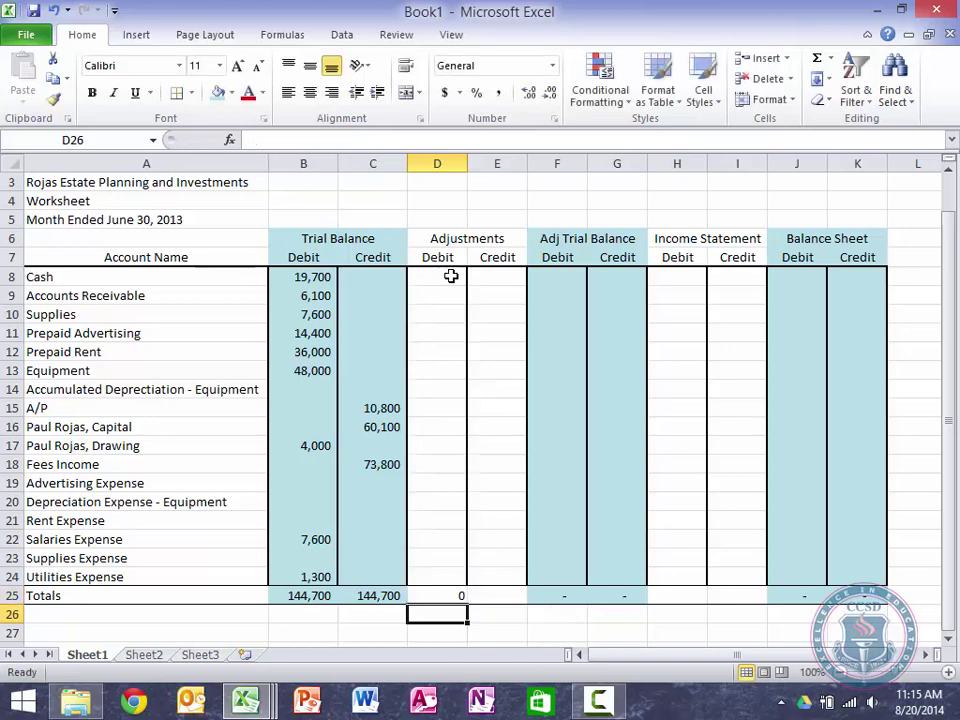
# Copy the total formula from D25 into E25, H25 and I25
pyautogui.press('Up')
pyautogui.hotkey('ctrl', 'c')
pyautogui.press('Right')
pyautogui.hotkey('ctrl', 'v')
pyautogui.press('Right')
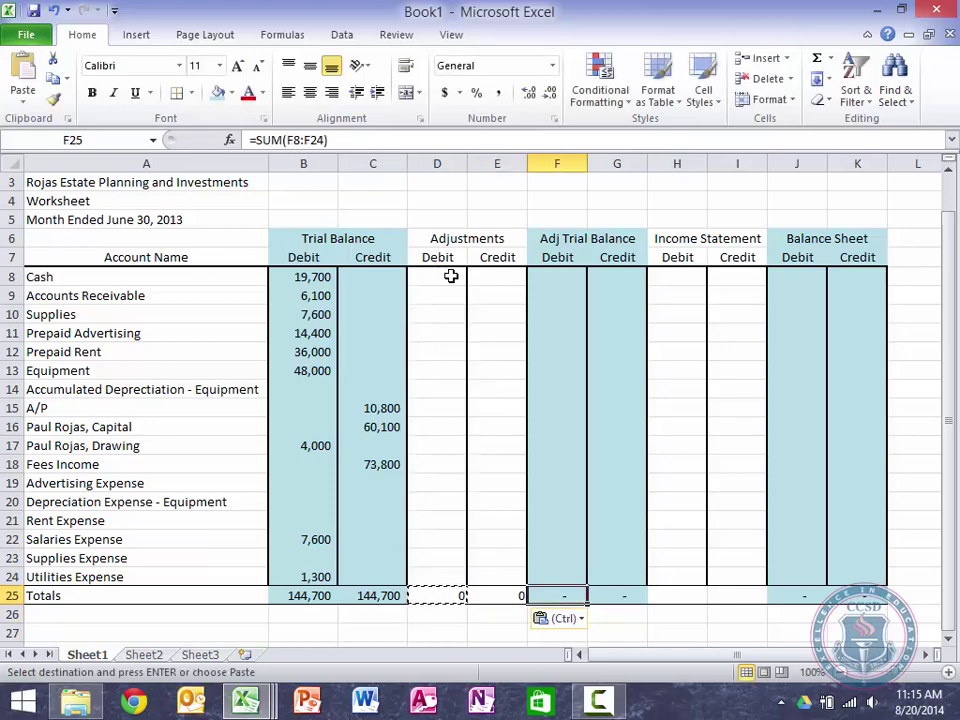
pyautogui.press('Right')
pyautogui.press('Right')
pyautogui.hotkey('ctrl', 'v')
pyautogui.press('Right')
pyautogui.hotkey('ctrl', 'v')
pyautogui.press('ctrl')
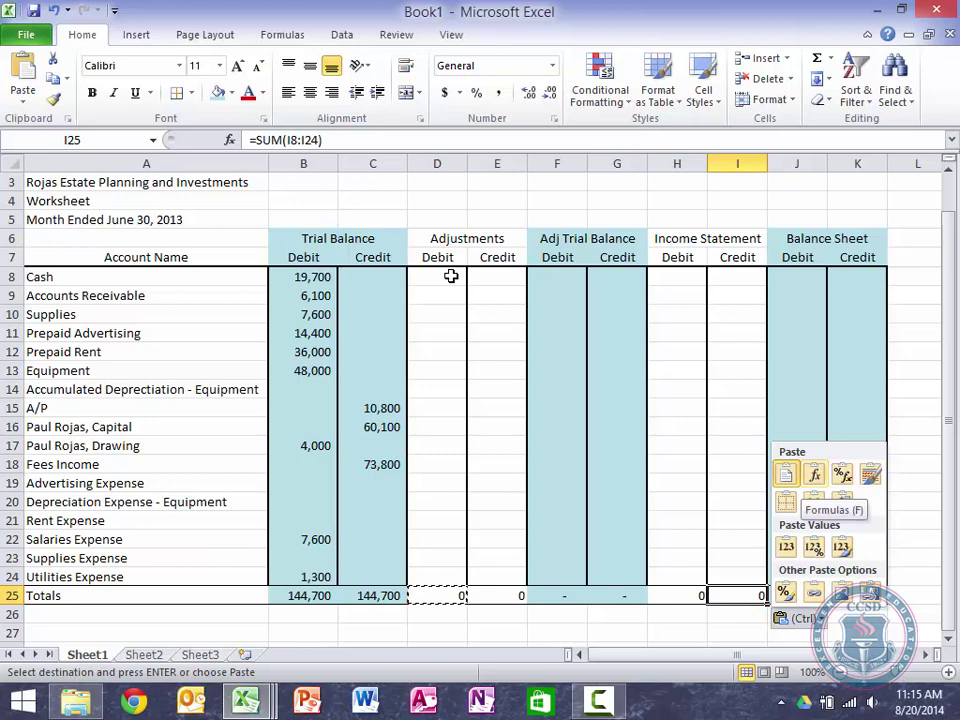
pyautogui.press('Escape')
# Apply the comma number style to D8:K25 and reduce its decimal places
pyautogui.press('Up')
pyautogui.press('Left')
pyautogui.press('Left')
pyautogui.press('Left')
pyautogui.press('Left')
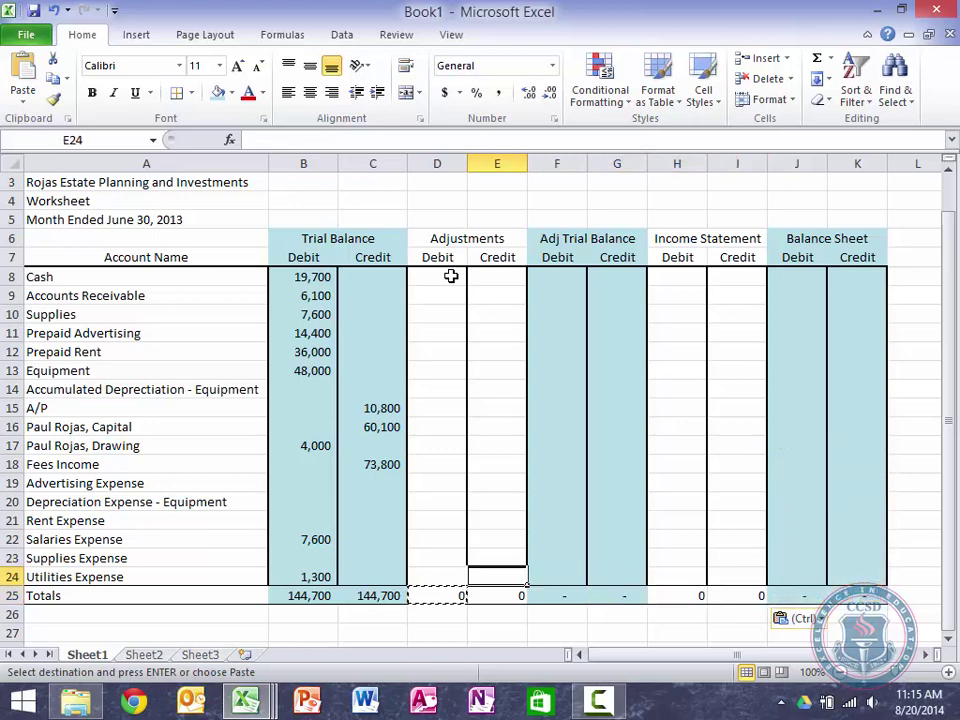
pyautogui.press('Left')
pyautogui.press('Down')
pyautogui.hotkey('shift', 'Up')
pyautogui.hotkey('shift', 'Right')
pyautogui.hotkey('shift', 'Up')
pyautogui.hotkey('shift', 'Right')
pyautogui.hotkey('shift', 'Right')
pyautogui.hotkey('shift', 'Right')
pyautogui.hotkey('shift', 'Up')
pyautogui.hotkey('shift', 'Right')
pyautogui.hotkey('shift', 'Right')
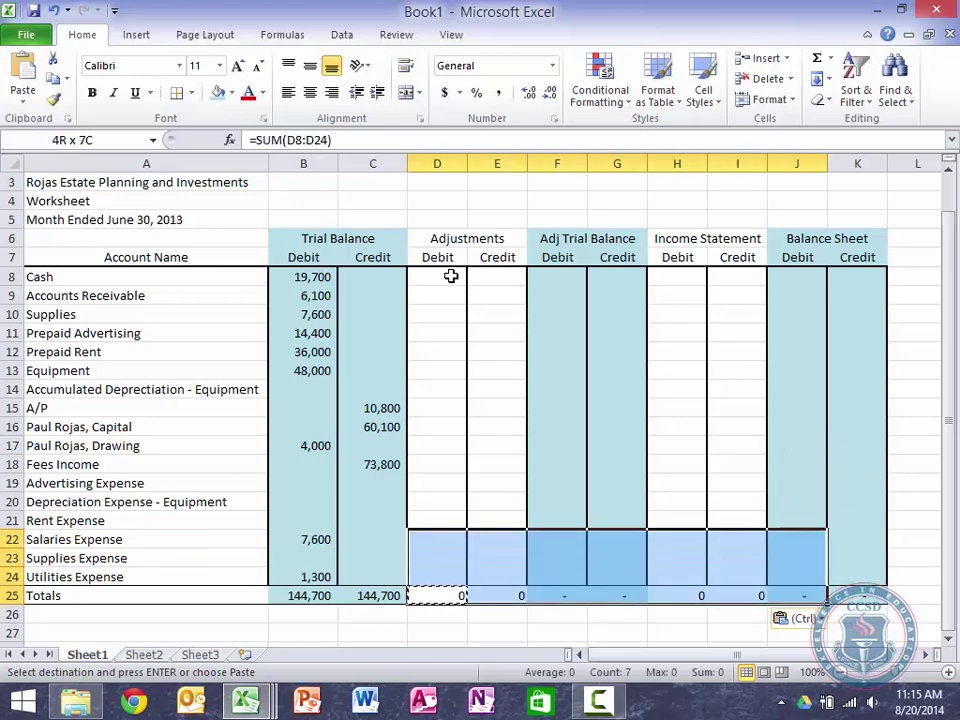
pyautogui.hotkey('shift', 'Up')
pyautogui.hotkey('shift', 'Up')
pyautogui.hotkey('shift', 'Up')
pyautogui.hotkey('shift', 'Up')
pyautogui.hotkey('shift', 'Up')
pyautogui.hotkey('shift', 'Right')
pyautogui.hotkey('shift', 'Up')
pyautogui.hotkey('shift', 'Up')
pyautogui.hotkey('shift', 'Up')
pyautogui.hotkey('shift', 'Up')
pyautogui.hotkey('shift', 'Up')
pyautogui.hotkey('shift', 'Up')
pyautogui.hotkey('shift', 'Up')
pyautogui.hotkey('shift', 'Up')
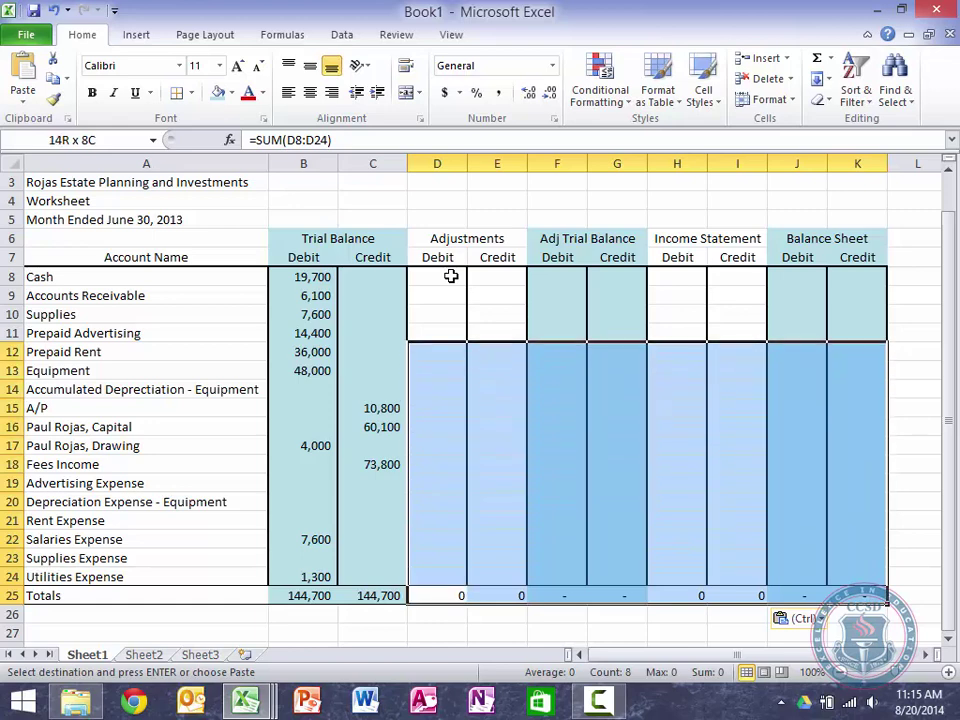
pyautogui.click(497, 94)
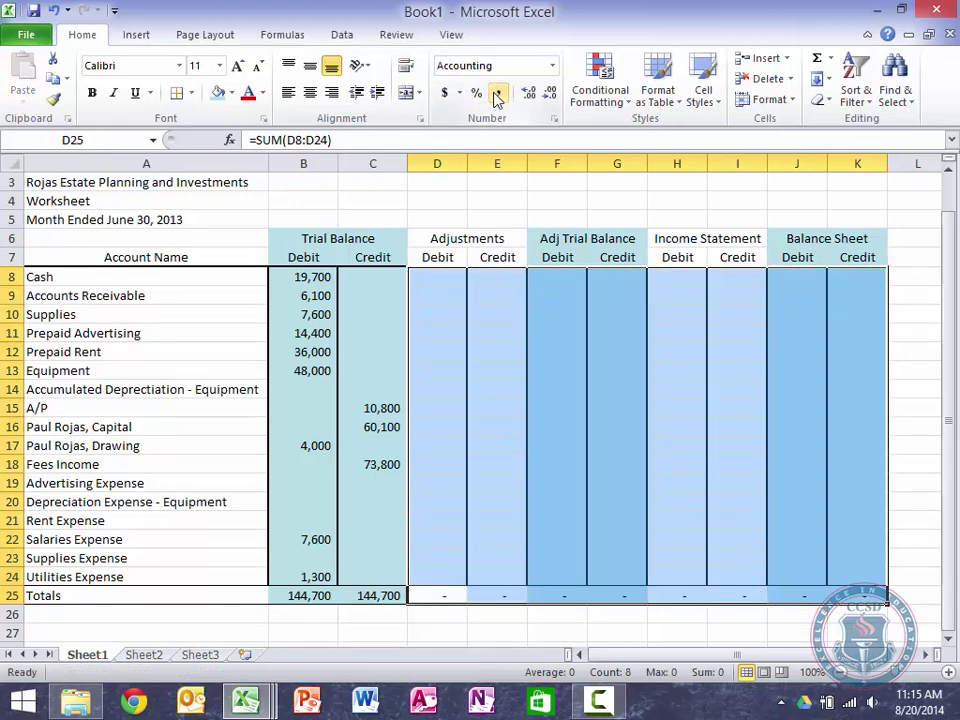
pyautogui.click(550, 95)
pyautogui.click(447, 422)
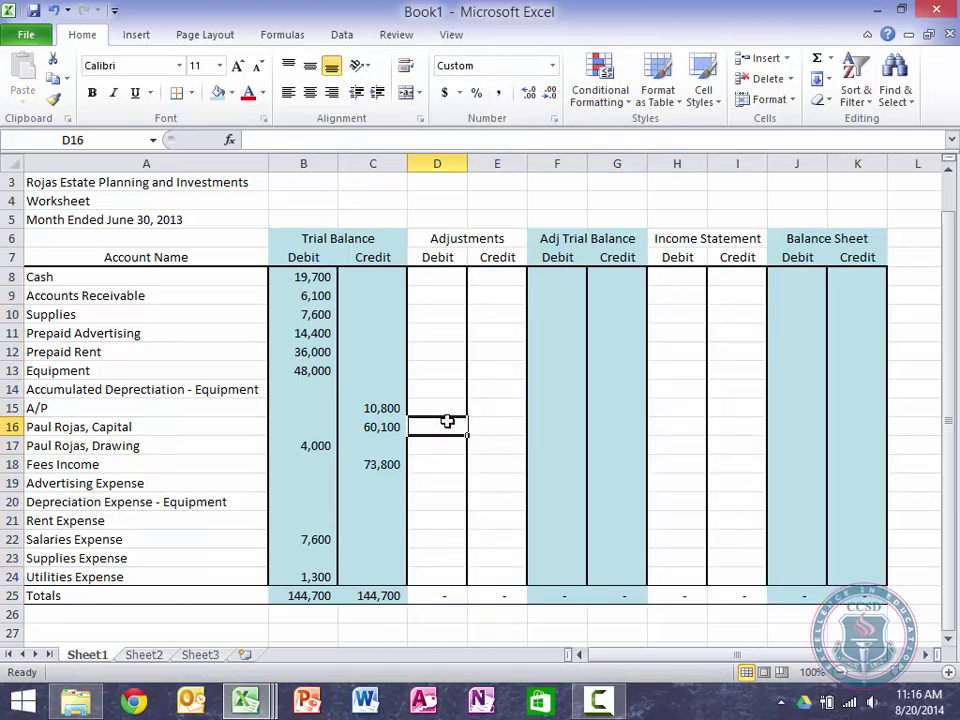
pyautogui.press('Up')
pyautogui.press('Up')
pyautogui.press('Up')
pyautogui.press('Up')
pyautogui.press('Up')
pyautogui.press('Left')
pyautogui.press('Left')
pyautogui.press('Up')
pyautogui.press('Up')
pyautogui.press('Up')
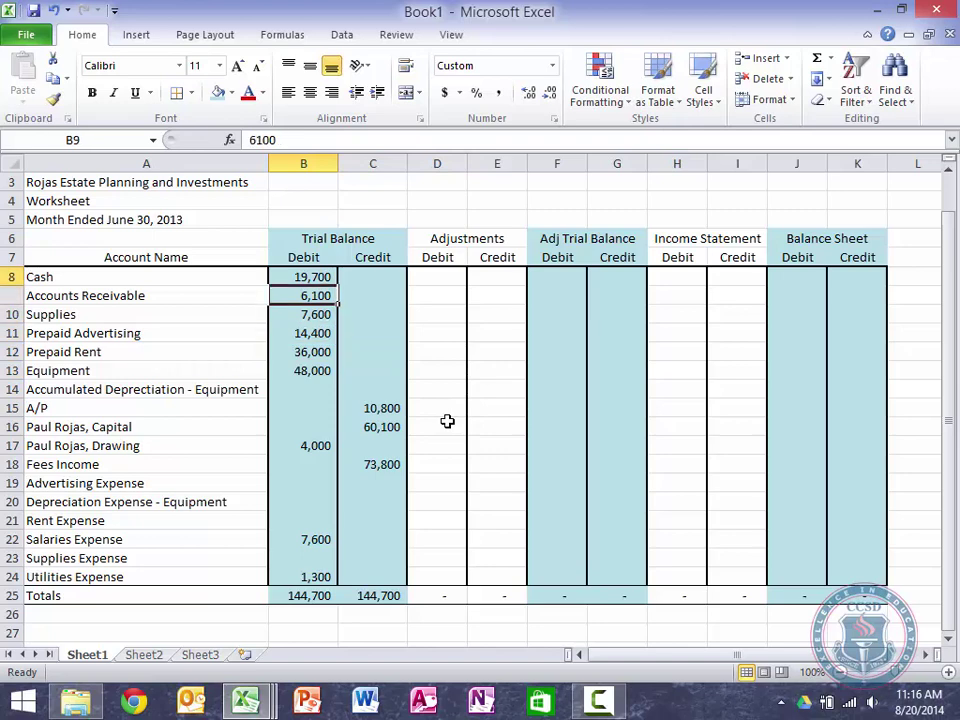
pyautogui.press('Right')
pyautogui.press('Right')
pyautogui.press('Right')
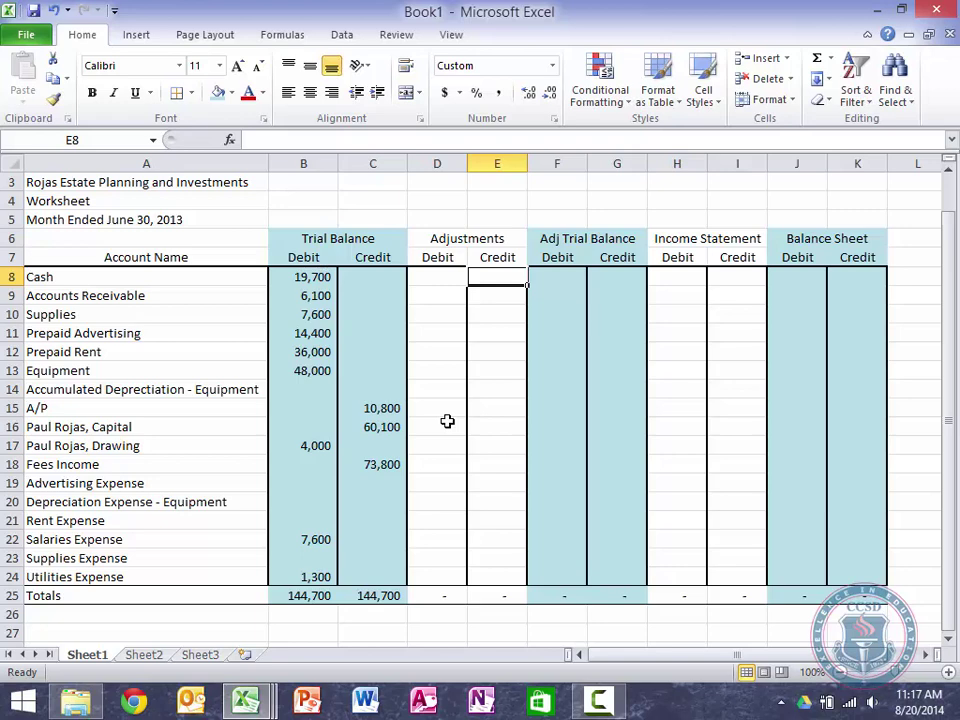
pyautogui.press('Left')
pyautogui.press('Down')
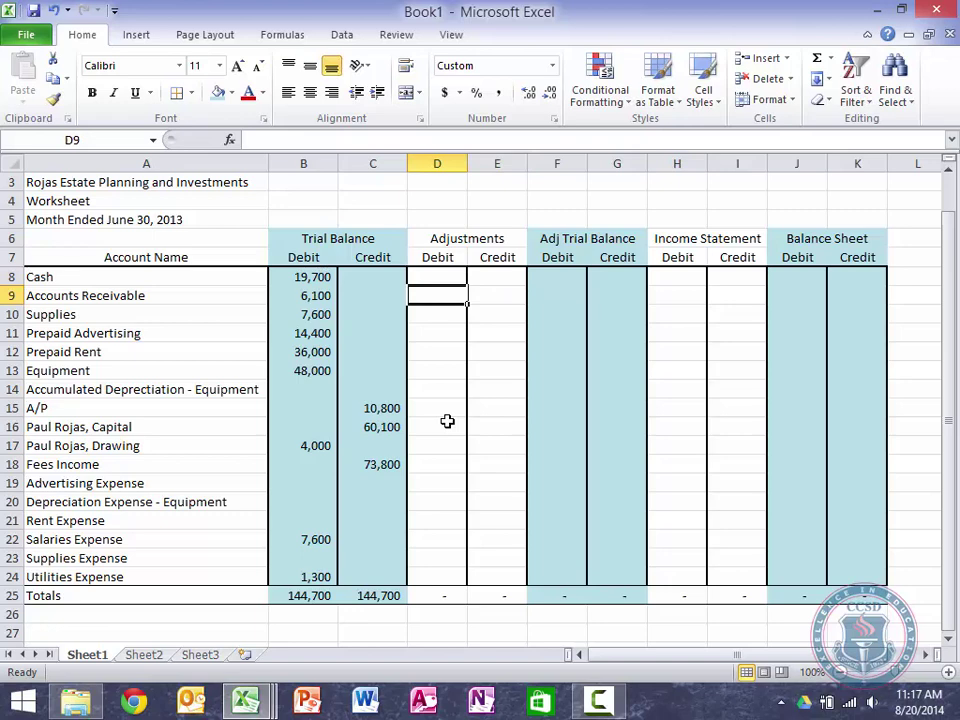
pyautogui.press('Down')
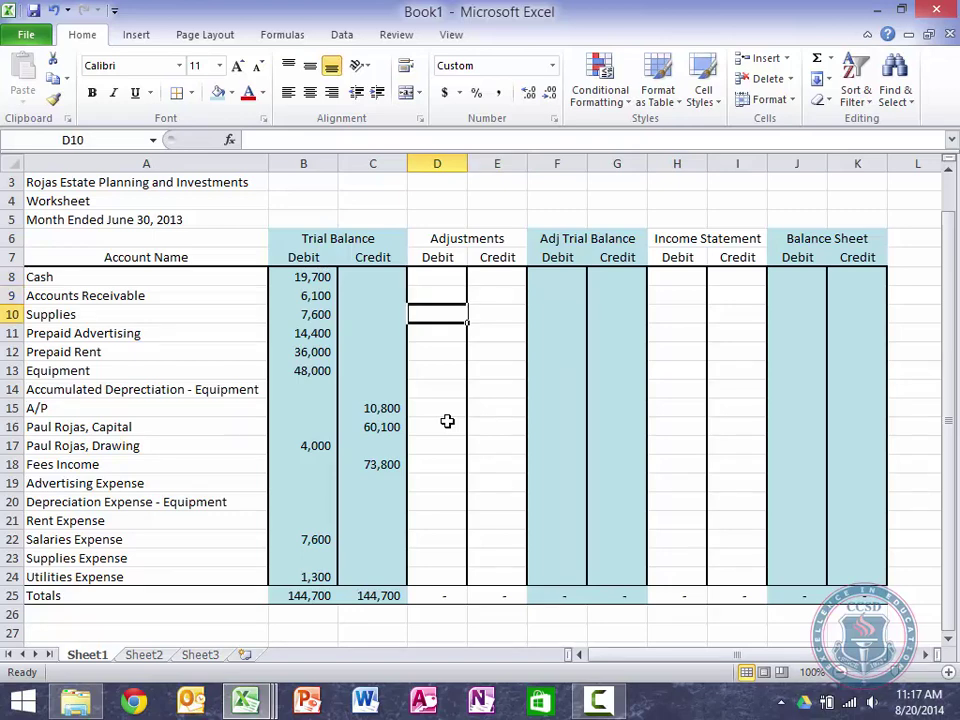
pyautogui.press('Up')
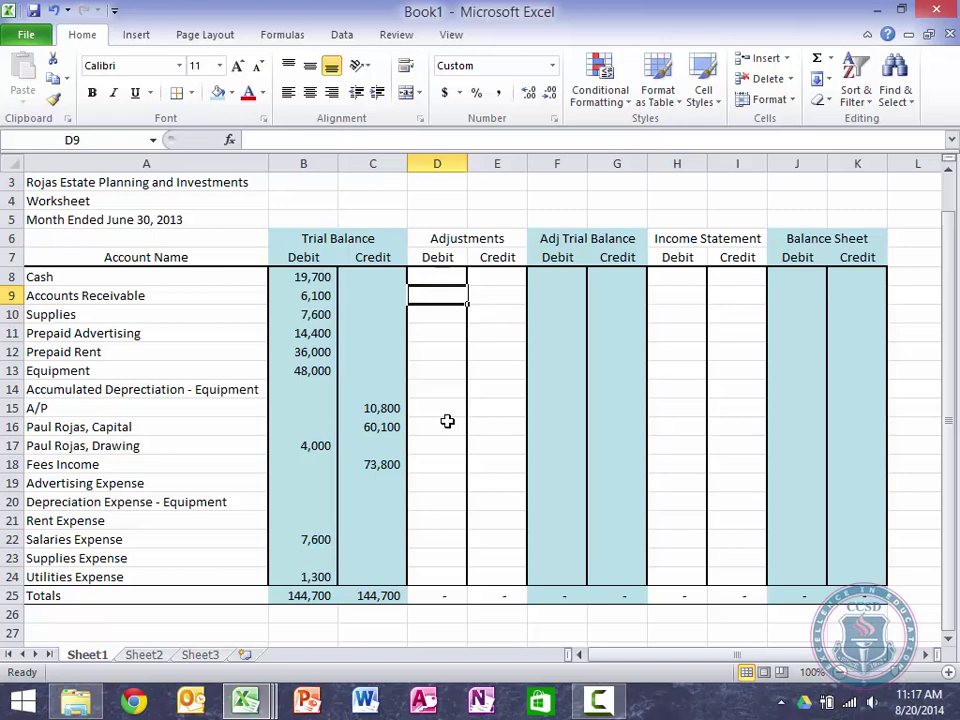
# Try 3000 as the Supplies credit adjustment in E10 and clear the entry again
pyautogui.press('Down')
pyautogui.press('Right')
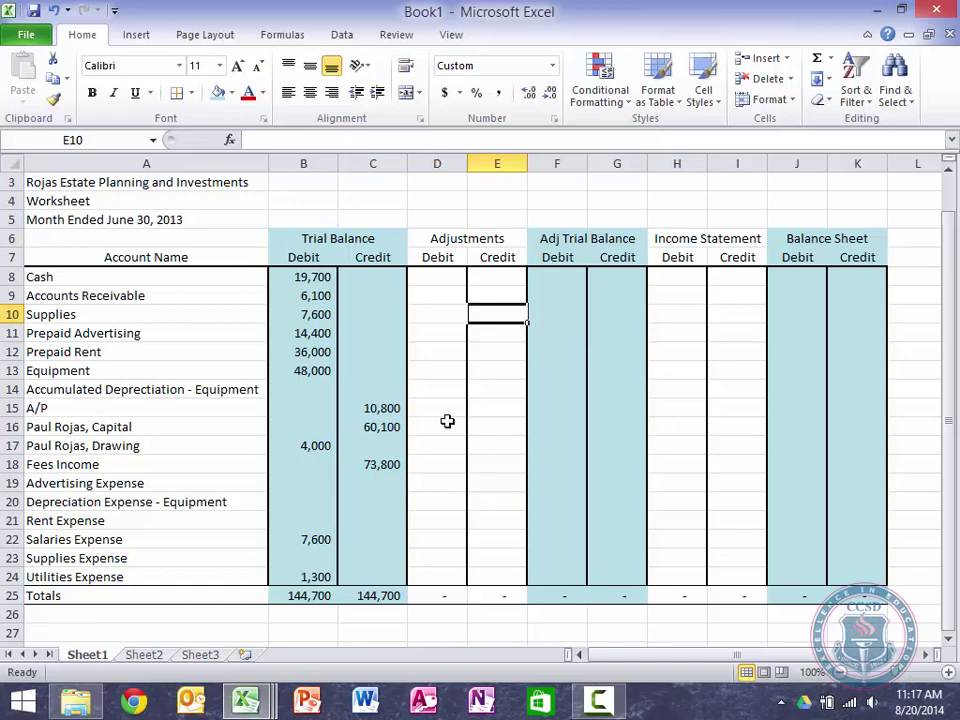
pyautogui.write('3000')
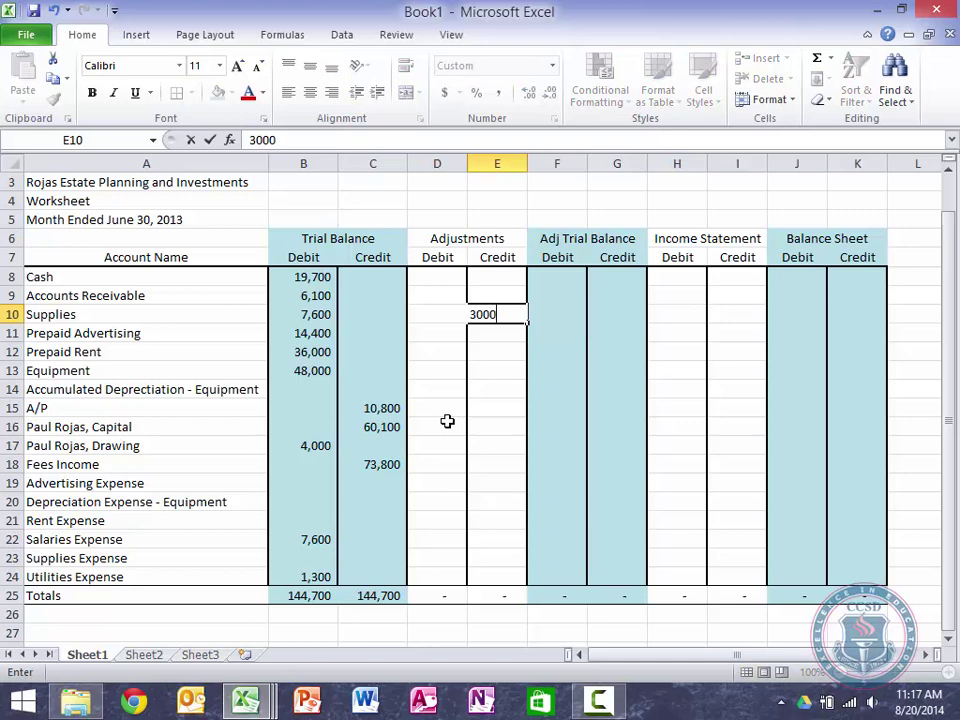
pyautogui.press('Tab')
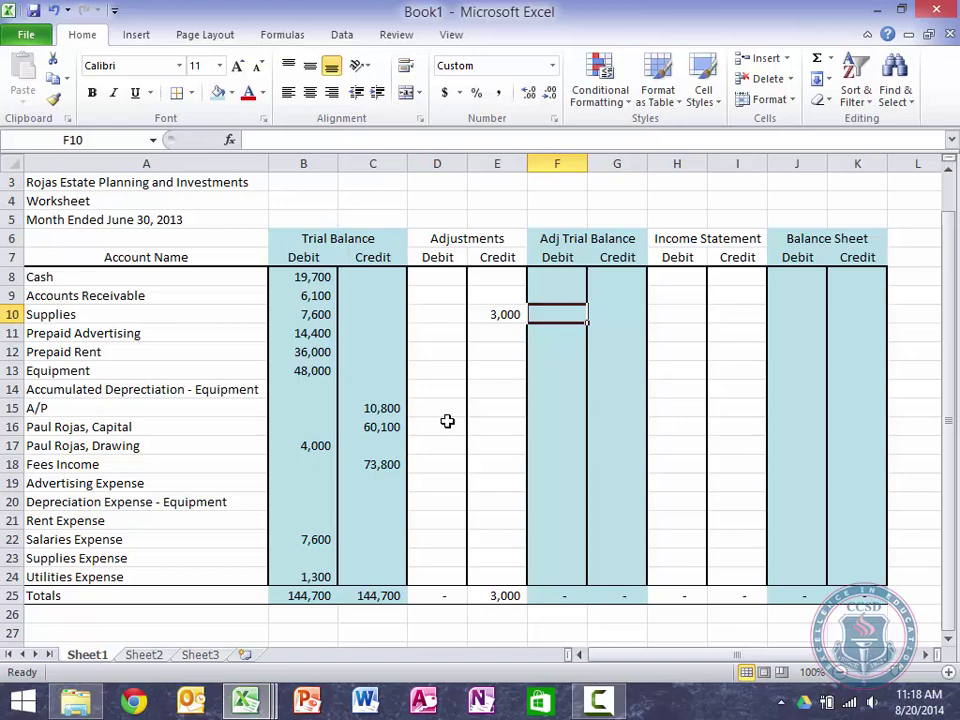
pyautogui.press('Left')
pyautogui.press('Delete')
# Enter 3000 as the Supplies debit in the Adj Trial Balance section, cell F10
pyautogui.press('Right')
pyautogui.write('3000')
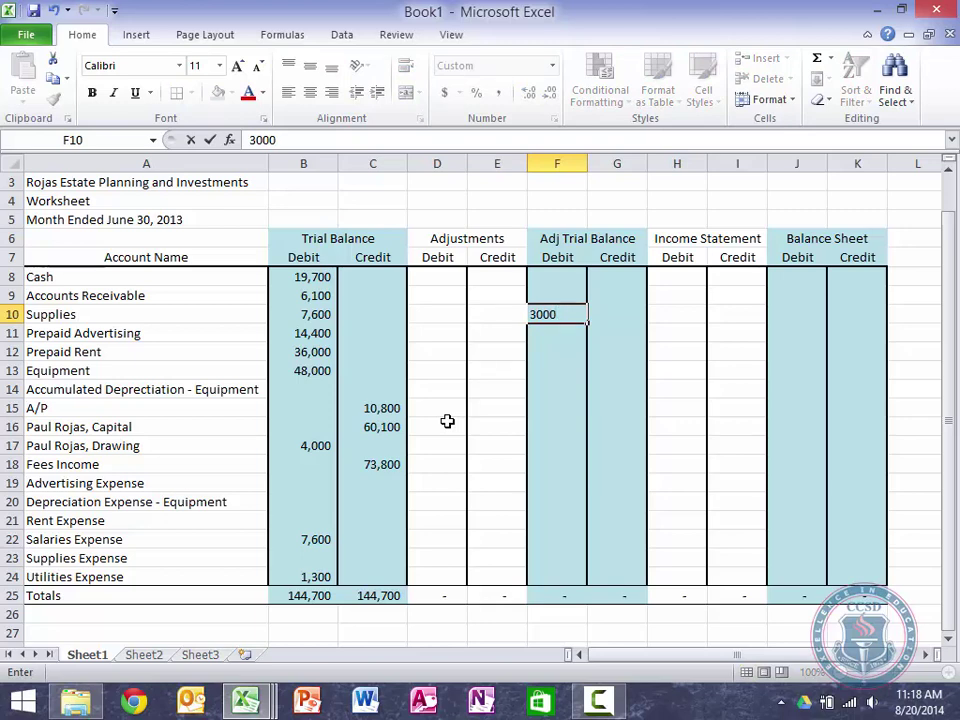
pyautogui.press('Return')
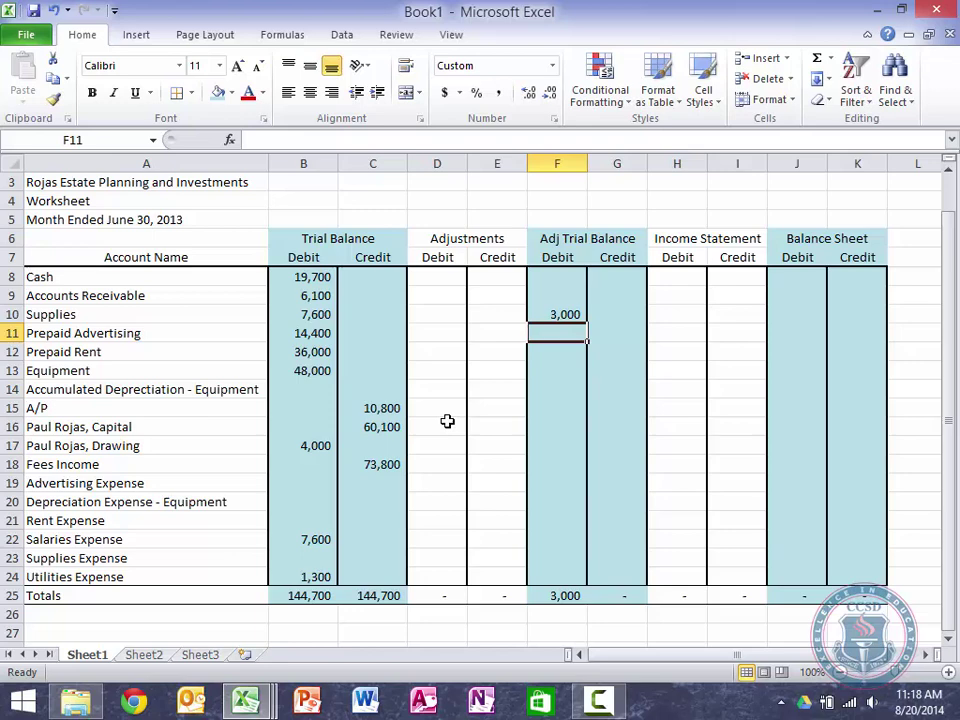
# Enter the formula =B10-F10 in E10 as the Supplies credit adjustment
pyautogui.press('Up')
pyautogui.press('Left')
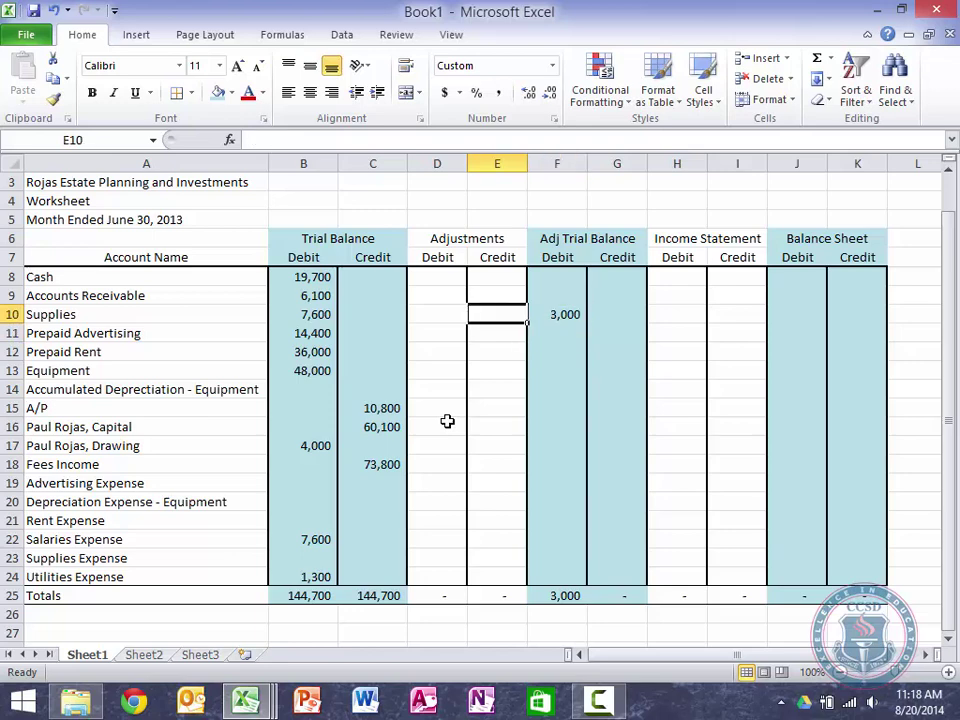
pyautogui.write('=')
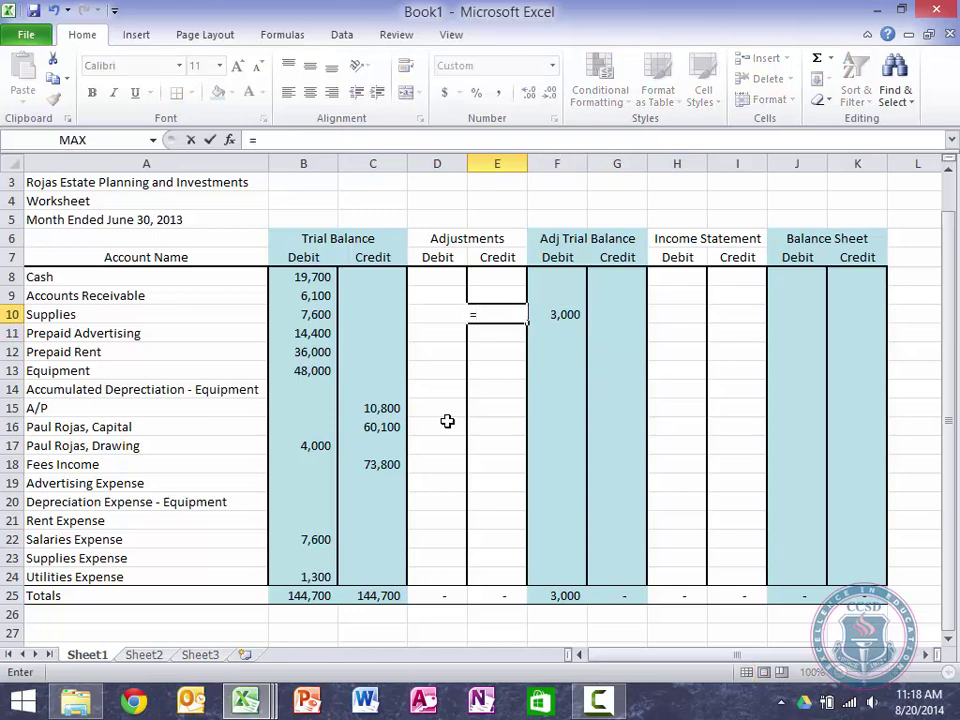
pyautogui.click(308, 314)
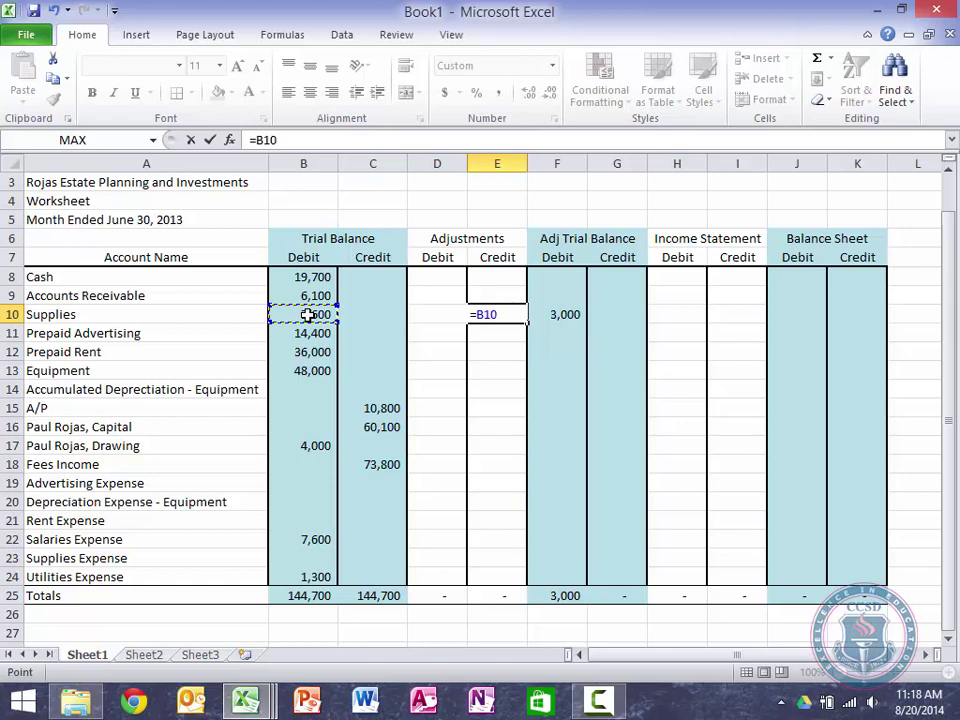
pyautogui.write('-')
pyautogui.click(567, 316)
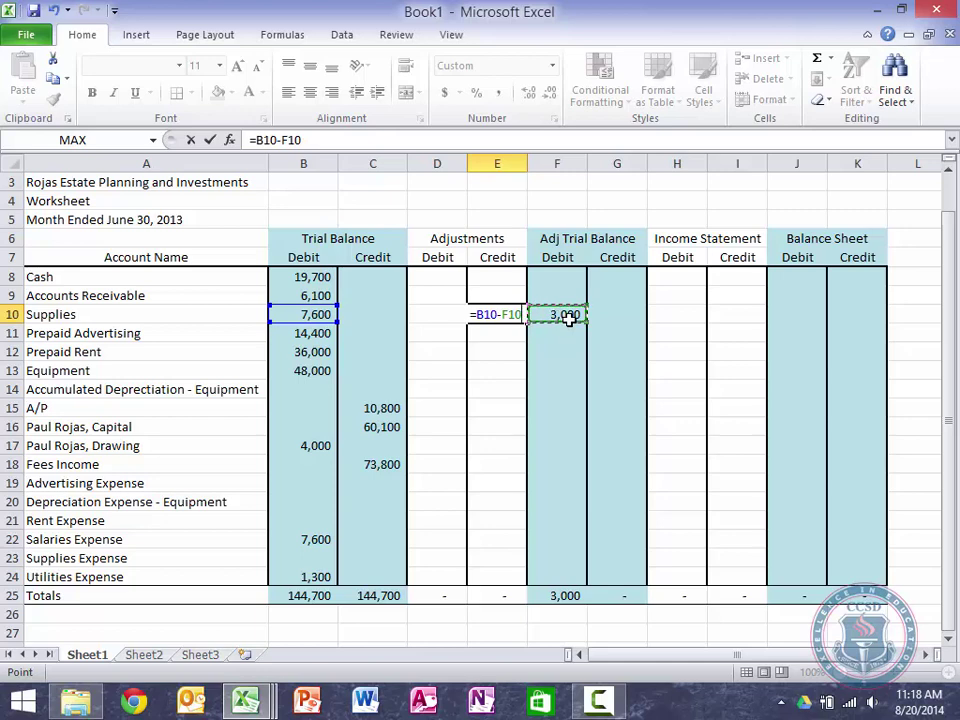
pyautogui.press('Return')
pyautogui.press('Up')
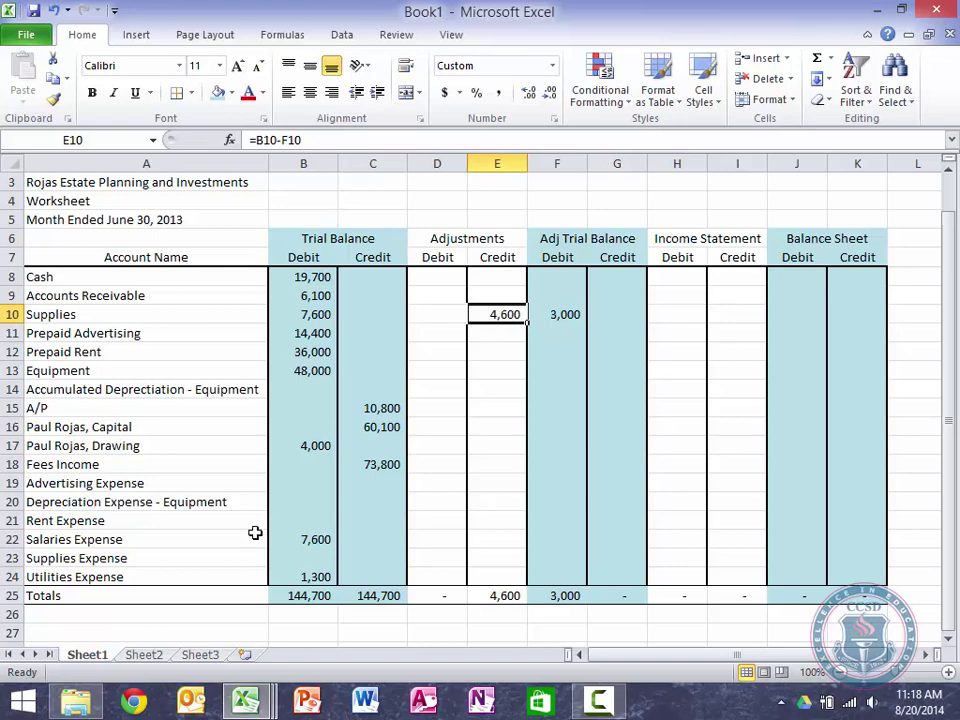
# Switch to the Ch05.xls workbook to examine the Adjustments columns on sheet P05.04A, and return to Book1
pyautogui.moveTo(268, 706)
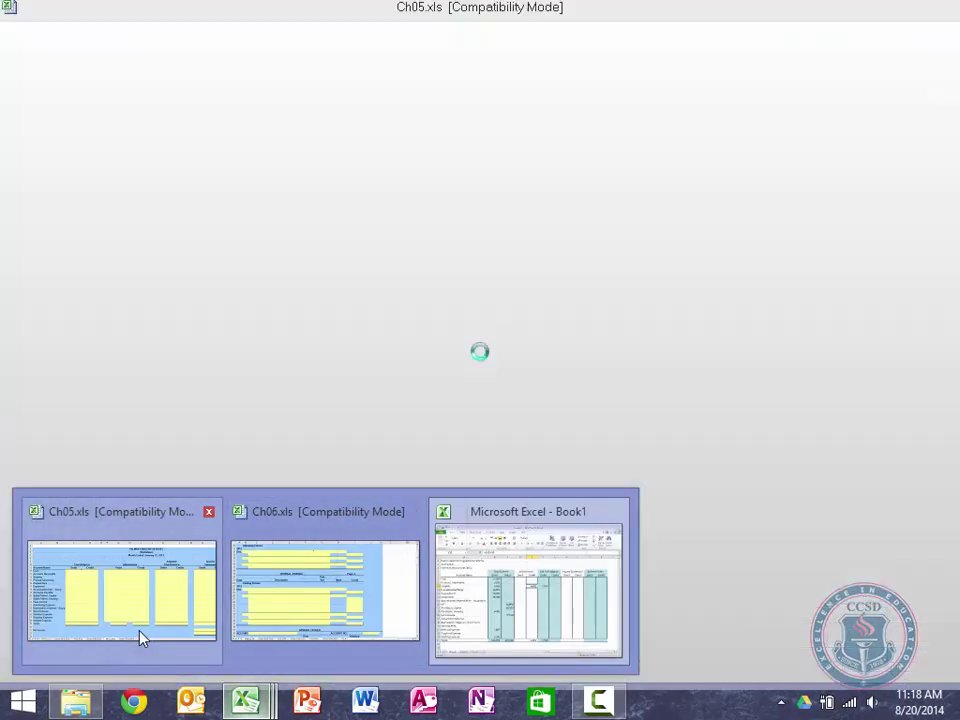
pyautogui.click(140, 634)
pyautogui.click(410, 340)
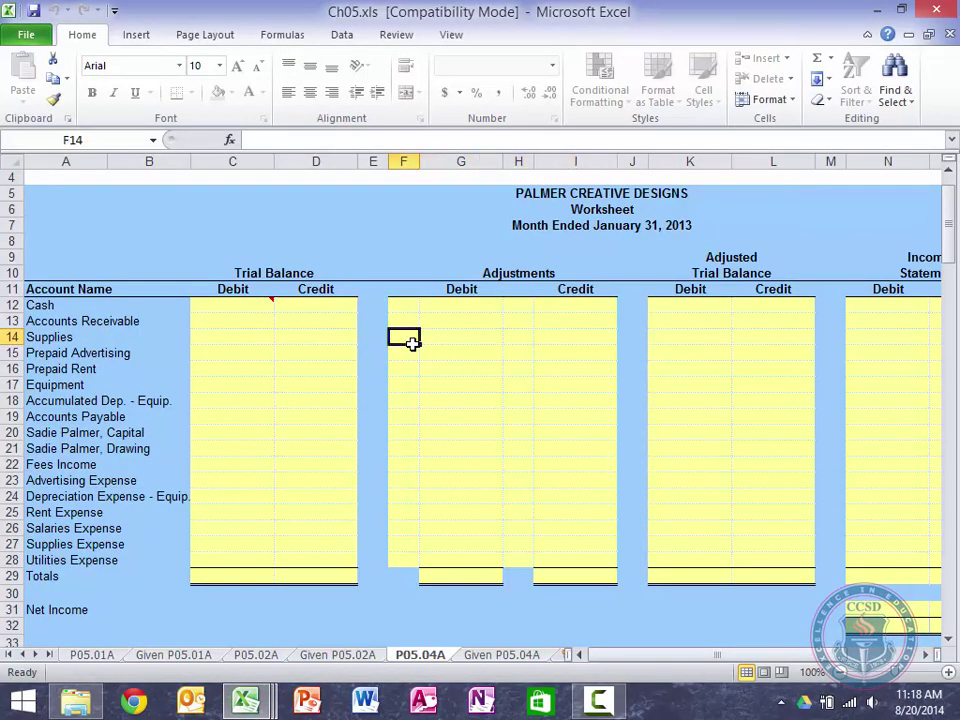
pyautogui.press('Down')
pyautogui.press('Down')
pyautogui.press('Down')
pyautogui.press('Down')
pyautogui.press('Down')
pyautogui.press('Down')
pyautogui.press('Down')
pyautogui.press('Down')
pyautogui.press('Down')
pyautogui.press('Down')
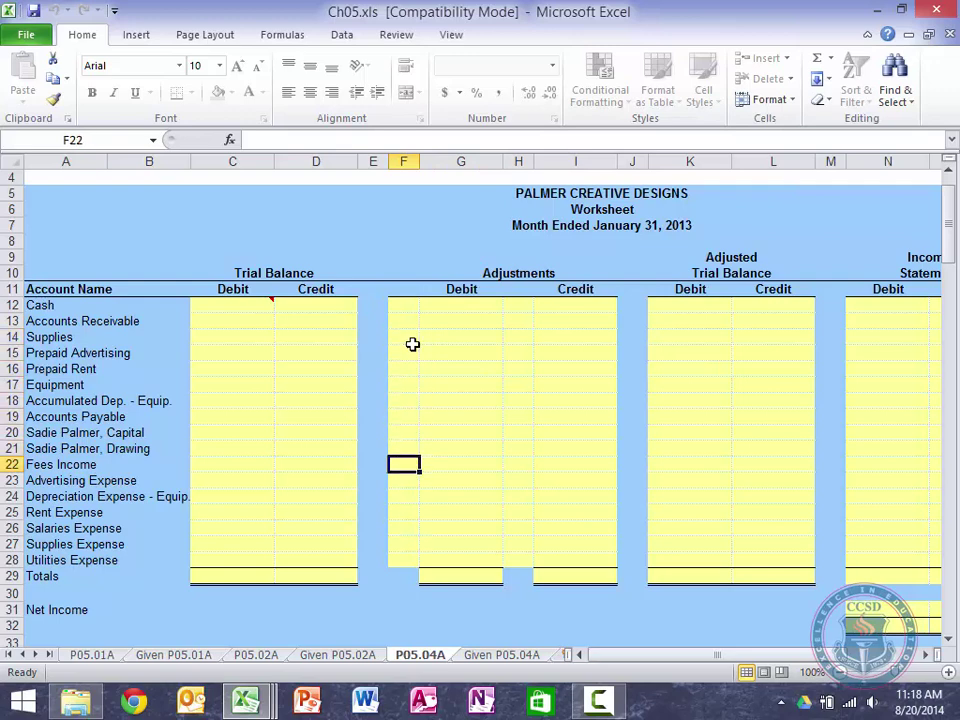
pyautogui.press('Up')
pyautogui.press('Up')
pyautogui.press('Up')
pyautogui.press('Up')
pyautogui.press('Up')
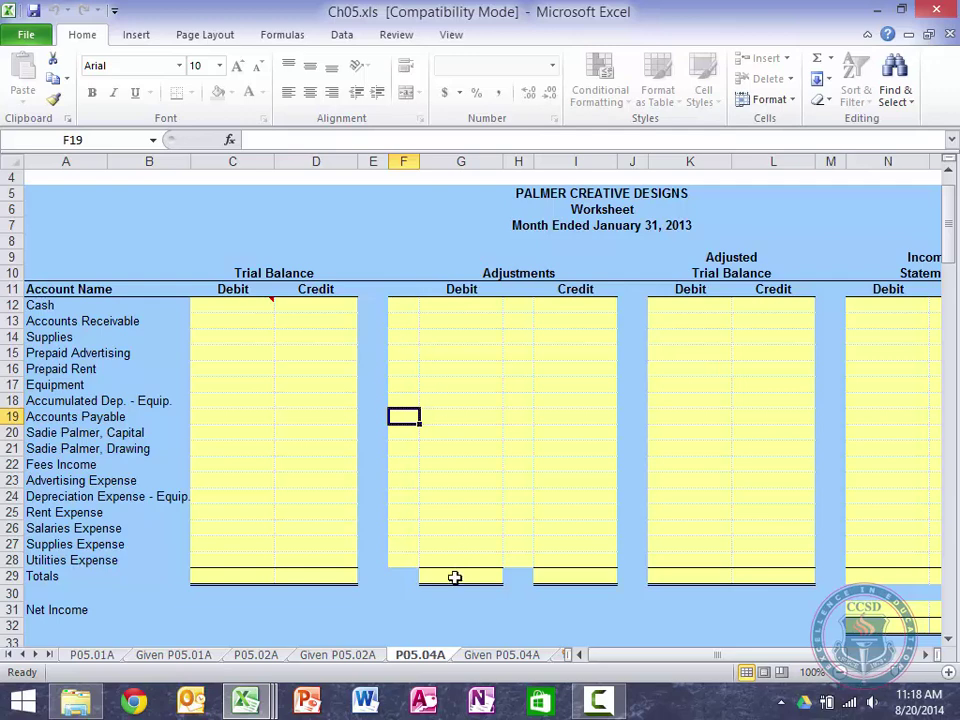
pyautogui.moveTo(245, 700)
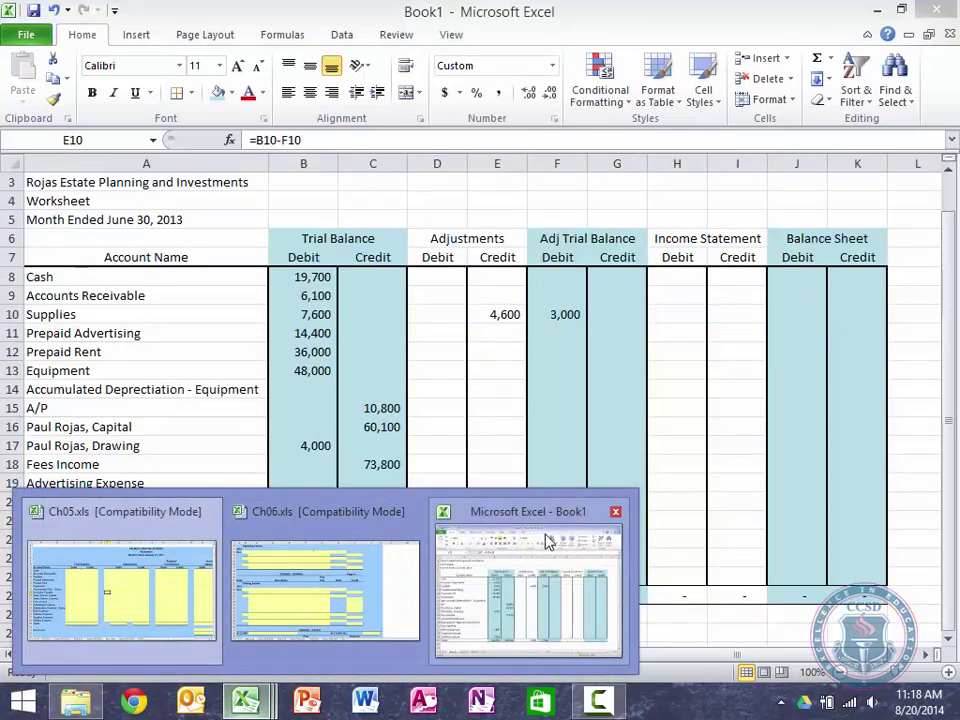
pyautogui.click(548, 540)
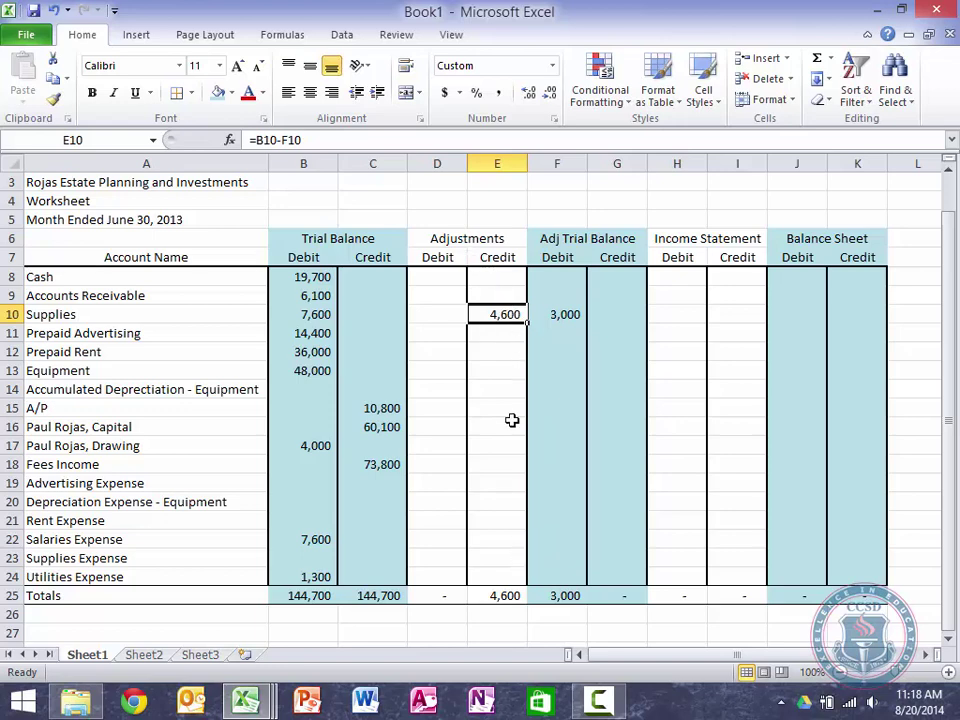
# Enter a reference to E10 as the Supplies Expense debit adjustment in D23, and check the range of the total formula in D25
pyautogui.click(432, 547)
pyautogui.press('Down')
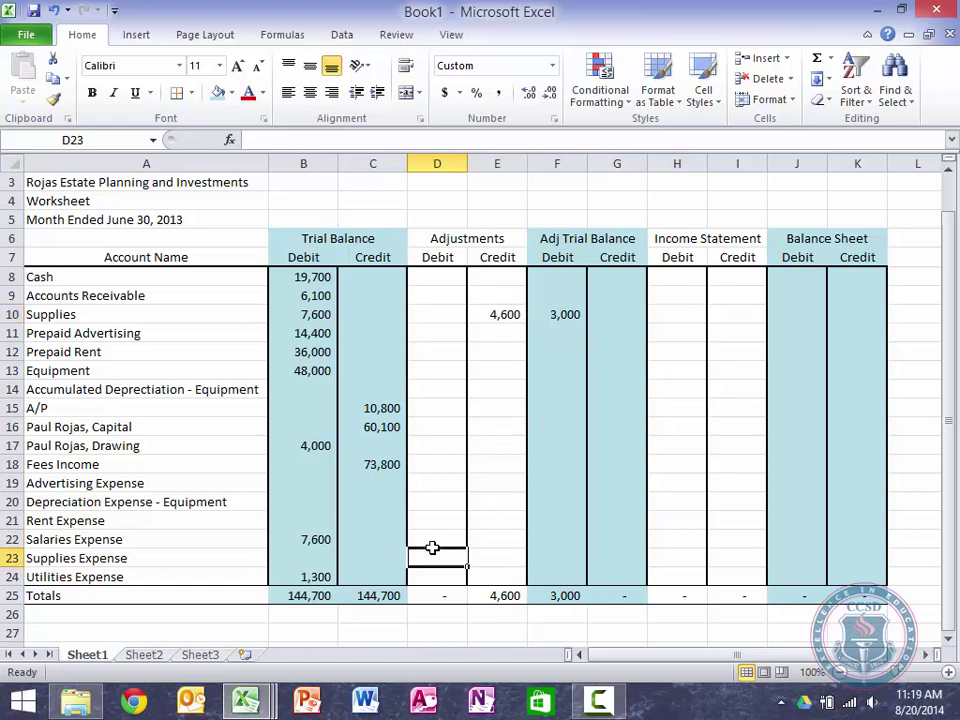
pyautogui.write('=')
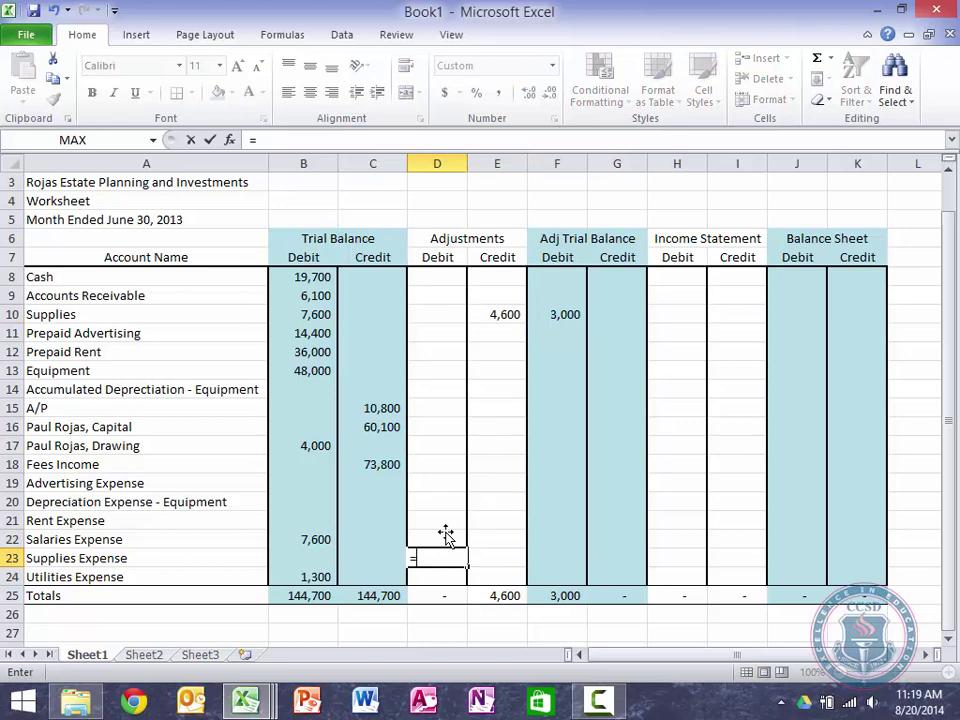
pyautogui.click(507, 314)
pyautogui.press('Return')
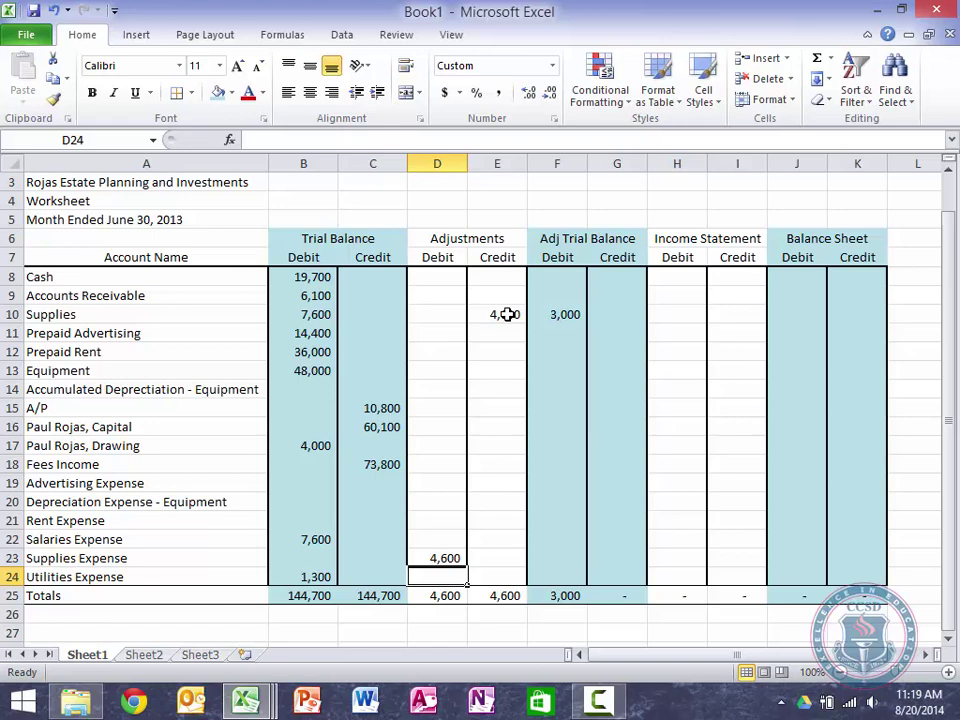
pyautogui.press('Down')
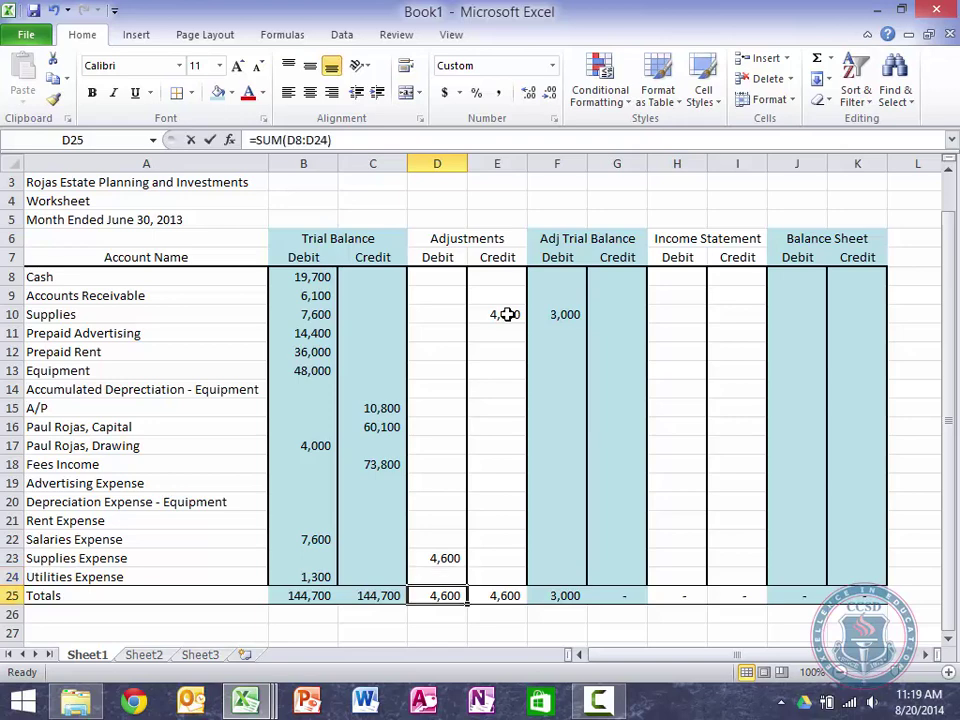
pyautogui.press('F2')
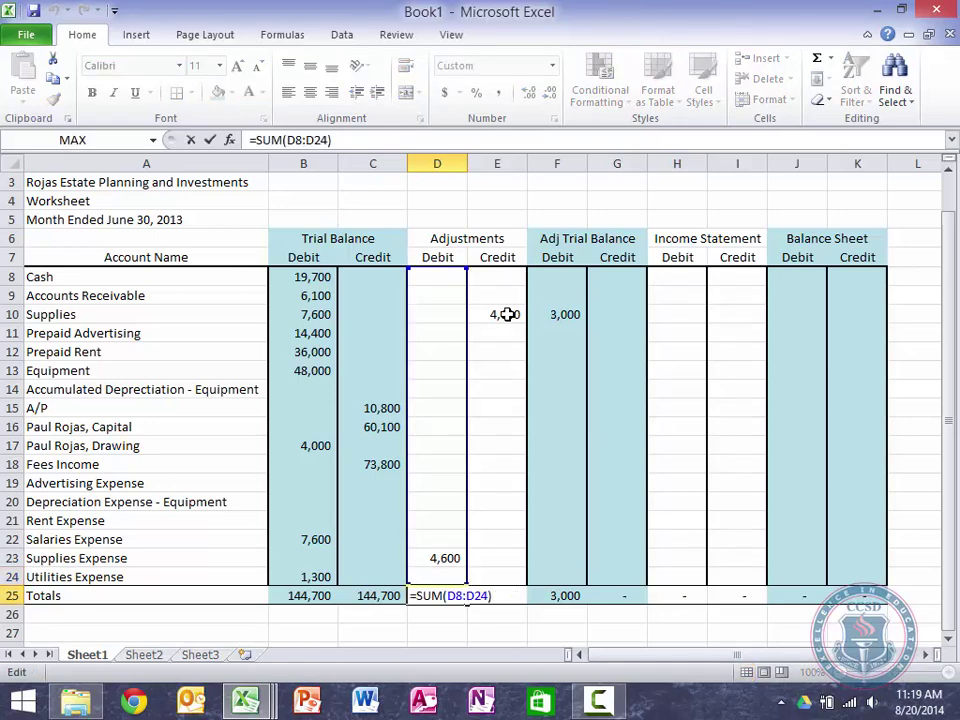
pyautogui.hotkey('ctrl', 'Return')
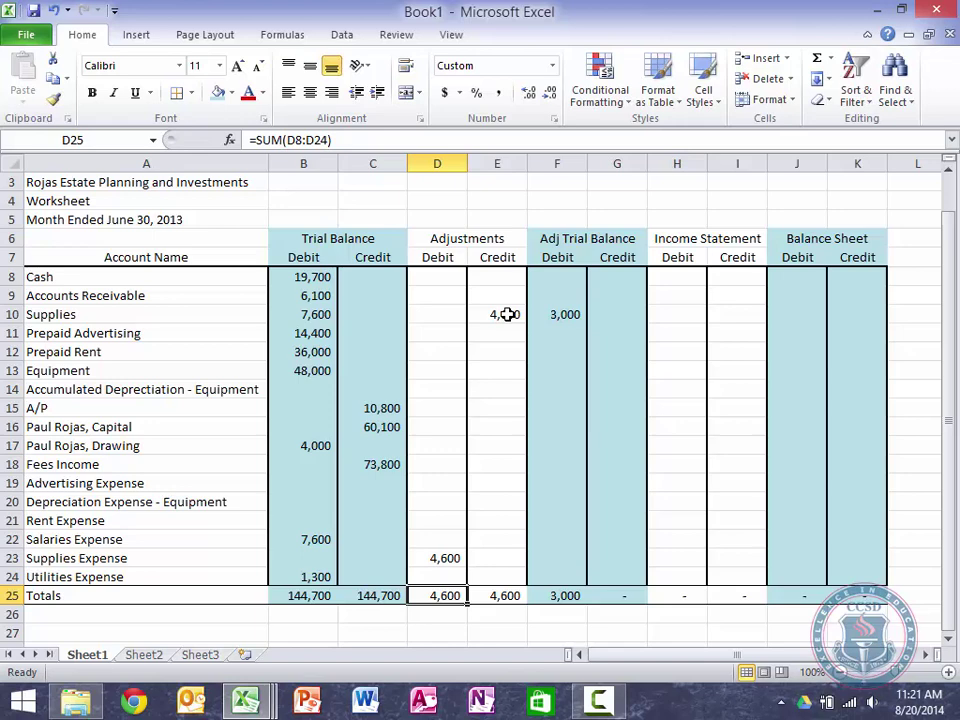
# Enter the formula =B11/4 in E11 as the Prepaid Advertising credit adjustment
pyautogui.click(513, 331)
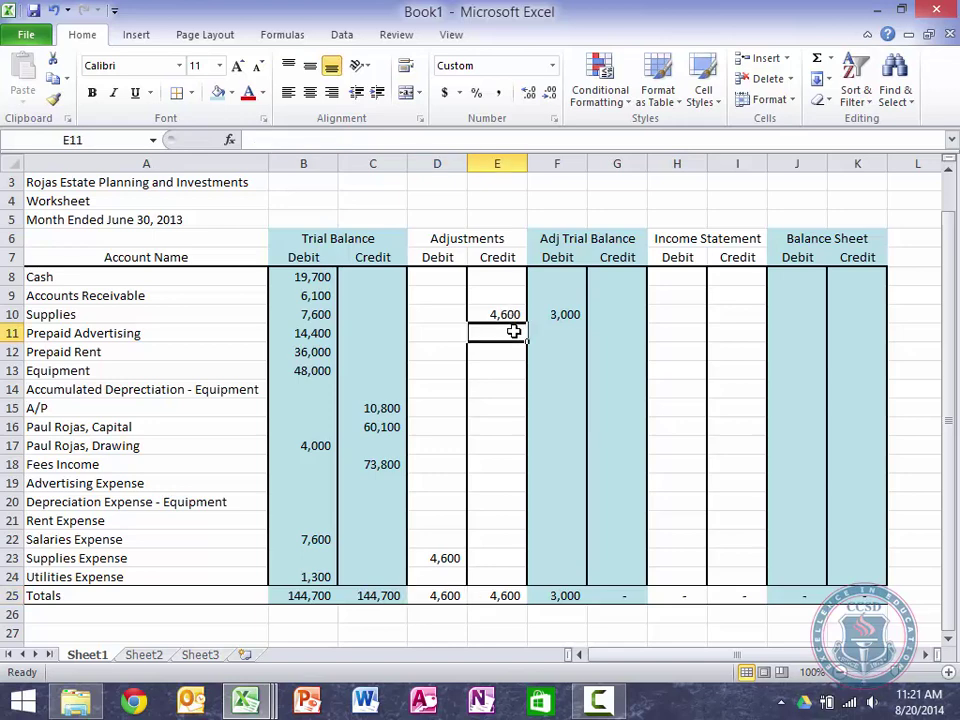
pyautogui.write('=')
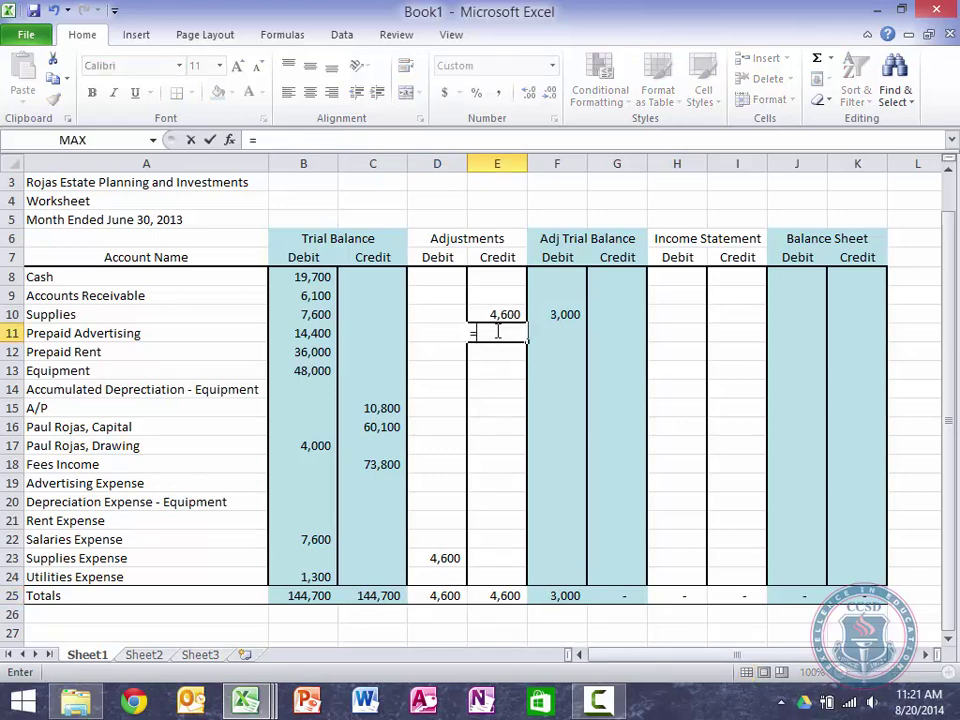
pyautogui.click(303, 333)
pyautogui.write('/4')
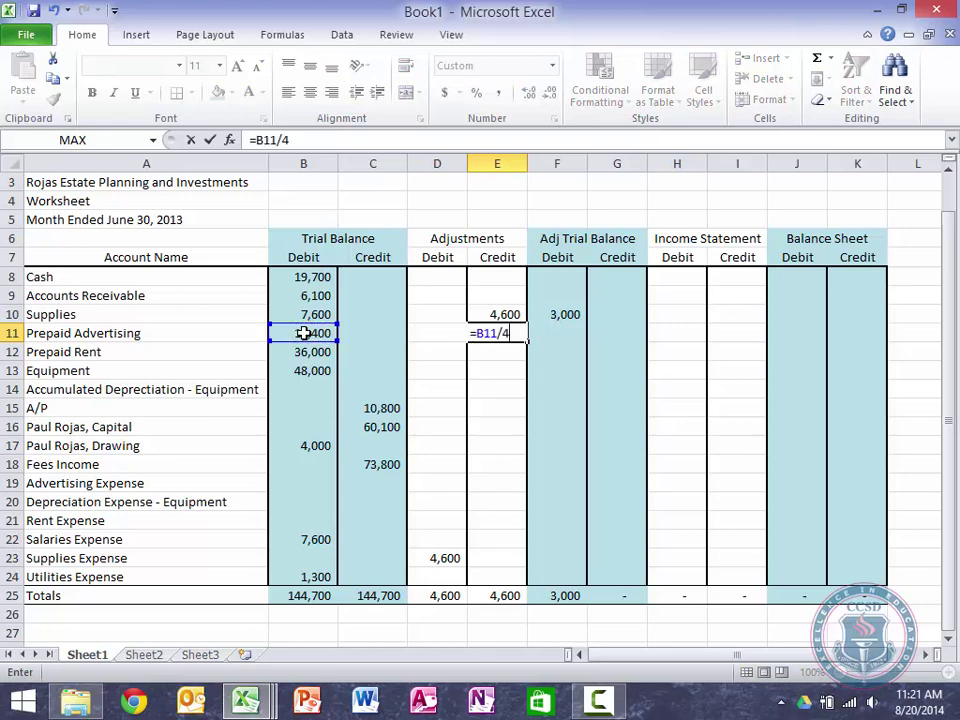
pyautogui.press('Return')
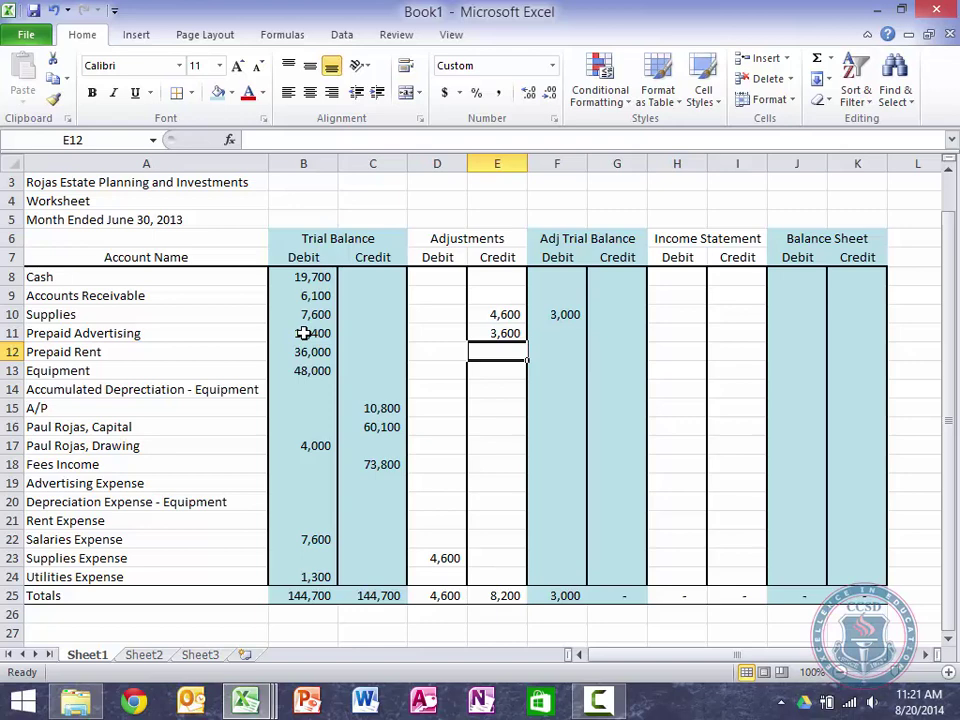
# Enter a reference to E11 in D19 as the Advertising Expense debit adjustment
pyautogui.click(950, 673)
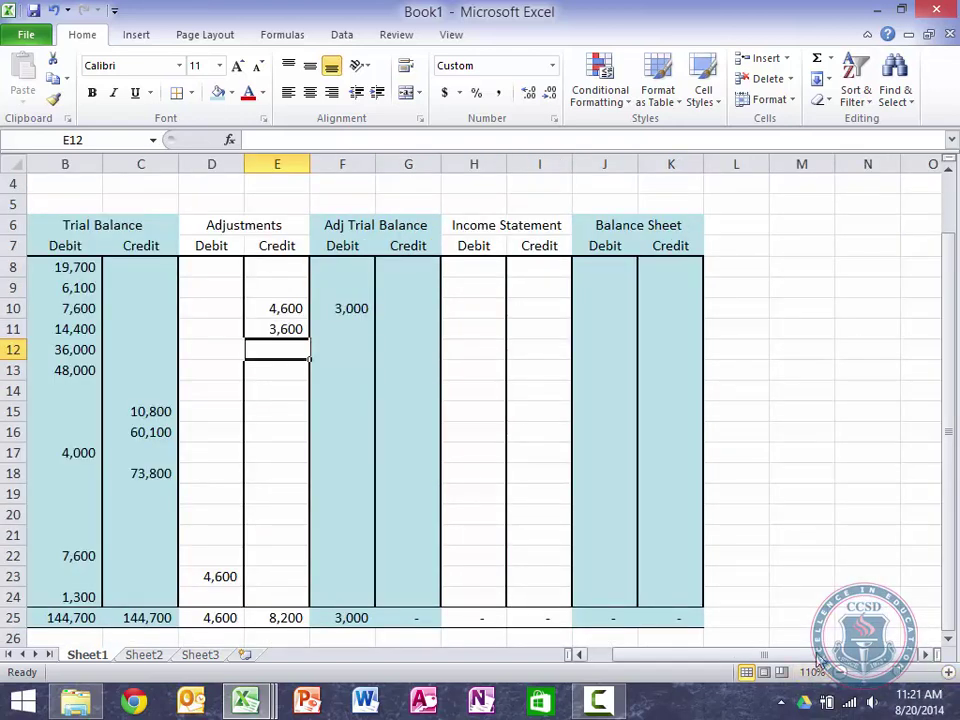
pyautogui.moveTo(805, 655); pyautogui.dragTo(775, 655)
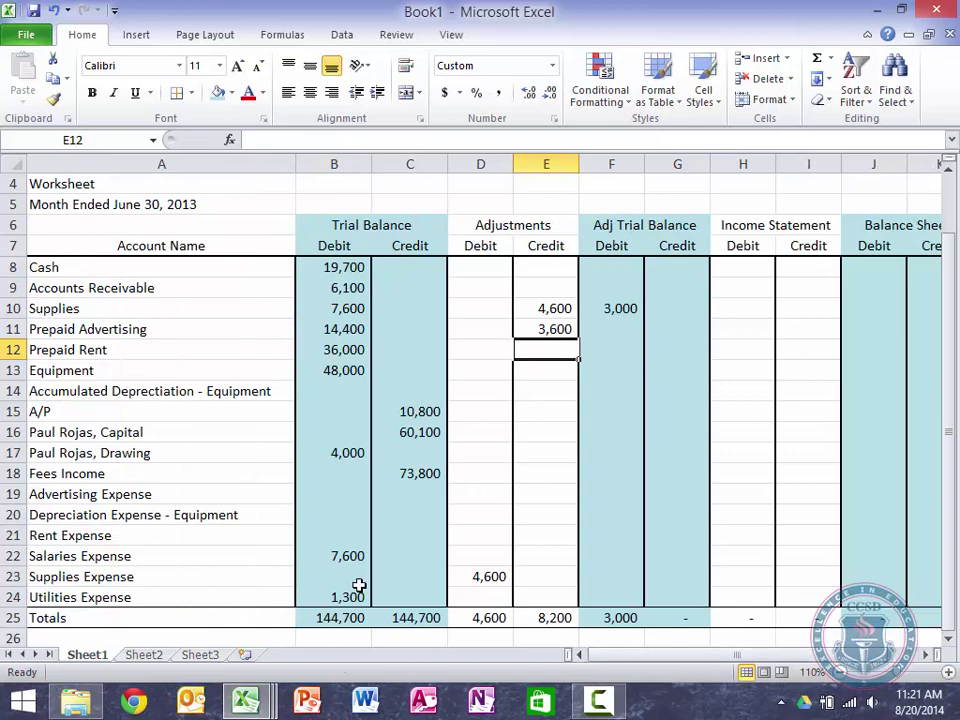
pyautogui.click(465, 498)
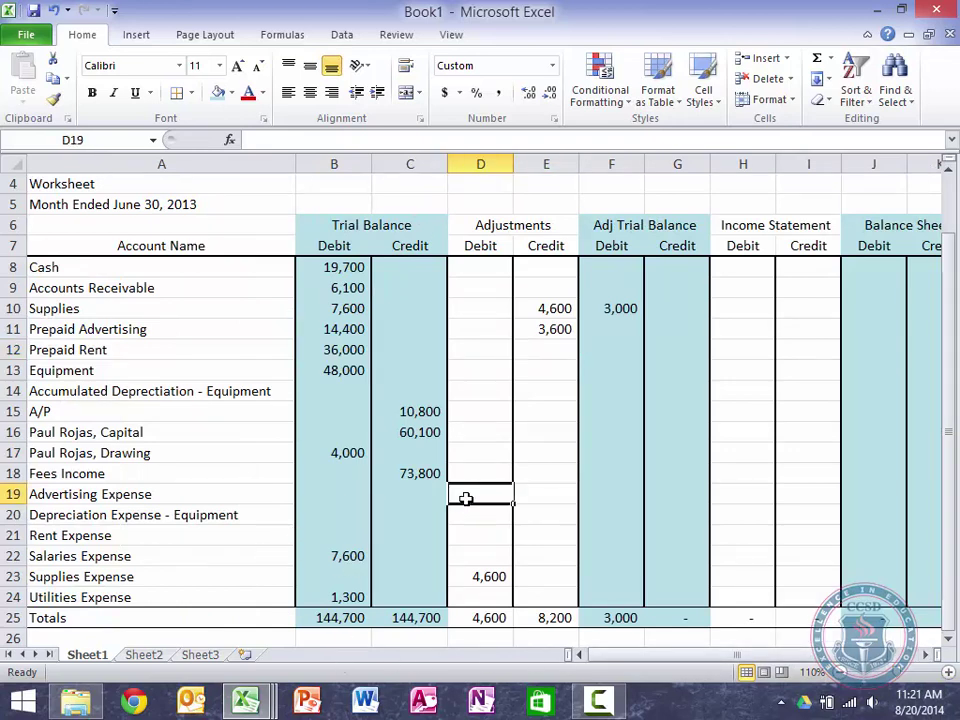
pyautogui.write('=')
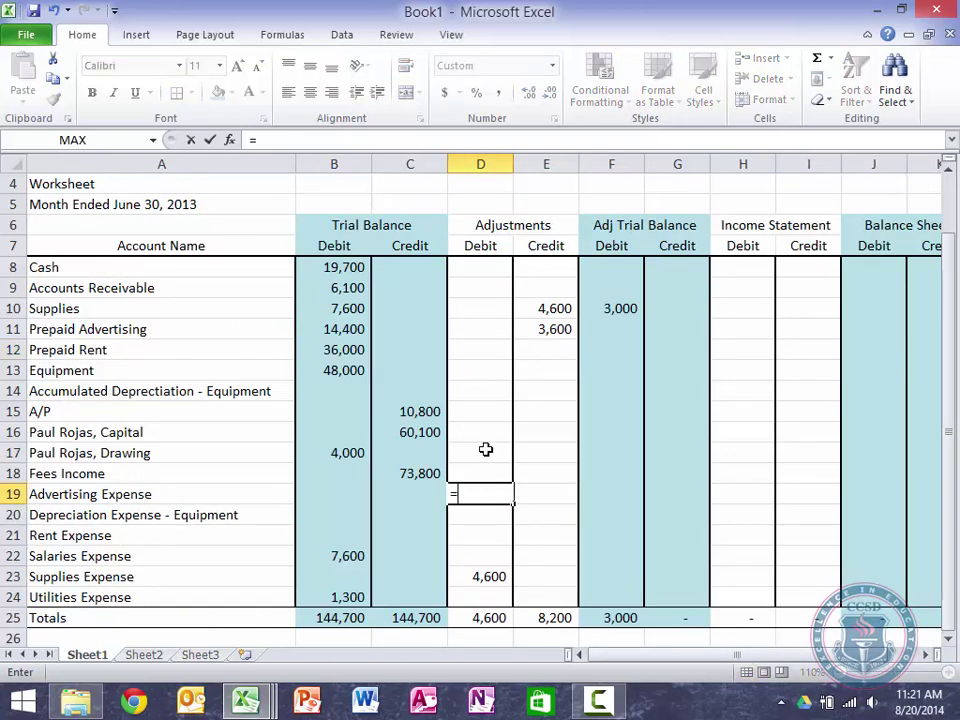
pyautogui.click(566, 328)
pyautogui.press('Return')
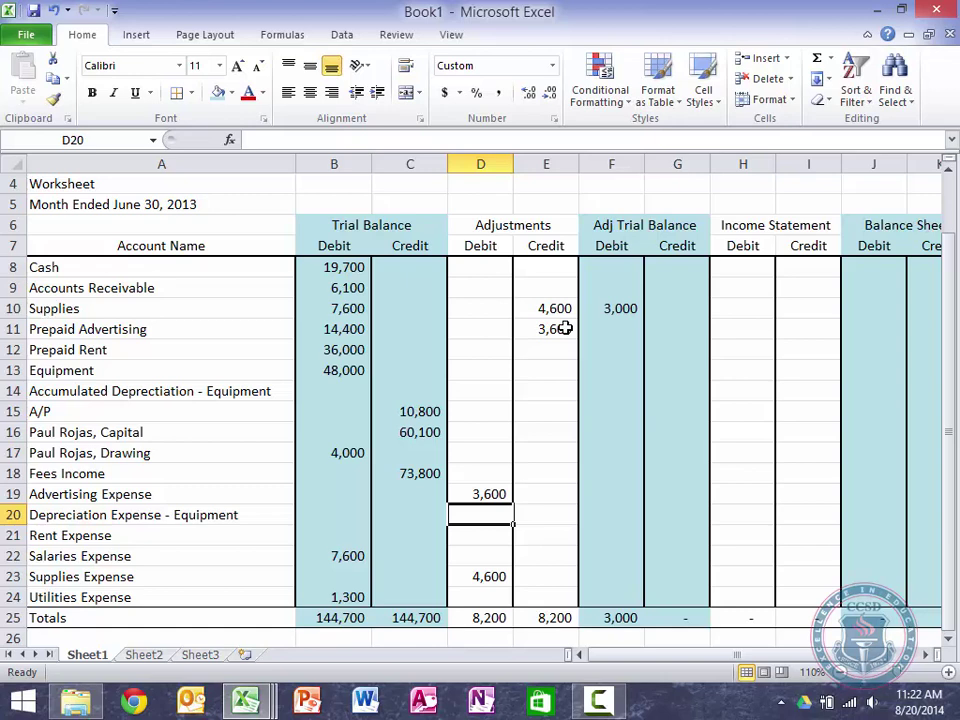
# Enter 3000 in E12 as the Prepaid Rent credit adjustment
pyautogui.click(565, 328)
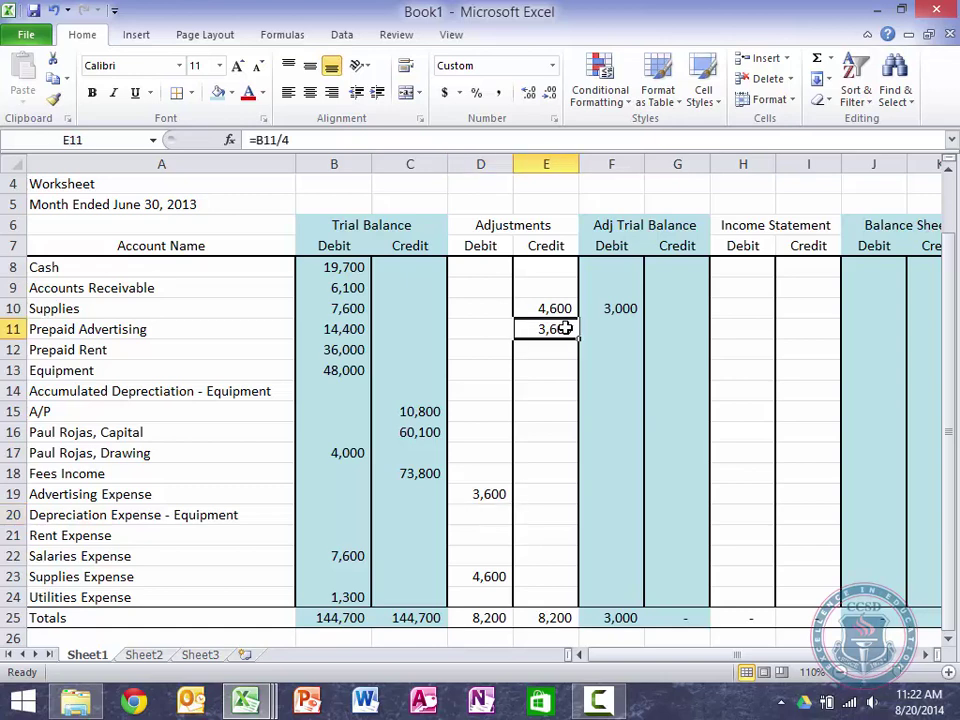
pyautogui.press('Left')
pyautogui.press('Right')
pyautogui.press('Left')
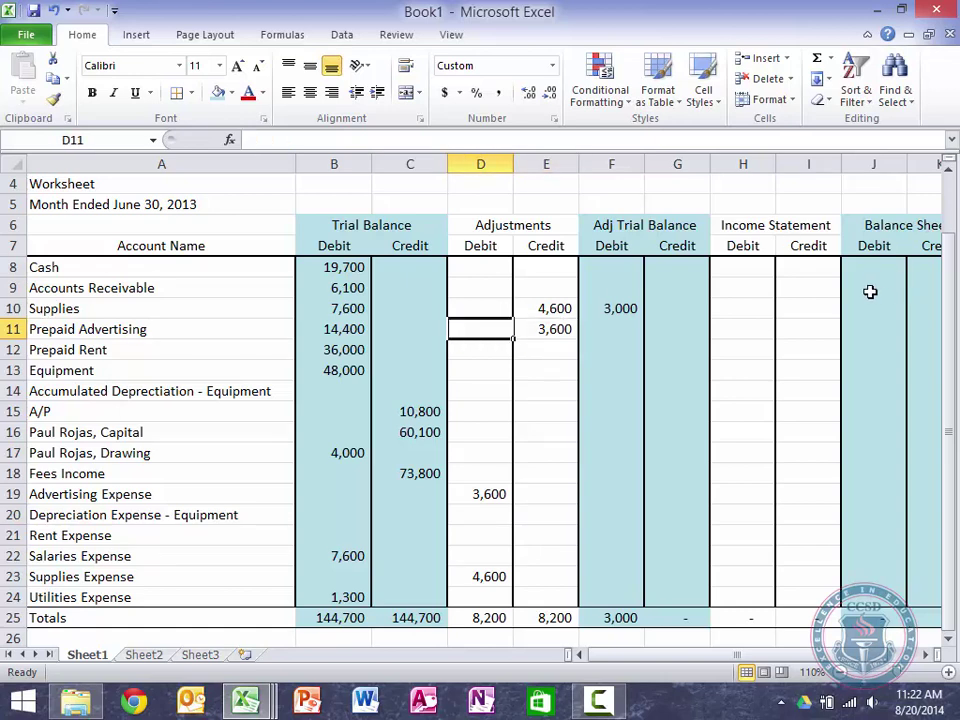
pyautogui.press('Down')
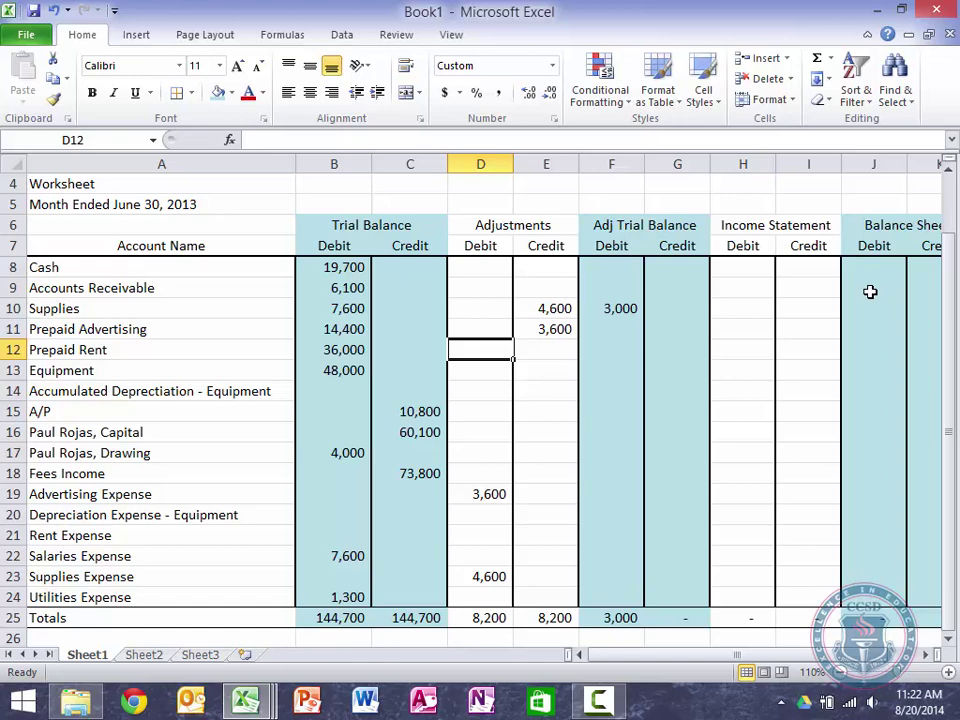
pyautogui.press('Right')
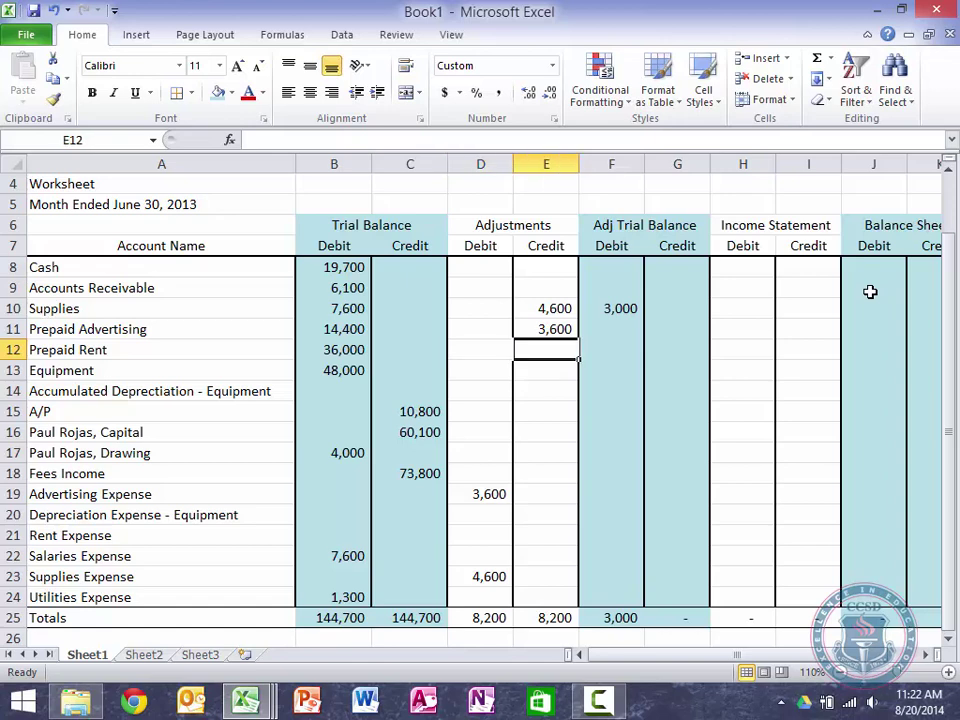
pyautogui.write('3000')
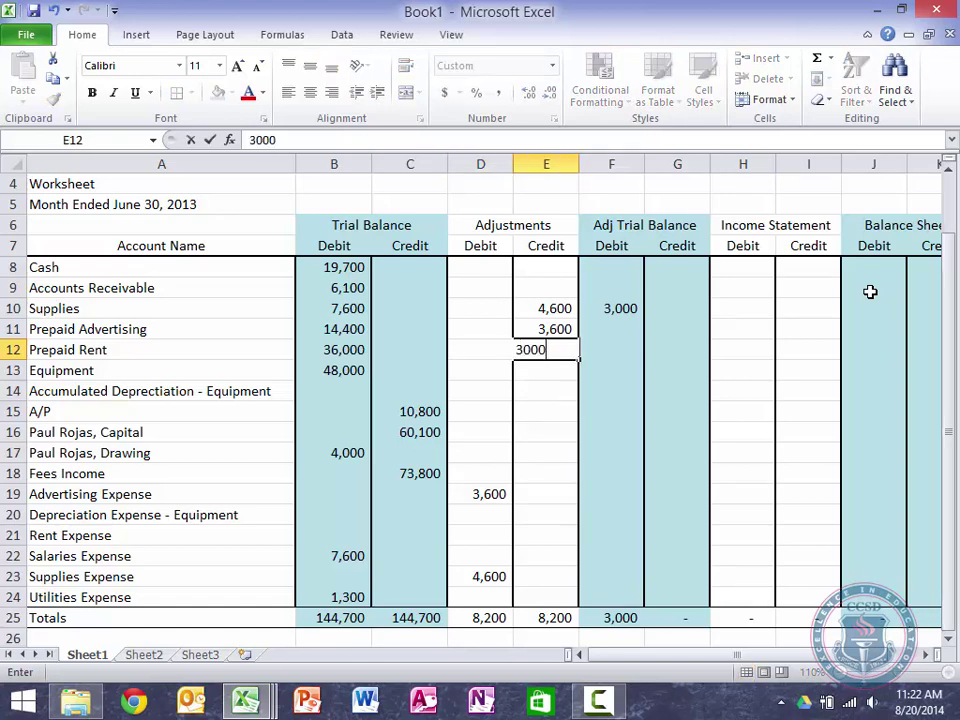
pyautogui.press('Return')
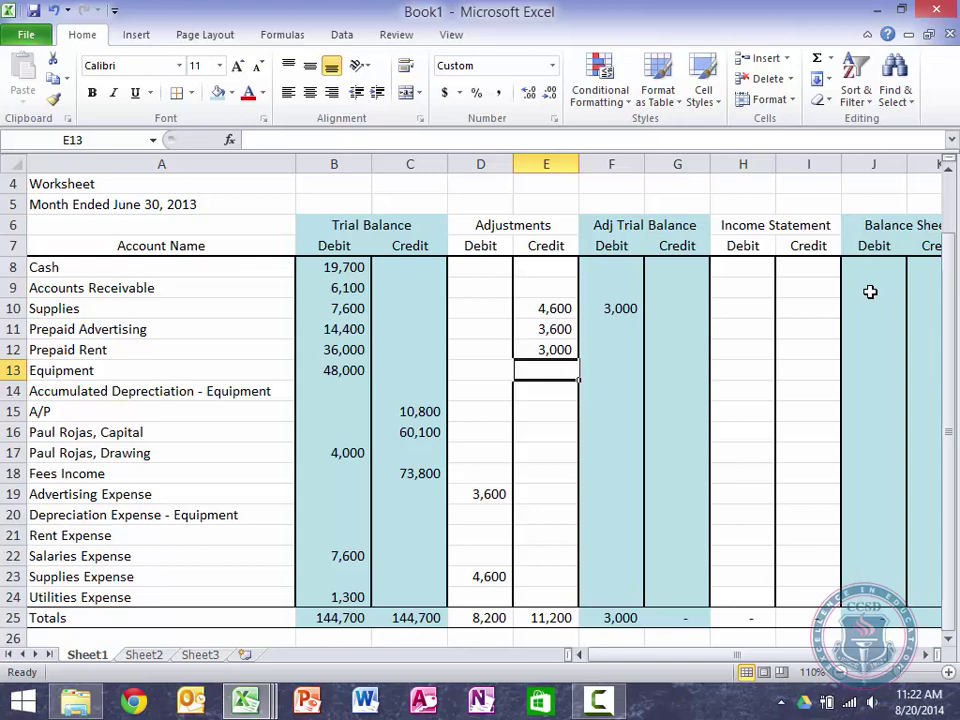
pyautogui.press('Left')
pyautogui.press('Left')
pyautogui.press('Down')
pyautogui.press('Down')
pyautogui.press('Right')
pyautogui.press('Down')
pyautogui.press('Down')
pyautogui.press('Up')
pyautogui.press('Up')
pyautogui.press('Up')
pyautogui.press('Up')
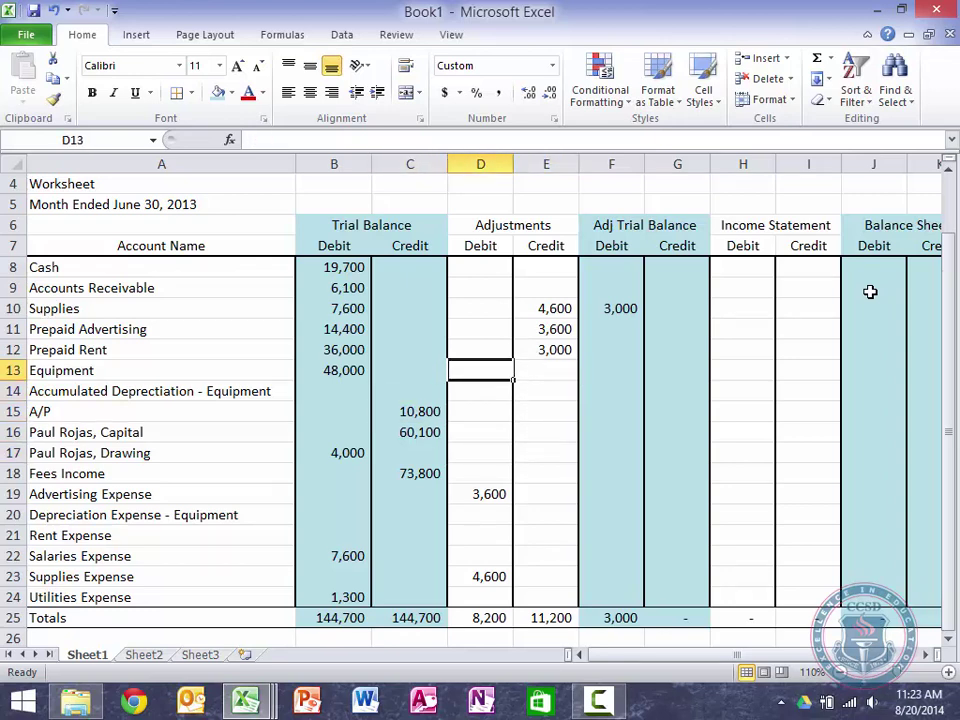
pyautogui.press('Down')
pyautogui.press('Down')
pyautogui.press('Down')
pyautogui.press('Up')
pyautogui.press('Up')
pyautogui.press('Up')
pyautogui.press('Up')
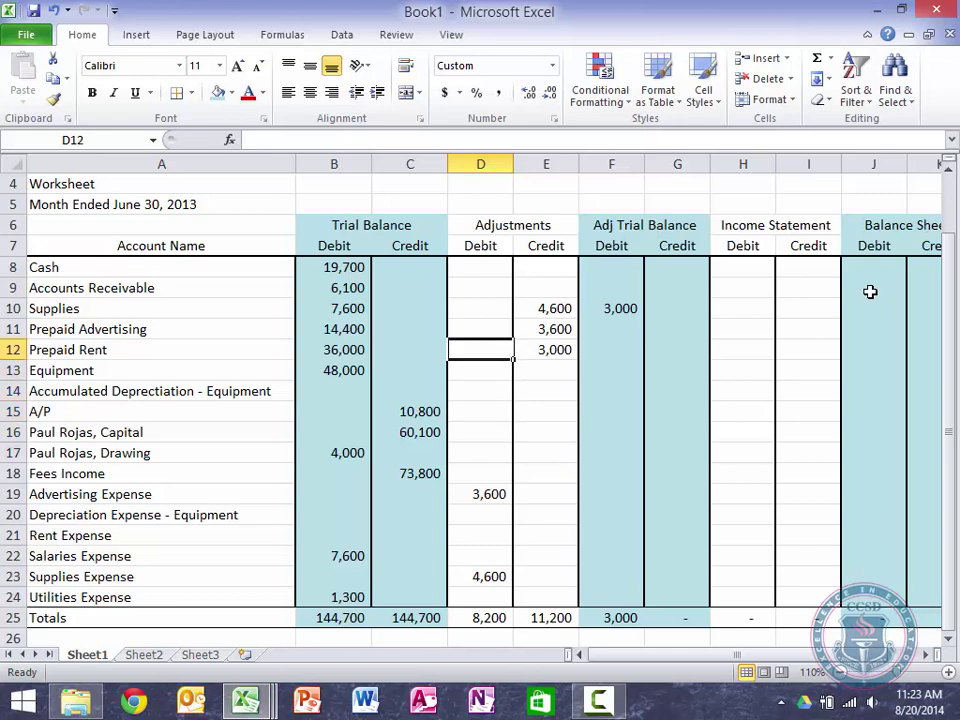
# Enter a reference to E12 in D21 as the Rent Expense debit adjustment
pyautogui.press('Down')
pyautogui.press('Down')
pyautogui.press('Down')
pyautogui.press('Down')
pyautogui.press('Down')
pyautogui.press('Down')
pyautogui.press('Down')
pyautogui.press('Down')
pyautogui.press('Down')
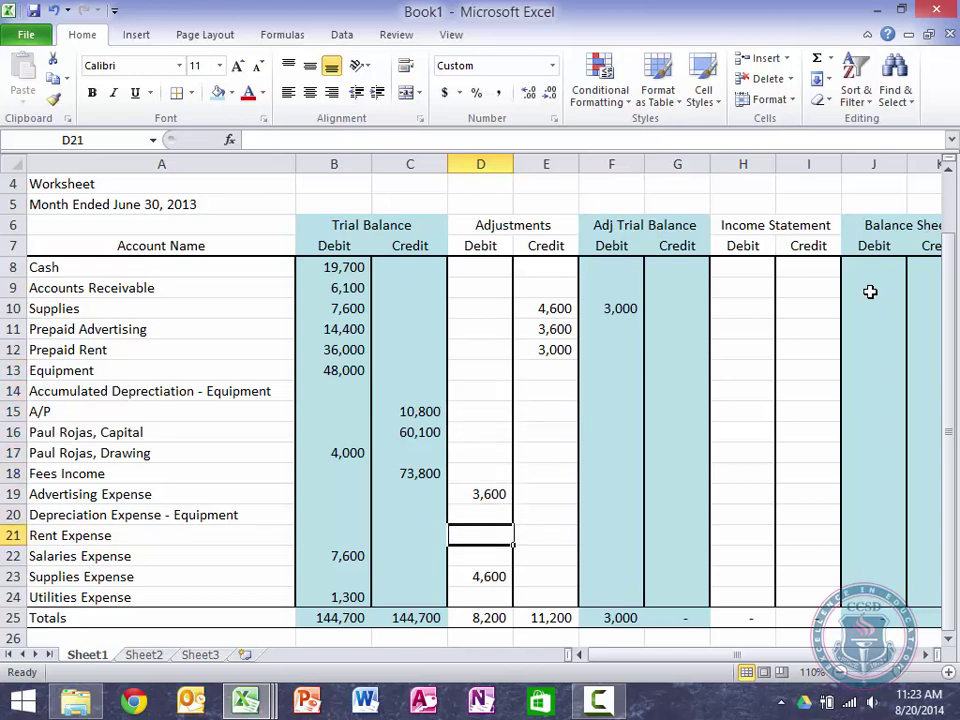
pyautogui.write('=')
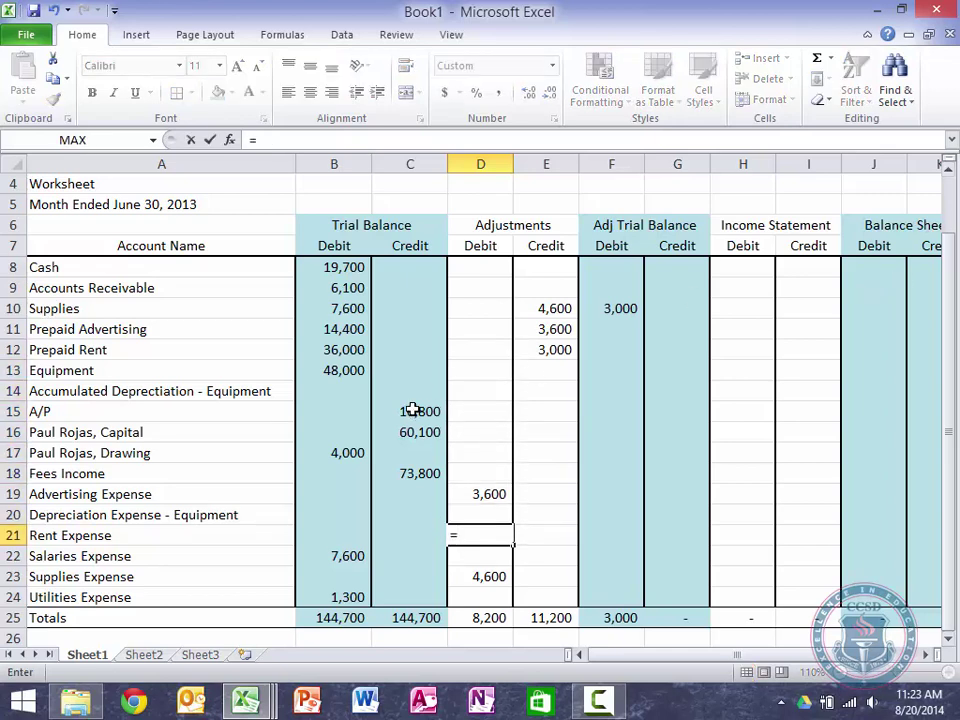
pyautogui.click(554, 349)
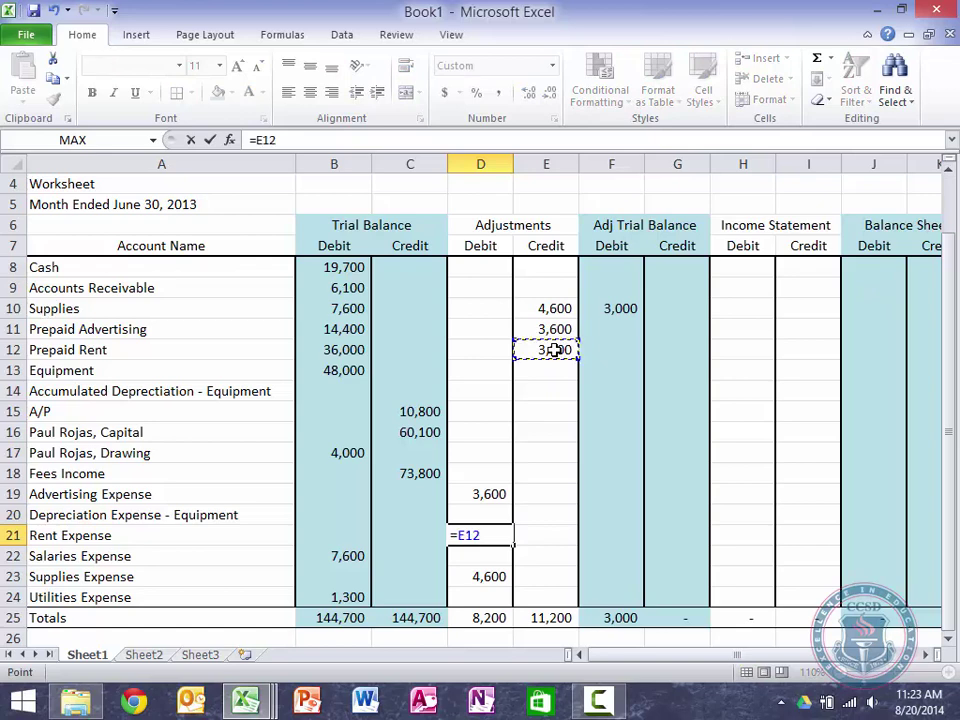
pyautogui.press('Return')
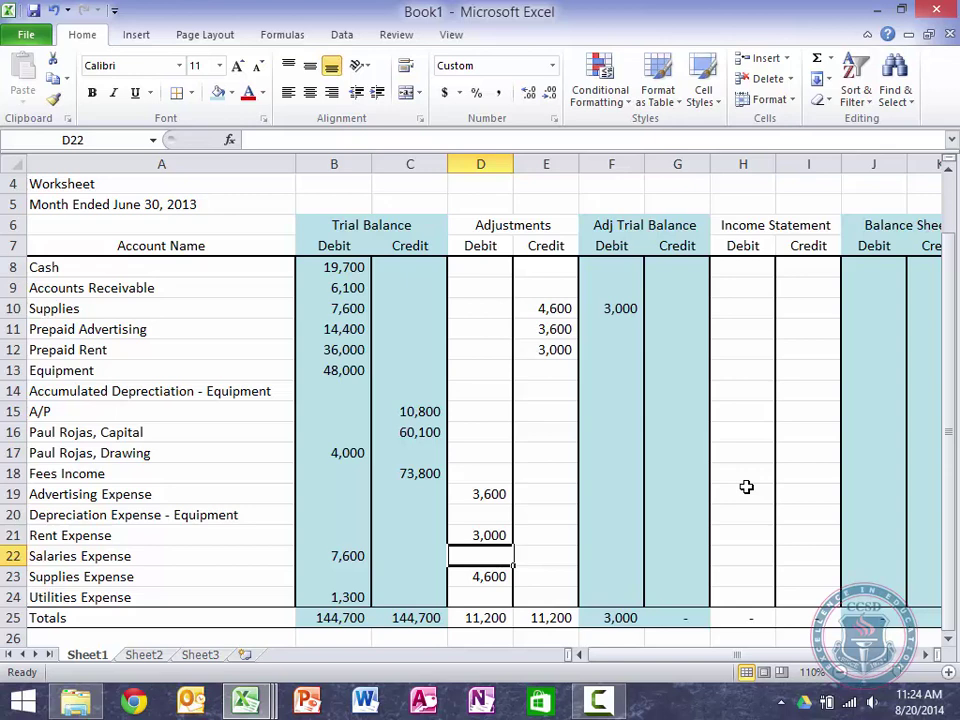
# Enter the formula =(B13-0)/60 in E14 as the credit adjustment for the equipment's accumulated depreciation
pyautogui.press('Up')
pyautogui.press('Up')
pyautogui.press('Right')
pyautogui.press('Up')
pyautogui.press('Up')
pyautogui.press('Up')
pyautogui.press('Up')
pyautogui.press('Up')
pyautogui.press('Up')
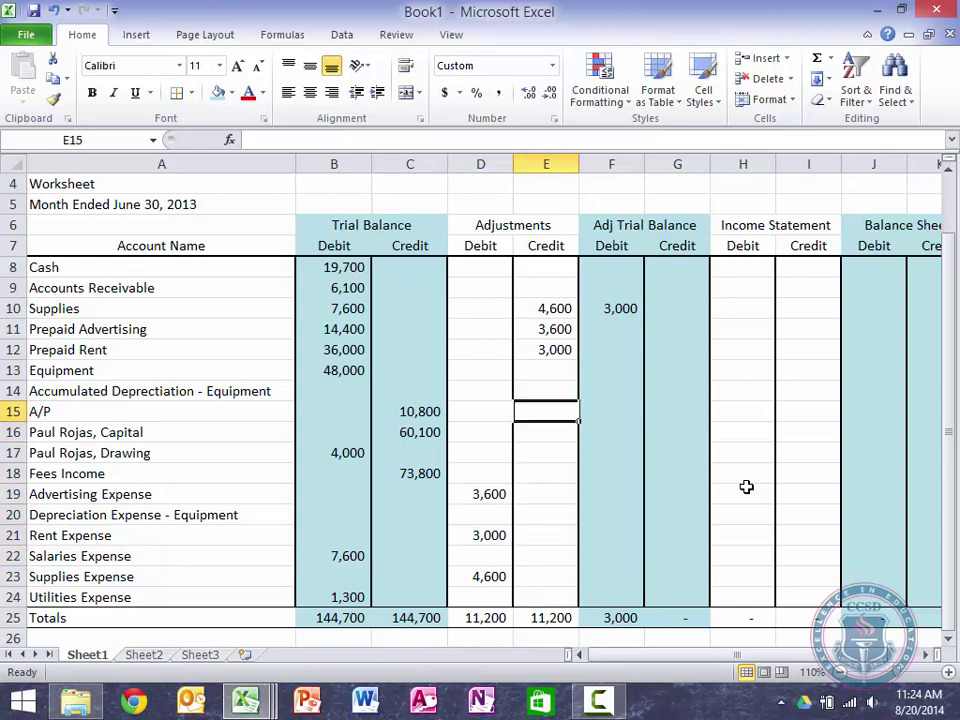
pyautogui.press('Up')
pyautogui.press('Down')
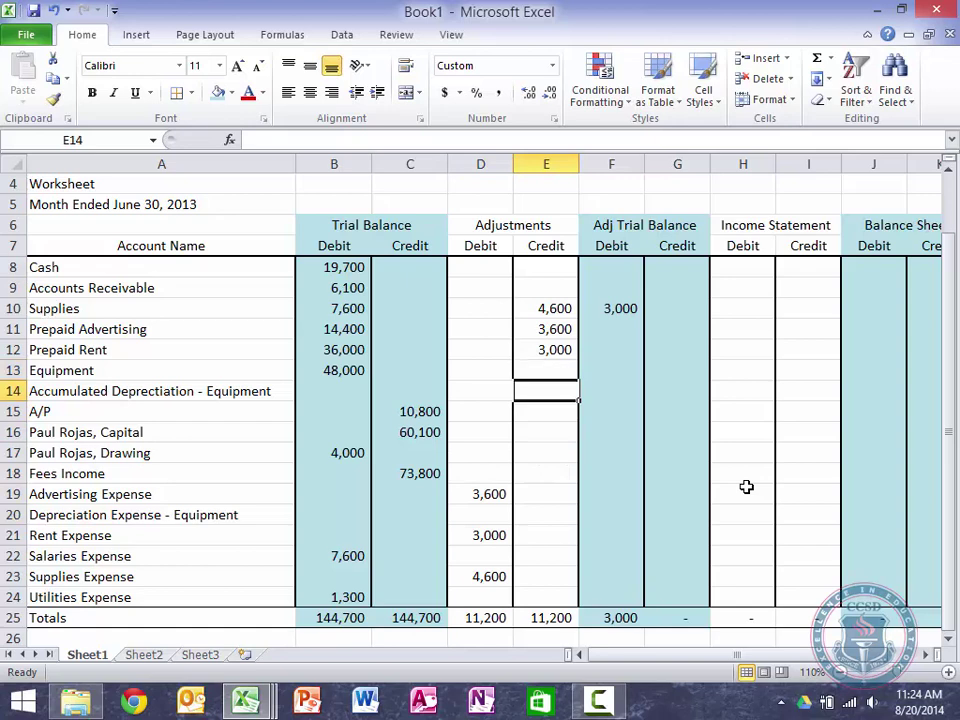
pyautogui.write('=')
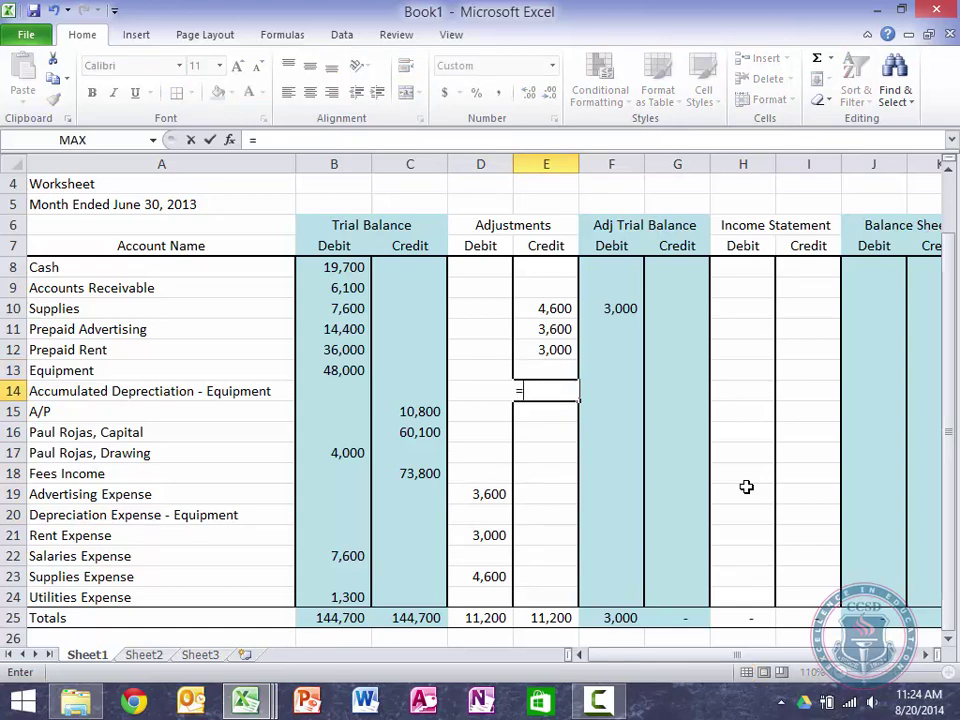
pyautogui.click(344, 372)
pyautogui.write('-')
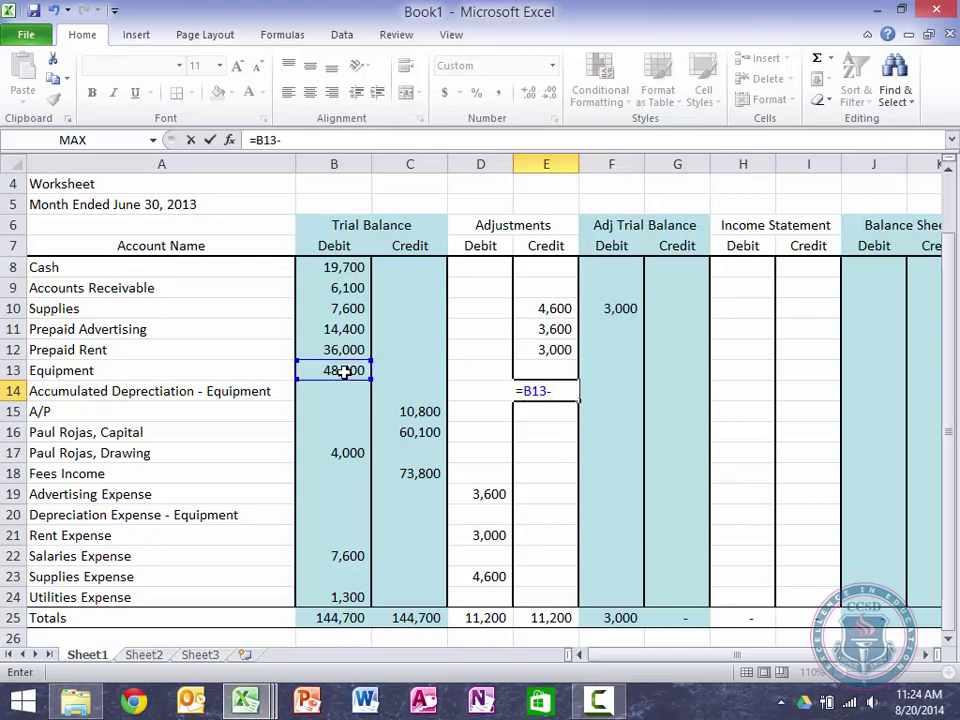
pyautogui.write('0)')
pyautogui.press('F2')
pyautogui.press('Left')
pyautogui.press('Left')
pyautogui.press('Left')
pyautogui.press('Left')
pyautogui.press('Left')
pyautogui.press('Left')
pyautogui.write('(')
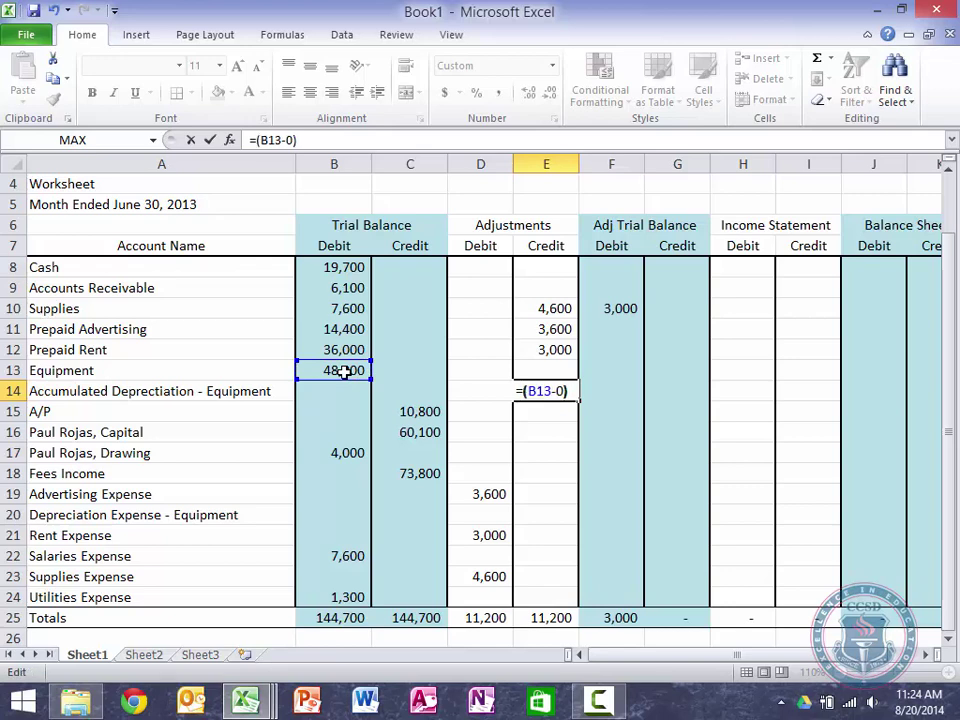
pyautogui.press('Right')
pyautogui.press('Right')
pyautogui.press('Right')
pyautogui.press('Right')
pyautogui.press('Right')
pyautogui.press('Right')
pyautogui.write('/')
pyautogui.write('60')
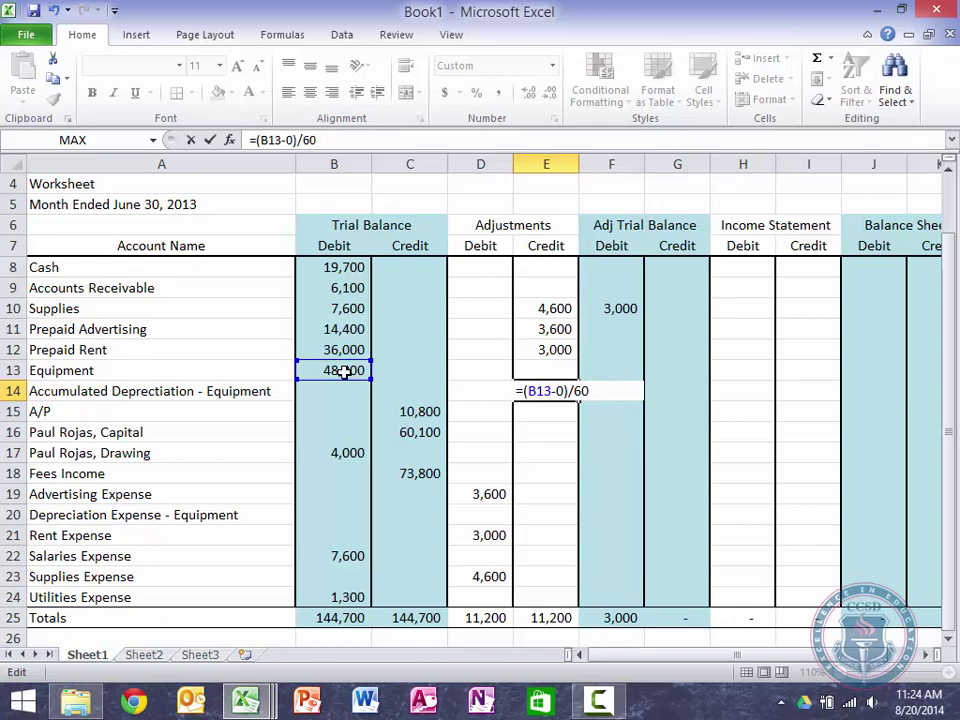
pyautogui.press('Return')
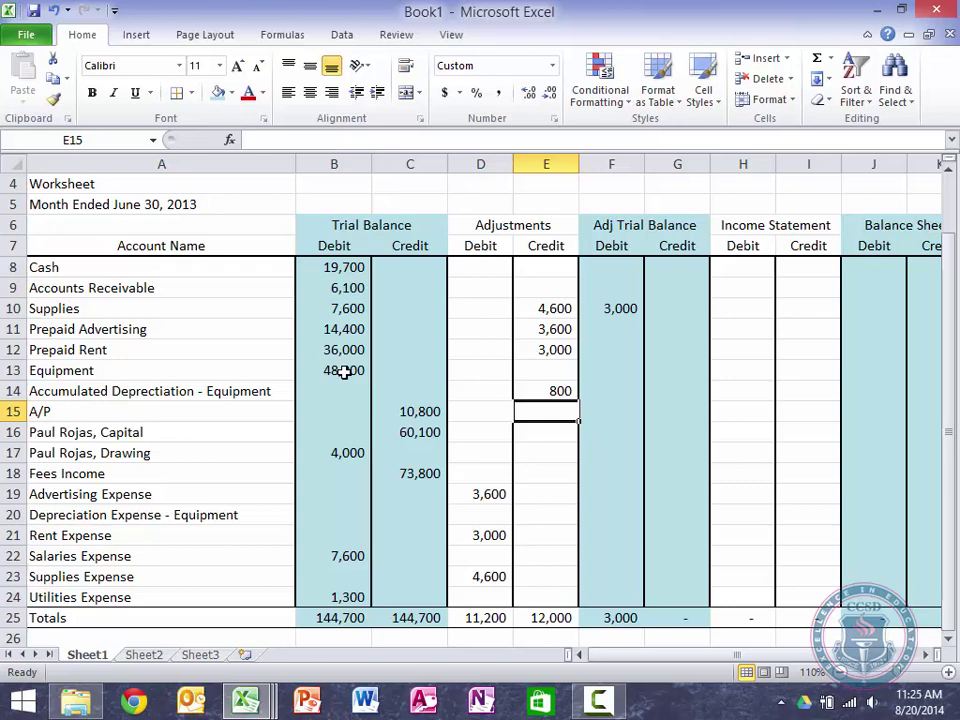
# Enter a reference to E14 in D20 as the debit adjustment for equipment depreciation expense
pyautogui.press('Up')
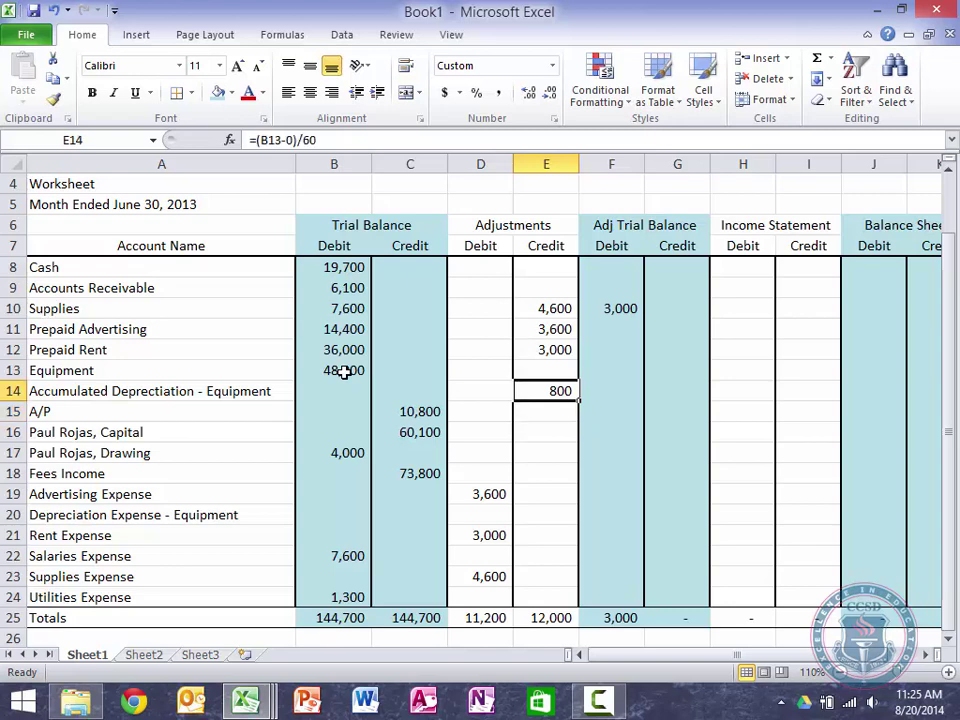
pyautogui.press('Right')
pyautogui.press('Left')
pyautogui.press('Left')
pyautogui.press('Right')
pyautogui.press('Down')
pyautogui.press('Down')
pyautogui.press('Down')
pyautogui.press('Down')
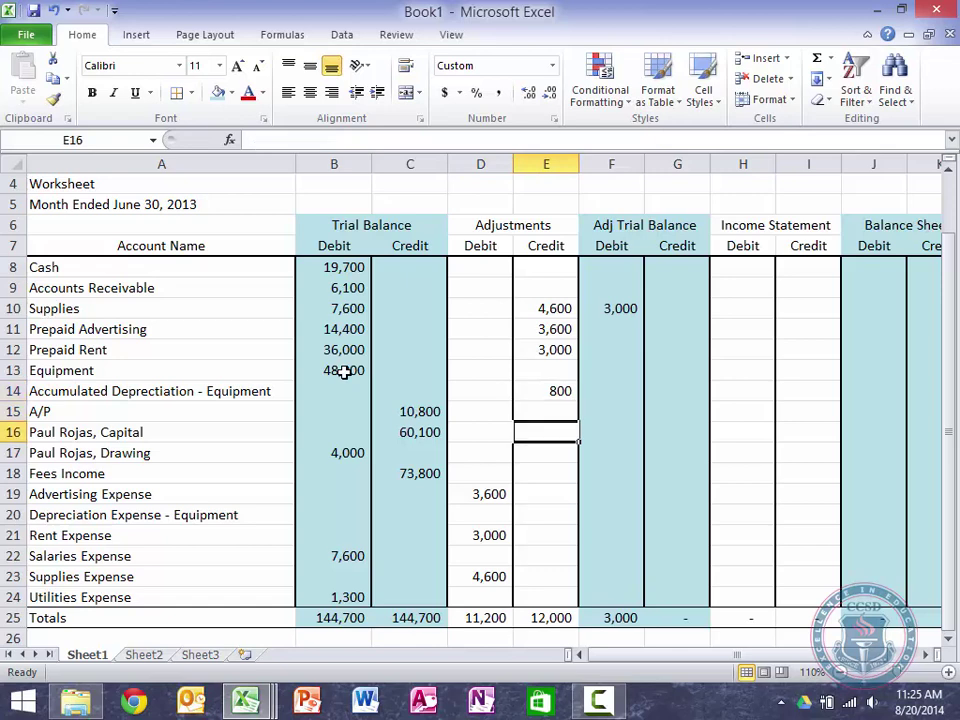
pyautogui.press('Down')
pyautogui.press('Down')
pyautogui.press('Left')
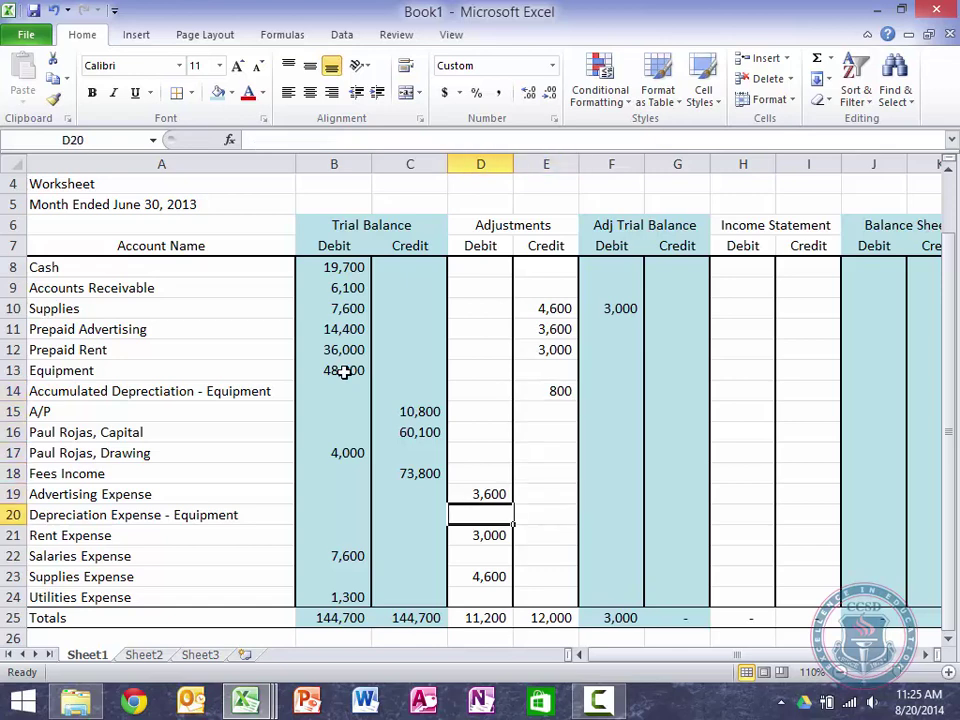
pyautogui.write('=')
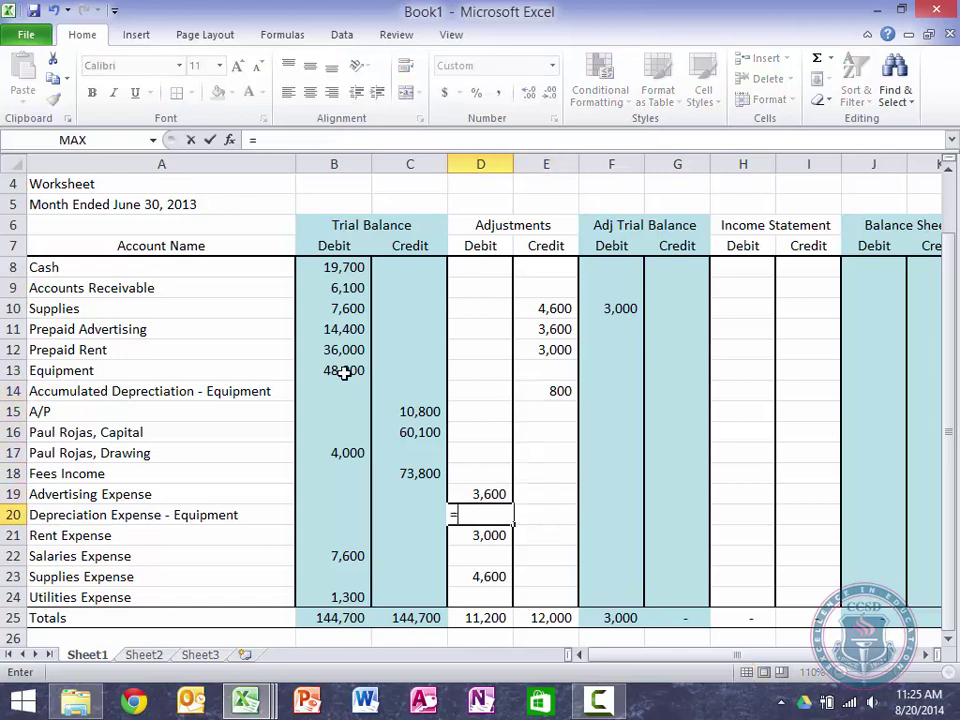
pyautogui.click(556, 390)
pyautogui.press('Return')
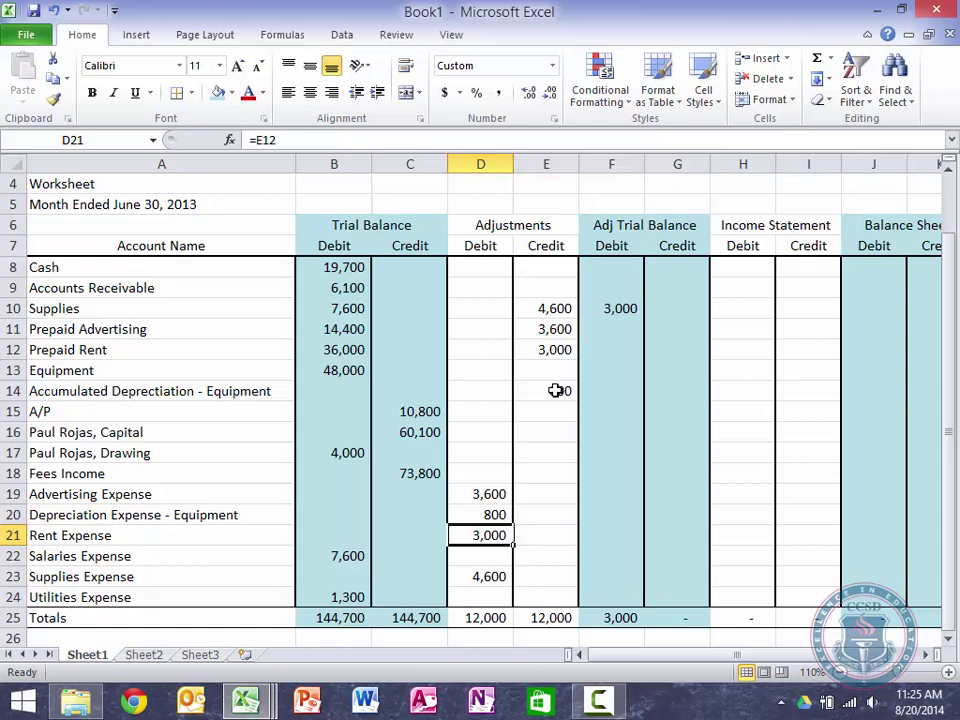
# Enter the formula =B8+D8-E8 in F8 as Cash's adjusted trial balance debit
pyautogui.press('Up')
pyautogui.press('Up')
pyautogui.press('Right')
pyautogui.press('Up')
pyautogui.press('Up')
pyautogui.press('Up')
pyautogui.press('Up')
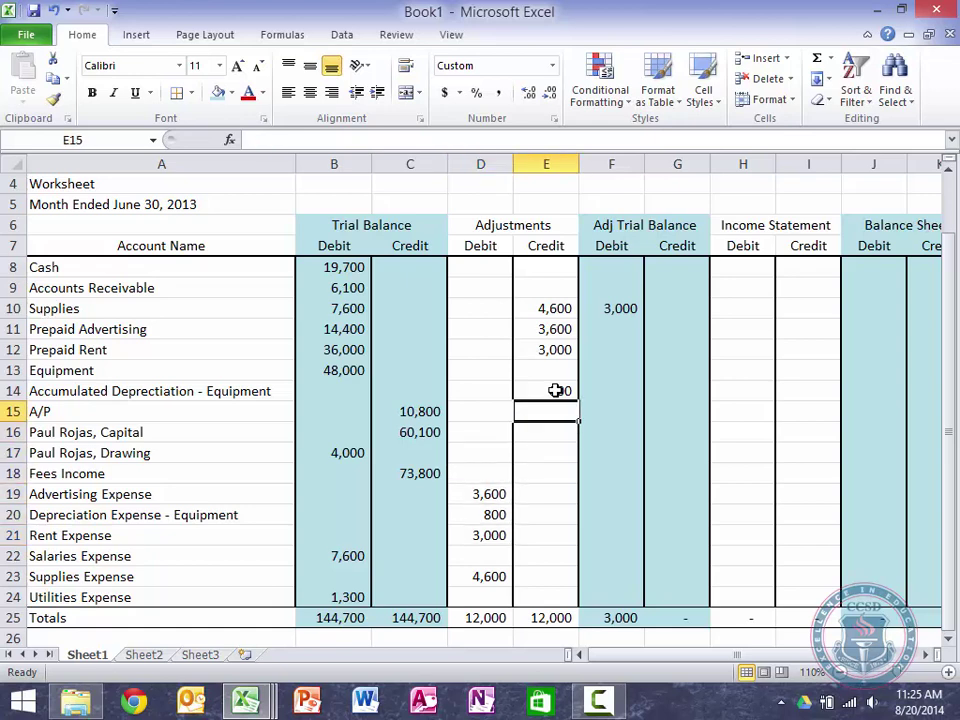
pyautogui.press('Up')
pyautogui.press('Up')
pyautogui.press('Up')
pyautogui.press('Up')
pyautogui.press('Up')
pyautogui.press('Right')
pyautogui.press('Up')
pyautogui.press('Up')
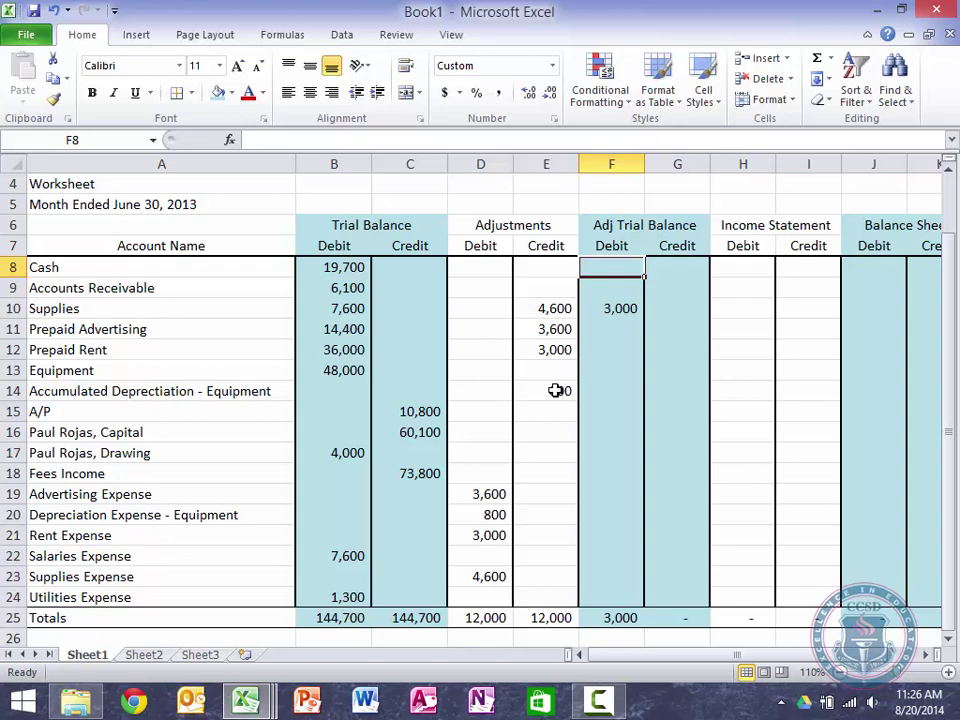
pyautogui.write('=')
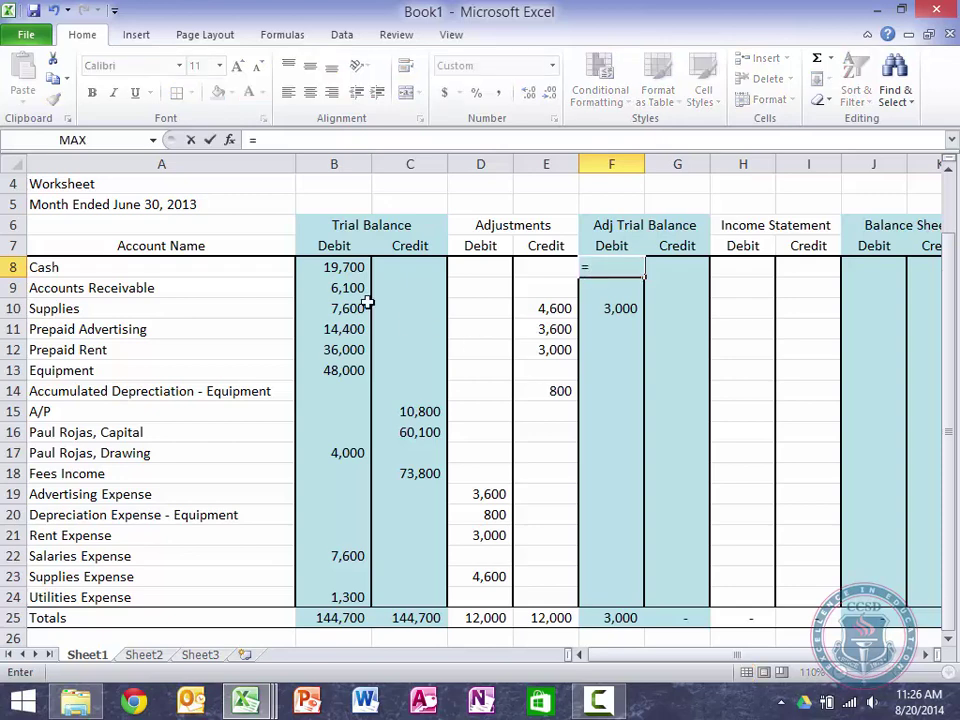
pyautogui.click(331, 267)
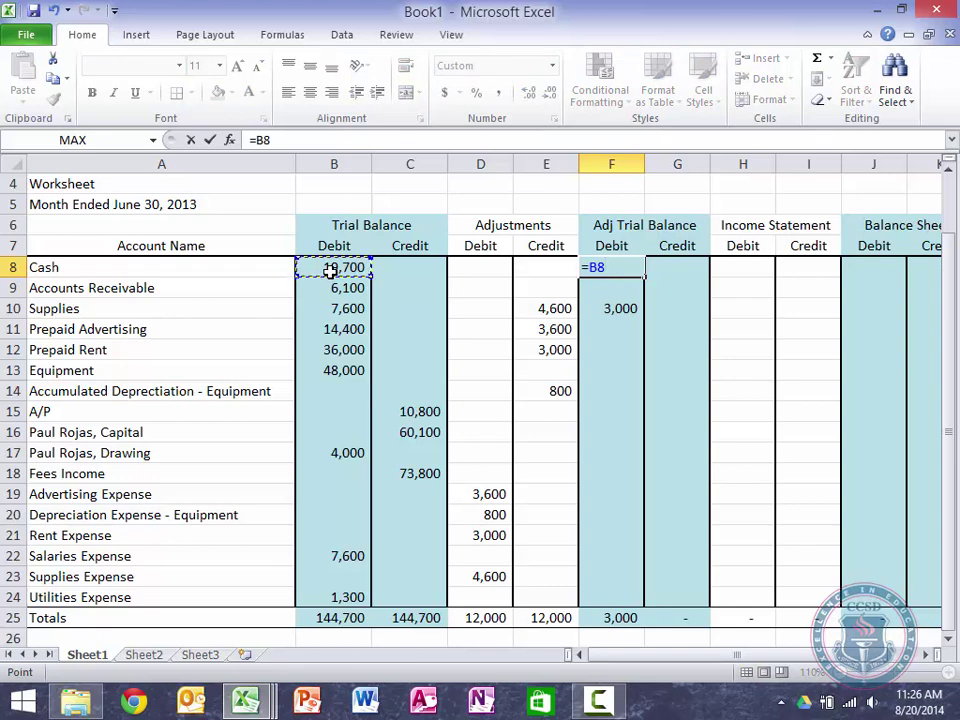
pyautogui.write('+')
pyautogui.click(470, 271)
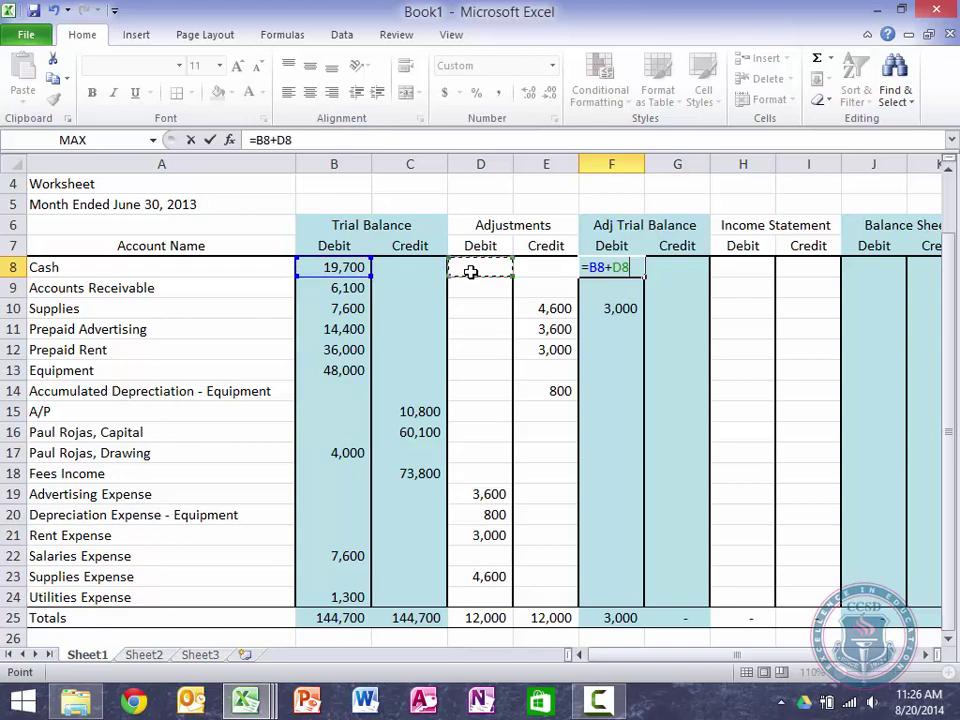
pyautogui.write('-')
pyautogui.click(528, 271)
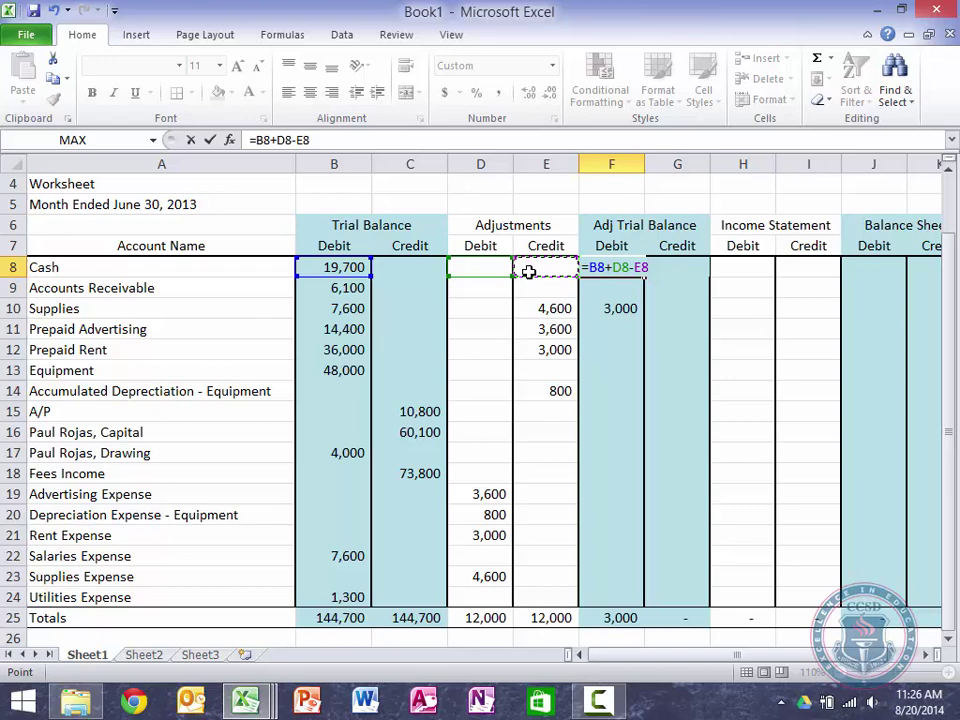
pyautogui.press('Return')
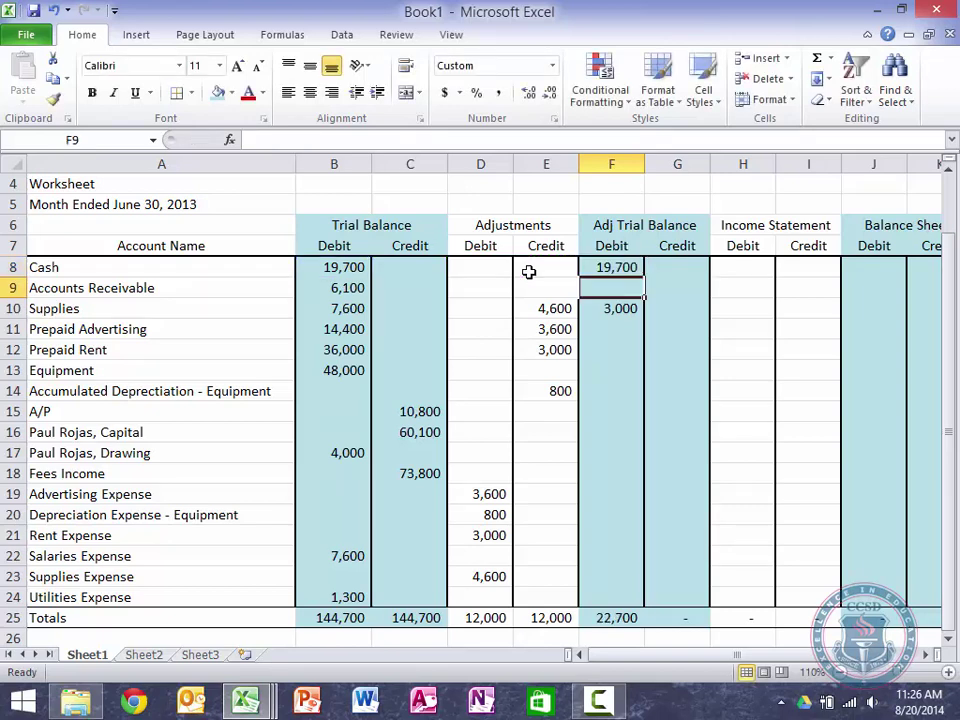
pyautogui.press('Up')
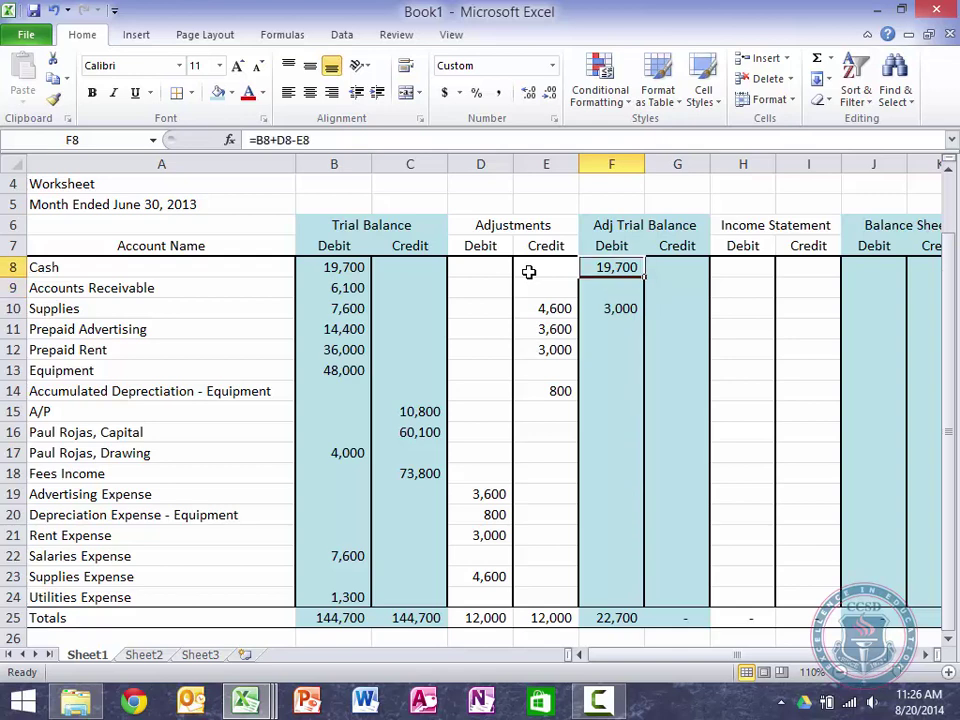
# Enter the formula =B9+D9-E9 in F9 as the Accounts Receivable adjusted trial balance debit
pyautogui.click(616, 287)
pyautogui.write('=')
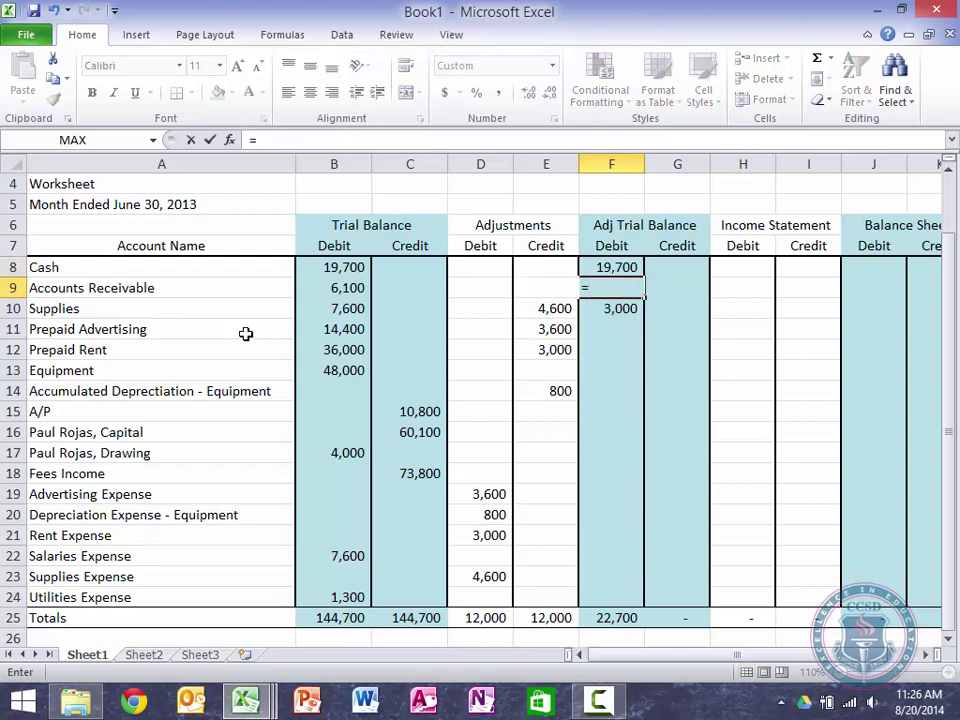
pyautogui.click(332, 289)
pyautogui.write('+')
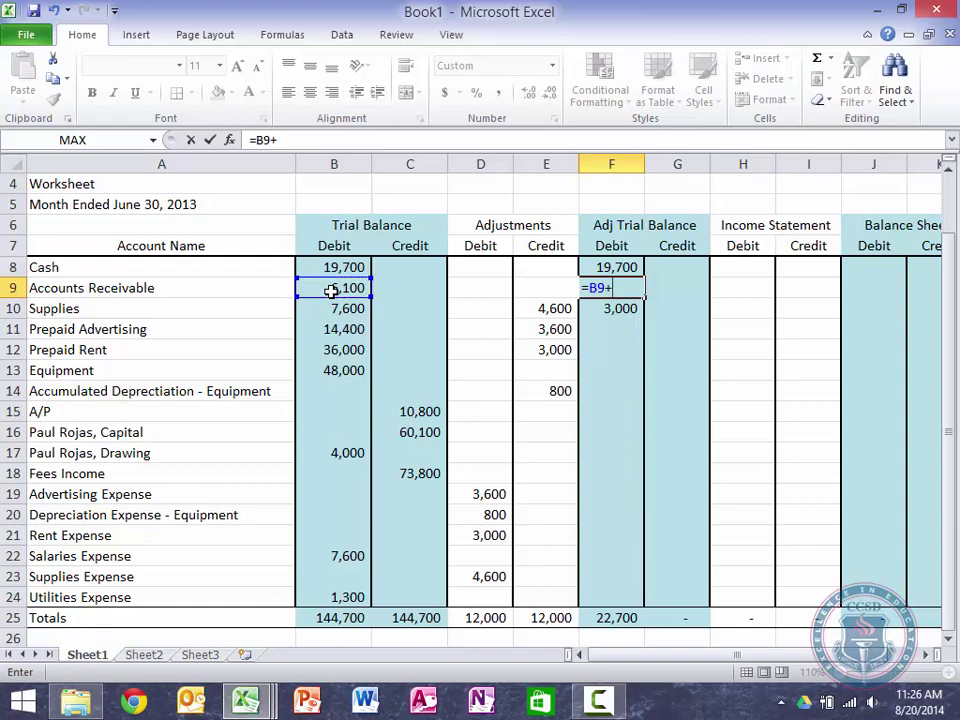
pyautogui.click(497, 289)
pyautogui.write('-')
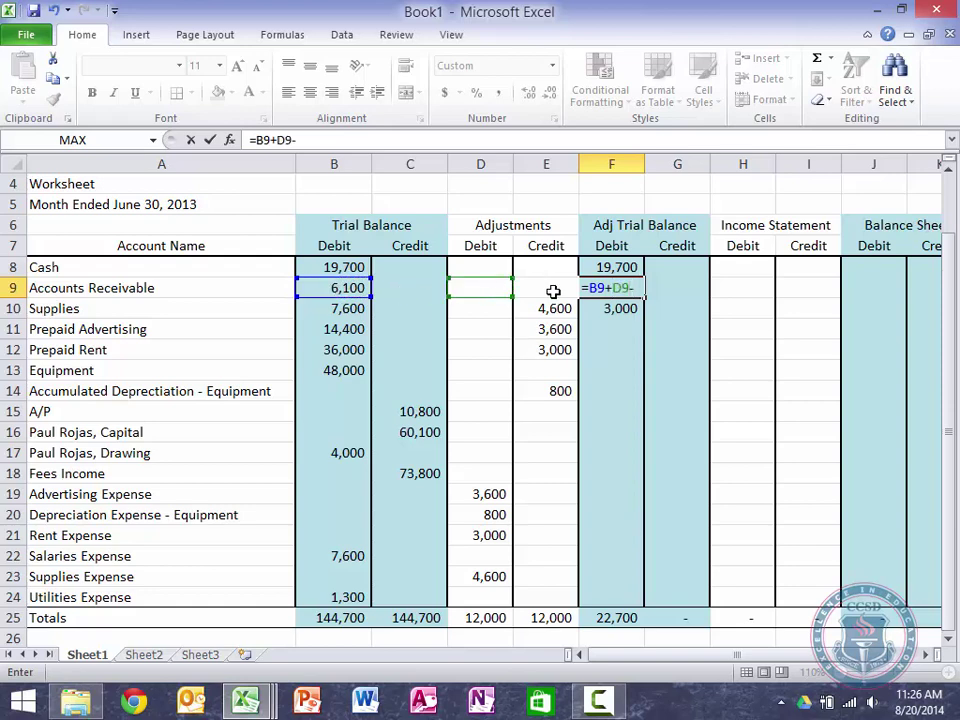
pyautogui.click(553, 290)
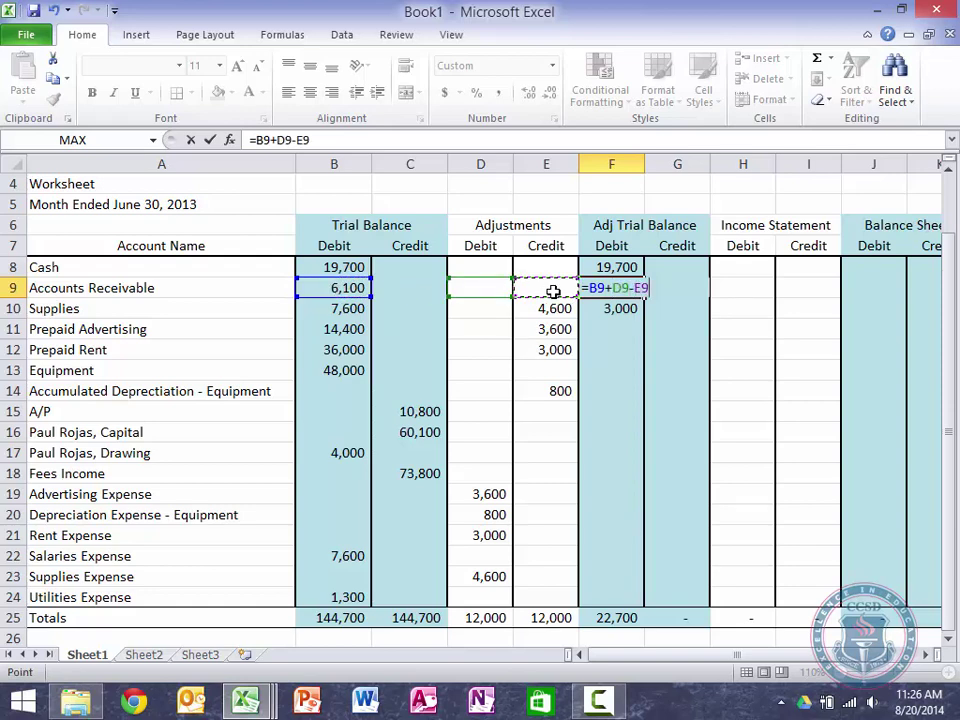
pyautogui.press('Return')
# Try to fill the adjusted debit formula from F9 down through Equipment in F13
pyautogui.click(634, 288)
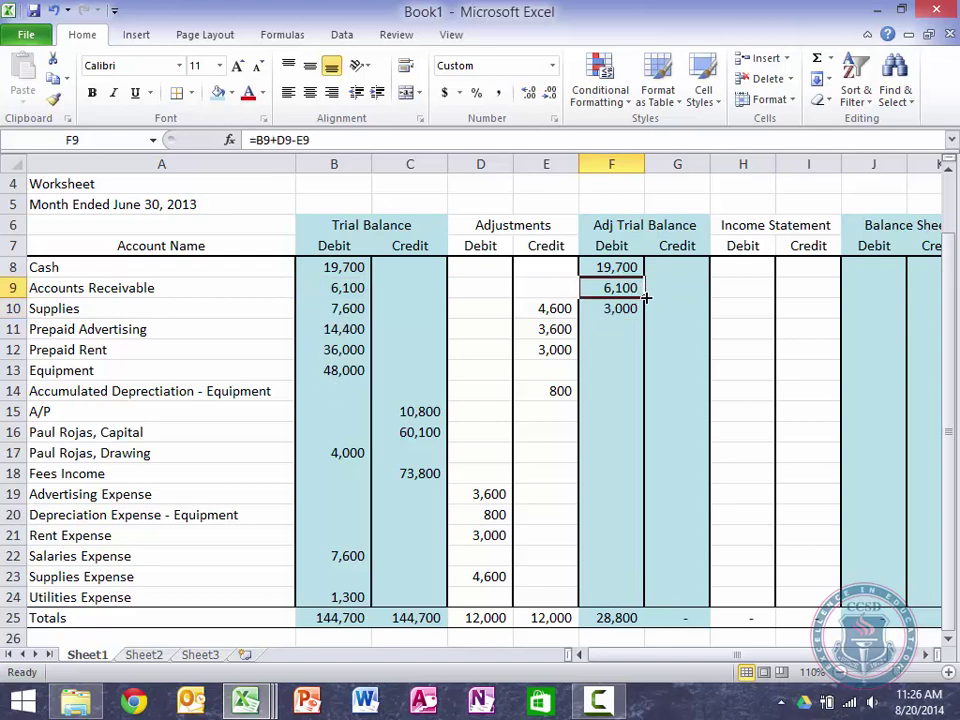
pyautogui.moveTo(644, 298); pyautogui.dragTo(630, 375)
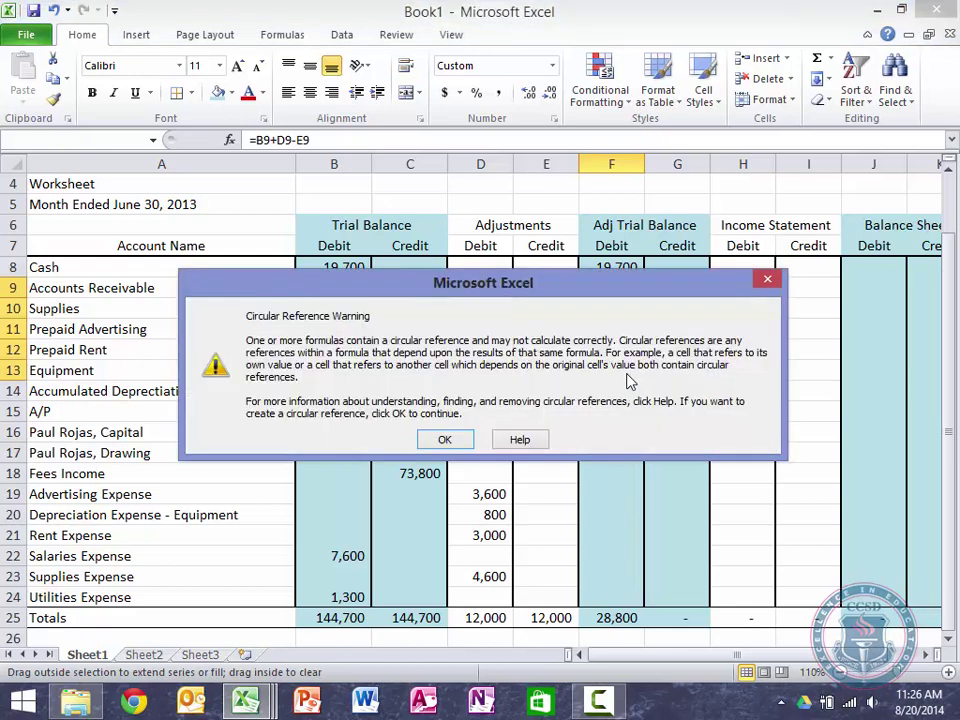
pyautogui.click(446, 438)
pyautogui.click(622, 329)
# Replace the Supplies adjusted debit formula in F10 with the value 3000
pyautogui.click(614, 310)
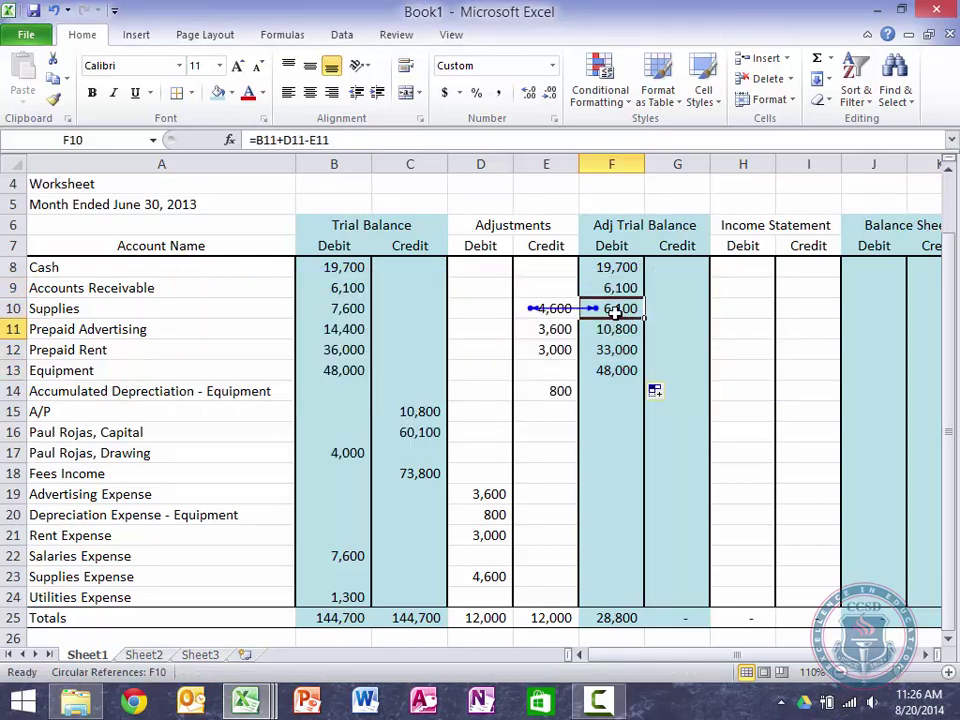
pyautogui.write('3000')
pyautogui.press('Return')
# Enter the fixed value 4600 in E10 as the Supplies credit adjustment
pyautogui.press('Left')
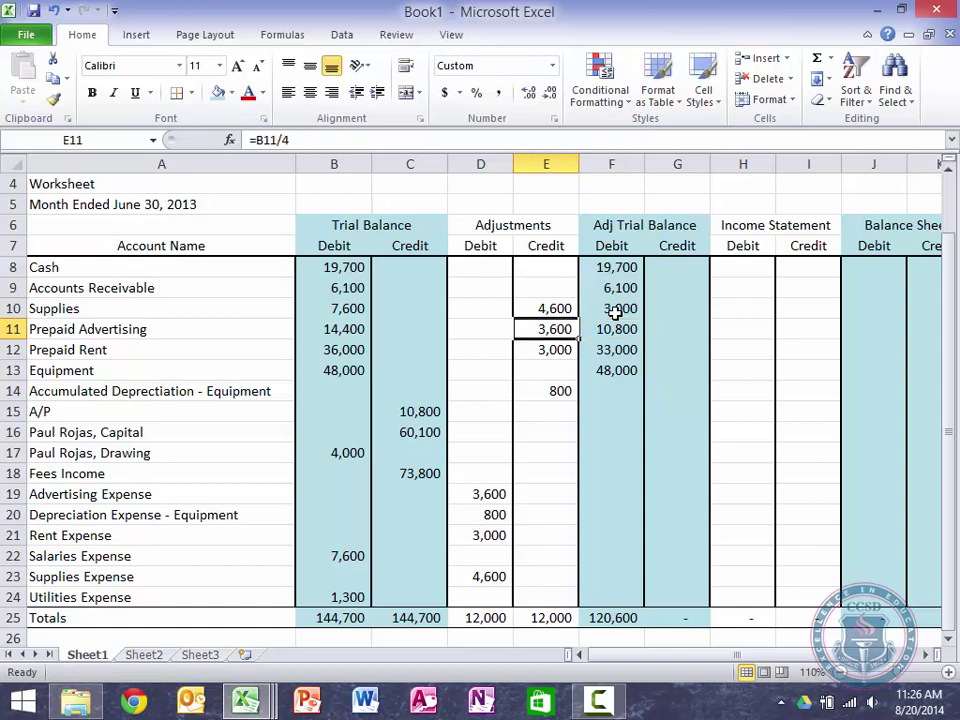
pyautogui.press('Up')
pyautogui.write('46000')
pyautogui.press('BackSpace')
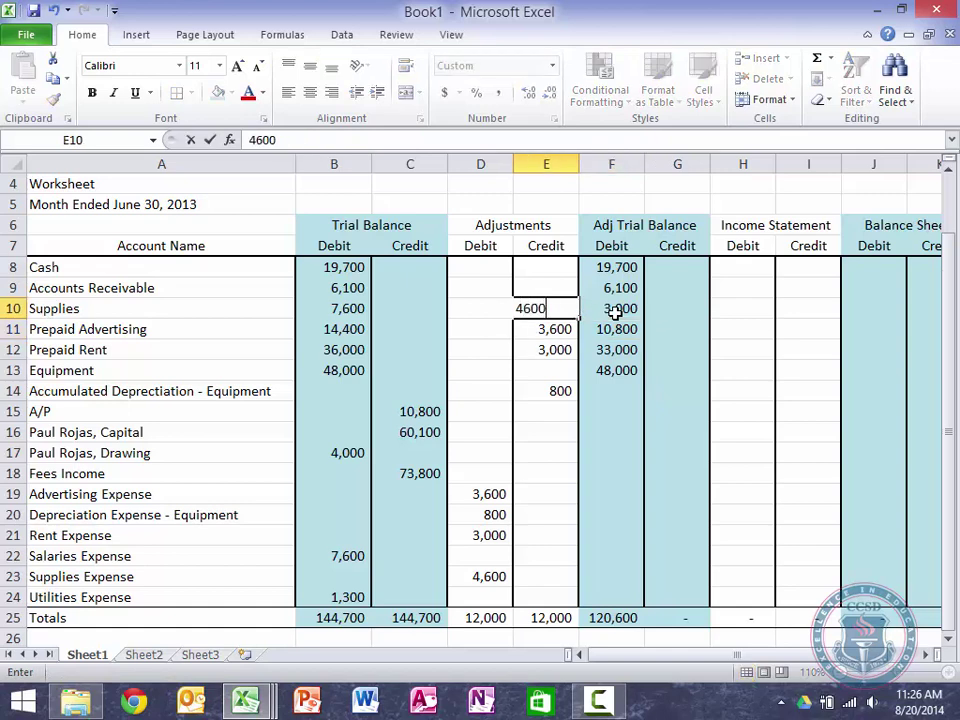
pyautogui.press('Right')
# Enter the formula =B10-E10 in F10 as the Supplies adjusted trial balance debit
pyautogui.write('=')
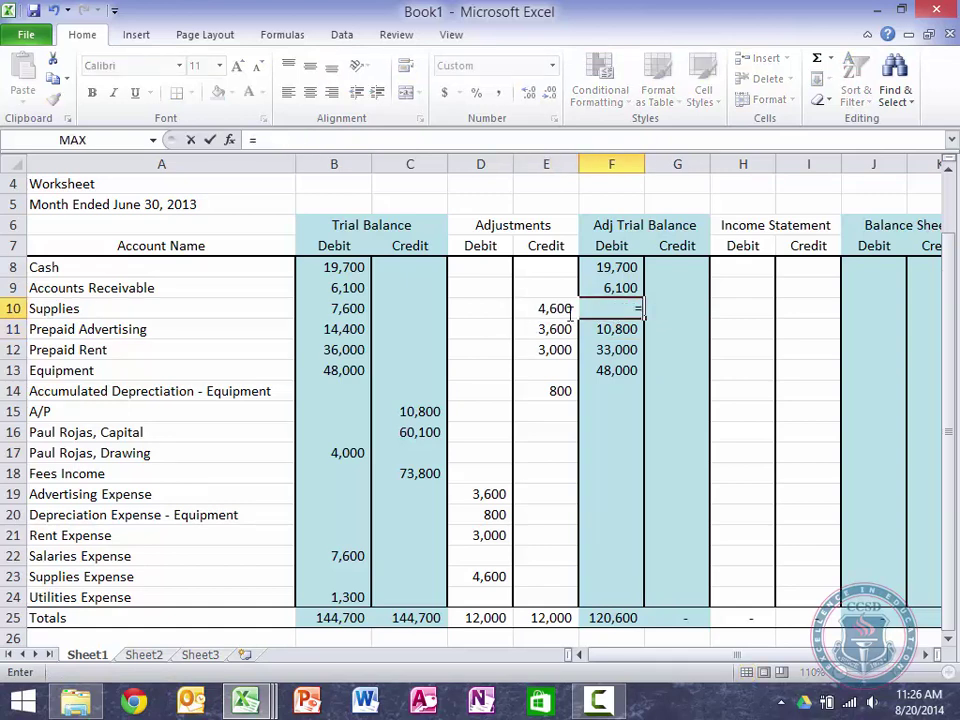
pyautogui.click(342, 309)
pyautogui.write('-')
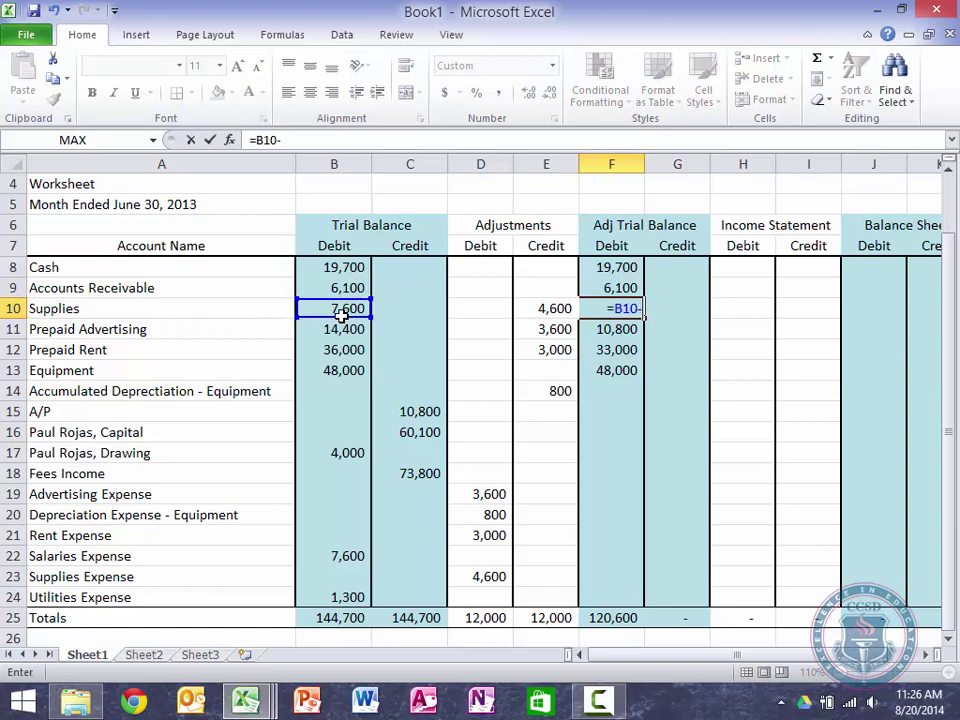
pyautogui.click(540, 306)
pyautogui.press('Return')
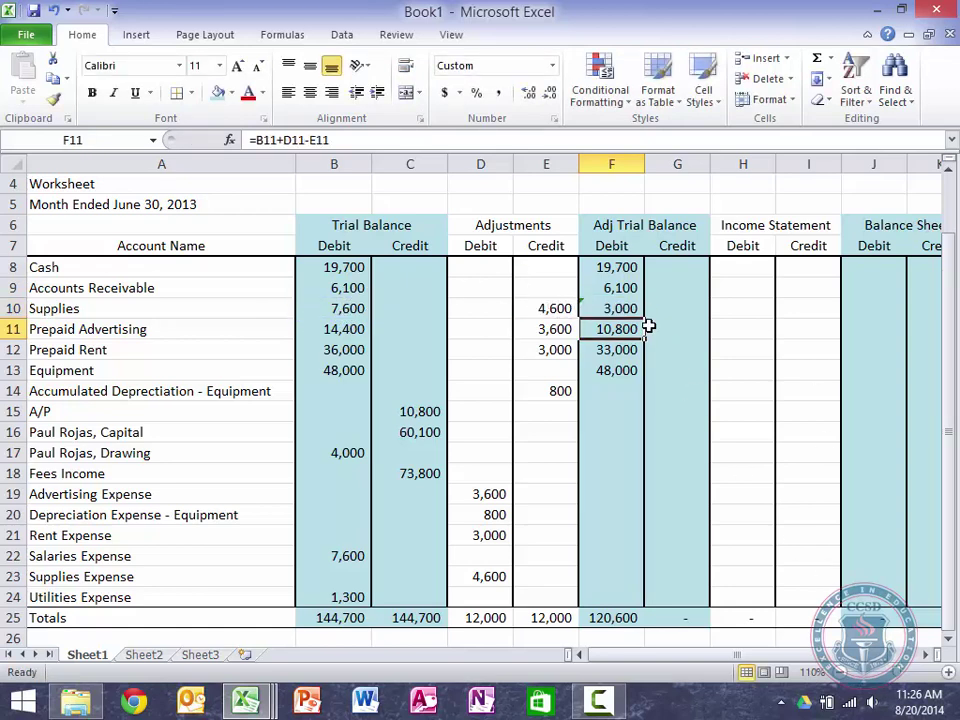
# Fill the Accounts Receivable adjusted debit formula in F9 down through Equipment in F13
pyautogui.click(625, 288)
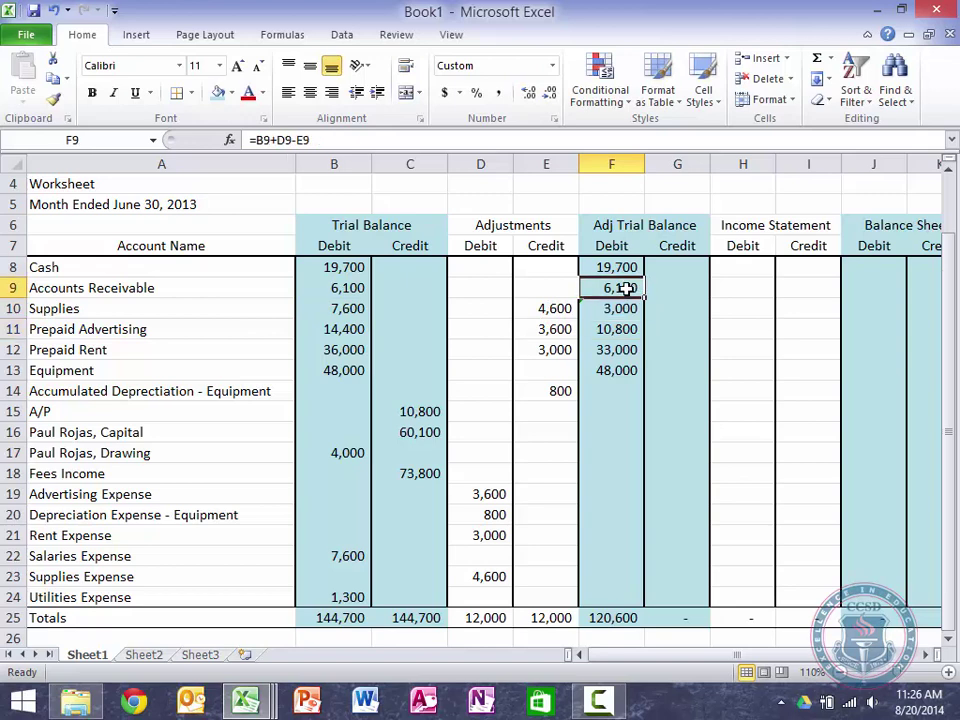
pyautogui.moveTo(645, 299); pyautogui.dragTo(638, 377)
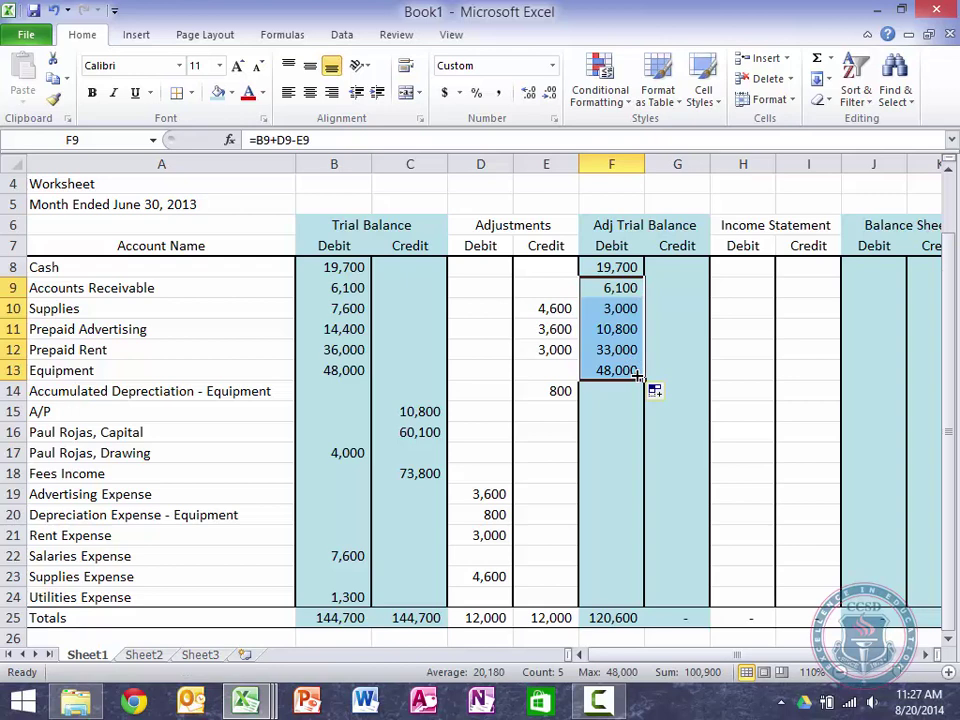
pyautogui.press('Down')
pyautogui.press('Down')
pyautogui.press('Down')
pyautogui.press('Down')
pyautogui.press('Down')
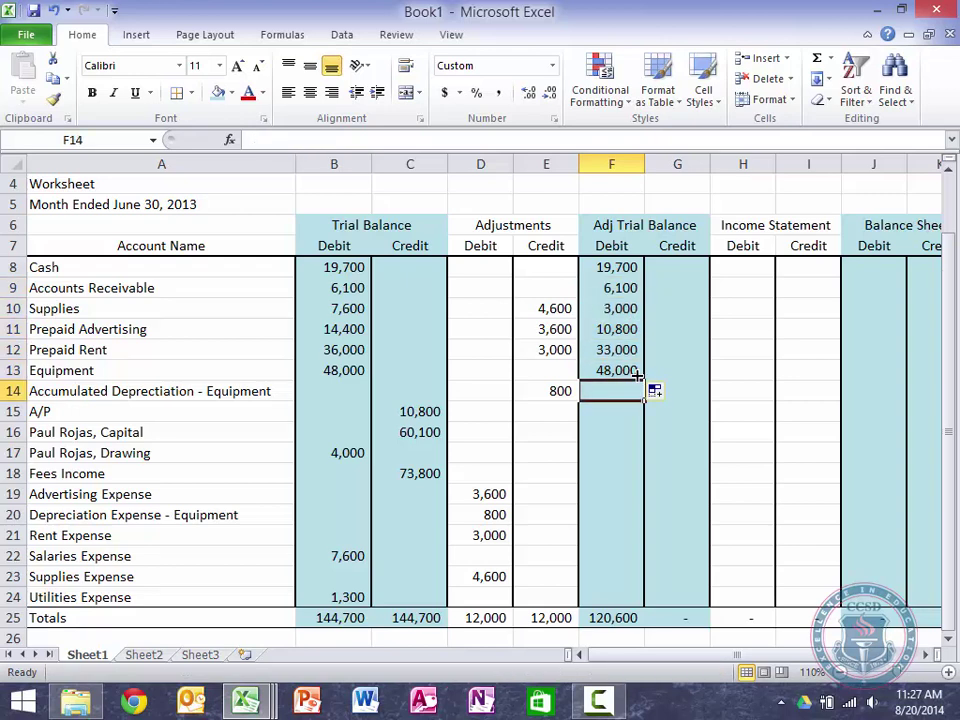
# Copy the Equipment adjusted debit formula from F13 into F17 for the owner's Drawing account
pyautogui.press('Up')
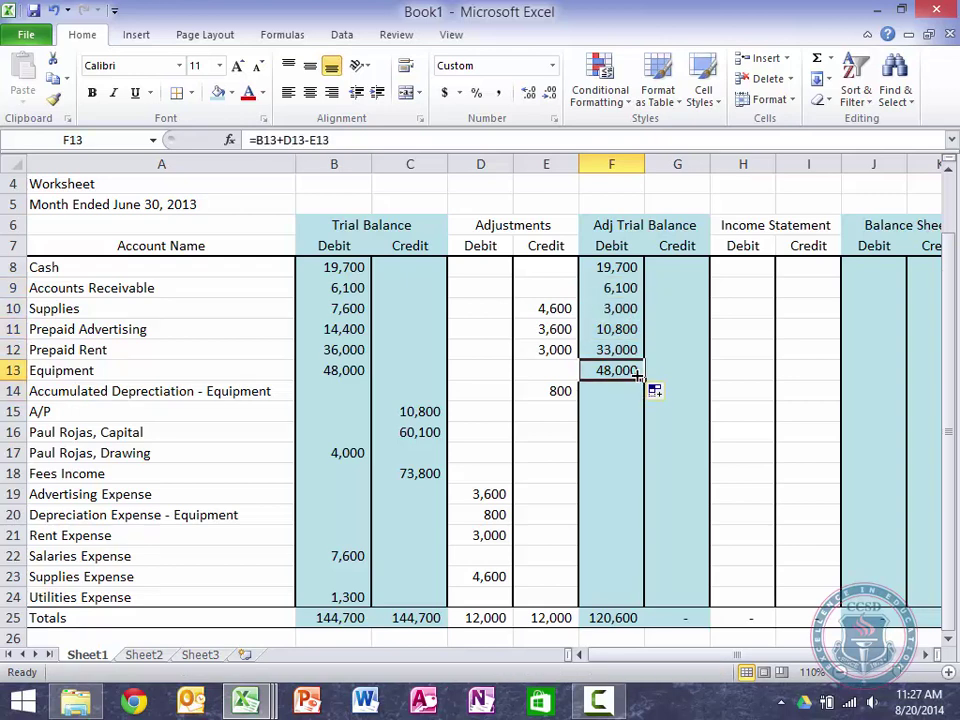
pyautogui.hotkey('ctrl', 'c')
pyautogui.press('Down')
pyautogui.press('Down')
pyautogui.press('Down')
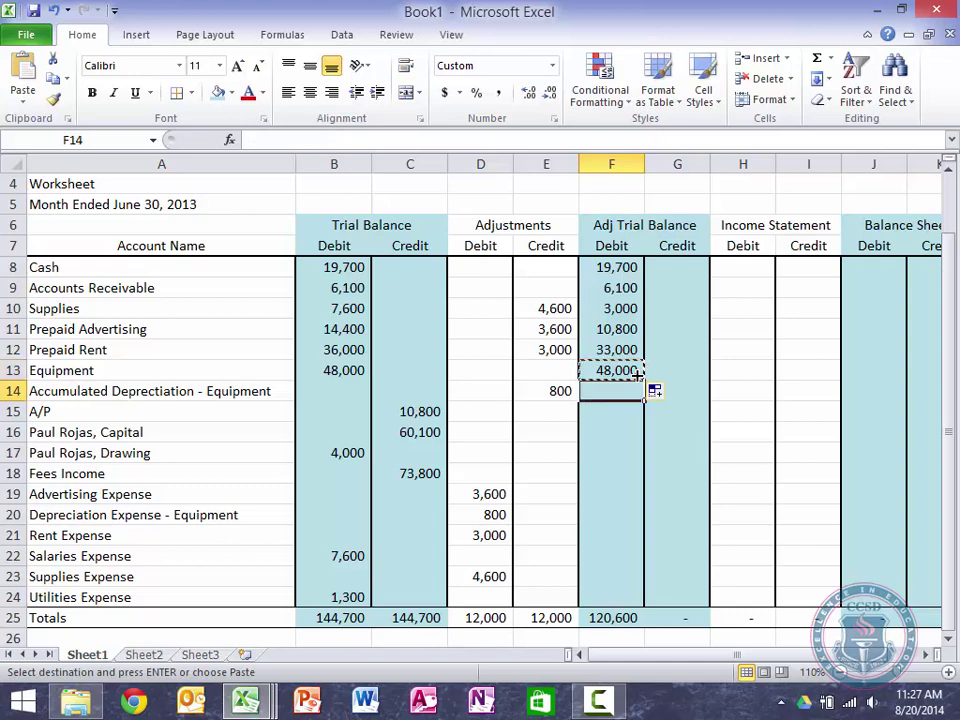
pyautogui.press('Down')
pyautogui.press('Left')
pyautogui.press('Left')
pyautogui.press('Left')
pyautogui.press('Left')
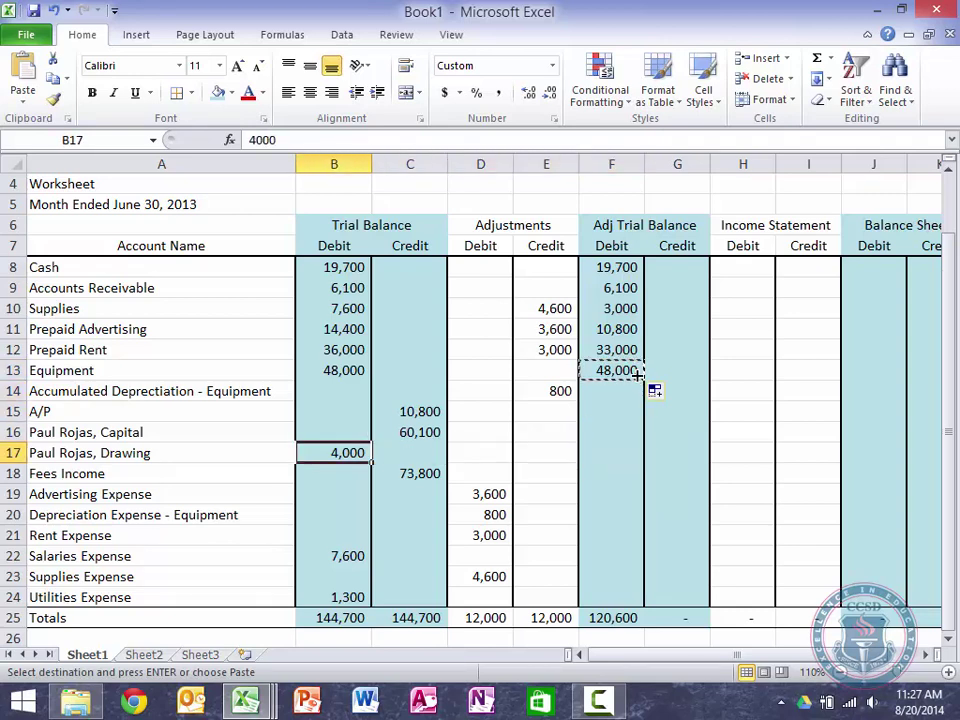
pyautogui.press('Right')
pyautogui.press('Right')
pyautogui.press('Right')
pyautogui.press('Right')
pyautogui.hotkey('ctrl', 'v')
# Paste the copied adjusted debit formula into F22 for Salaries Expense and F24 for Utilities Expense
pyautogui.press('Down')
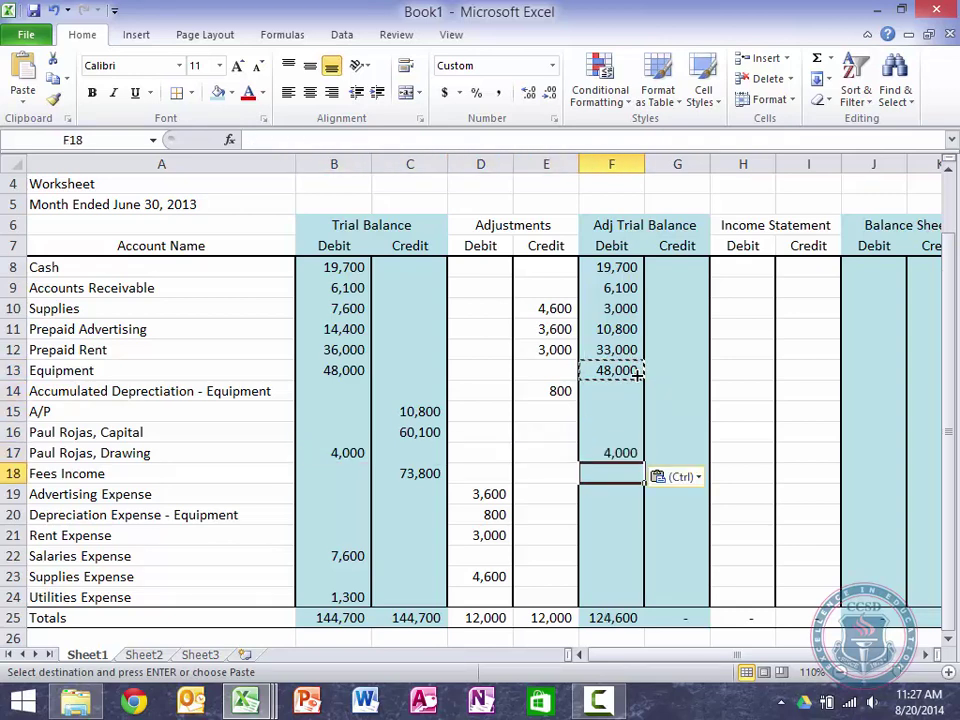
pyautogui.press('Down')
pyautogui.press('Down')
pyautogui.press('Down')
pyautogui.press('Down')
pyautogui.hotkey('ctrl', 'v')
pyautogui.press('Down')
pyautogui.press('Down')
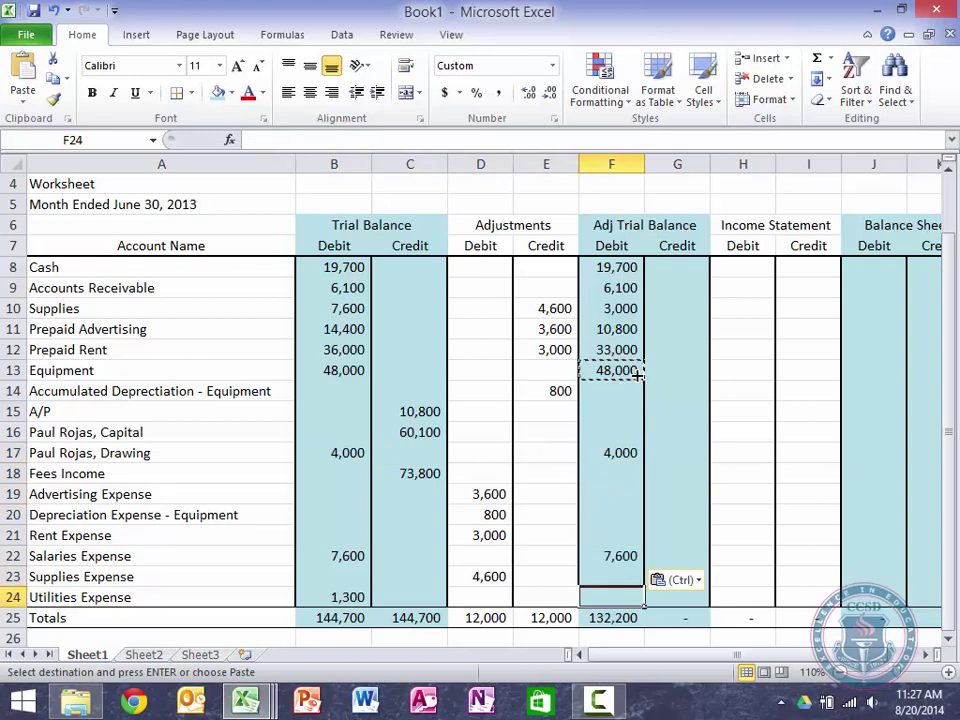
pyautogui.hotkey('ctrl', 'v')
# Review the adjusted trial balance debit entries from Cash down to Salaries Expense
pyautogui.press('Down')
pyautogui.press('Down')
pyautogui.press('Left')
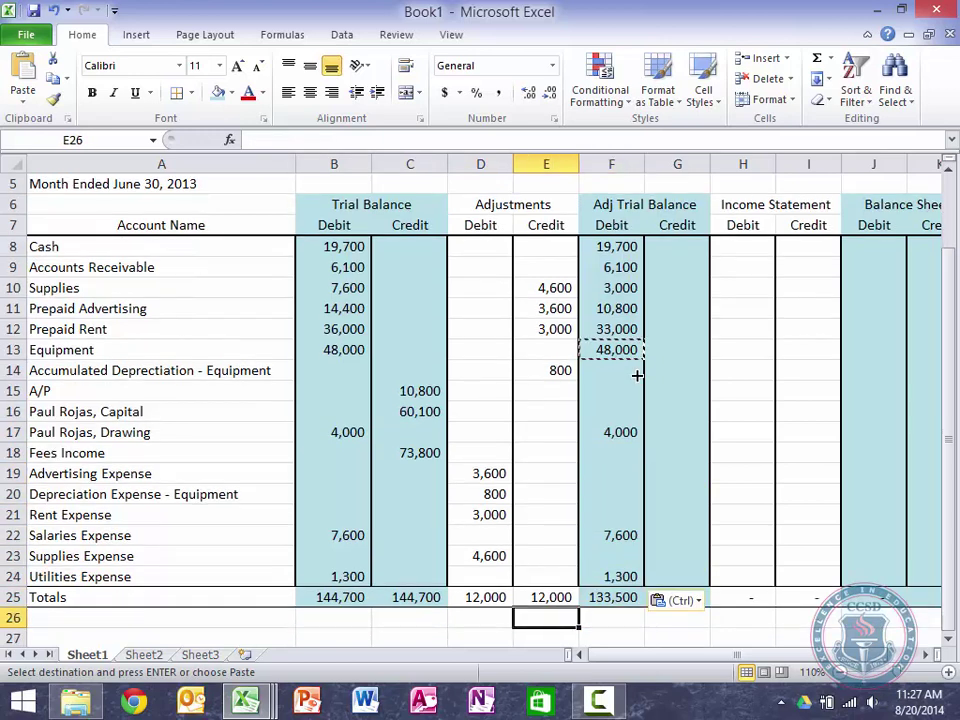
pyautogui.press('Up')
pyautogui.press('Right')
pyautogui.press('Up')
pyautogui.press('Up')
pyautogui.press('Up')
pyautogui.press('Up')
pyautogui.press('Up')
pyautogui.press('Up')
pyautogui.press('Up')
pyautogui.press('Up')
pyautogui.press('Up')
pyautogui.press('Up')
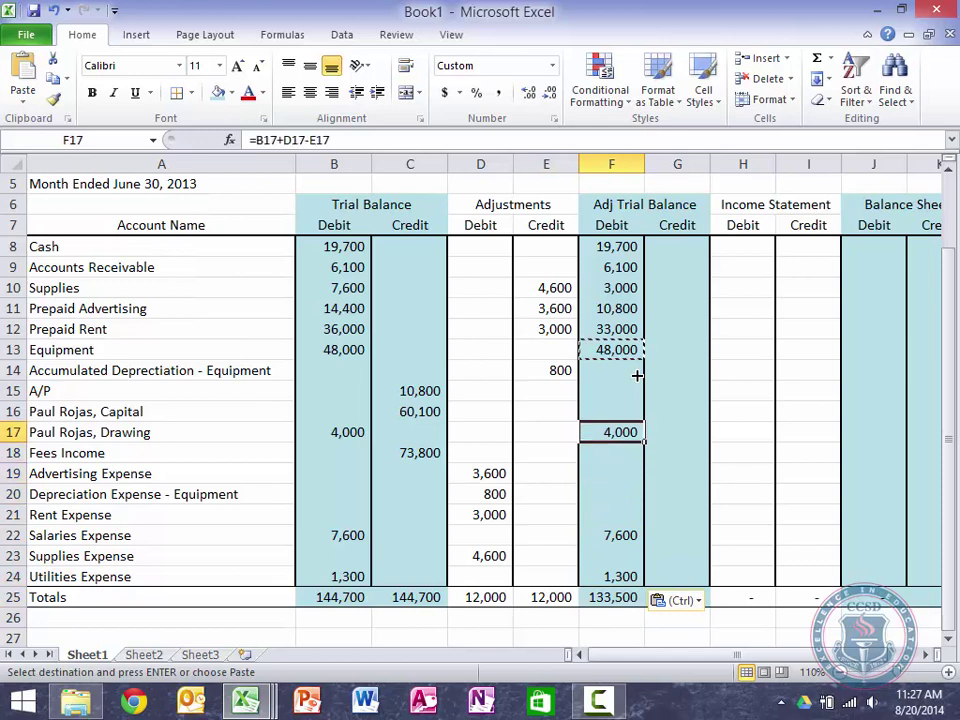
pyautogui.press('Up')
pyautogui.press('Up')
pyautogui.press('Up')
pyautogui.press('Up')
pyautogui.press('Up')
pyautogui.press('Up')
pyautogui.press('Up')
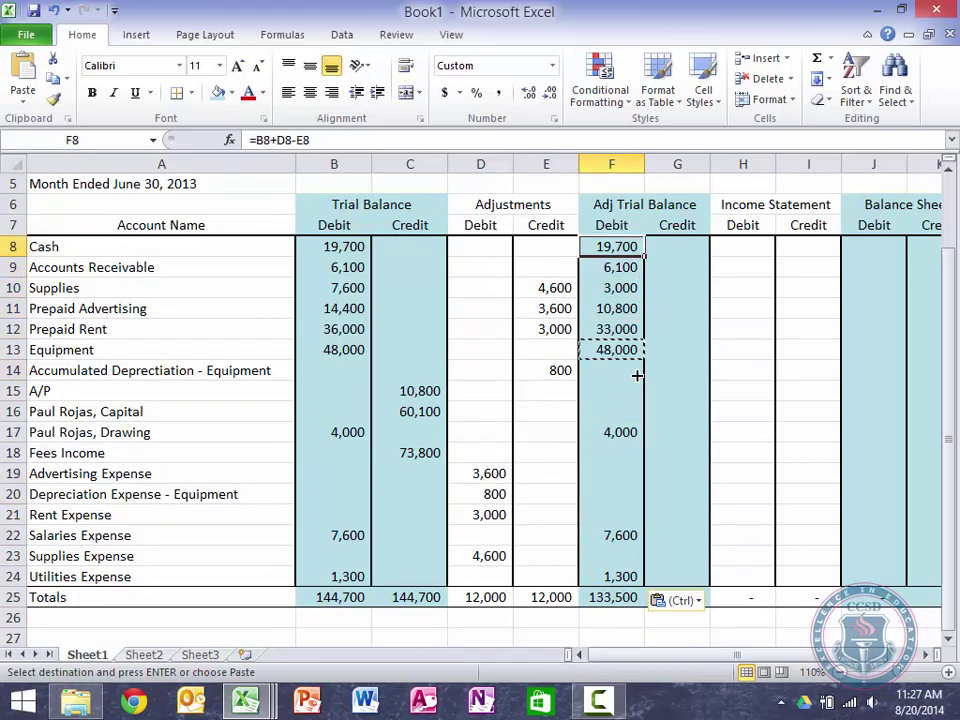
pyautogui.press('Escape')
pyautogui.press('Down')
pyautogui.press('Down')
pyautogui.press('Down')
pyautogui.press('Down')
pyautogui.press('Down')
pyautogui.press('Down')
pyautogui.press('Down')
pyautogui.press('Down')
pyautogui.press('Down')
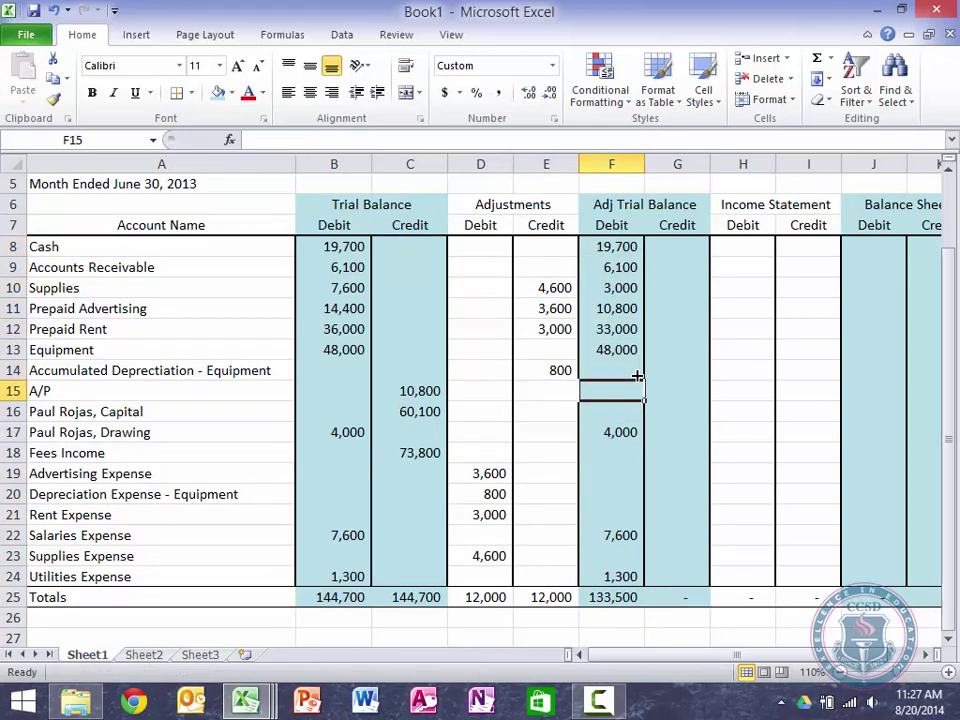
pyautogui.press('Down')
pyautogui.press('Down')
pyautogui.press('Down')
pyautogui.press('Down')
pyautogui.press('Down')
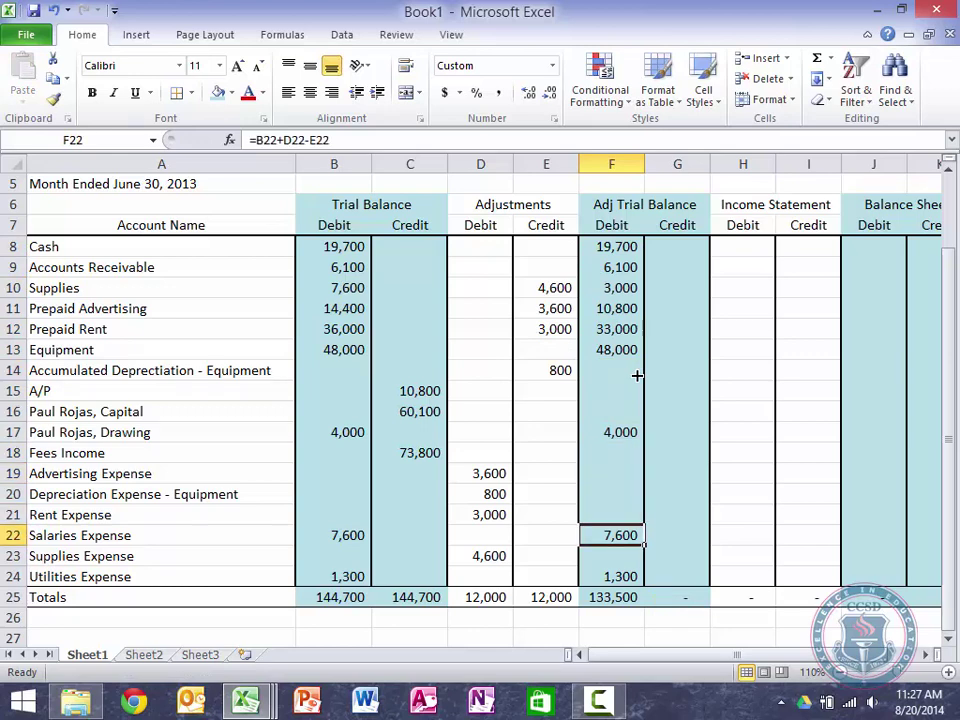
# Undo the formulas pasted in F22 and F24 and return to cell F14
pyautogui.hotkey('ctrl', 'z')
pyautogui.hotkey('ctrl', 'z')
pyautogui.hotkey('ctrl', 'z')
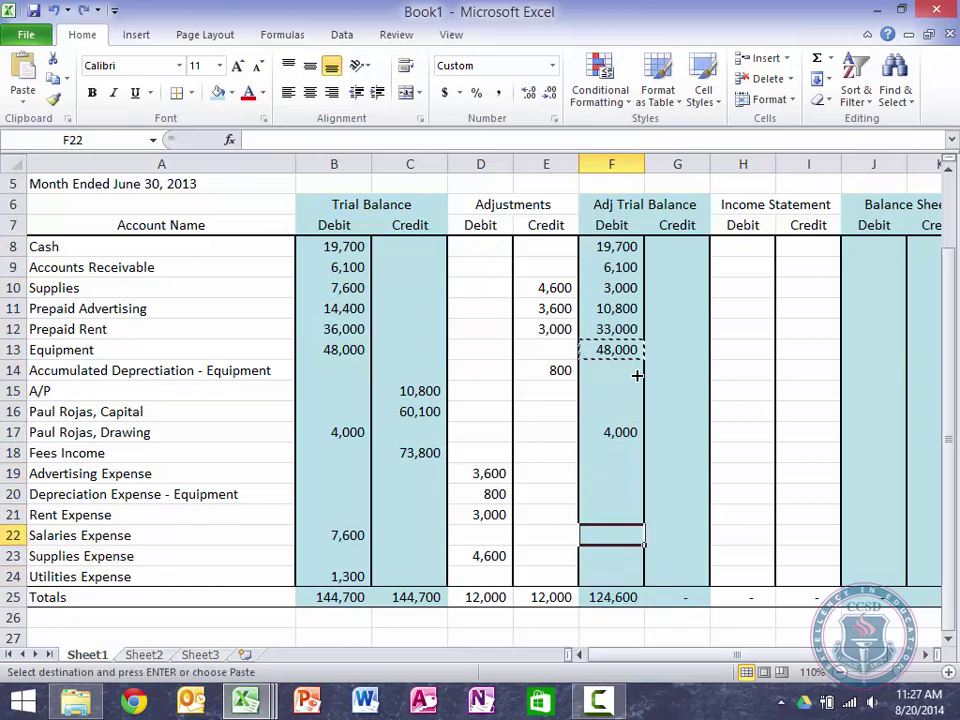
pyautogui.press('Up')
pyautogui.press('Up')
pyautogui.press('Up')
pyautogui.press('Up')
pyautogui.press('Up')
pyautogui.press('Up')
pyautogui.press('Up')
pyautogui.press('Up')
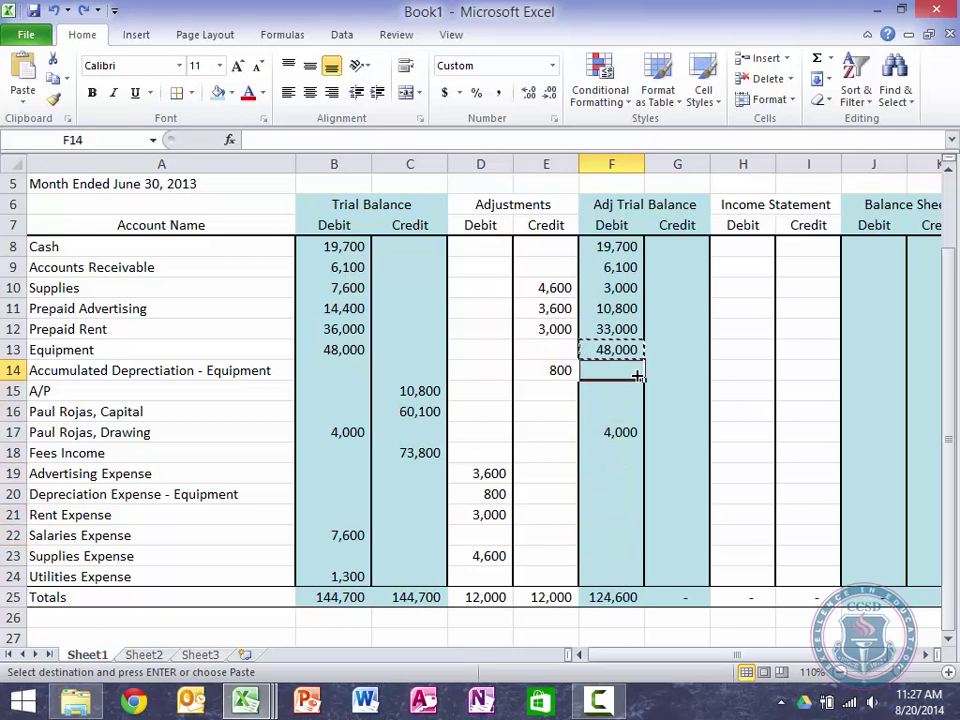
# Paste the copied adjusted debit formula into F22 and F24 for Salaries Expense and Utilities Expense
pyautogui.press('Down')
pyautogui.press('Down')
pyautogui.press('Down')
pyautogui.press('Down')
pyautogui.press('Down')
pyautogui.press('Down')
pyautogui.press('Down')
pyautogui.press('Down')
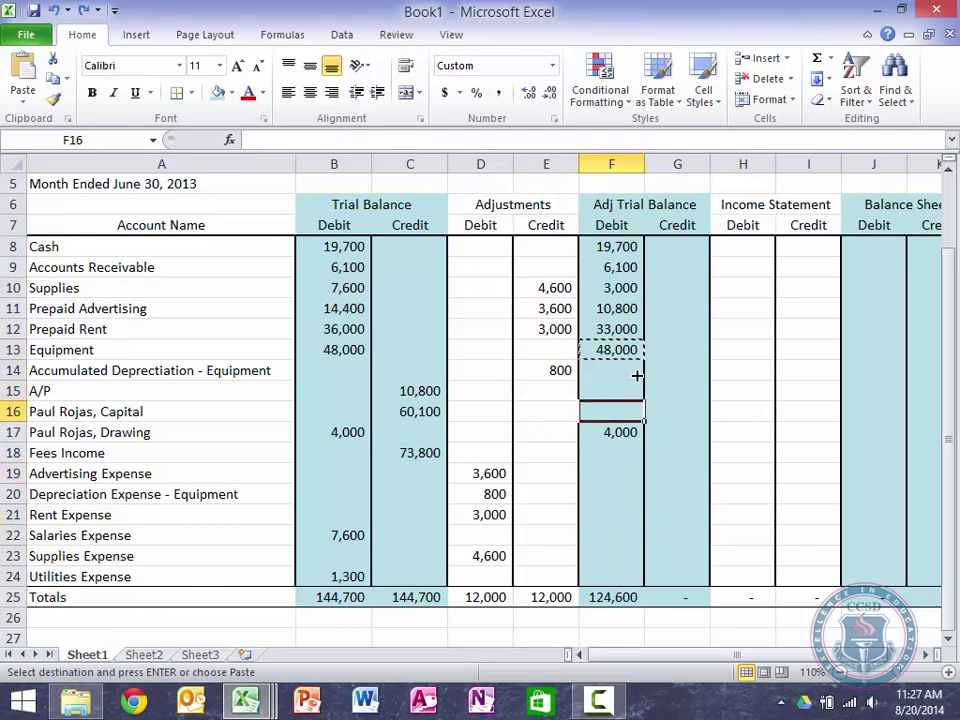
pyautogui.press('Down')
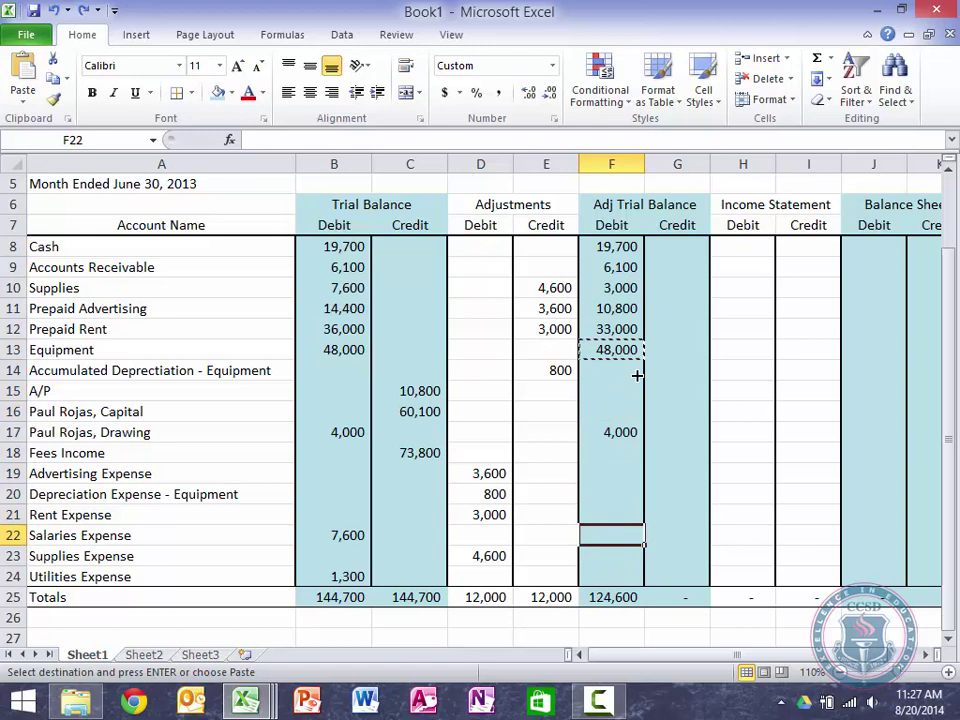
pyautogui.hotkey('ctrl', 'v')
pyautogui.press('Down')
pyautogui.press('Down')
pyautogui.hotkey('ctrl', 'v')
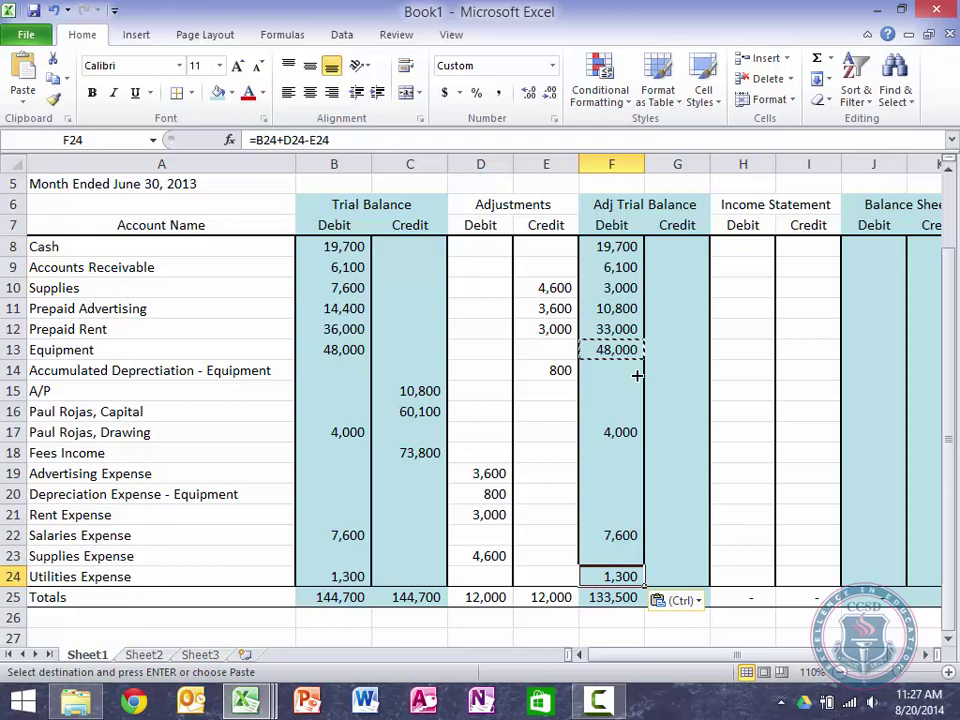
pyautogui.press('Escape')
# Enter the adjusted credit formula =C14-D14+E14 in G14 for Accumulated Depreciation - Equipment
pyautogui.press('Up')
pyautogui.press('Up')
pyautogui.press('Up')
pyautogui.press('Up')
pyautogui.press('Up')
pyautogui.press('Up')
pyautogui.press('Up')
pyautogui.press('Up')
pyautogui.press('Up')
pyautogui.press('Up')
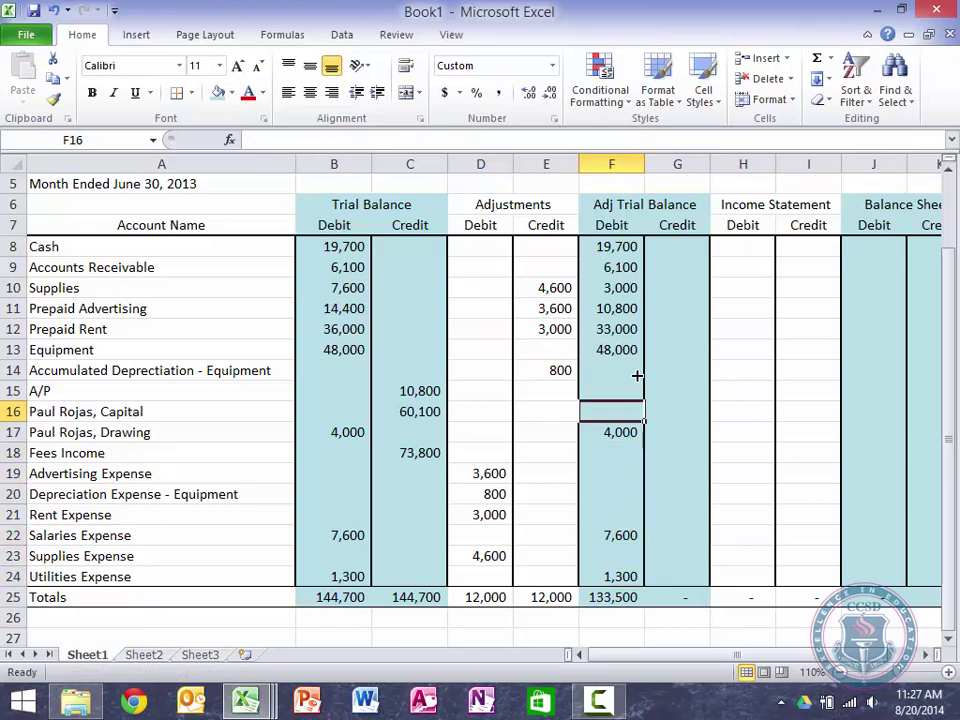
pyautogui.press('Left')
pyautogui.press('Left')
pyautogui.press('Left')
pyautogui.press('Right')
pyautogui.press('Right')
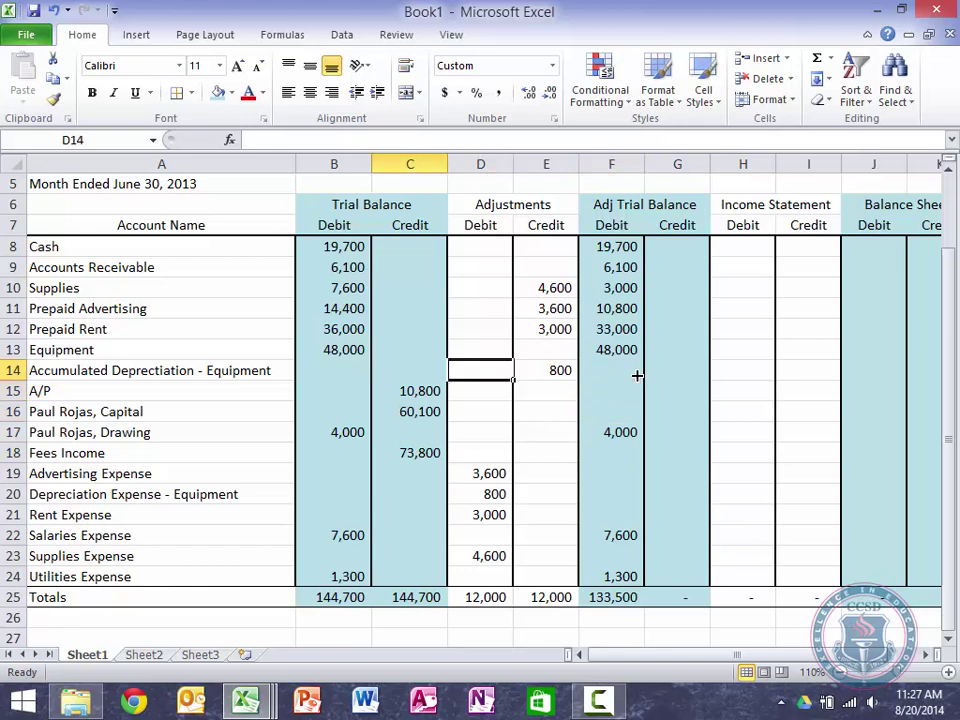
pyautogui.press('Left')
pyautogui.press('Left')
pyautogui.press('Left')
pyautogui.press('Left')
pyautogui.press('Right')
pyautogui.press('Right')
pyautogui.press('Right')
pyautogui.press('Right')
pyautogui.press('Right')
pyautogui.press('Right')
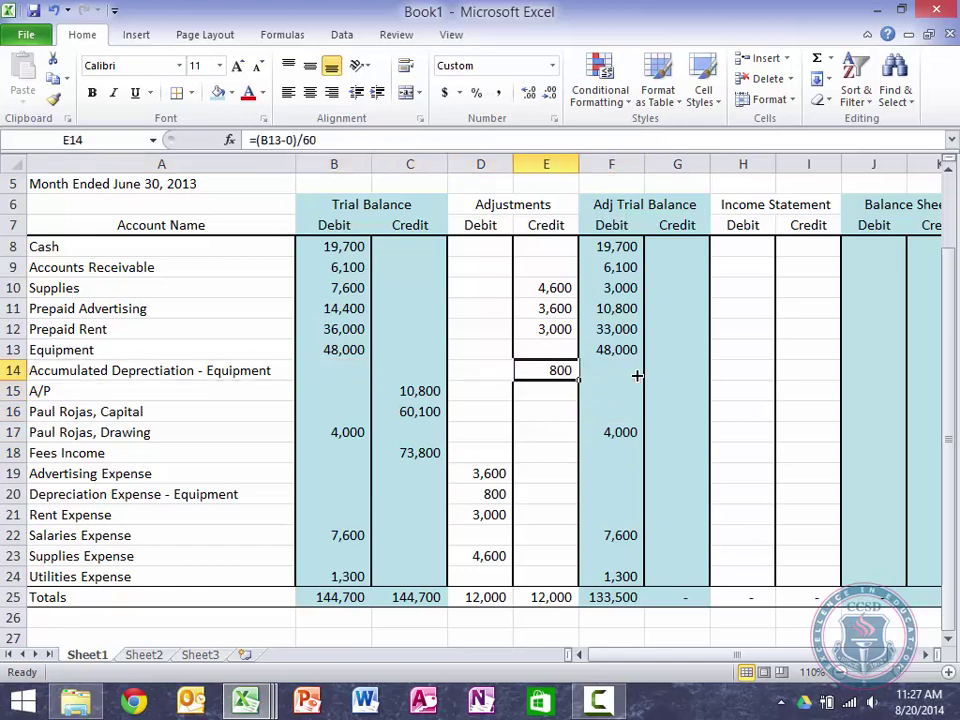
pyautogui.write('=')
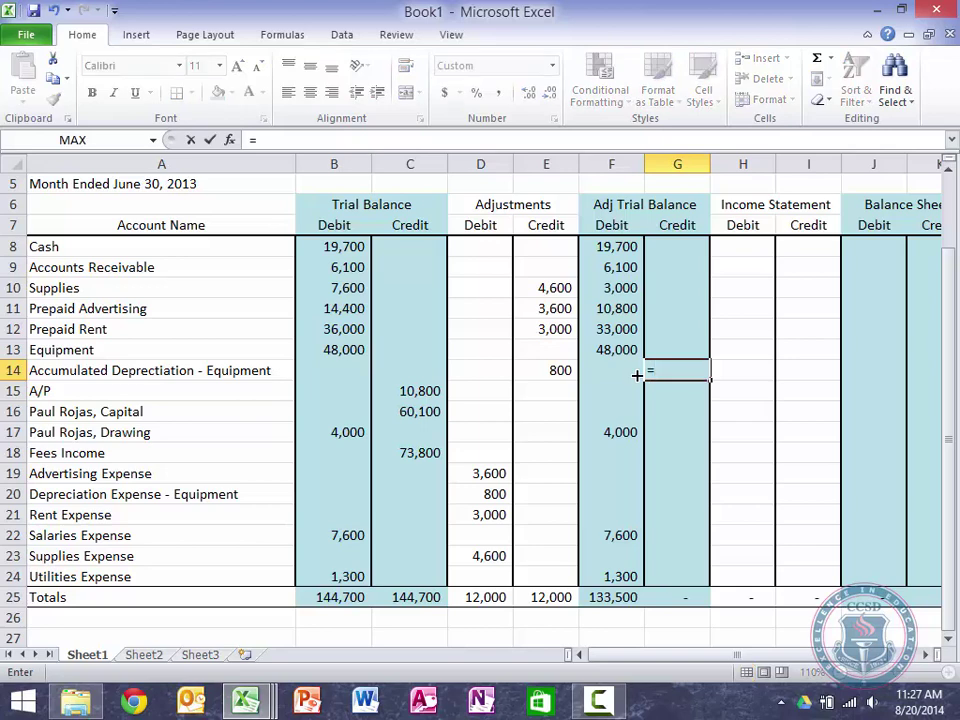
pyautogui.click(414, 366)
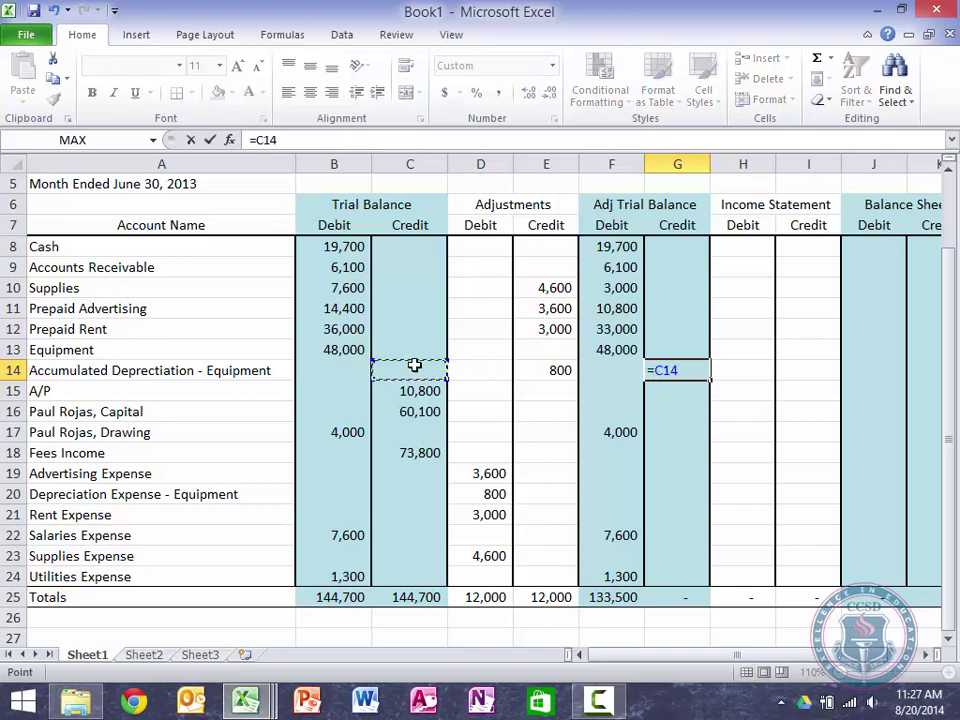
pyautogui.write('-')
pyautogui.click(481, 369)
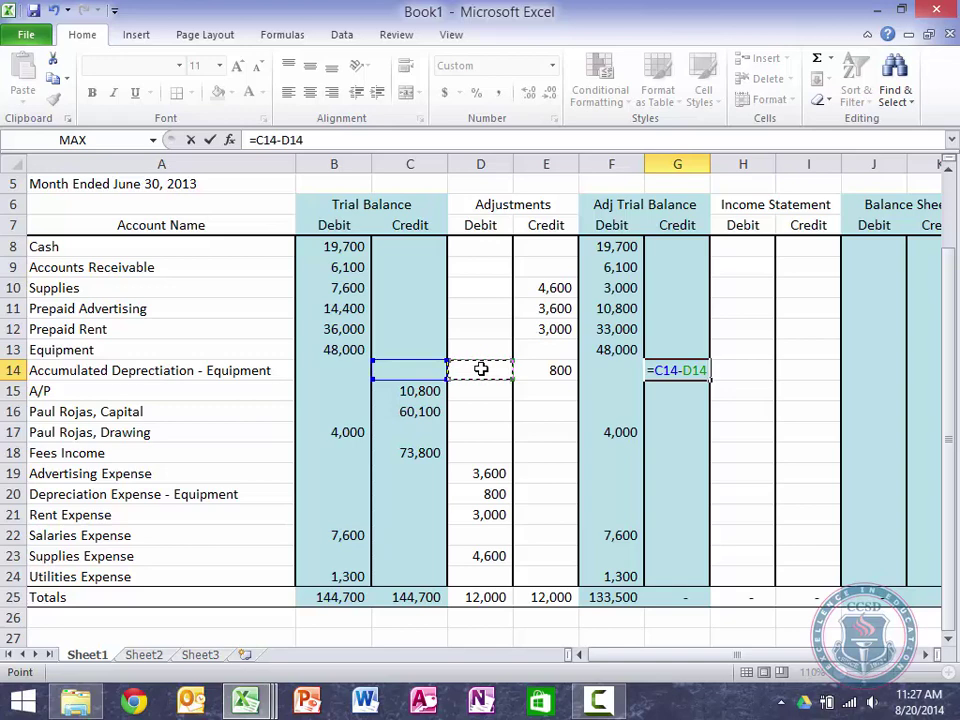
pyautogui.write('+')
pyautogui.click(566, 370)
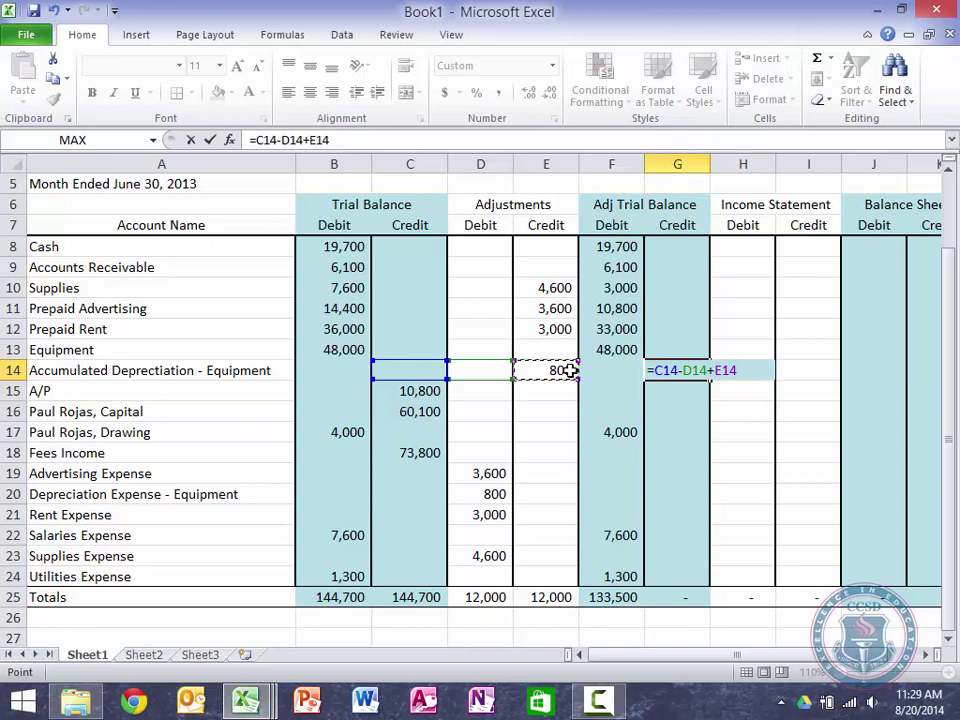
pyautogui.press('Return')
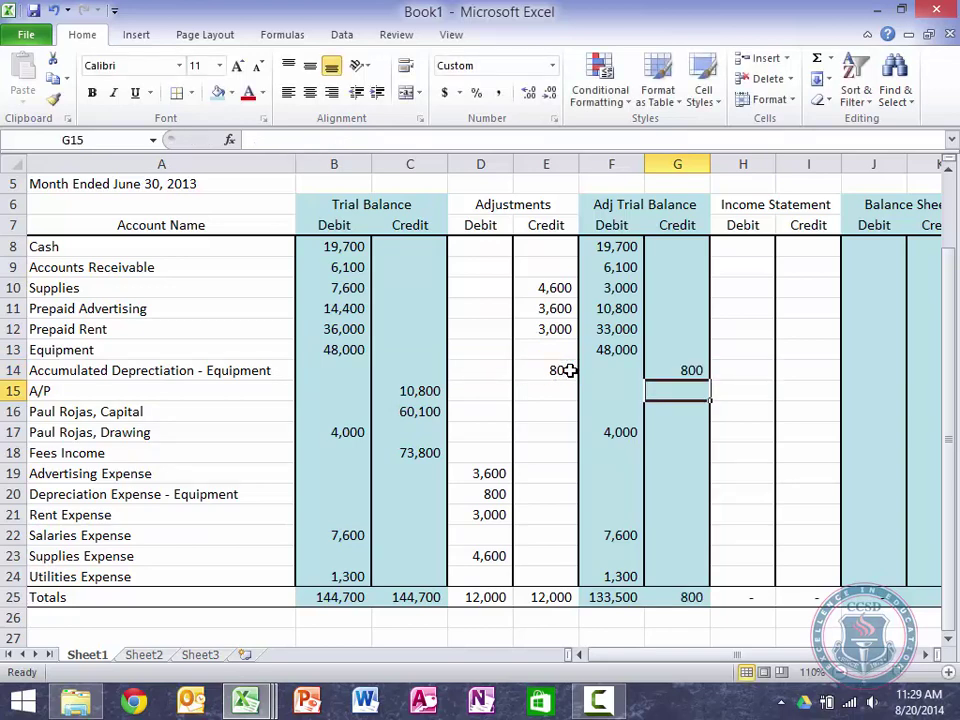
# Copy the adjusted credit formula from G14 into G15, G16 and G18 for A/P, the owner's Capital and Fees Income
pyautogui.press('Up')
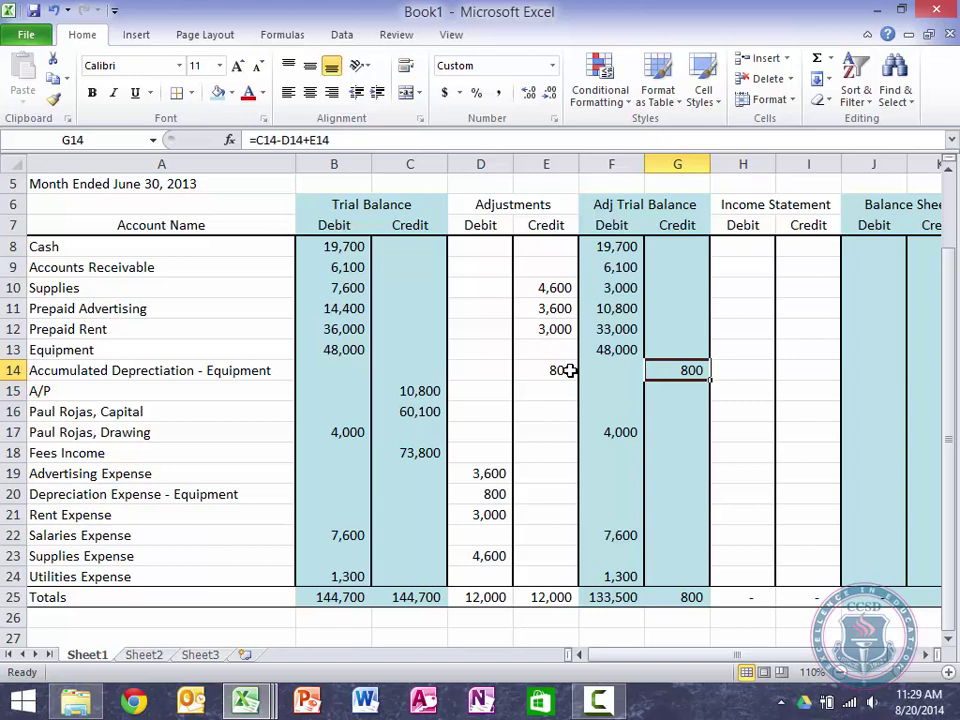
pyautogui.hotkey('ctrl', 'c')
pyautogui.press('Down')
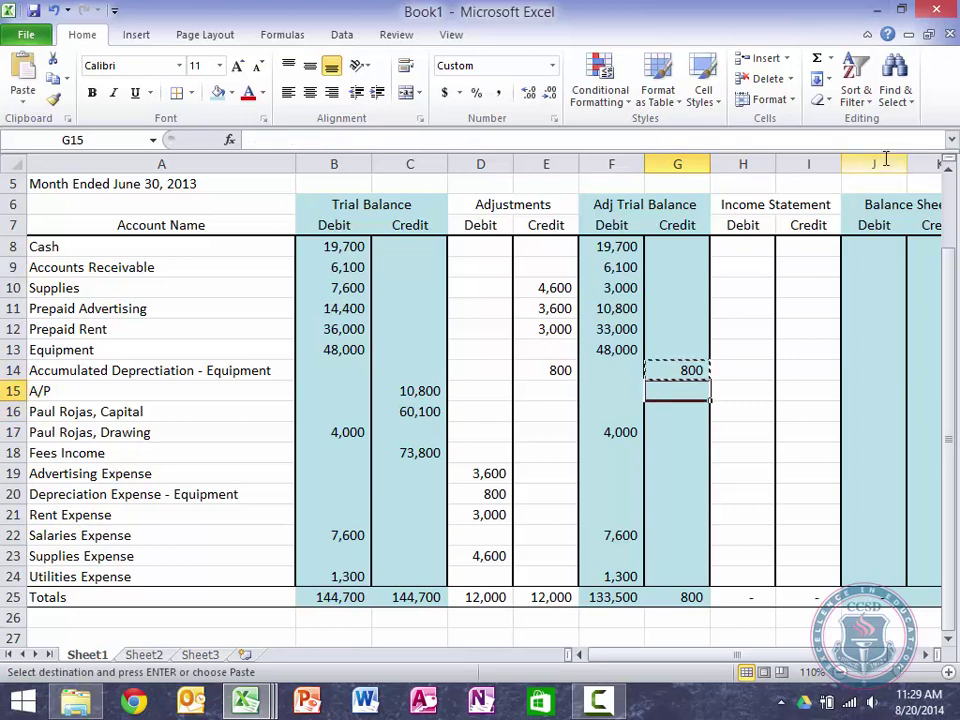
pyautogui.hotkey('ctrl', 'v')
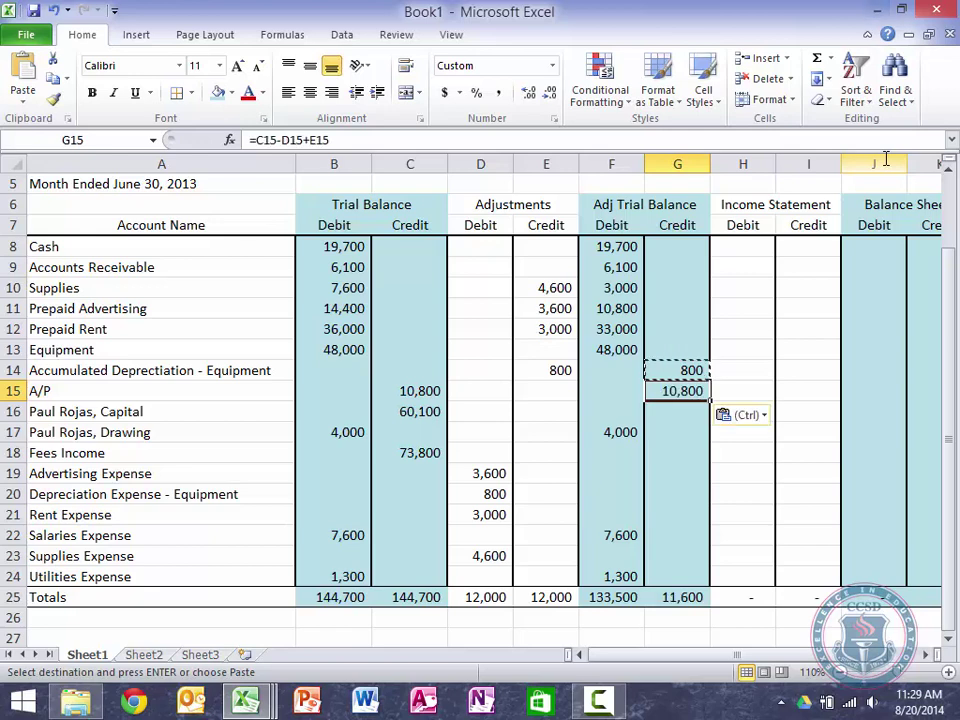
pyautogui.press('Down')
pyautogui.hotkey('ctrl', 'v')
pyautogui.press('Down')
pyautogui.press('Down')
pyautogui.hotkey('ctrl', 'v')
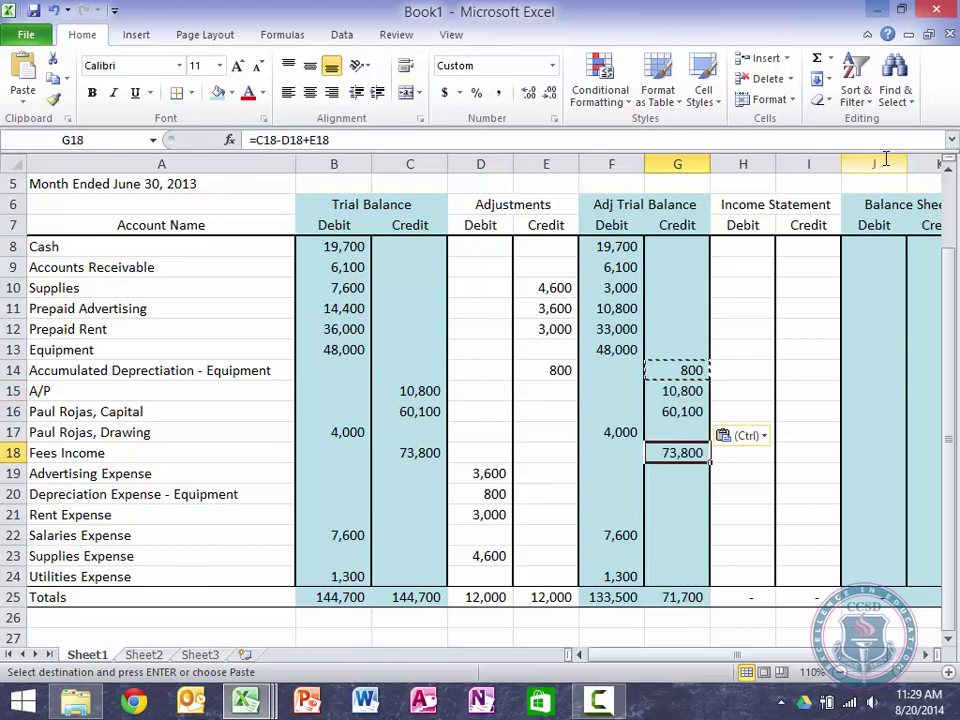
pyautogui.press('Down')
pyautogui.hotkey('ctrl', 'v')
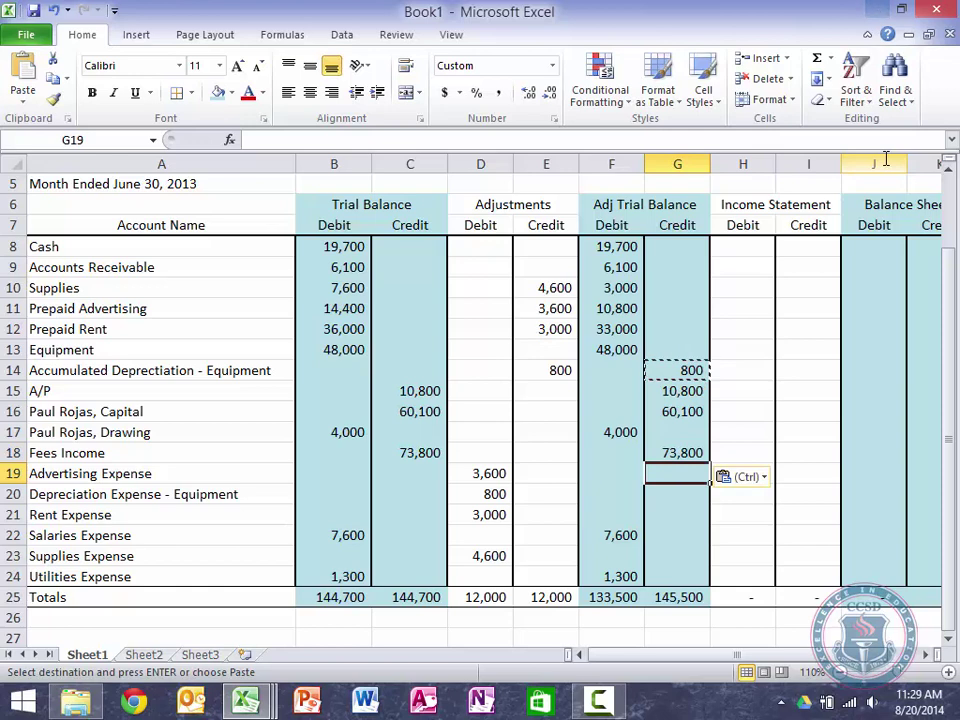
# Copy the Salaries Expense formula from F22 into F21, F20 and F19 for Rent, Depreciation and Advertising Expense
pyautogui.press('Left')
pyautogui.press('Left')
pyautogui.press('Left')
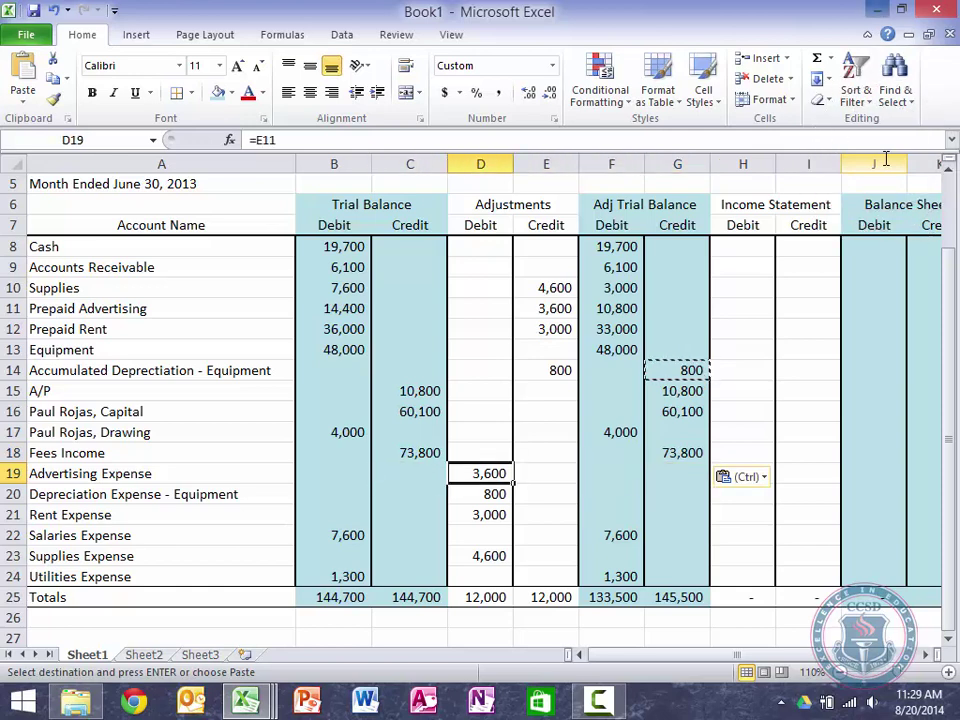
pyautogui.press('Up')
pyautogui.press('Right')
pyautogui.press('Right')
pyautogui.press('Down')
pyautogui.press('Down')
pyautogui.press('Down')
pyautogui.press('Down')
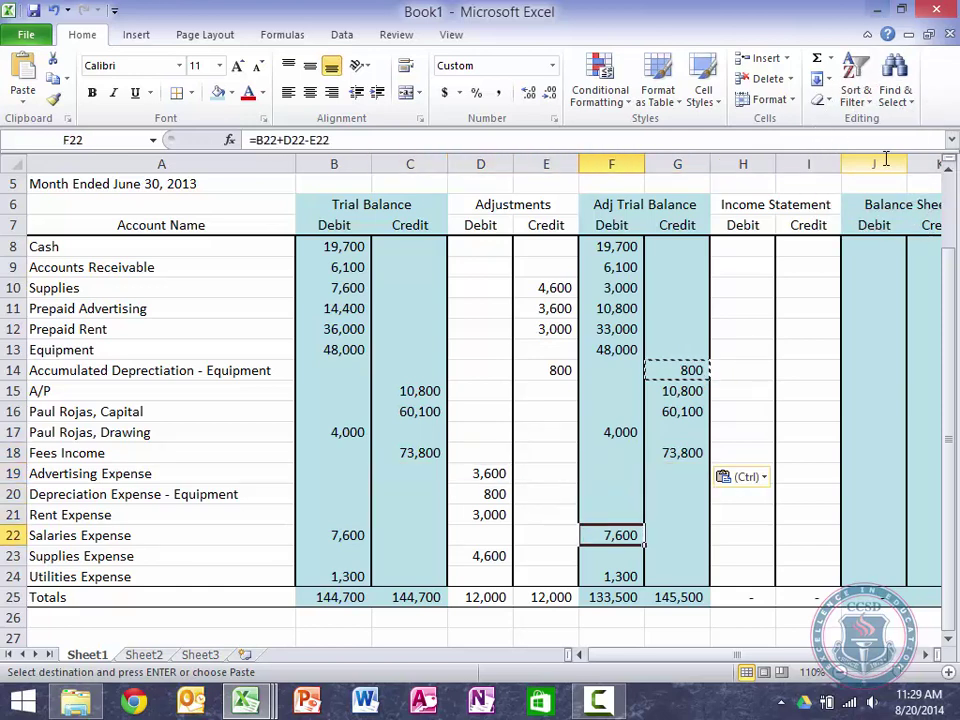
pyautogui.hotkey('ctrl', 'c')
pyautogui.press('Up')
pyautogui.hotkey('ctrl', 'v')
pyautogui.press('Up')
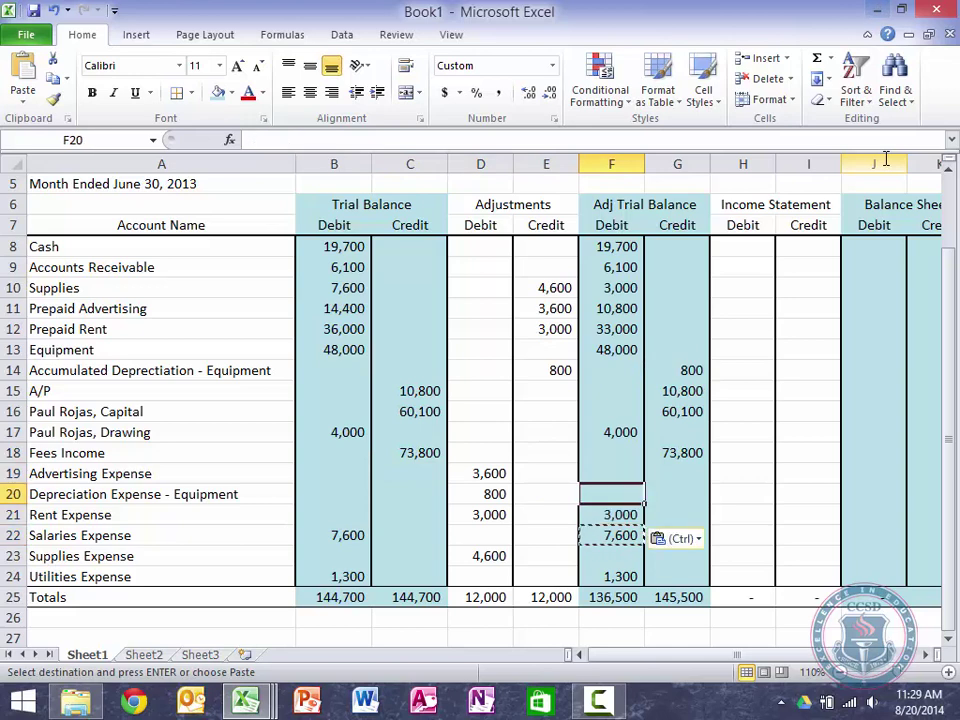
pyautogui.hotkey('ctrl', 'v')
pyautogui.press('Up')
pyautogui.hotkey('ctrl', 'v')
pyautogui.press('Right')
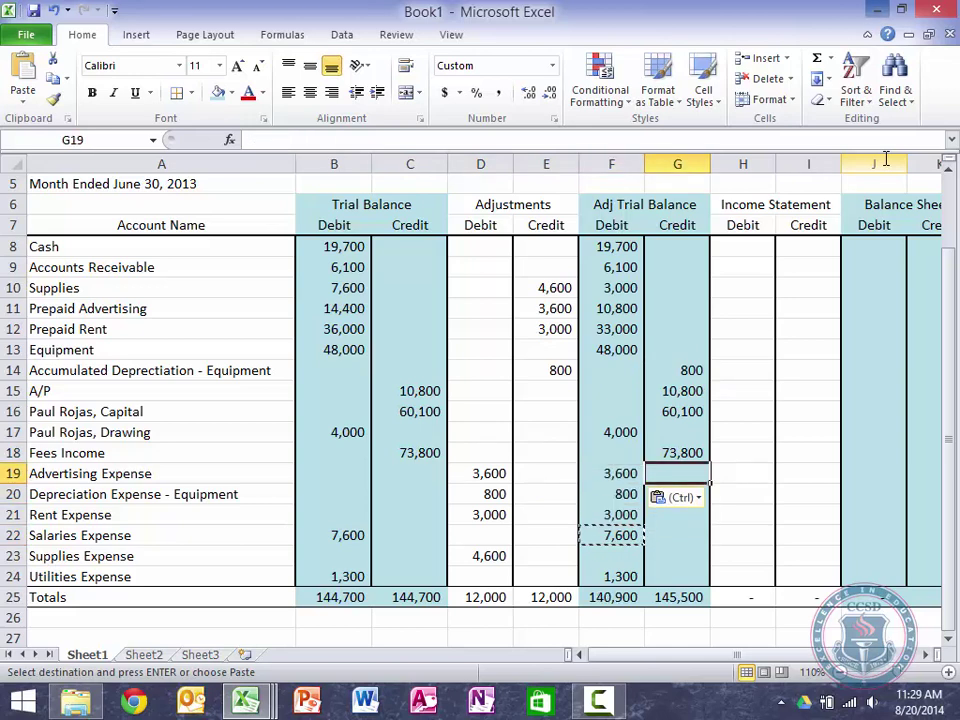
pyautogui.press('Escape')
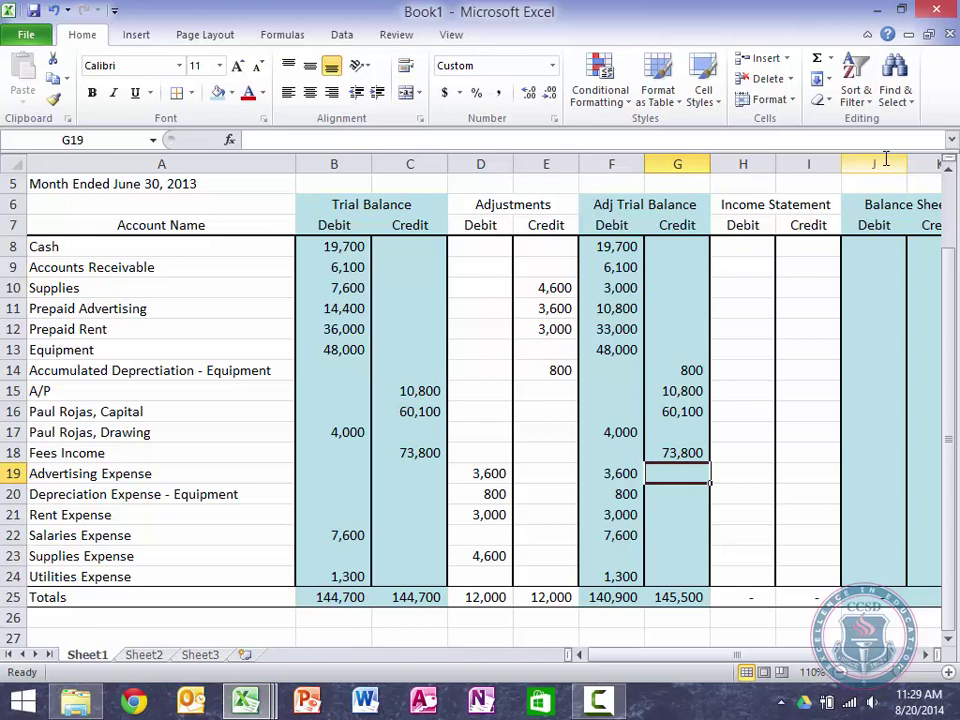
# Copy the adjusted debit formula from F22 into F23 for Supplies Expense
pyautogui.press('Left')
pyautogui.press('Down')
pyautogui.press('Down')
pyautogui.press('Down')
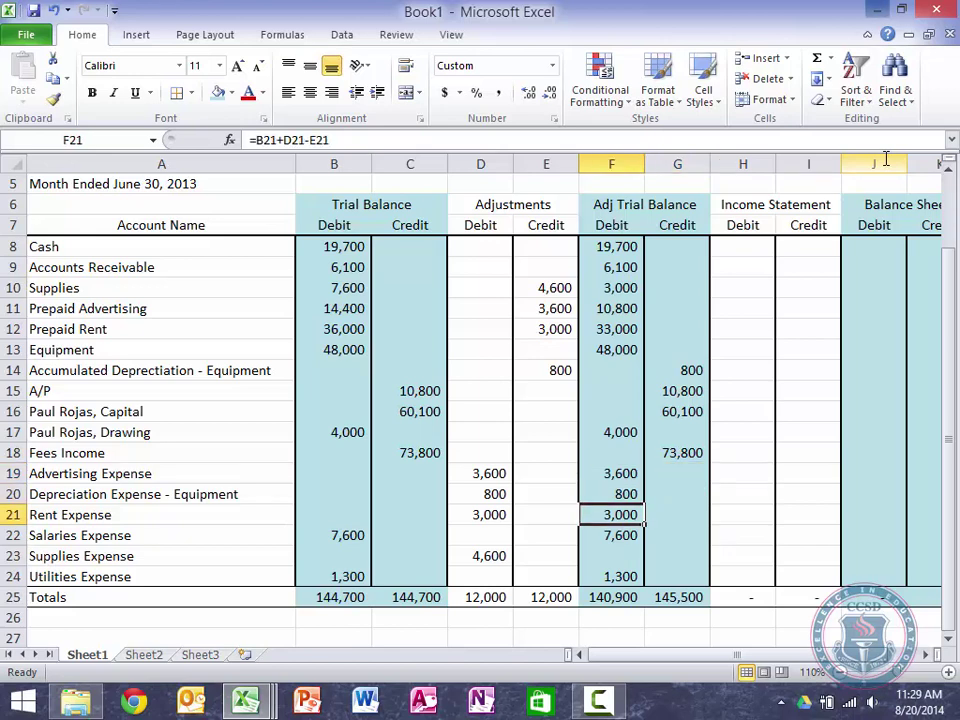
pyautogui.press('Left')
pyautogui.press('Down')
pyautogui.press('Left')
pyautogui.press('Right')
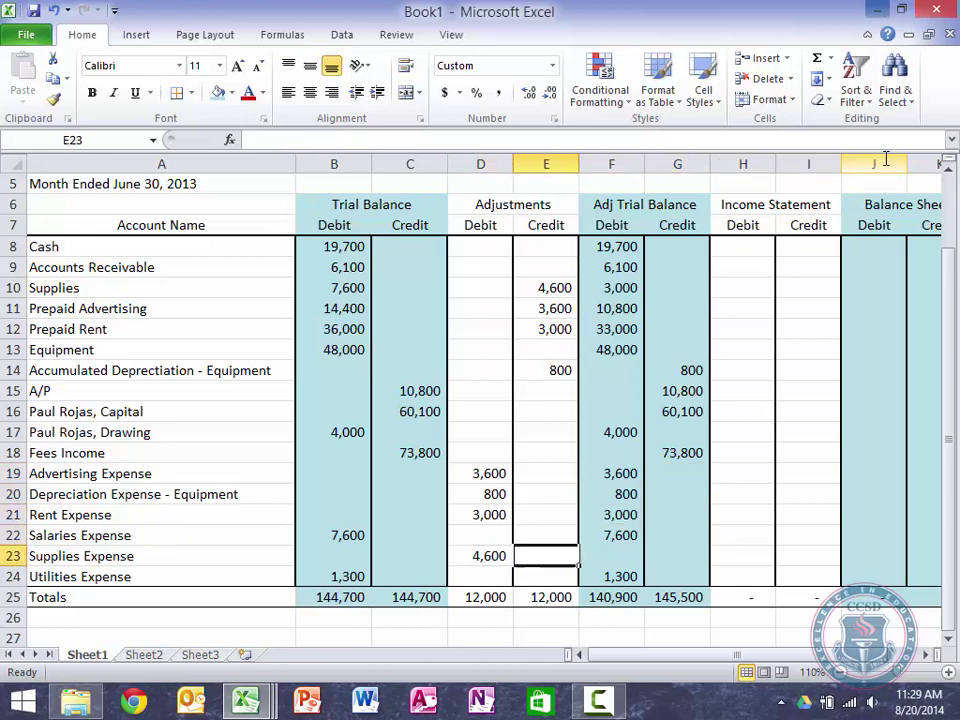
pyautogui.press('Up')
pyautogui.press('Right')
pyautogui.hotkey('ctrl', 'c')
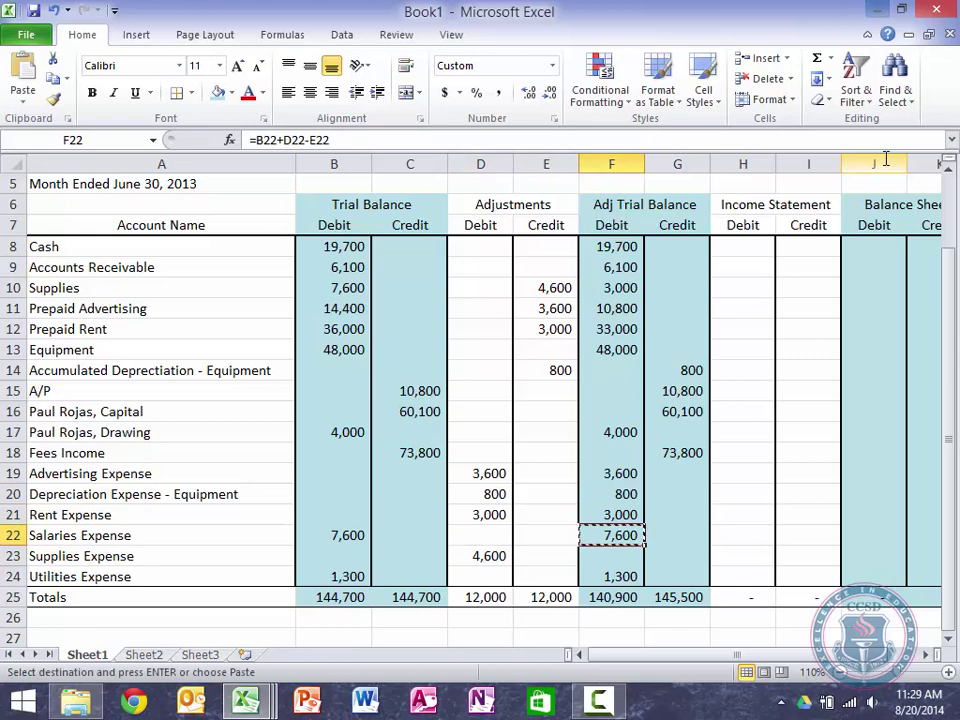
pyautogui.press('Down')
pyautogui.hotkey('ctrl', 'v')
pyautogui.press('Up')
pyautogui.press('Right')
pyautogui.press('Escape')
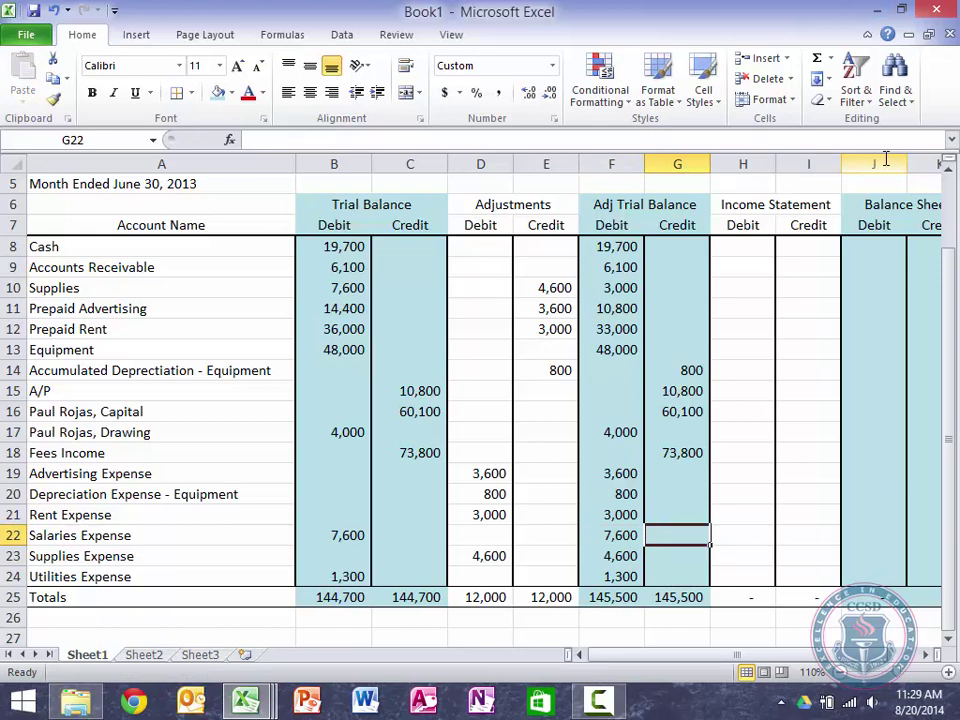
# Highlight the adjusted trial balance cells F18:G24, from Fees Income through Utilities Expense
pyautogui.press('Up')
pyautogui.press('Up')
pyautogui.press('Up')
pyautogui.press('Up')
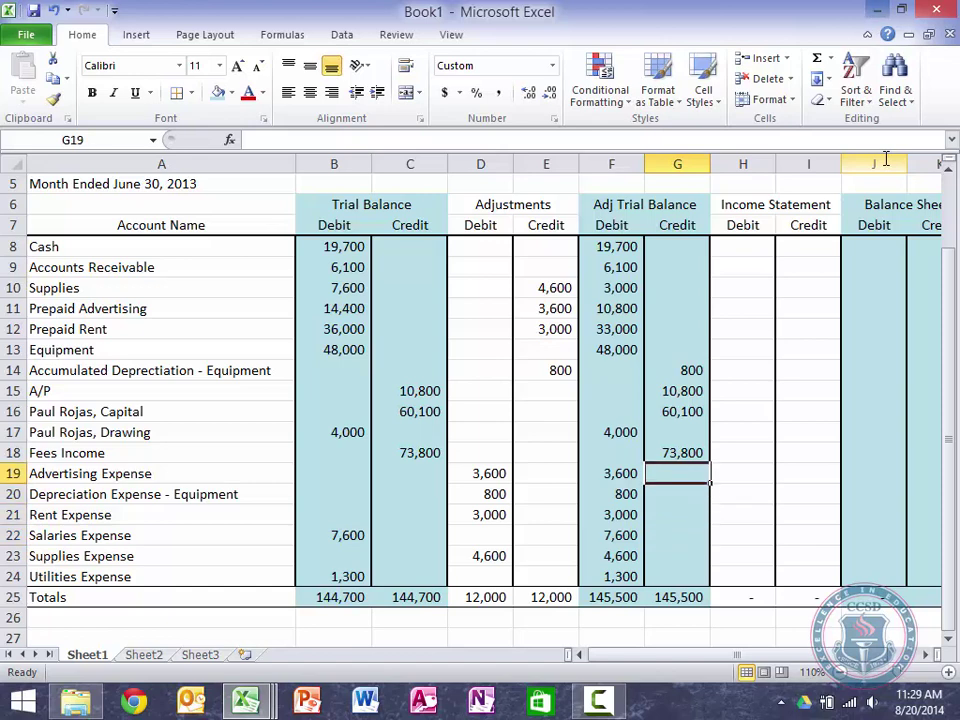
pyautogui.hotkey('shift', 'Down')
pyautogui.hotkey('shift', 'Left')
pyautogui.hotkey('shift', 'Down')
pyautogui.hotkey('shift', 'Down')
pyautogui.hotkey('shift', 'Down')
pyautogui.hotkey('shift', 'Down')
pyautogui.hotkey('shift', 'Down')
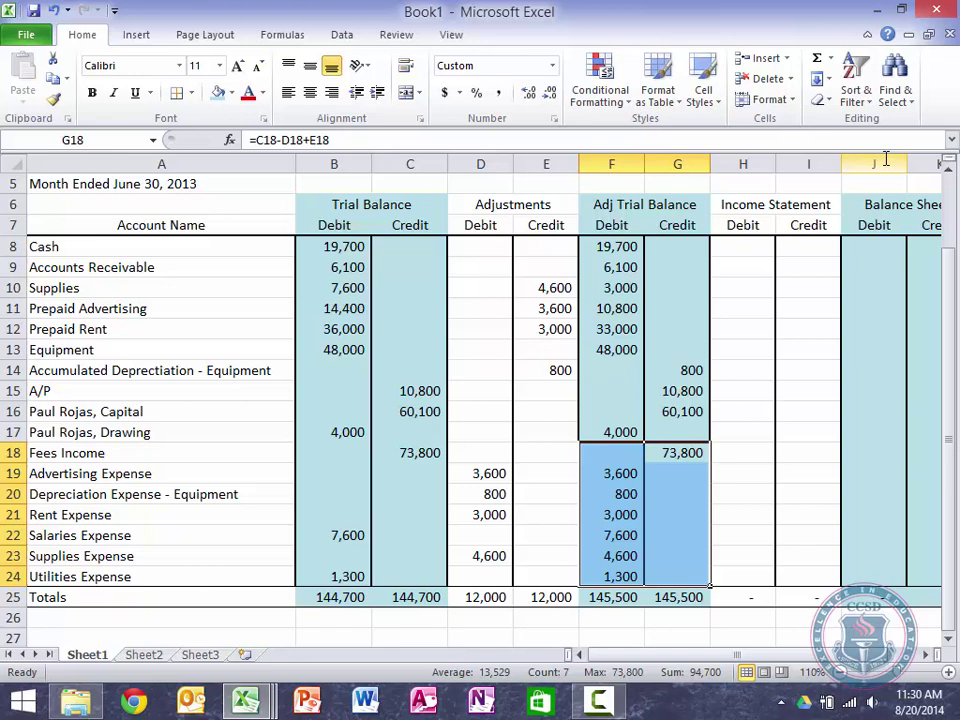
# Inspect the cell references of the adjusted credit formula in G14 for Accumulated Depreciation - Equipment
pyautogui.press('Down')
pyautogui.press('Right')
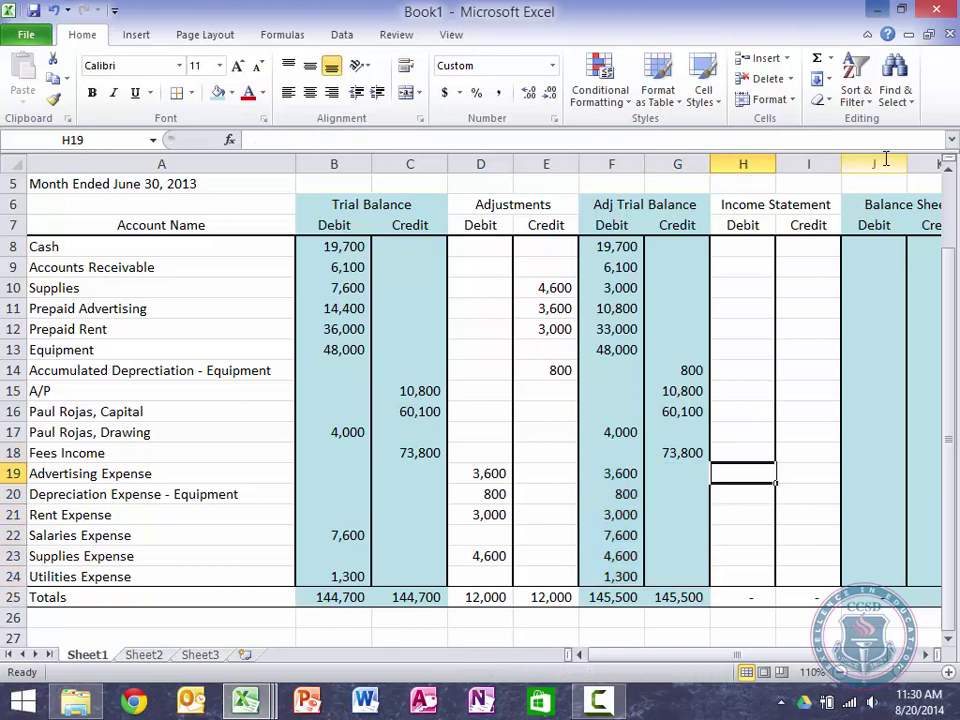
pyautogui.press('Down')
pyautogui.press('Left')
pyautogui.press('Left')
pyautogui.press('Up')
pyautogui.press('Up')
pyautogui.press('Up')
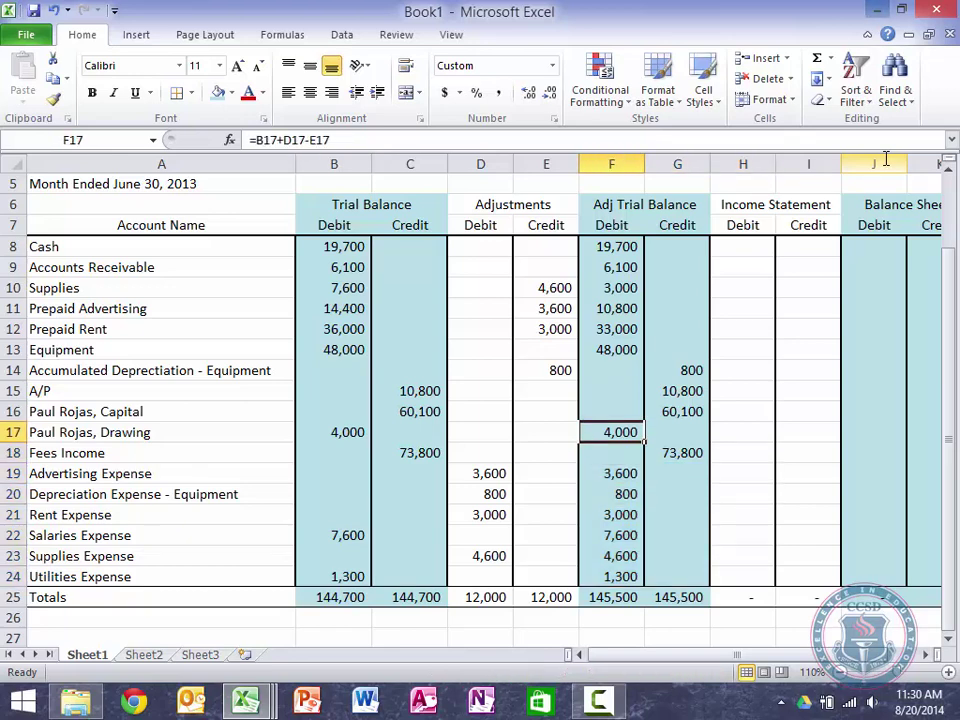
pyautogui.press('Up')
pyautogui.press('Up')
pyautogui.press('Up')
pyautogui.press('Right')
pyautogui.press('F2')
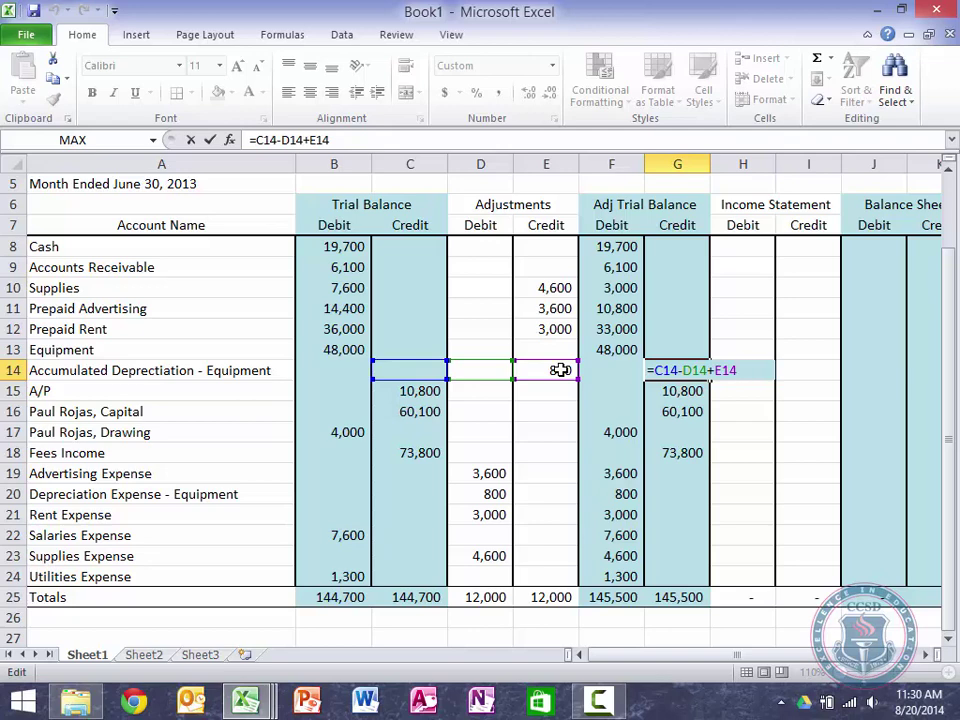
pyautogui.press('Return')
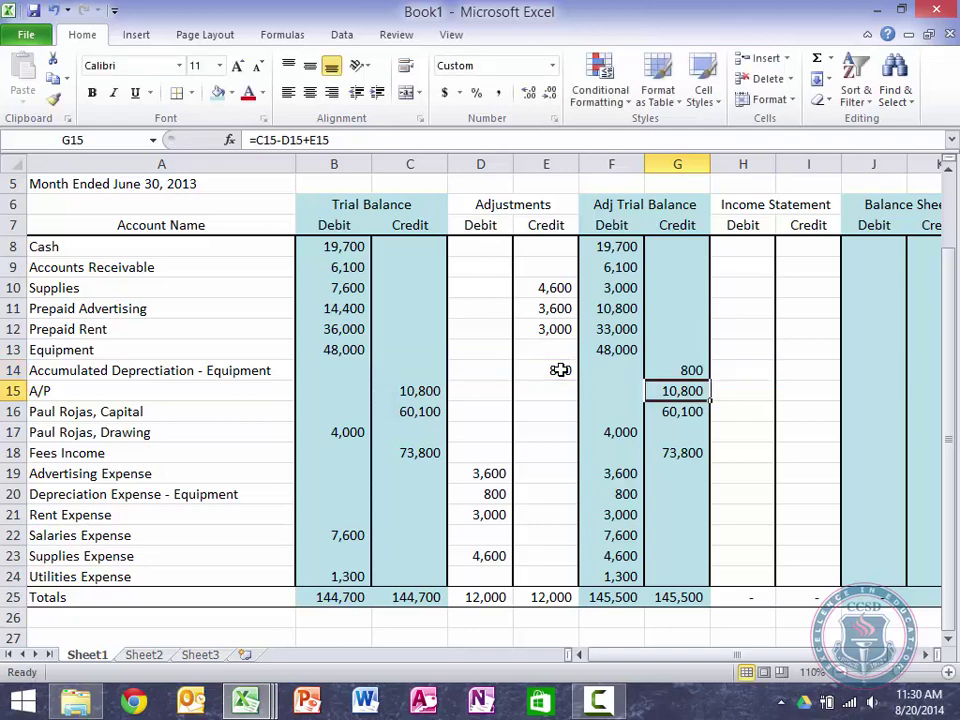
# Highlight the Income Statement debit and credit columns from the heading through the Totals row, H6:I25
pyautogui.press('Up')
pyautogui.press('Right')
pyautogui.press('Right')
pyautogui.press('Up')
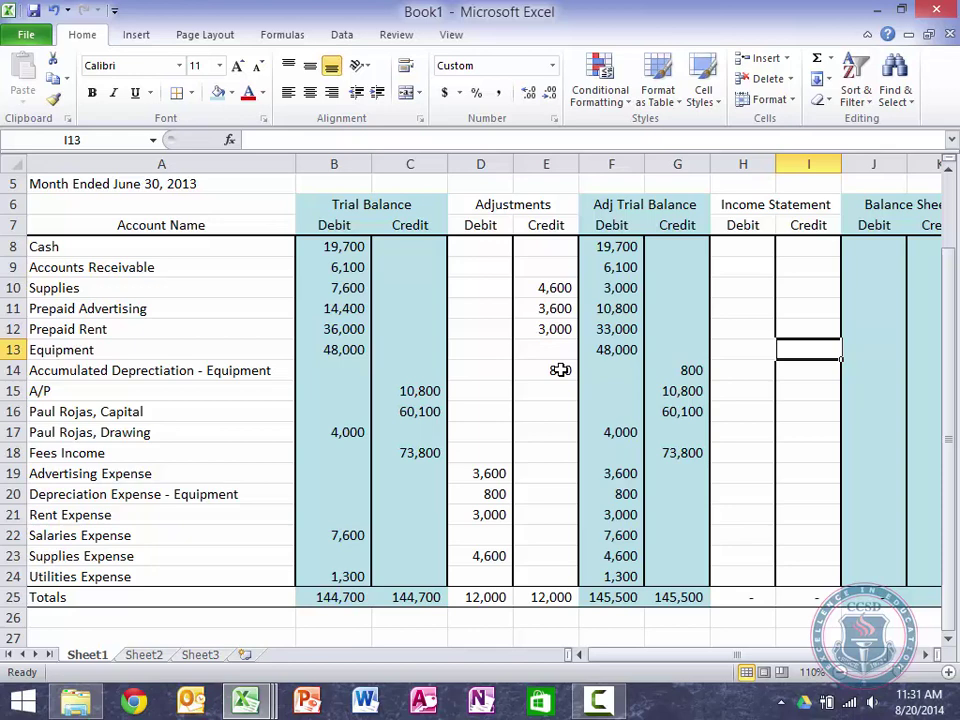
pyautogui.press('Up')
pyautogui.press('Up')
pyautogui.press('Up')
pyautogui.press('Left')
pyautogui.press('Up')
pyautogui.press('Up')
pyautogui.press('Up')
pyautogui.press('Up')
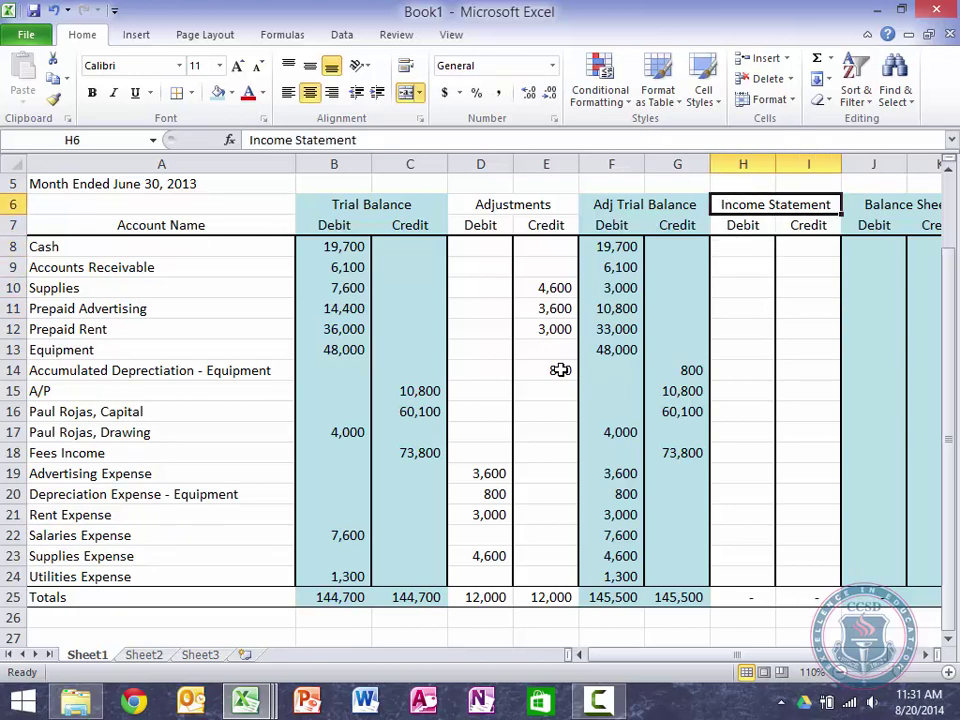
pyautogui.hotkey('shift', 'Down')
pyautogui.hotkey('shift', 'Down')
pyautogui.hotkey('shift', 'Down')
pyautogui.hotkey('shift', 'Down')
pyautogui.hotkey('shift', 'Down')
pyautogui.hotkey('shift', 'Down')
pyautogui.hotkey('shift', 'Down')
pyautogui.hotkey('shift', 'Down')
pyautogui.hotkey('shift', 'Down')
pyautogui.hotkey('shift', 'Down')
pyautogui.hotkey('shift', 'Down')
pyautogui.hotkey('shift', 'Down')
pyautogui.hotkey('shift', 'Down')
pyautogui.hotkey('shift', 'Down')
pyautogui.hotkey('shift', 'Down')
pyautogui.hotkey('shift', 'Down')
pyautogui.hotkey('shift', 'Down')
pyautogui.hotkey('shift', 'Down')
pyautogui.hotkey('shift', 'Down')
pyautogui.hotkey('shift', 'Down')
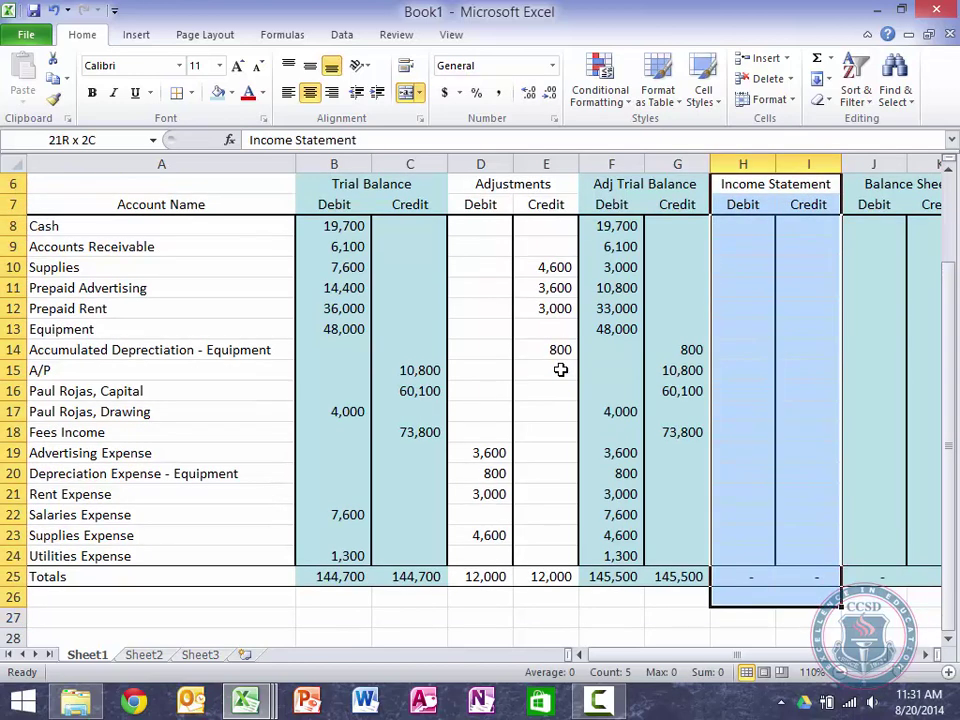
pyautogui.hotkey('shift', 'Up')
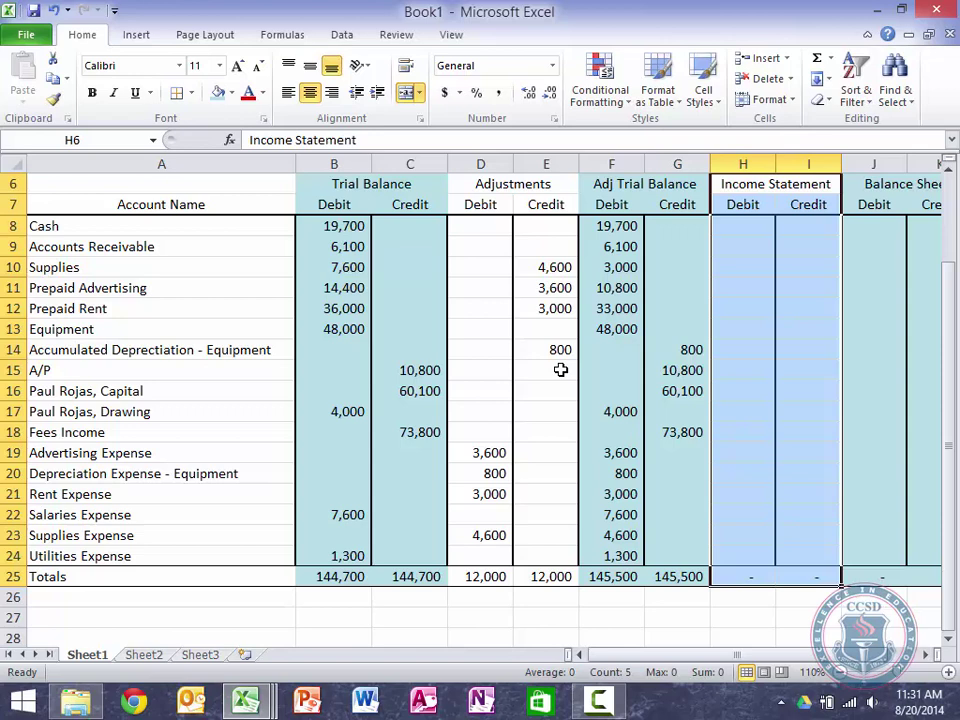
# Fill the Income Statement columns with yellow from the heading down to row 27, H6:I27
pyautogui.press('Down')
pyautogui.press('Down')
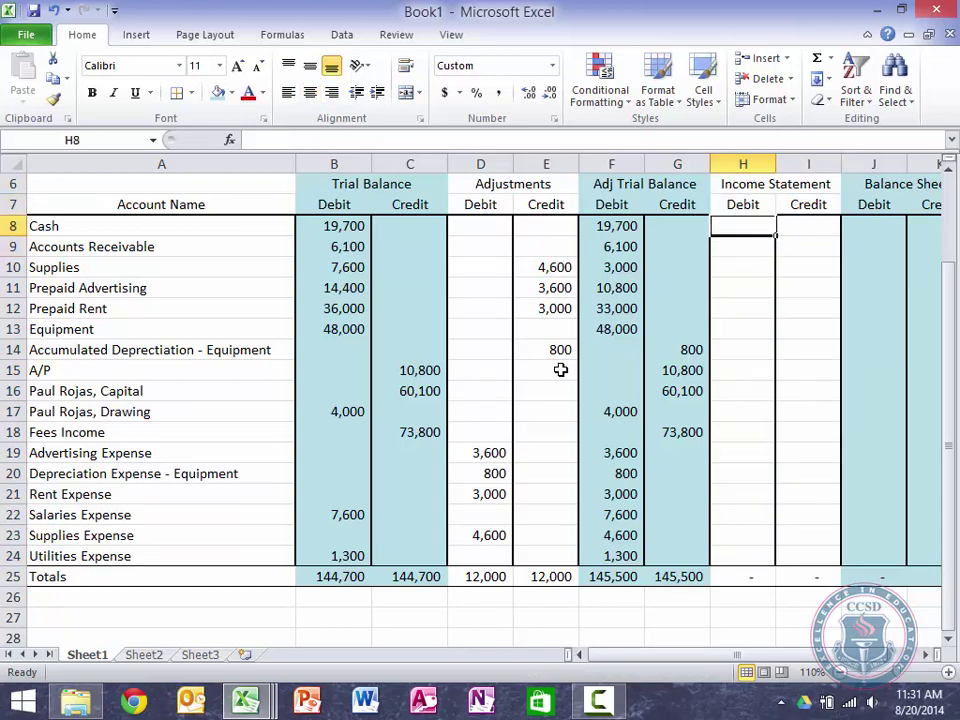
pyautogui.press('Up')
pyautogui.press('Up')
pyautogui.hotkey('shift', 'Down')
pyautogui.hotkey('shift', 'Down')
pyautogui.hotkey('shift', 'Down')
pyautogui.hotkey('shift', 'Down')
pyautogui.hotkey('shift', 'Down')
pyautogui.hotkey('shift', 'Down')
pyautogui.hotkey('shift', 'Down')
pyautogui.hotkey('shift', 'Down')
pyautogui.hotkey('shift', 'Down')
pyautogui.hotkey('shift', 'Down')
pyautogui.hotkey('shift', 'Down')
pyautogui.hotkey('shift', 'Down')
pyautogui.hotkey('shift', 'Down')
pyautogui.hotkey('shift', 'Down')
pyautogui.hotkey('shift', 'Down')
pyautogui.hotkey('shift', 'Down')
pyautogui.hotkey('shift', 'Down')
pyautogui.hotkey('shift', 'Down')
pyautogui.hotkey('shift', 'Down')
pyautogui.hotkey('shift', 'Down')
pyautogui.hotkey('shift', 'Down')
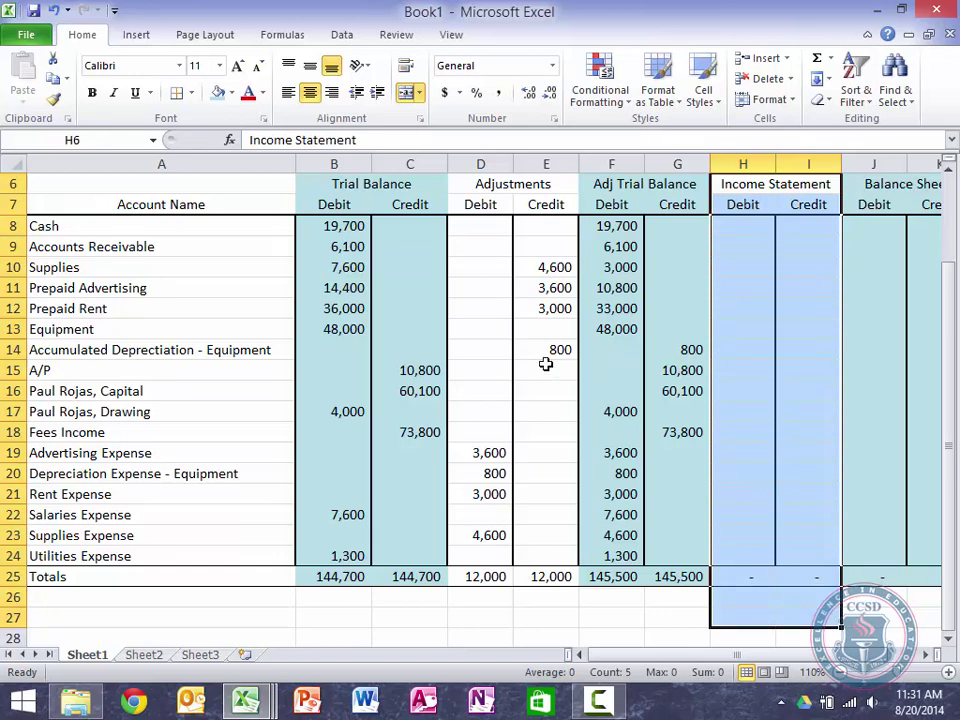
pyautogui.click(233, 95)
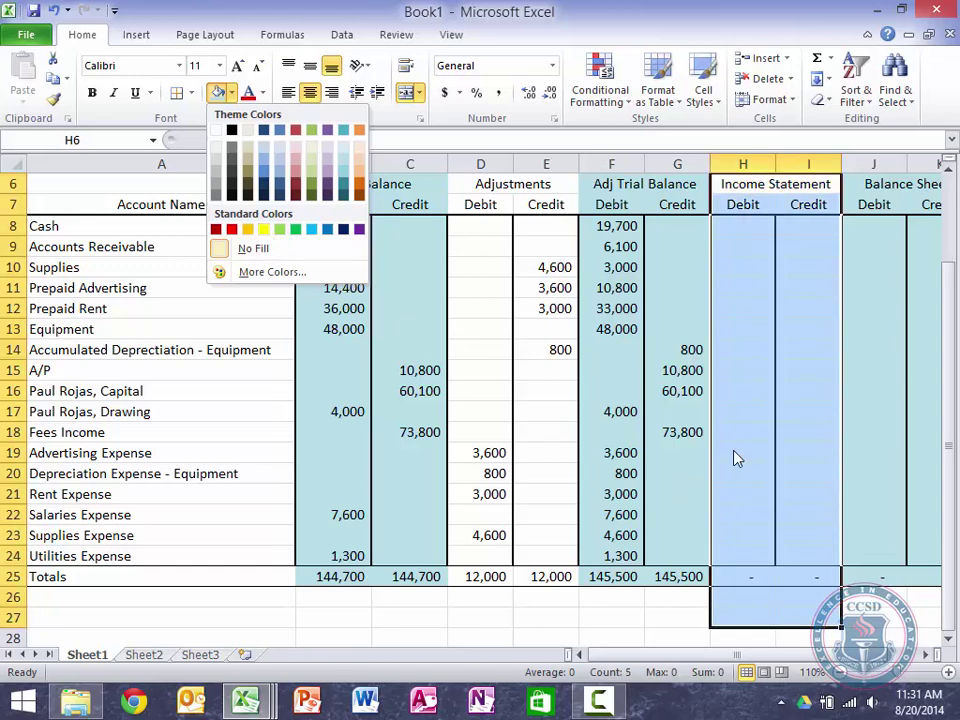
pyautogui.press('Escape')
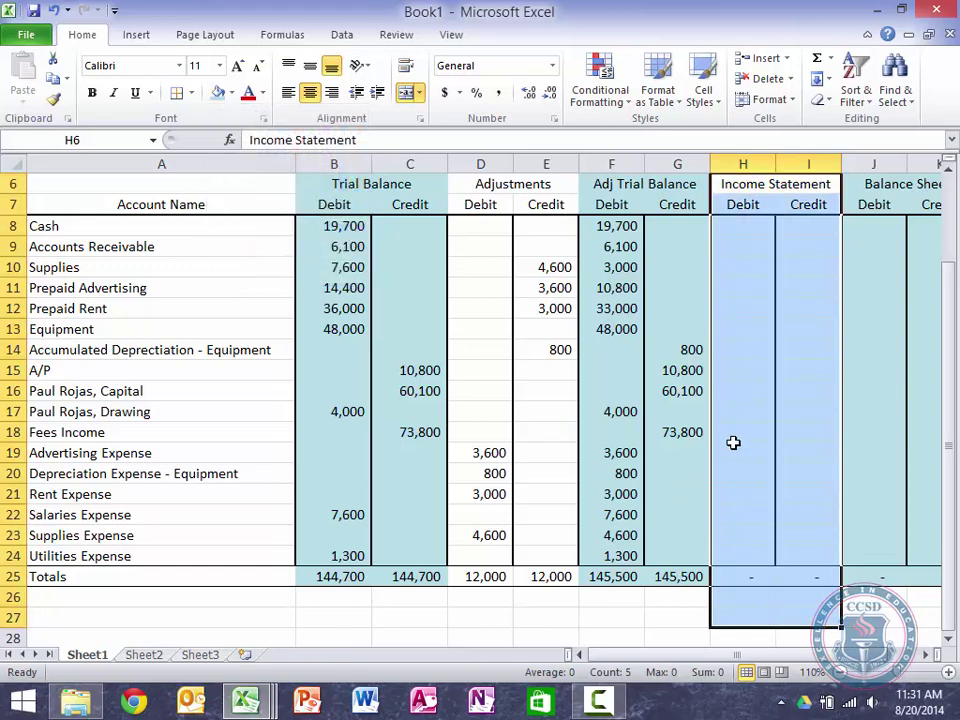
pyautogui.click(232, 93)
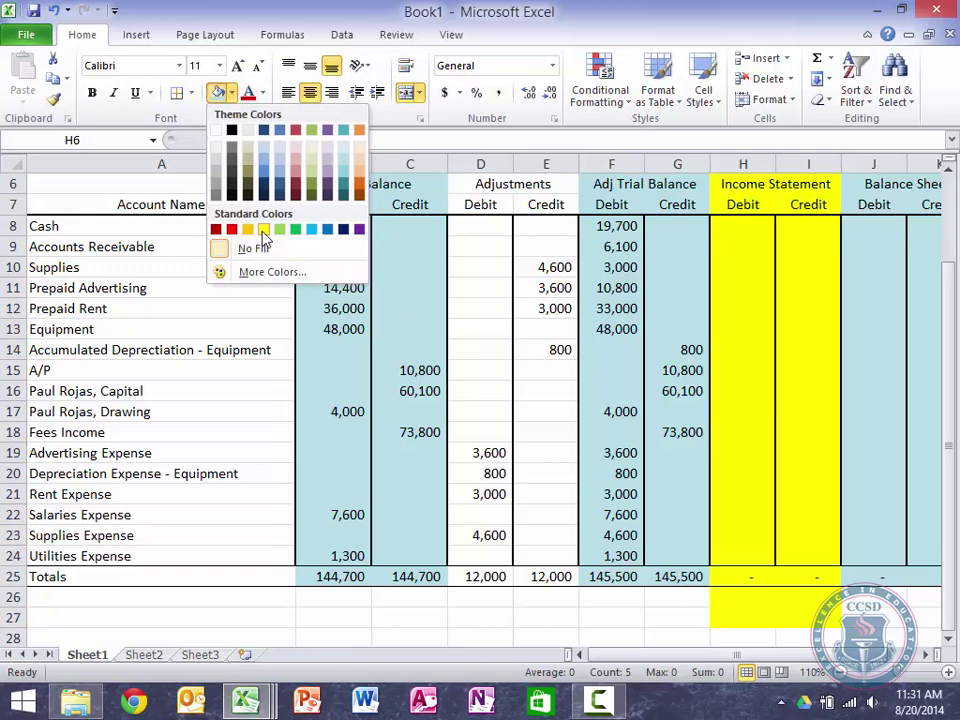
pyautogui.click(263, 230)
# Carry Fees Income into the Income Statement credit column by entering =G18 in I18
pyautogui.click(752, 370)
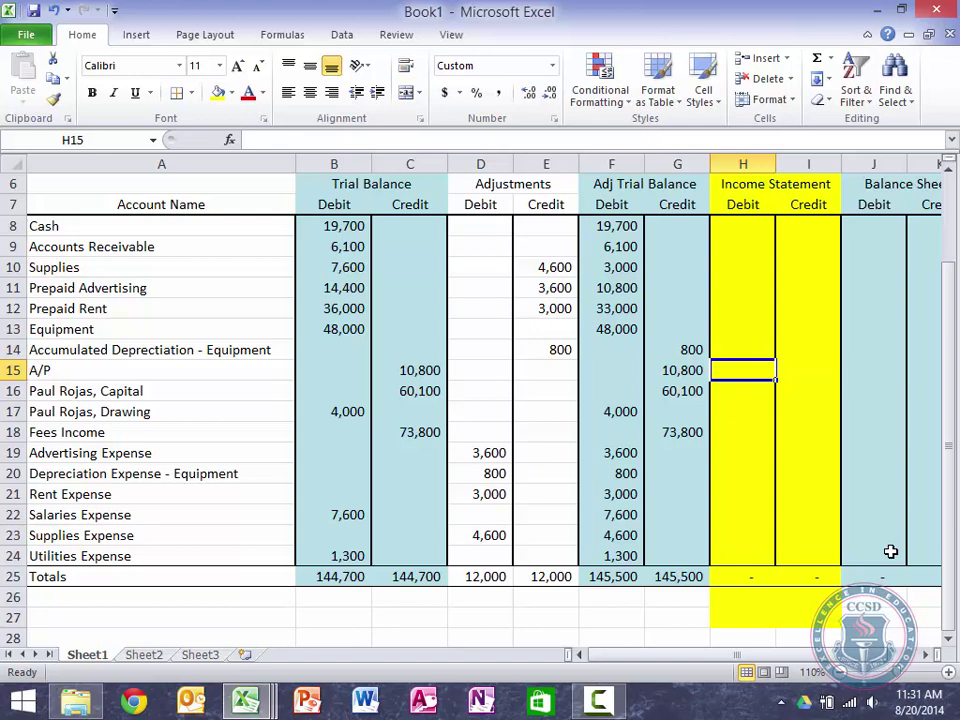
pyautogui.press('Down')
pyautogui.press('Down')
pyautogui.press('Down')
pyautogui.press('Down')
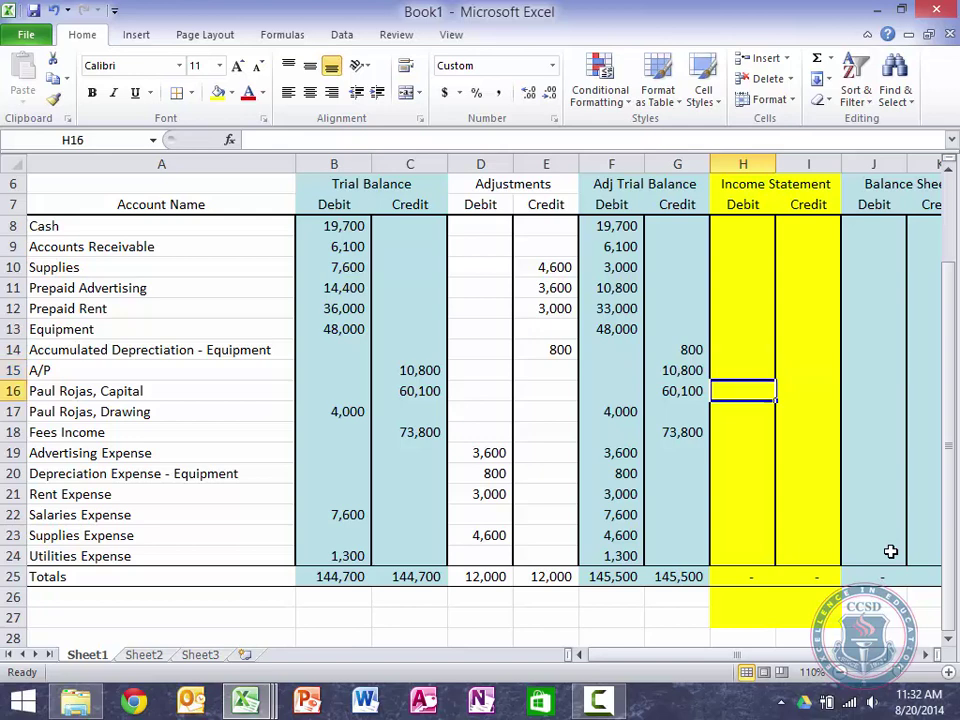
pyautogui.press('Up')
pyautogui.press('Right')
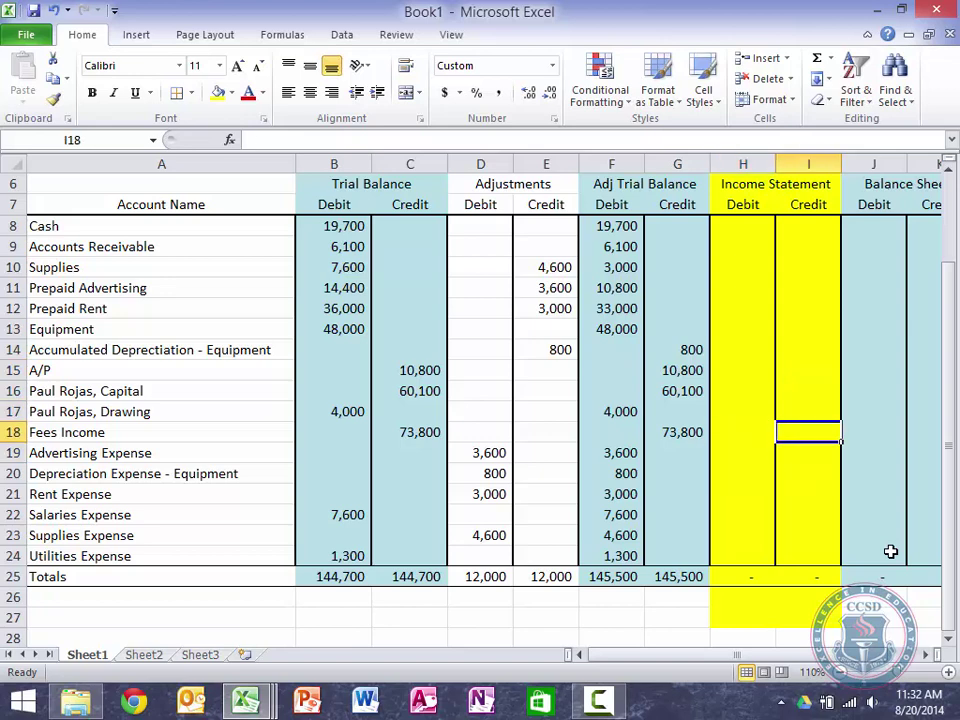
pyautogui.write('=')
pyautogui.click(667, 432)
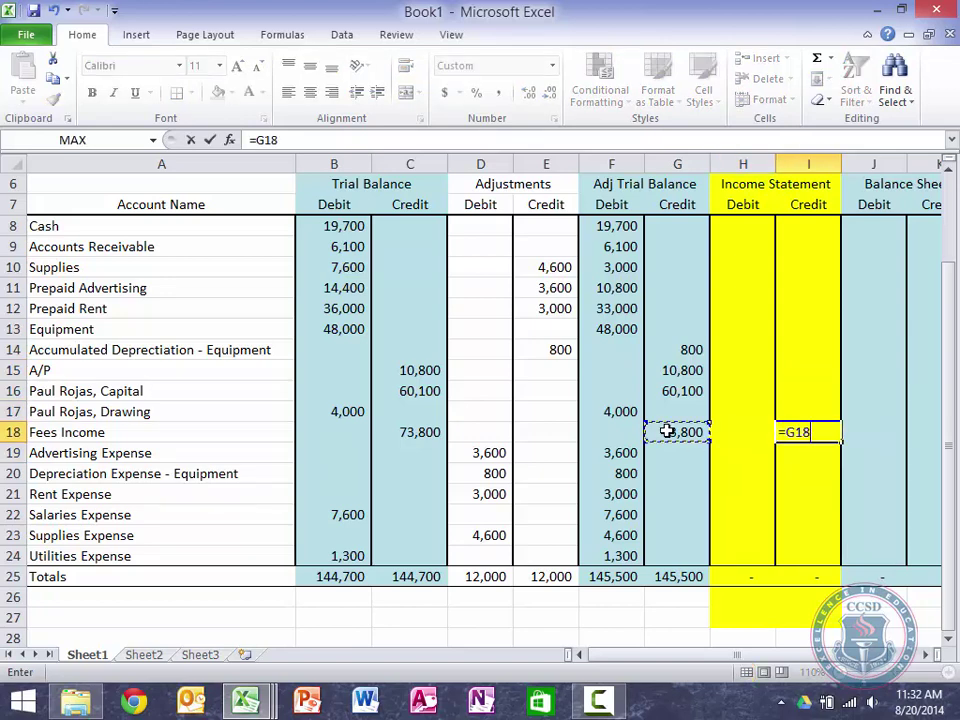
pyautogui.press('Return')
# Enter =F19 in H19 for Advertising Expense and copy it down through Utilities Expense in H24
pyautogui.press('Left')
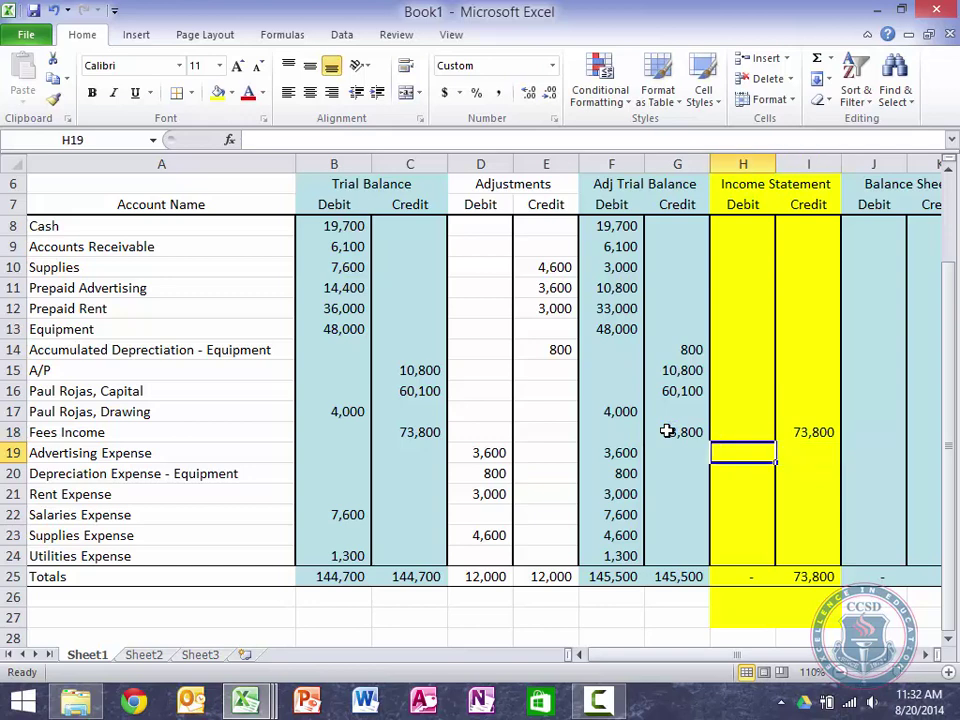
pyautogui.write('=')
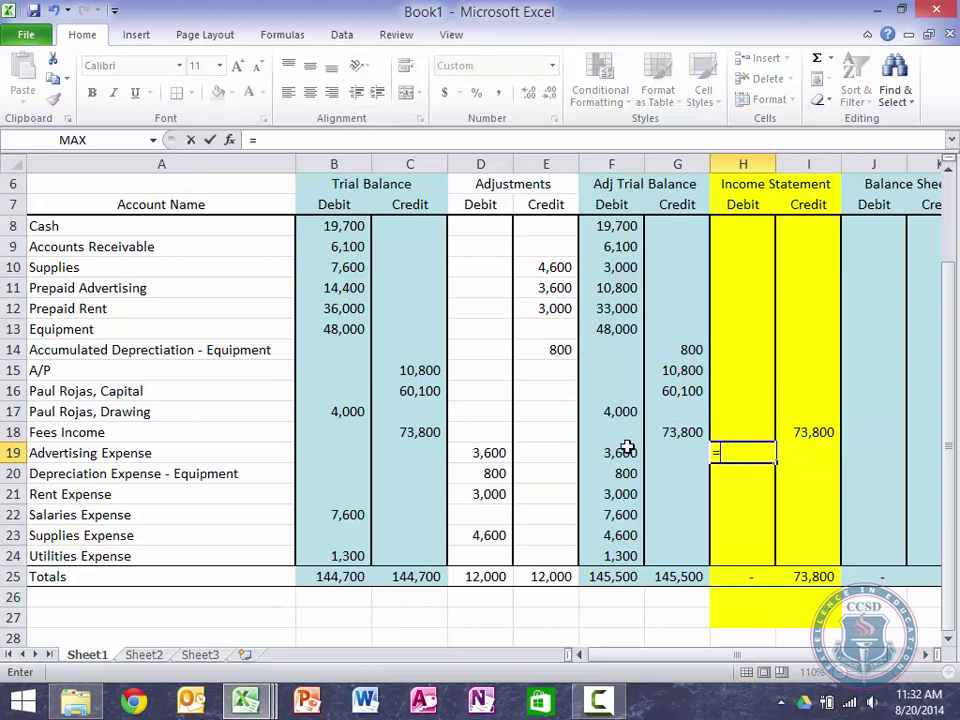
pyautogui.click(628, 446)
pyautogui.press('Return')
pyautogui.click(735, 455)
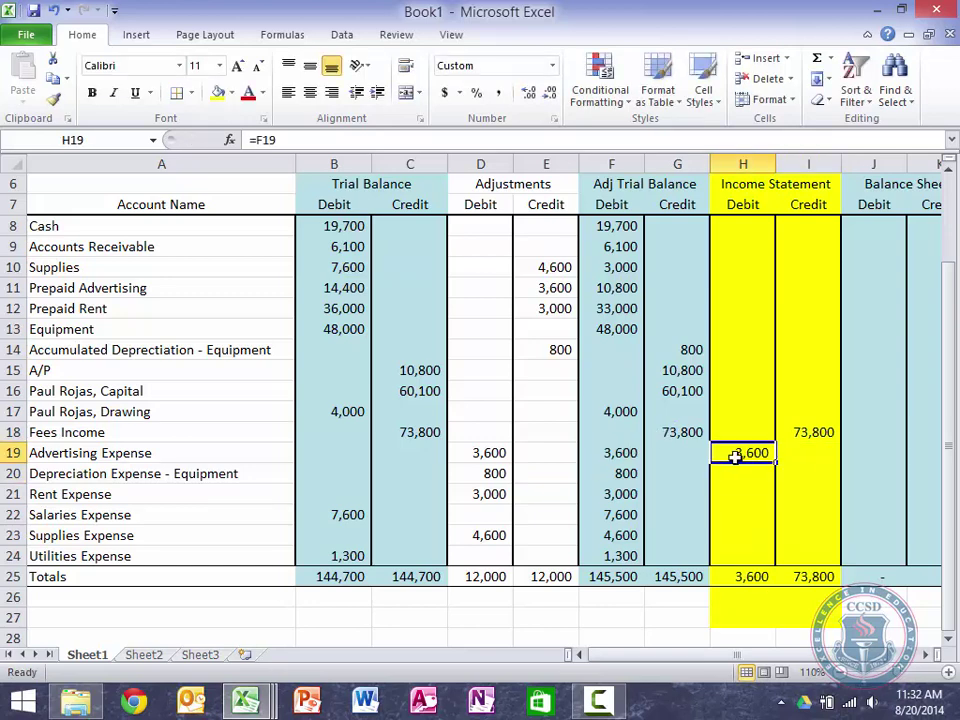
pyautogui.moveTo(775, 463); pyautogui.dragTo(767, 557)
pyautogui.click(826, 476)
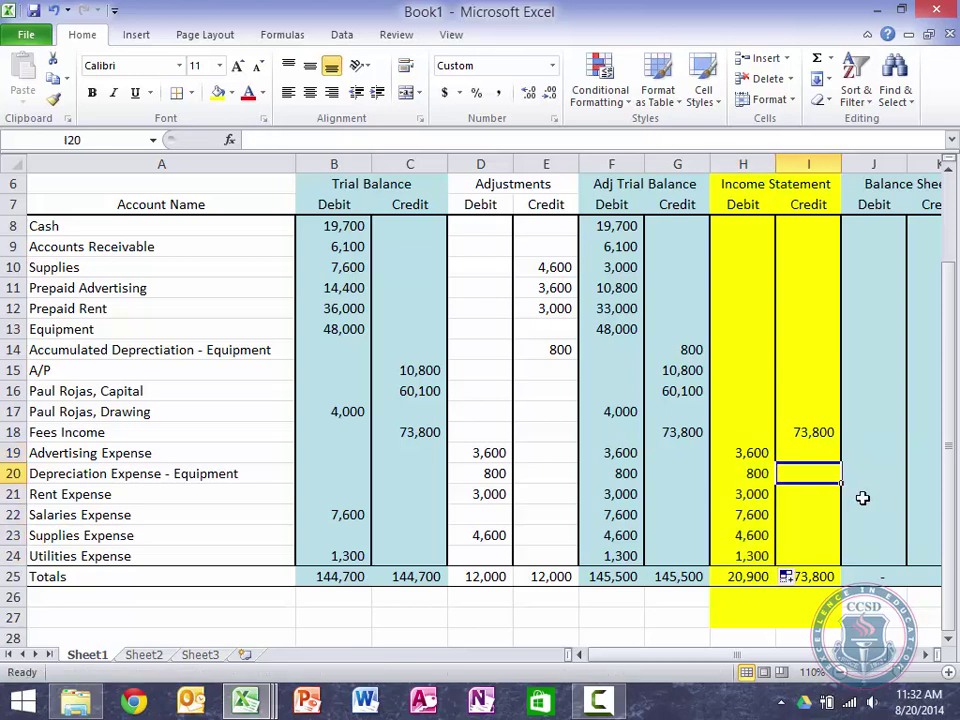
# Check the total formulas of the Income Statement debit and credit columns in H25 and I25
pyautogui.click(862, 497)
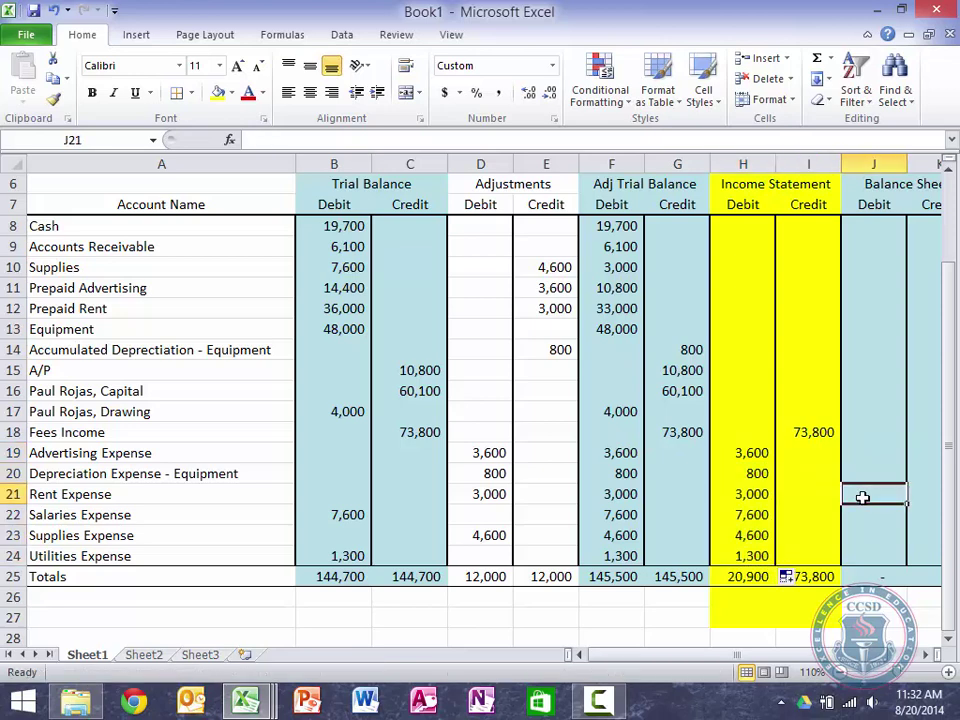
pyautogui.press('Down')
pyautogui.press('Down')
pyautogui.press('Down')
pyautogui.press('Down')
pyautogui.press('Left')
pyautogui.press('Left')
pyautogui.press('Right')
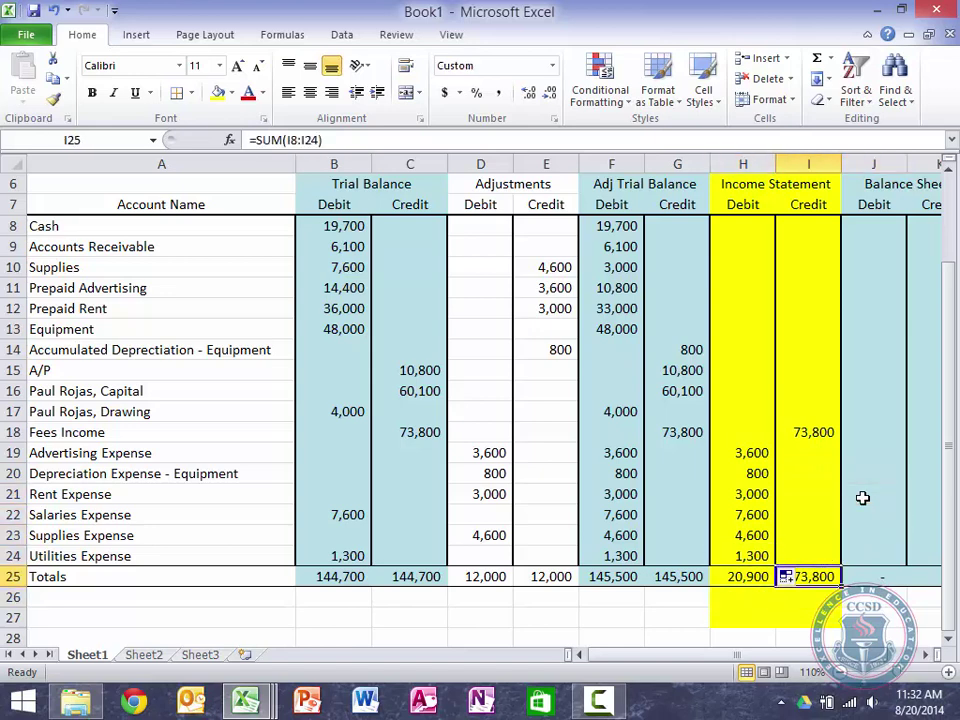
pyautogui.click(858, 620)
pyautogui.scroll(-2, 858, 625)
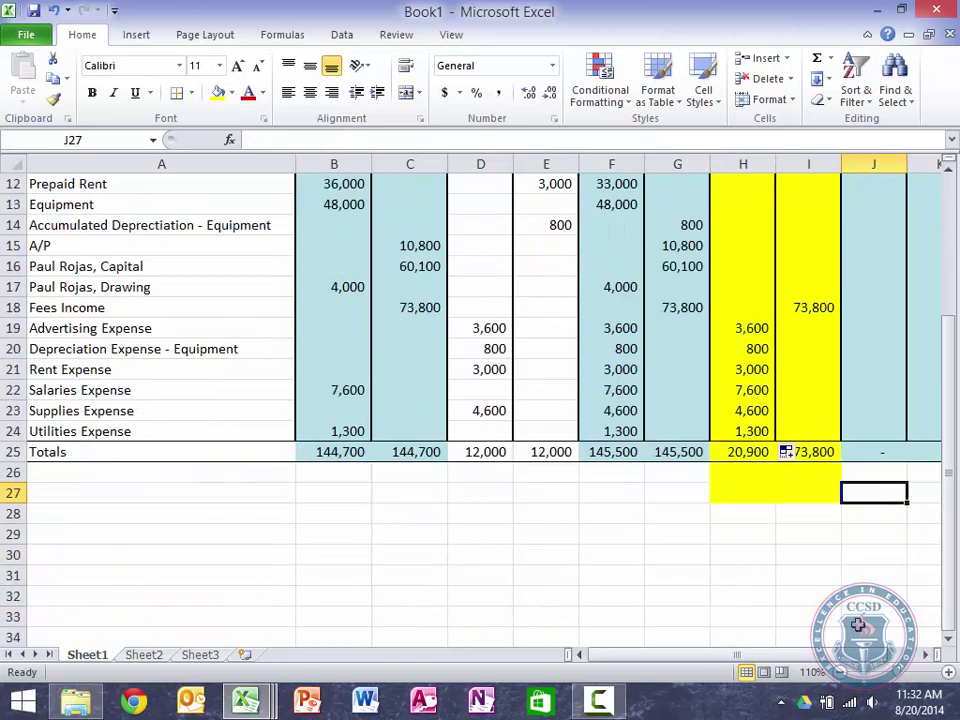
pyautogui.click(802, 456)
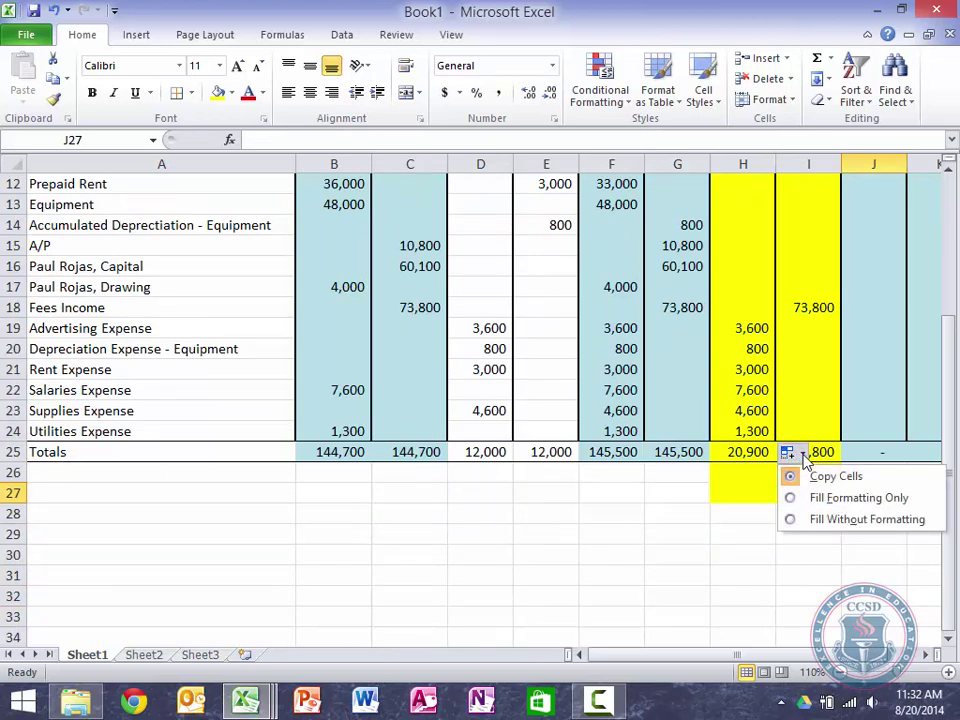
pyautogui.click(804, 456)
pyautogui.click(786, 456)
pyautogui.click(787, 553)
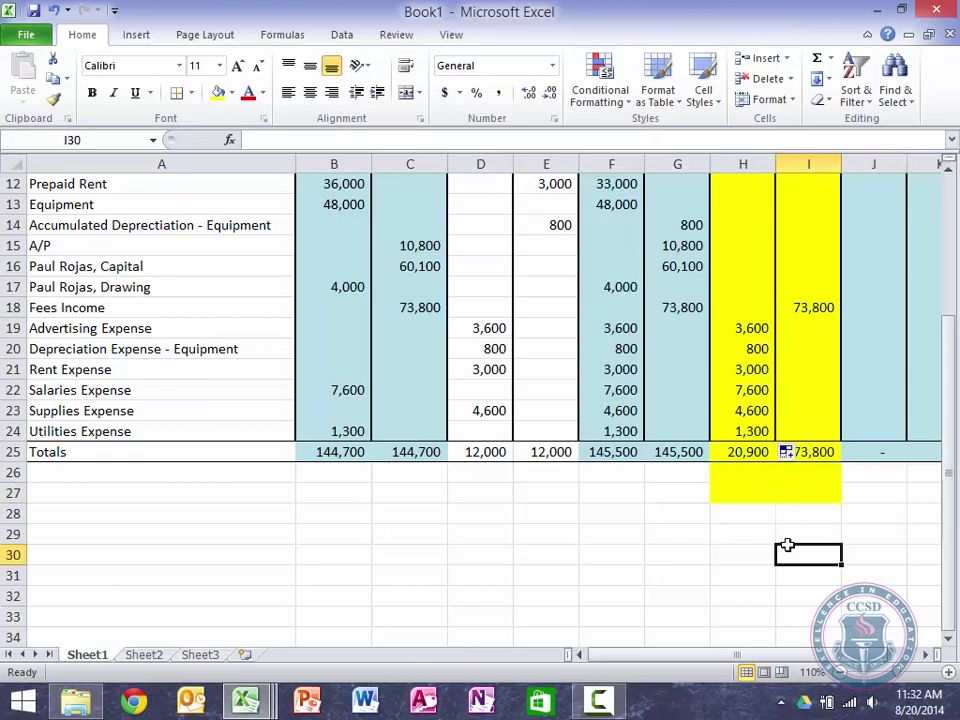
# Re-enter the Income Statement credit total in I25 as =SUM(I8:I24)
pyautogui.click(812, 452)
pyautogui.write('=')
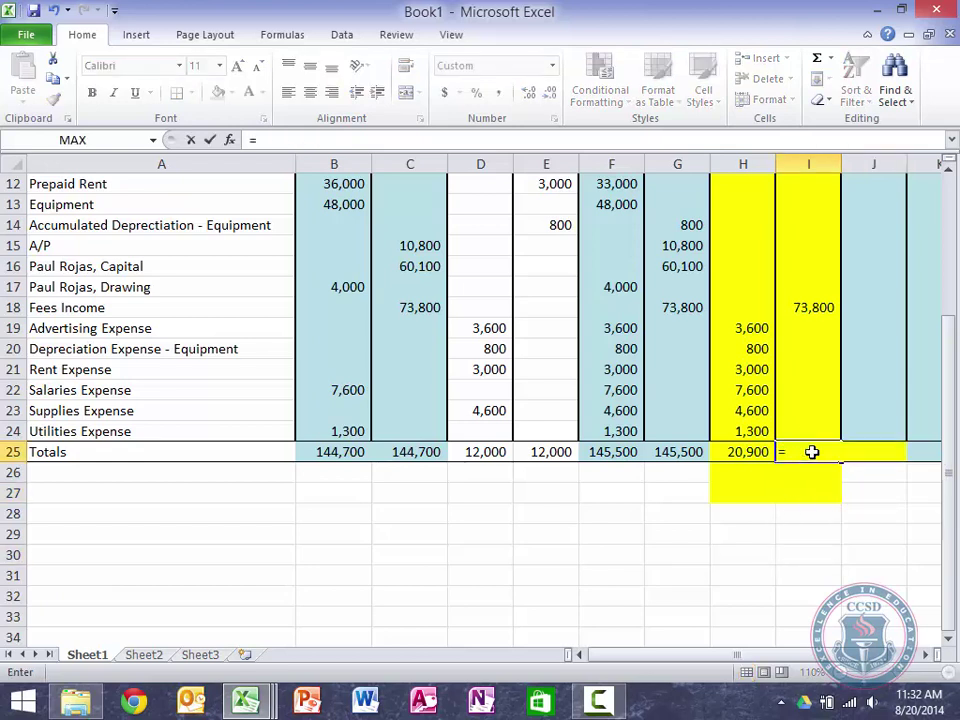
pyautogui.write('SUM(')
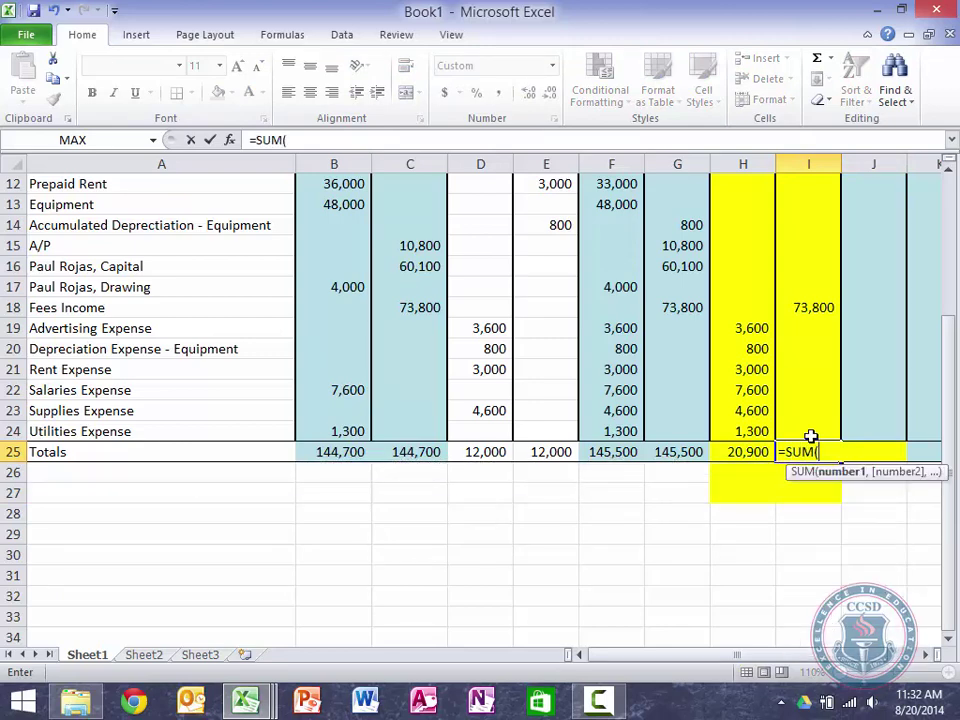
pyautogui.moveTo(810, 435); pyautogui.dragTo(808, 222)
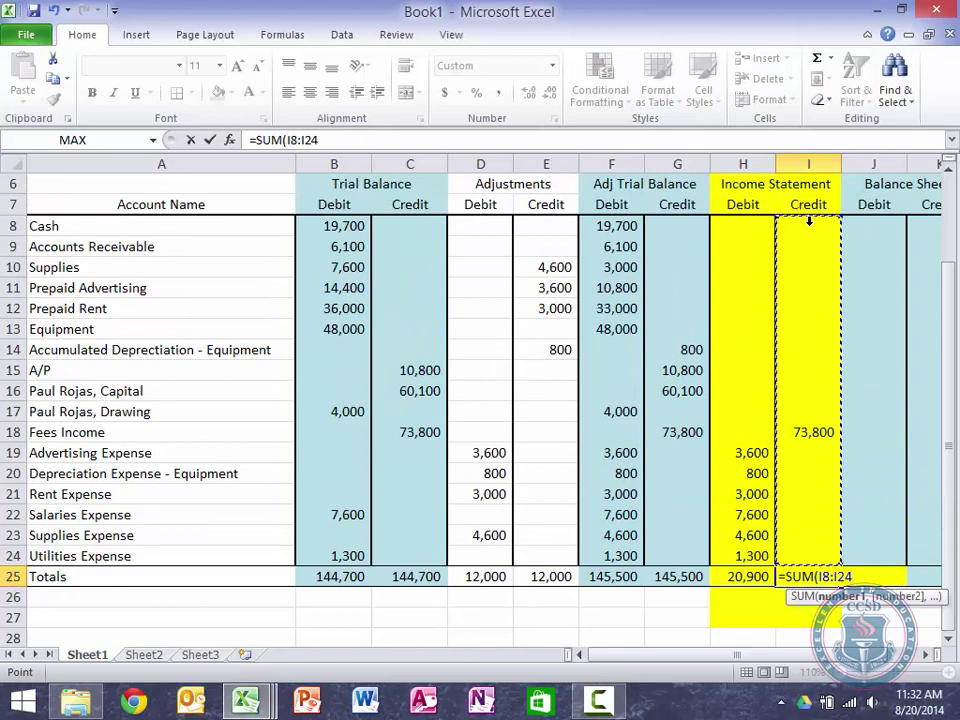
pyautogui.write(')')
pyautogui.press('Return')
# Calculate the difference between the Income Statement credit and debit totals by entering =I25-H25 in H26
pyautogui.press('Left')
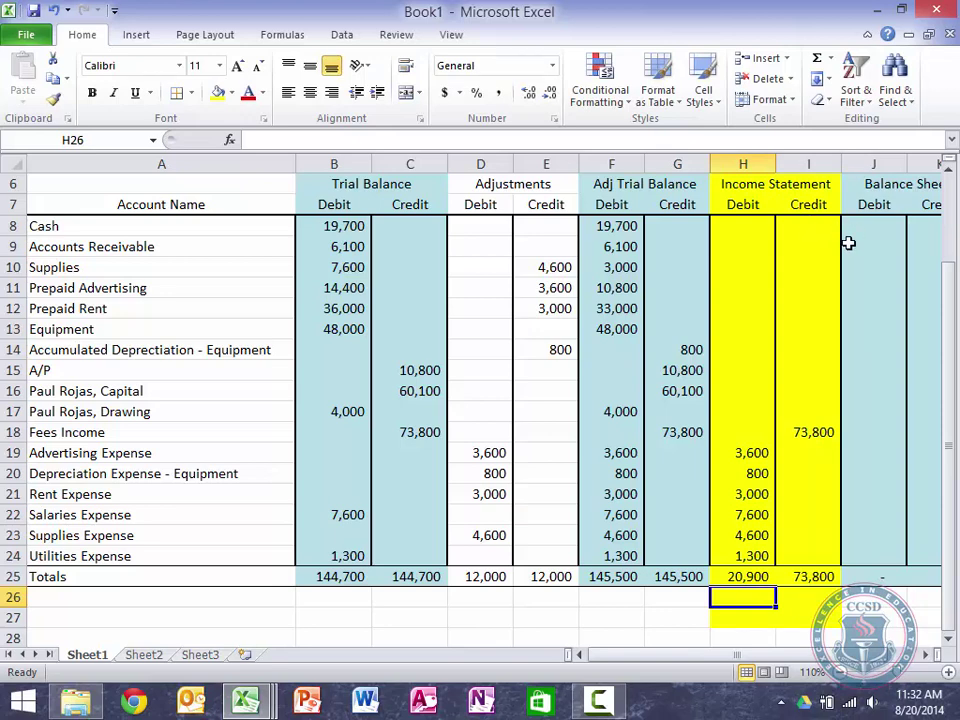
pyautogui.click(948, 673)
pyautogui.click(948, 673)
pyautogui.click(948, 673)
pyautogui.click(948, 673)
pyautogui.click(948, 673)
pyautogui.click(948, 673)
pyautogui.click(948, 673)
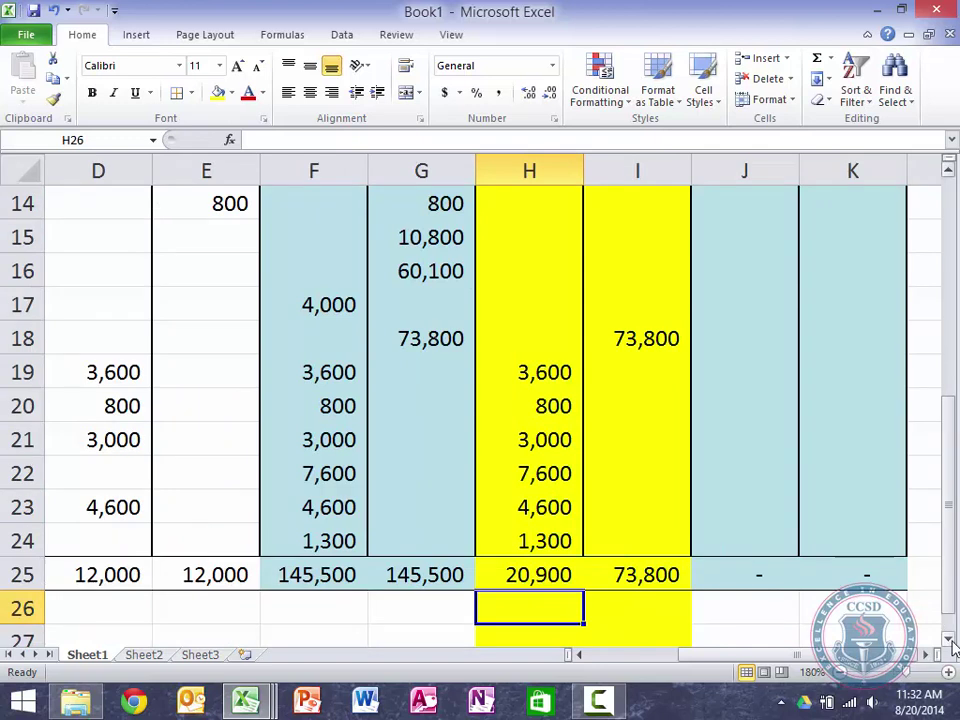
pyautogui.click(950, 639)
pyautogui.click(950, 639)
pyautogui.click(950, 639)
pyautogui.click(950, 639)
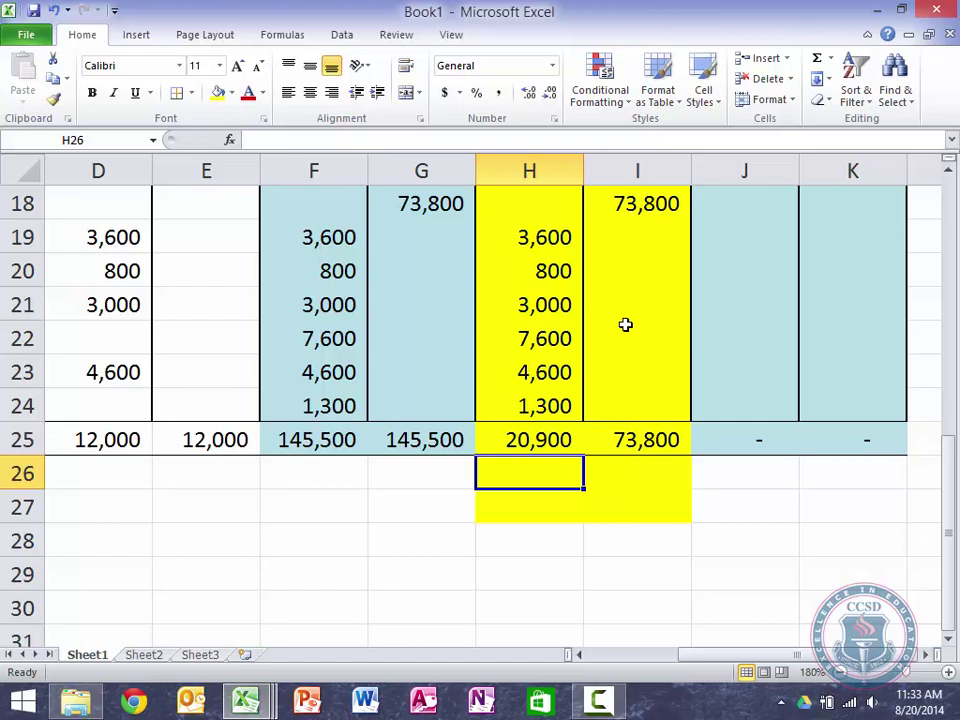
pyautogui.write('=')
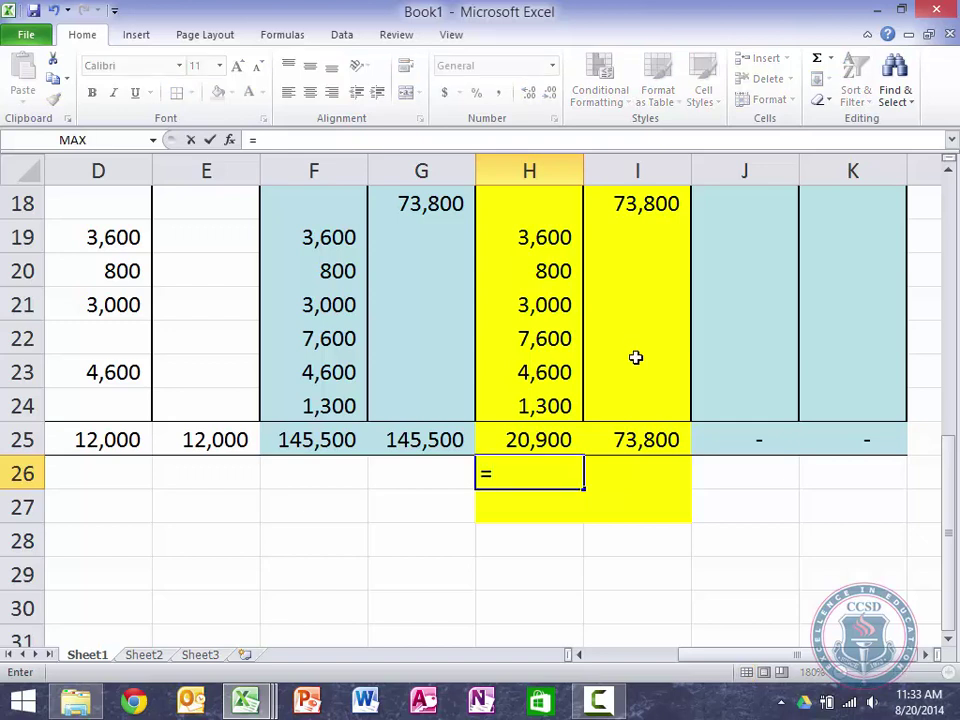
pyautogui.click(649, 438)
pyautogui.write('-')
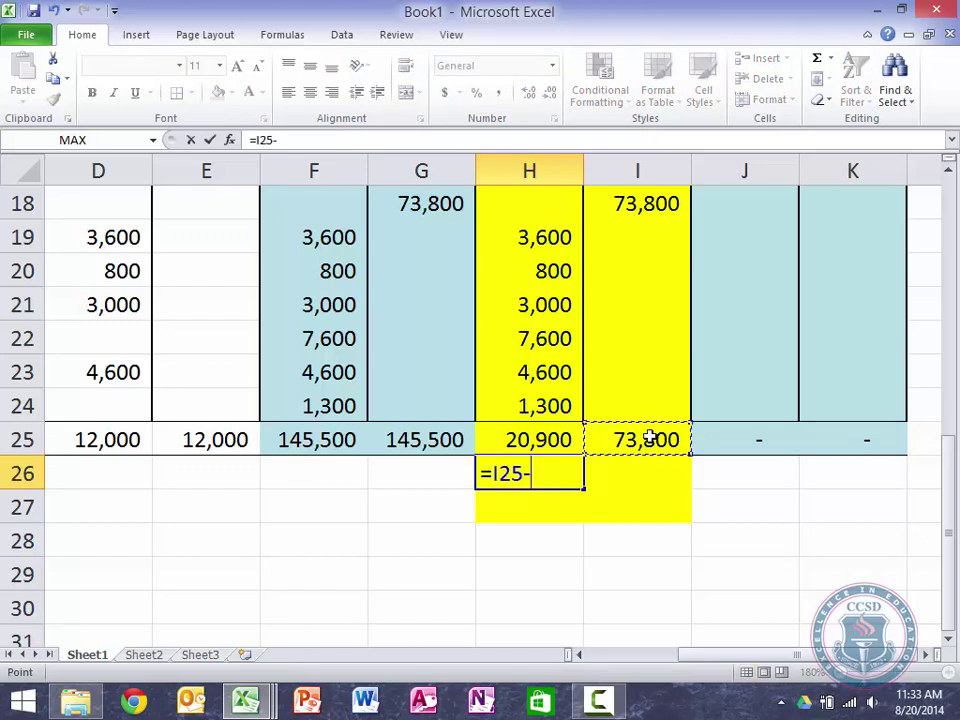
pyautogui.click(553, 440)
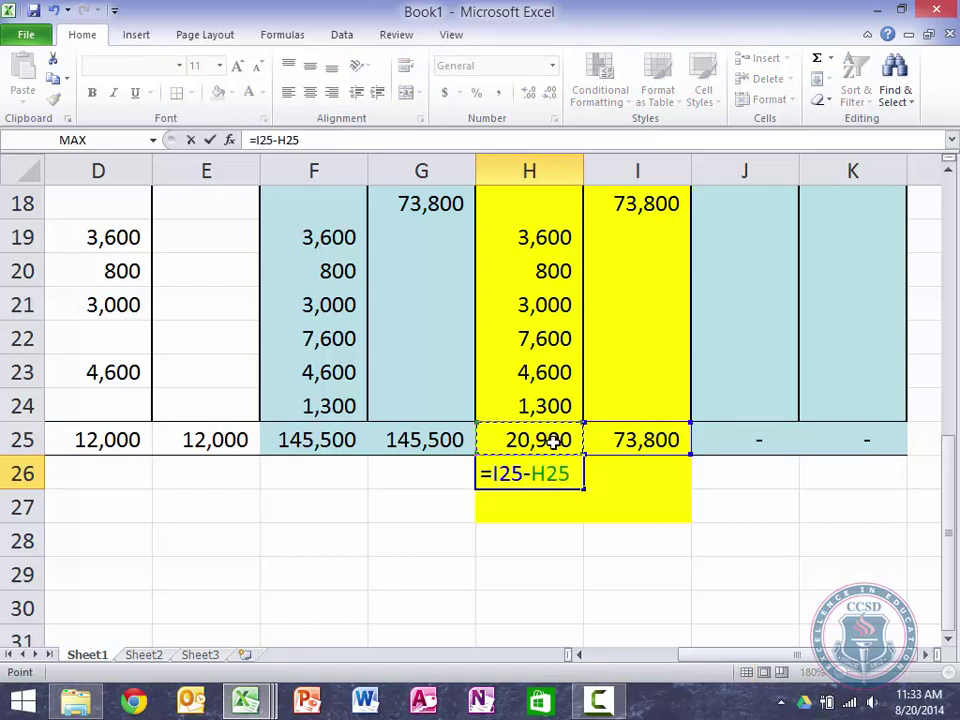
pyautogui.press('Return')
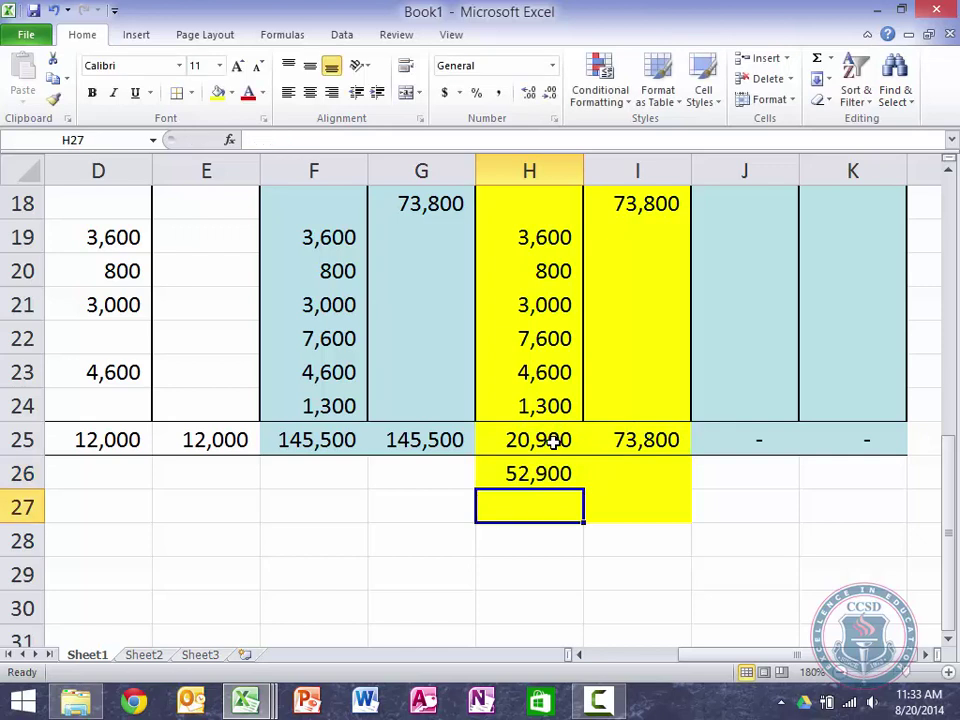
# Start a formula in H27 that references the Income Statement debit total, =H25
pyautogui.write('=')
pyautogui.click(527, 440)
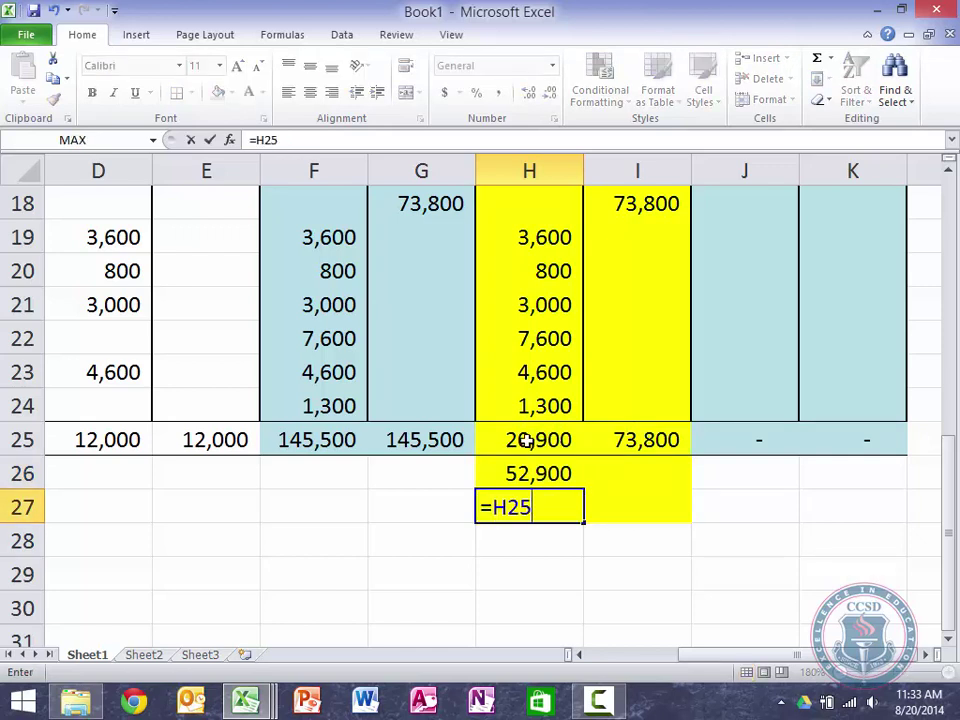
# Complete the formula =H25+H26 in H27 and copy it to I27
pyautogui.write('+')
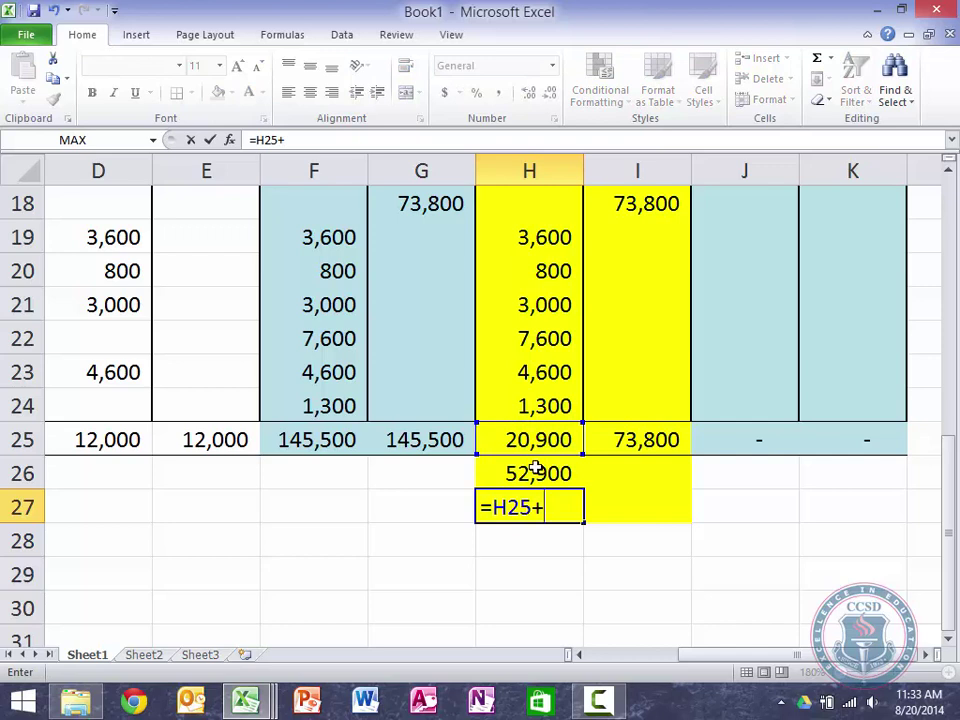
pyautogui.click(535, 470)
pyautogui.press('Return')
pyautogui.press('Up')
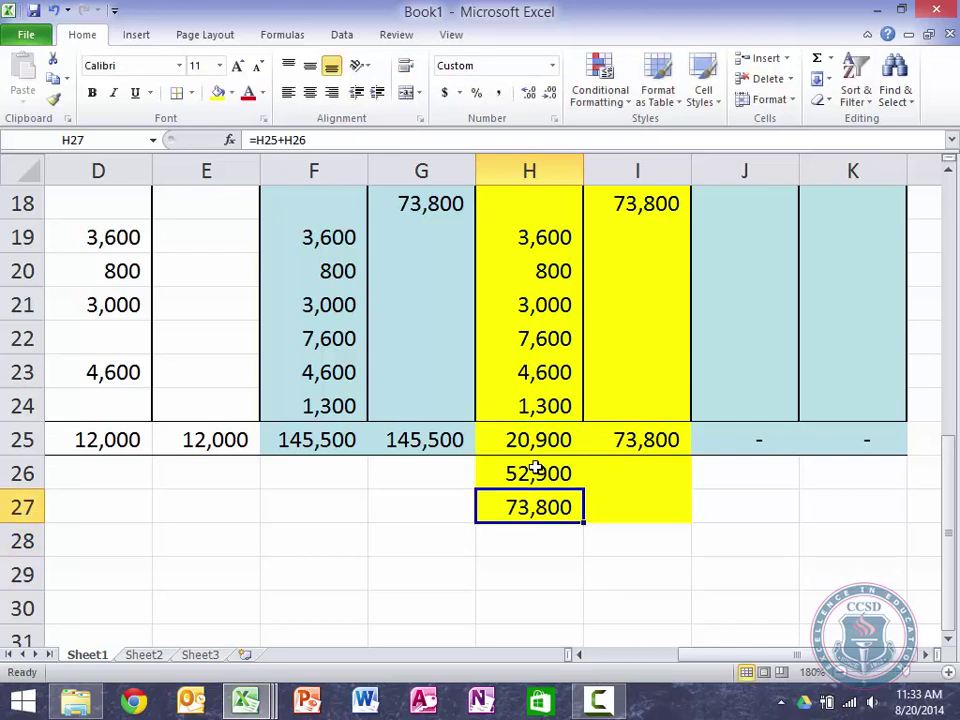
pyautogui.hotkey('ctrl', 'c')
pyautogui.press('Right')
pyautogui.hotkey('ctrl', 'v')
pyautogui.press('Left')
pyautogui.press('Up')
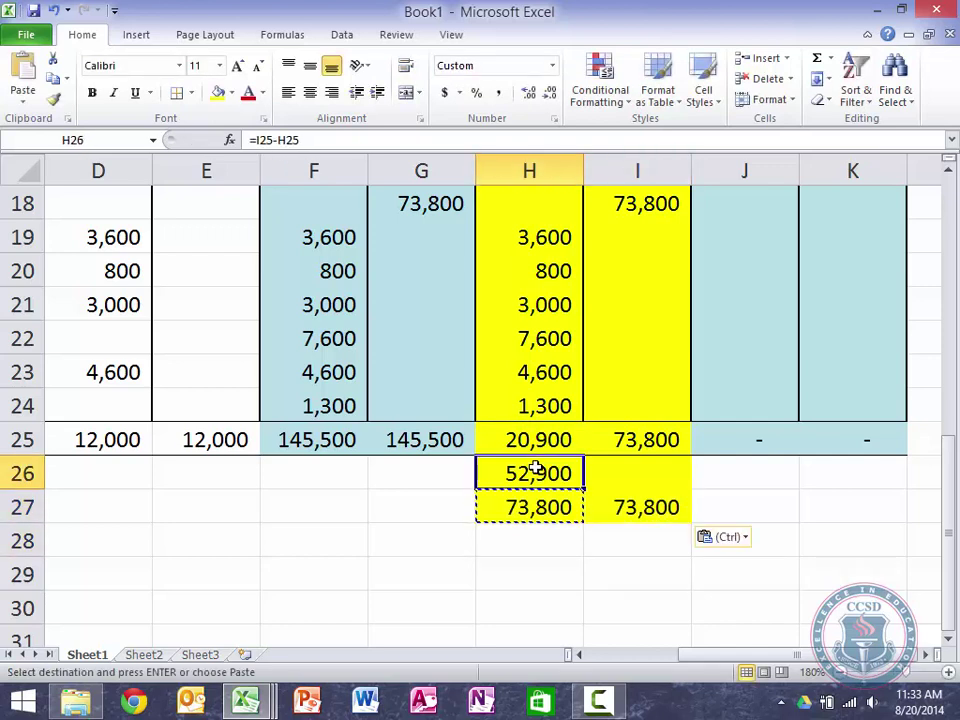
pyautogui.press('Down')
pyautogui.press('Escape')
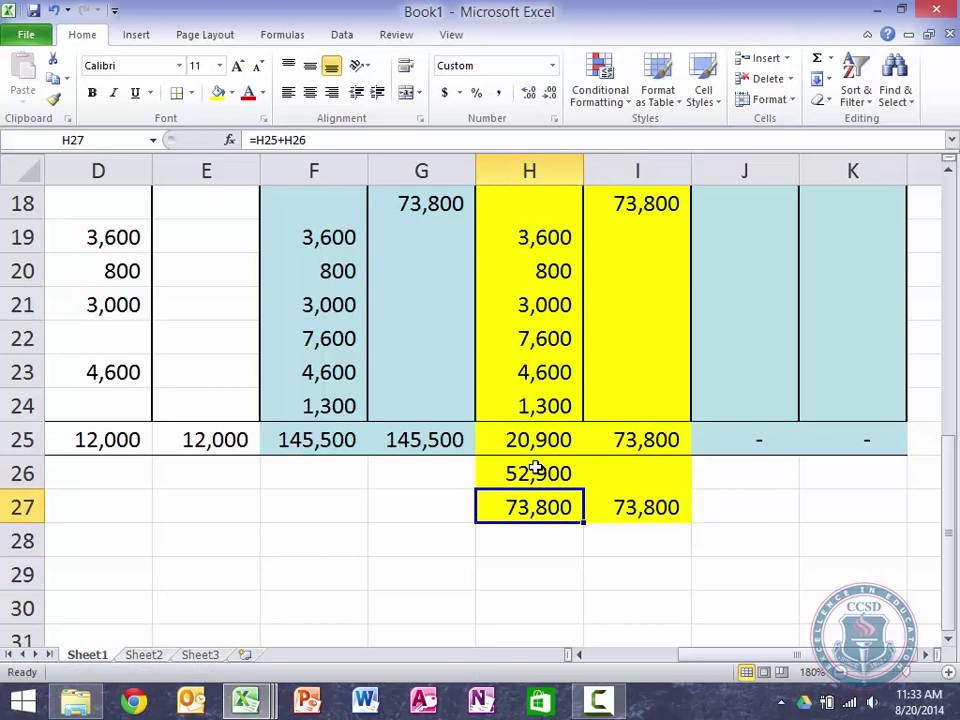
# Re-enter the Income Statement debit column's final total in H27 as =H25+H26
pyautogui.write('=')
pyautogui.click(520, 435)
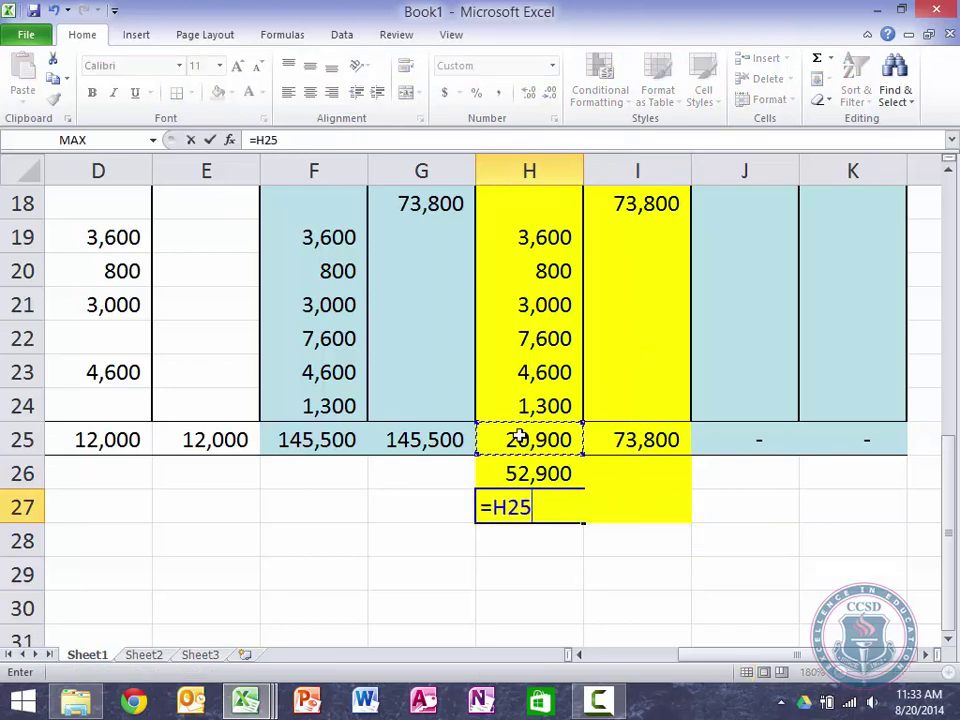
pyautogui.write('+')
pyautogui.click(551, 477)
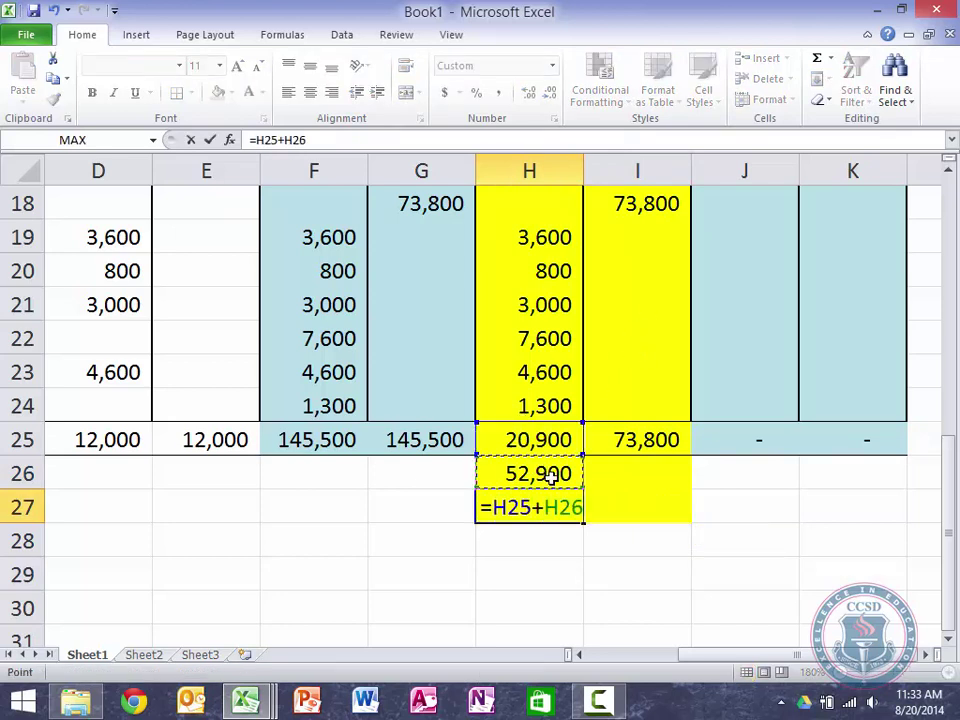
pyautogui.press('Return')
pyautogui.press('Up')
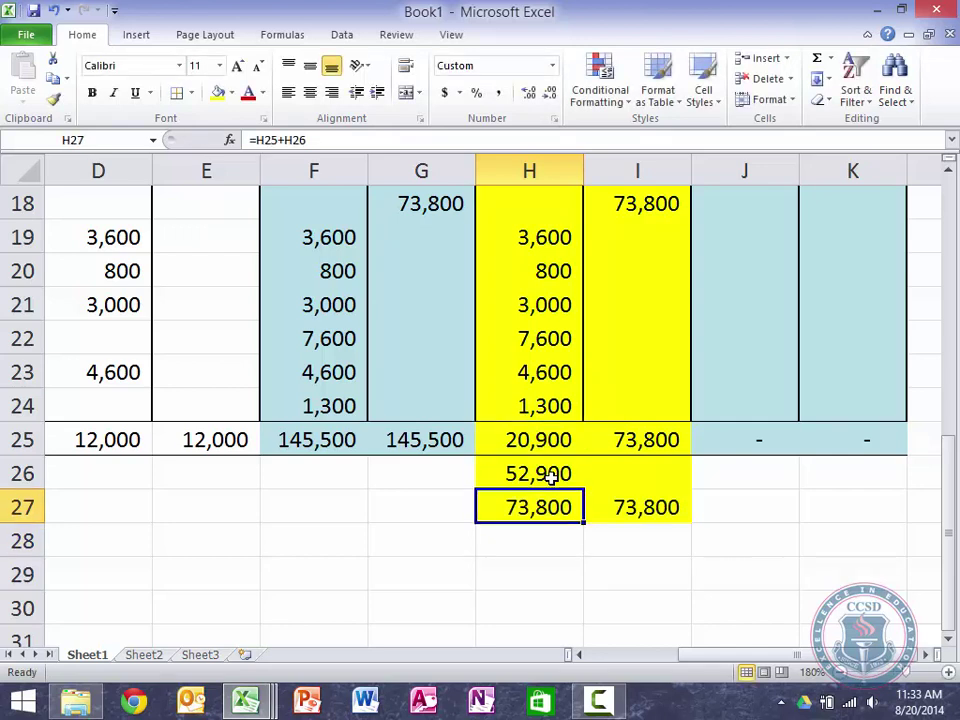
# Copy the H27 formula into I27 and check which cells the copy references
pyautogui.hotkey('ctrl', 'c')
pyautogui.press('Right')
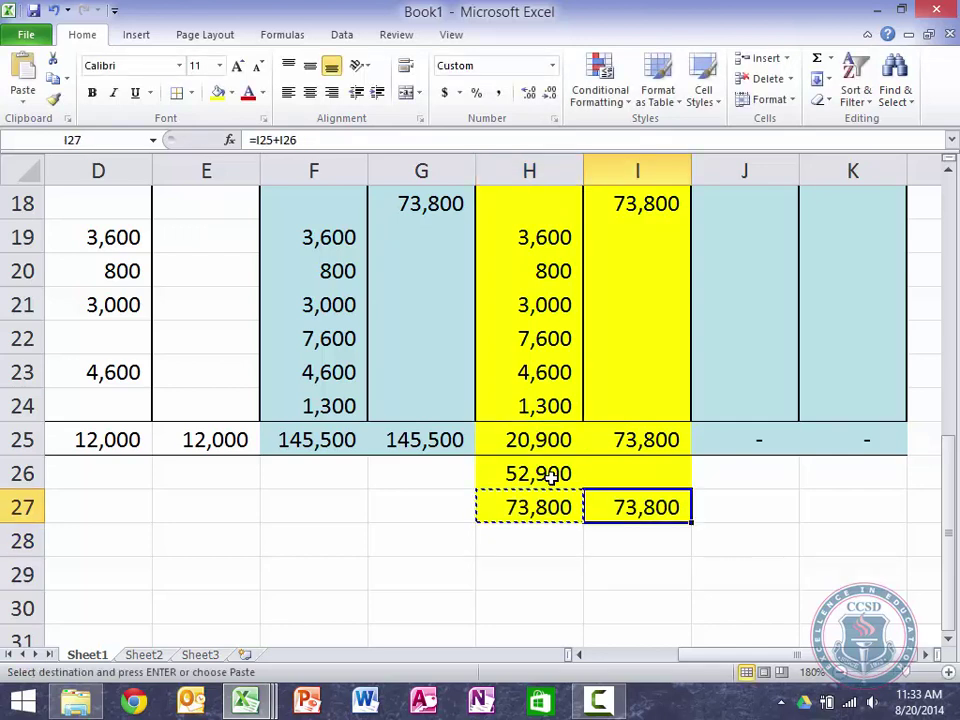
pyautogui.hotkey('ctrl', 'v')
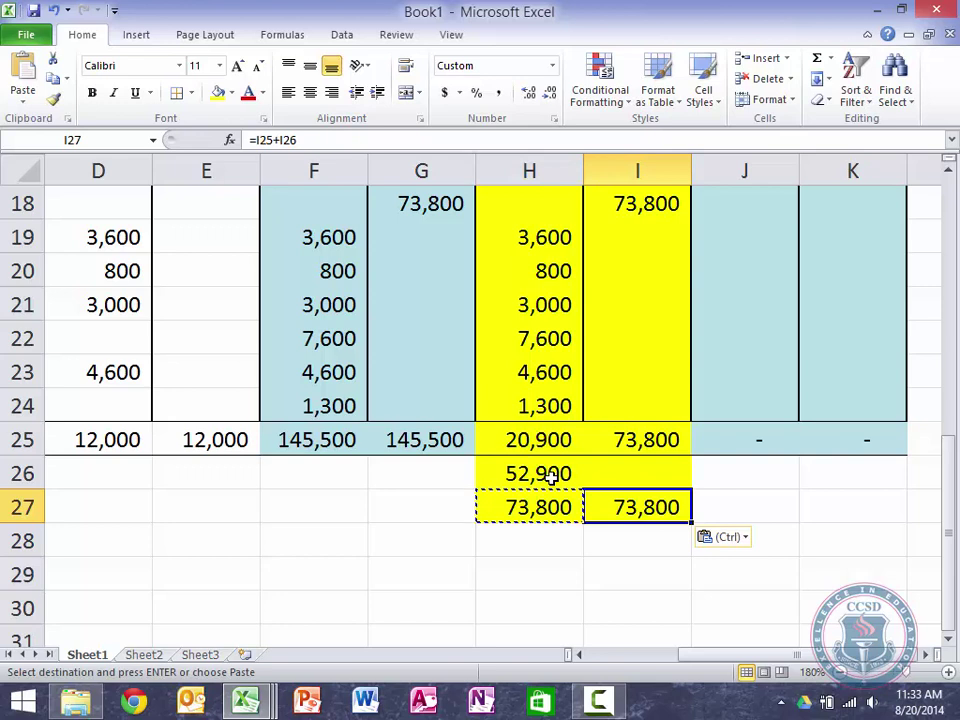
pyautogui.press('F2')
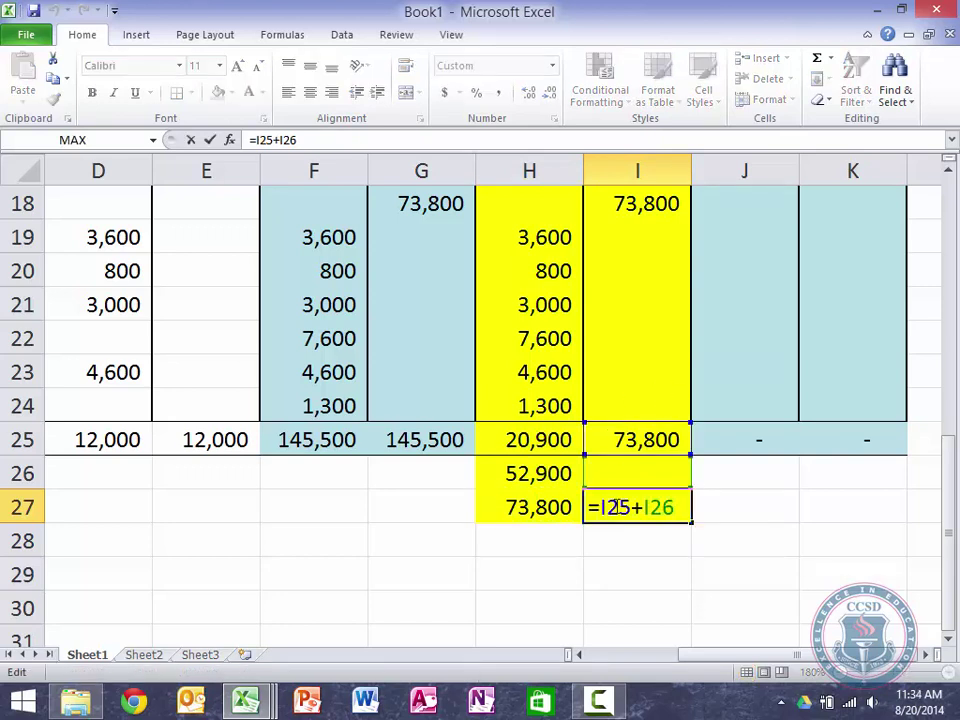
pyautogui.press('Return')
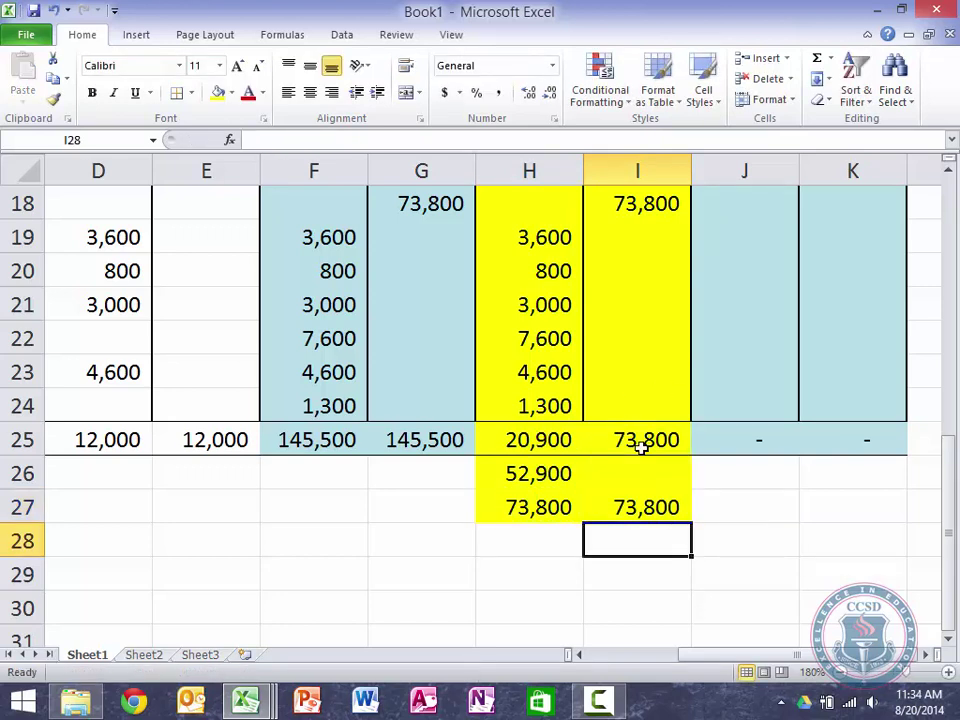
# Label the row below Totals as Net Income in cell A26
pyautogui.press('Up')
pyautogui.press('Left')
pyautogui.press('Up')
pyautogui.press('Left')
pyautogui.press('Left')
pyautogui.press('Left')
pyautogui.press('Left')
pyautogui.press('Left')
pyautogui.press('Left')
pyautogui.press('Left')
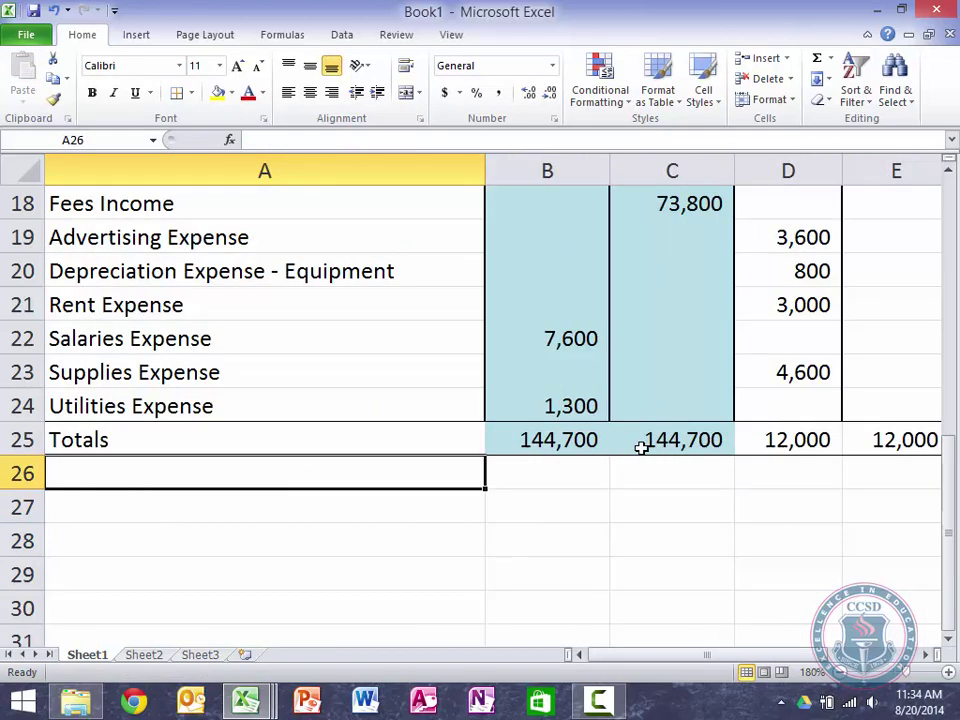
pyautogui.write('Net Income')
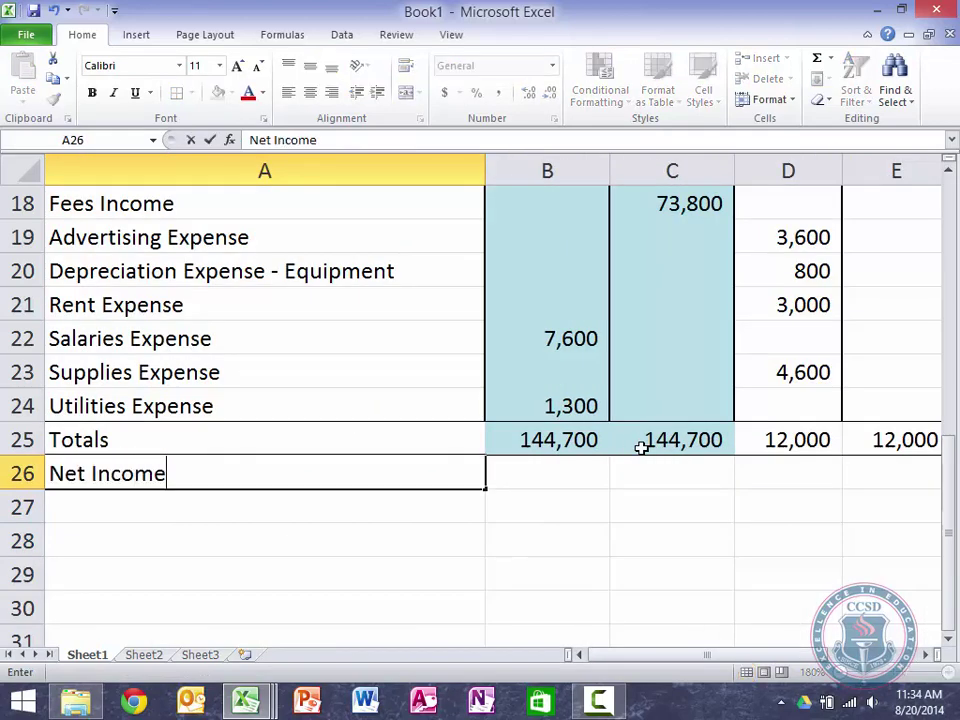
pyautogui.press('Return')
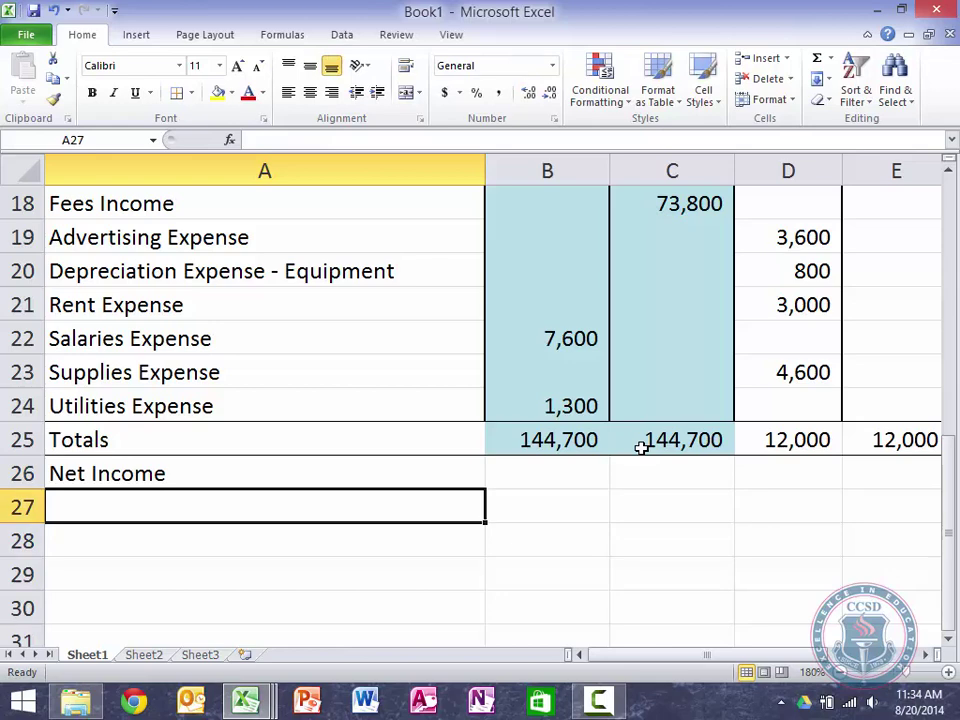
# Apply a bottom border to H26:K26 in the Net Income row
pyautogui.press('Right')
pyautogui.press('Right')
pyautogui.press('Right')
pyautogui.press('Right')
pyautogui.press('Right')
pyautogui.press('Right')
pyautogui.press('Right')
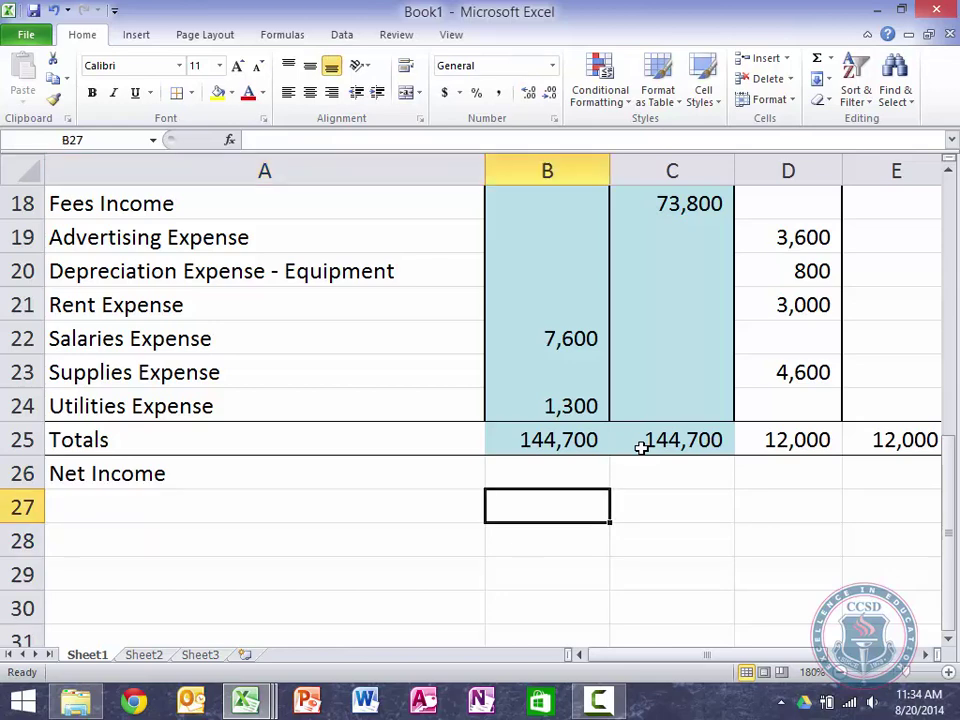
pyautogui.press('Up')
pyautogui.hotkey('shift', 'Right')
pyautogui.hotkey('shift', 'Right')
pyautogui.hotkey('shift', 'Right')
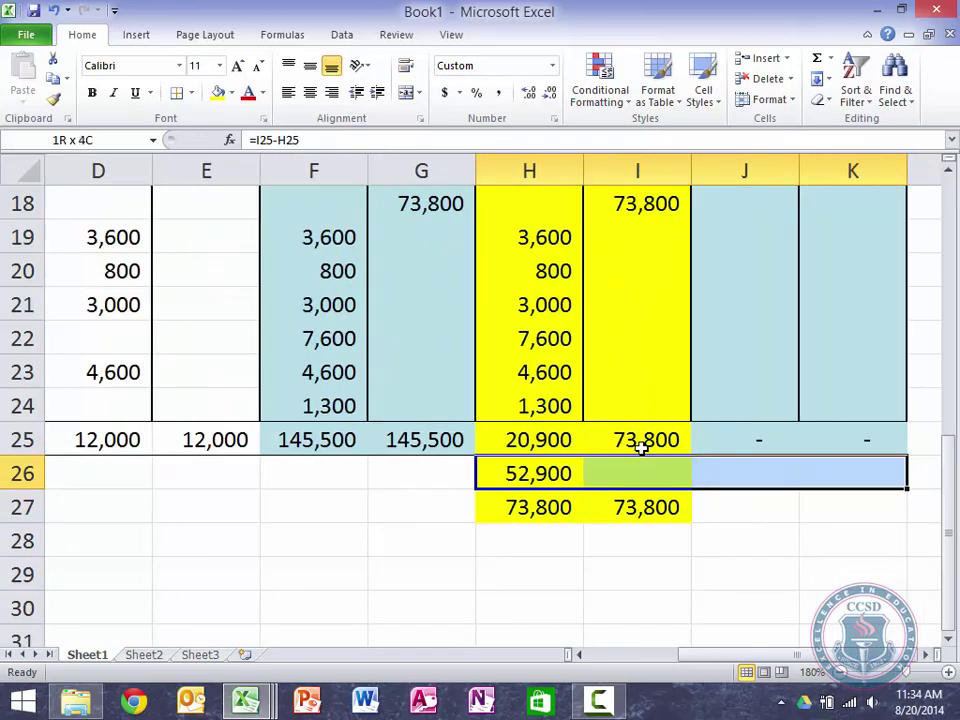
pyautogui.click(191, 93)
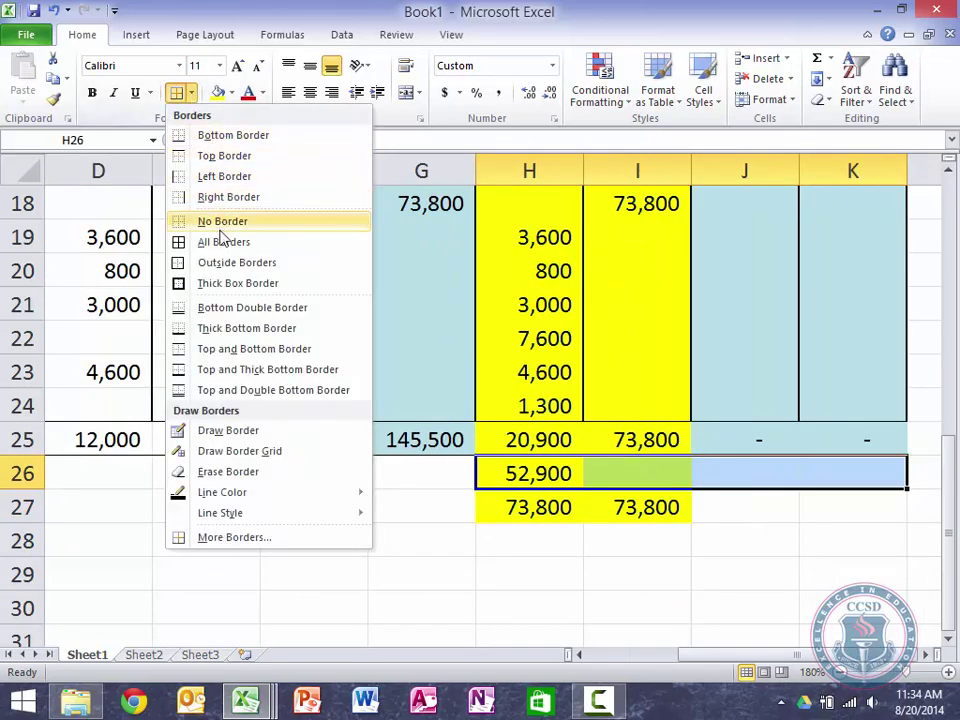
pyautogui.click(225, 137)
pyautogui.click(503, 567)
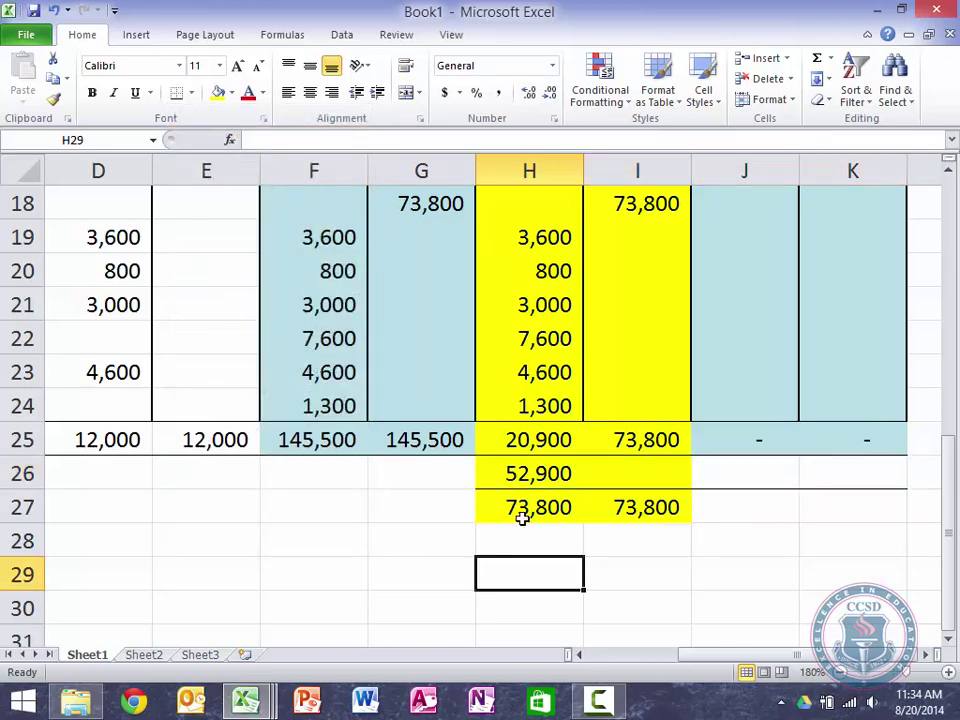
# Apply a top and double bottom border to the final totals in H27:K27
pyautogui.moveTo(516, 514); pyautogui.dragTo(881, 500)
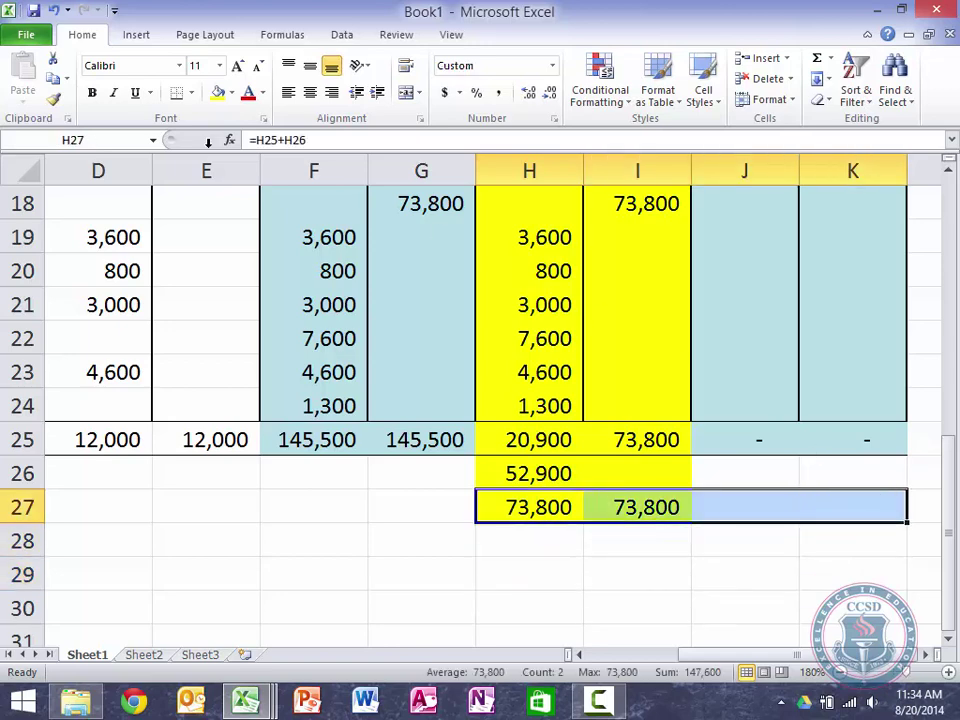
pyautogui.click(193, 93)
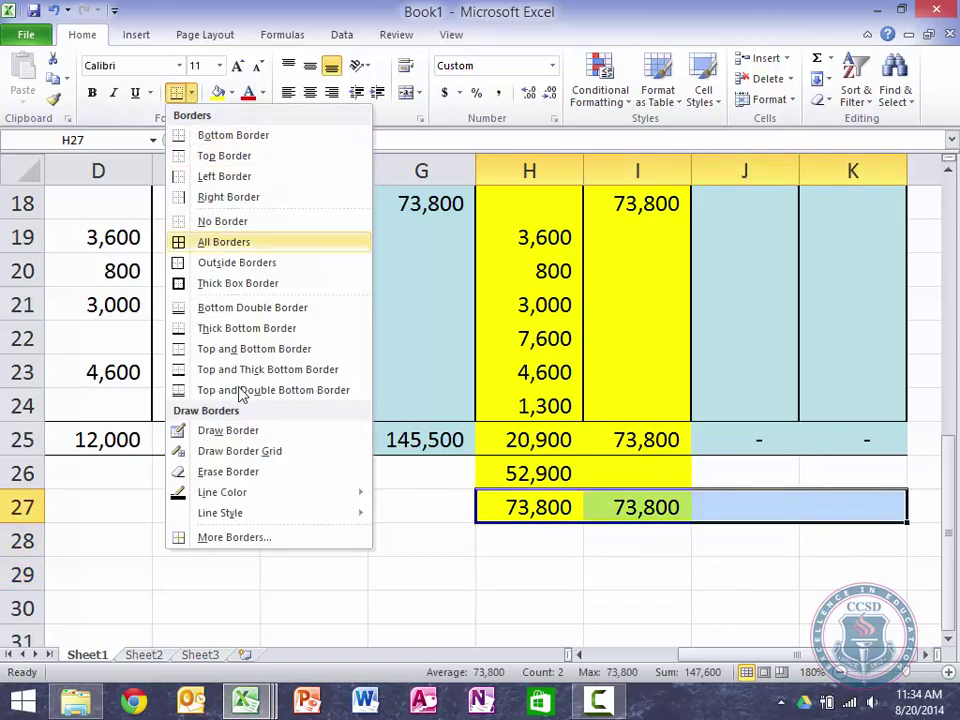
pyautogui.click(608, 626)
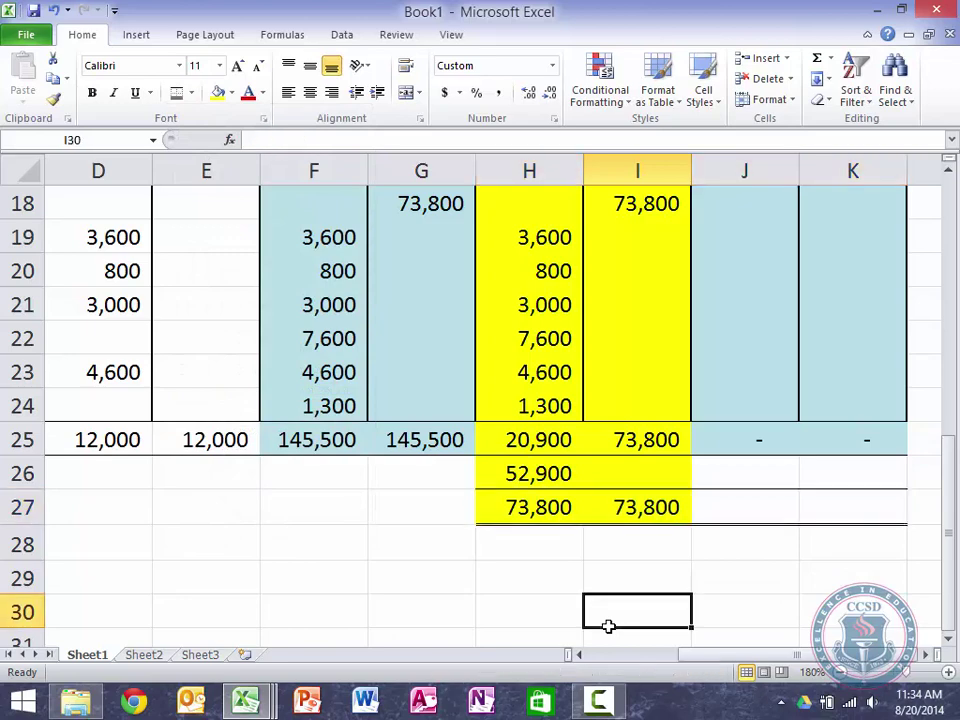
# Review the Income Statement and Balance Sheet columns from the final totals up to their headings and back
pyautogui.press('Right')
pyautogui.press('Right')
pyautogui.press('Right')
pyautogui.press('Up')
pyautogui.press('Up')
pyautogui.press('Up')
pyautogui.press('Up')
pyautogui.press('Up')
pyautogui.press('Up')
pyautogui.press('Up')
pyautogui.press('Up')
pyautogui.press('Up')
pyautogui.press('Up')
pyautogui.press('Up')
pyautogui.press('Up')
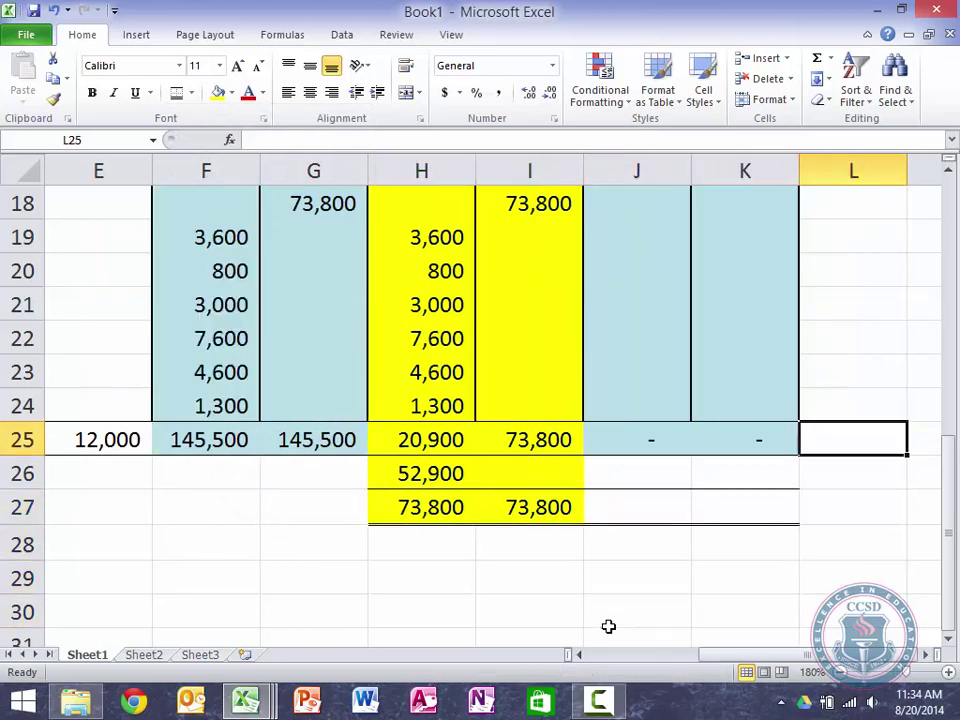
pyautogui.press('Up')
pyautogui.press('Up')
pyautogui.press('Up')
pyautogui.press('Up')
pyautogui.press('Up')
pyautogui.press('Up')
pyautogui.press('Up')
pyautogui.press('Up')
pyautogui.press('Up')
pyautogui.press('Up')
pyautogui.press('Up')
pyautogui.press('Up')
pyautogui.press('Up')
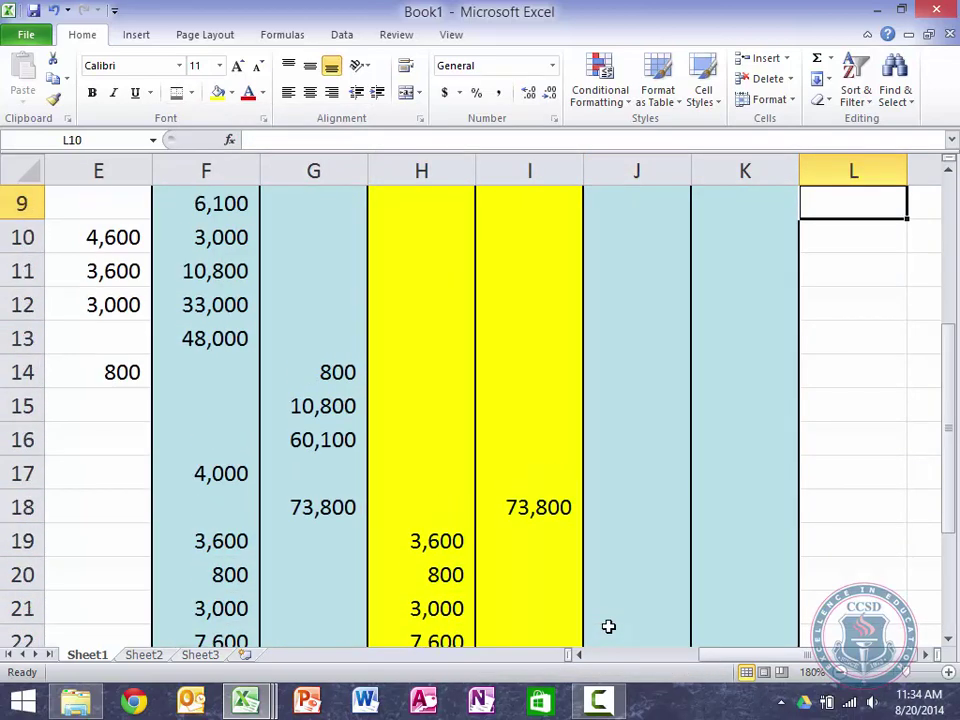
pyautogui.press('Down')
pyautogui.press('Down')
pyautogui.press('Down')
pyautogui.press('Down')
pyautogui.press('Down')
pyautogui.press('Down')
pyautogui.press('Down')
pyautogui.press('Down')
pyautogui.press('Down')
pyautogui.press('Down')
pyautogui.press('Down')
pyautogui.press('Down')
pyautogui.press('Down')
pyautogui.press('Down')
pyautogui.press('Down')
pyautogui.press('Down')
pyautogui.press('Down')
pyautogui.press('Down')
pyautogui.press('Down')
pyautogui.press('Down')
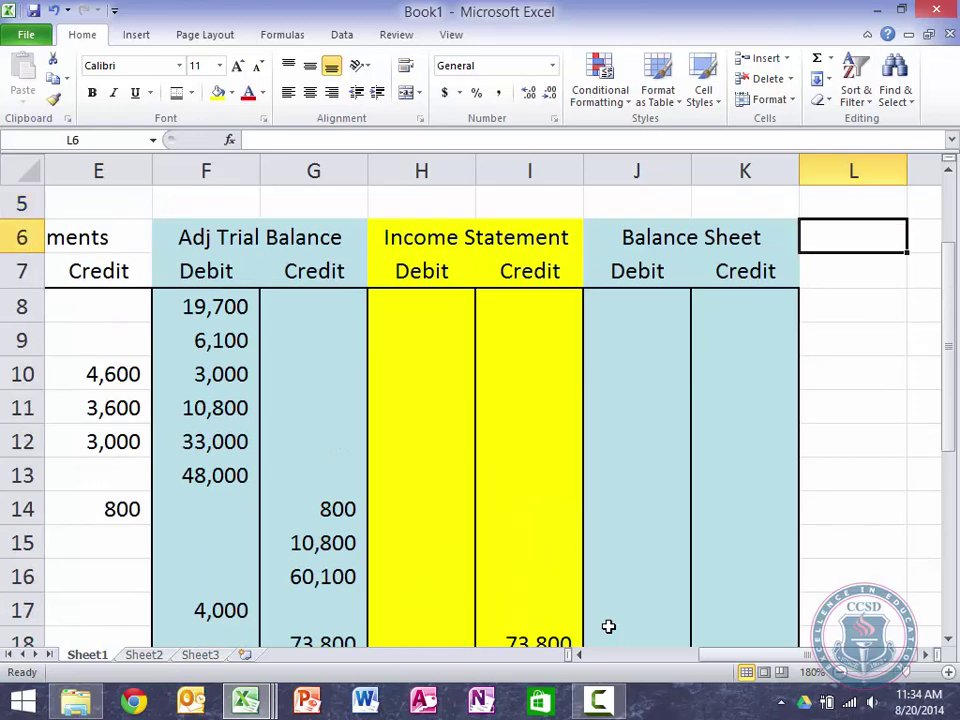
# Examine the Income Statement totals, net income and final balancing totals in H25:I27
pyautogui.press('Left')
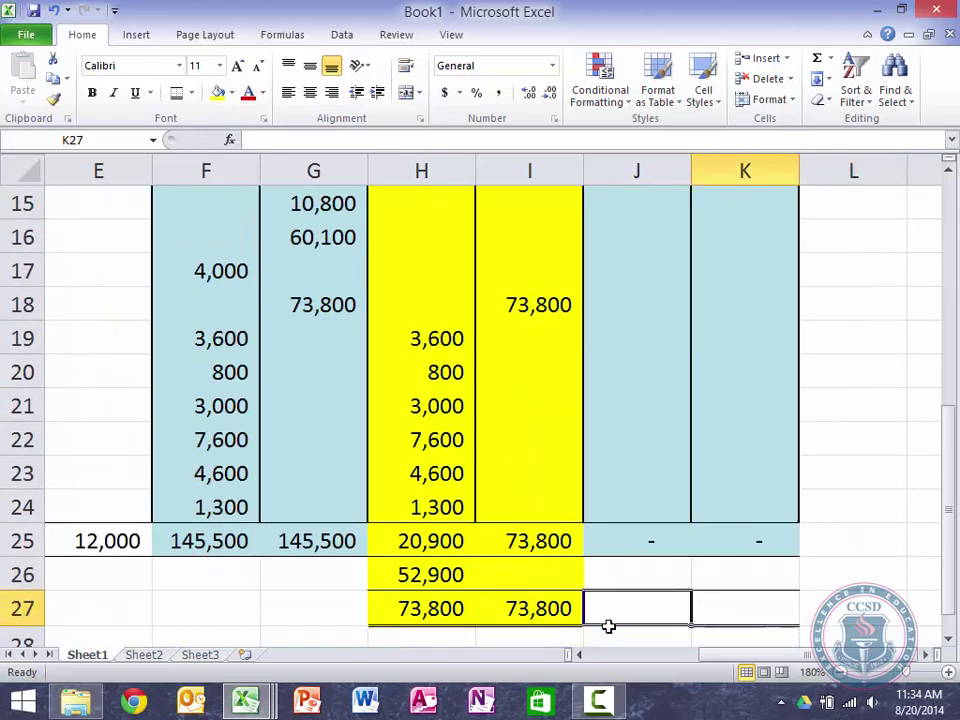
pyautogui.press('Left')
pyautogui.press('Left')
pyautogui.press('Up')
pyautogui.press('Up')
pyautogui.press('Left')
pyautogui.press('Up')
pyautogui.press('Down')
pyautogui.press('Down')
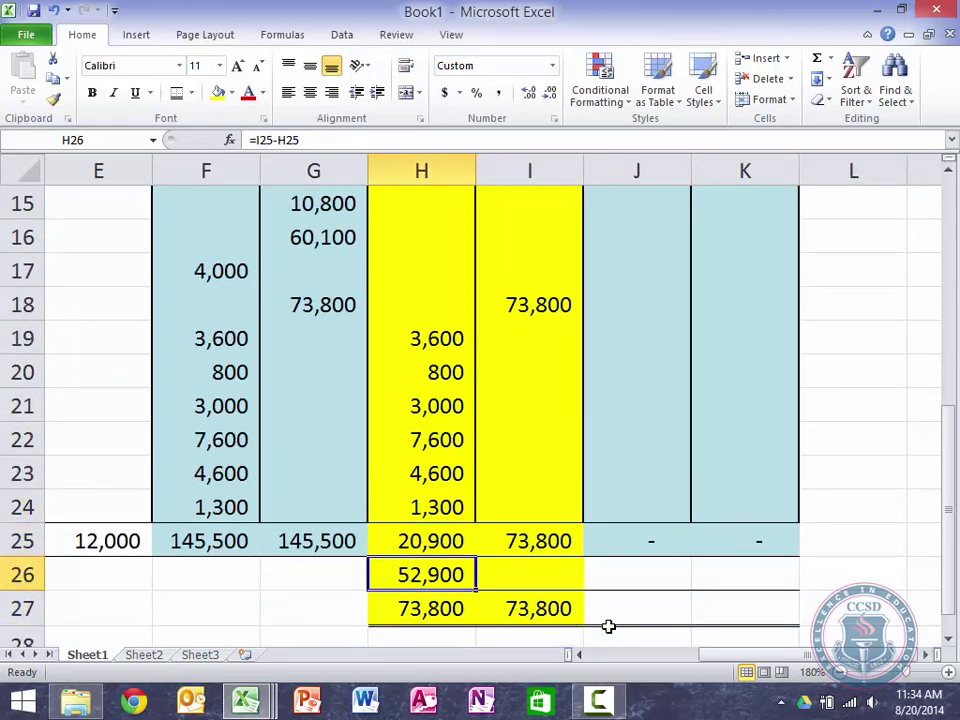
pyautogui.press('Right')
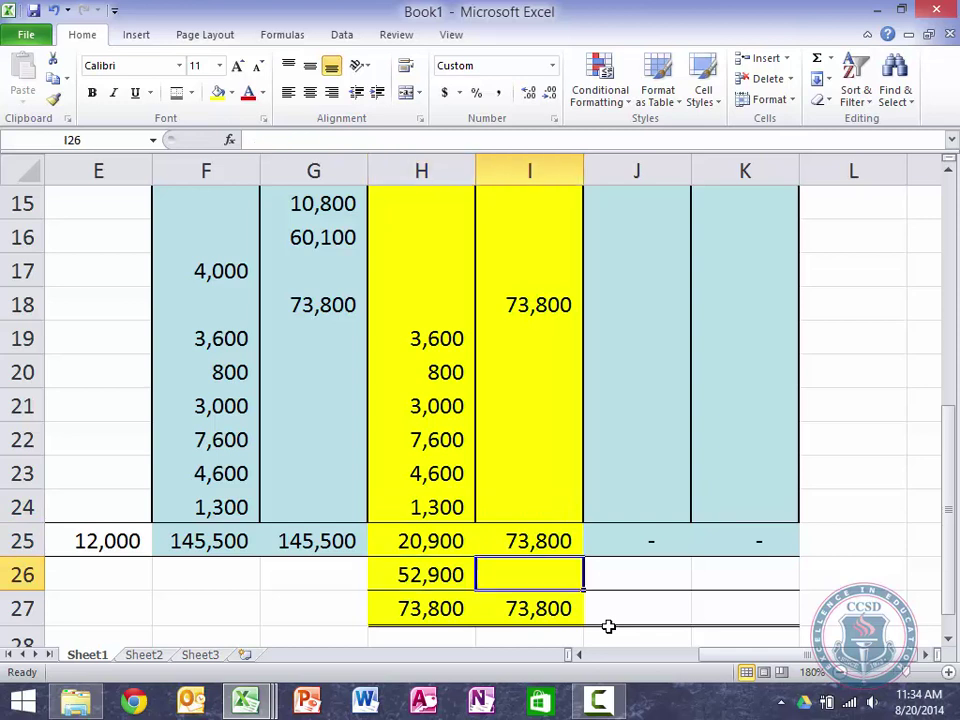
pyautogui.press('Left')
pyautogui.press('Up')
pyautogui.press('Right')
pyautogui.press('Down')
pyautogui.press('Up')
pyautogui.press('Left')
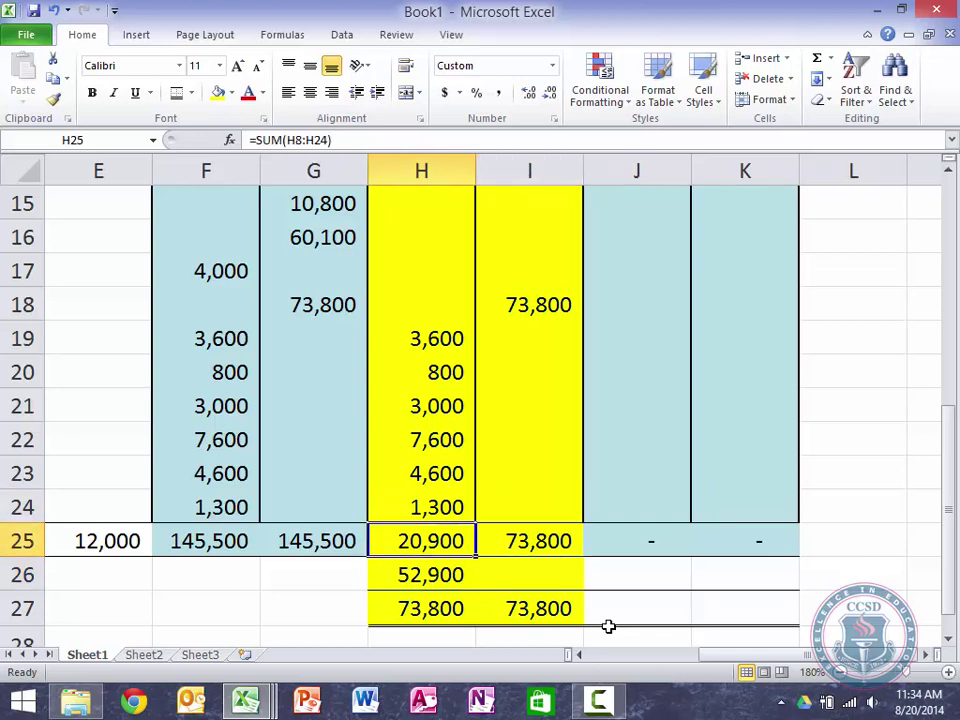
pyautogui.press('Down')
pyautogui.press('Up')
pyautogui.press('Up')
pyautogui.press('Right')
pyautogui.press('Left')
pyautogui.press('Left')
pyautogui.press('Down')
pyautogui.press('Down')
pyautogui.press('Right')
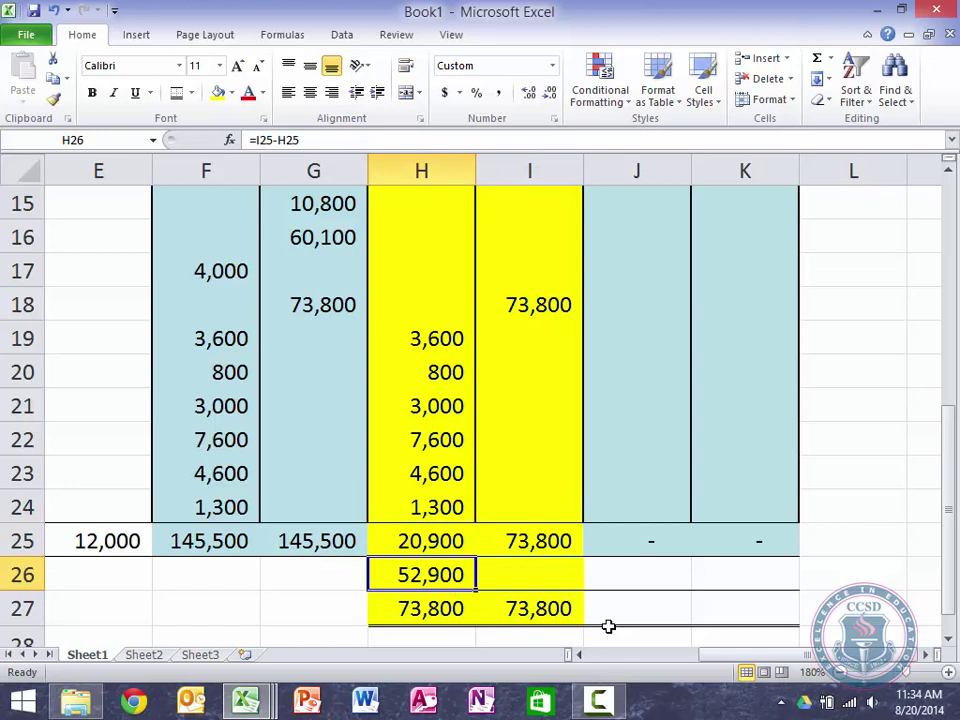
pyautogui.press('Right')
pyautogui.press('Down')
pyautogui.press('Up')
pyautogui.press('Left')
pyautogui.press('Down')
pyautogui.press('Down')
pyautogui.press('Up')
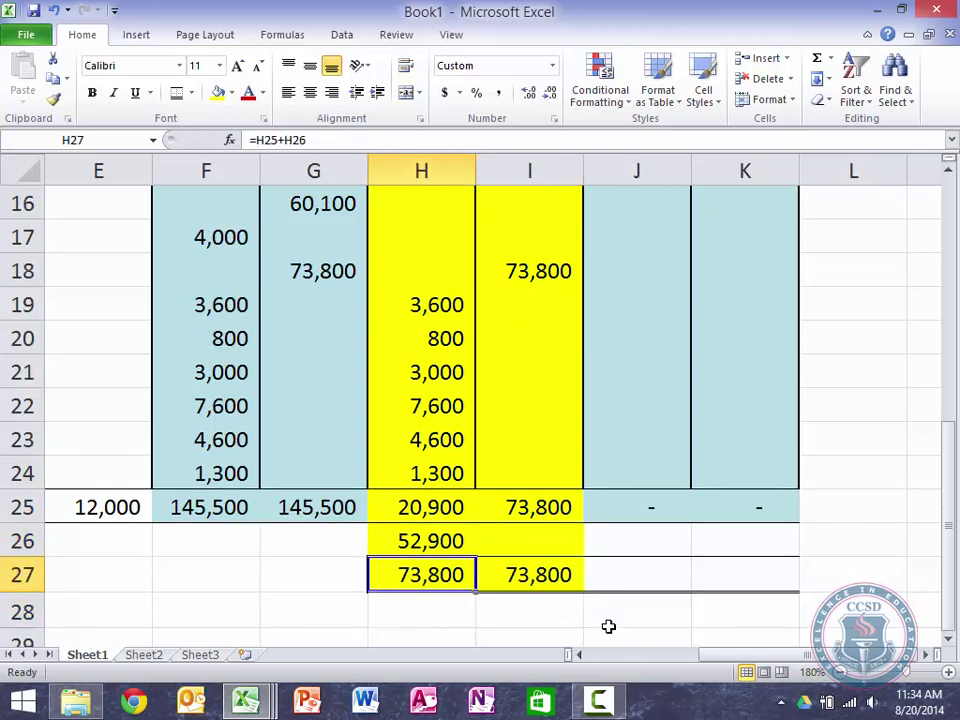
pyautogui.press('Right')
pyautogui.press('Up')
pyautogui.press('Up')
pyautogui.press('Left')
pyautogui.press('Down')
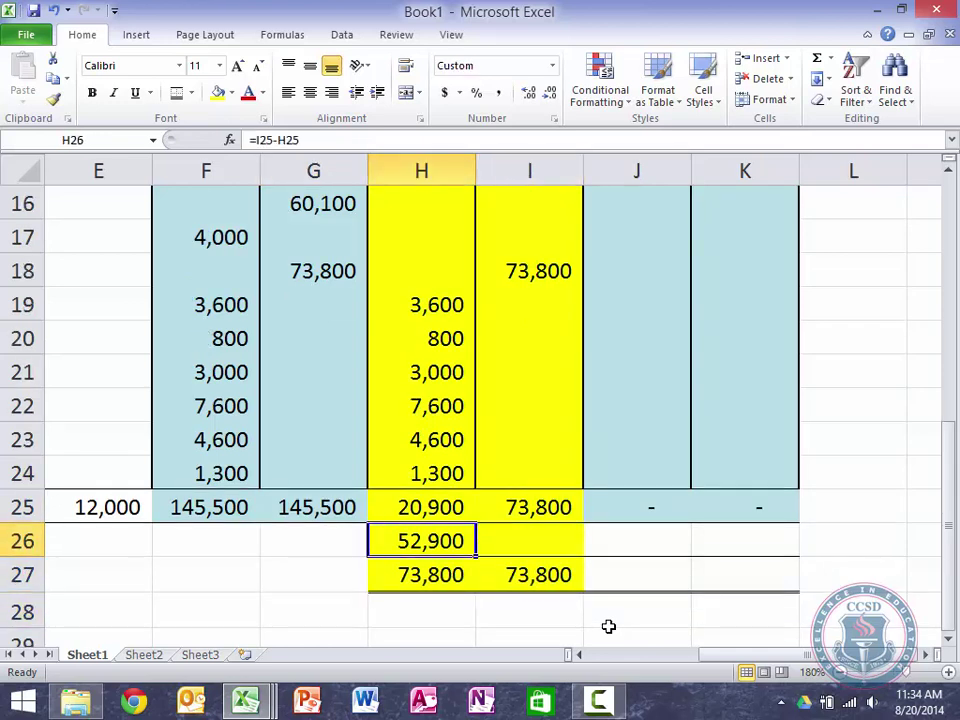
# Carry net income to the Balance Sheet credit column by entering =H26 in K26
pyautogui.click(428, 530)
pyautogui.click(426, 533)
pyautogui.click(426, 533)
pyautogui.press('Right')
pyautogui.press('Right')
pyautogui.press('Right')
pyautogui.write('=')
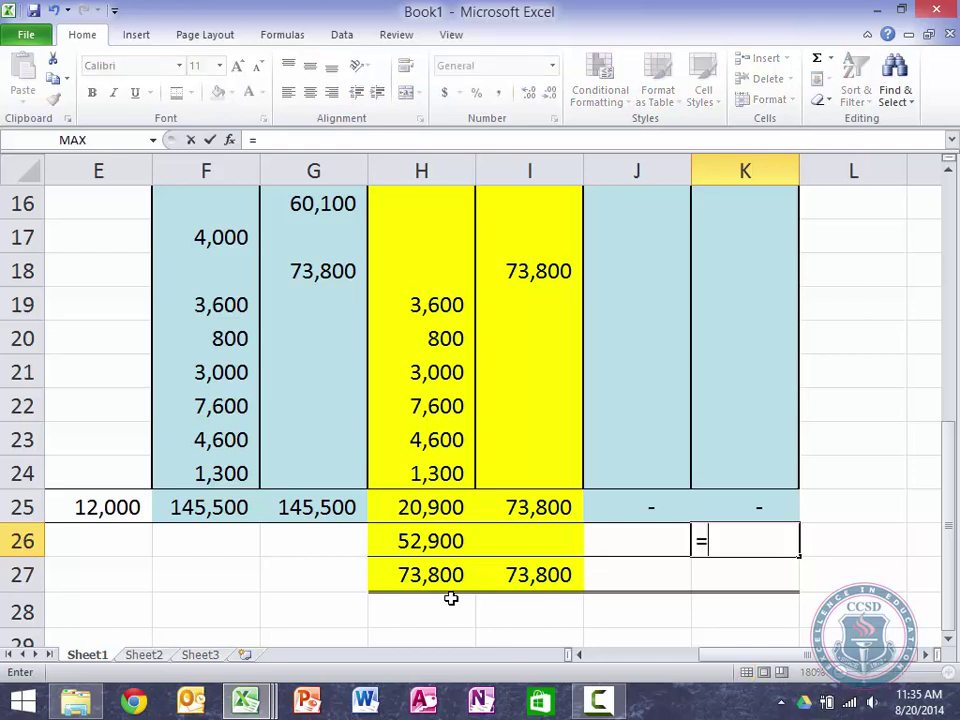
pyautogui.click(427, 542)
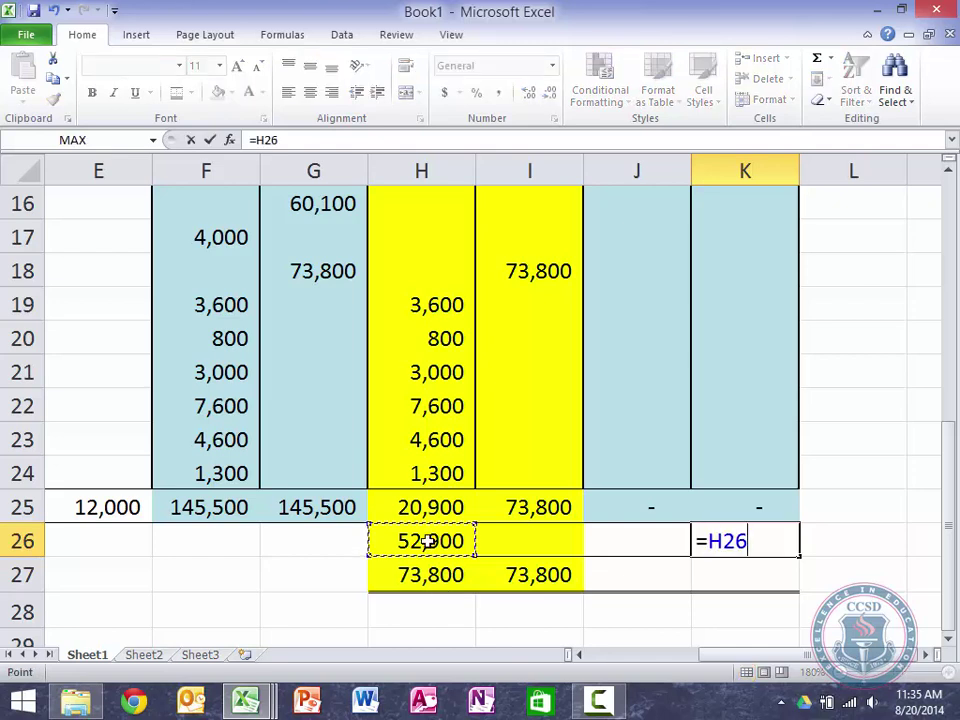
pyautogui.press('Return')
# Copy the final total formula from I27 into J27 and K27 for the Balance Sheet columns
pyautogui.press('Left')
pyautogui.press('Left')
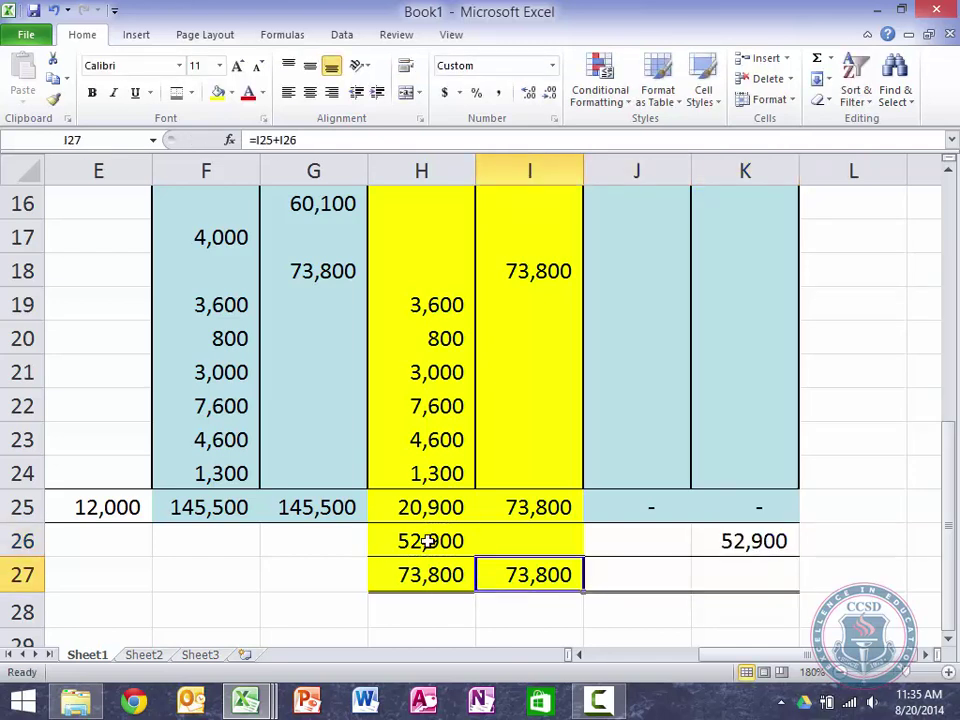
pyautogui.hotkey('ctrl', 'c')
pyautogui.press('Right')
pyautogui.hotkey('ctrl', 'v')
pyautogui.press('Right')
pyautogui.hotkey('ctrl', 'v')
pyautogui.press('Left')
pyautogui.press('Left')
pyautogui.press('Left')
pyautogui.press('Down')
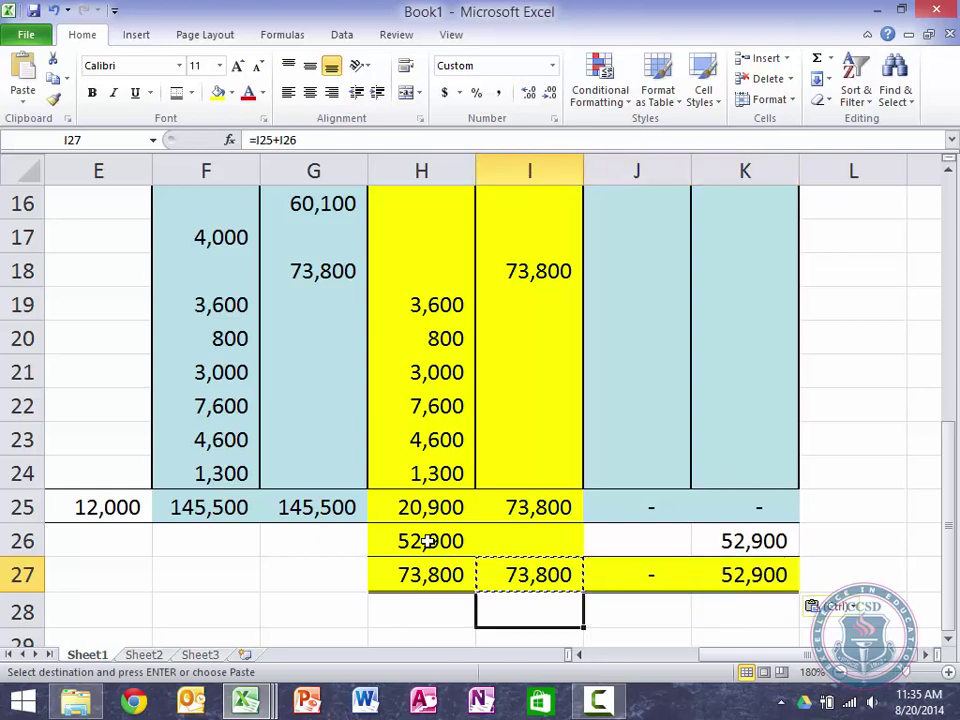
# Check the final totals in H27:K27 and clear the pending copy selection
pyautogui.press('Up')
pyautogui.press('Right')
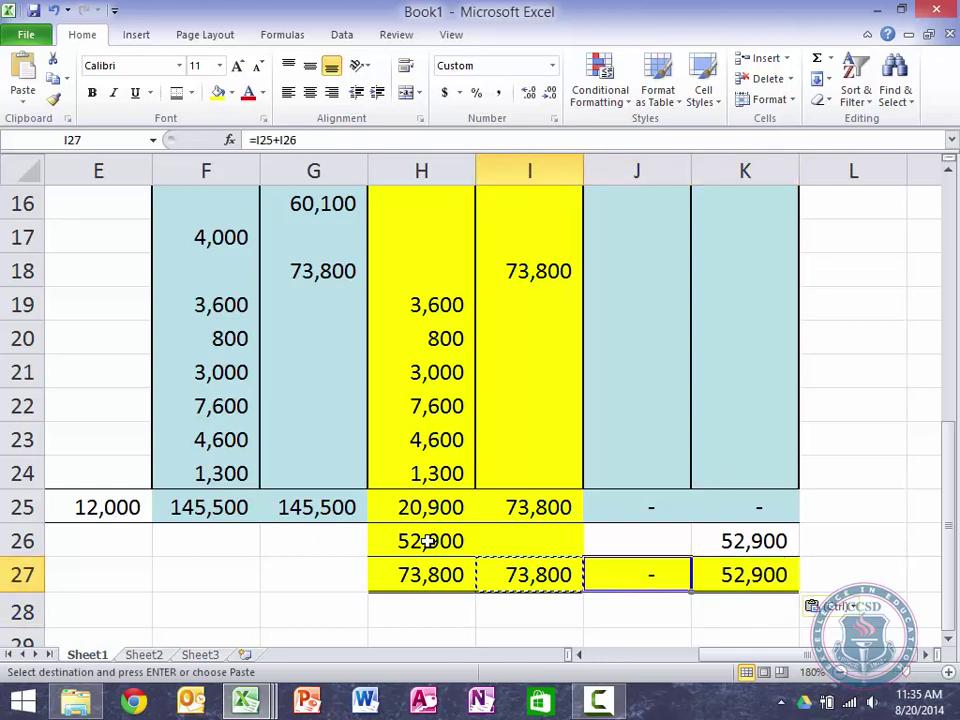
pyautogui.press('Right')
pyautogui.press('Left')
pyautogui.press('Left')
pyautogui.press('Left')
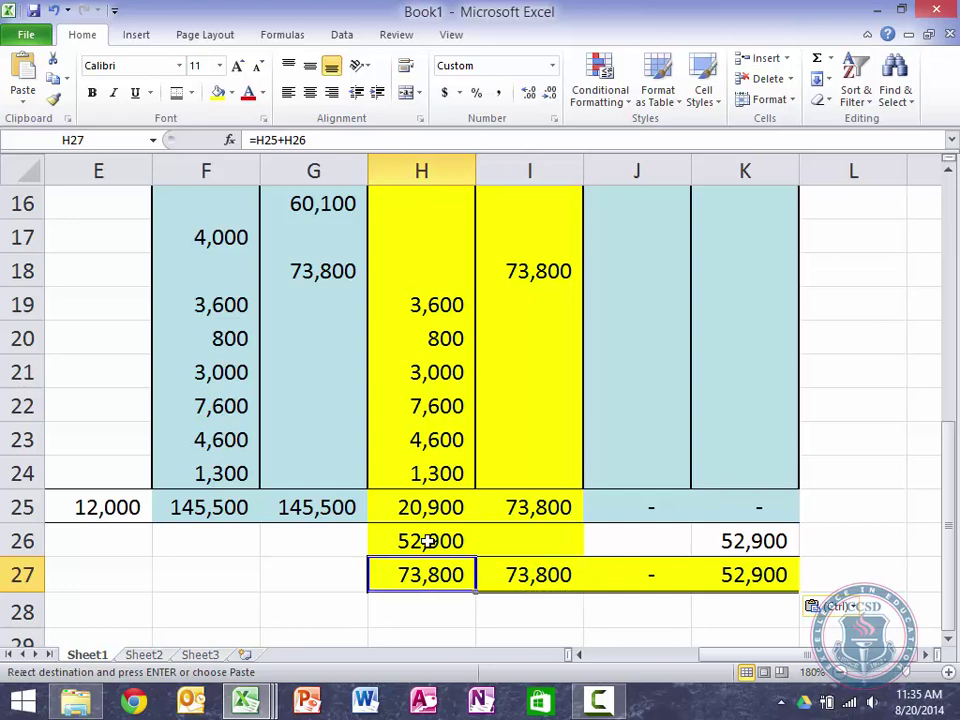
pyautogui.press('Escape')
# Review the Income Statement debit column from its final total in row 27 up to the headings
pyautogui.press('Up')
pyautogui.press('Up')
pyautogui.press('Up')
pyautogui.press('Up')
pyautogui.press('Up')
pyautogui.press('Up')
pyautogui.press('Up')
pyautogui.press('Up')
pyautogui.press('Up')
pyautogui.press('Up')
pyautogui.press('Up')
pyautogui.press('Up')
pyautogui.press('Up')
pyautogui.press('Up')
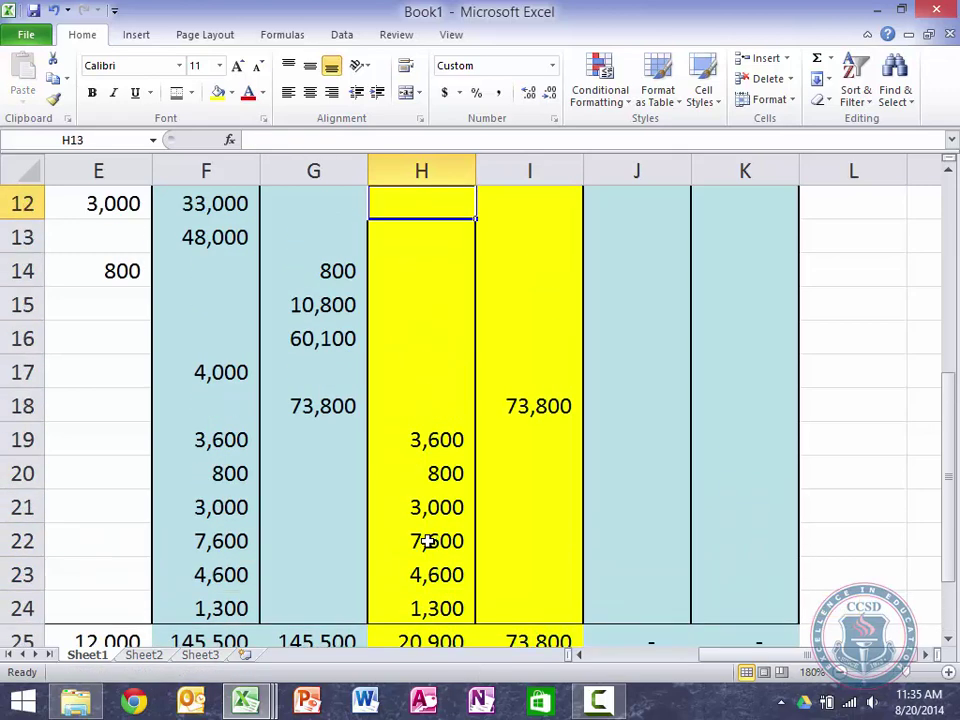
pyautogui.press('Up')
pyautogui.press('Up')
pyautogui.press('Up')
pyautogui.press('Up')
pyautogui.press('Up')
pyautogui.press('Up')
pyautogui.press('Up')
pyautogui.press('Down')
pyautogui.press('Down')
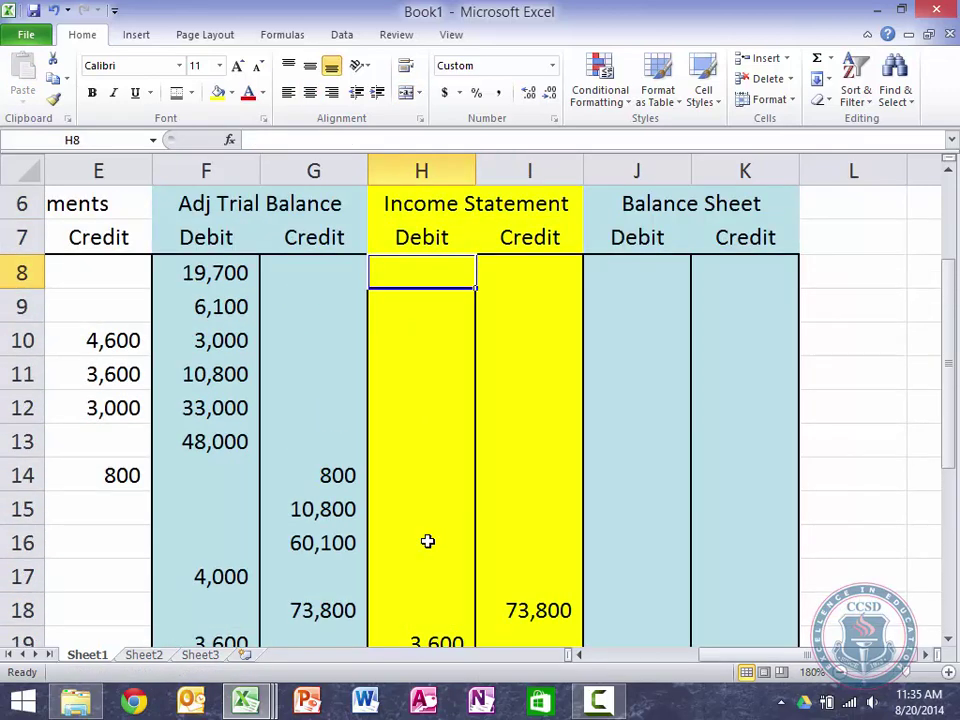
# Trace the Fees Income amount in I18 back through the Adj Trial Balance to its account name in A18
pyautogui.press('Down')
pyautogui.press('Down')
pyautogui.press('Down')
pyautogui.press('Down')
pyautogui.press('Down')
pyautogui.press('Down')
pyautogui.press('Down')
pyautogui.press('Down')
pyautogui.press('Down')
pyautogui.press('Down')
pyautogui.press('Right')
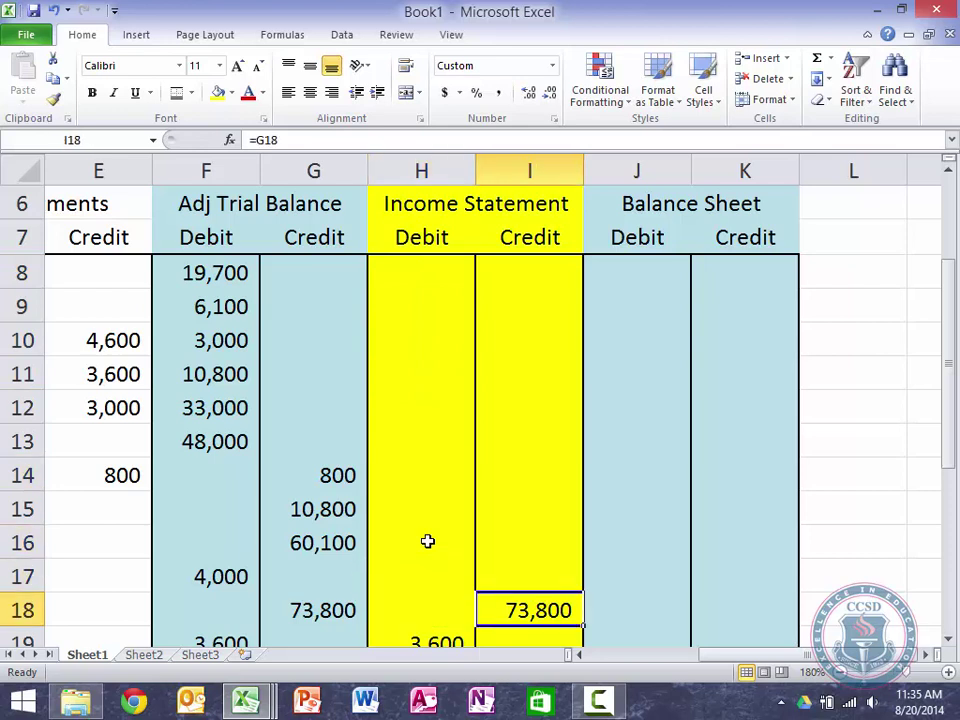
pyautogui.hotkey('shift', 'Left')
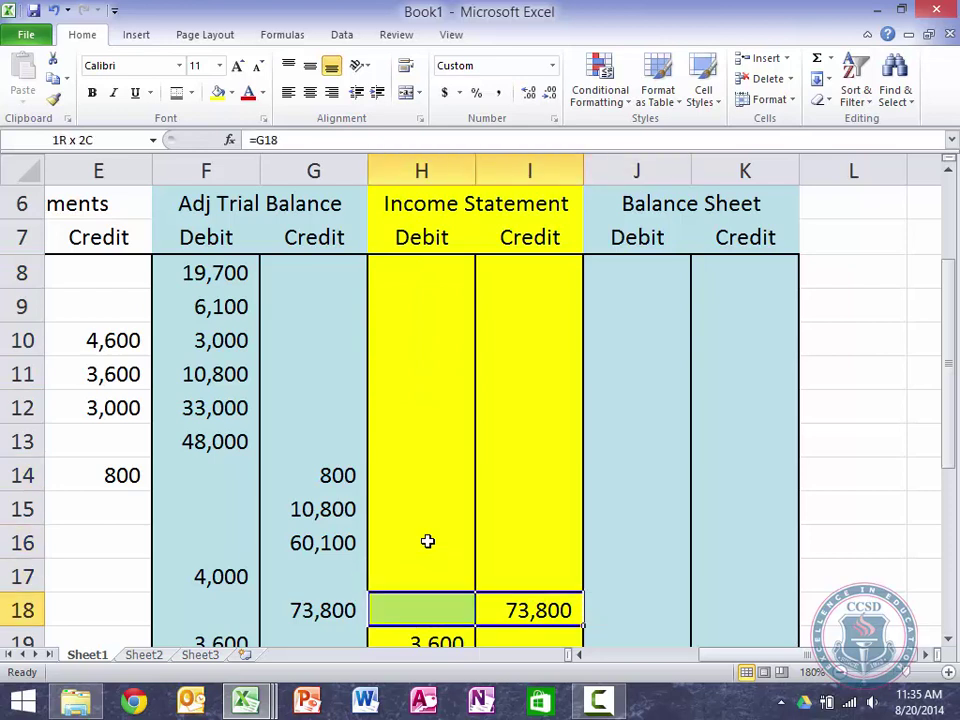
pyautogui.hotkey('shift', 'Left')
pyautogui.hotkey('shift', 'Left')
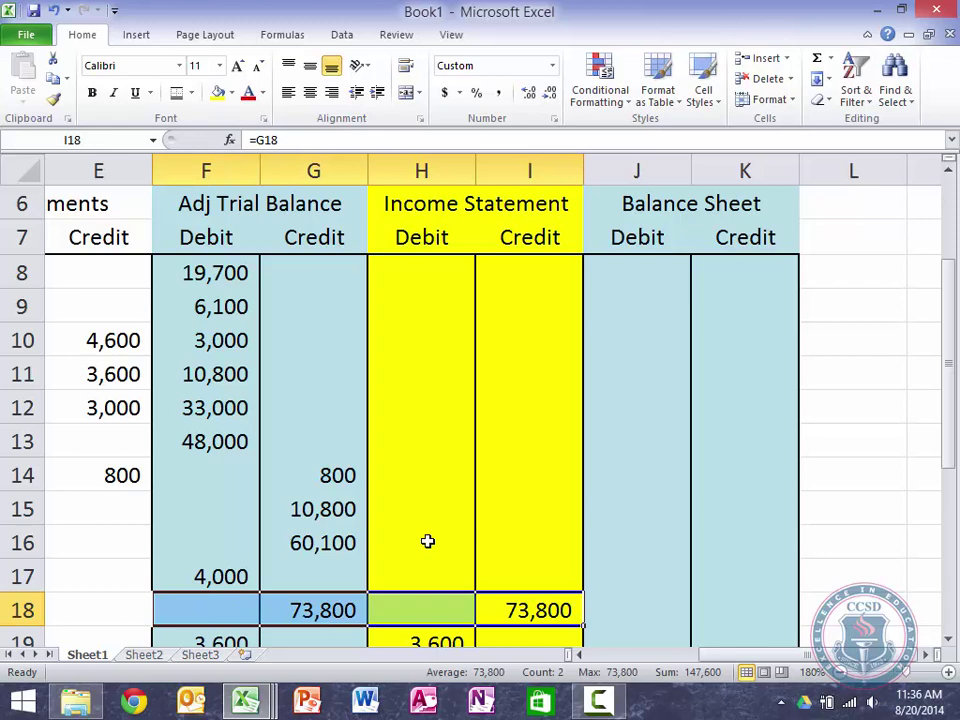
pyautogui.press('Left')
pyautogui.press('Home')
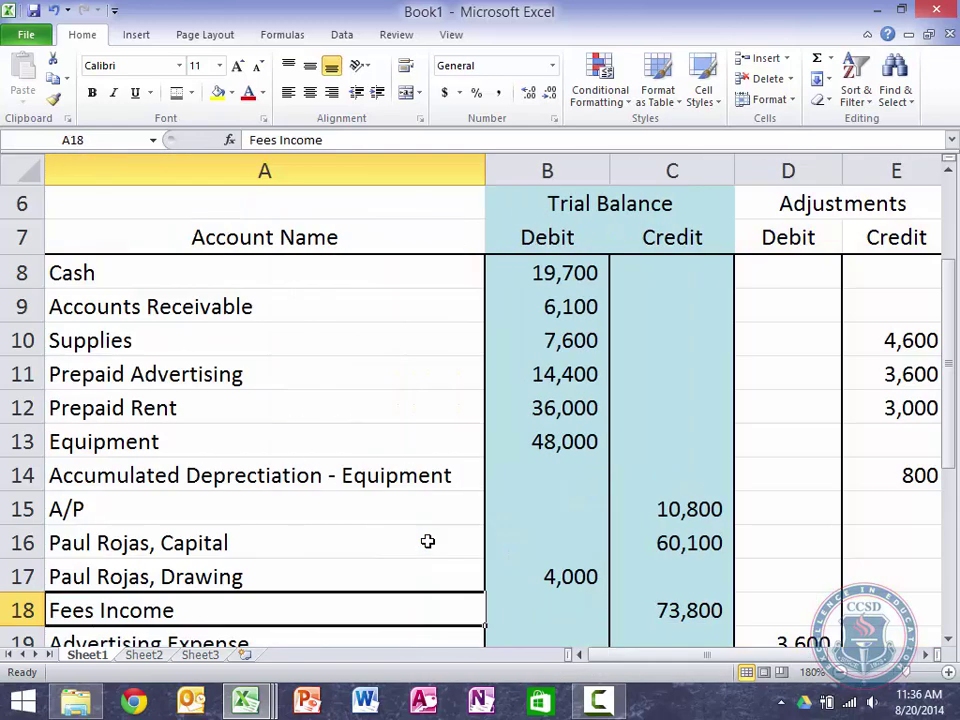
# Follow the owner's Drawing account in row 17 across the worksheet to the Balance Sheet columns
pyautogui.press('Up')
pyautogui.press('Right')
pyautogui.press('Right')
pyautogui.press('Right')
pyautogui.press('Right')
pyautogui.press('Right')
pyautogui.press('Right')
pyautogui.press('Right')
pyautogui.press('Right')
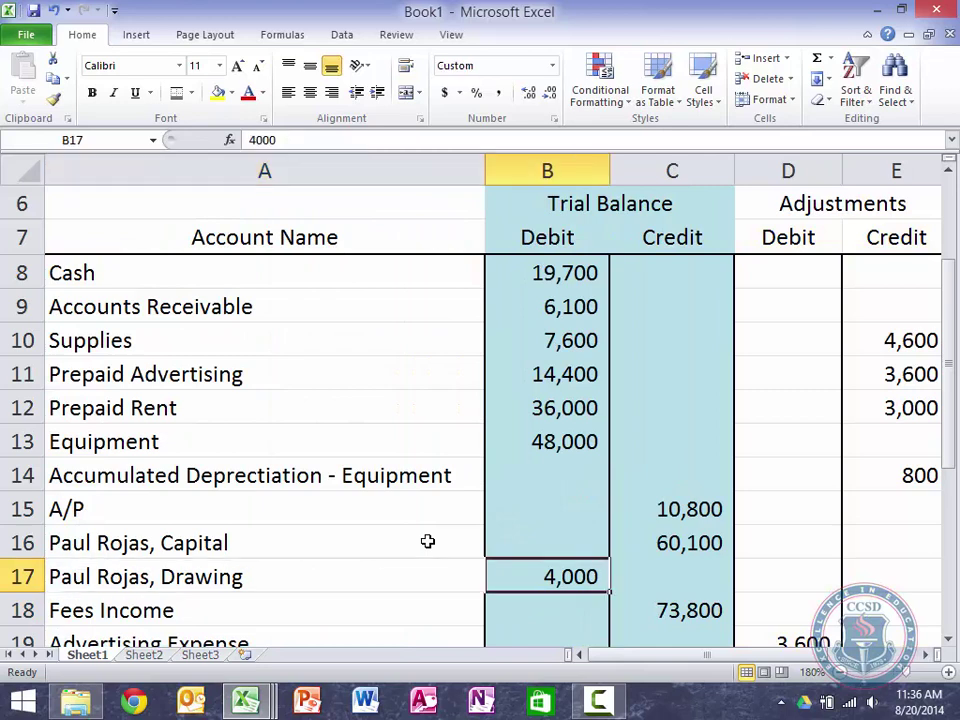
pyautogui.press('Right')
pyautogui.press('Right')
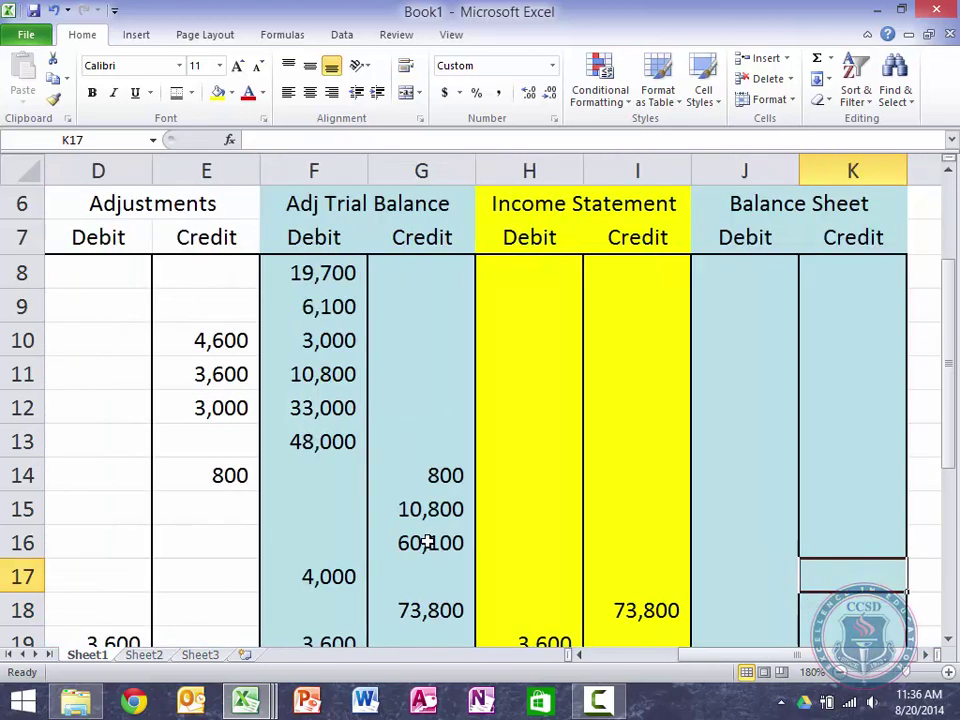
# Carry the Cash balance to the Balance Sheet debit column by entering =F8 in J8
pyautogui.press('Left')
pyautogui.press('Up')
pyautogui.press('Up')
pyautogui.press('Up')
pyautogui.press('Up')
pyautogui.press('Up')
pyautogui.press('Up')
pyautogui.press('Up')
pyautogui.press('Up')
pyautogui.press('Up')
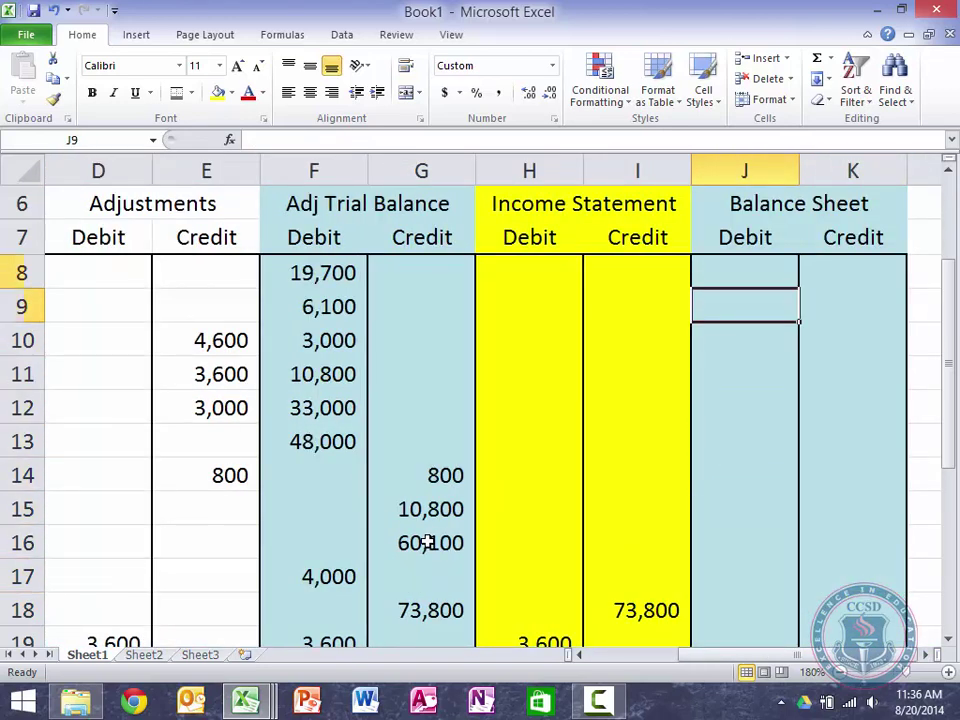
pyautogui.write('=')
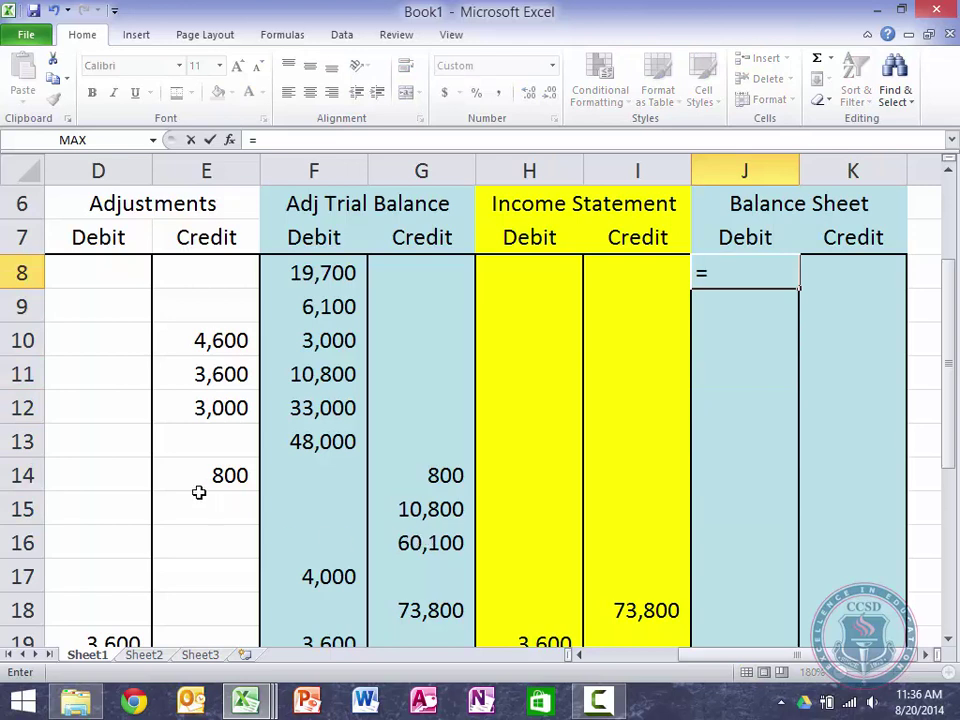
pyautogui.click(311, 274)
pyautogui.press('Return')
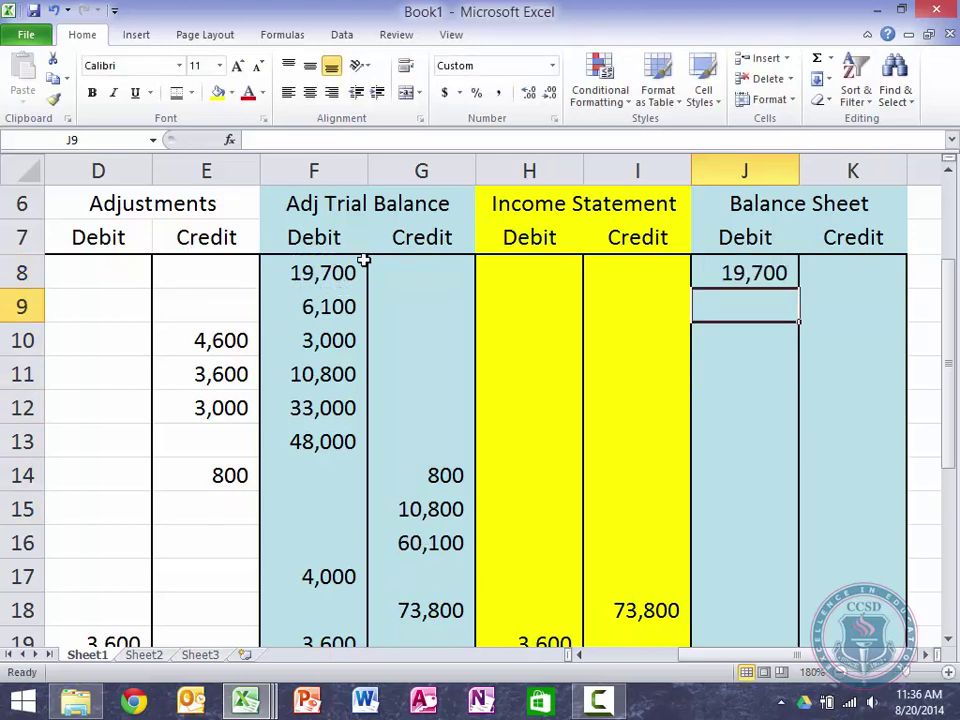
# Try to fill the J8 formula down through J13
pyautogui.click(760, 274)
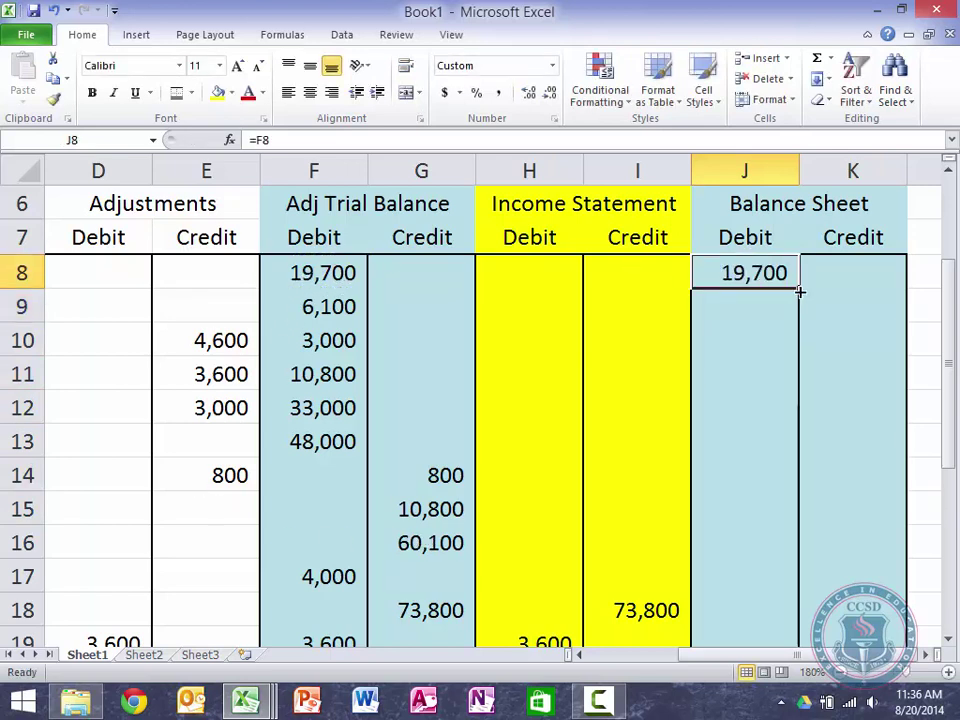
pyautogui.moveTo(799, 290); pyautogui.dragTo(797, 456)
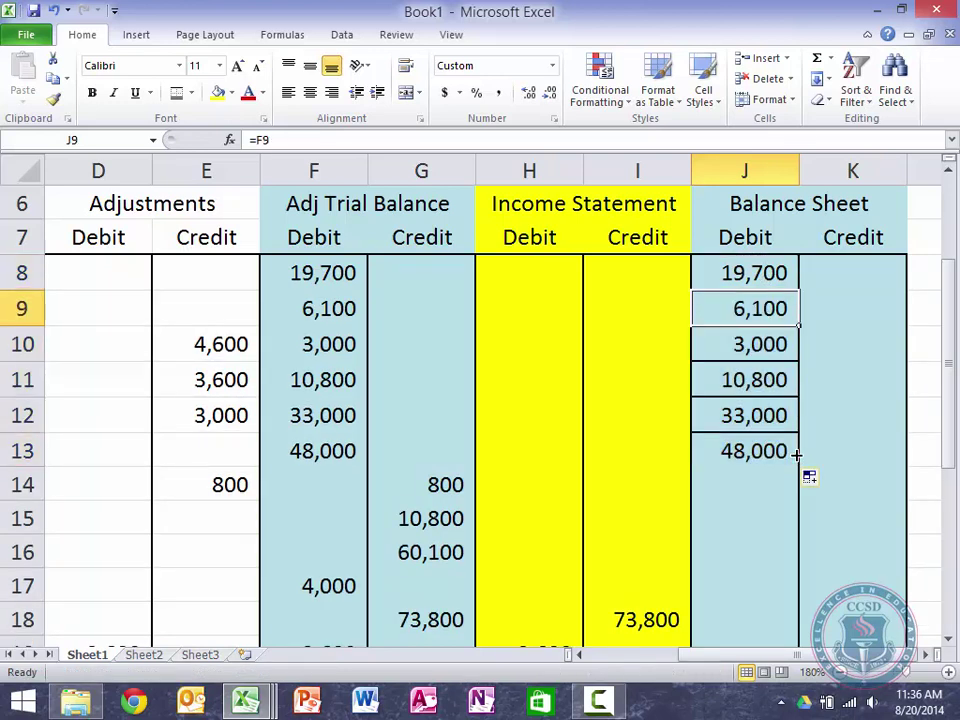
pyautogui.hotkey('ctrl', 'z')
# Enter =F9 in J9 and fill it down through J13 to carry the remaining asset debit balances
pyautogui.press('Down')
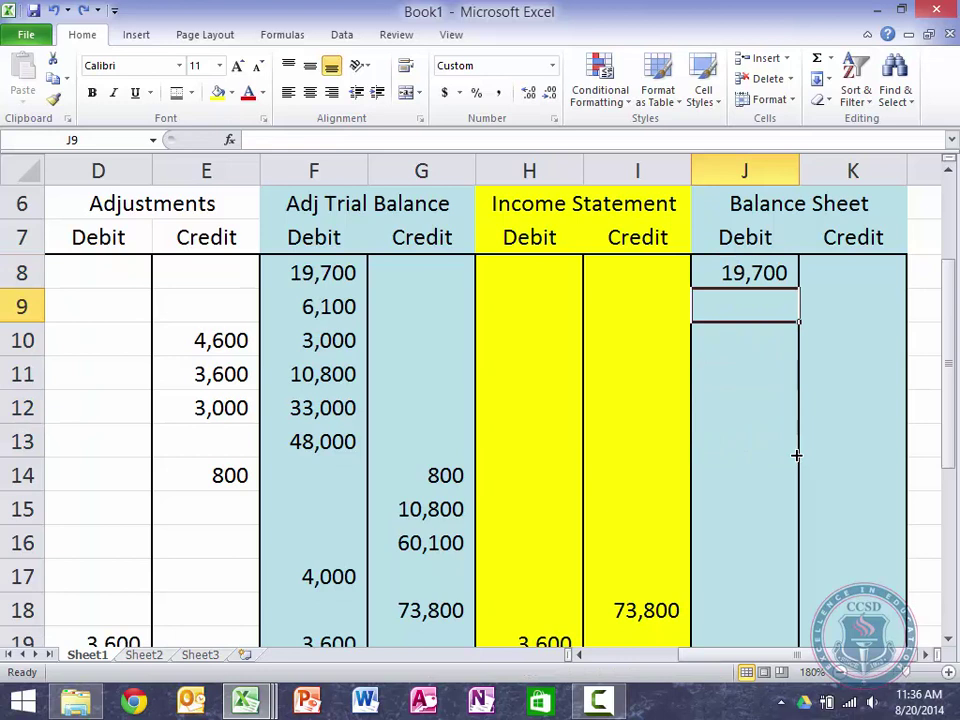
pyautogui.press('Down')
pyautogui.press('Up')
pyautogui.write('=')
pyautogui.click(313, 308)
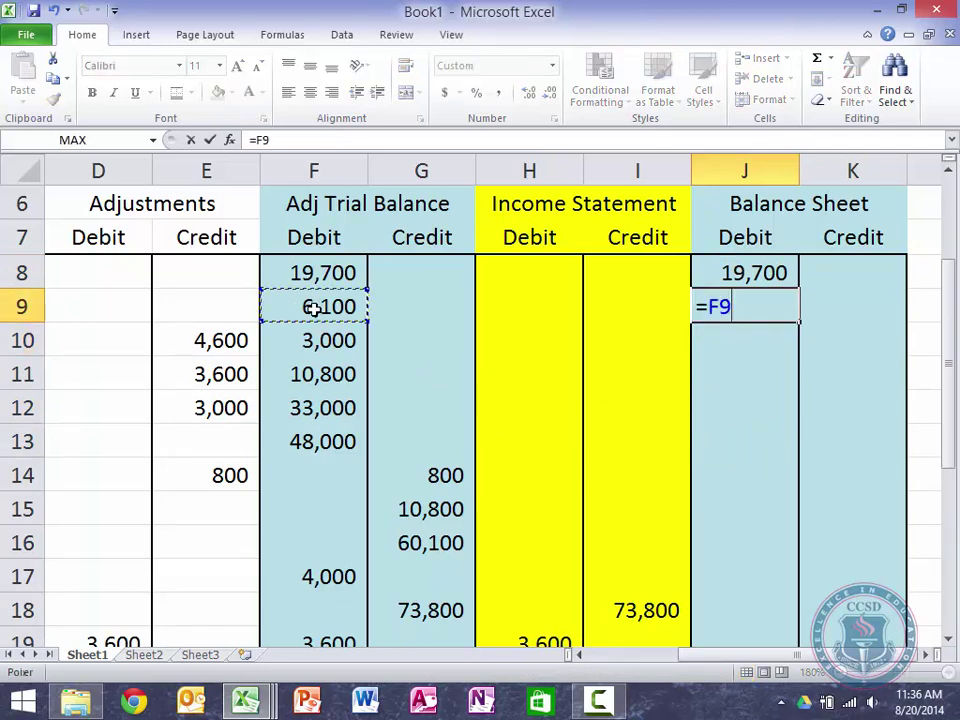
pyautogui.press('Return')
pyautogui.press('Up')
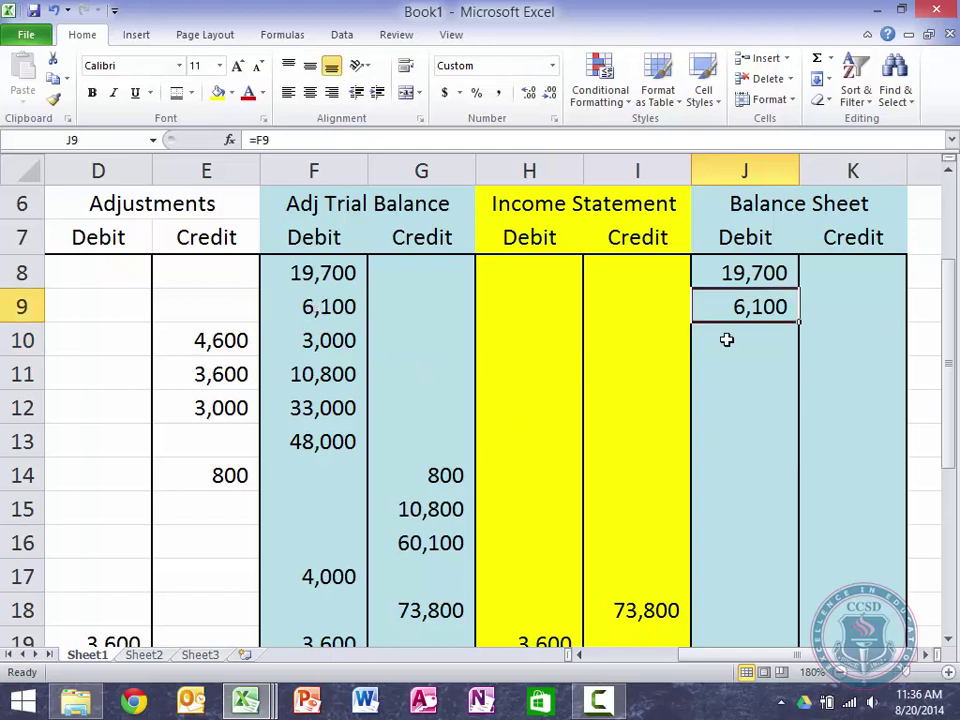
pyautogui.moveTo(797, 323); pyautogui.dragTo(787, 460)
# Copy the Equipment formula from J13 into J17 for the owner's Drawing balance
pyautogui.press('Down')
pyautogui.press('Down')
pyautogui.press('Down')
pyautogui.press('Down')
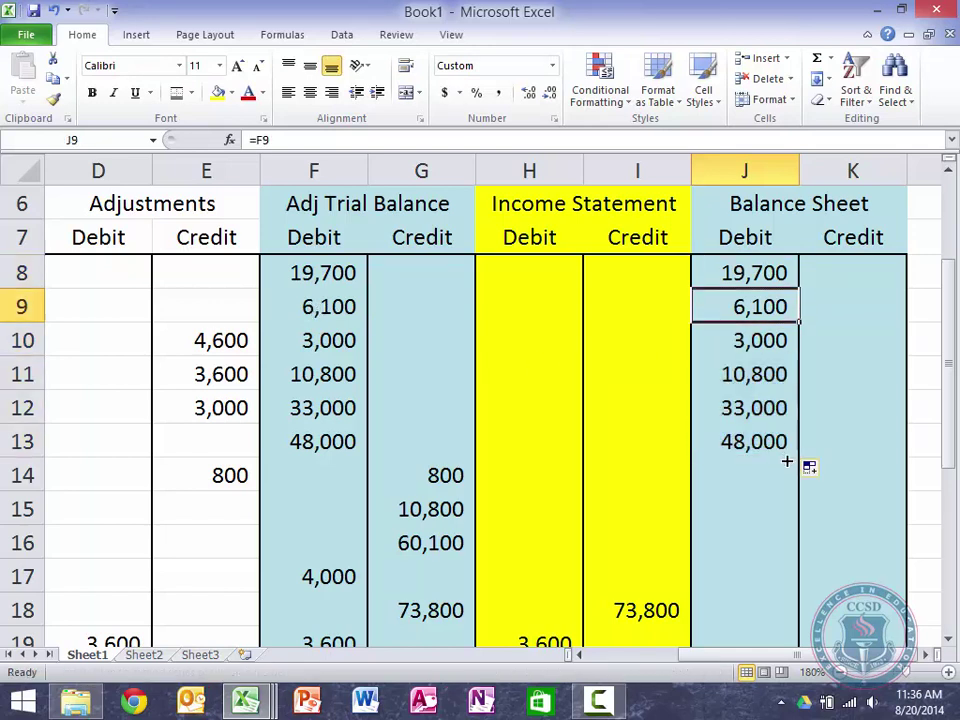
pyautogui.hotkey('ctrl', 'c')
pyautogui.press('Down')
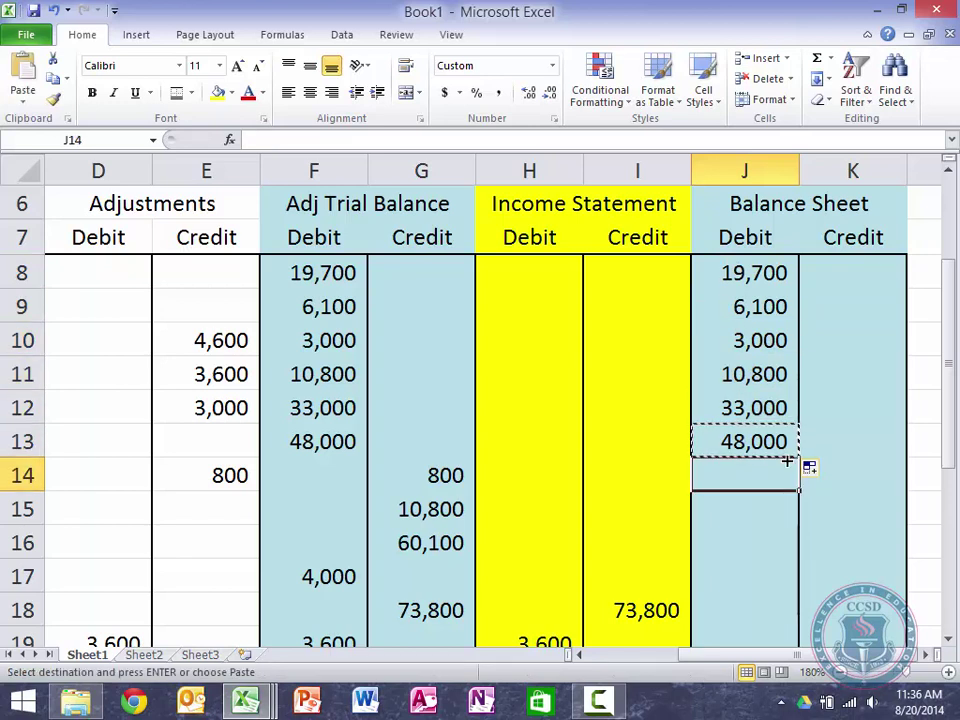
pyautogui.press('Down')
pyautogui.press('Down')
pyautogui.press('Down')
pyautogui.hotkey('ctrl', 'v')
pyautogui.press('Up')
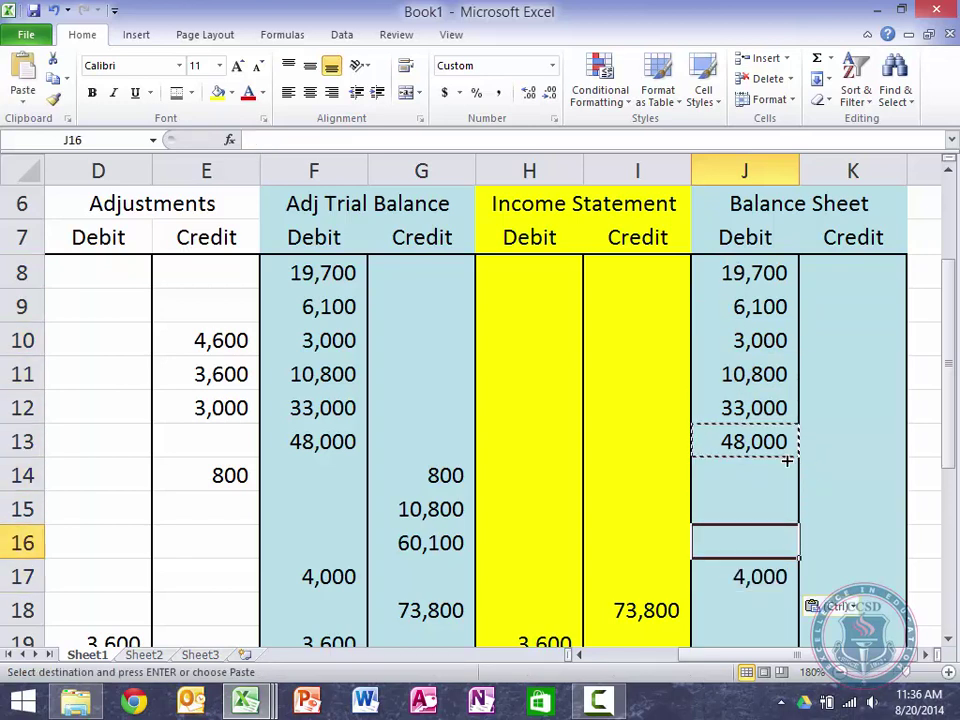
# Carry Accumulated Depreciation to the Balance Sheet credit column by entering =G14 in K14
pyautogui.press('Up')
pyautogui.press('Up')
pyautogui.press('Right')
pyautogui.write('=')
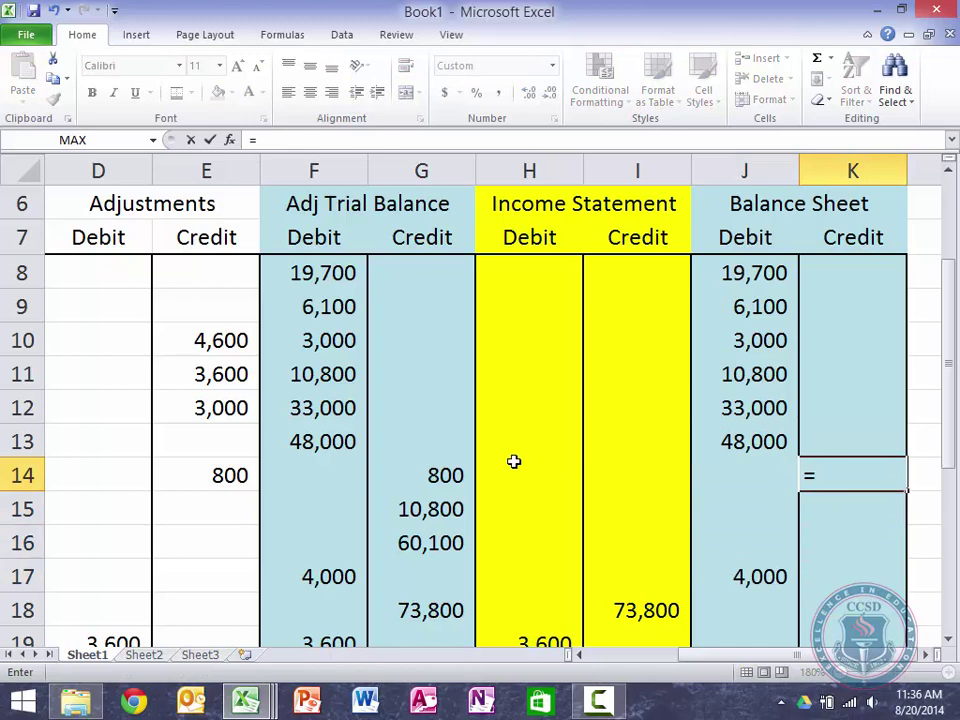
pyautogui.click(442, 475)
pyautogui.press('Return')
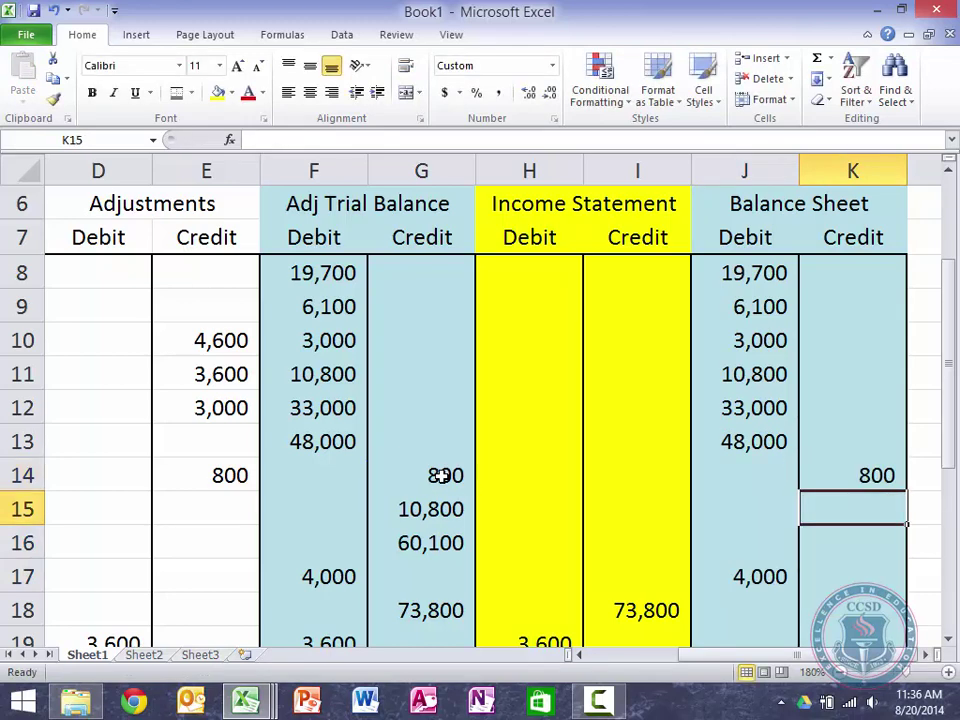
# Carry A/P and the owner's Capital to the Balance Sheet credit column with =G15 in K15 and =G16 in K16
pyautogui.write('=')
pyautogui.click(442, 510)
pyautogui.press('Return')
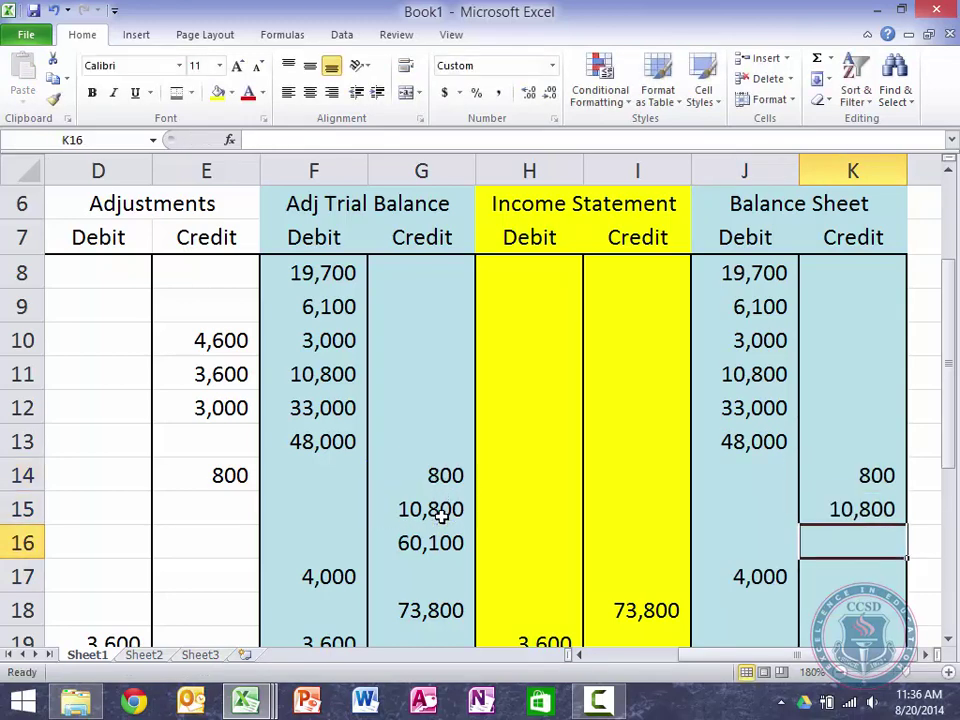
pyautogui.write('=')
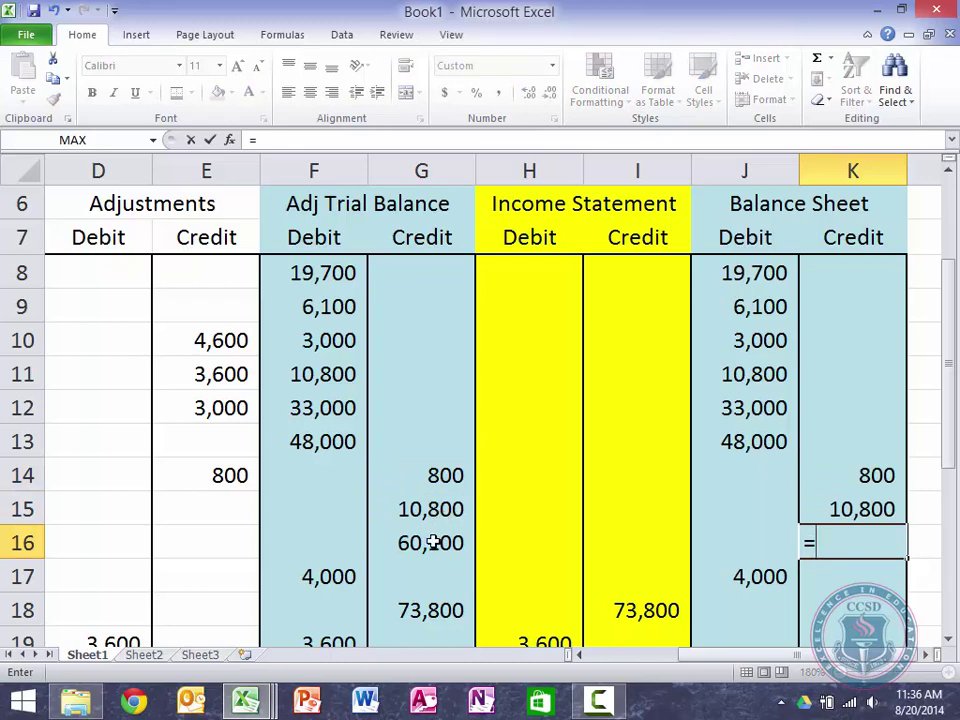
pyautogui.click(432, 542)
pyautogui.press('Return')
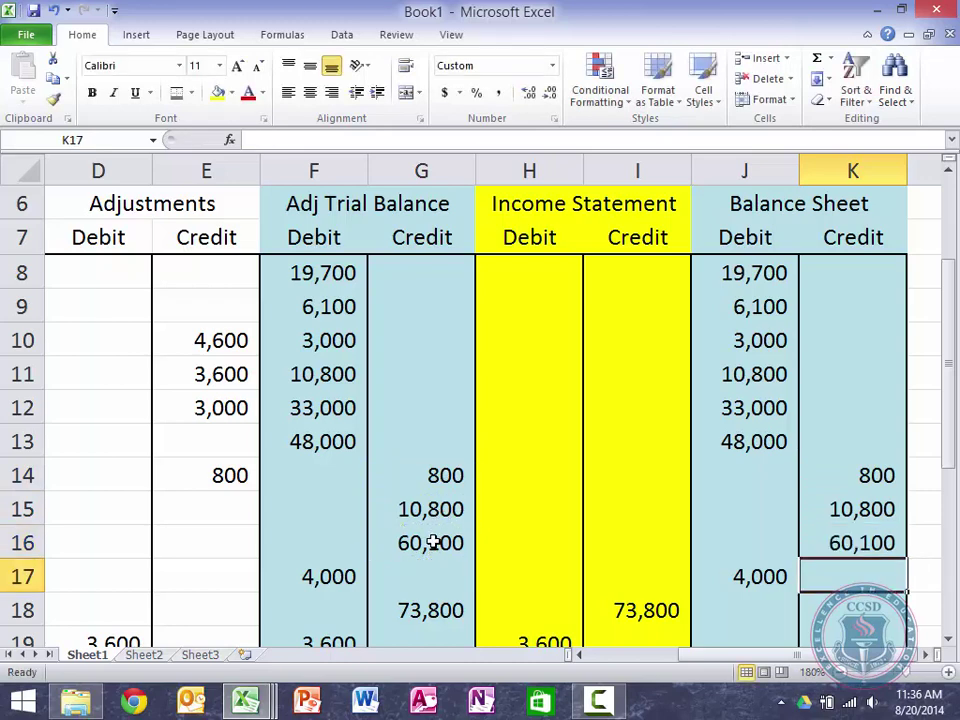
# Examine the Income Statement and Balance Sheet totals, net income and final balancing totals in H25:K27
pyautogui.press('Down')
pyautogui.press('Left')
pyautogui.press('Left')
pyautogui.press('Left')
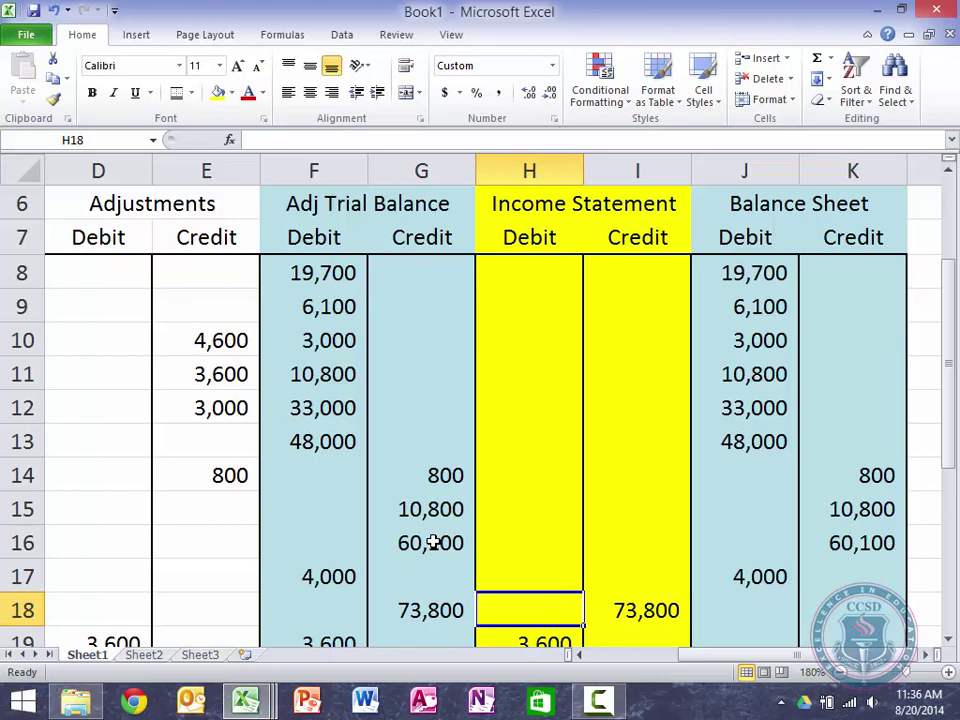
pyautogui.press('Down')
pyautogui.press('Down')
pyautogui.press('Down')
pyautogui.press('Down')
pyautogui.press('Down')
pyautogui.press('Down')
pyautogui.press('Down')
pyautogui.press('Down')
pyautogui.press('Down')
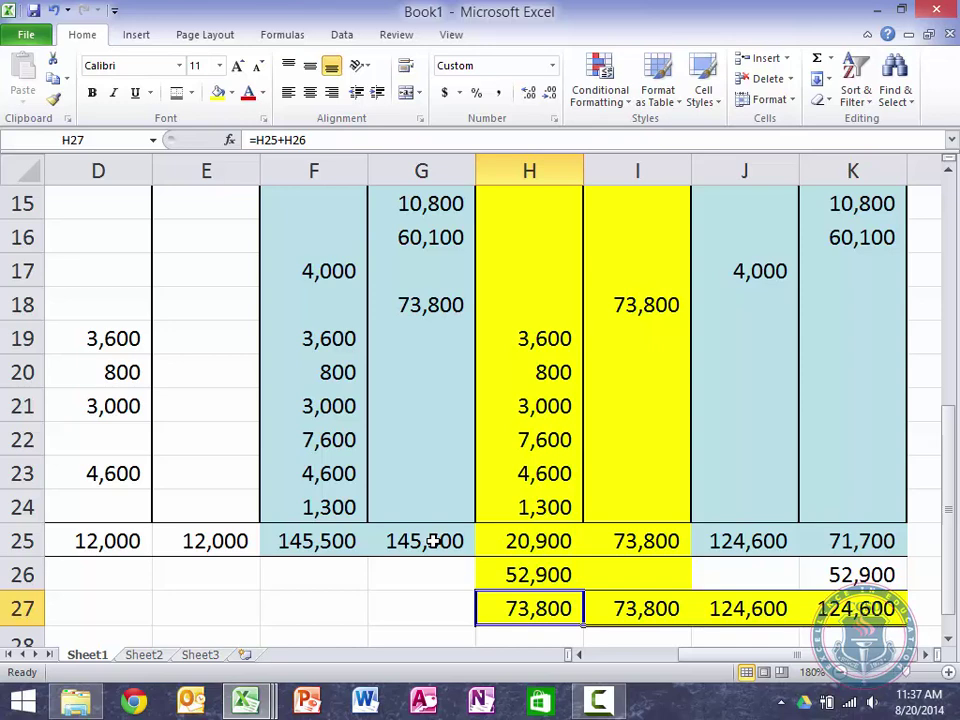
# Reduce the zoom to 100% and review the whole worksheet from account names to the final totals in row 27
pyautogui.click(842, 673)
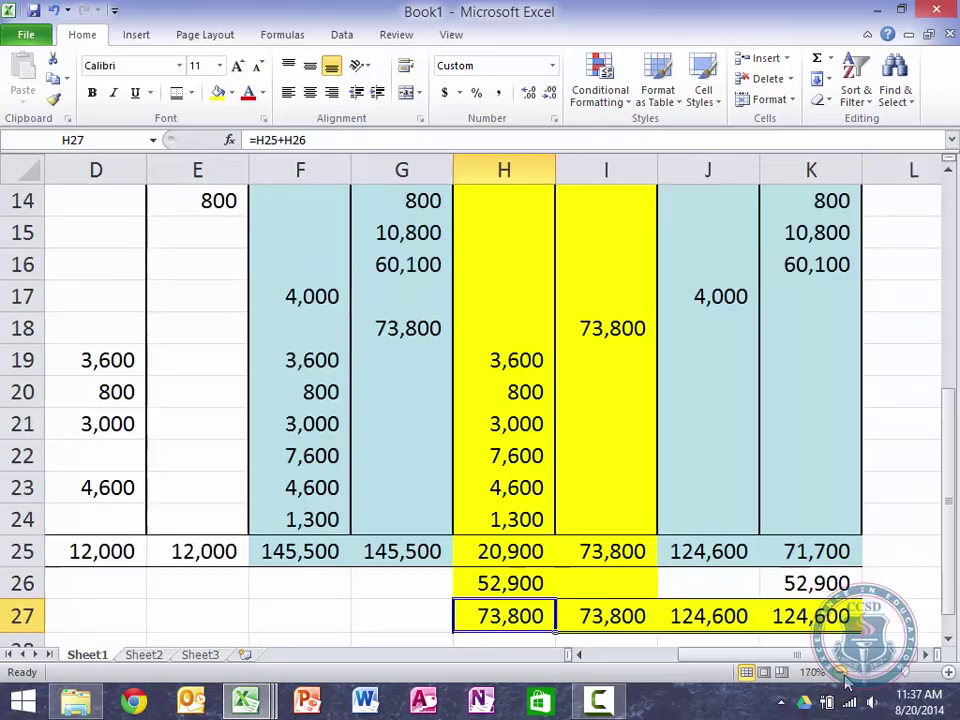
pyautogui.click(842, 673)
pyautogui.click(842, 673)
pyautogui.click(842, 673)
pyautogui.click(842, 673)
pyautogui.click(842, 673)
pyautogui.click(842, 673)
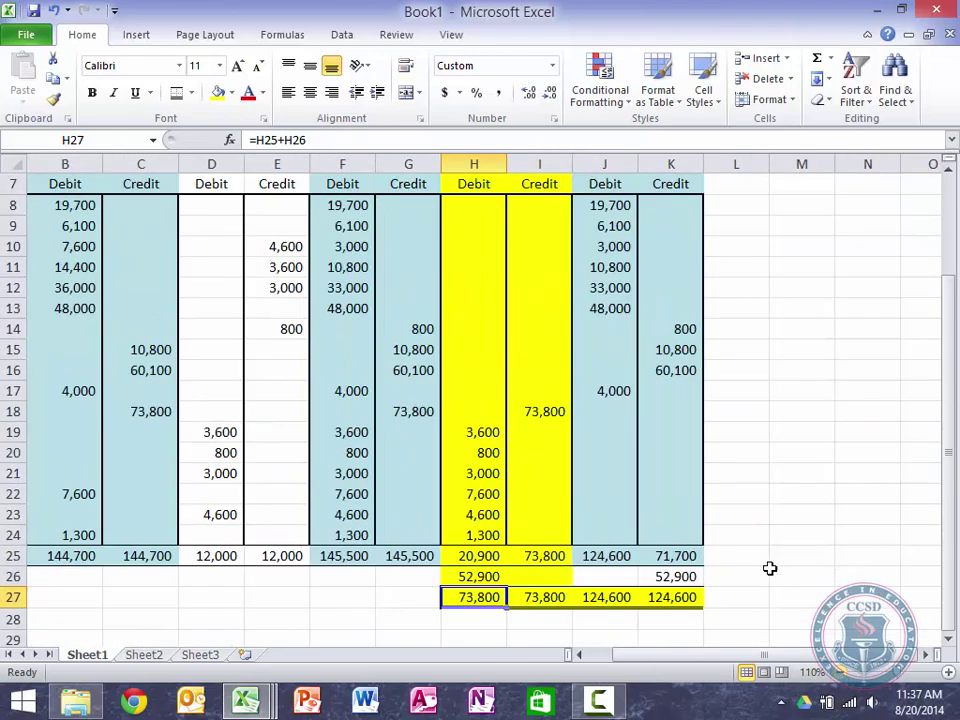
pyautogui.scroll(2, 707, 499)
pyautogui.hscroll(-1, 707, 499)
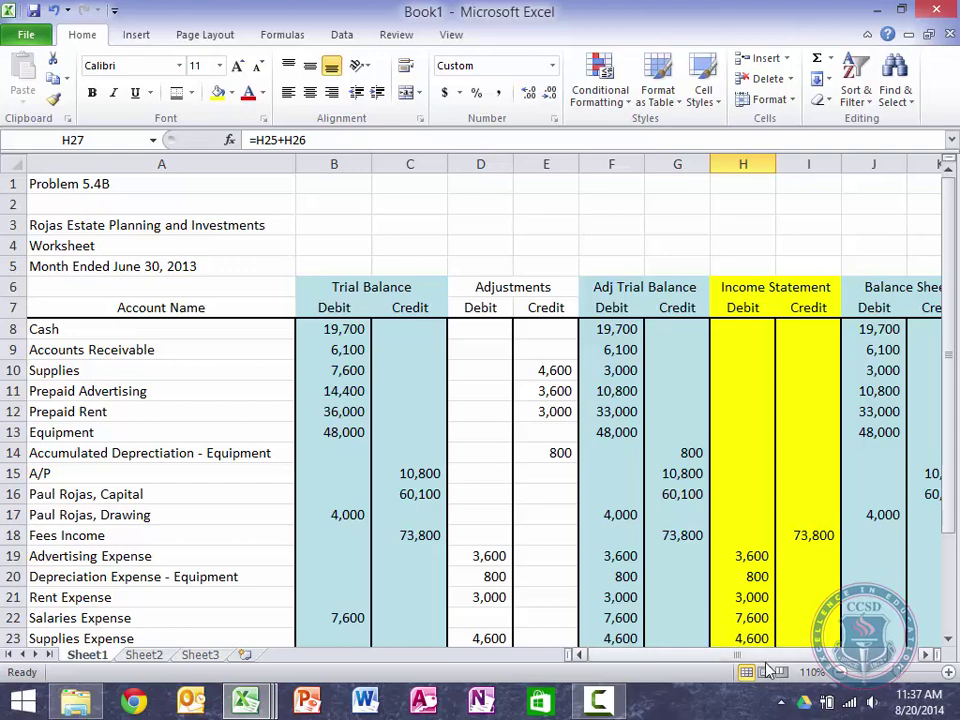
pyautogui.click(842, 673)
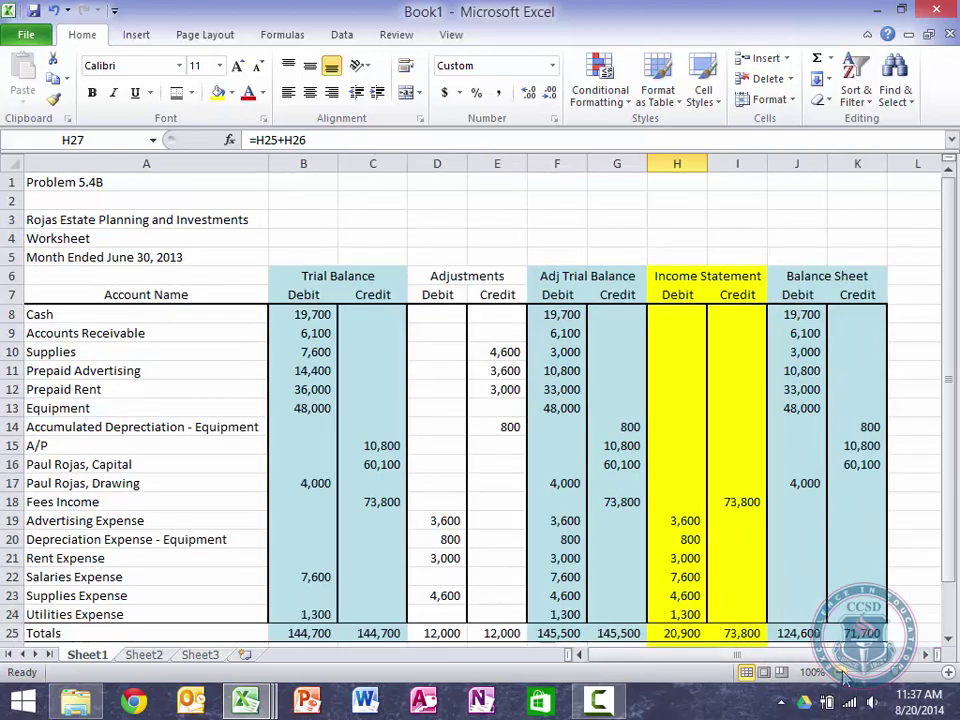
pyautogui.click(944, 641)
pyautogui.click(944, 641)
pyautogui.click(944, 641)
pyautogui.click(944, 641)
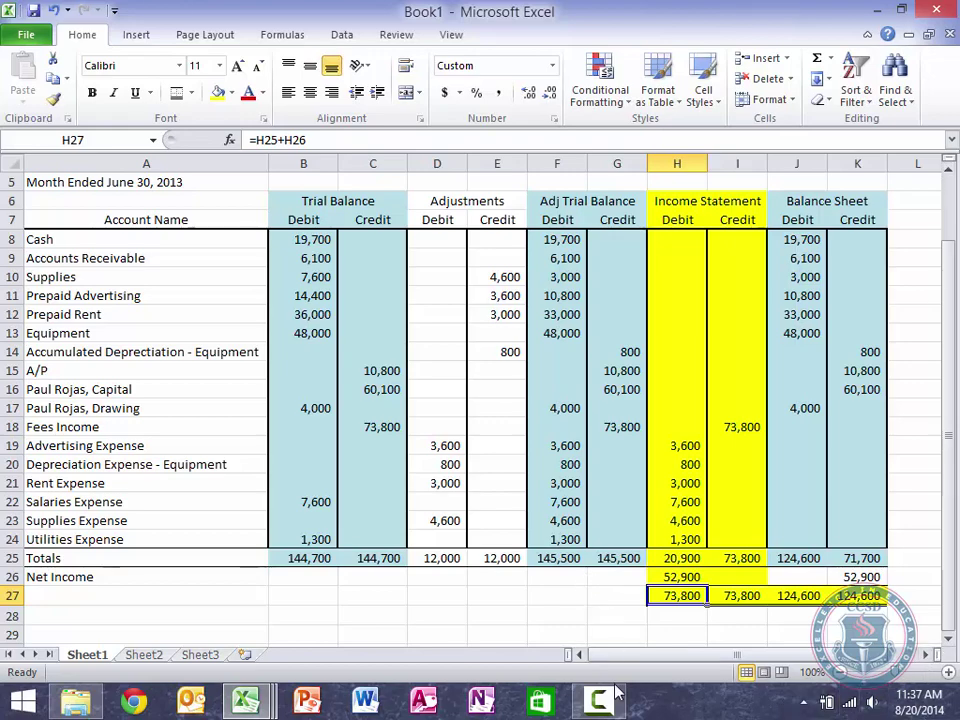
pyautogui.moveTo(598, 700)
pyautogui.click(594, 615)
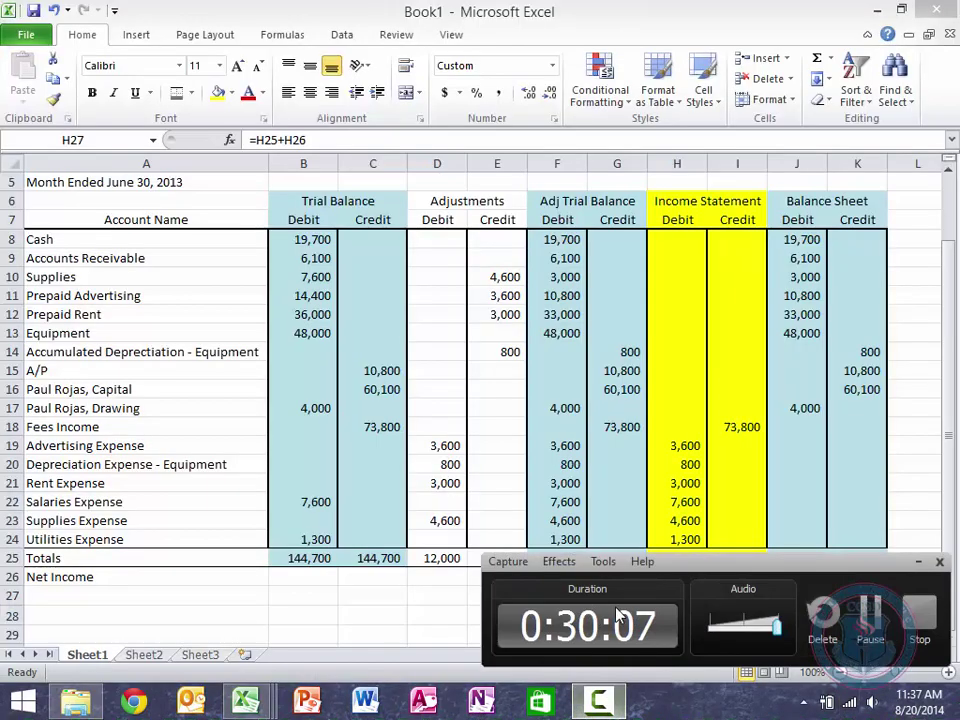
pyautogui.click(872, 607)
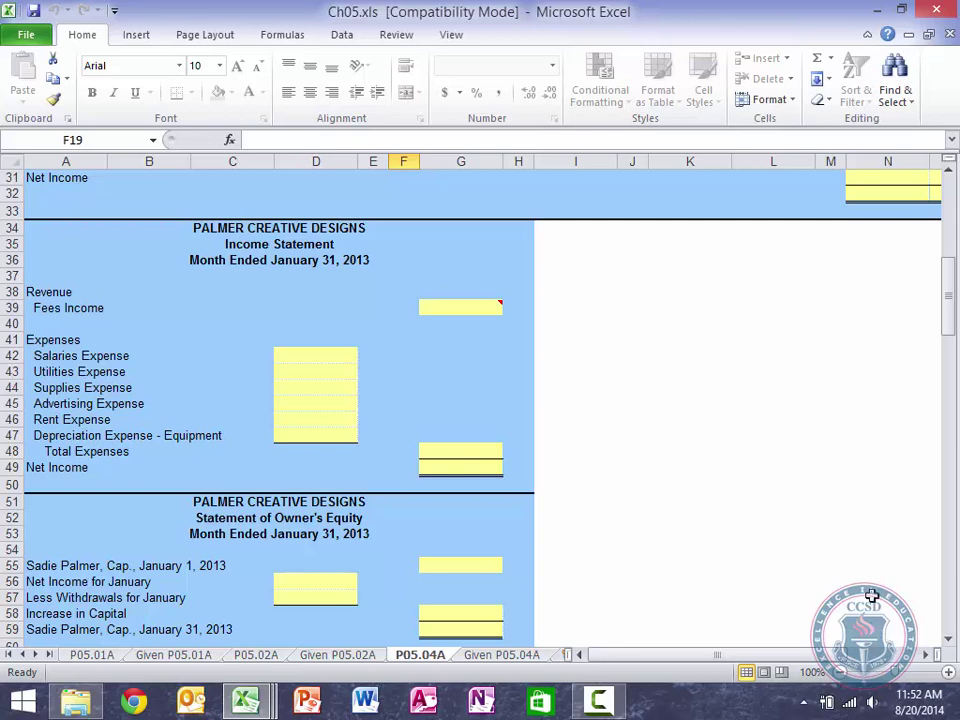
# Switch to the Book1 workbook to view its completed worksheet, and return to the Ch05.xls template workbook
pyautogui.moveTo(268, 700)
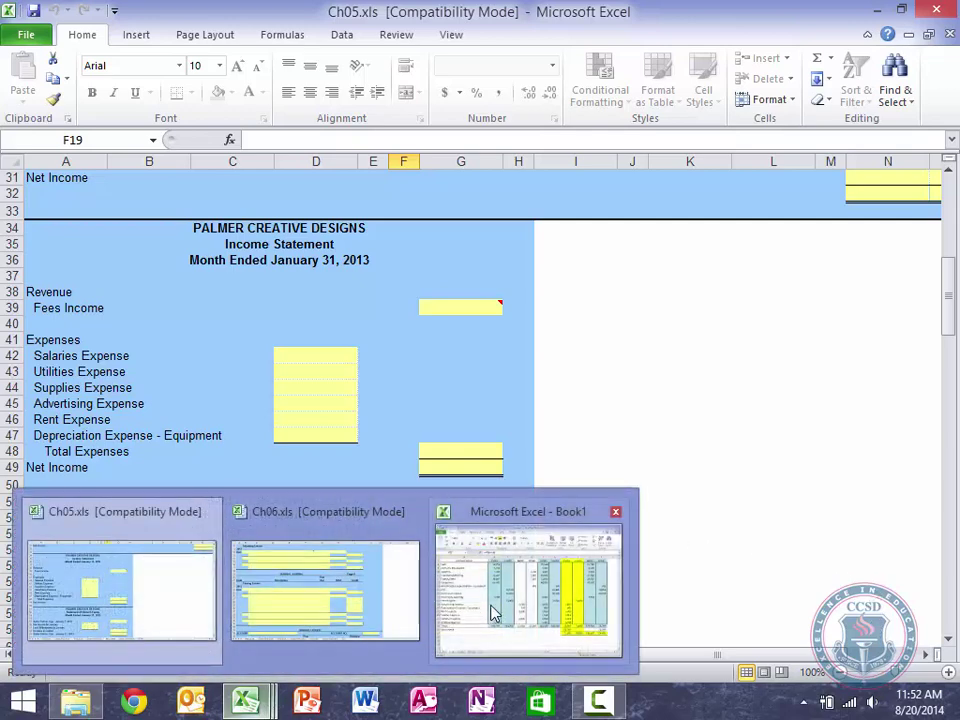
pyautogui.click(530, 575)
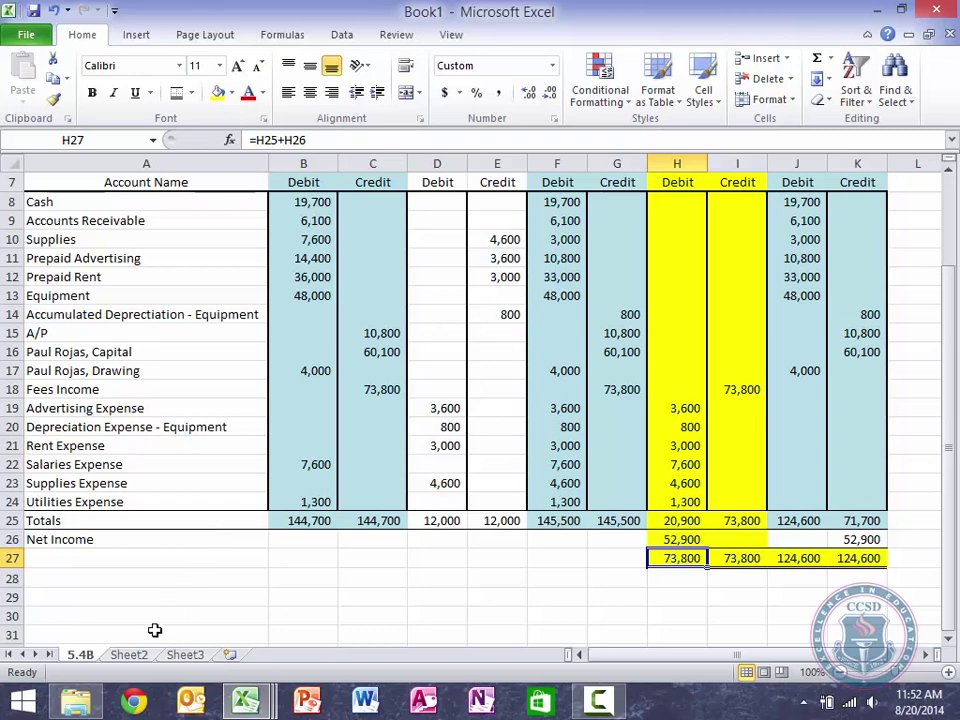
pyautogui.moveTo(252, 692)
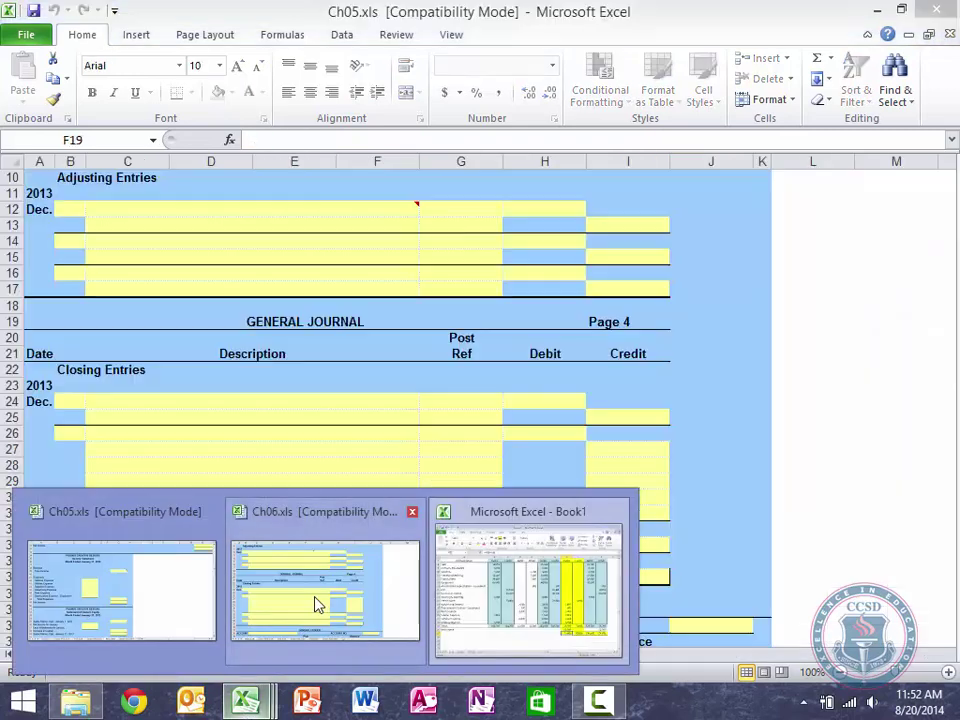
pyautogui.click(120, 603)
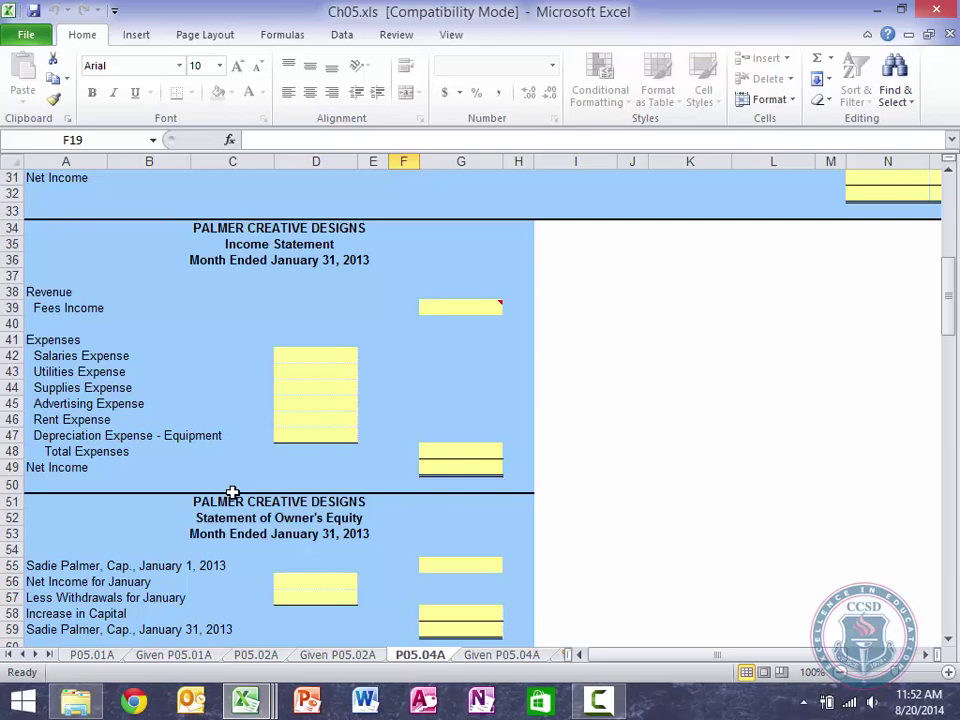
# Examine the column layout of the blank worksheet on P05.04A, from Trial Balance to Balance Sheet
pyautogui.press('Up')
pyautogui.press('Up')
pyautogui.press('Up')
pyautogui.press('Up')
pyautogui.scroll(5, 232, 492)
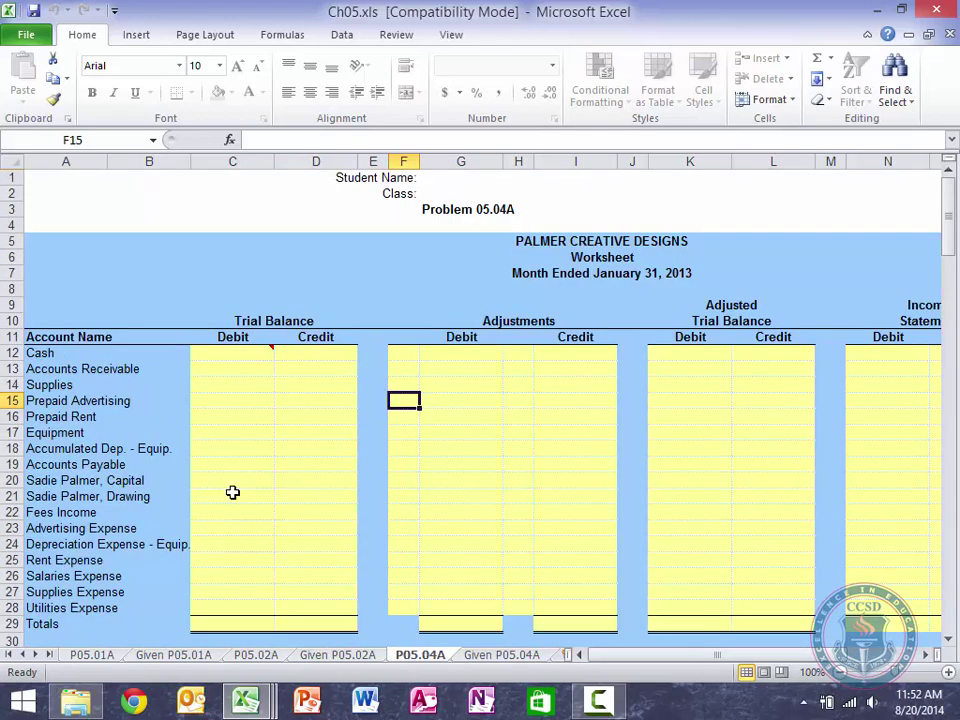
pyautogui.scroll(-1, 232, 492)
pyautogui.hscroll(3, 232, 492)
pyautogui.hscroll(-2, 232, 492)
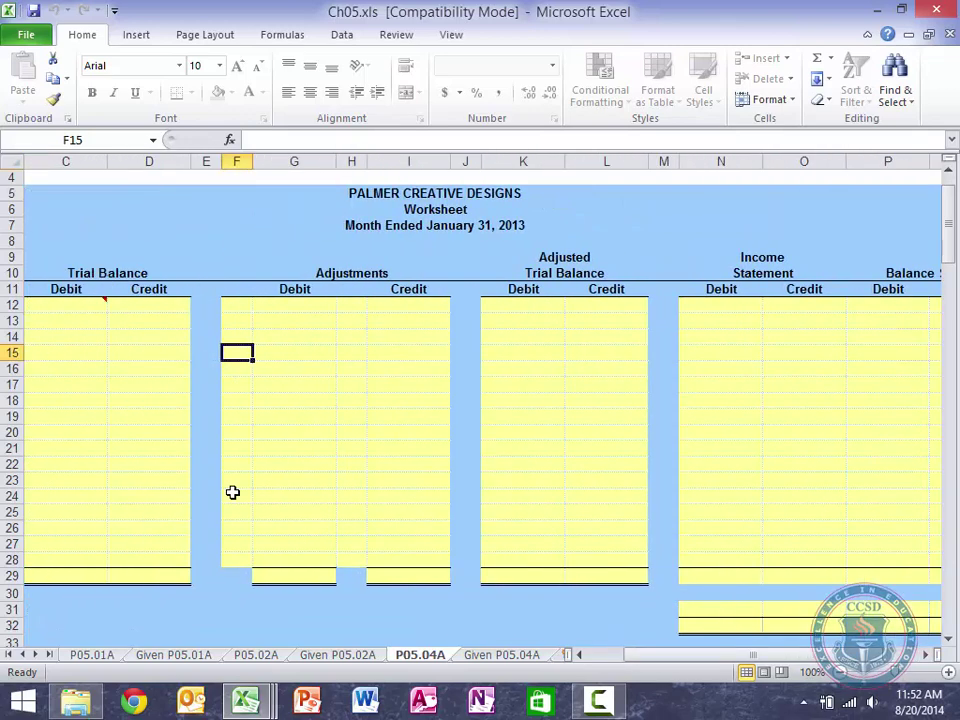
pyautogui.hscroll(-2, 232, 492)
# Review the Income Statement, Statement of Owner's Equity and Balance Sheet layouts below the worksheet on P05.04A
pyautogui.scroll(-9, 232, 492)
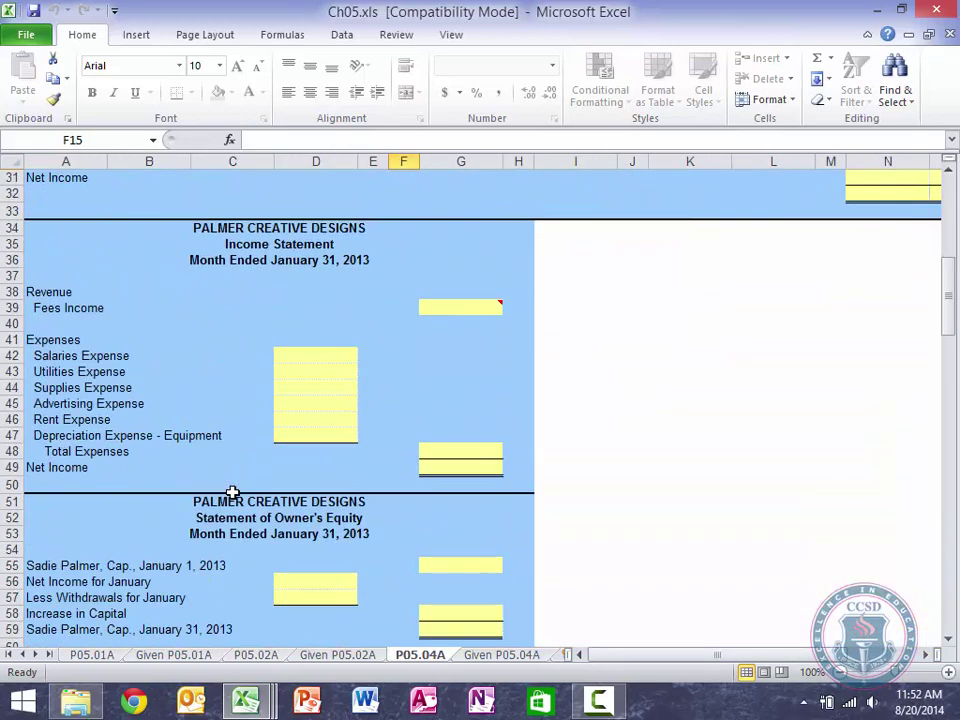
pyautogui.moveTo(484, 305)
pyautogui.scroll(-3, 91, 492)
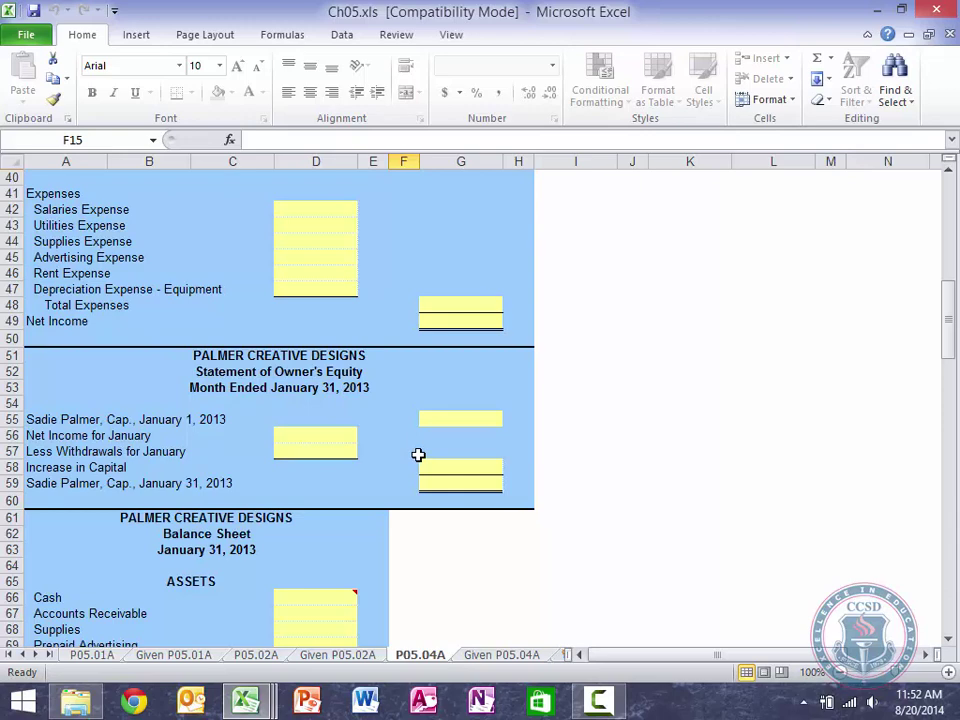
pyautogui.scroll(13, 418, 455)
pyautogui.scroll(-6, 418, 455)
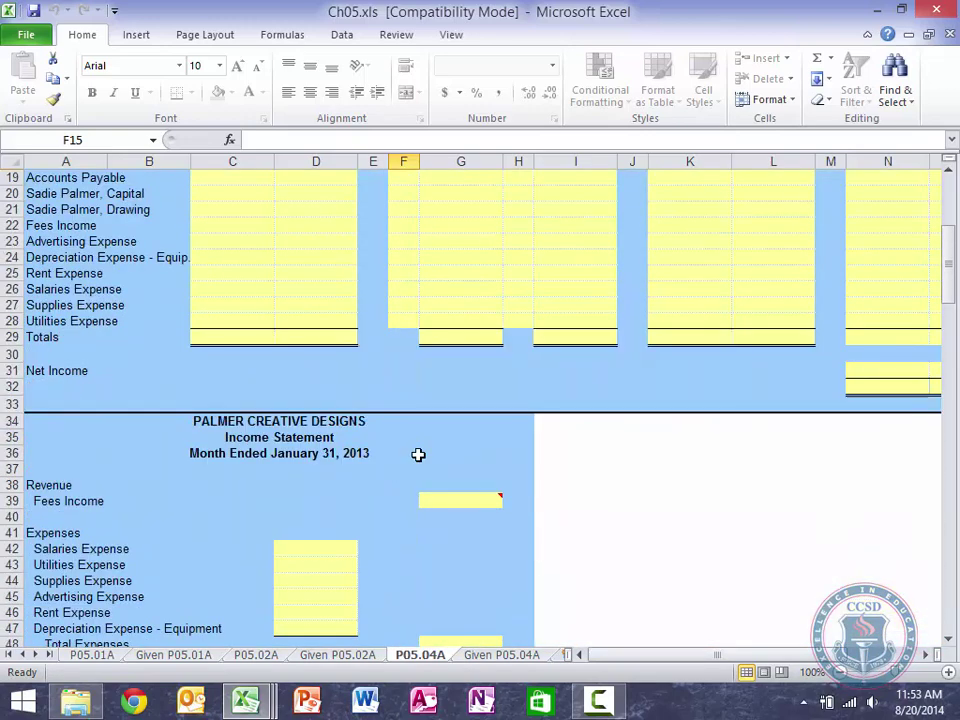
# Look at the Given P05.04A and P05.01A sheets and return to the P05.04A sheet
pyautogui.click(500, 655)
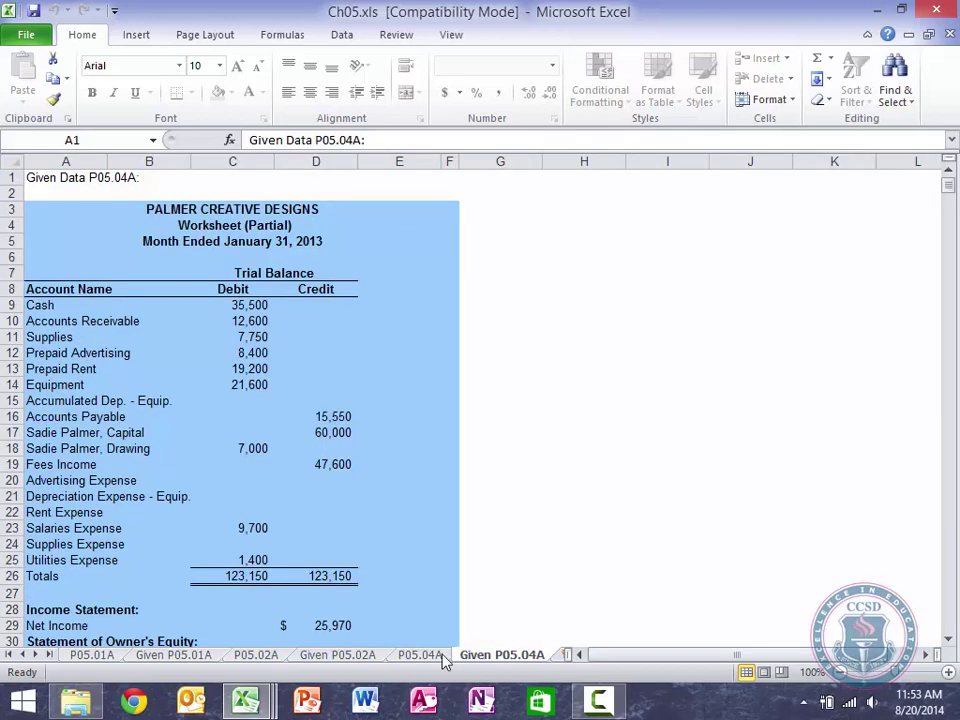
pyautogui.click(100, 657)
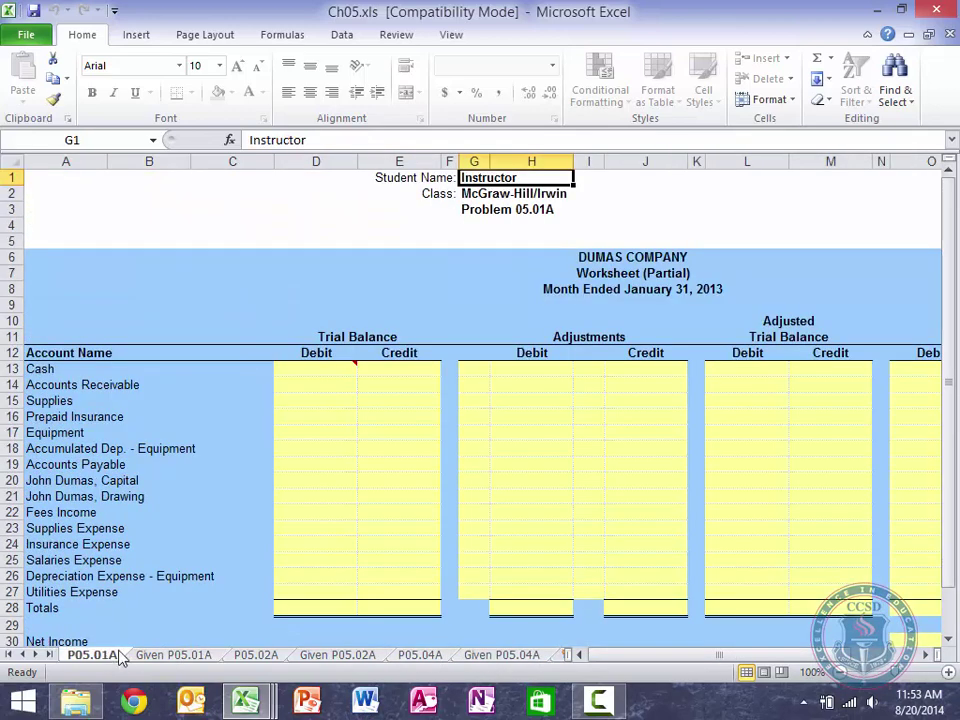
pyautogui.click(408, 656)
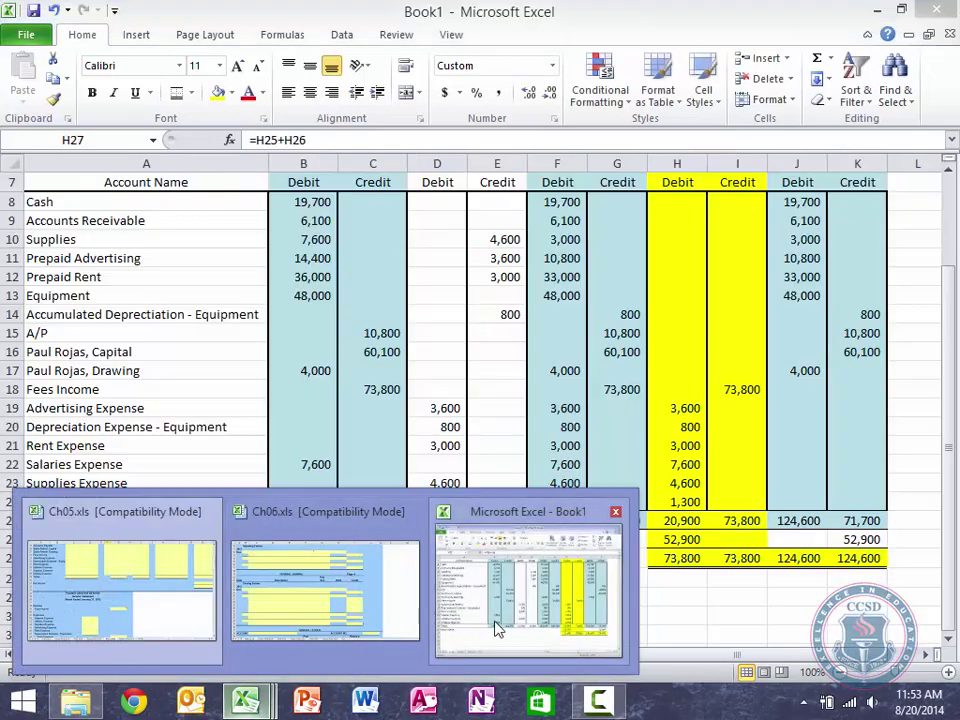
# Switch to the Book1 workbook and enter the heading "Financial Statements" in B31 of sheet 5.4B
pyautogui.click(497, 626)
pyautogui.scroll(-2, 495, 628)
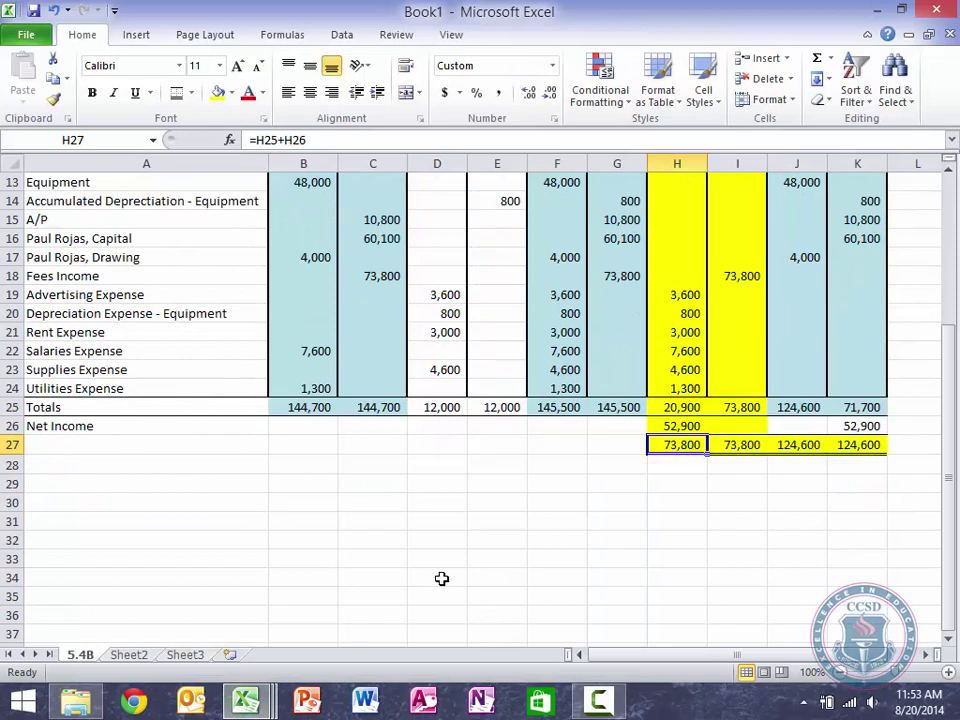
pyautogui.click(316, 515)
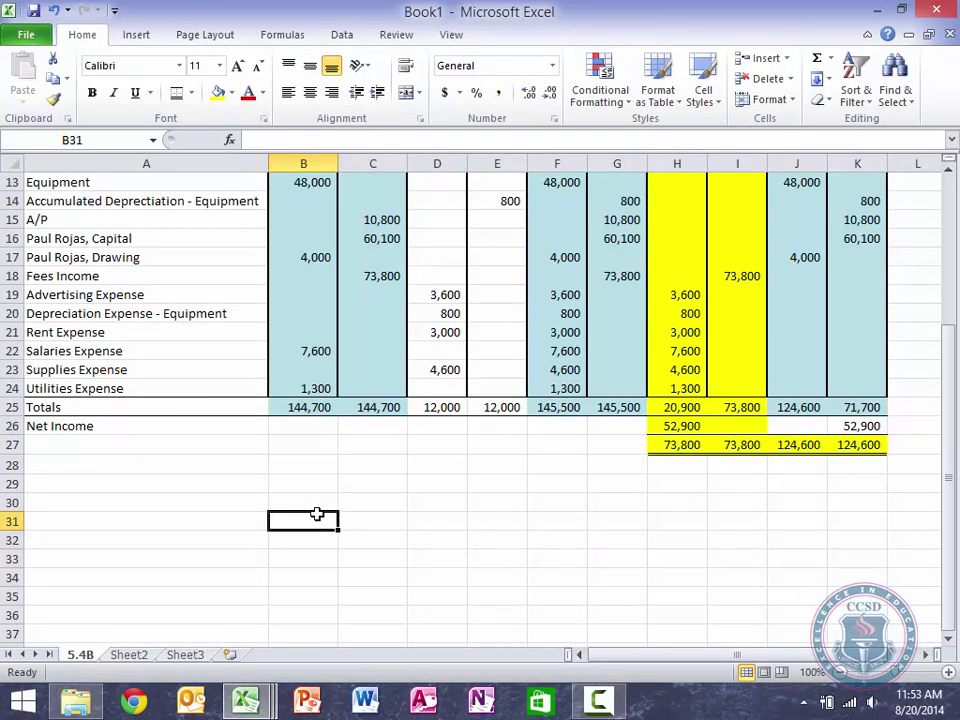
pyautogui.write('Financail')
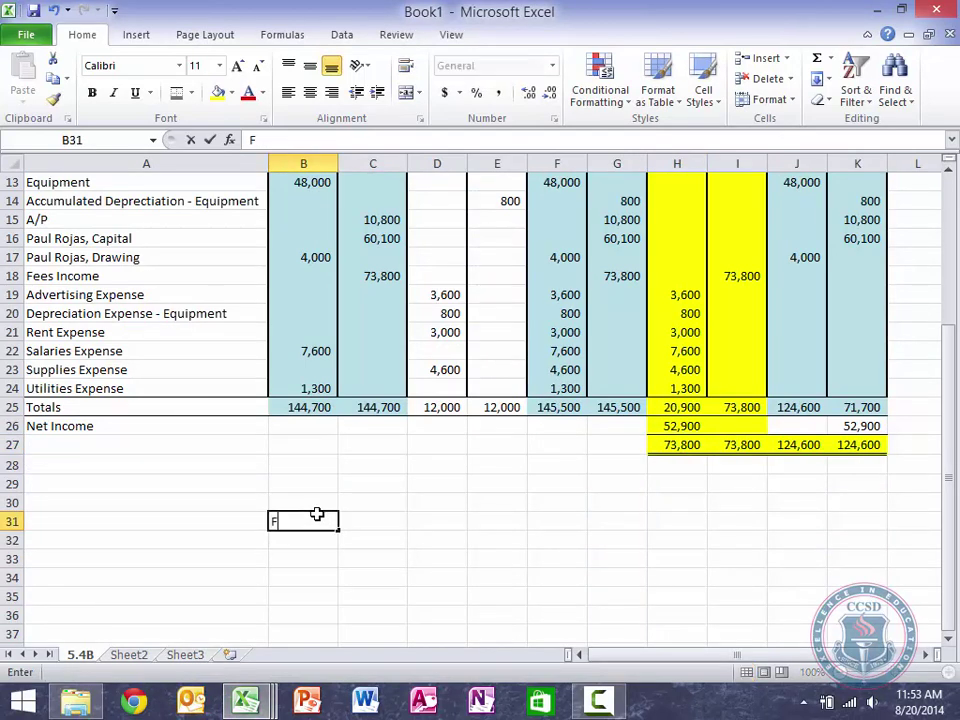
pyautogui.press('BackSpace')
pyautogui.press('BackSpace')
pyautogui.press('BackSpace')
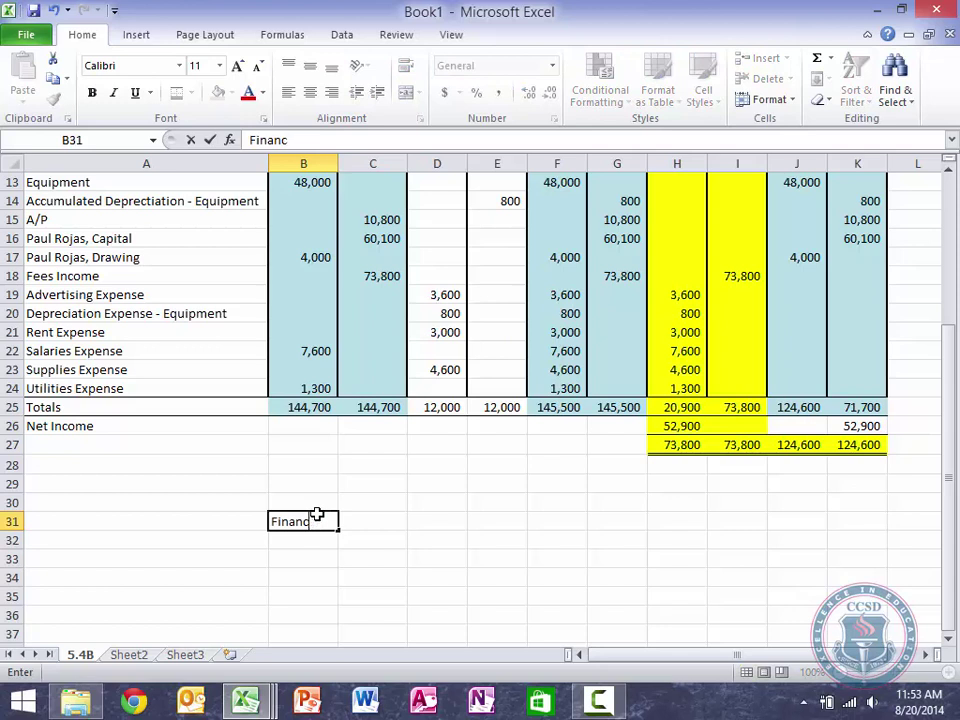
pyautogui.write('ial Statements')
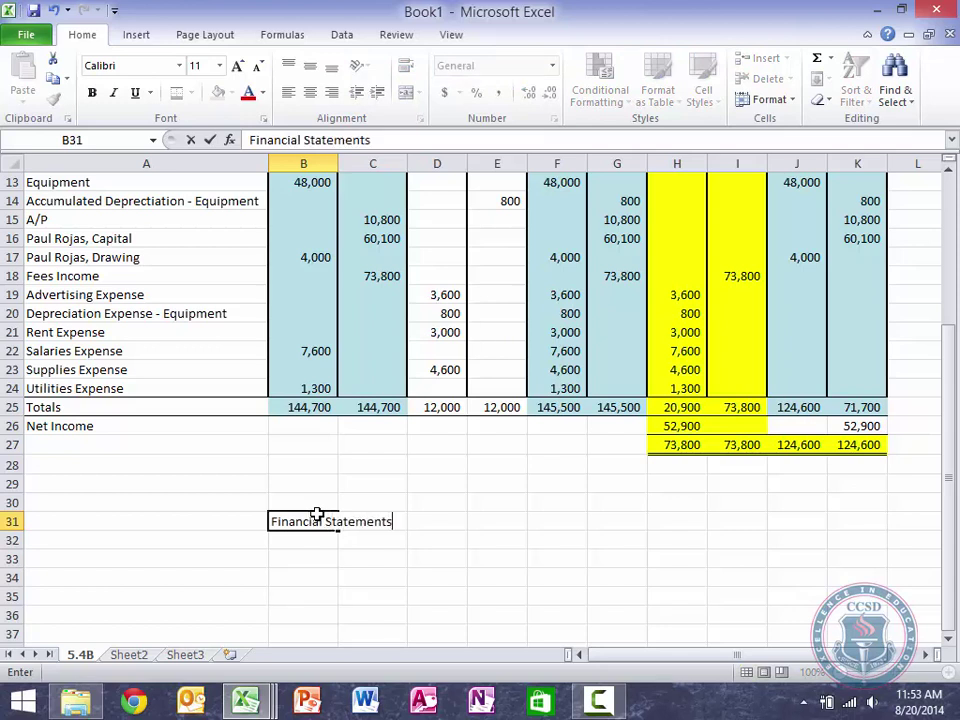
pyautogui.press('Return')
# Enter the title "Income Statement" in B33, leaving B32 blank
pyautogui.press('Return')
pyautogui.write('Income Statement')
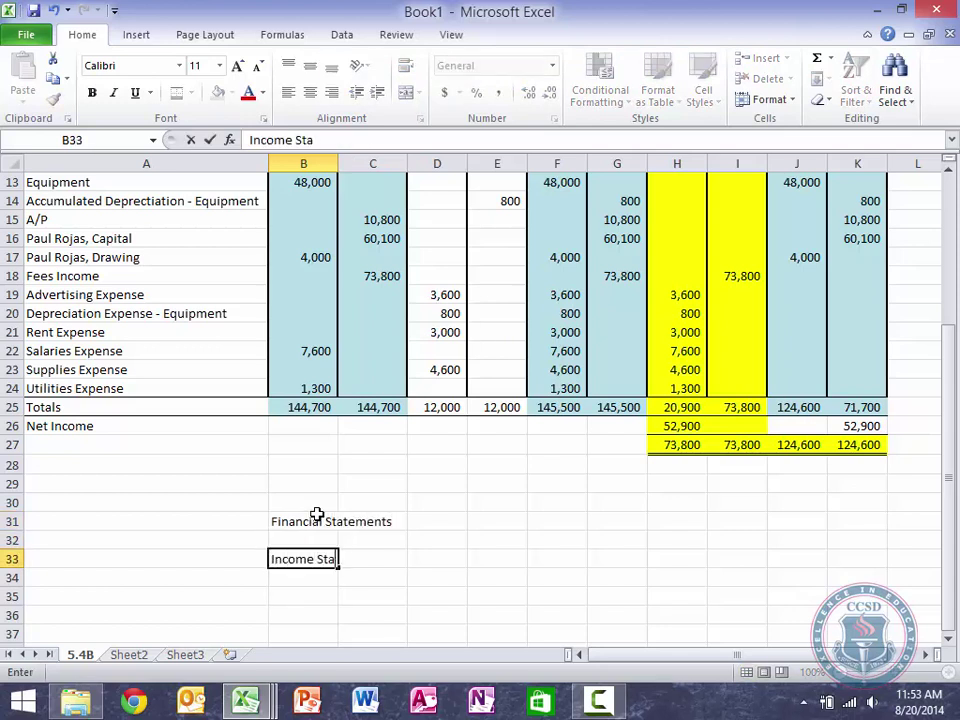
pyautogui.press('Return')
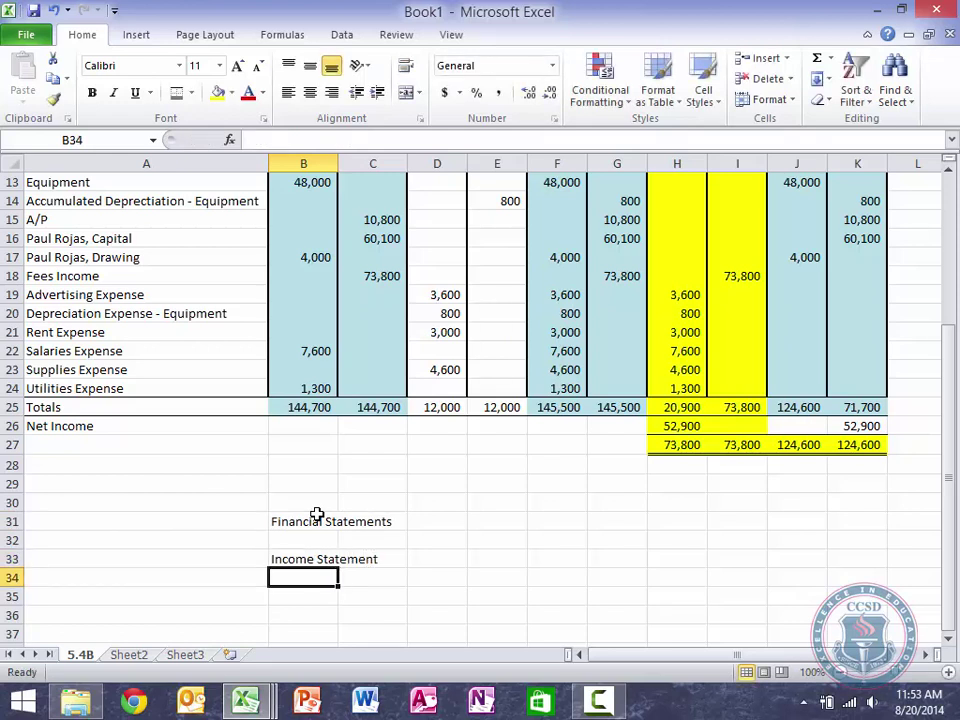
pyautogui.press('Up')
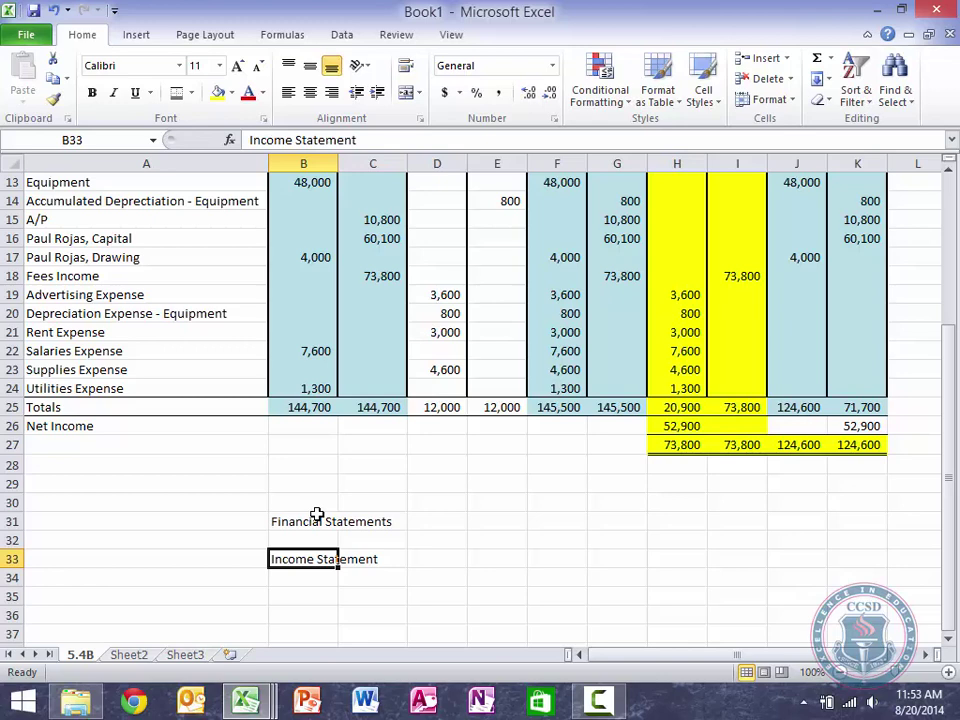
pyautogui.scroll(4, 316, 514)
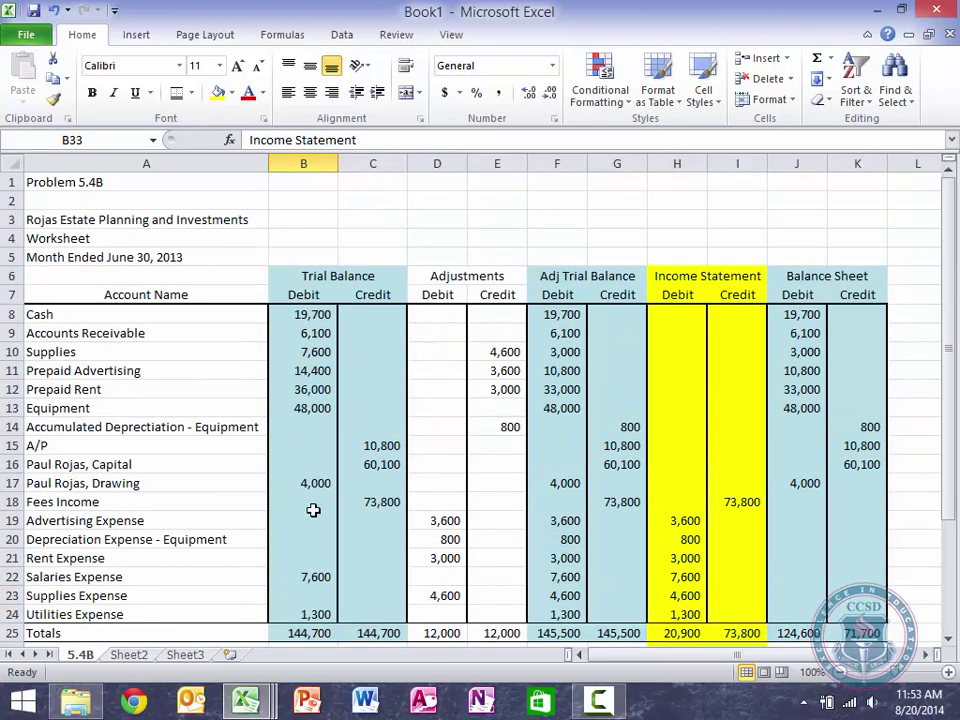
pyautogui.click(118, 221)
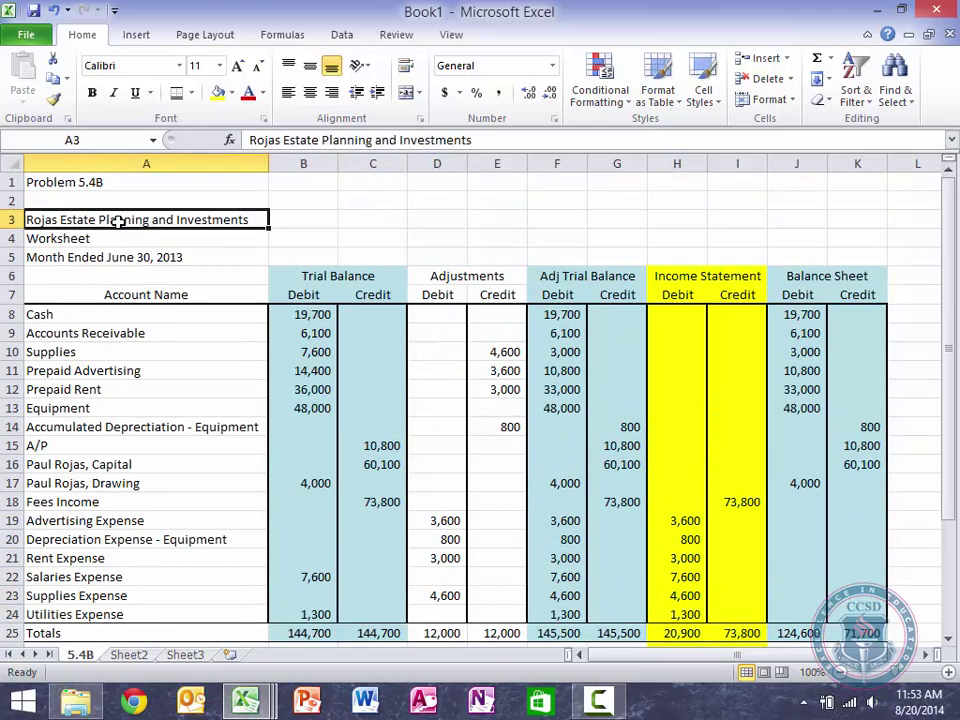
pyautogui.hotkey('ctrl', 'c')
pyautogui.hotkey('ctrl', 'Right')
pyautogui.hotkey('ctrl', 'Left')
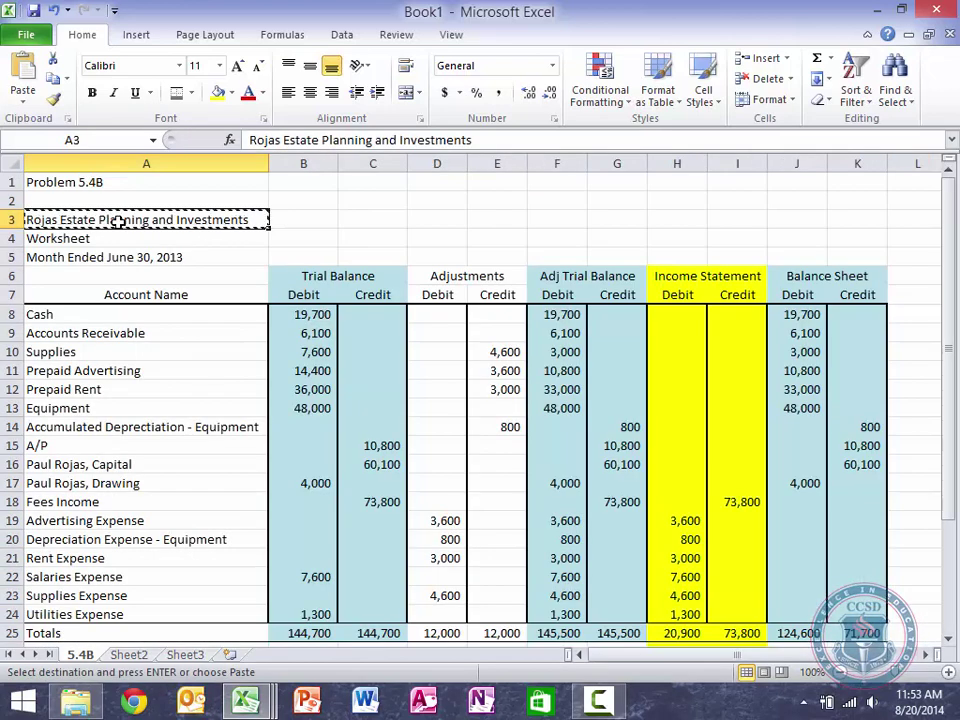
pyautogui.press('Escape')
# Bring the company name into B32 above the Income Statement title with a formula referencing A3
pyautogui.press('Down')
pyautogui.press('Down')
pyautogui.press('Down')
pyautogui.press('Right')
pyautogui.press('Down')
pyautogui.press('Down')
pyautogui.press('Right')
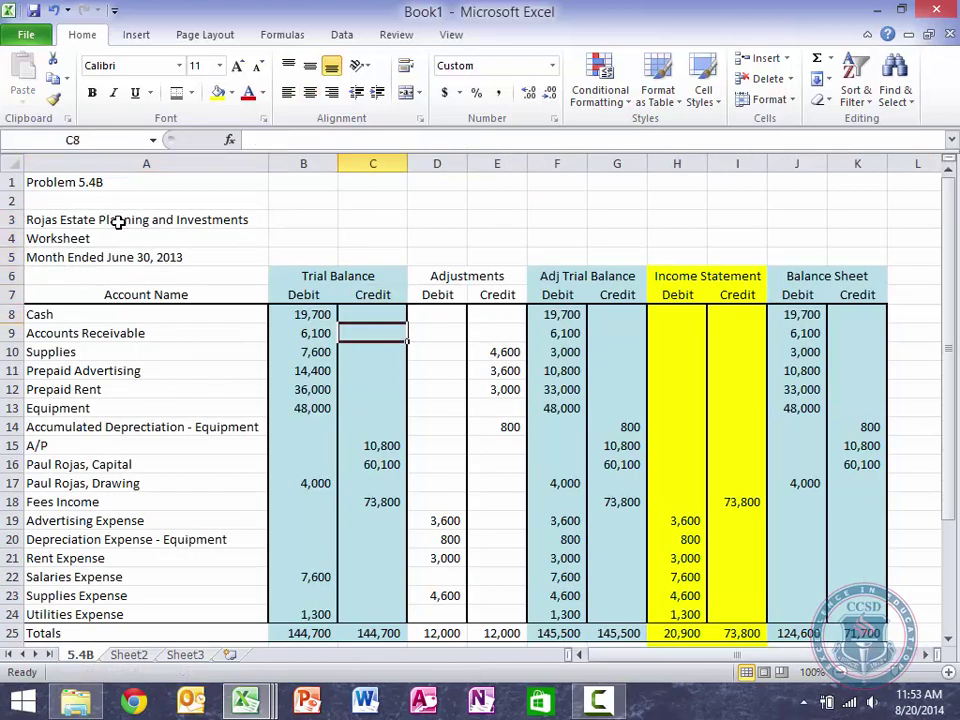
pyautogui.press('Down')
pyautogui.press('Down')
pyautogui.press('Down')
pyautogui.press('Down')
pyautogui.press('Down')
pyautogui.press('Down')
pyautogui.press('Down')
pyautogui.press('Down')
pyautogui.press('Down')
pyautogui.press('Down')
pyautogui.press('Down')
pyautogui.press('Down')
pyautogui.press('Down')
pyautogui.press('Down')
pyautogui.press('Down')
pyautogui.press('Down')
pyautogui.press('Down')
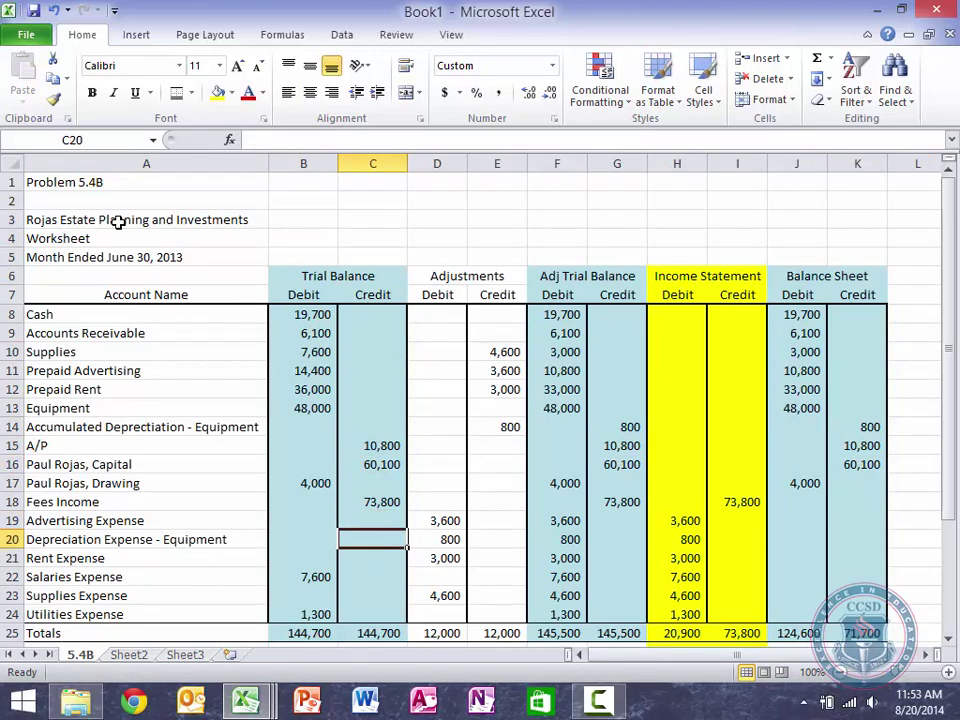
pyautogui.press('Down')
pyautogui.press('Down')
pyautogui.press('Down')
pyautogui.press('Down')
pyautogui.press('Down')
pyautogui.press('Down')
pyautogui.press('Down')
pyautogui.press('Down')
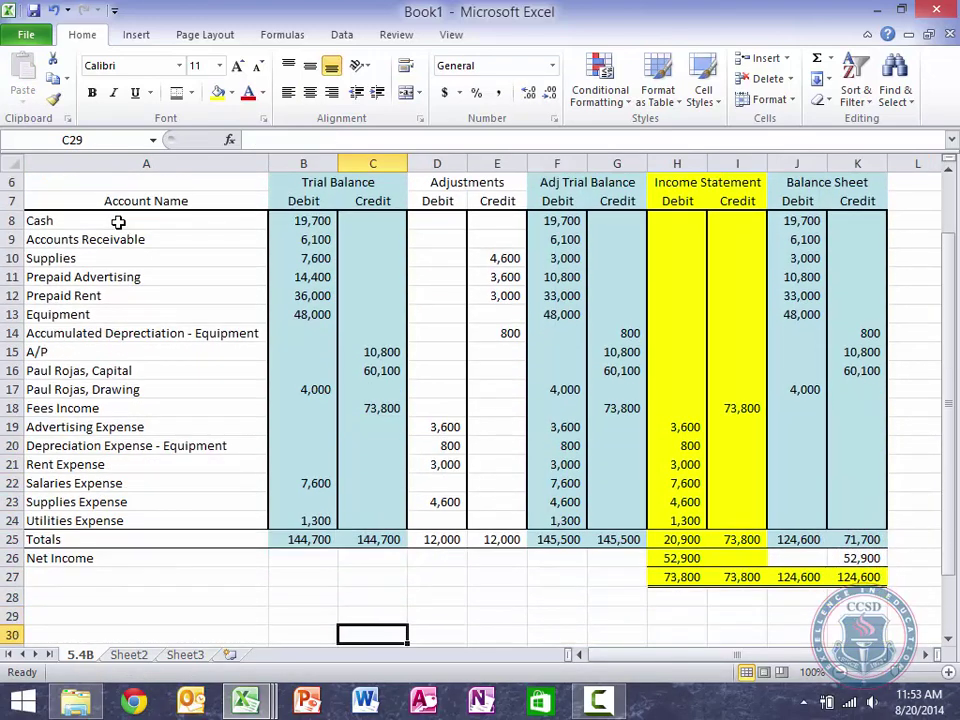
pyautogui.press('Left')
pyautogui.press('Up')
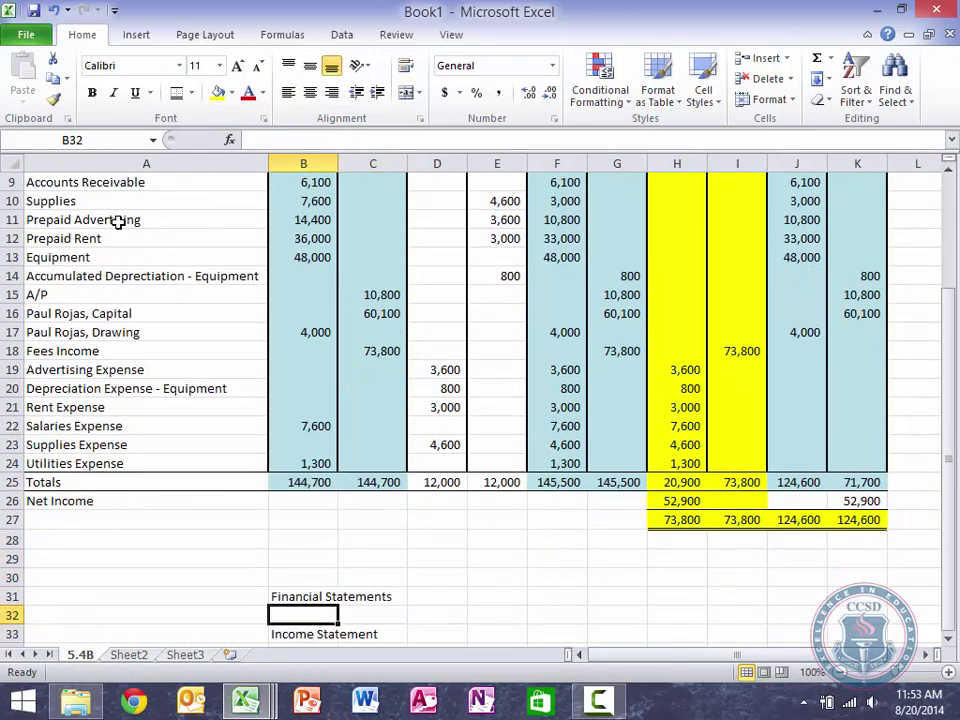
pyautogui.write('=')
pyautogui.scroll(3, 118, 220)
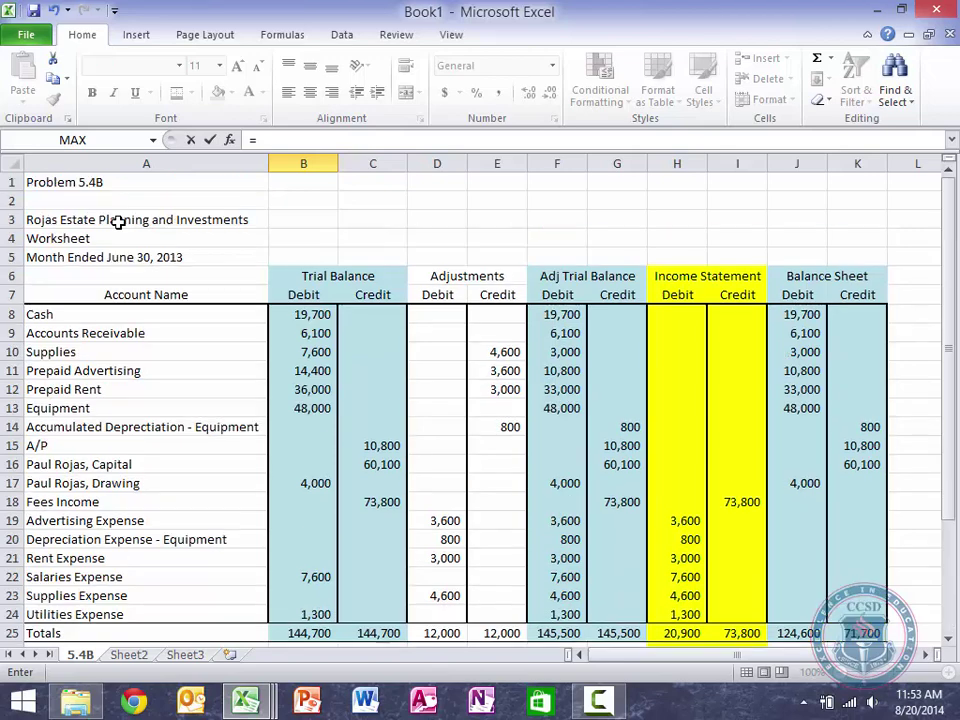
pyautogui.click(42, 222)
pyautogui.press('Return')
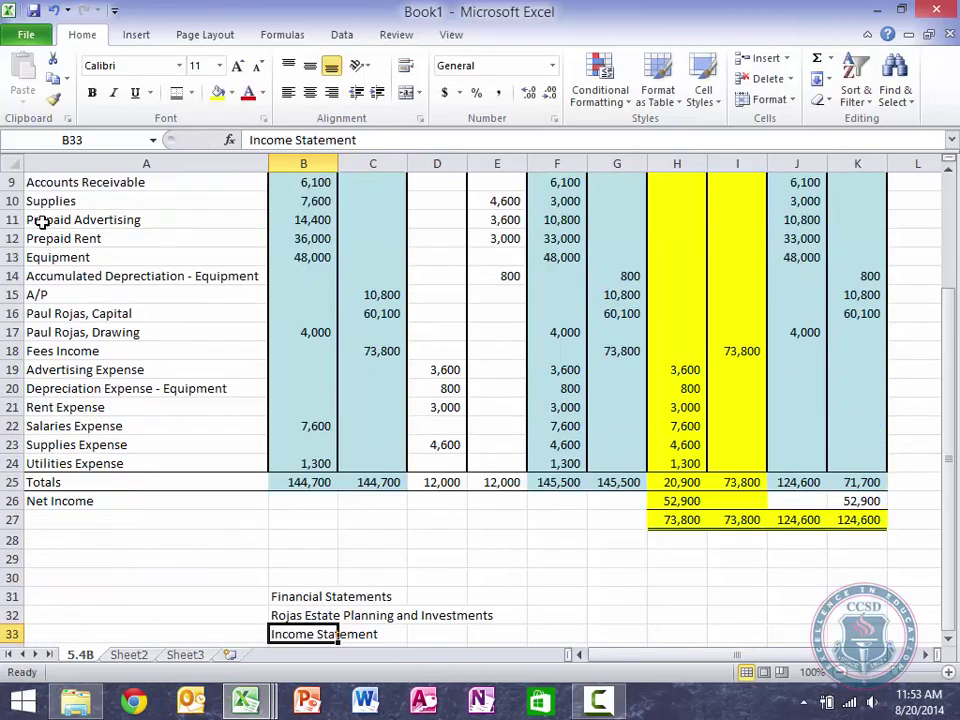
pyautogui.press('Down')
pyautogui.write('=')
pyautogui.scroll(3, 43, 224)
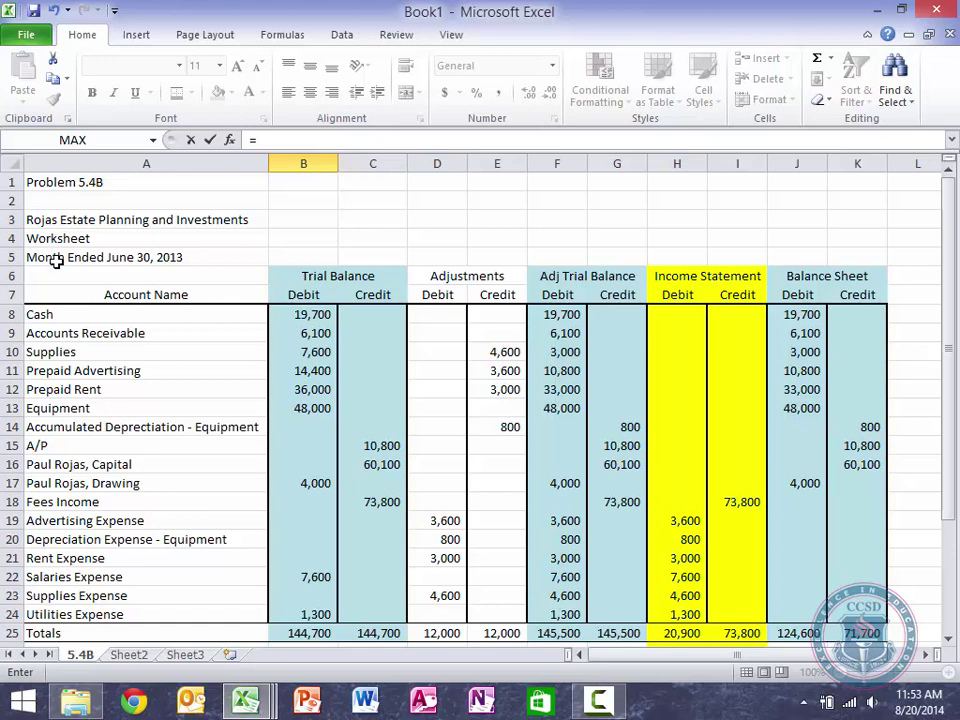
pyautogui.scroll(-9, 57, 261)
pyautogui.scroll(1, 57, 261)
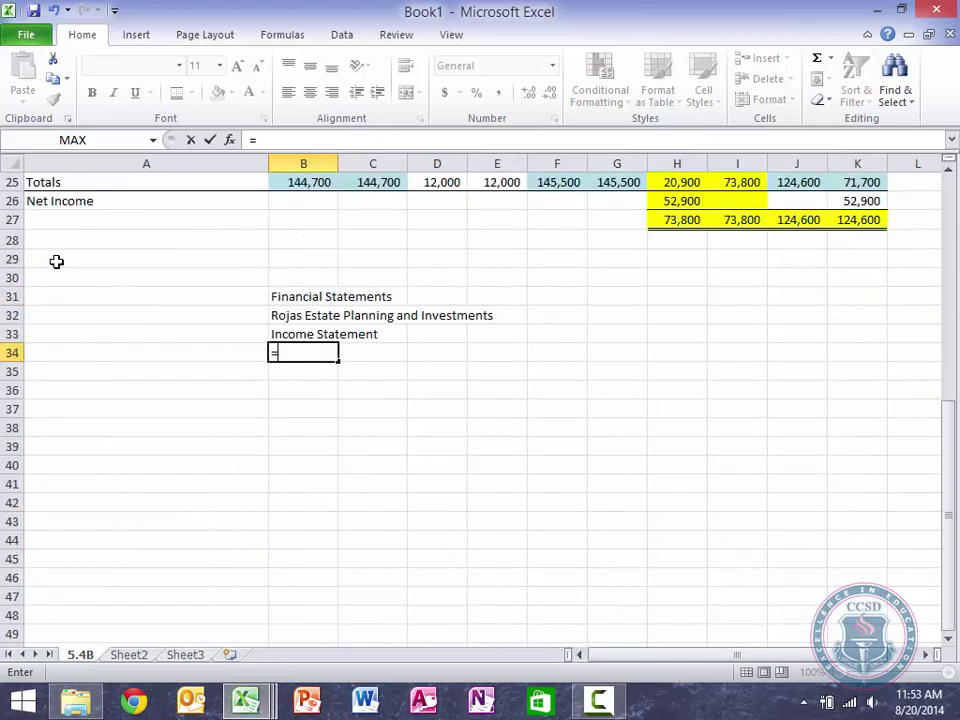
pyautogui.press('BackSpace')
# Enter the statement period "June 1 - 30, 2013" in B34 below the Income Statement title
pyautogui.write('June')
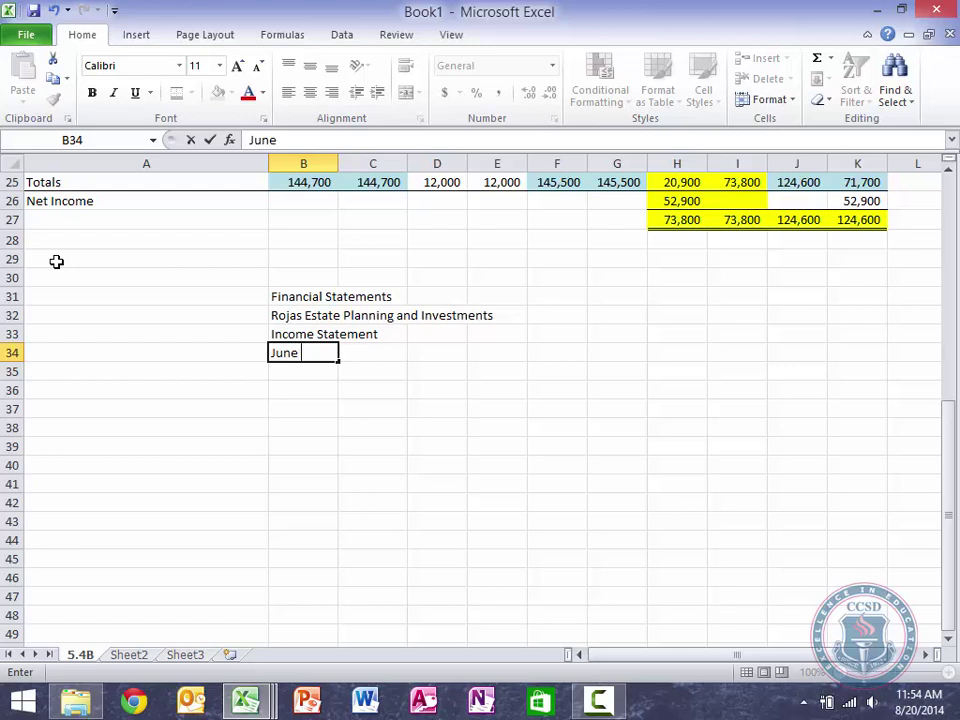
pyautogui.write(' 1 - 30, 2013')
pyautogui.press('Return')
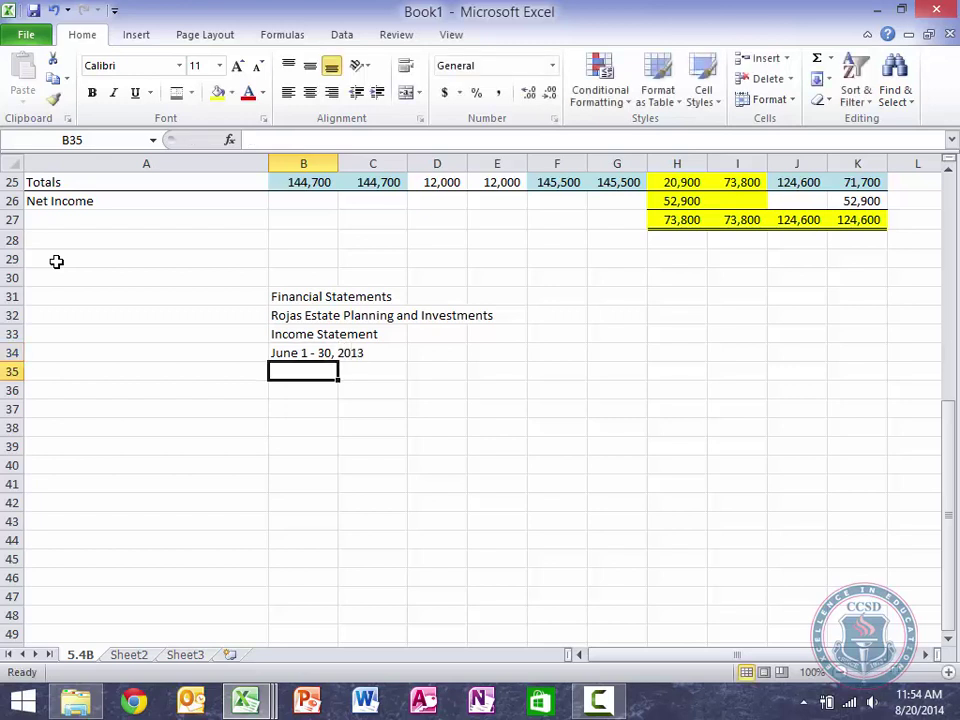
# Enter the heading "Revenue" in B36 and the account label "Fees Income" in B37, leaving row 35 blank
pyautogui.press('Return')
pyautogui.write('Revenue')
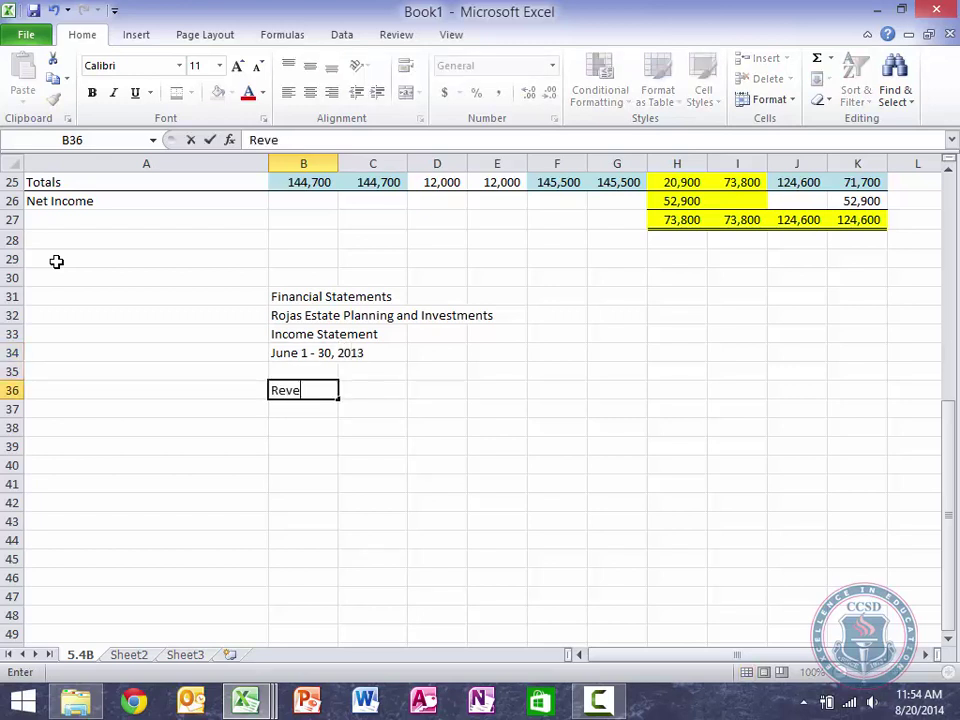
pyautogui.press('Return')
pyautogui.write('Fees Inomce')
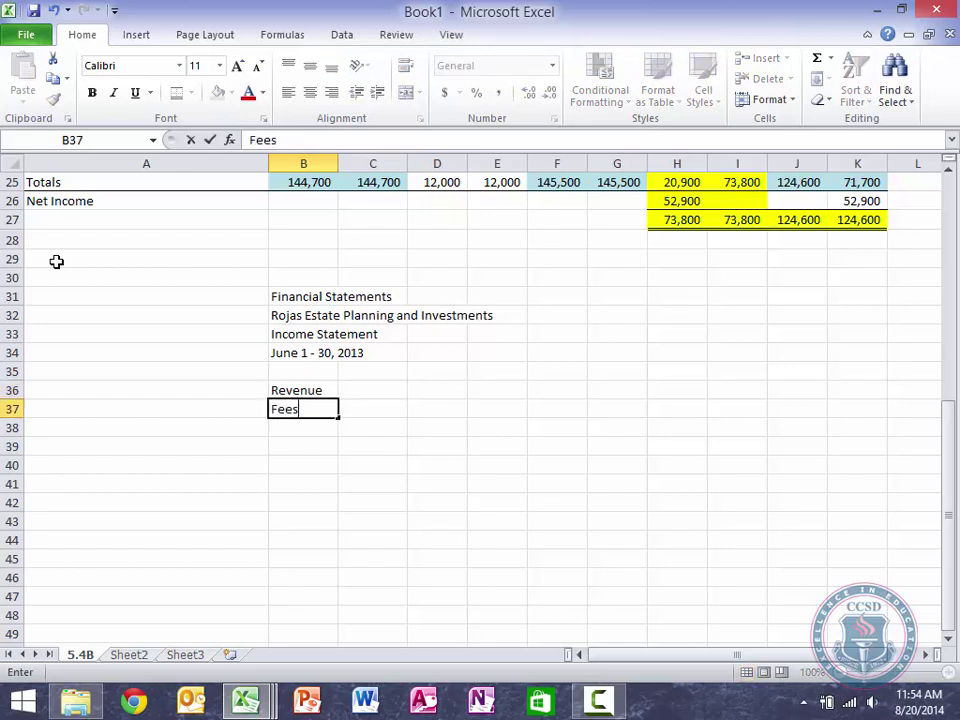
pyautogui.press('BackSpace')
pyautogui.press('BackSpace')
pyautogui.press('BackSpace')
pyautogui.press('BackSpace')
pyautogui.write('come')
pyautogui.press('Tab')
# Bring the Fees Income amount into E37 with a formula referencing I18 in the worksheet's Income Statement credit column
pyautogui.press('Tab')
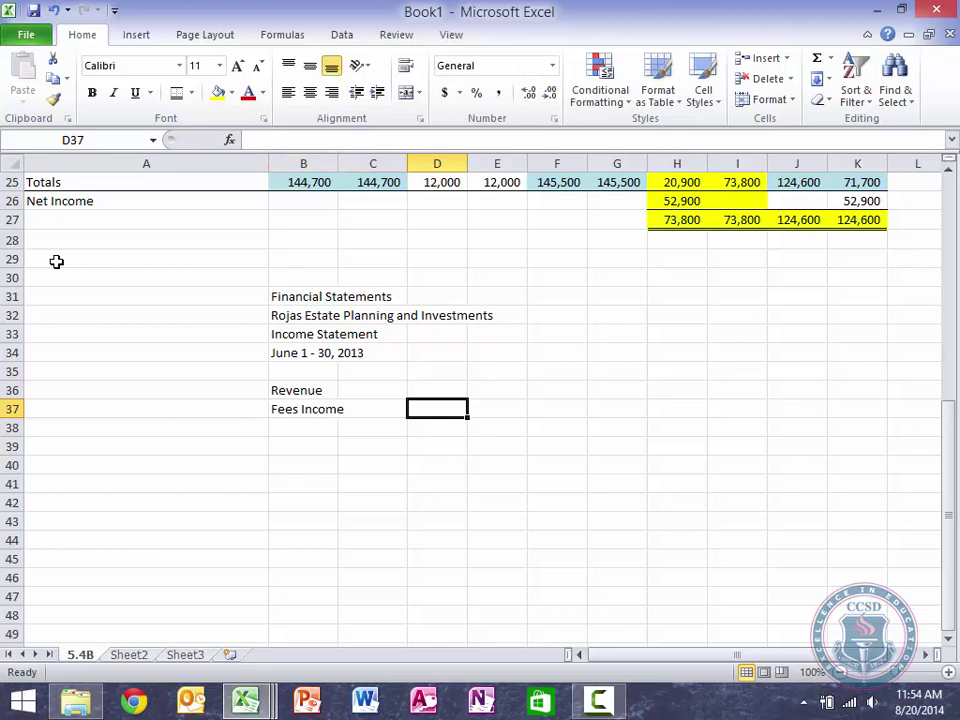
pyautogui.press('Tab')
pyautogui.write('=')
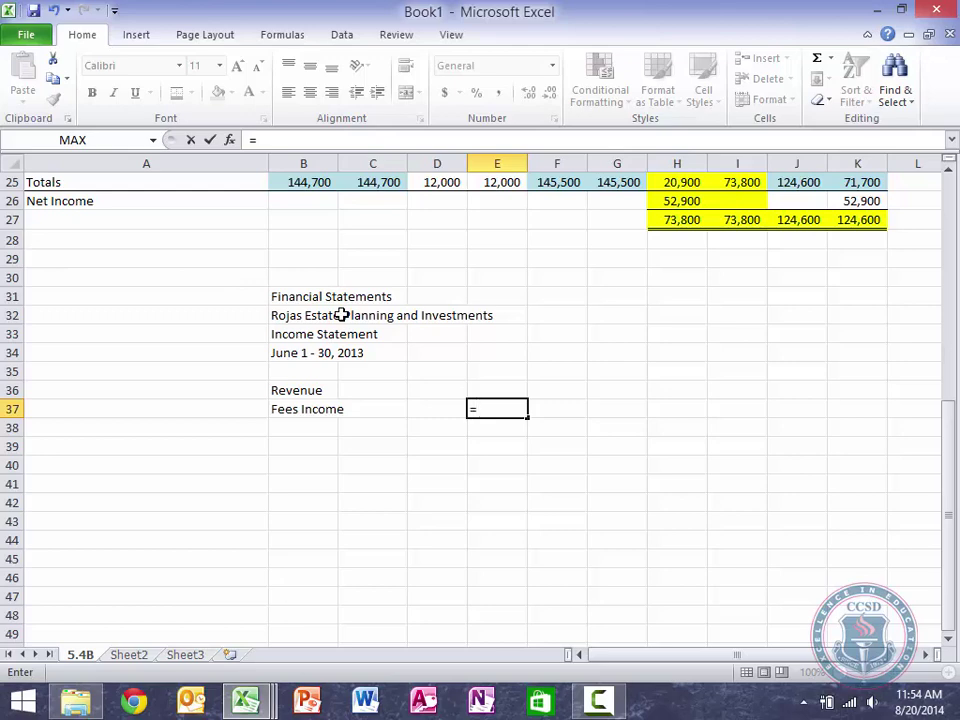
pyautogui.scroll(3, 341, 314)
pyautogui.scroll(3, 341, 314)
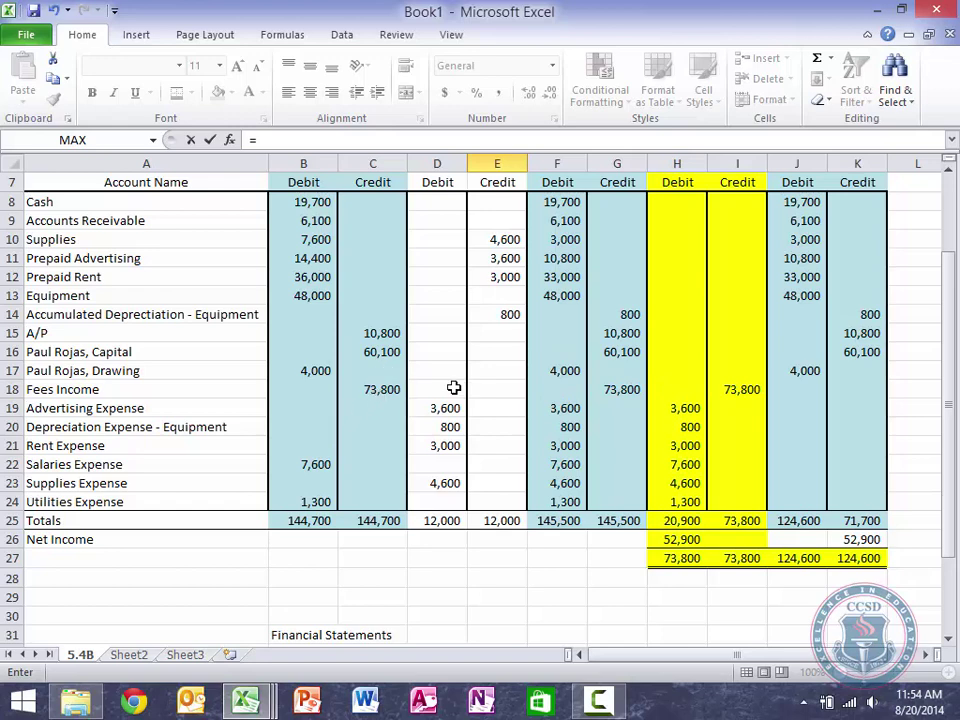
pyautogui.click(733, 390)
pyautogui.press('Return')
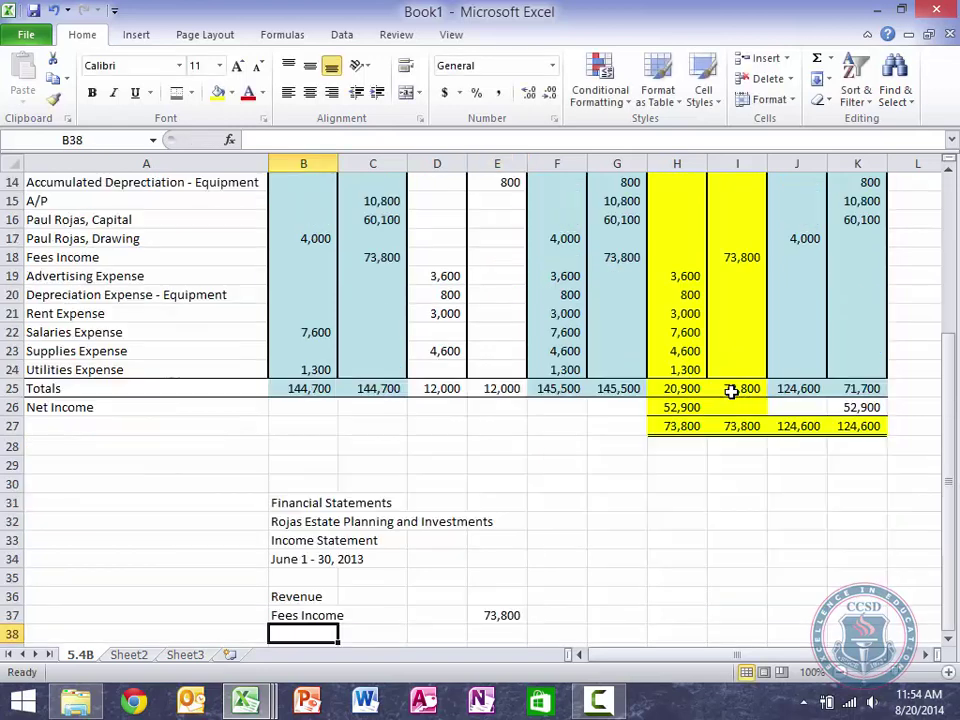
# Enter the heading "Expenses" in B39, leaving row 38 blank
pyautogui.press('Return')
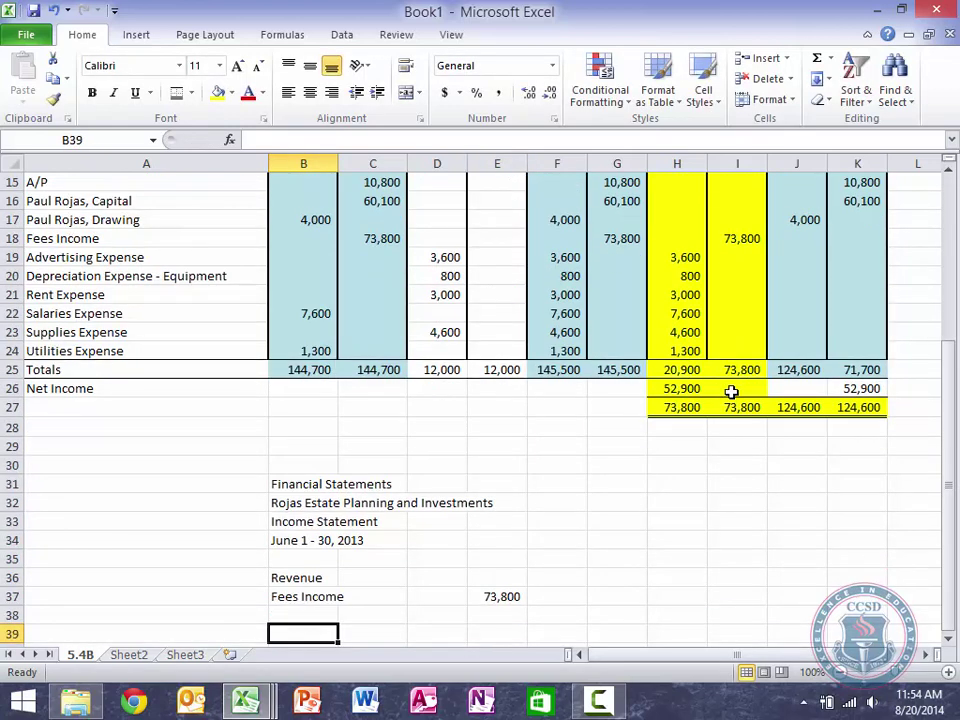
pyautogui.write('Expenses')
pyautogui.press('Tab')
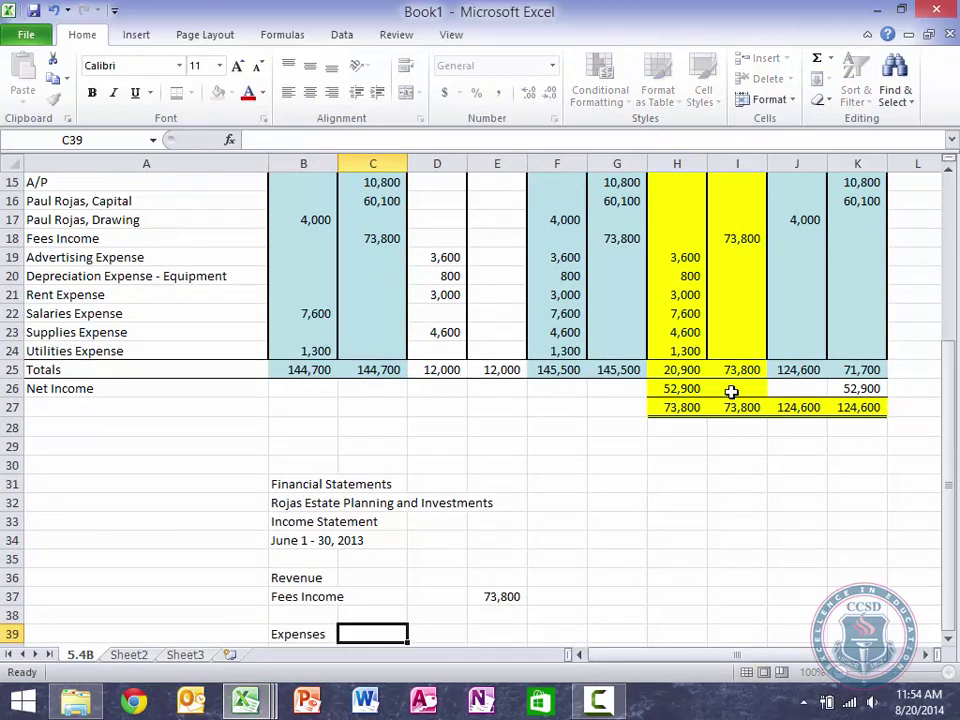
pyautogui.press('Return')
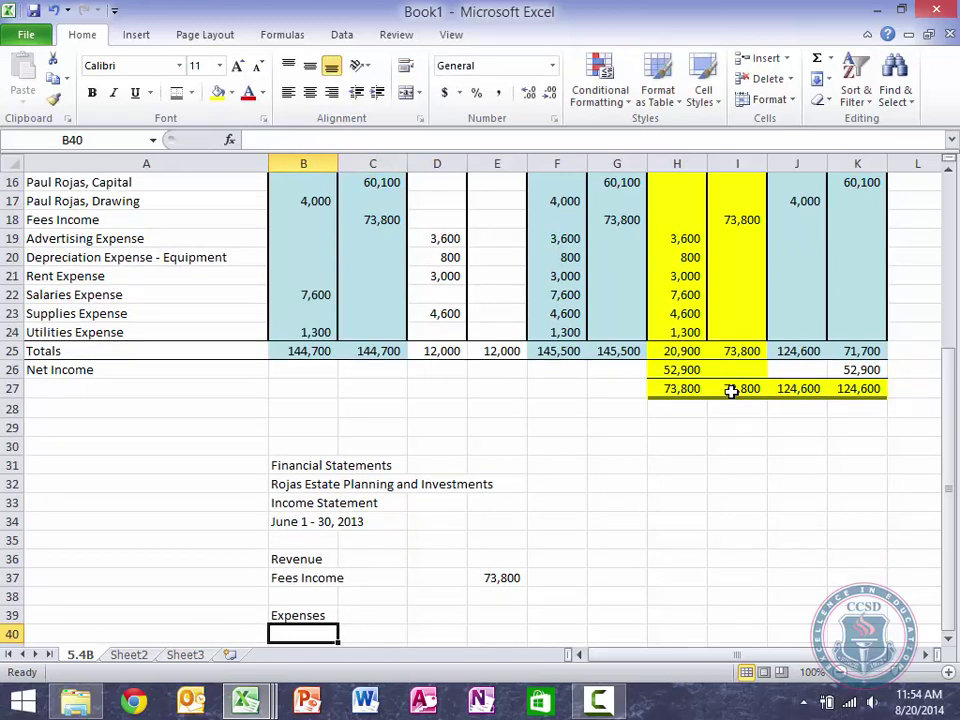
pyautogui.write('Adv')
pyautogui.press('BackSpace')
pyautogui.press('BackSpace')
pyautogui.press('BackSpace')
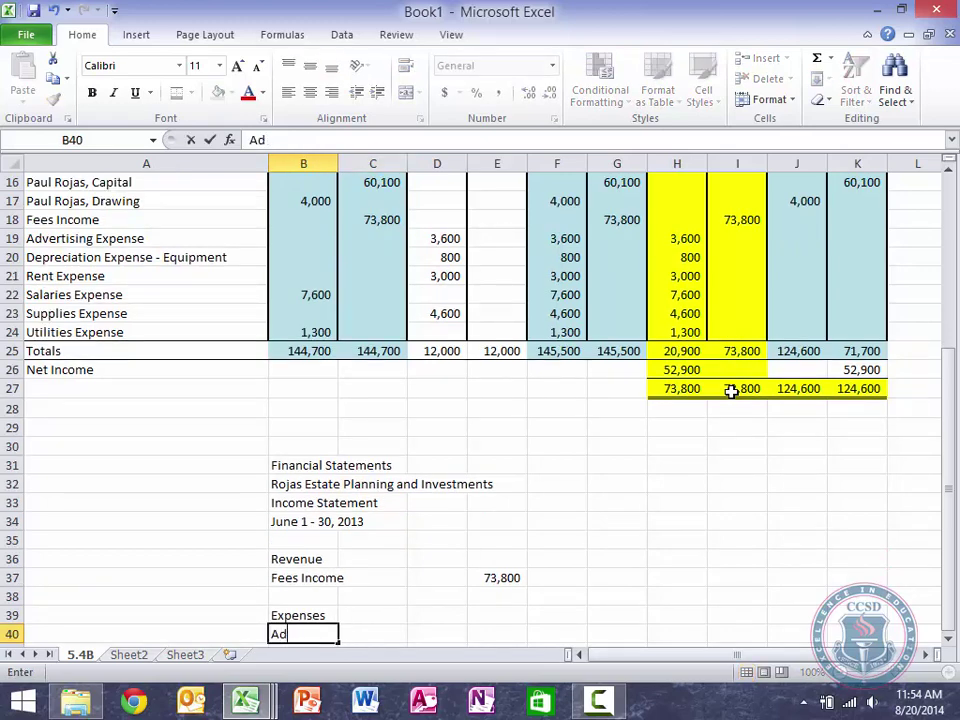
# List the expense account names in B40:B45 with a formula in B40 referencing A19, filled down to B45
pyautogui.write('=')
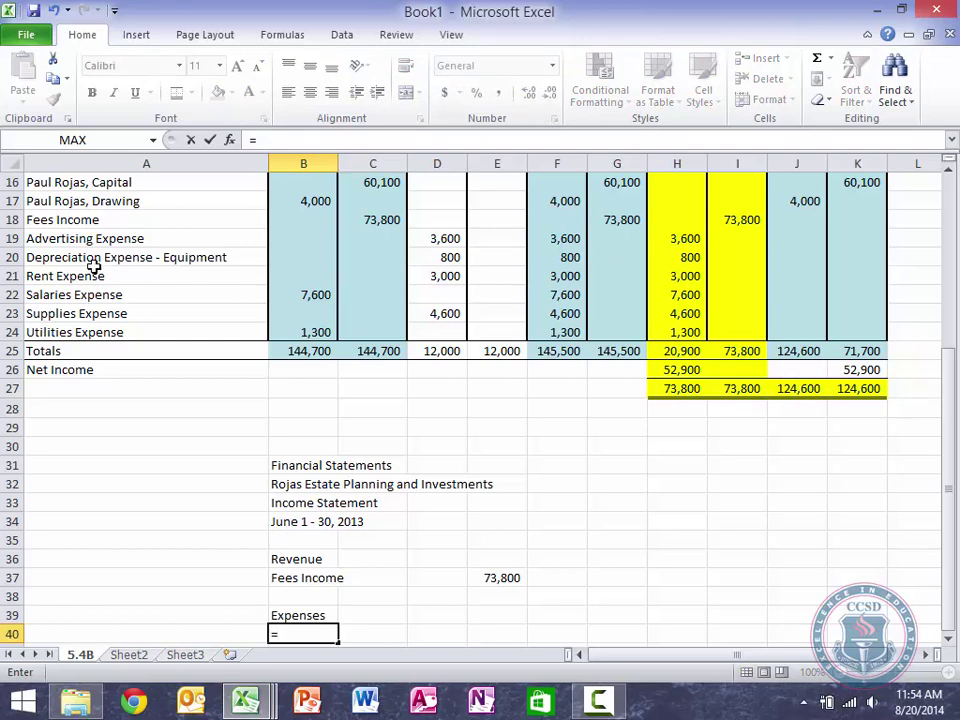
pyautogui.click(60, 239)
pyautogui.press('Return')
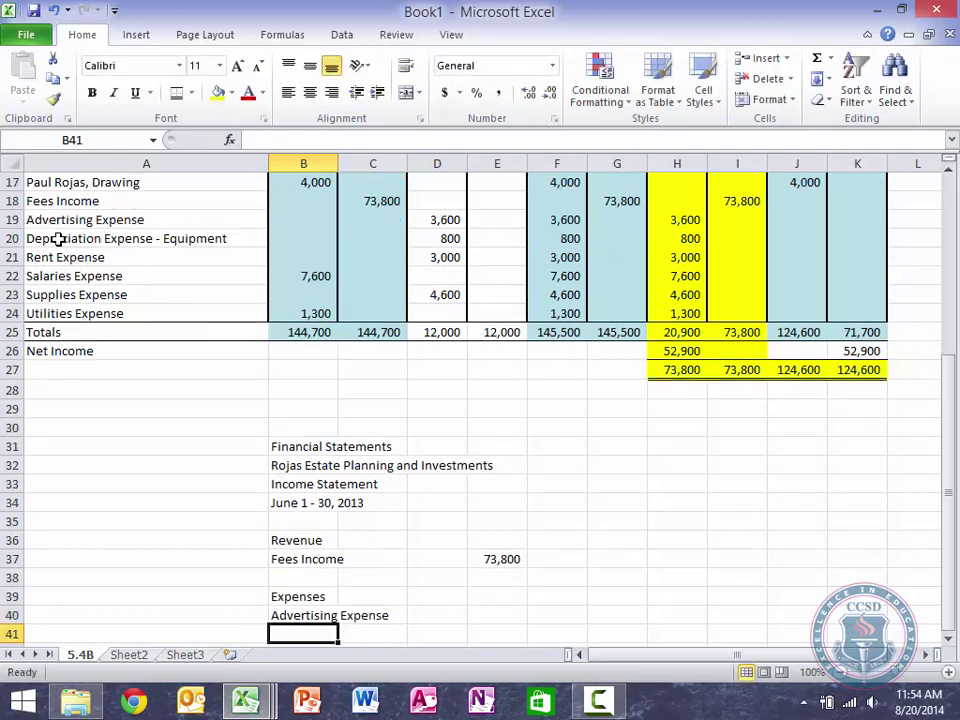
pyautogui.press('Up')
pyautogui.moveTo(338, 624); pyautogui.dragTo(341, 641)
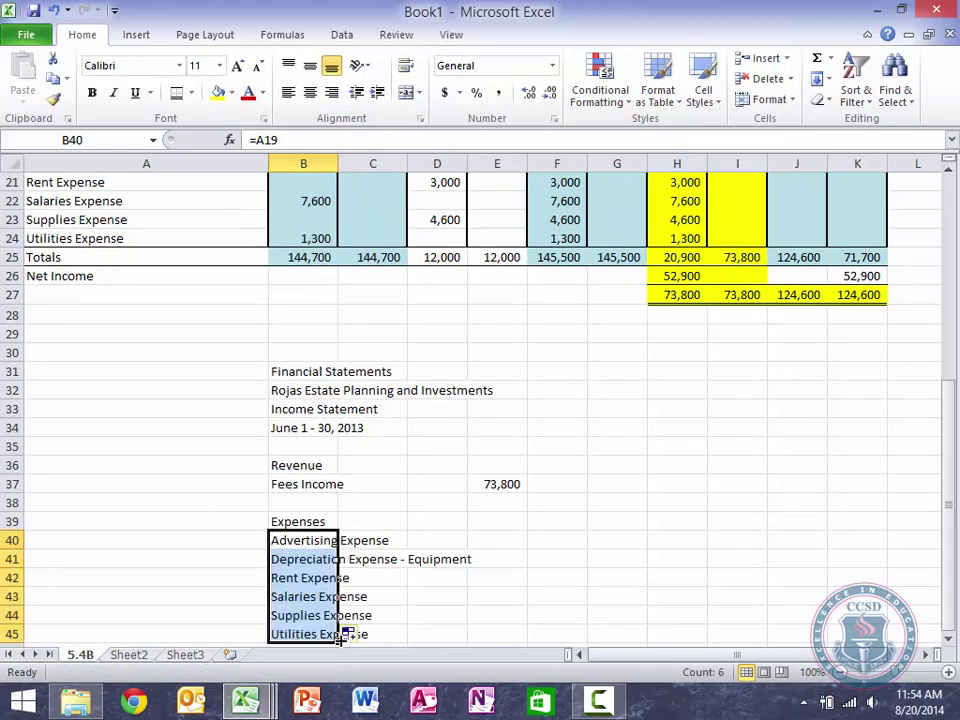
# Re-enter the B40 formula referencing A19 and fill it down through B45 again
pyautogui.press('Right')
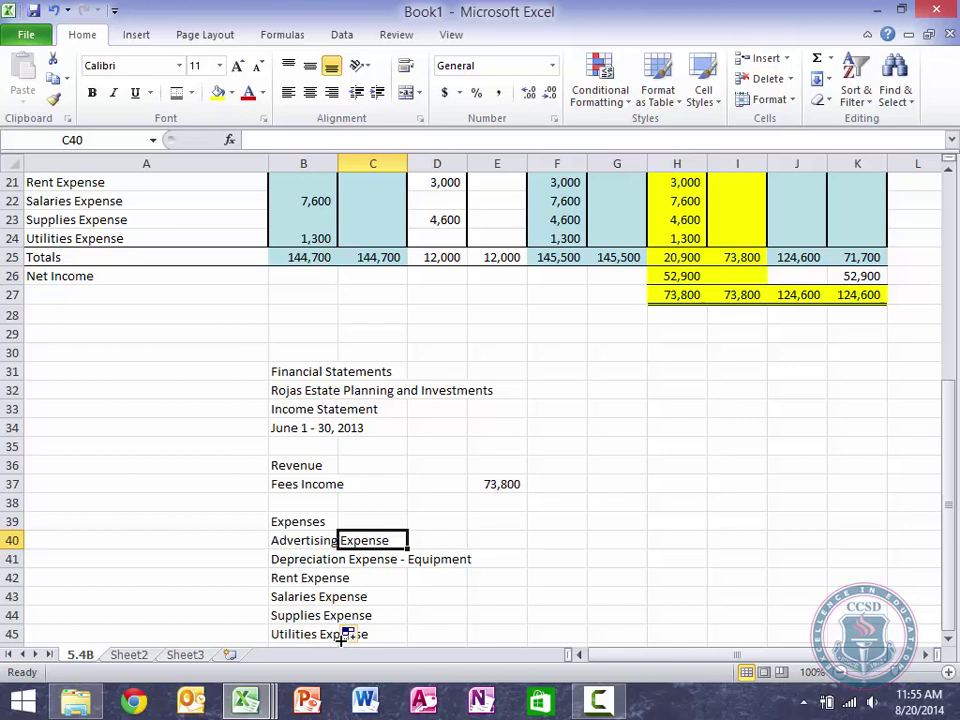
pyautogui.press('Left')
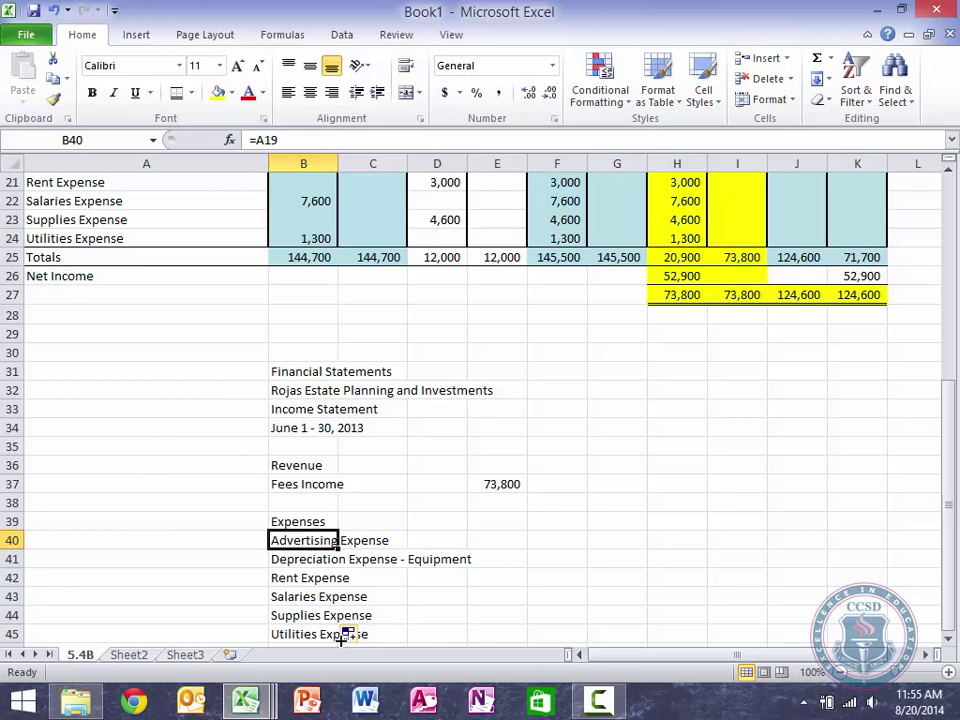
pyautogui.write('=')
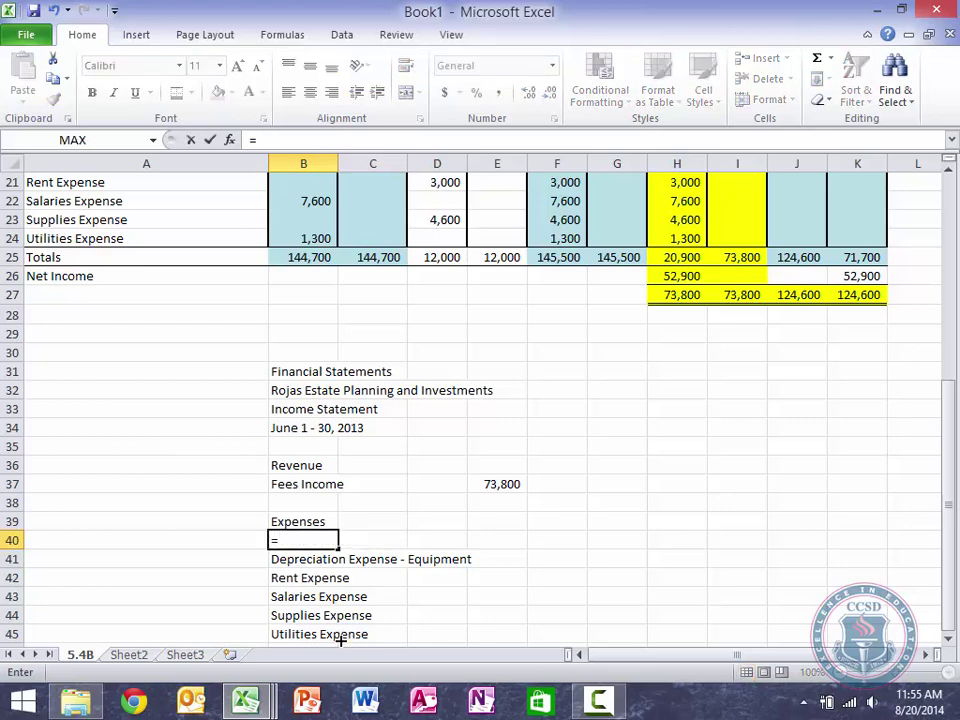
pyautogui.scroll(3, 339, 640)
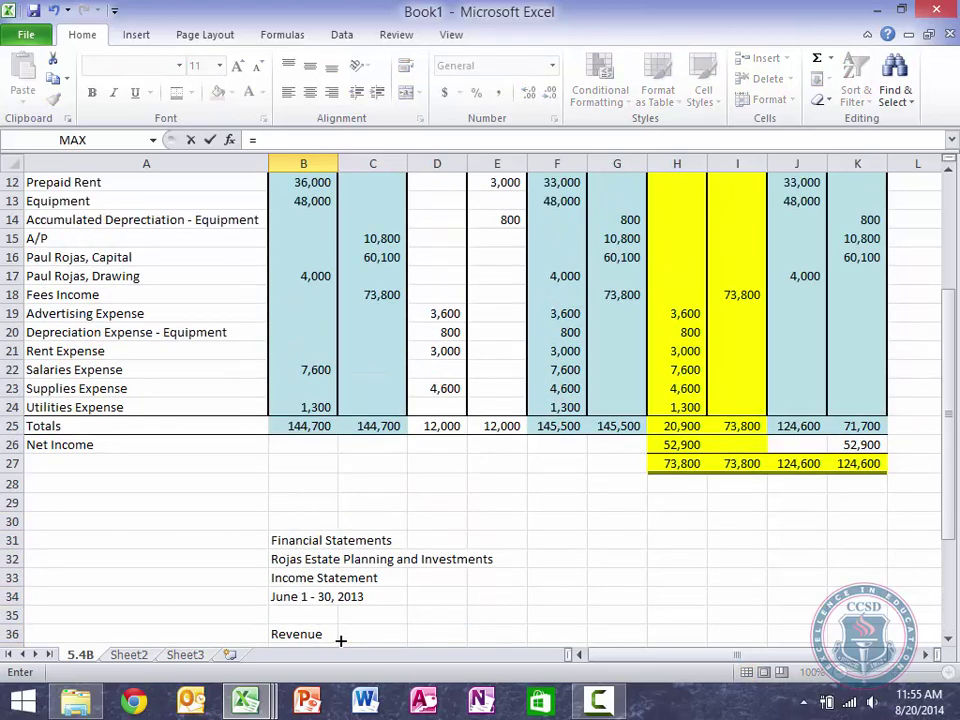
pyautogui.click(44, 313)
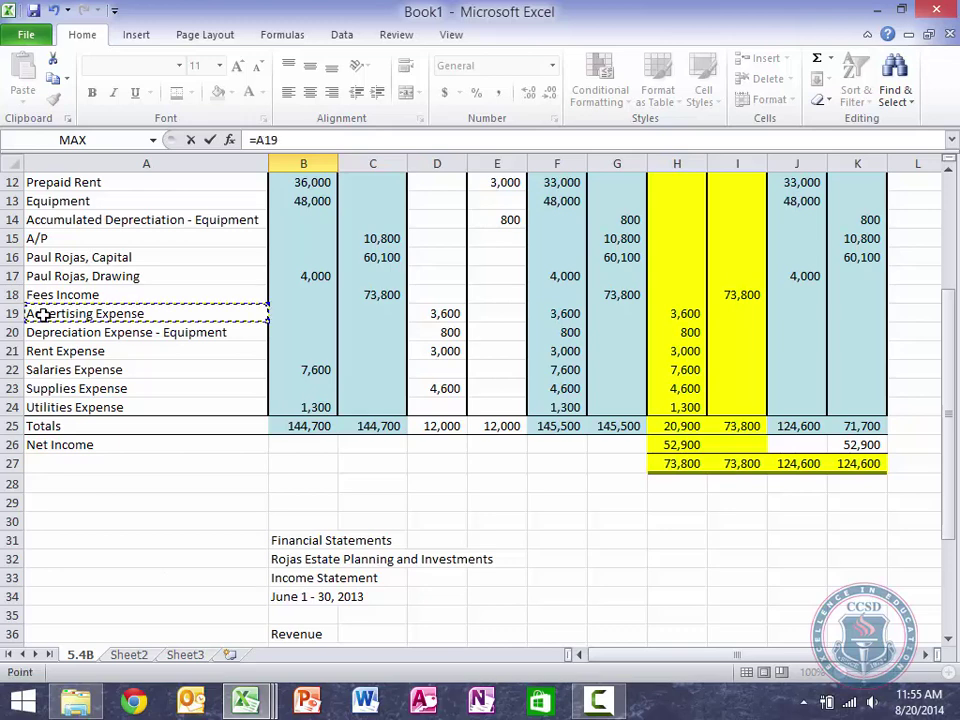
pyautogui.press('Return')
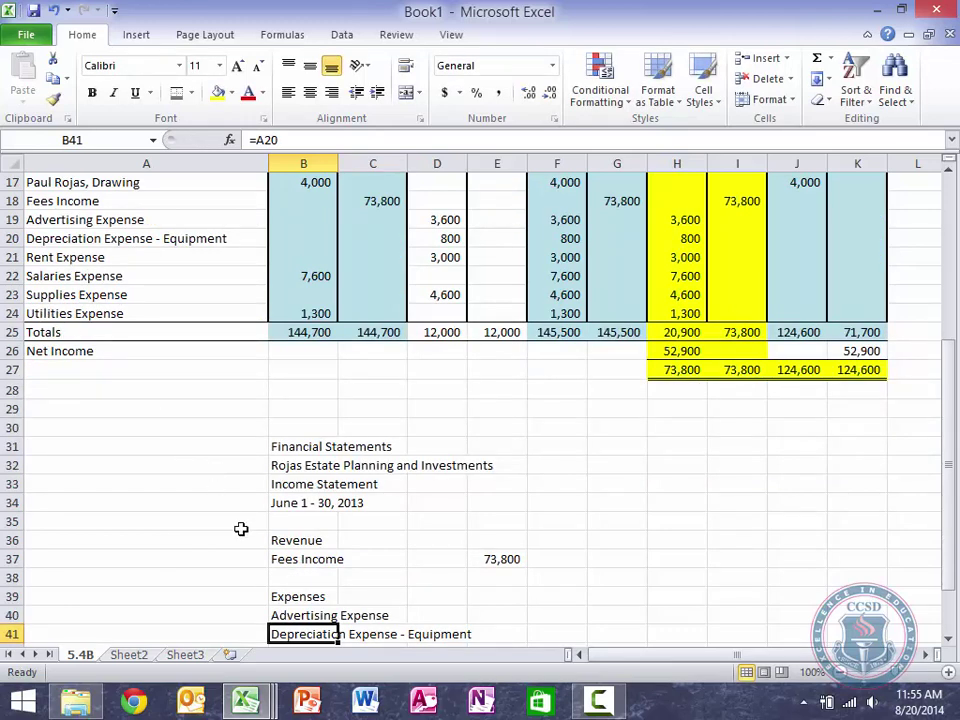
pyautogui.click(289, 615)
pyautogui.scroll(-5, 291, 613)
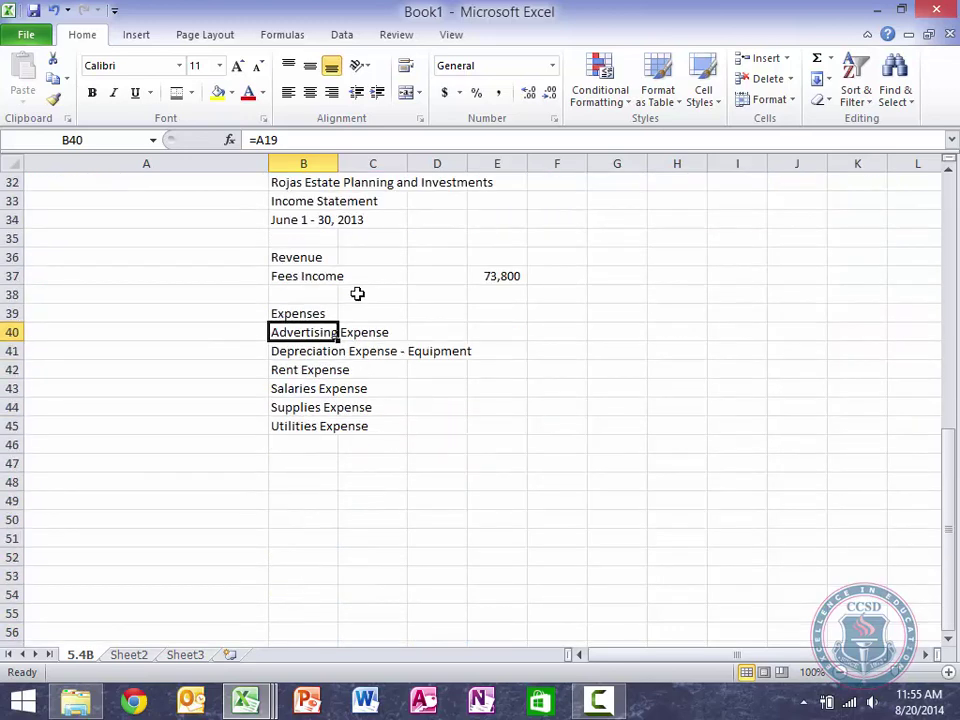
pyautogui.moveTo(338, 338); pyautogui.dragTo(337, 431)
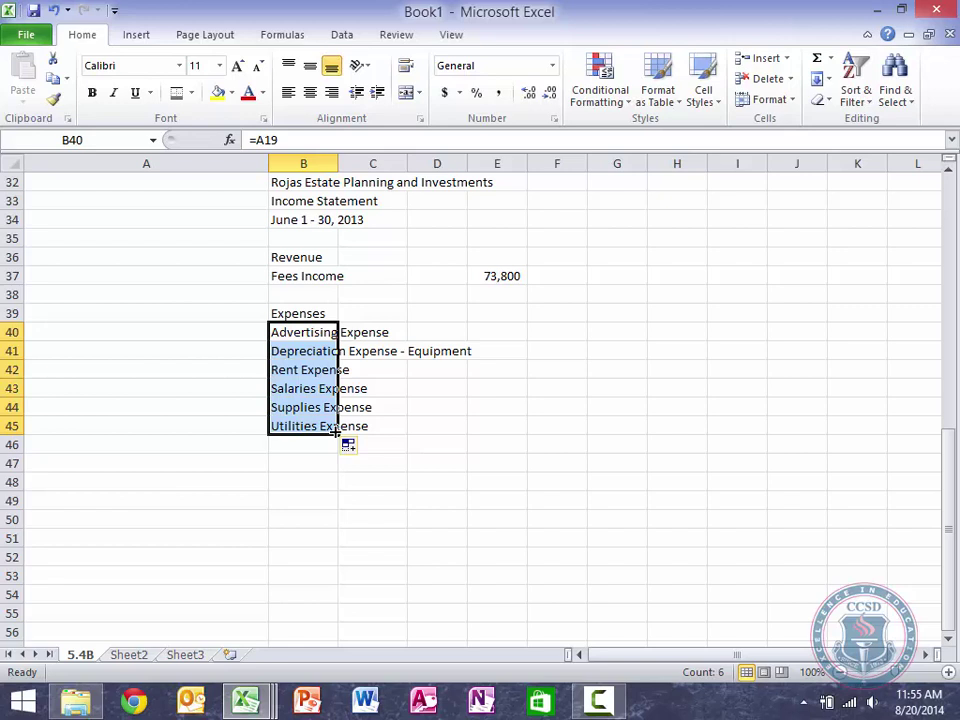
# Clear the Fees Income amount from E37 and bring it into F37 with a formula referencing I18
pyautogui.press('Right')
pyautogui.press('Right')
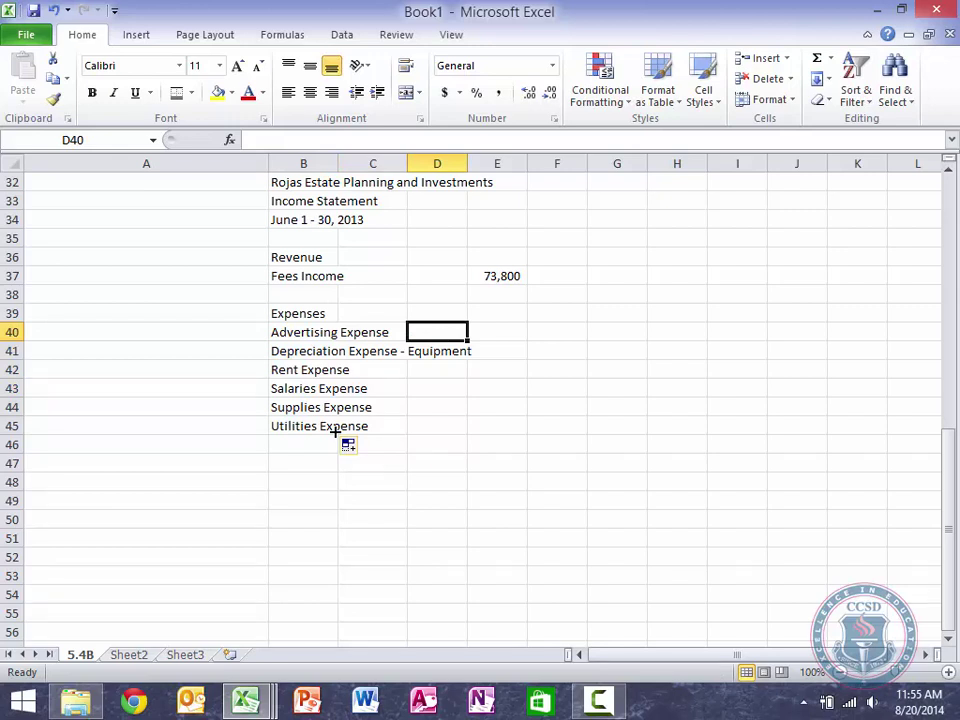
pyautogui.press('Up')
pyautogui.press('Up')
pyautogui.press('Up')
pyautogui.press('Right')
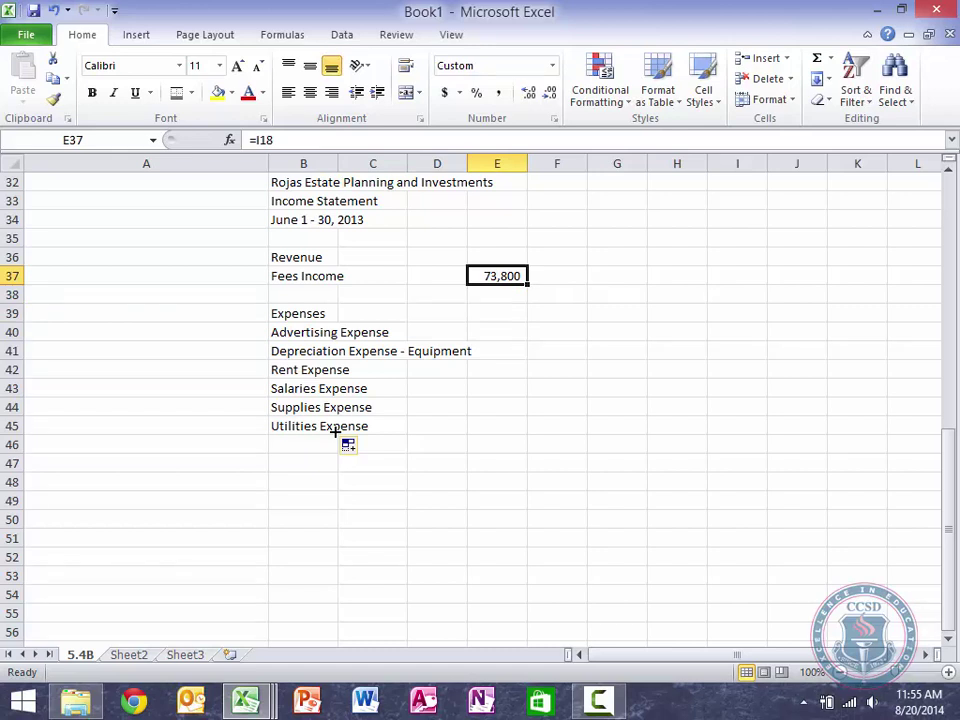
pyautogui.press('Delete')
pyautogui.press('Right')
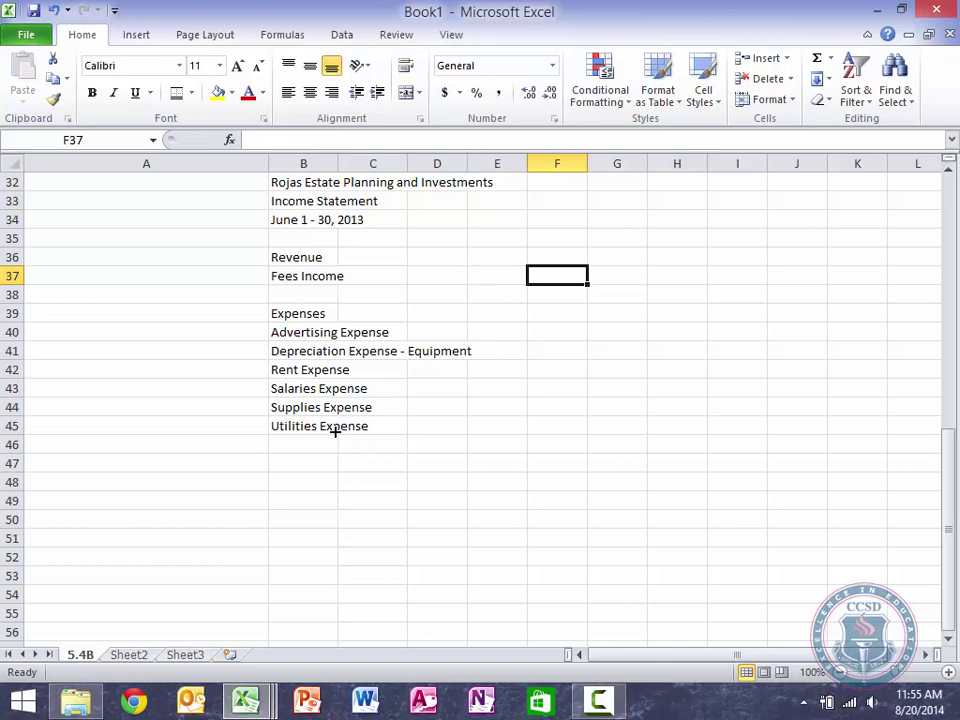
pyautogui.write('=')
pyautogui.scroll(5, 335, 430)
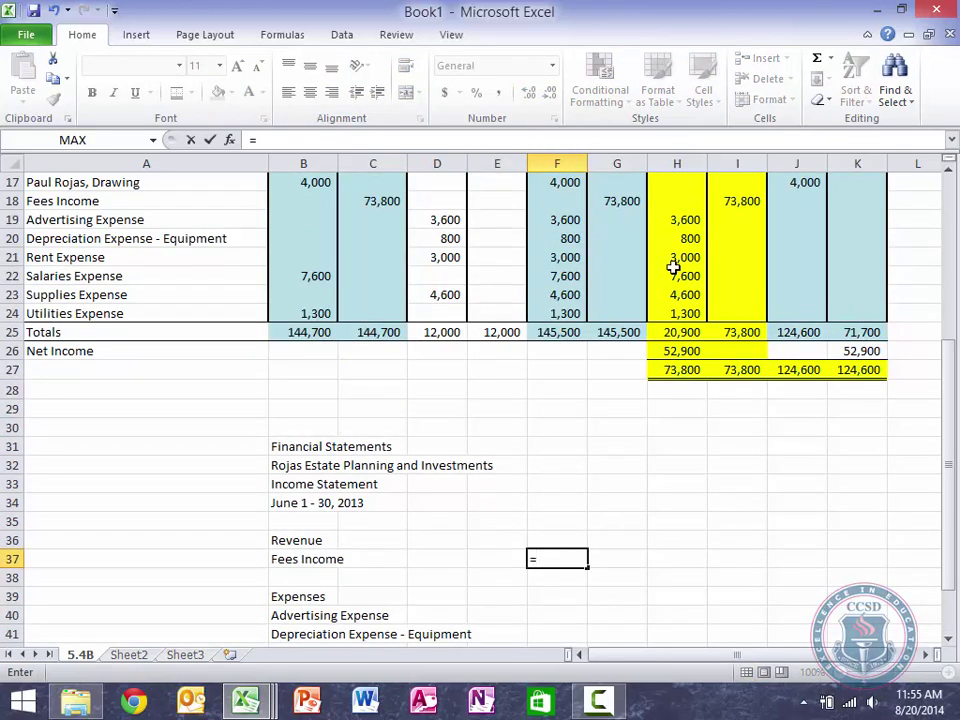
pyautogui.click(745, 207)
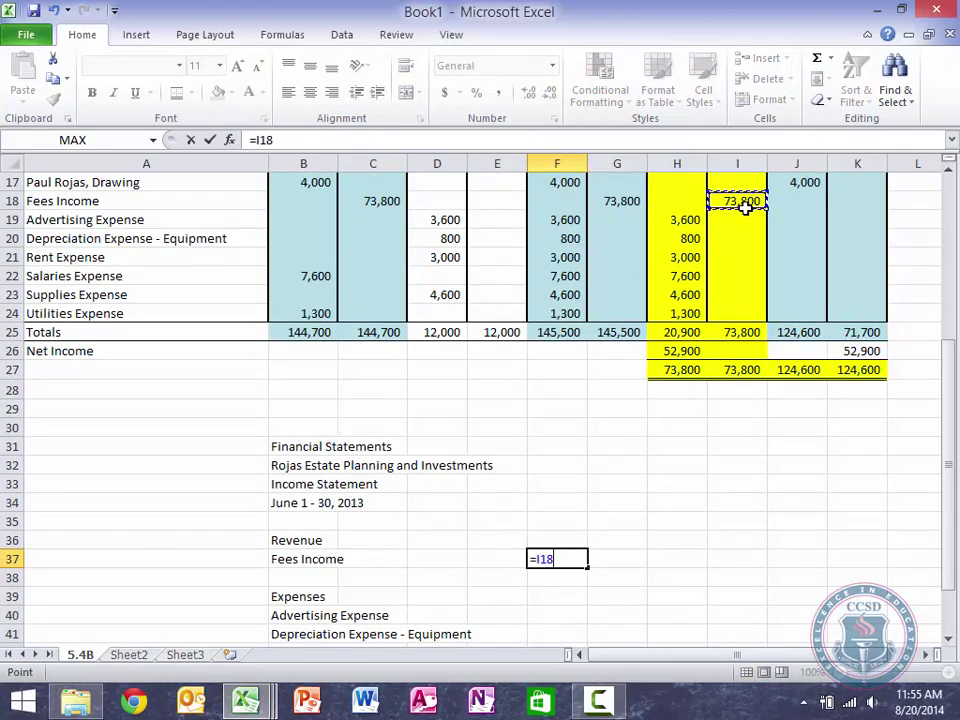
pyautogui.press('Return')
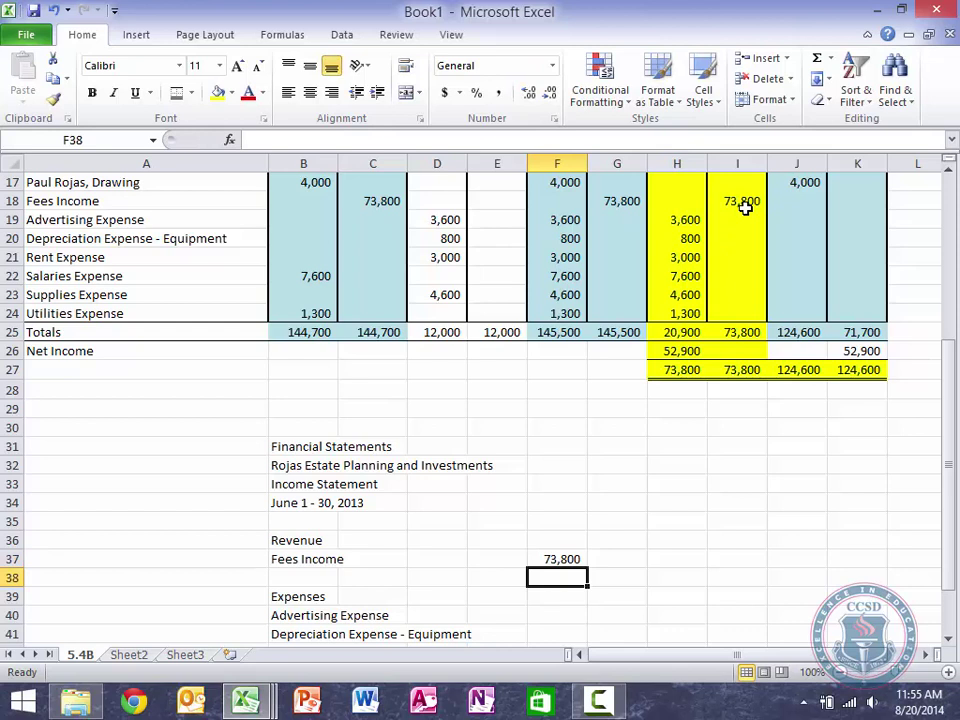
# Bring the expense amounts into E40:E45 with a formula in E40 referencing H19, filled down to E45
pyautogui.press('Down')
pyautogui.press('Left')
pyautogui.press('Down')
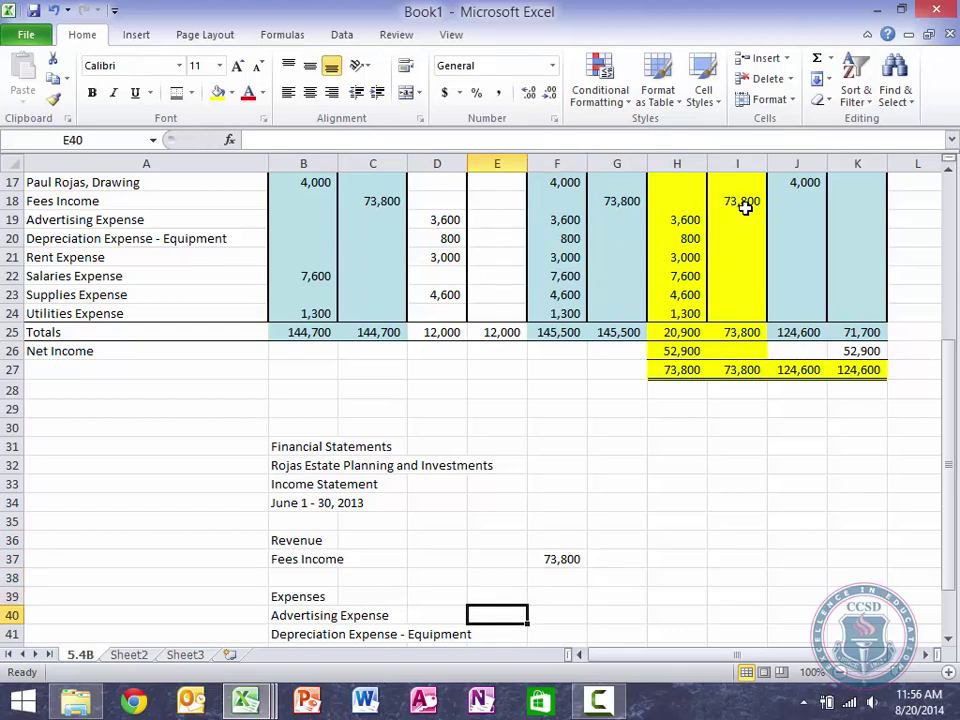
pyautogui.write('=')
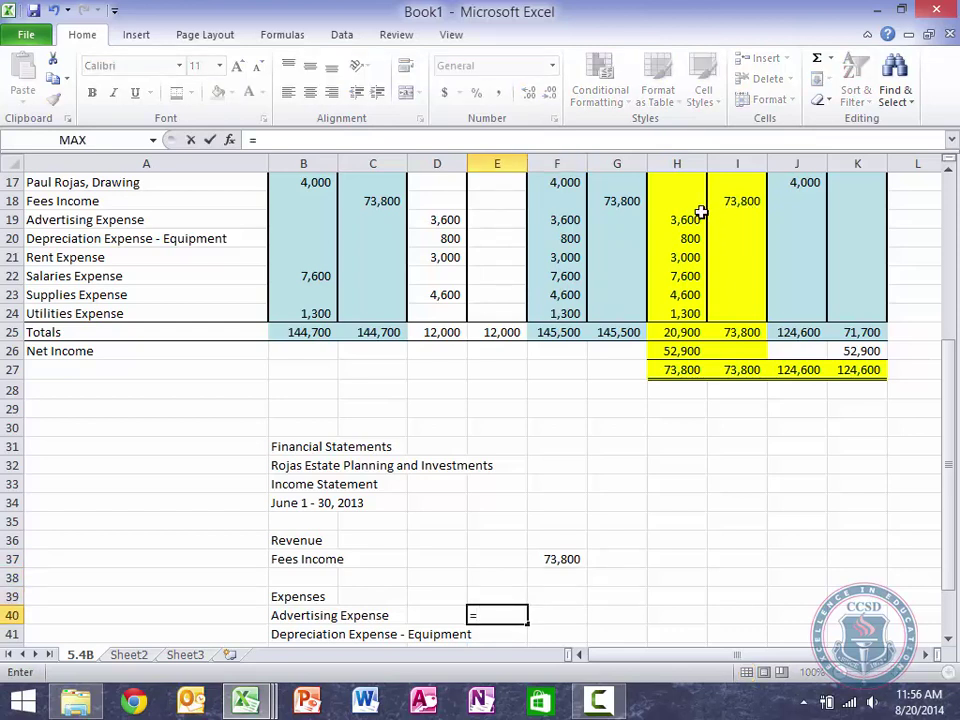
pyautogui.click(681, 222)
pyautogui.press('Return')
pyautogui.press('Up')
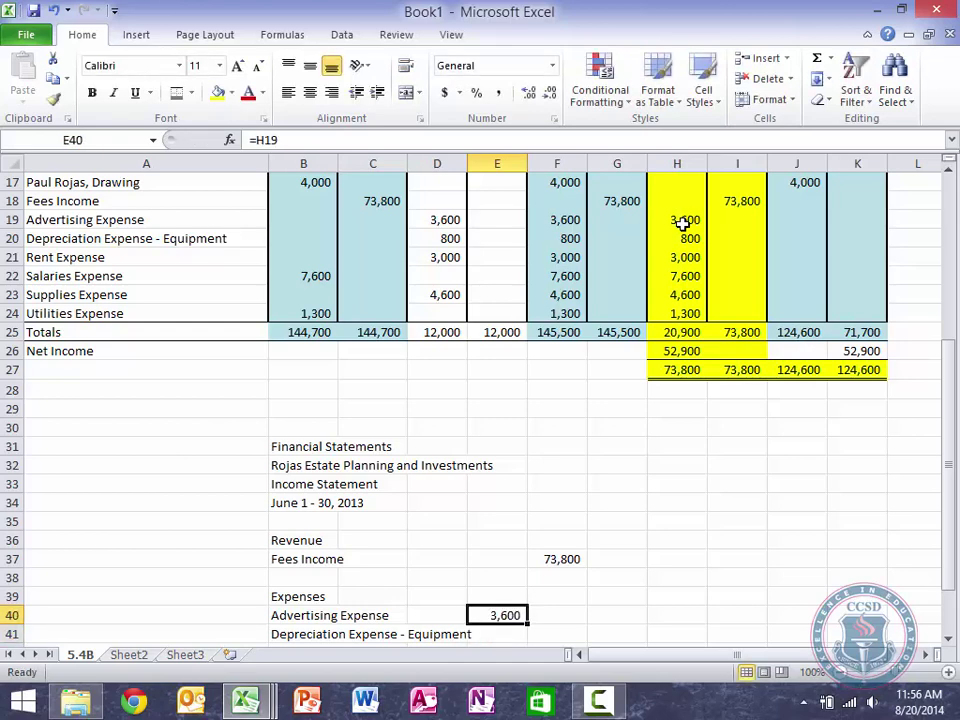
pyautogui.scroll(-4, 662, 387)
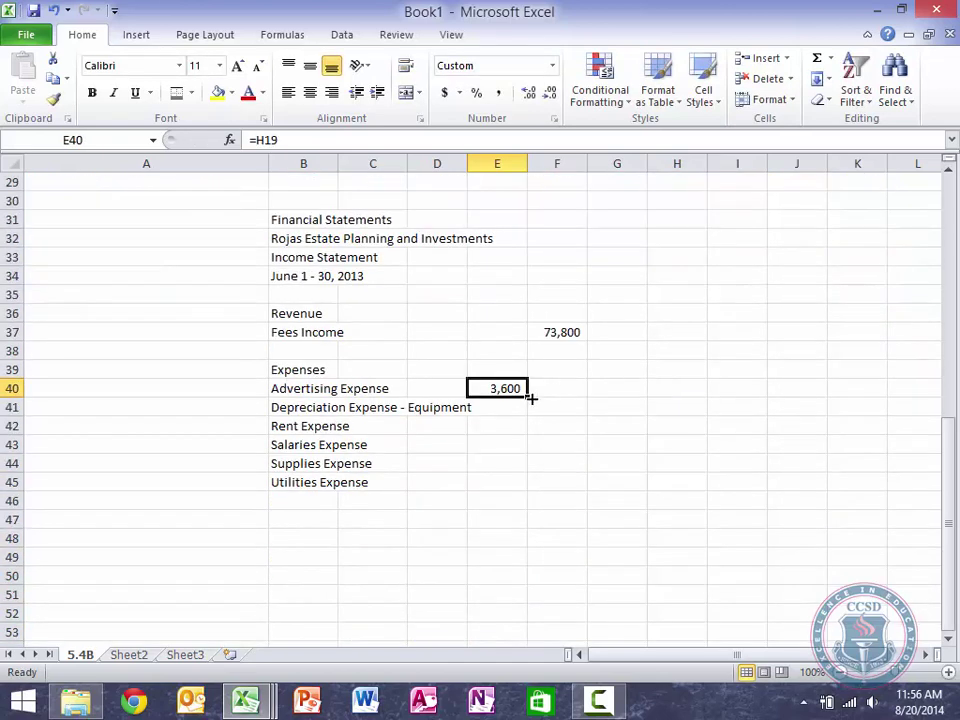
pyautogui.moveTo(528, 397); pyautogui.dragTo(524, 490)
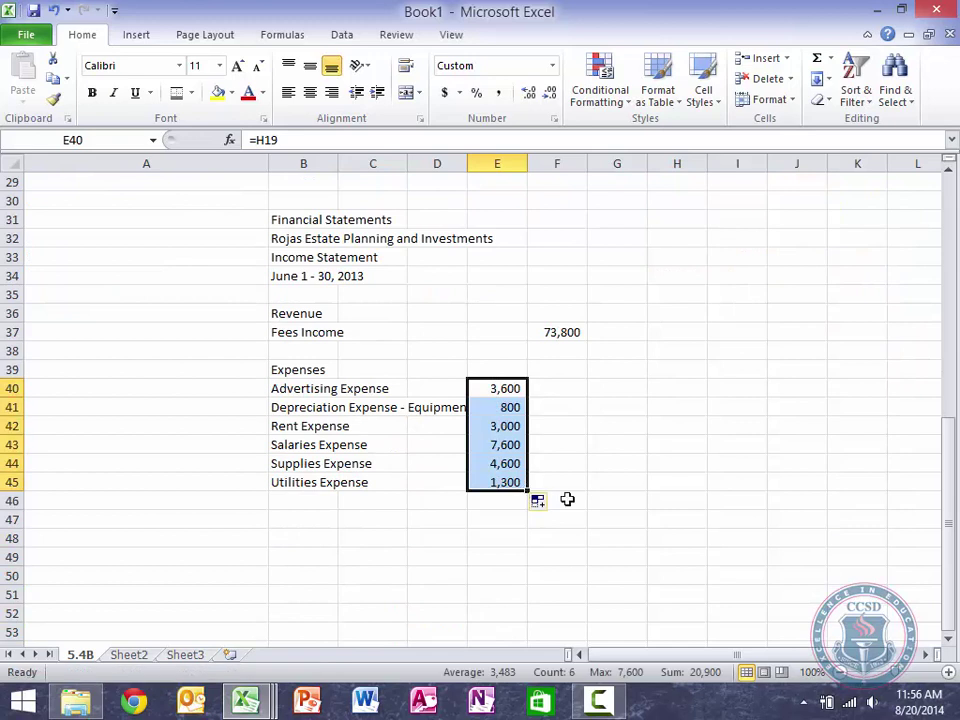
# Label cell B46 "Total Expenses" below the last expense in the Income Statement
pyautogui.click(572, 501)
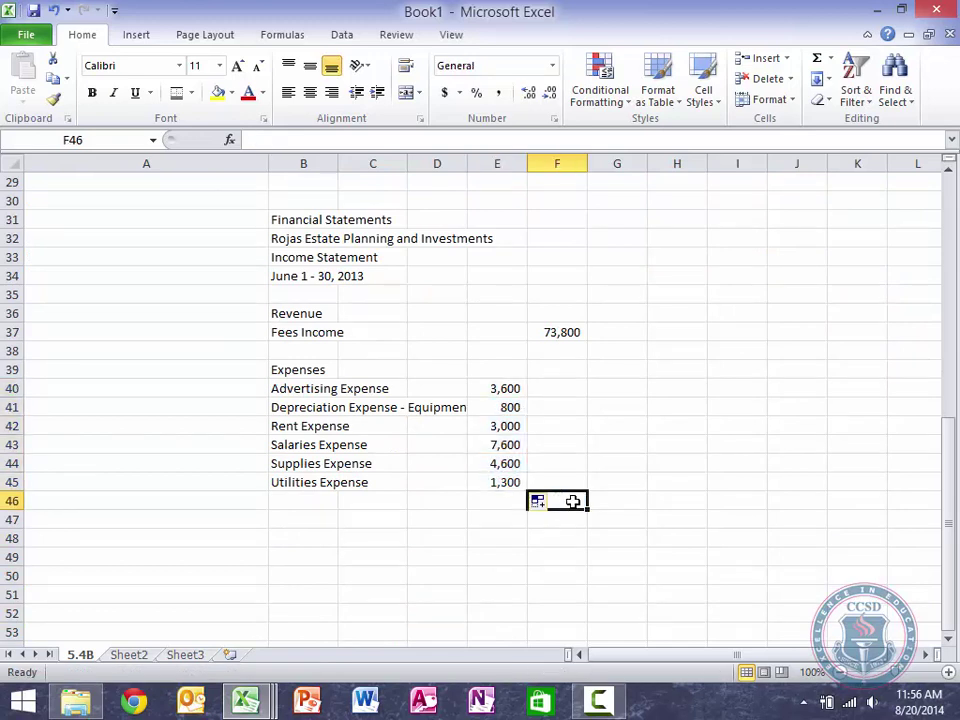
pyautogui.click(309, 498)
pyautogui.write('Tto')
pyautogui.press('BackSpace')
pyautogui.press('BackSpace')
pyautogui.write('o')
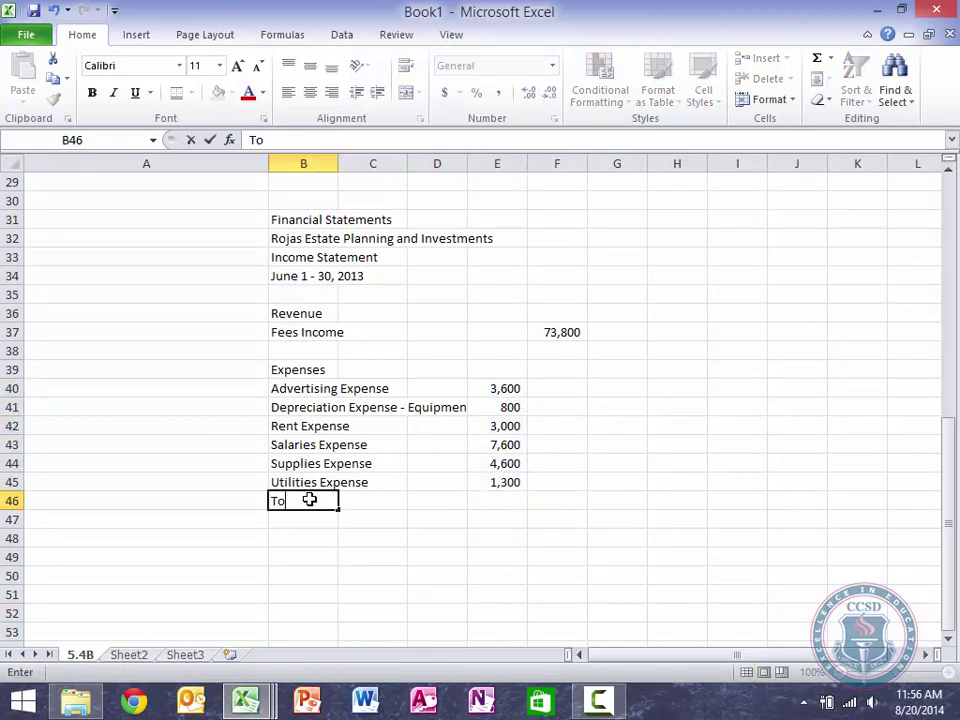
pyautogui.write('tal Expenses')
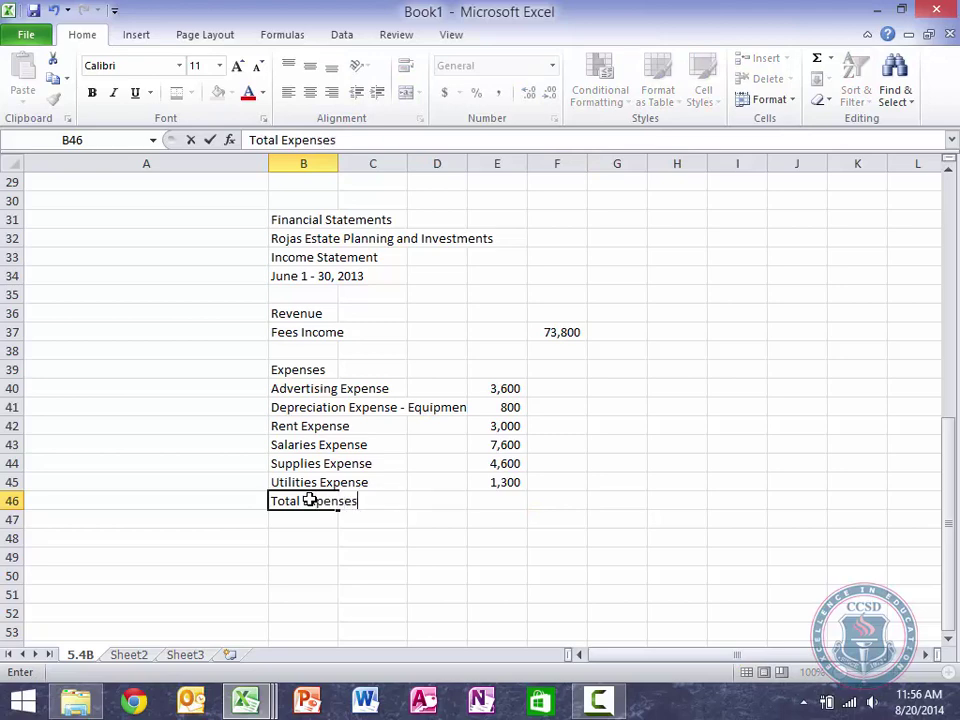
# Total the expense amounts in F46 with the formula =SUM(E40:E45)
pyautogui.press('Tab')
pyautogui.press('Tab')
pyautogui.press('Tab')
pyautogui.press('Tab')
pyautogui.write('=SUM(')
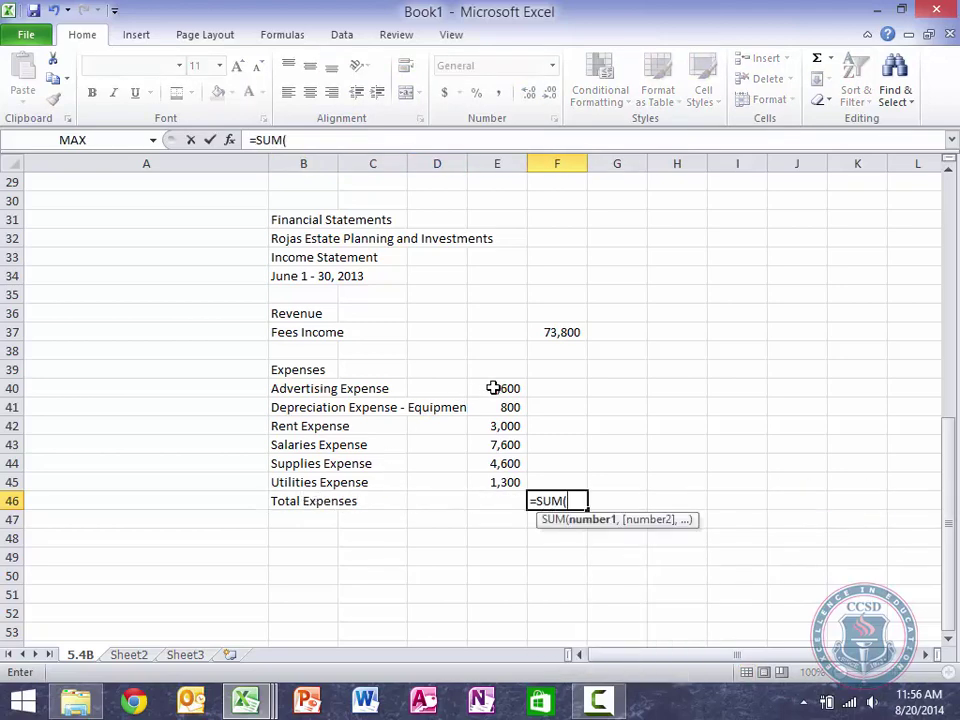
pyautogui.moveTo(493, 388); pyautogui.dragTo(495, 485)
pyautogui.write(')')
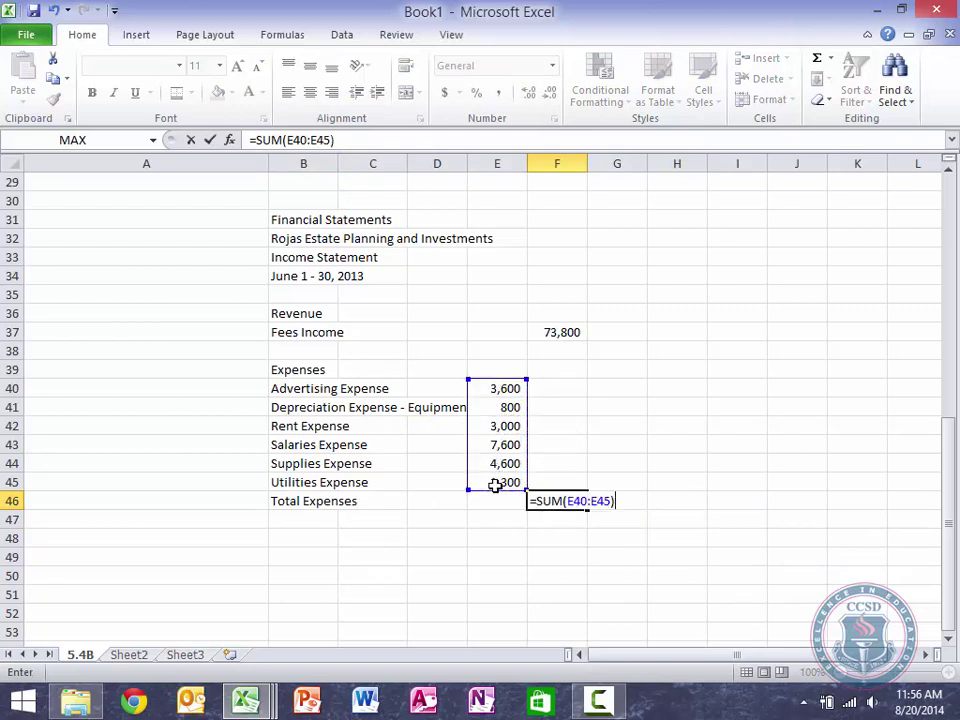
pyautogui.press('Return')
# Label cell B48 "Net Income", leaving a blank row below Total Expenses
pyautogui.press('Down')
pyautogui.write('Net Inom')
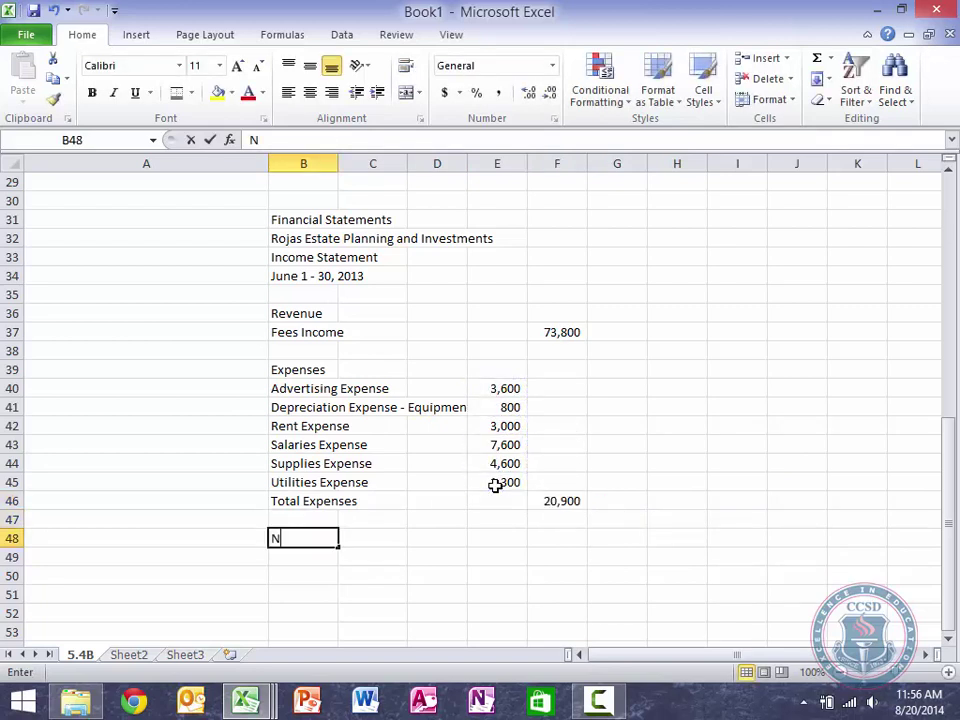
pyautogui.press('BackSpace')
pyautogui.press('BackSpace')
pyautogui.write('come')
# Calculate net income in F48 with the formula =F37-F46
pyautogui.press('Tab')
pyautogui.press('Tab')
pyautogui.press('Tab')
pyautogui.press('Tab')
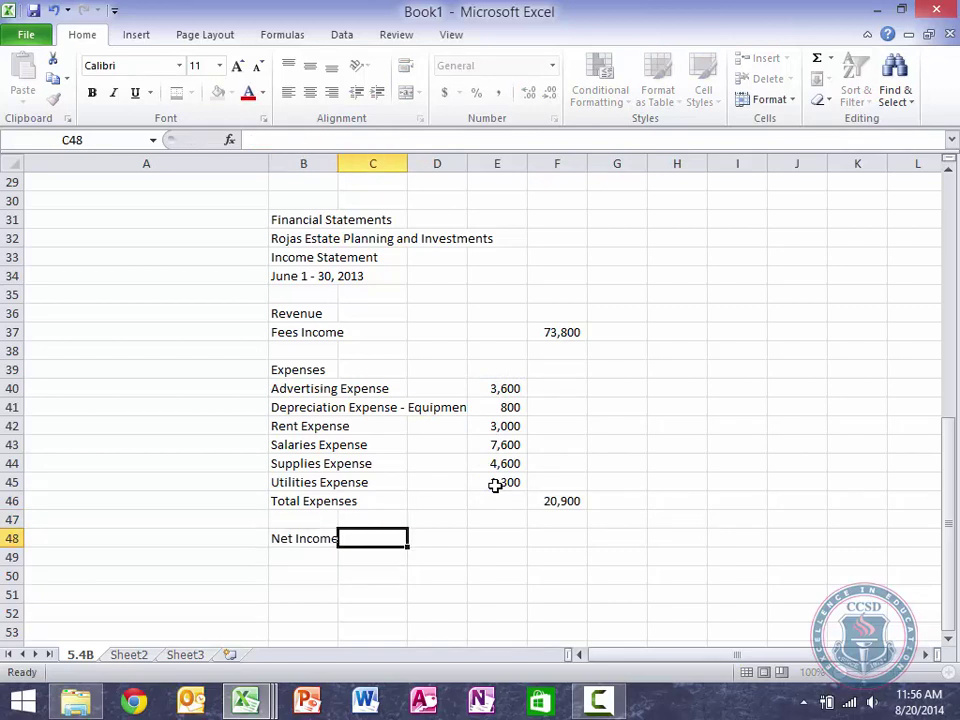
pyautogui.write('=')
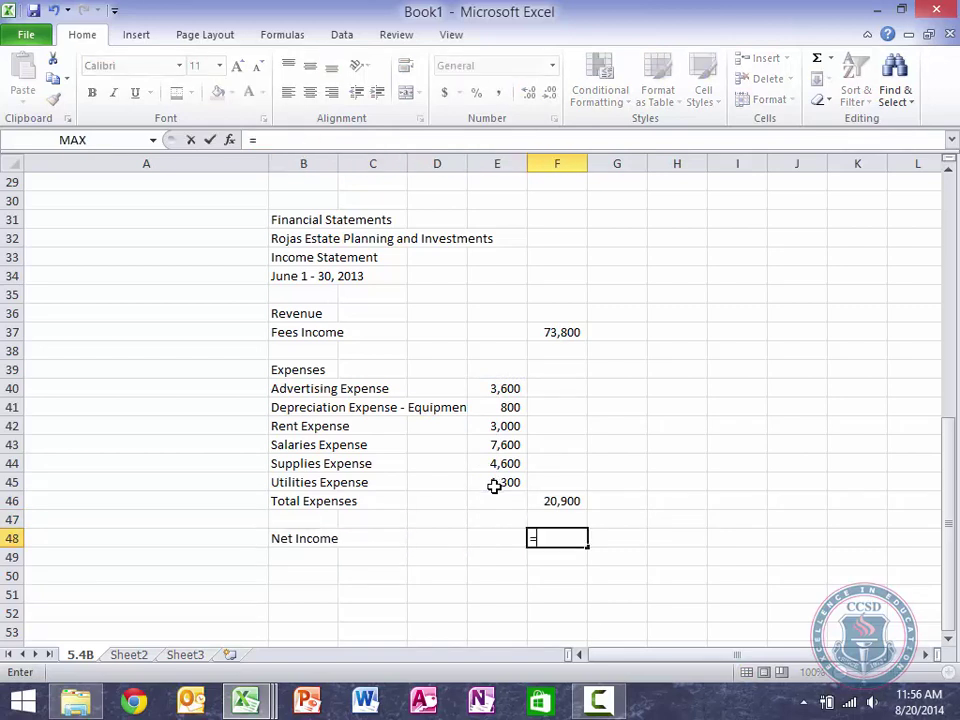
pyautogui.click(552, 331)
pyautogui.write('-')
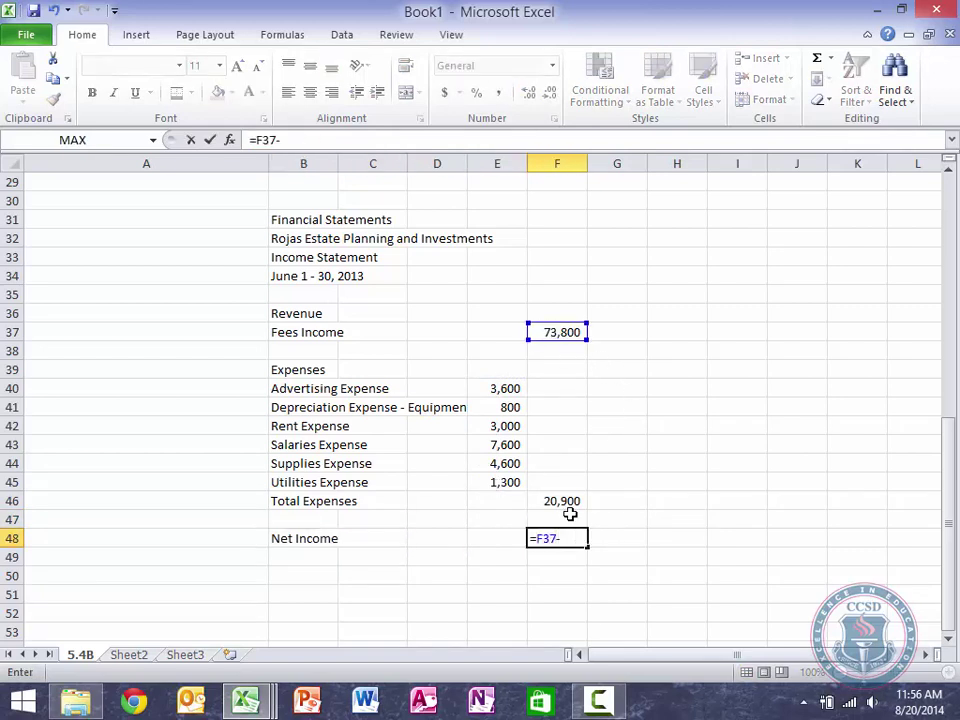
pyautogui.click(553, 500)
pyautogui.press('Return')
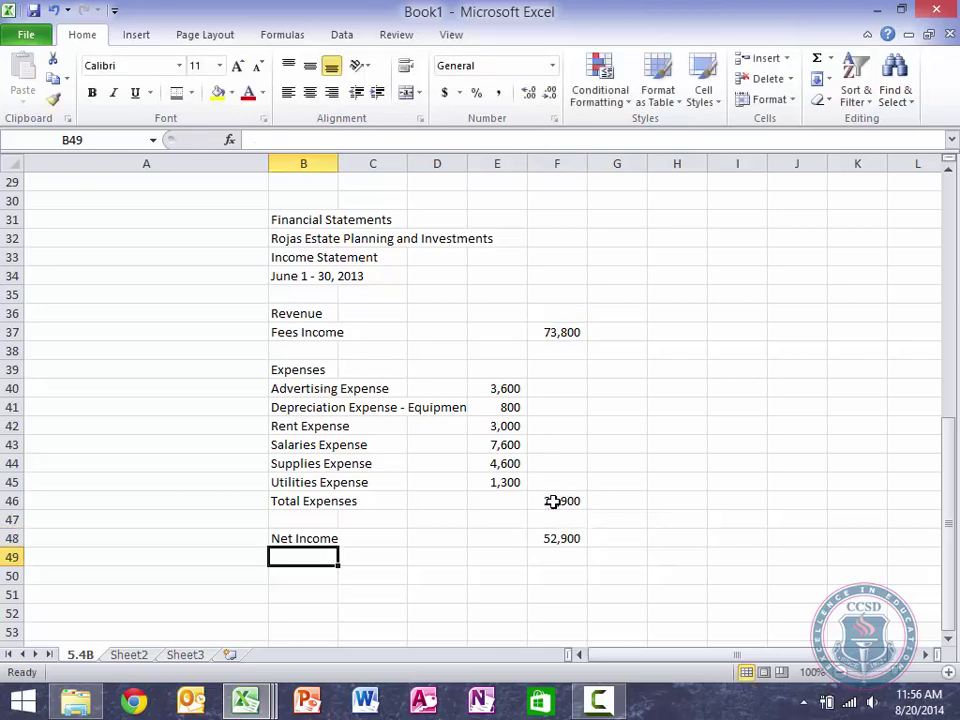
# Merge and center the company name heading across B32:F32
pyautogui.scroll(3, 553, 500)
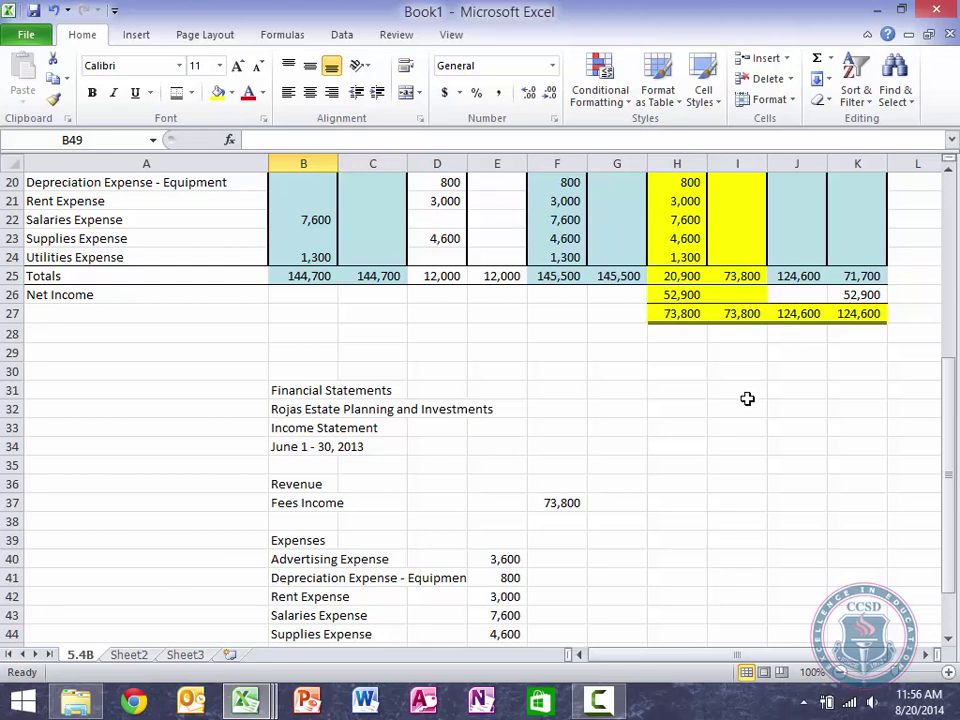
pyautogui.scroll(-1, 747, 399)
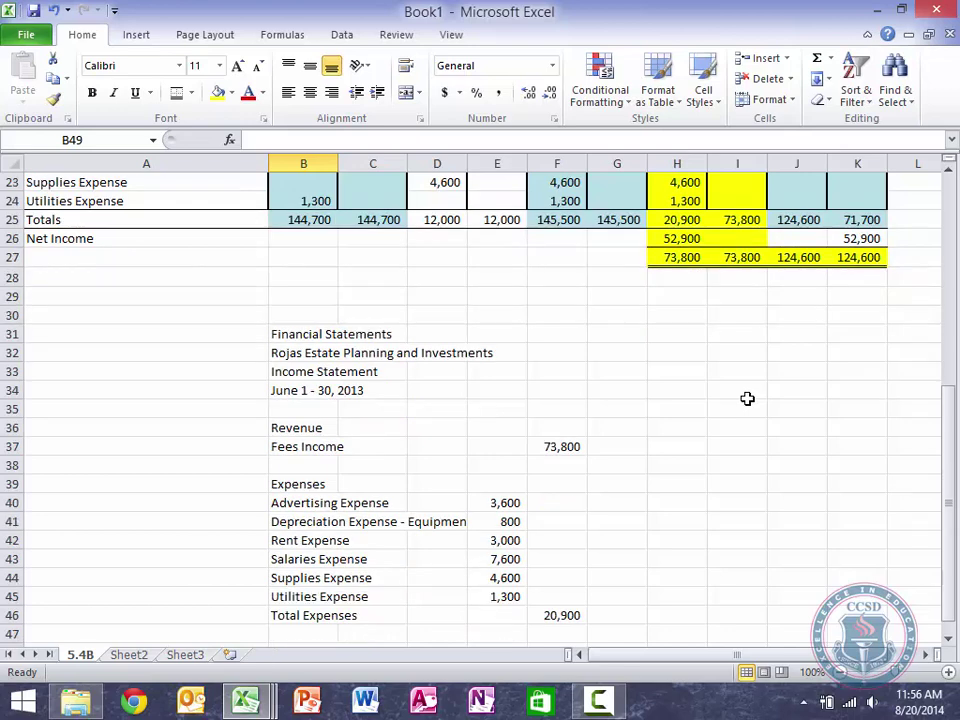
pyautogui.scroll(-1, 747, 399)
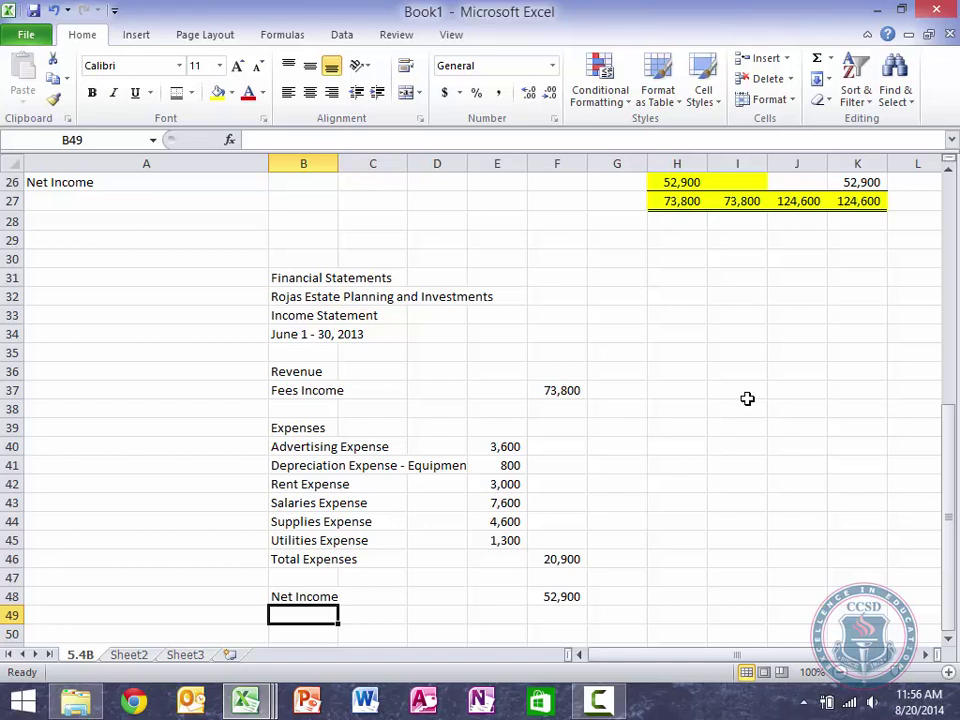
pyautogui.press('Up')
pyautogui.press('Up')
pyautogui.press('Up')
pyautogui.press('Up')
pyautogui.press('Up')
pyautogui.press('Up')
pyautogui.press('Up')
pyautogui.press('Up')
pyautogui.press('Up')
pyautogui.press('Up')
pyautogui.press('Up')
pyautogui.press('Up')
pyautogui.press('Up')
pyautogui.press('Up')
pyautogui.press('Up')
pyautogui.press('Up')
pyautogui.press('Up')
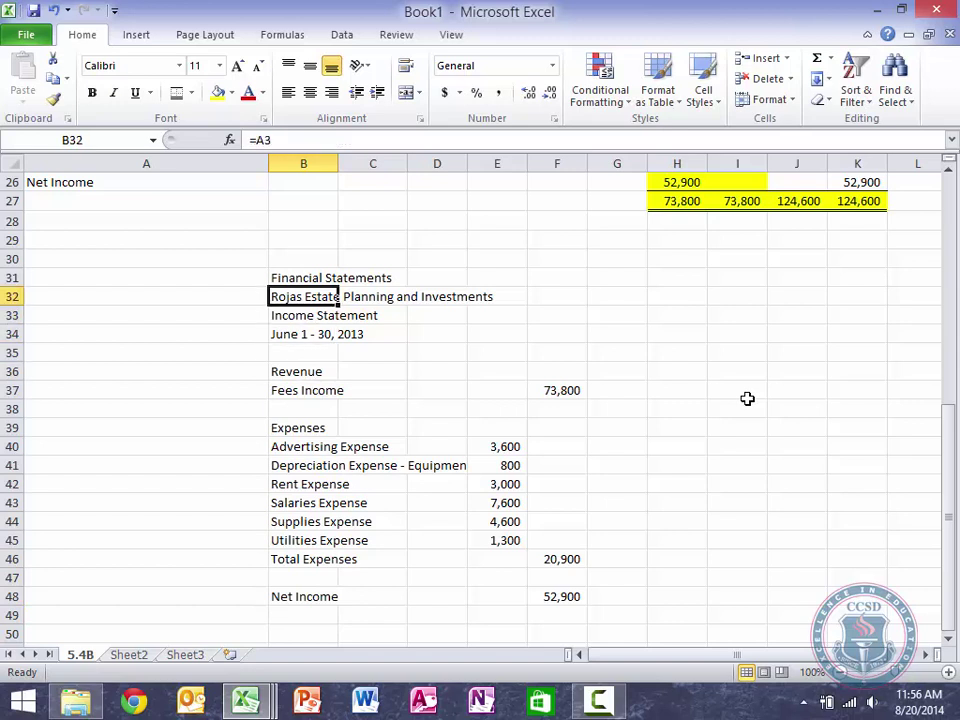
pyautogui.hotkey('shift', 'Right')
pyautogui.hotkey('shift', 'Right')
pyautogui.hotkey('shift', 'Right')
pyautogui.hotkey('shift', 'Right')
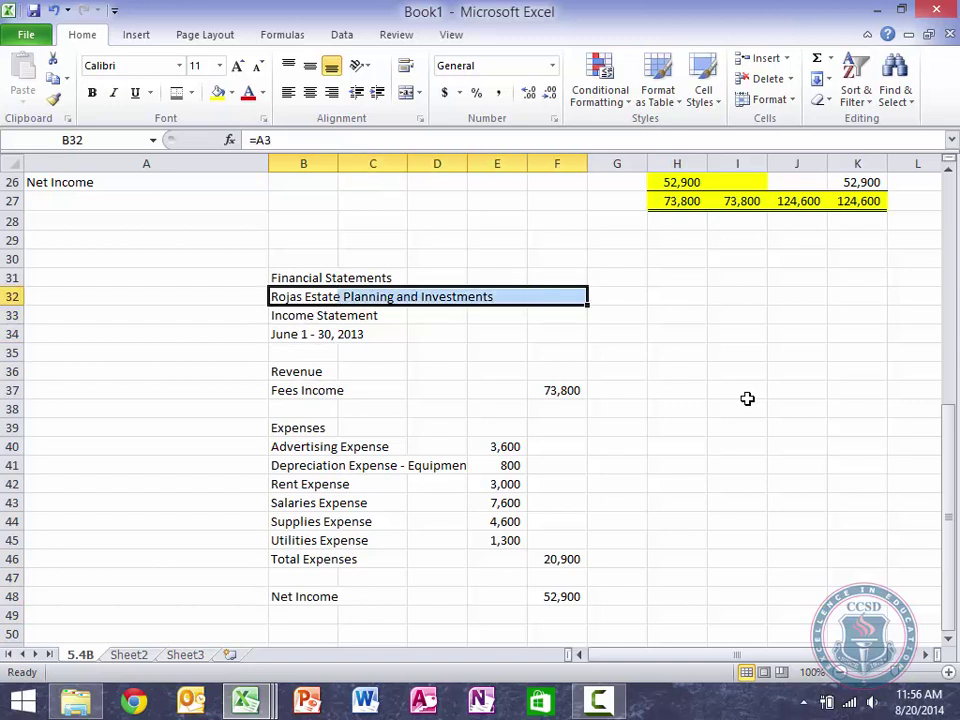
pyautogui.click(406, 93)
# Merge and center the "Income Statement" heading across B33:F33
pyautogui.press('Down')
pyautogui.hotkey('shift', 'Right')
pyautogui.hotkey('shift', 'Right')
pyautogui.hotkey('shift', 'Right')
pyautogui.hotkey('shift', 'Right')
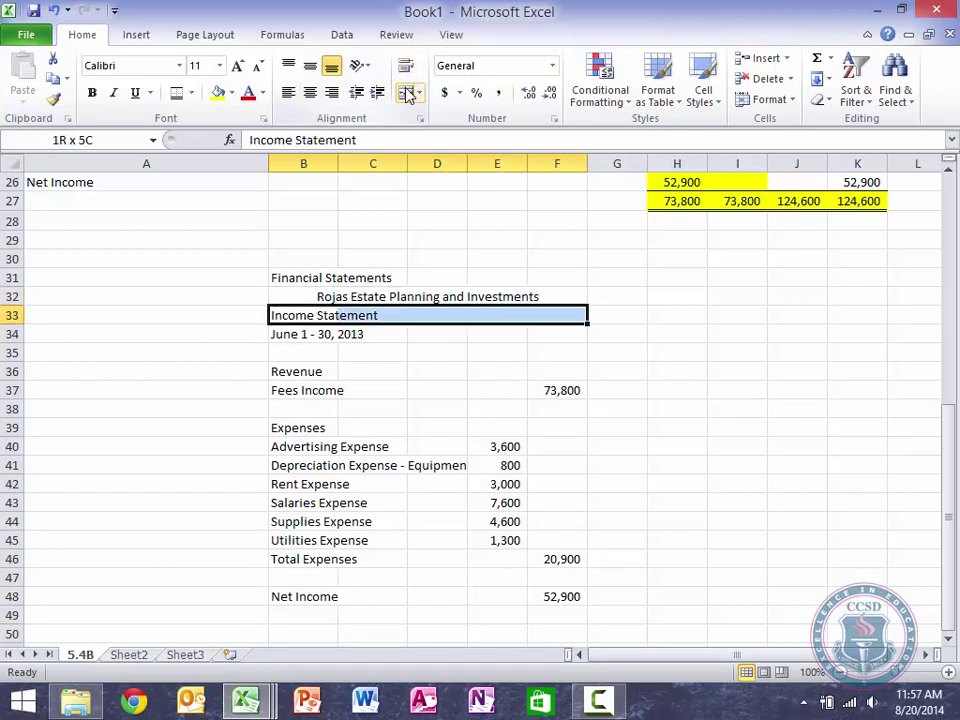
pyautogui.click(406, 93)
# Merge and center the "June 1 - 30, 2013" heading across B34:F34
pyautogui.press('Down')
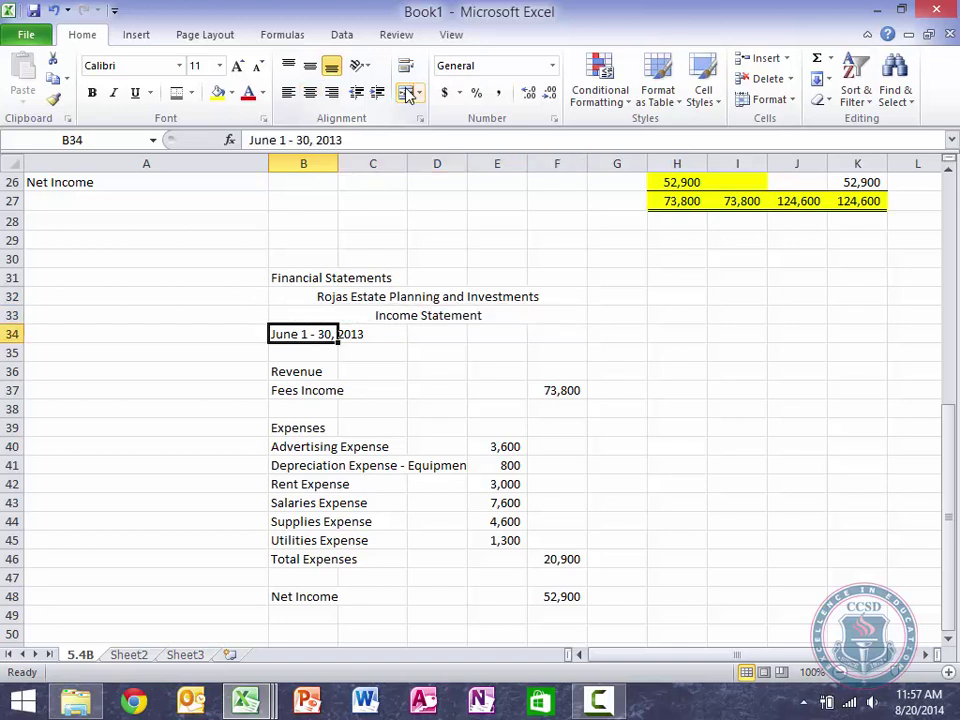
pyautogui.hotkey('shift', 'Right')
pyautogui.hotkey('shift', 'Right')
pyautogui.hotkey('shift', 'Right')
pyautogui.hotkey('shift', 'Right')
pyautogui.click(406, 93)
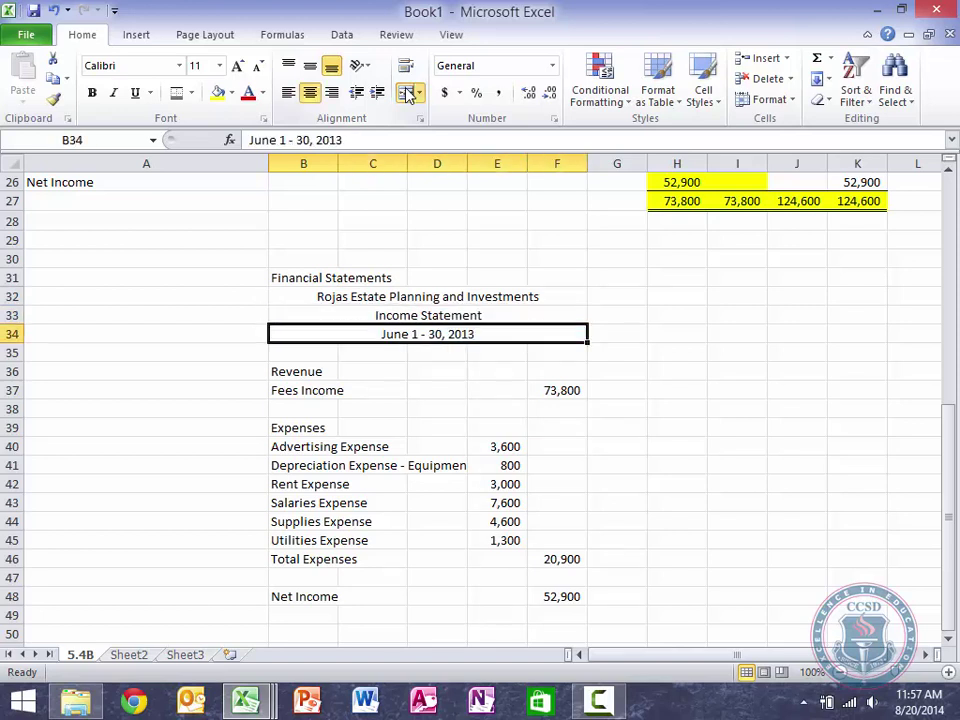
# Copy the three-line statement heading in B32:F34 and paste it starting at B51
pyautogui.press('Up')
pyautogui.press('Up')
pyautogui.hotkey('shift', 'Down')
pyautogui.hotkey('shift', 'Down')
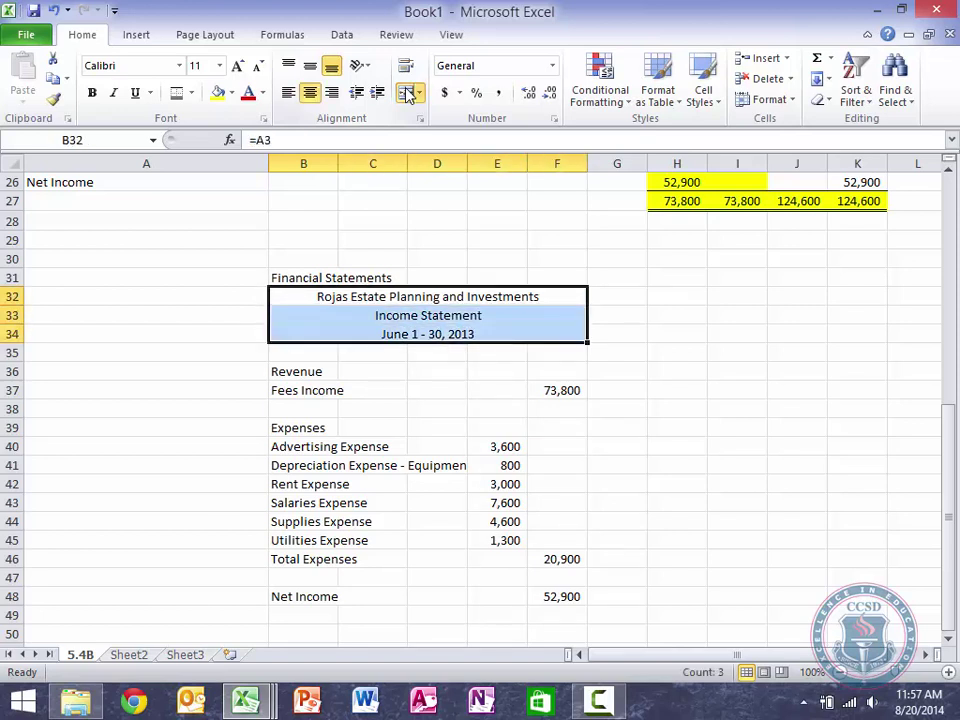
pyautogui.hotkey('ctrl', 'c')
pyautogui.press('Down')
pyautogui.press('Down')
pyautogui.press('Down')
pyautogui.press('Down')
pyautogui.press('Down')
pyautogui.press('Down')
pyautogui.press('Down')
pyautogui.press('Down')
pyautogui.press('Down')
pyautogui.press('Down')
pyautogui.press('Down')
pyautogui.press('Down')
pyautogui.press('Down')
pyautogui.press('Down')
pyautogui.press('Down')
pyautogui.press('Down')
pyautogui.press('Down')
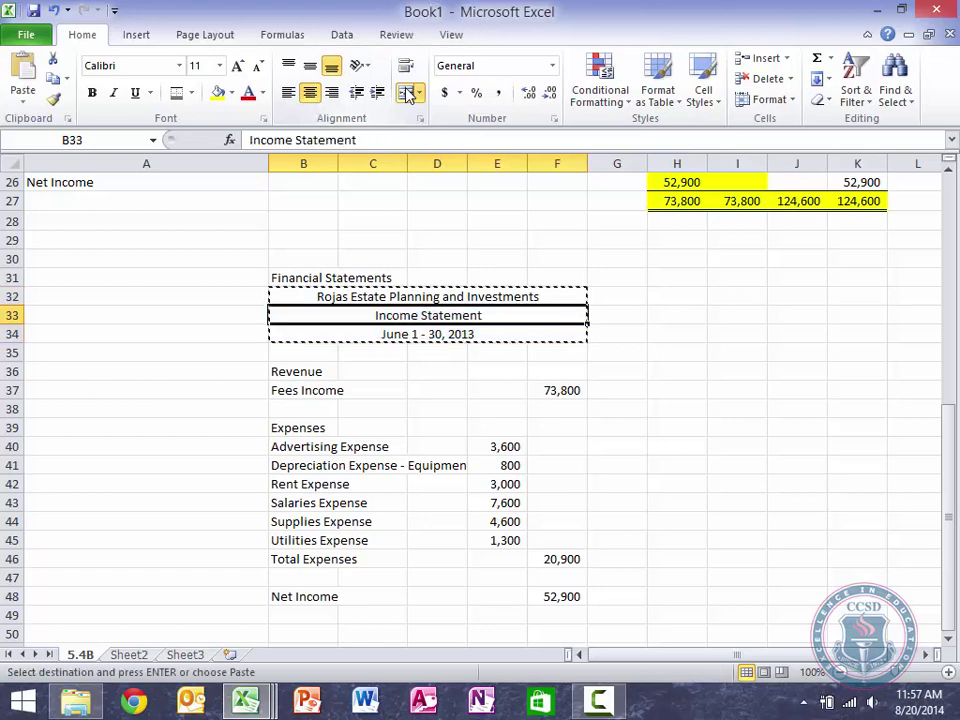
pyautogui.press('Down')
pyautogui.press('Down')
pyautogui.hotkey('ctrl', 'v')
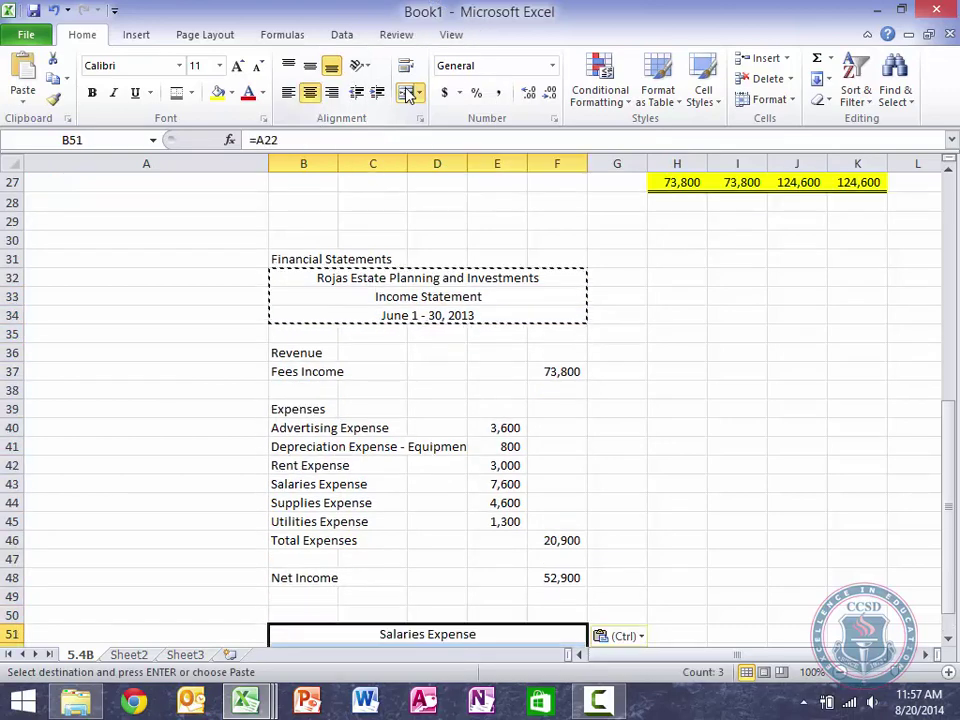
# Replace the pasted formula in B51 with one referencing the company name in B32
pyautogui.press('Down')
pyautogui.press('Down')
pyautogui.press('Down')
pyautogui.press('Up')
pyautogui.press('Up')
pyautogui.press('Up')
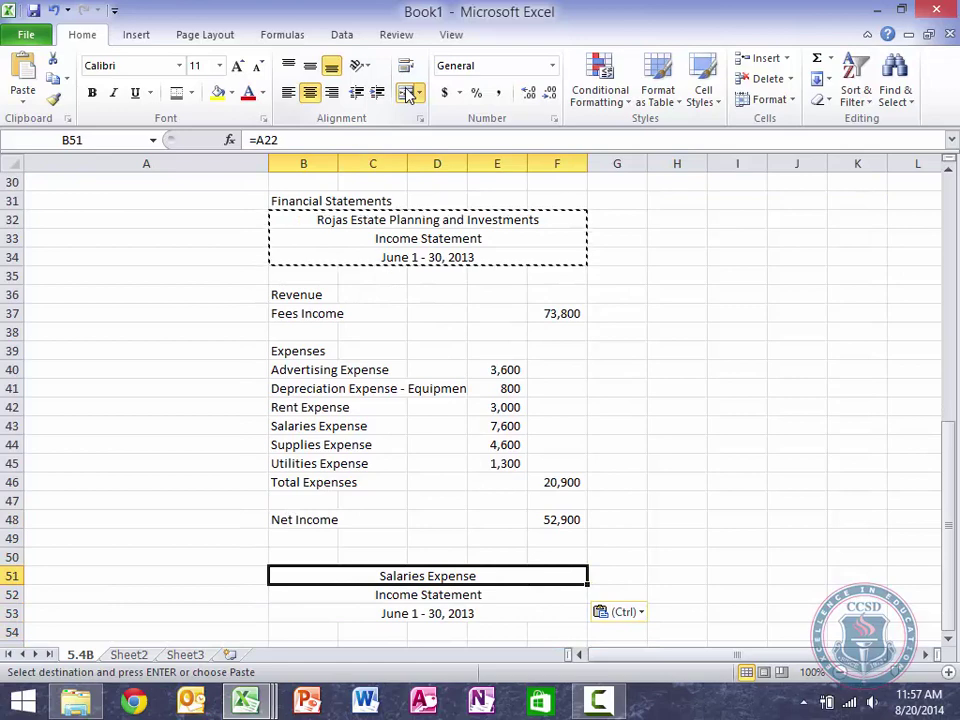
pyautogui.write('=')
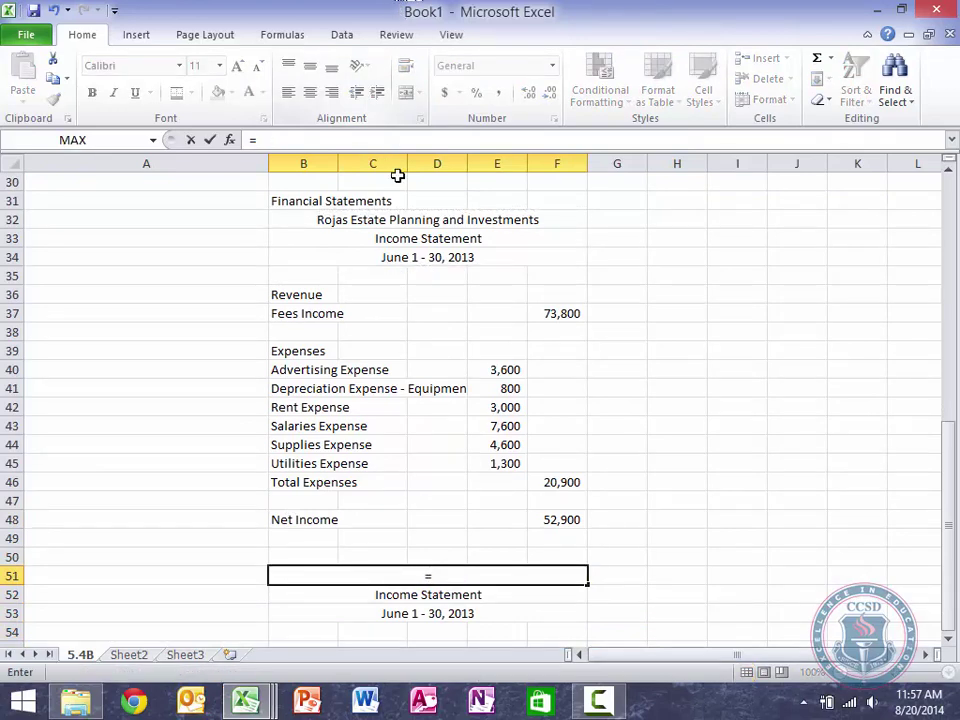
pyautogui.click(407, 221)
pyautogui.press('Return')
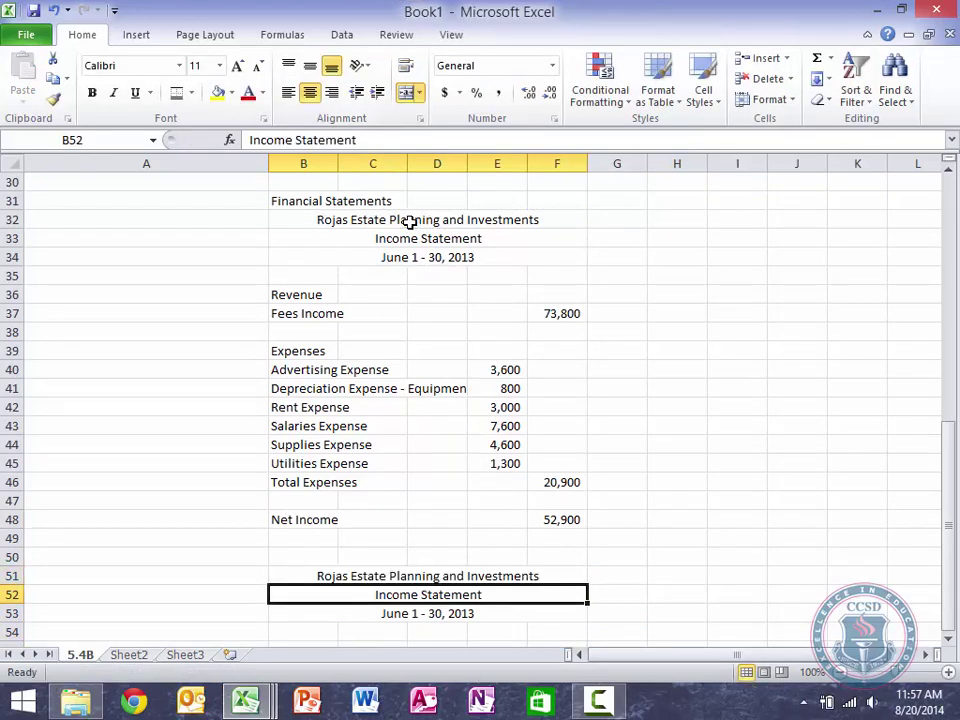
# Change the heading in B52 to "Statement of Owner's Equity"
pyautogui.write('Statement of Ow')
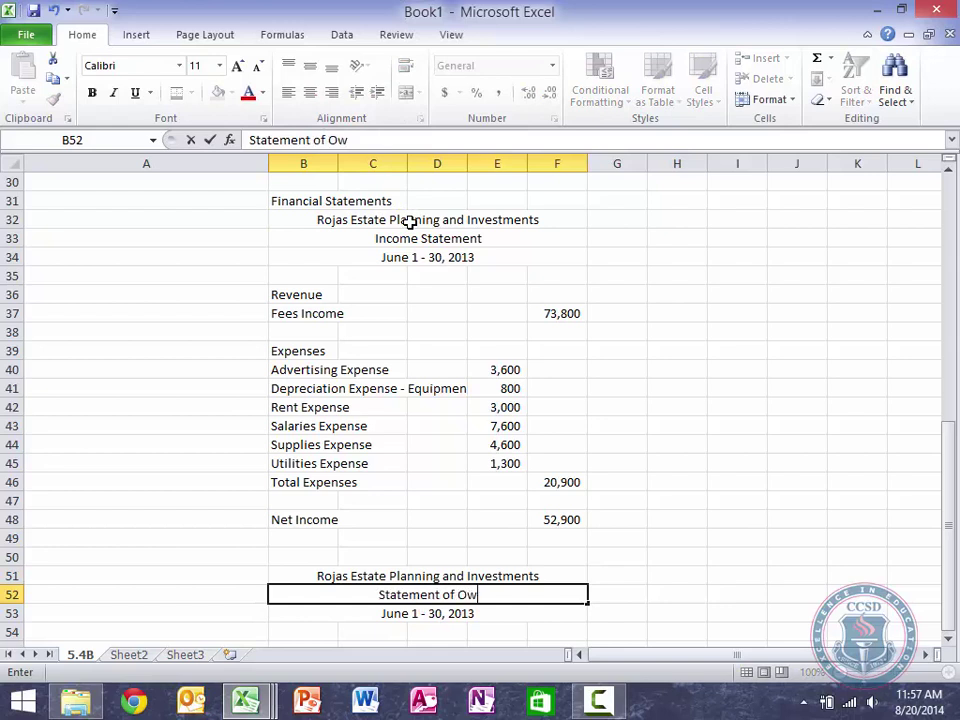
pyautogui.write("ner's Equit")
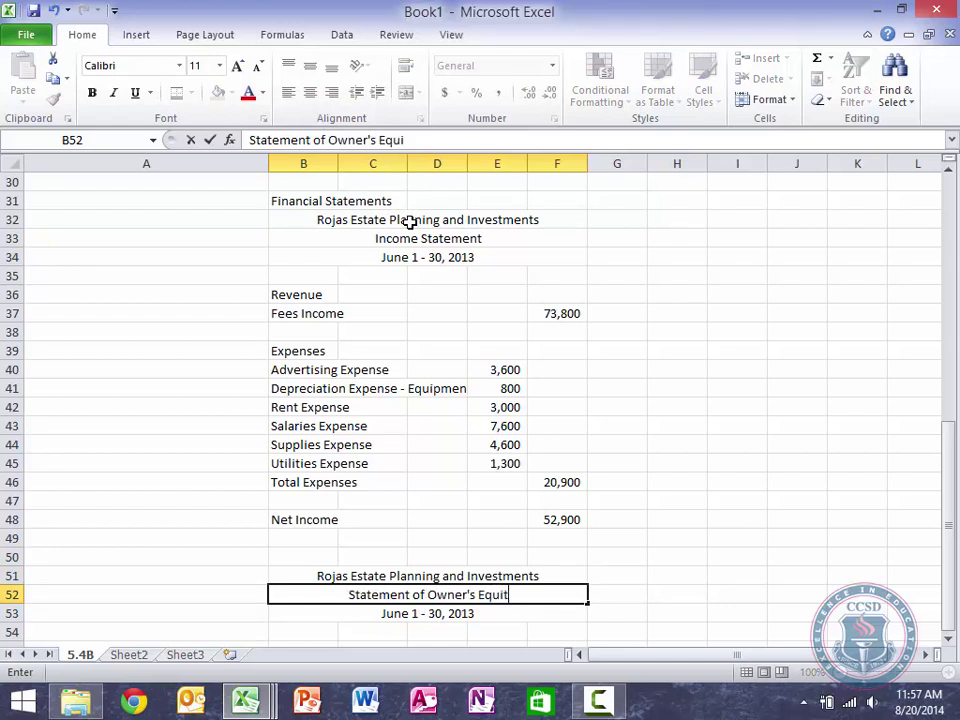
pyautogui.write('y')
pyautogui.press('Return')
# Change the statement date in B53 to June 30, 2013
pyautogui.write('June 2')
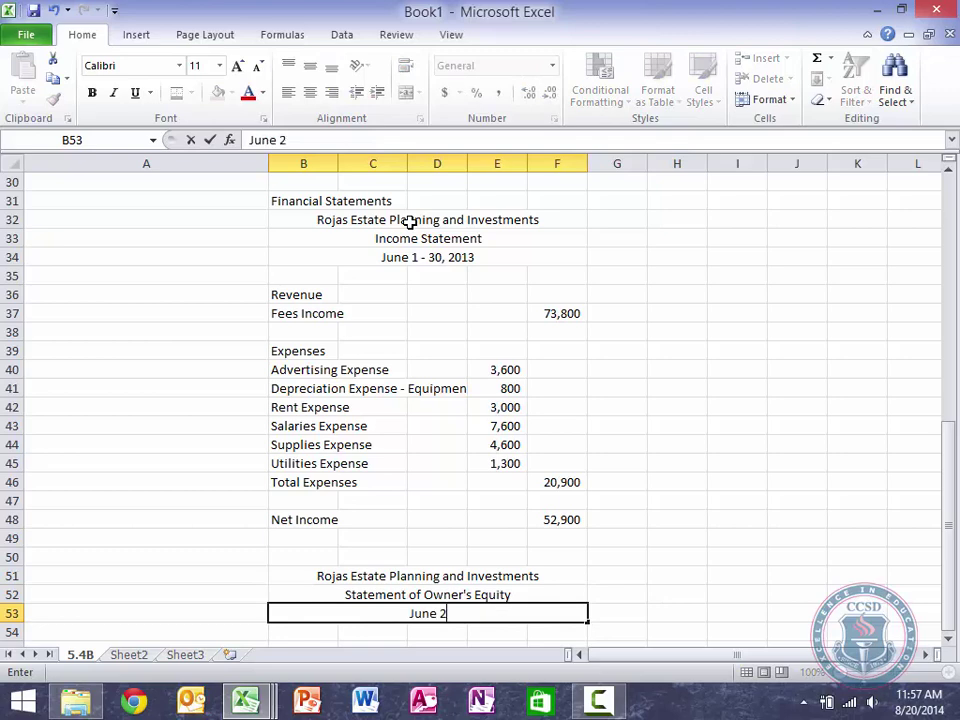
pyautogui.press('BackSpace')
pyautogui.write('30, 201')
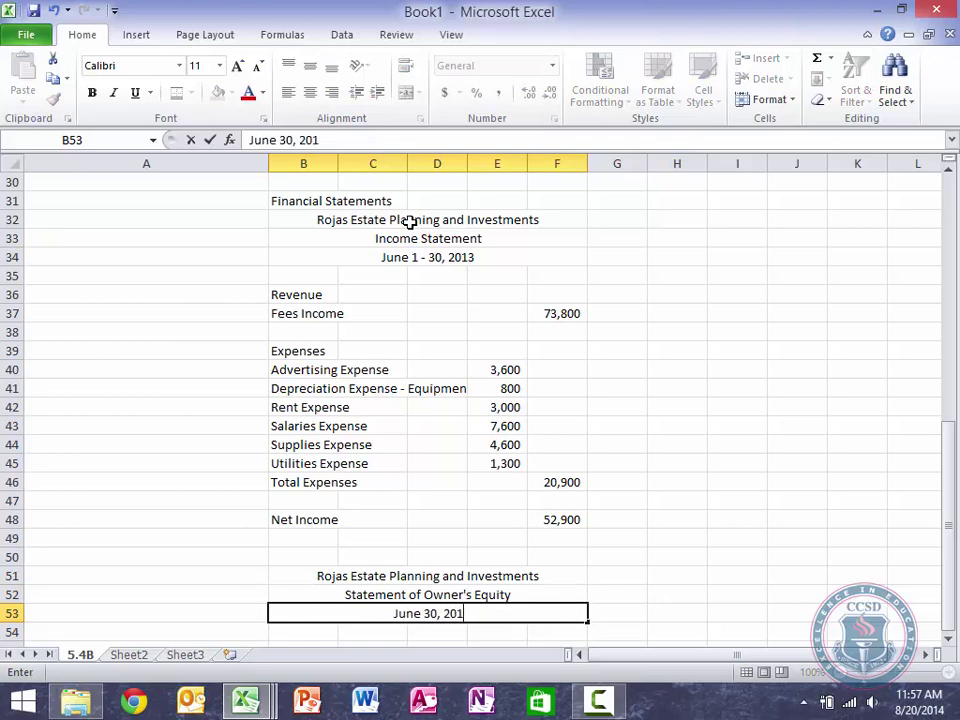
pyautogui.write('3')
pyautogui.press('Return')
# Enter the label "Beginning Capital, June 1" in B55, leaving a blank row below the heading
pyautogui.scroll(-4, 410, 222)
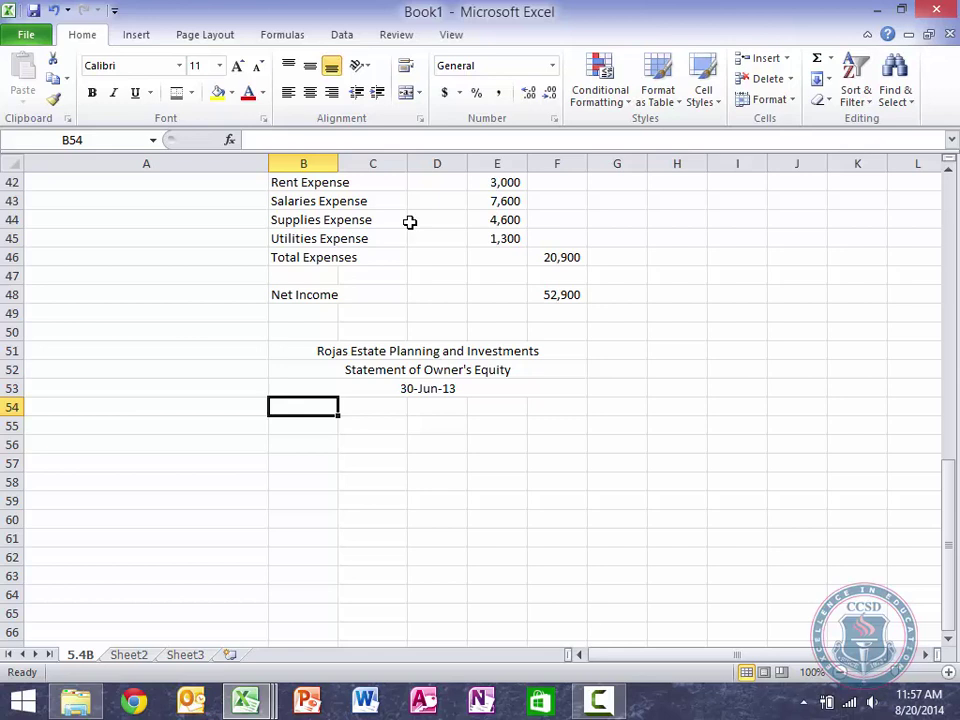
pyautogui.press('Down')
pyautogui.write('Beggin')
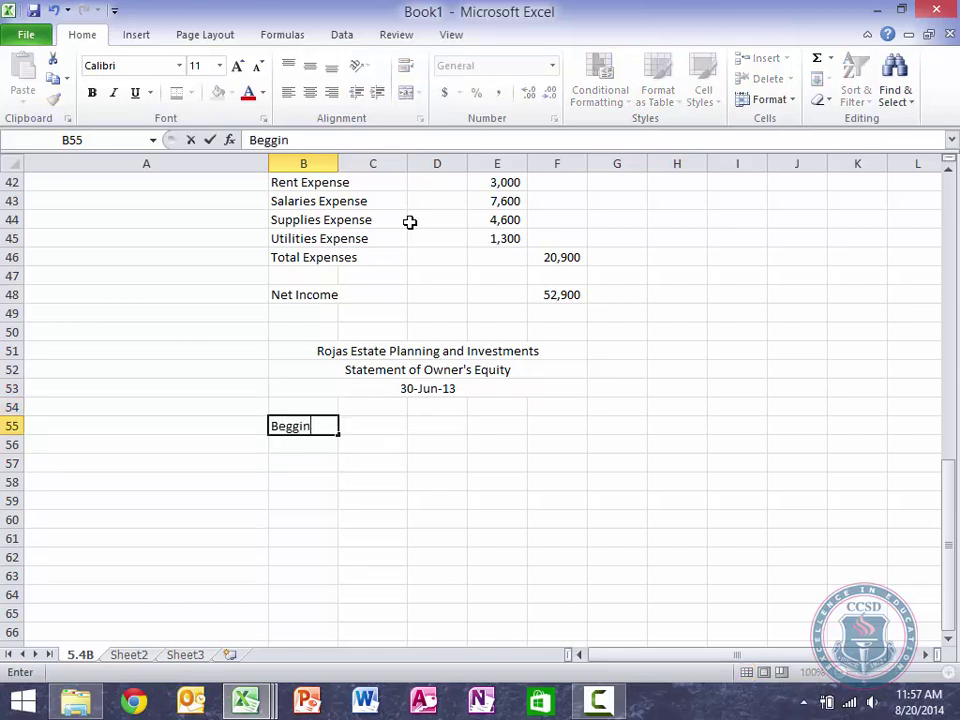
pyautogui.press('BackSpace')
pyautogui.press('BackSpace')
pyautogui.press('BackSpace')
pyautogui.write('inning C')
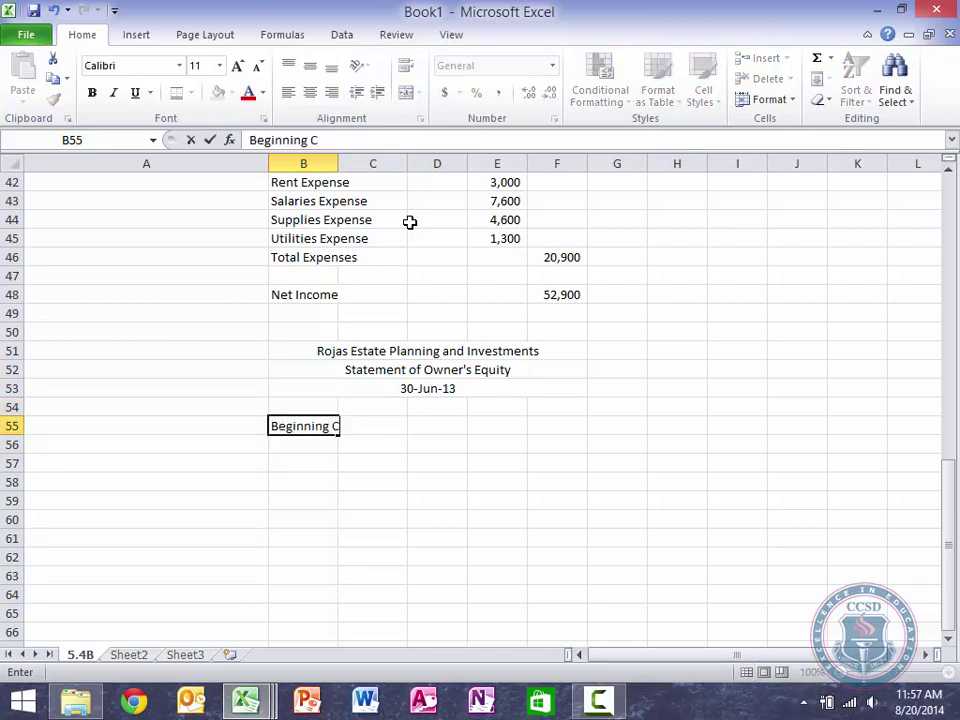
pyautogui.write('apit')
pyautogui.press('BackSpace')
pyautogui.write('ital , Jun')
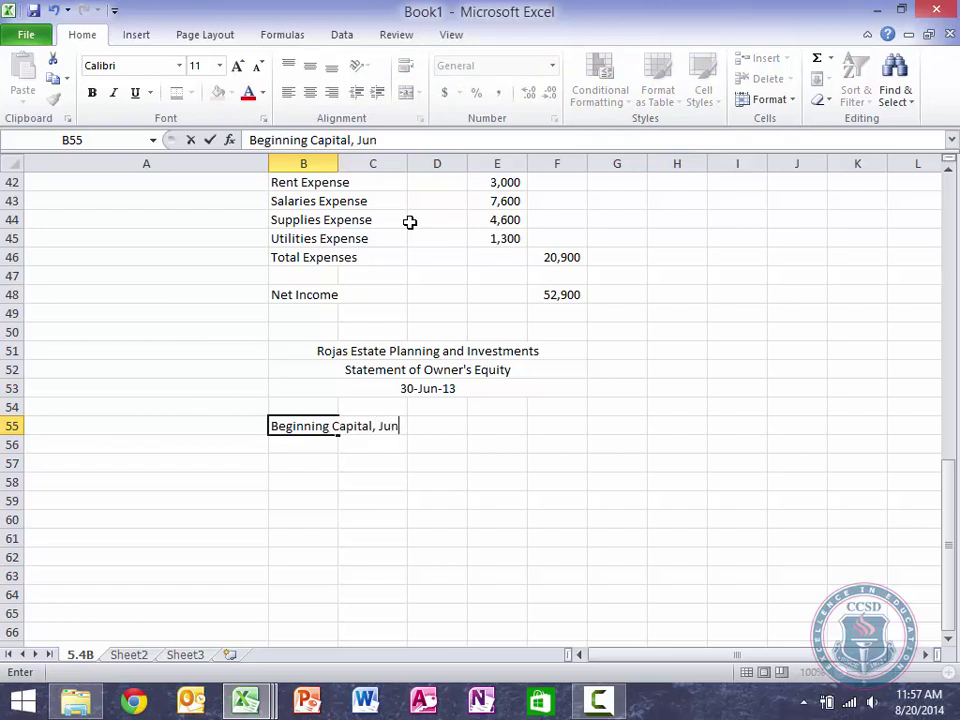
pyautogui.write('e 1')
# Link the beginning capital amount in F55 to the owner's capital balance in K16 of the worksheet
pyautogui.press('Right')
pyautogui.press('Right')
pyautogui.press('Right')
pyautogui.press('Right')
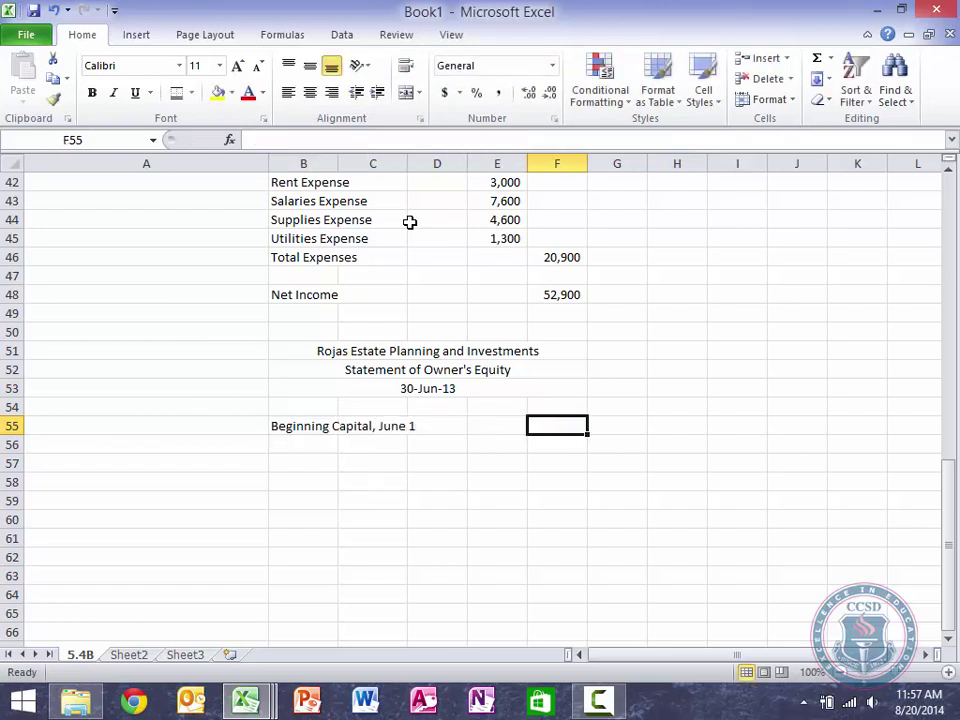
pyautogui.write('=')
pyautogui.scroll(9, 410, 222)
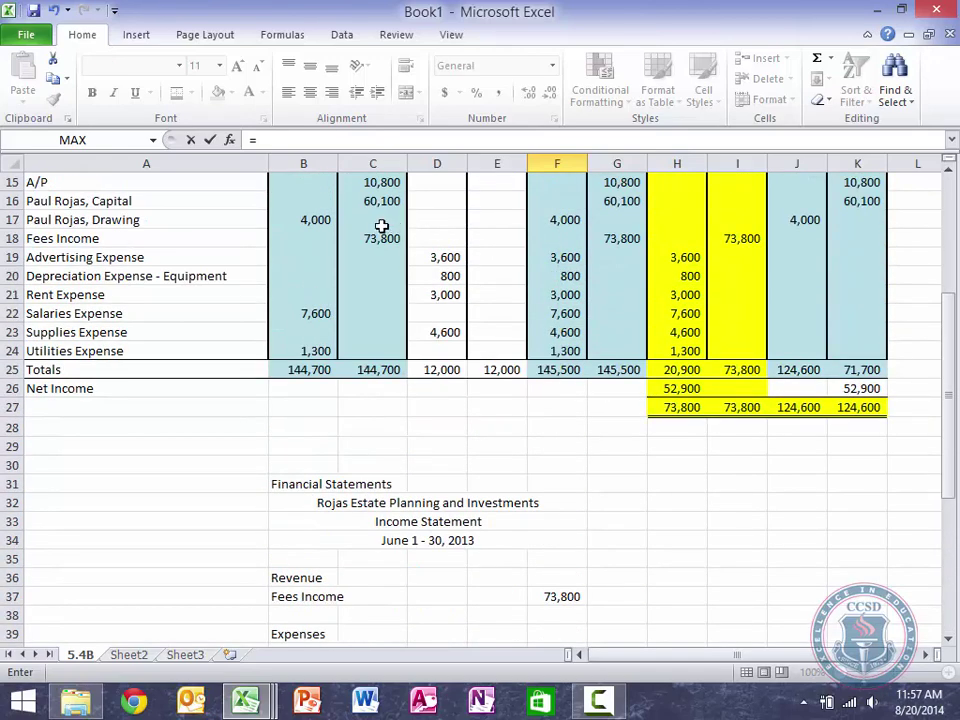
pyautogui.click(882, 200)
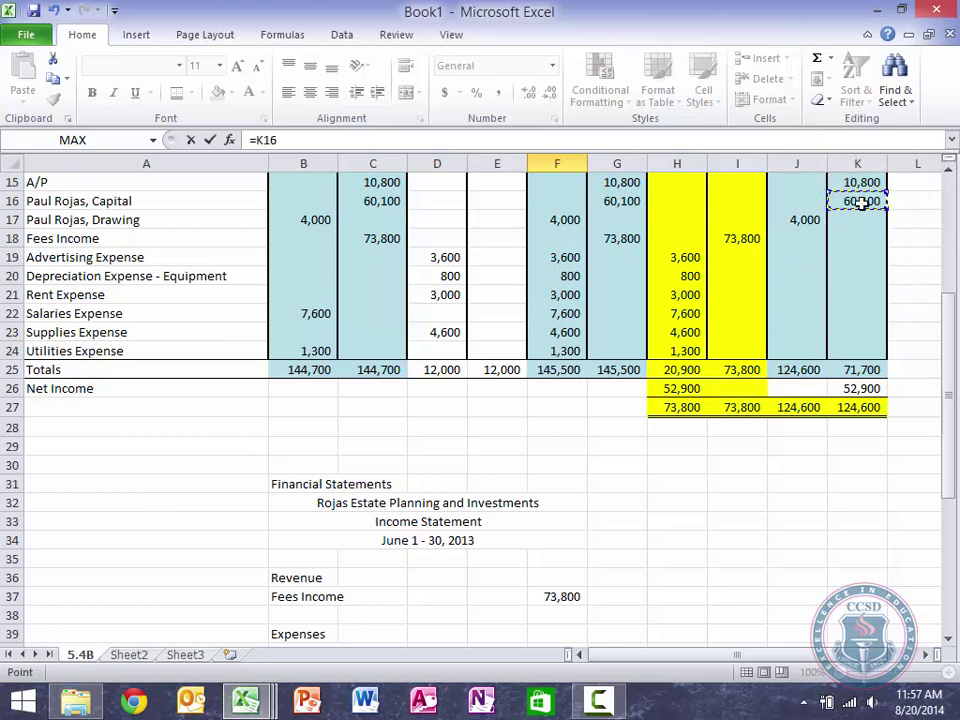
pyautogui.press('Return')
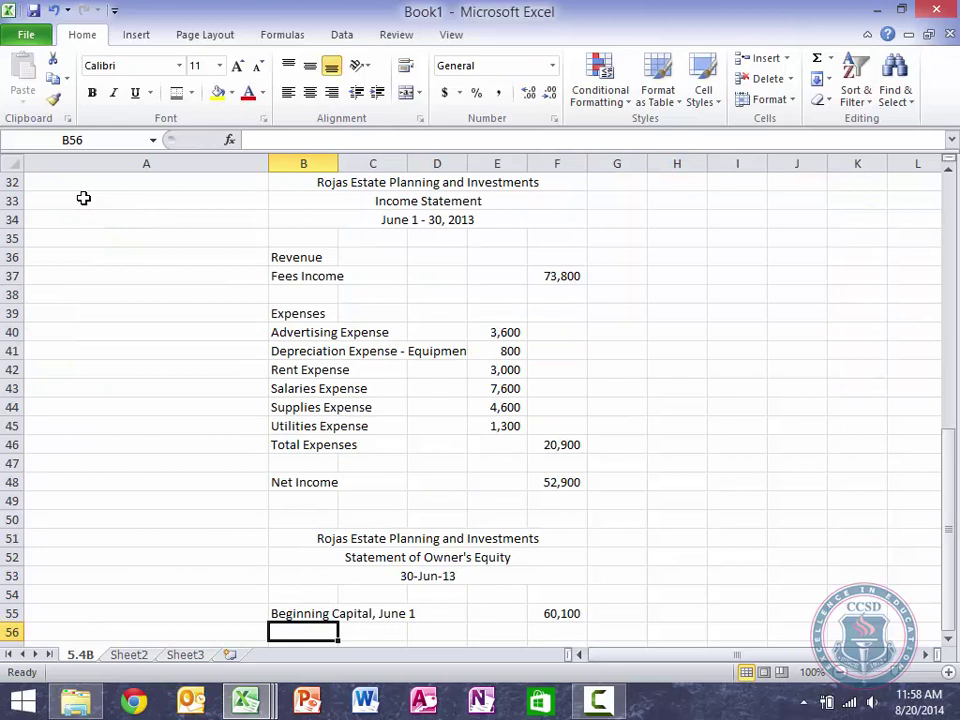
# Add a "Net Income" line in row 56, with E56 referencing the income statement's net income in F48
pyautogui.press('Return')
pyautogui.press('Up')
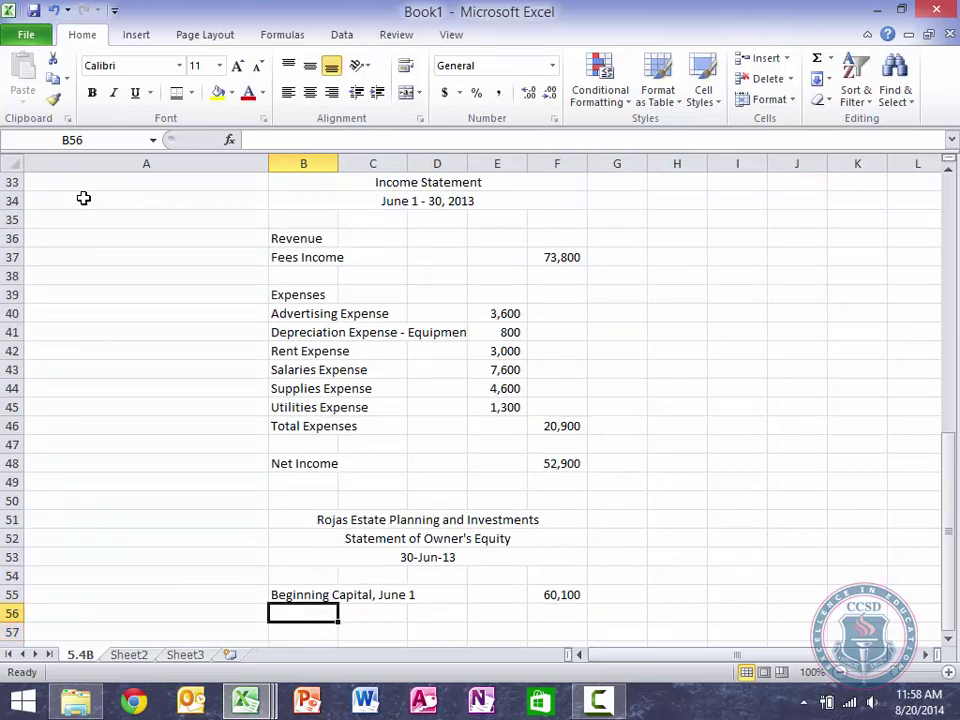
pyautogui.write('Neti')
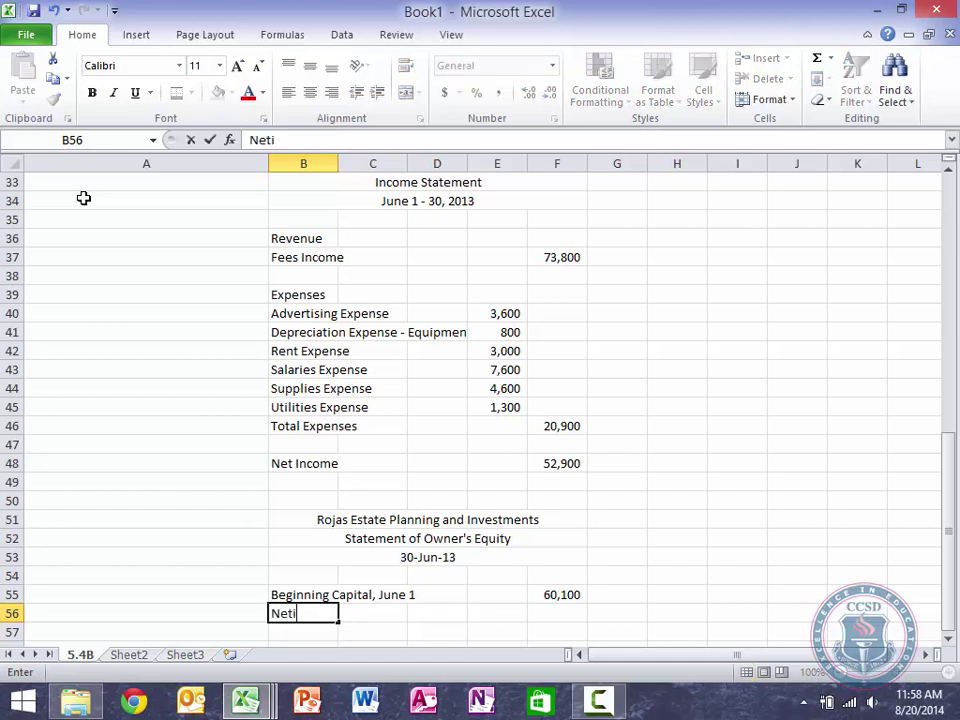
pyautogui.press('BackSpace')
pyautogui.write('Income')
pyautogui.press('Tab')
pyautogui.press('Tab')
pyautogui.press('Tab')
pyautogui.write('=')
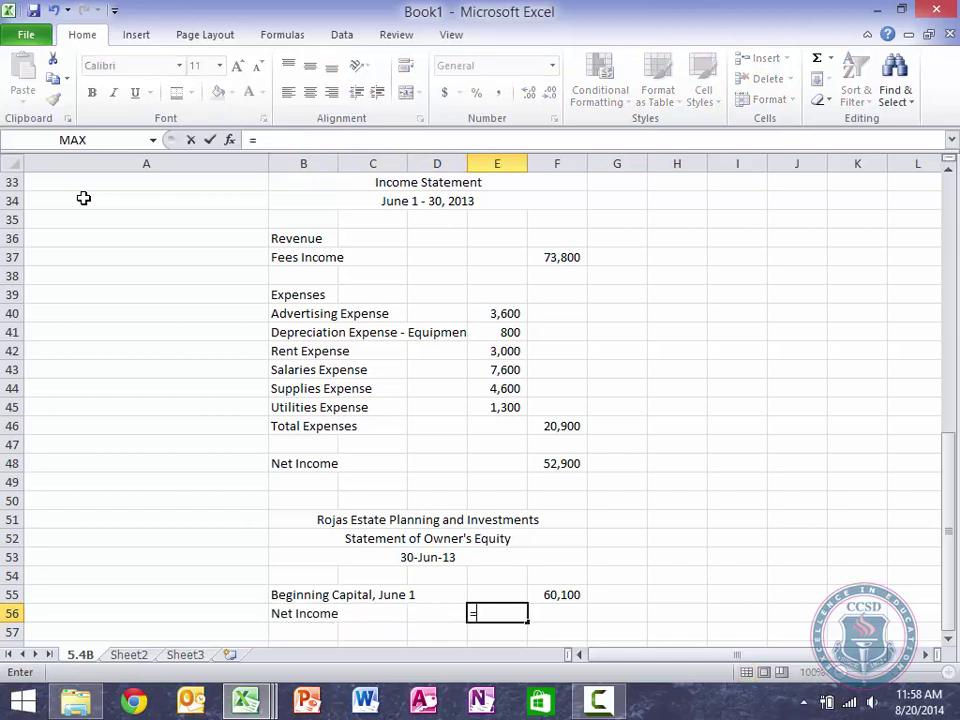
pyautogui.click(568, 465)
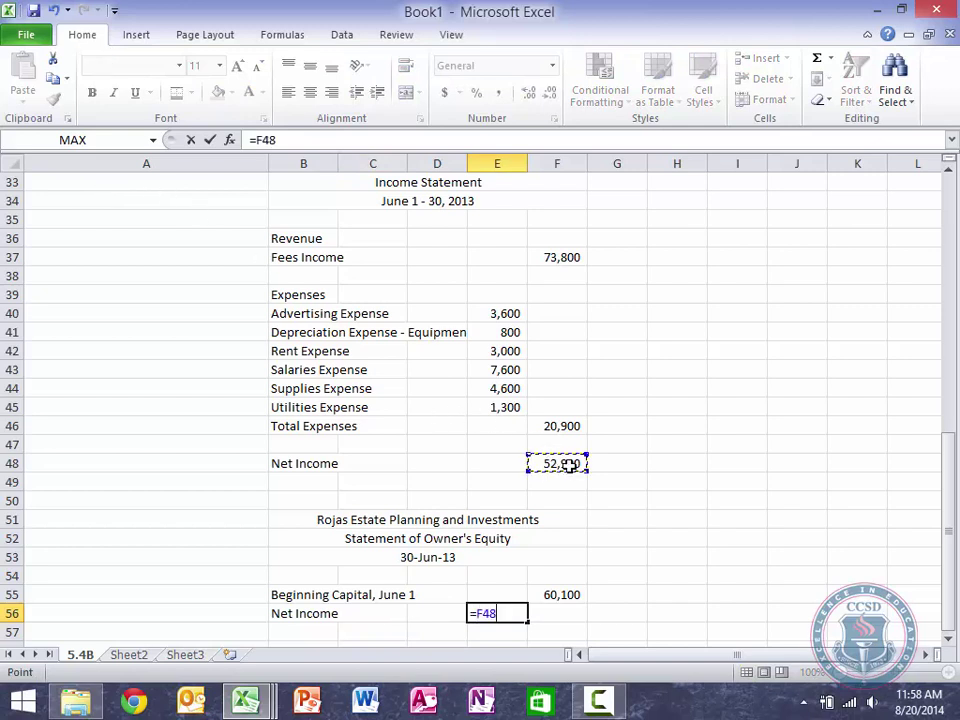
pyautogui.press('Return')
# Add a "Less Withdrawals" line in row 57, with E57 referencing the owner's drawing balance in J17
pyautogui.write('Le')
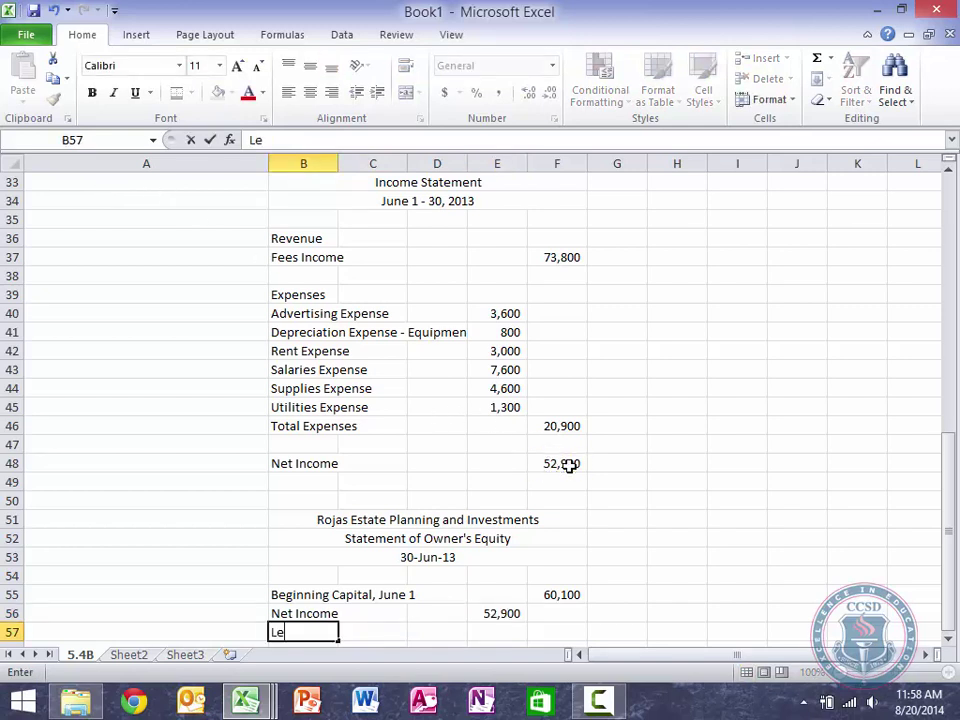
pyautogui.write('ss Withdrawals')
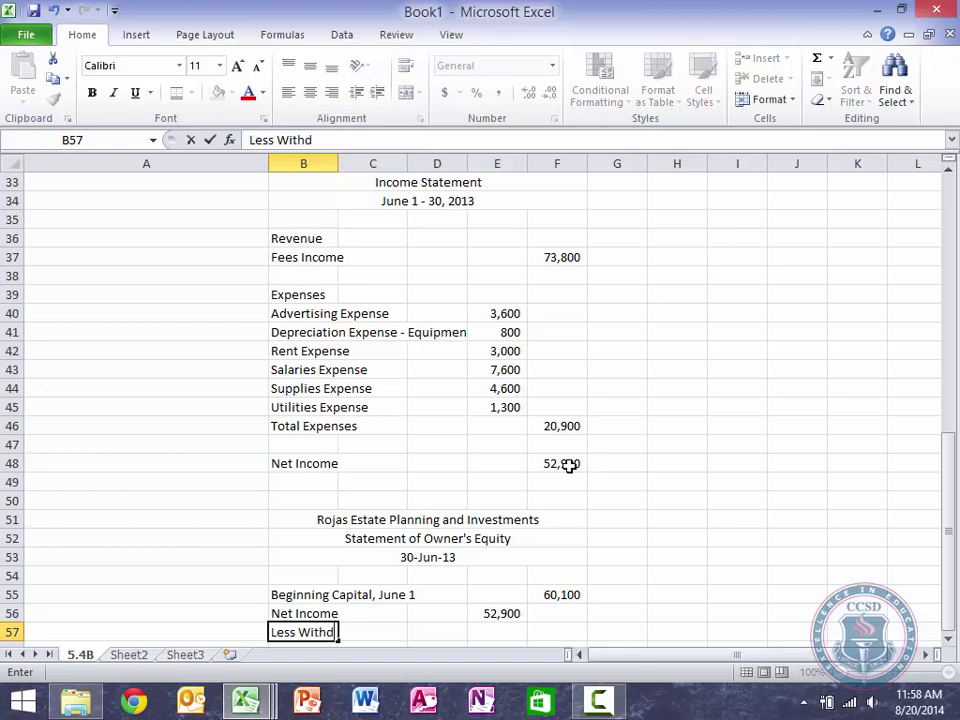
pyautogui.press('Tab')
pyautogui.press('Tab')
pyautogui.press('Tab')
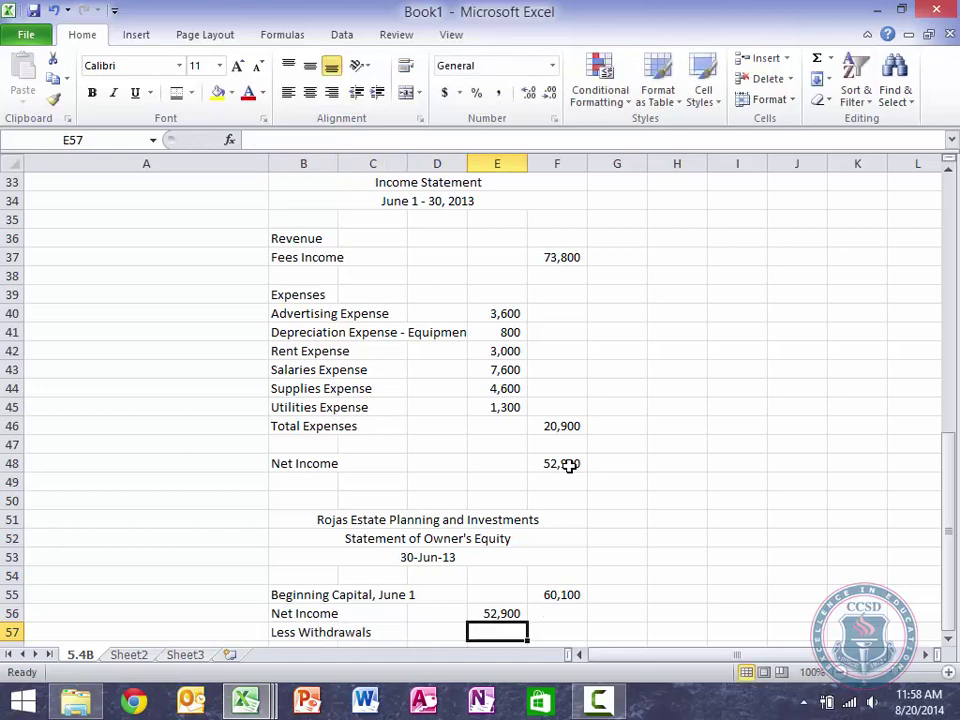
pyautogui.write('=')
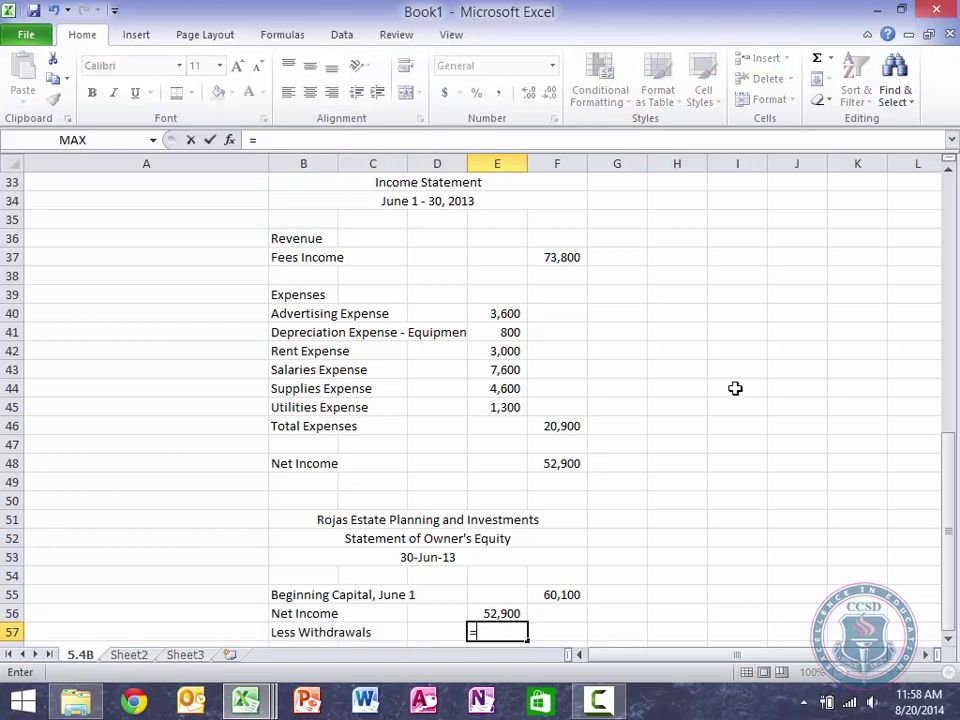
pyautogui.scroll(4, 735, 388)
pyautogui.scroll(4, 735, 388)
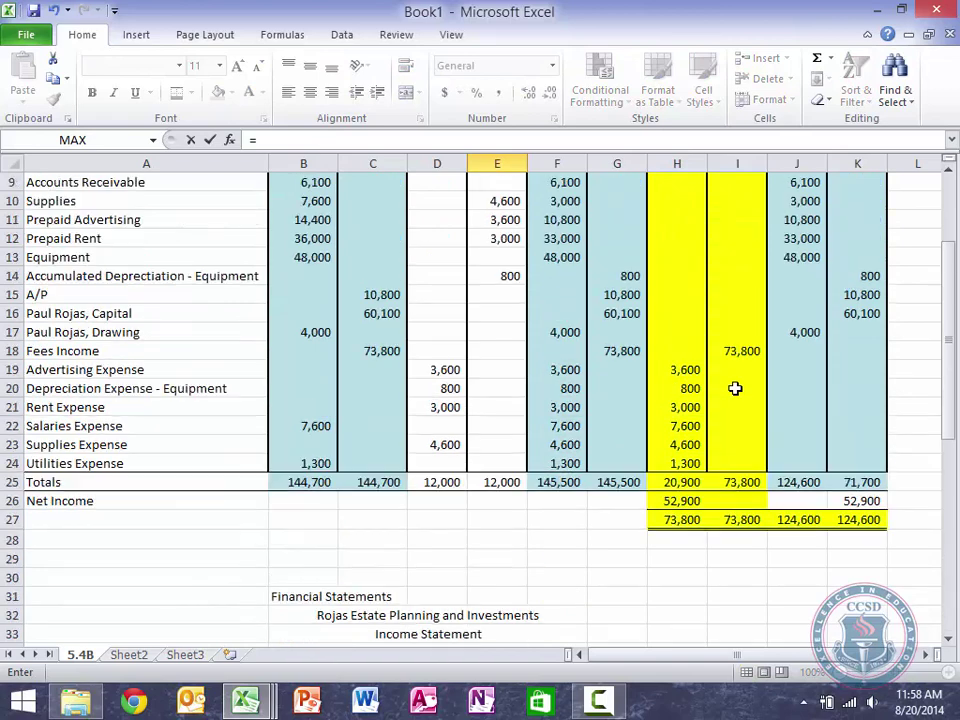
pyautogui.click(815, 336)
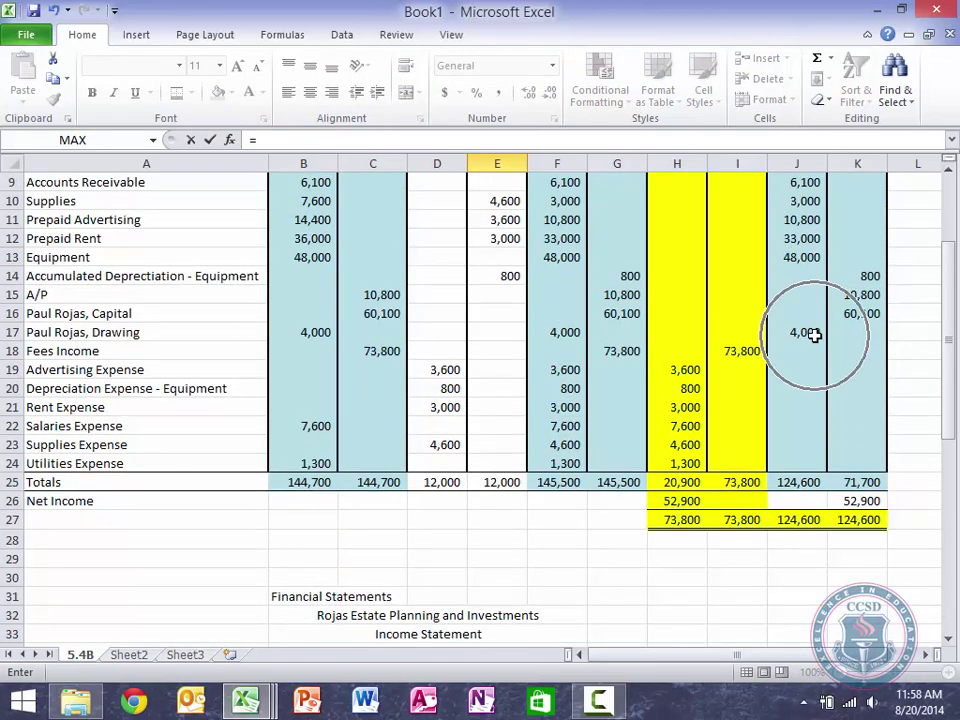
pyautogui.press('Return')
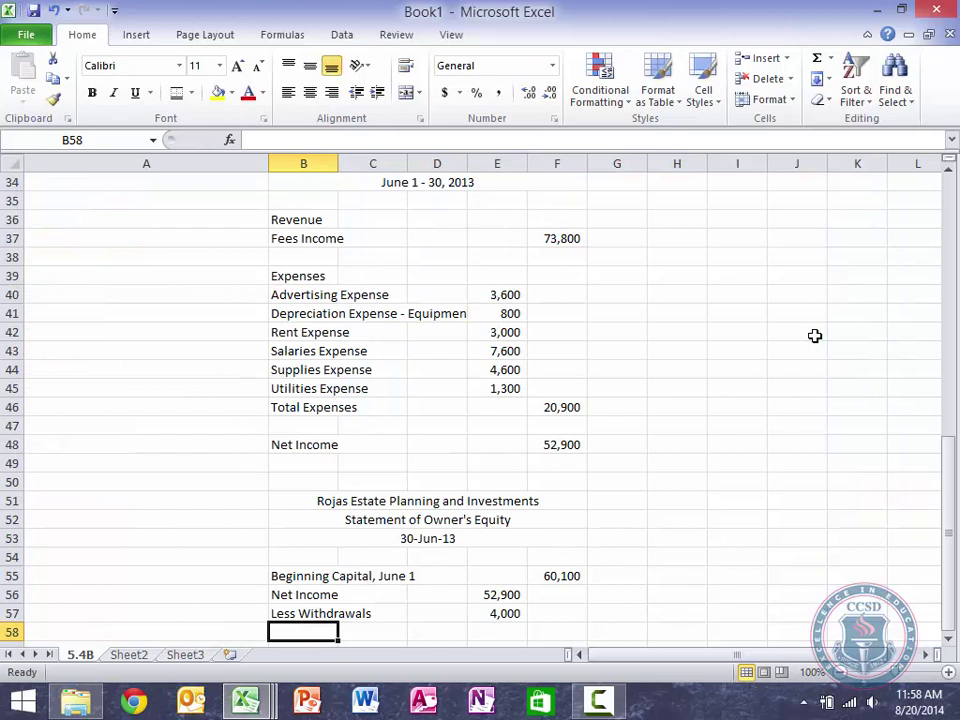
# Enter the label "Addition to Capital" in B58
pyautogui.write('Ad')
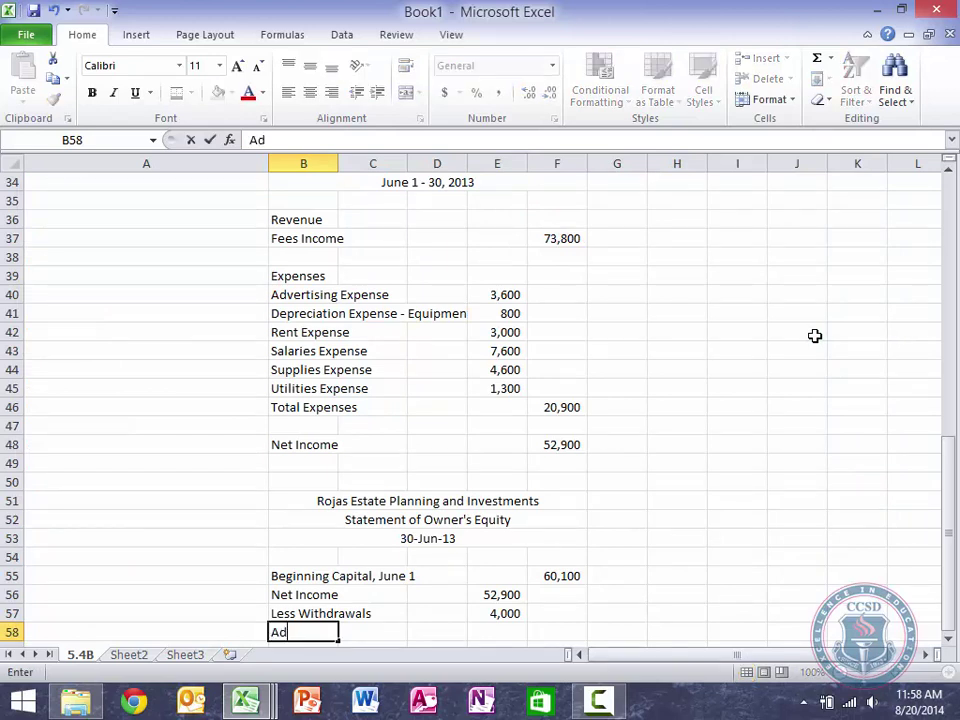
pyautogui.write('dition to Captial')
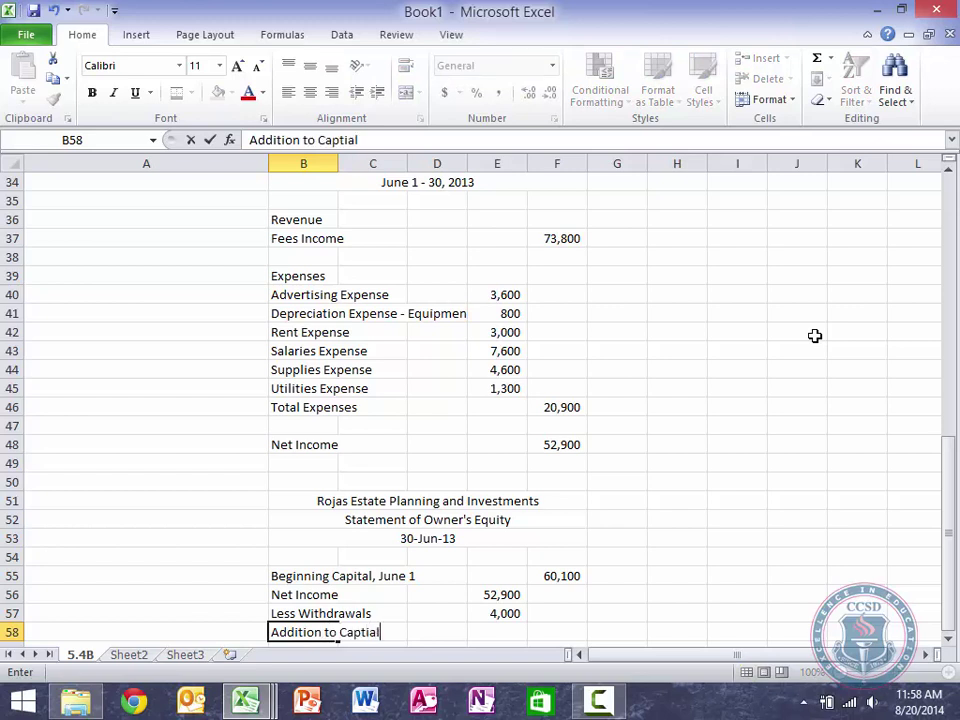
pyautogui.press('BackSpace')
pyautogui.press('BackSpace')
pyautogui.press('BackSpace')
pyautogui.write('ial')
# Calculate the addition to capital in E58 as net income minus withdrawals, using =E56-E57
pyautogui.press('Tab')
pyautogui.press('Tab')
pyautogui.press('Tab')
pyautogui.write('=')
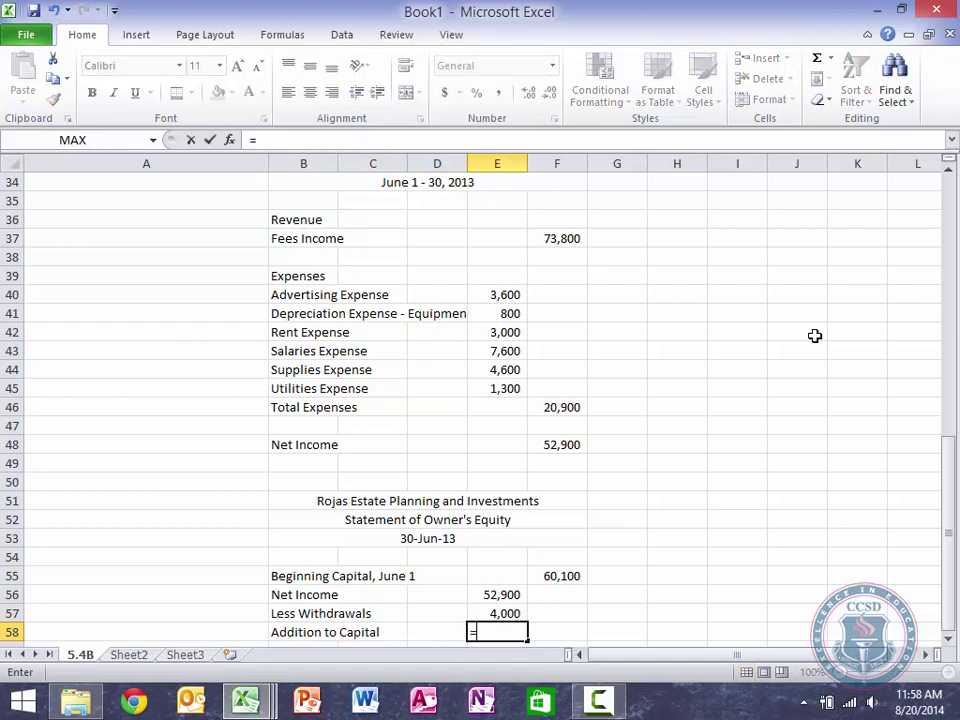
pyautogui.click(501, 597)
pyautogui.write('-')
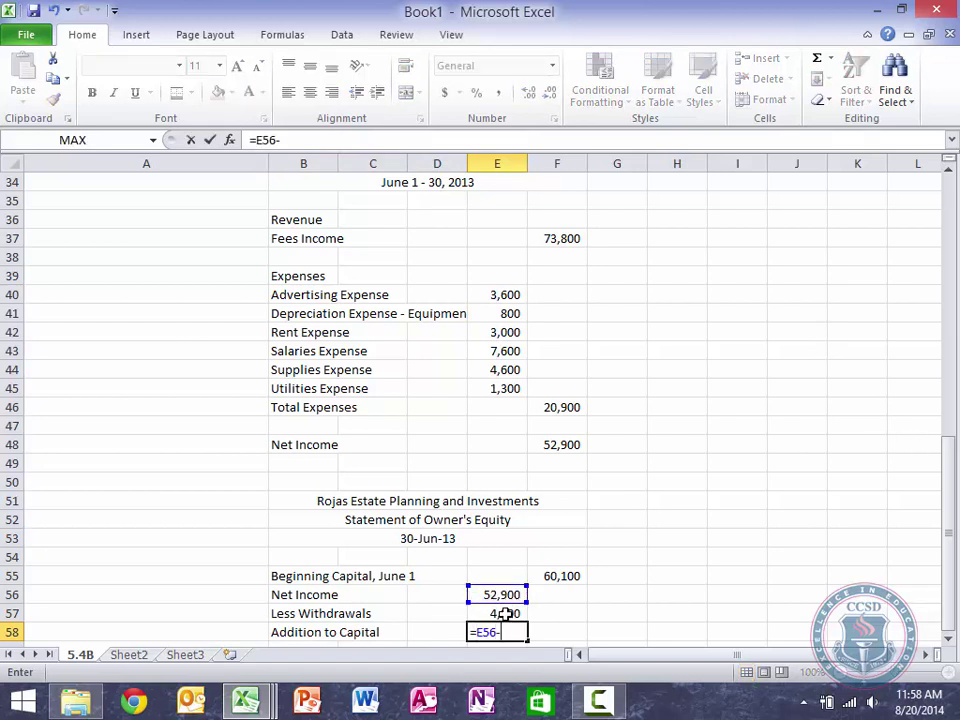
pyautogui.click(505, 612)
pyautogui.press('Return')
pyautogui.write('0000')
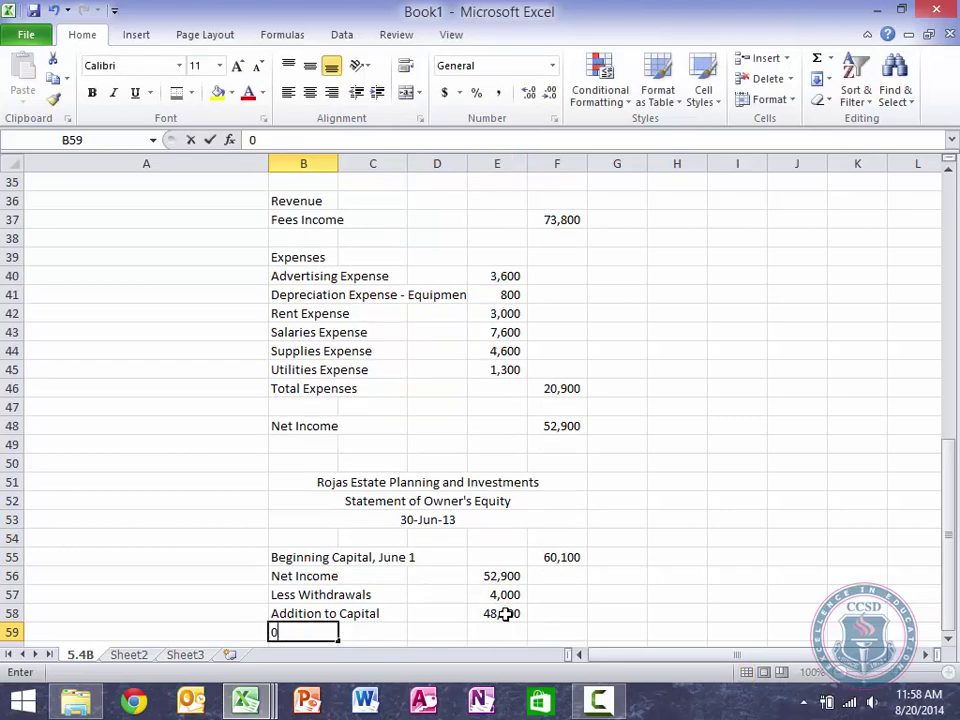
pyautogui.press('BackSpace')
pyautogui.press('BackSpace')
pyautogui.press('BackSpace')
pyautogui.press('BackSpace')
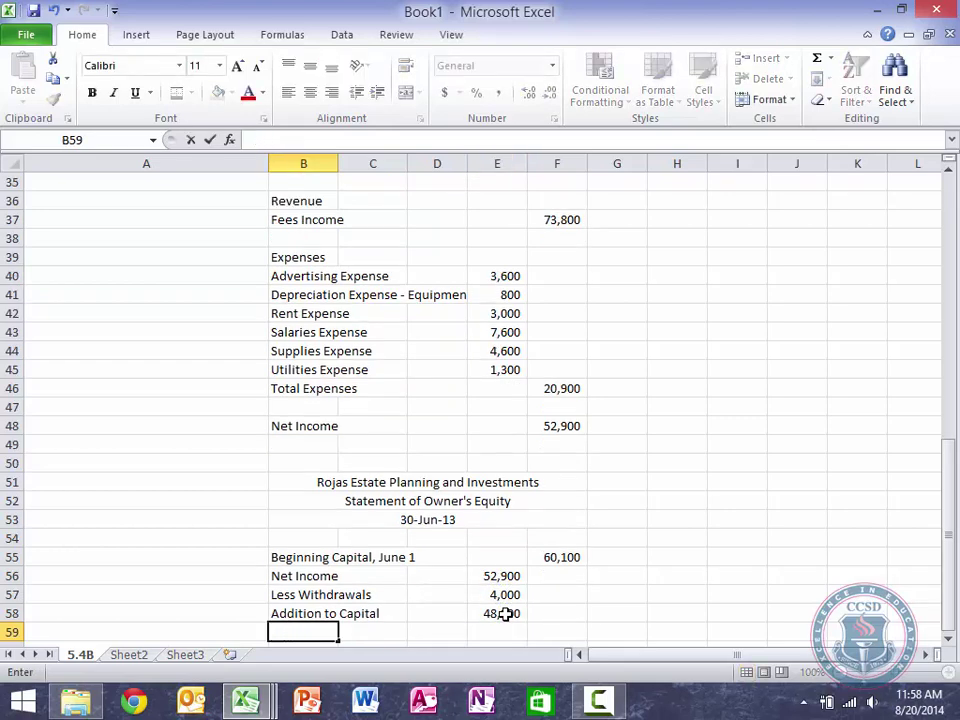
# Enter the label "Ending Capital, June 30" in B59
pyautogui.write('Ending C')
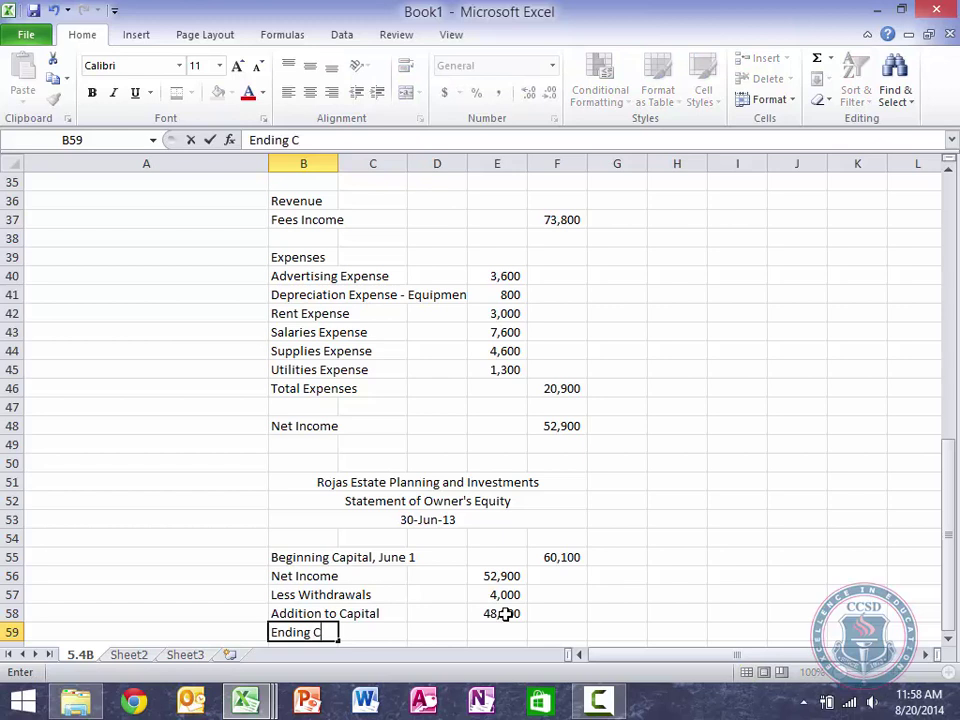
pyautogui.write('apital, June ')
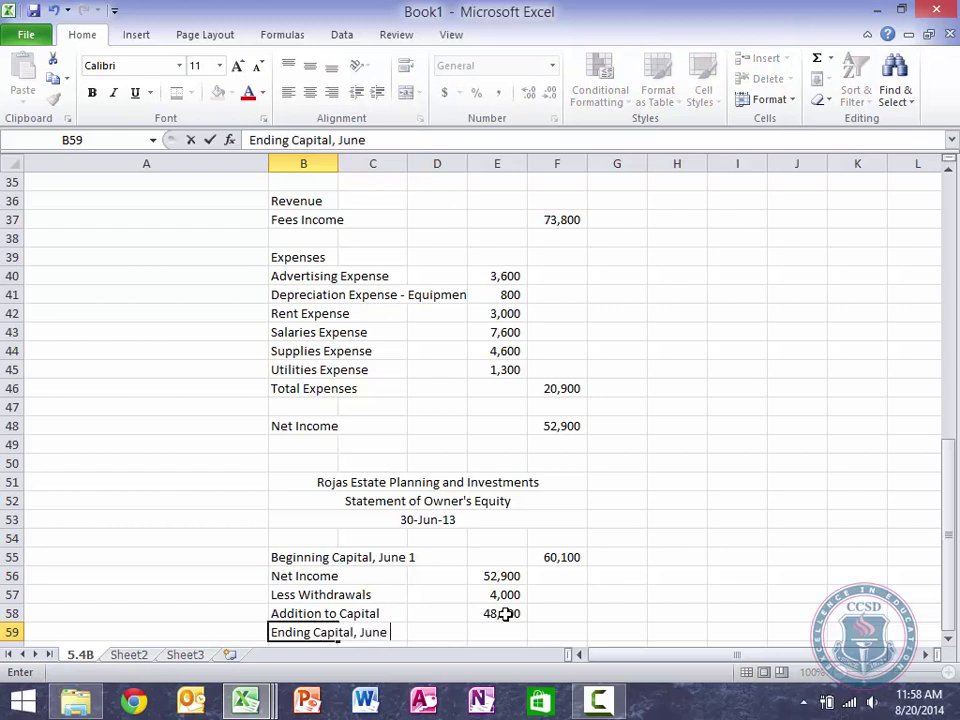
pyautogui.write('30')
pyautogui.press('Return')
# Calculate the ending capital in F59 as beginning capital plus addition to capital, using =F55+F58
pyautogui.press('Right')
pyautogui.click(505, 613)
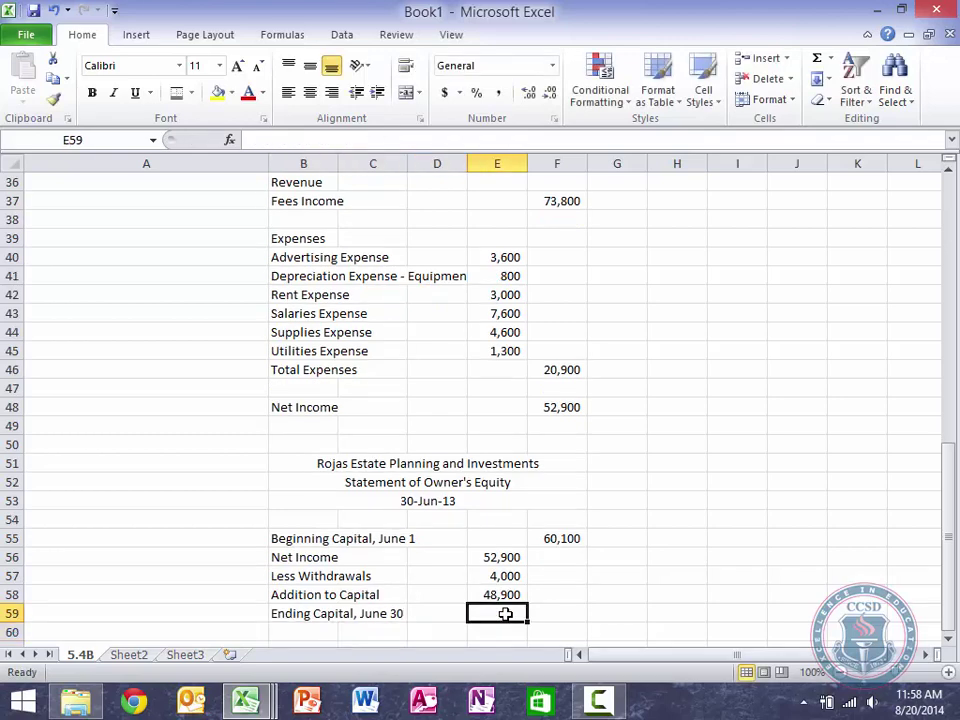
pyautogui.press('Right')
pyautogui.write('=')
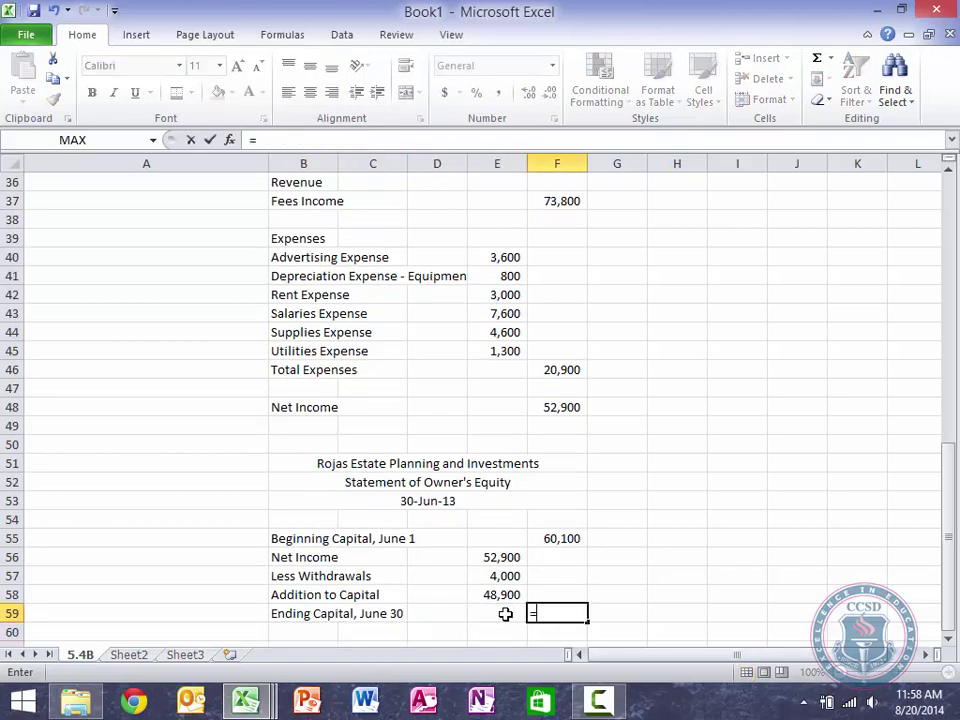
pyautogui.click(567, 536)
pyautogui.write('+')
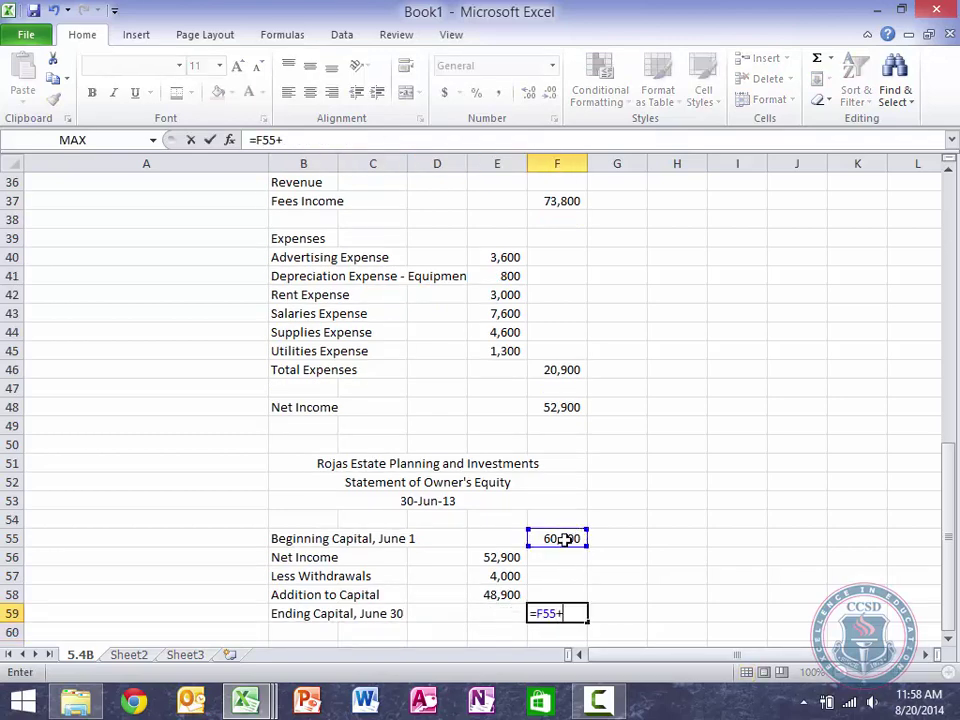
pyautogui.click(561, 594)
pyautogui.press('Return')
# Clear the addition-to-capital formula from E58 and enter it in F58 as =E56-E57
pyautogui.press('Up')
pyautogui.press('Left')
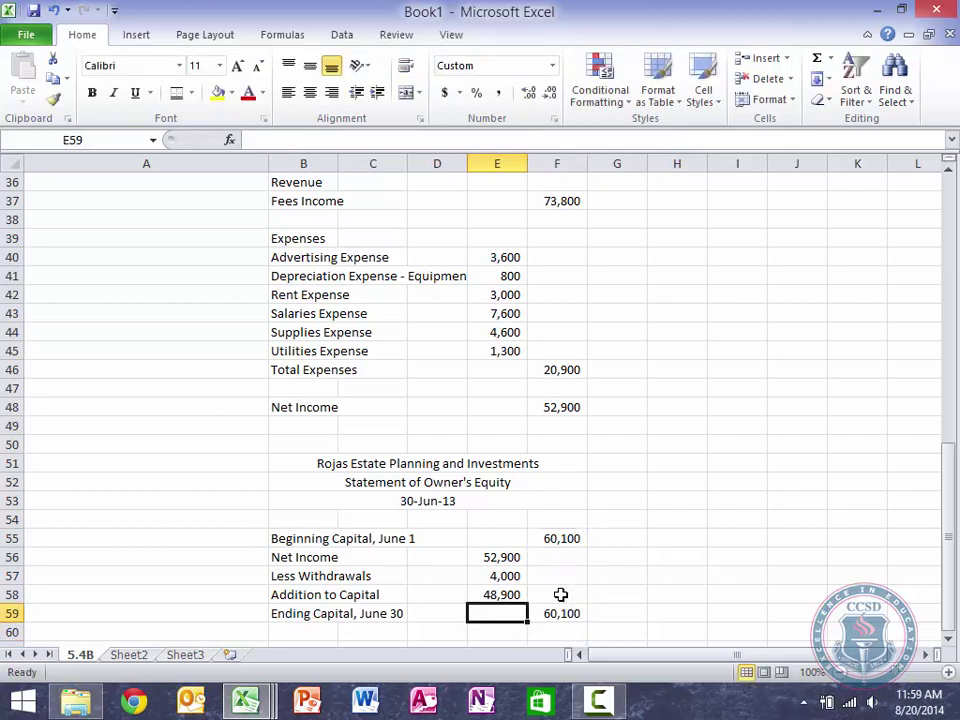
pyautogui.press('Up')
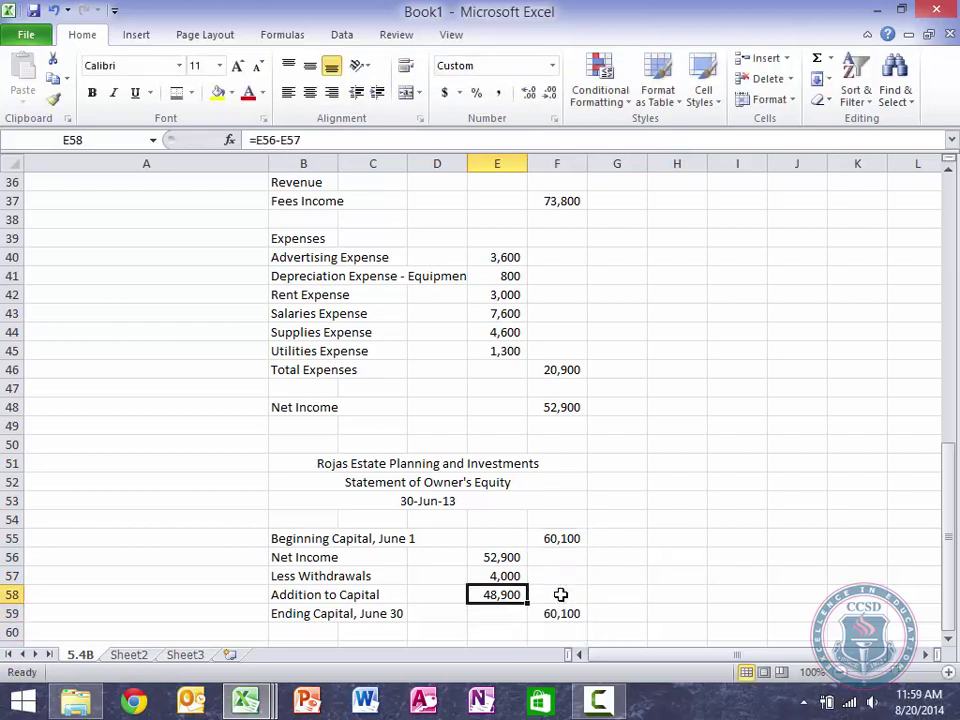
pyautogui.press('Delete')
pyautogui.click(561, 594)
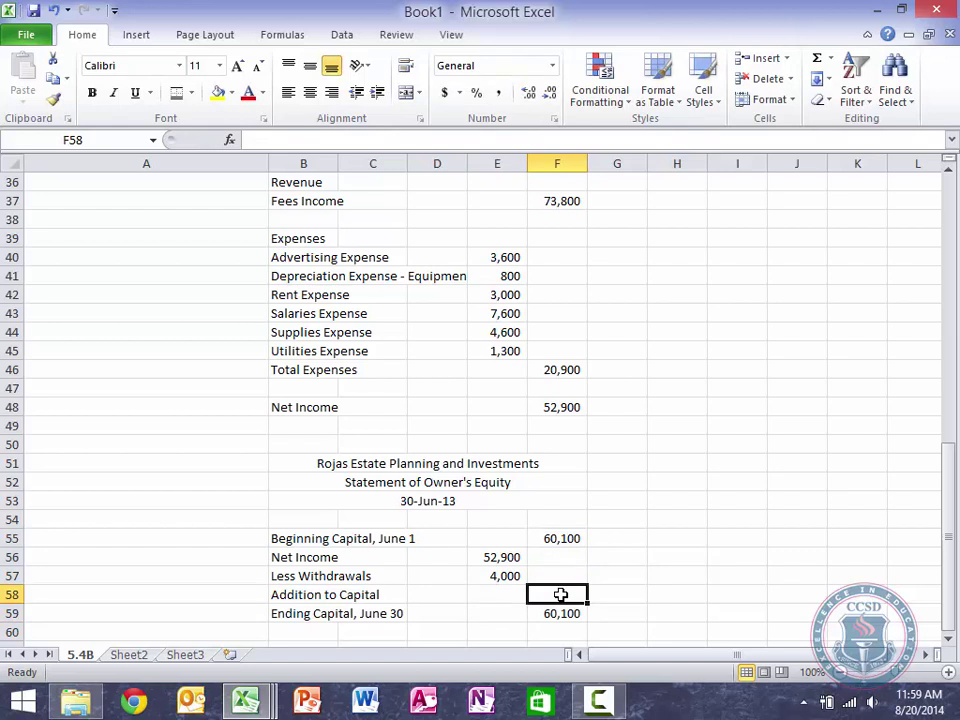
pyautogui.write('=')
pyautogui.click(495, 556)
pyautogui.write('-')
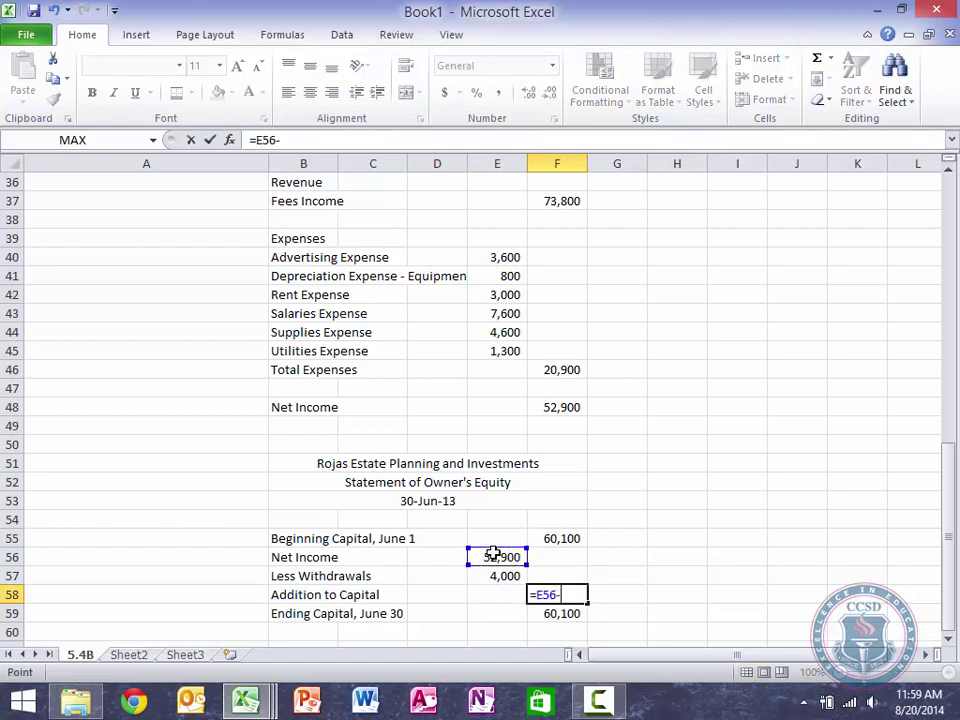
pyautogui.click(496, 575)
pyautogui.press('Return')
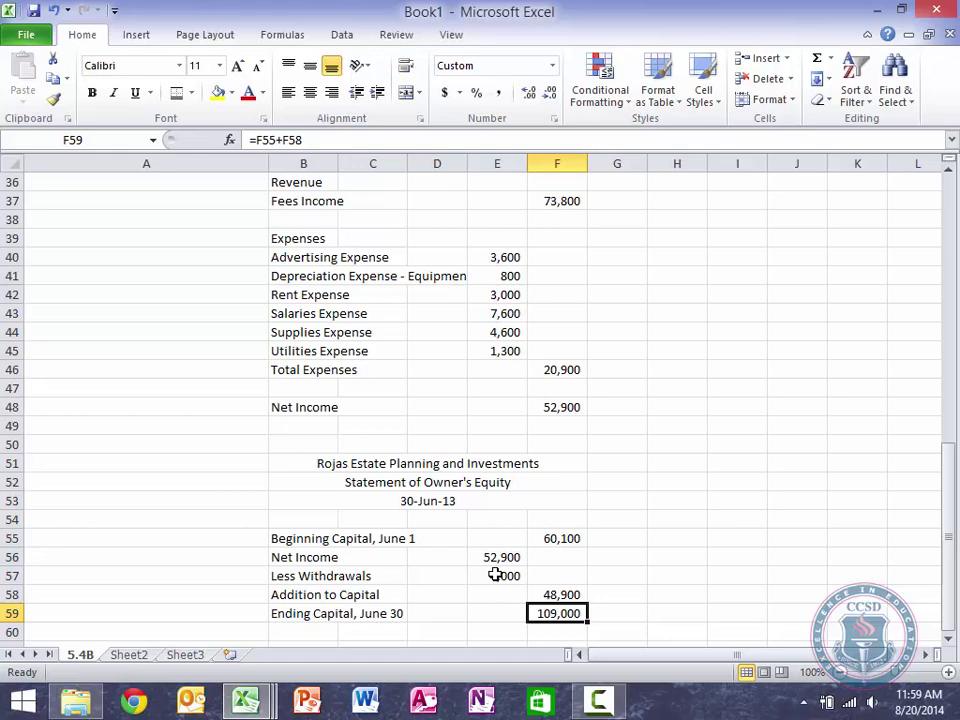
# Examine the Statement of Owner's Equity lines in rows 55 to 59 at 140% zoom
pyautogui.press('Down')
pyautogui.press('Down')
pyautogui.press('Down')
pyautogui.press('Down')
pyautogui.press('Down')
pyautogui.press('Down')
pyautogui.press('Down')
pyautogui.press('Down')
pyautogui.press('Down')
pyautogui.press('Down')
pyautogui.press('Down')
pyautogui.press('Down')
pyautogui.press('Down')
pyautogui.press('Down')
pyautogui.press('Down')
pyautogui.press('Down')
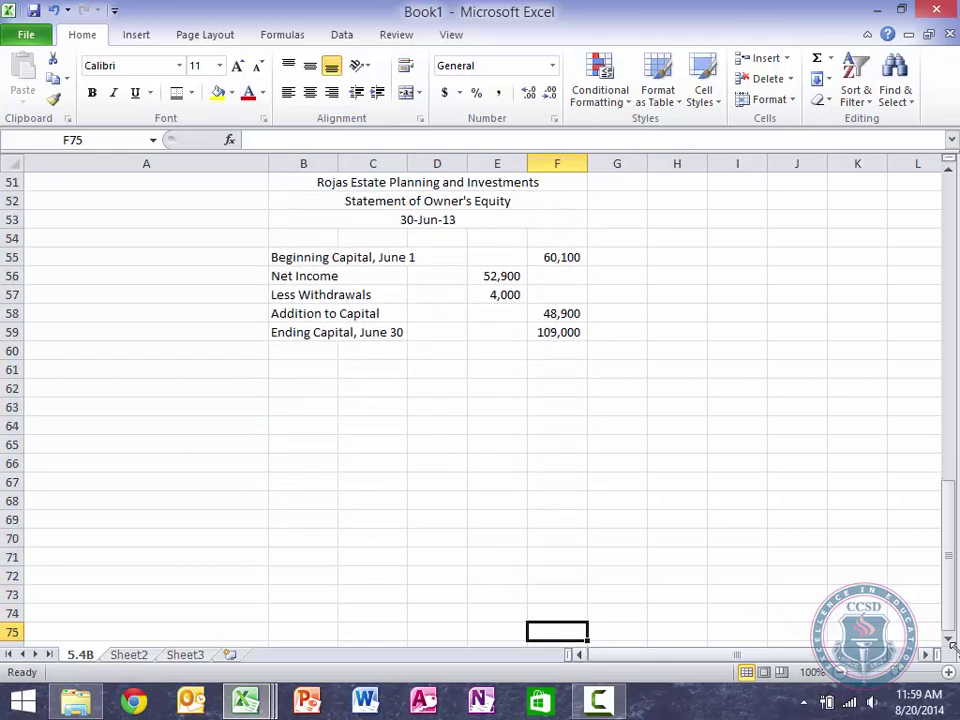
pyautogui.click(949, 673)
pyautogui.click(949, 673)
pyautogui.click(949, 673)
pyautogui.click(949, 673)
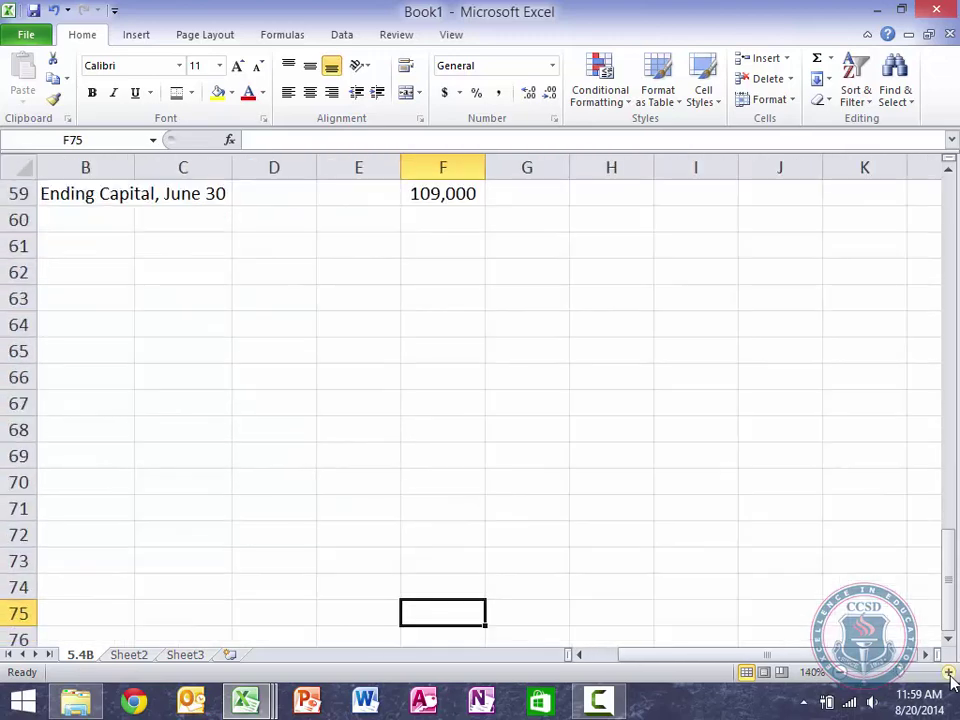
pyautogui.scroll(-1, 354, 445)
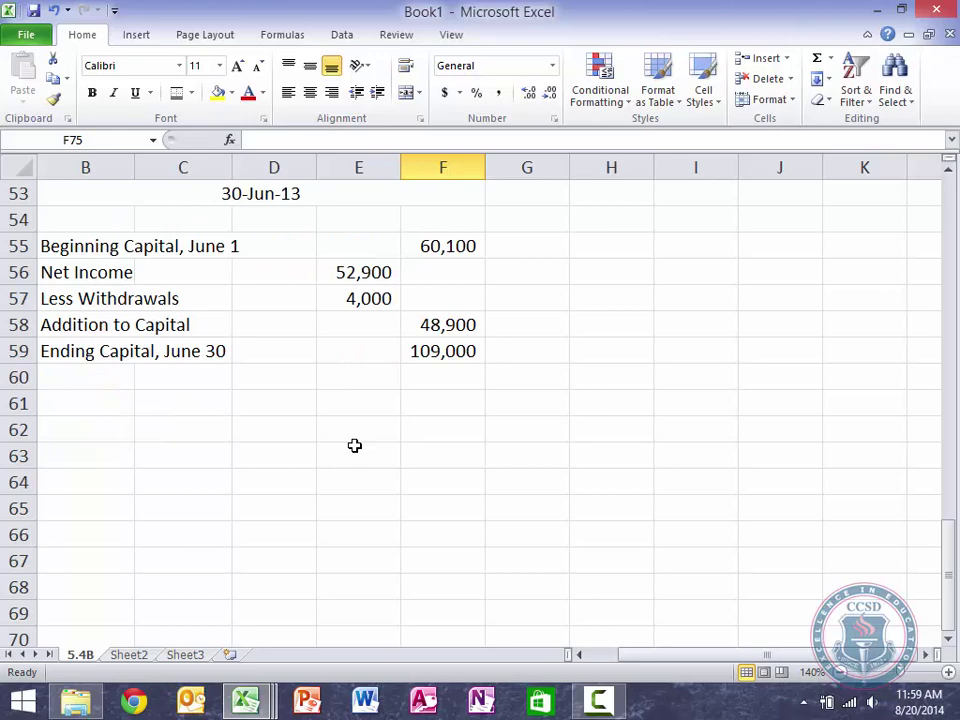
pyautogui.hscroll(-1, 354, 445)
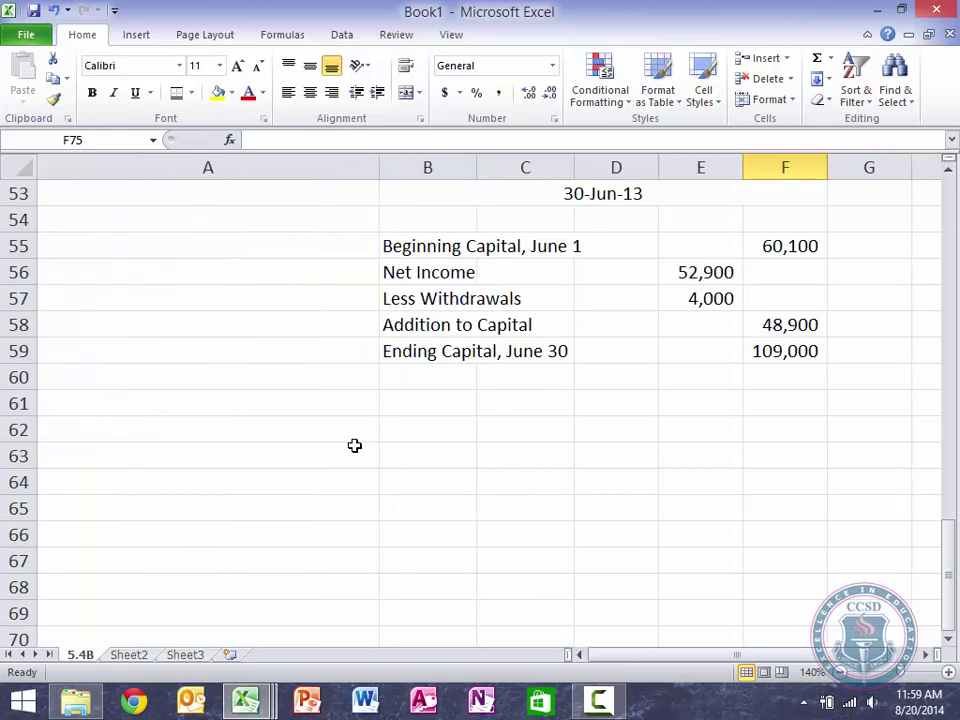
pyautogui.click(542, 420)
pyautogui.press('Right')
pyautogui.press('Right')
pyautogui.press('Right')
pyautogui.press('Right')
pyautogui.press('Right')
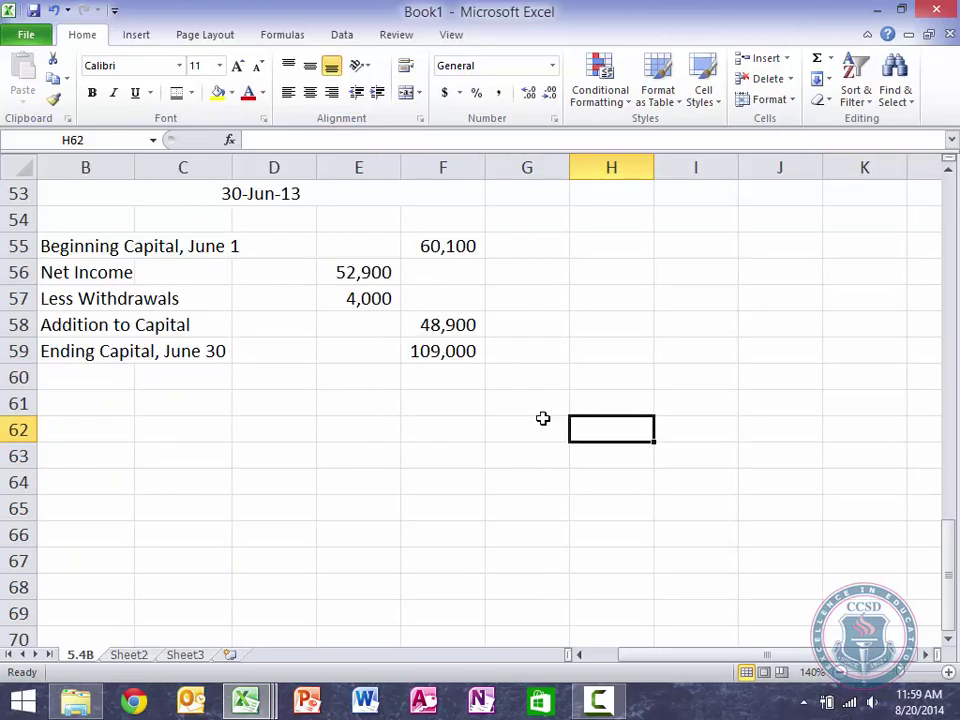
pyautogui.press('Left')
pyautogui.press('Left')
pyautogui.press('Left')
pyautogui.press('Left')
pyautogui.press('Left')
pyautogui.press('Left')
pyautogui.press('Left')
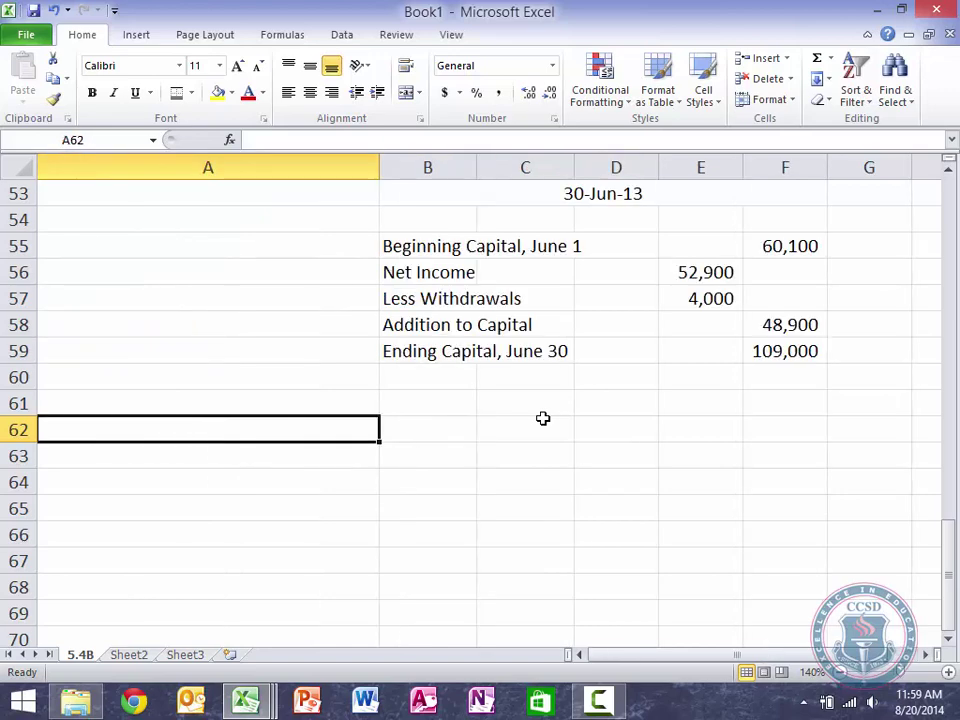
pyautogui.press('Up')
pyautogui.press('Up')
pyautogui.press('Up')
pyautogui.press('Up')
pyautogui.press('Up')
pyautogui.press('Up')
pyautogui.press('Up')
pyautogui.press('Up')
pyautogui.press('Up')
pyautogui.press('Up')
pyautogui.press('Up')
pyautogui.press('Up')
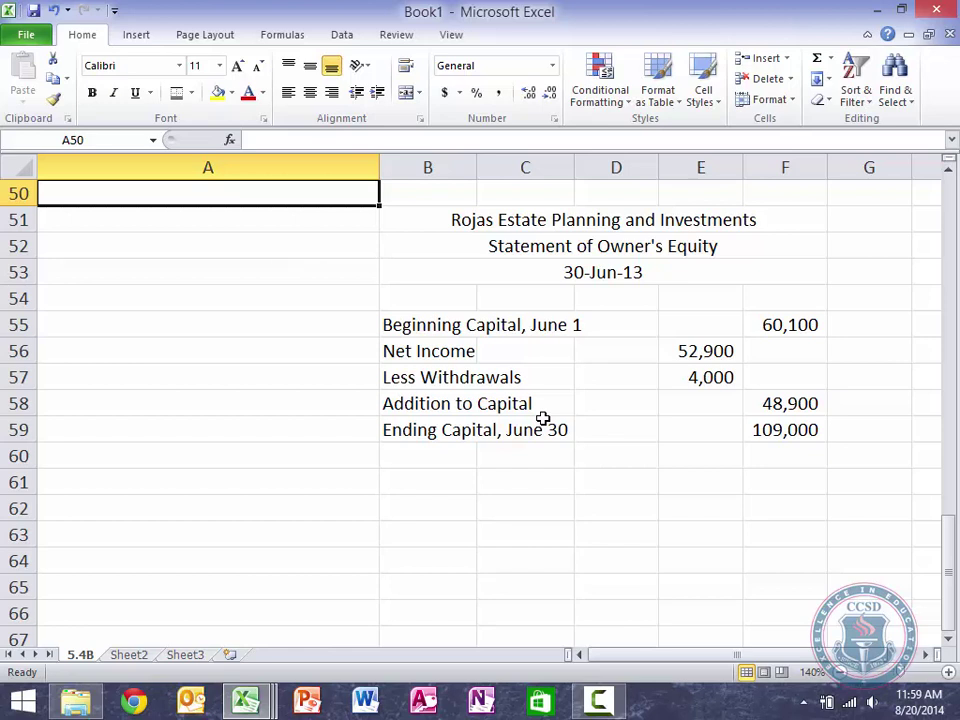
pyautogui.press('Down')
pyautogui.press('Down')
pyautogui.press('Down')
pyautogui.press('Down')
pyautogui.press('Down')
pyautogui.press('Down')
pyautogui.press('Down')
pyautogui.press('Down')
pyautogui.press('Down')
pyautogui.press('Down')
pyautogui.press('Down')
pyautogui.press('Down')
pyautogui.press('Right')
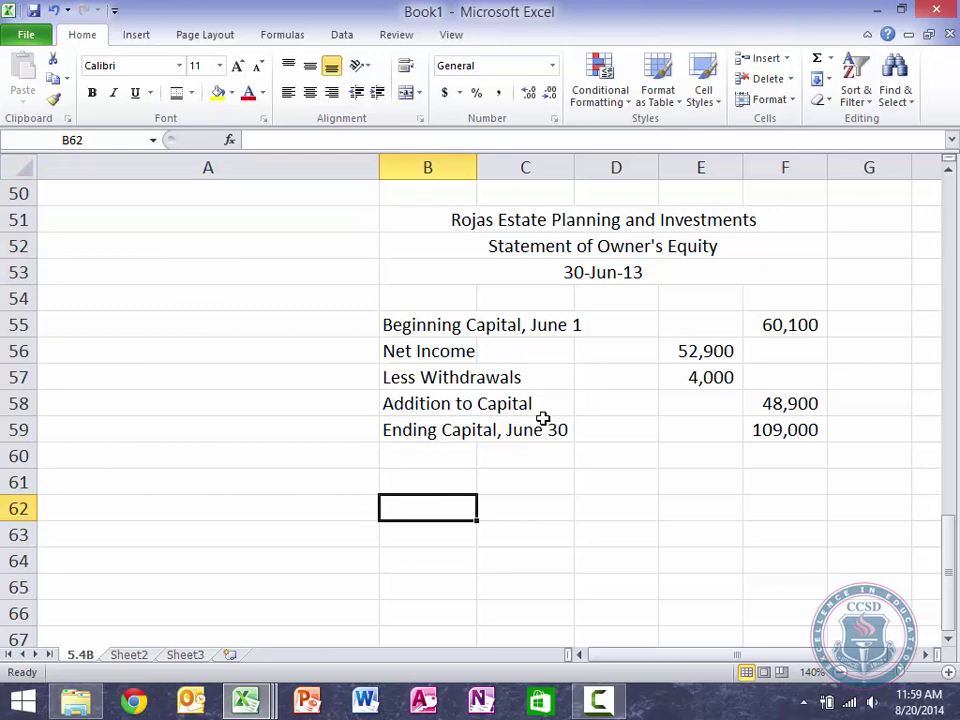
# Copy the three-line Statement of Owner's Equity heading from B51:F53 to the rows starting at B62
pyautogui.press('Up')
pyautogui.press('Up')
pyautogui.press('Up')
pyautogui.press('Up')
pyautogui.press('Up')
pyautogui.press('Up')
pyautogui.press('Up')
pyautogui.press('Up')
pyautogui.press('Up')
pyautogui.press('Up')
pyautogui.press('Up')
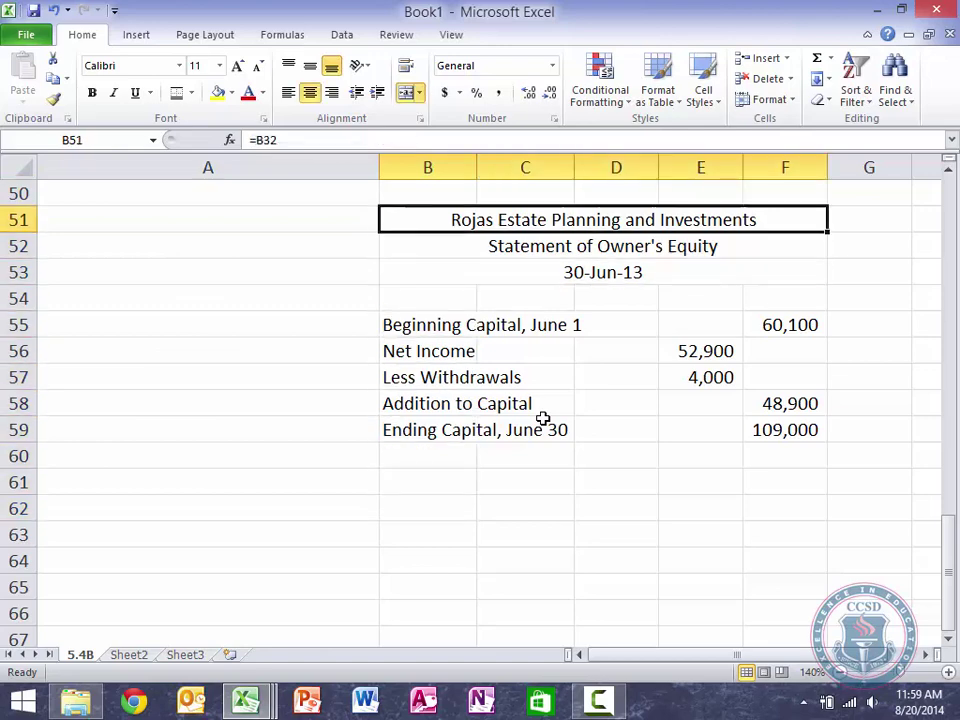
pyautogui.hotkey('shift', 'Down')
pyautogui.hotkey('shift', 'Down')
pyautogui.hotkey('ctrl', 'c')
pyautogui.press('Down')
pyautogui.press('Down')
pyautogui.press('Down')
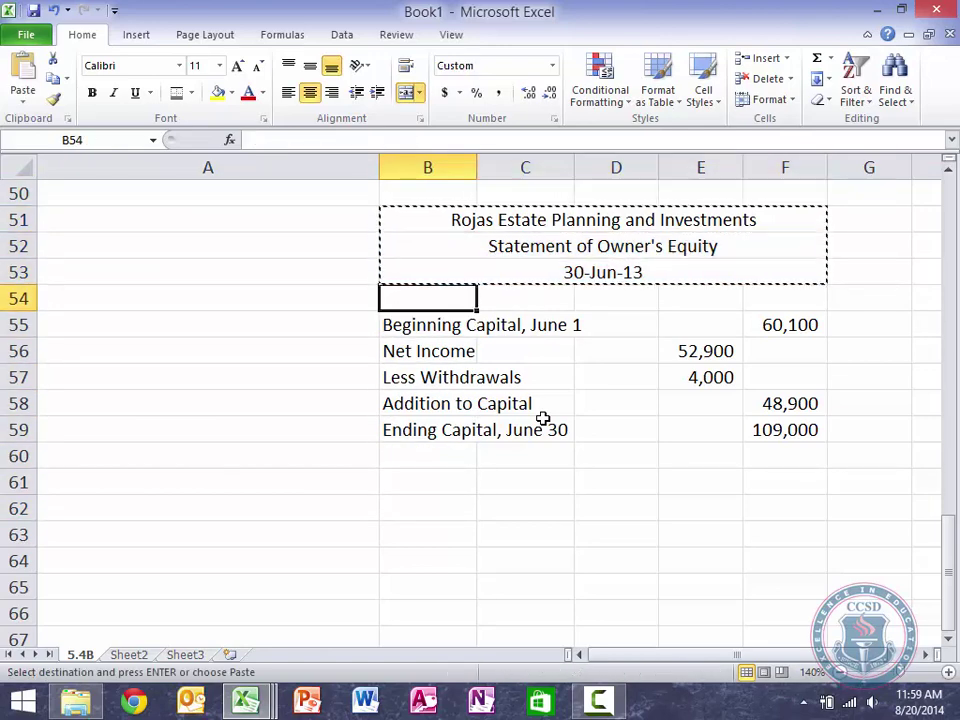
pyautogui.press('Down')
pyautogui.press('Down')
pyautogui.press('Down')
pyautogui.press('Down')
pyautogui.press('Down')
pyautogui.press('Down')
pyautogui.press('Down')
pyautogui.press('Down')
pyautogui.hotkey('ctrl', 'v')
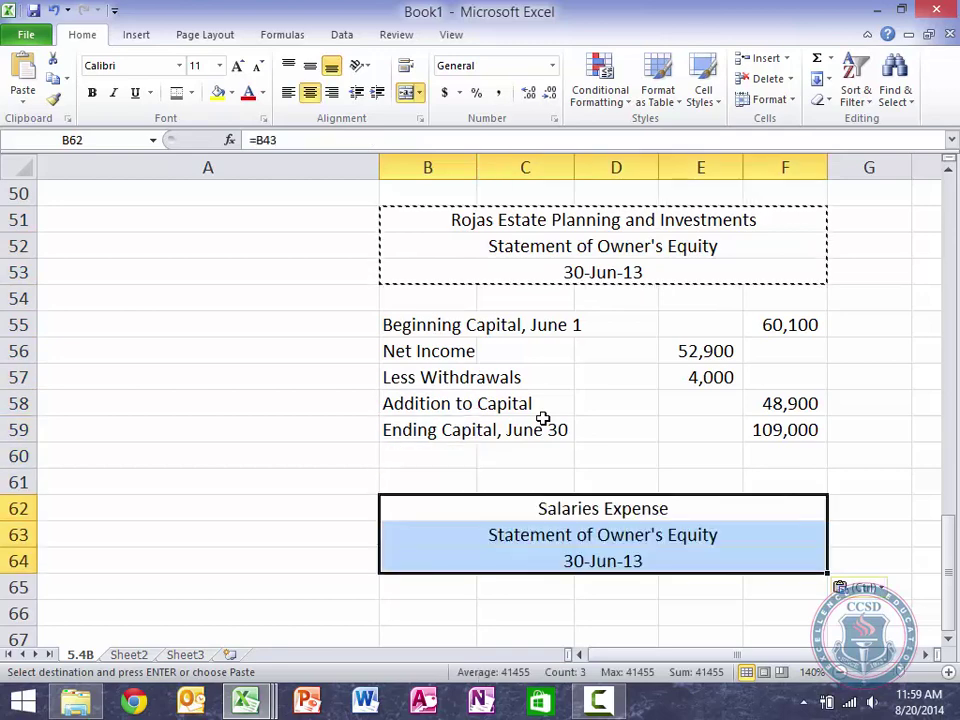
# Link the company name in B62 to the heading above with the formula =B51
pyautogui.press('Right')
pyautogui.press('Left')
pyautogui.press('Escape')
pyautogui.write('=')
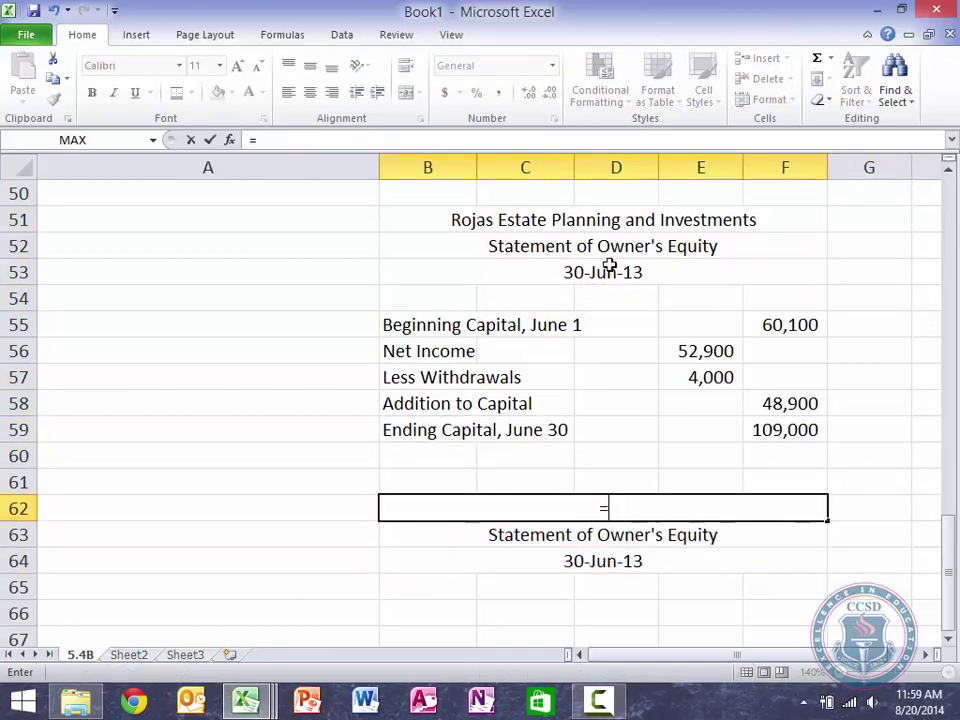
pyautogui.click(606, 222)
pyautogui.press('Return')
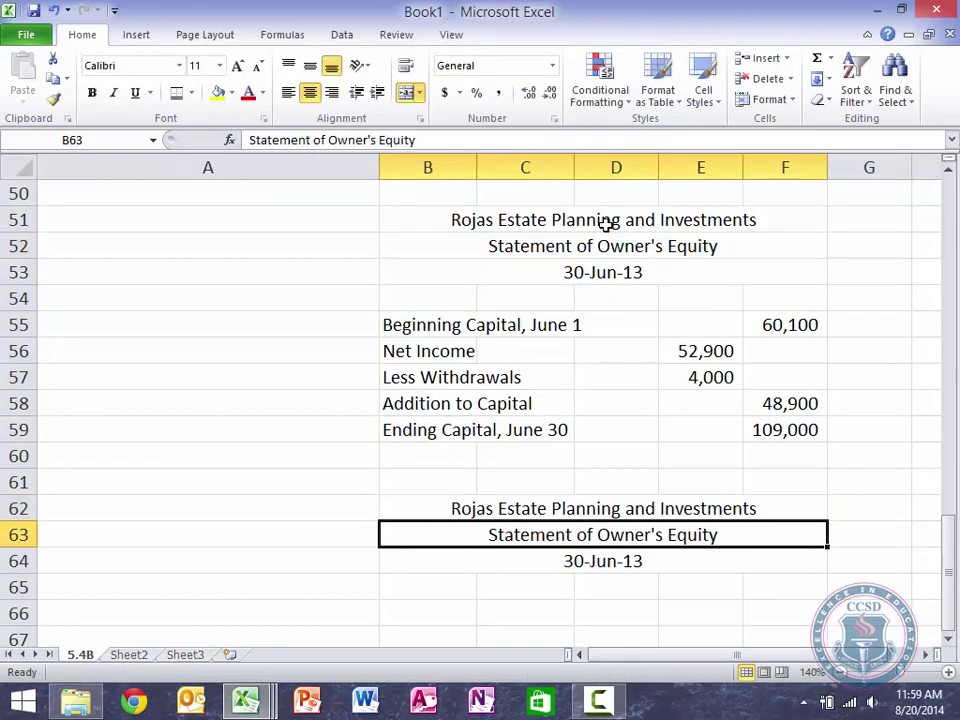
# Replace the statement title in B63 with "Balance Sheet"
pyautogui.write('=lan')
pyautogui.press('BackSpace')
pyautogui.press('BackSpace')
pyautogui.write('ala')
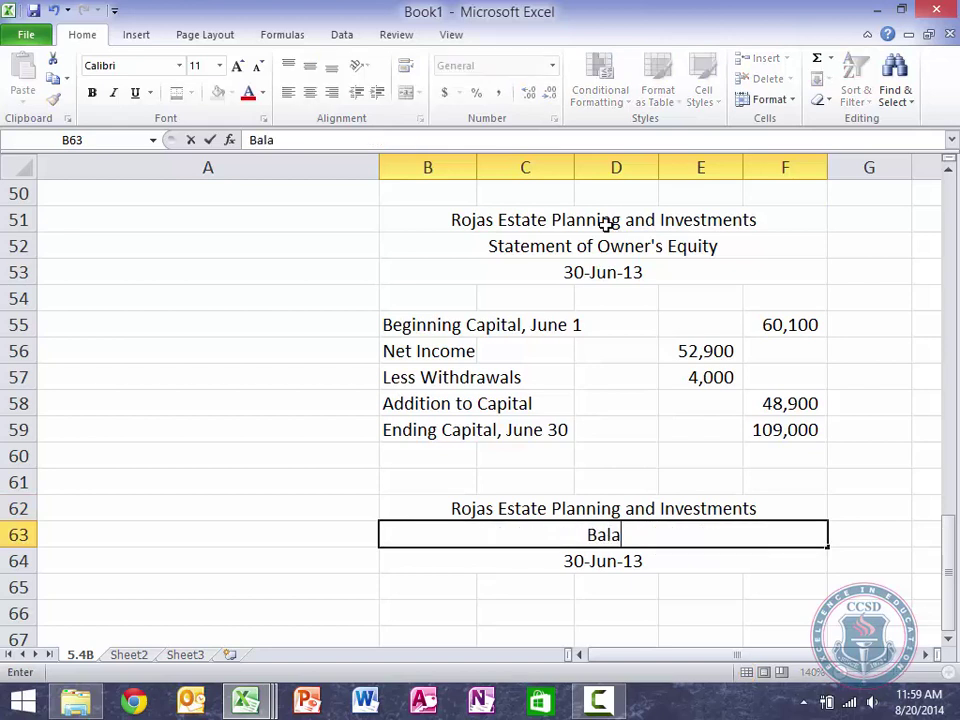
pyautogui.write('nce Sheet')
pyautogui.press('Return')
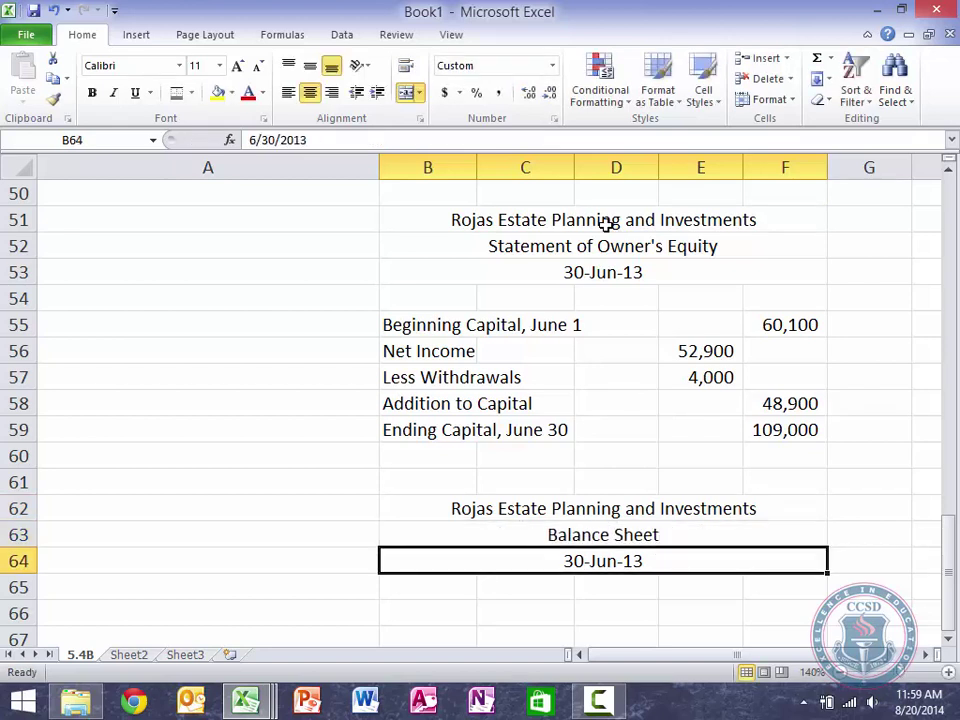
# Enter the date line "As of June 30, 2013" in B64 and the section label "Assets" in B66
pyautogui.write('As ')
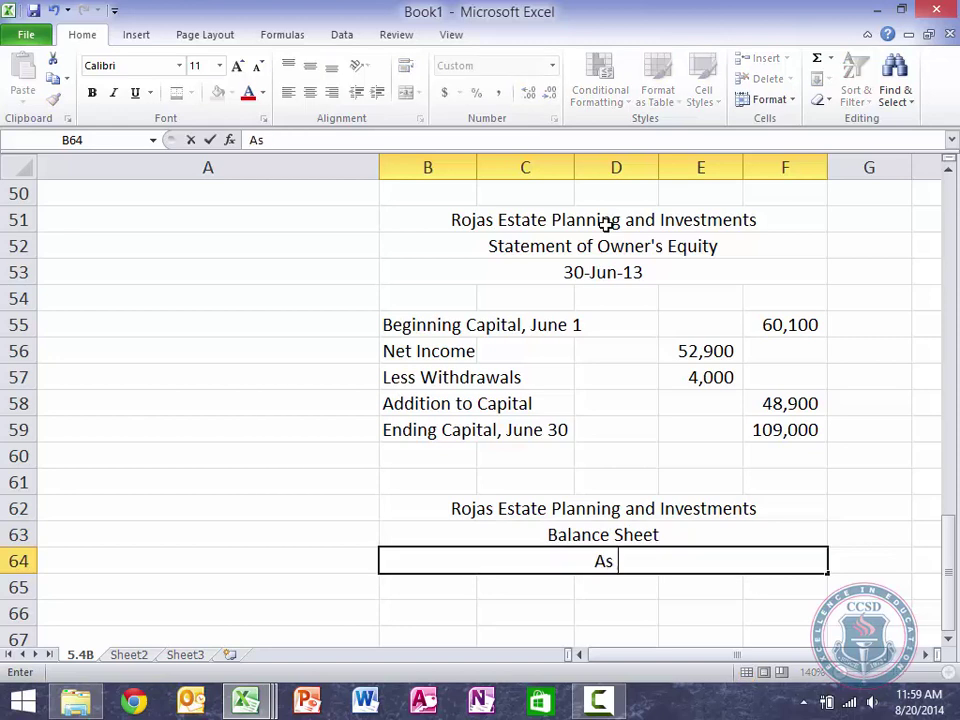
pyautogui.write('of June 30, 2013')
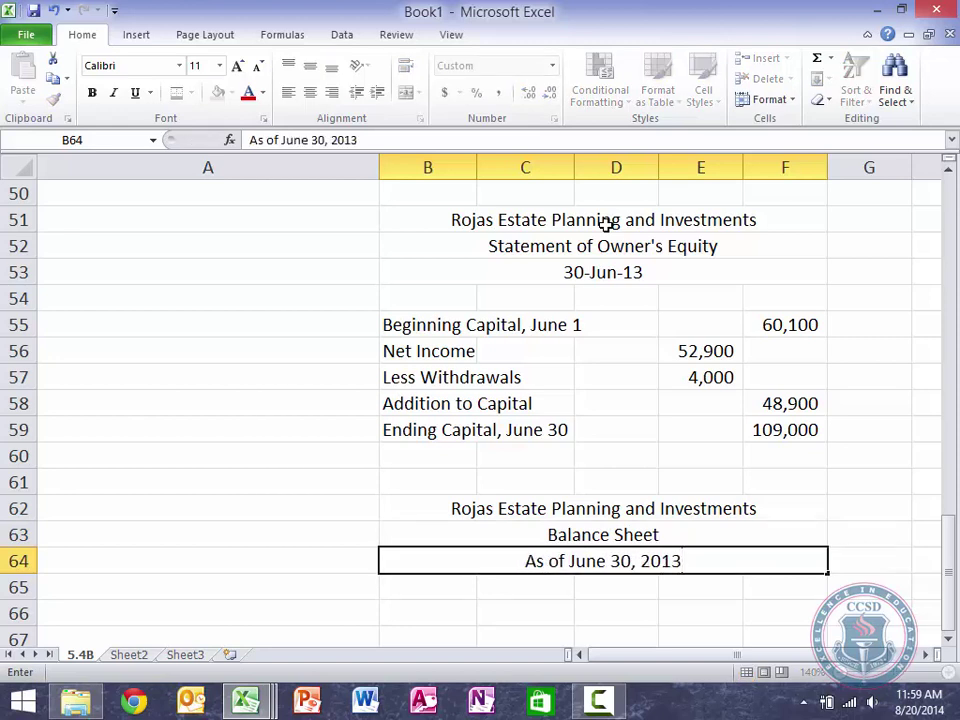
pyautogui.press('Return')
pyautogui.press('Return')
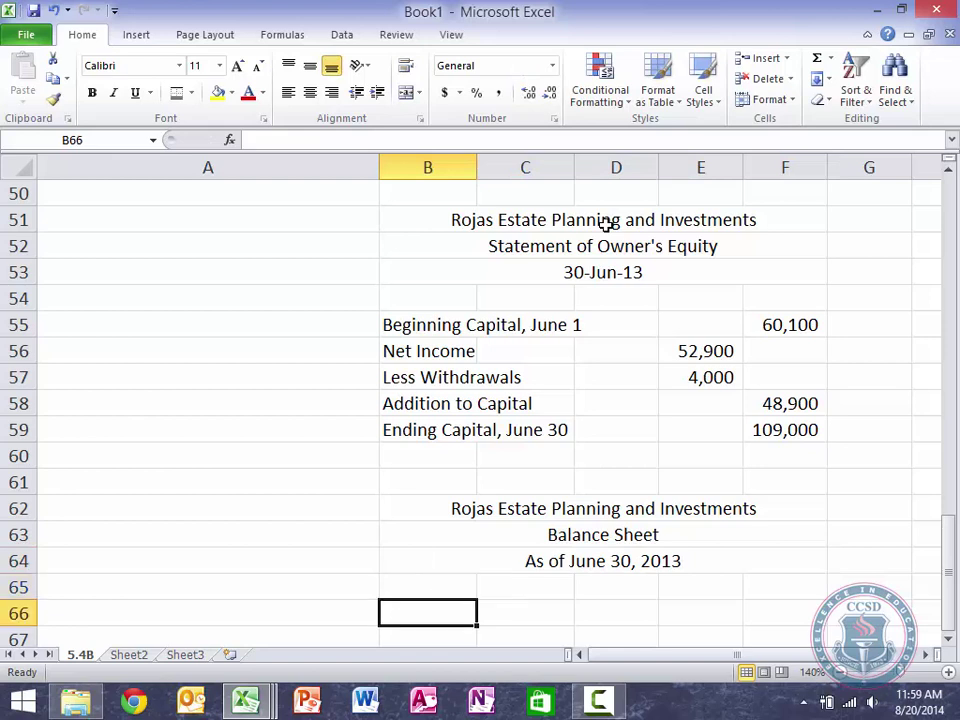
pyautogui.write('Assets')
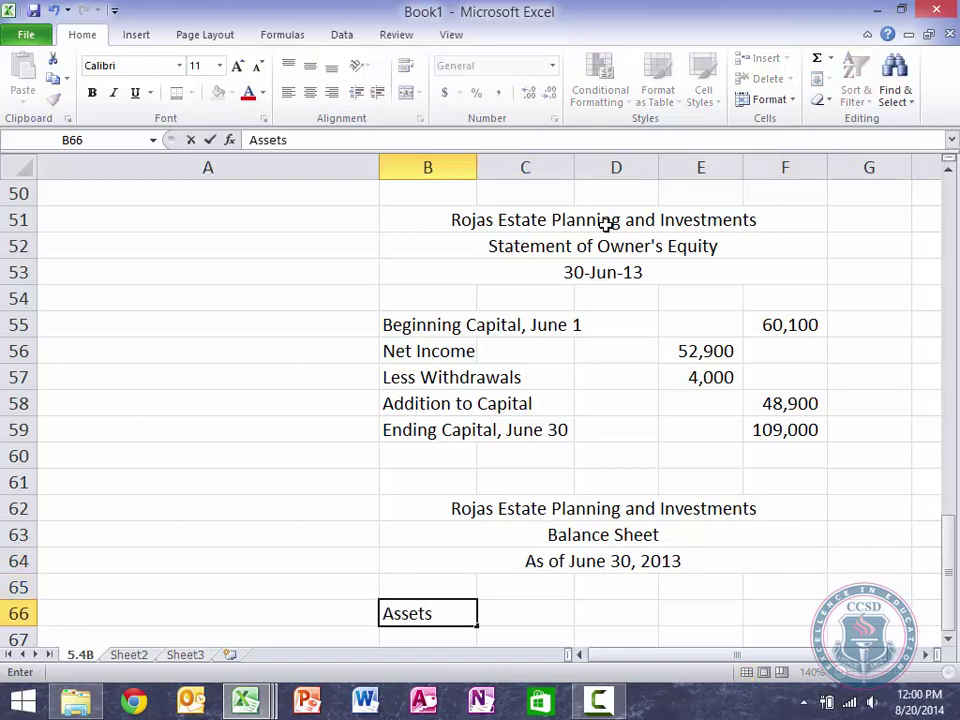
pyautogui.press('Return')
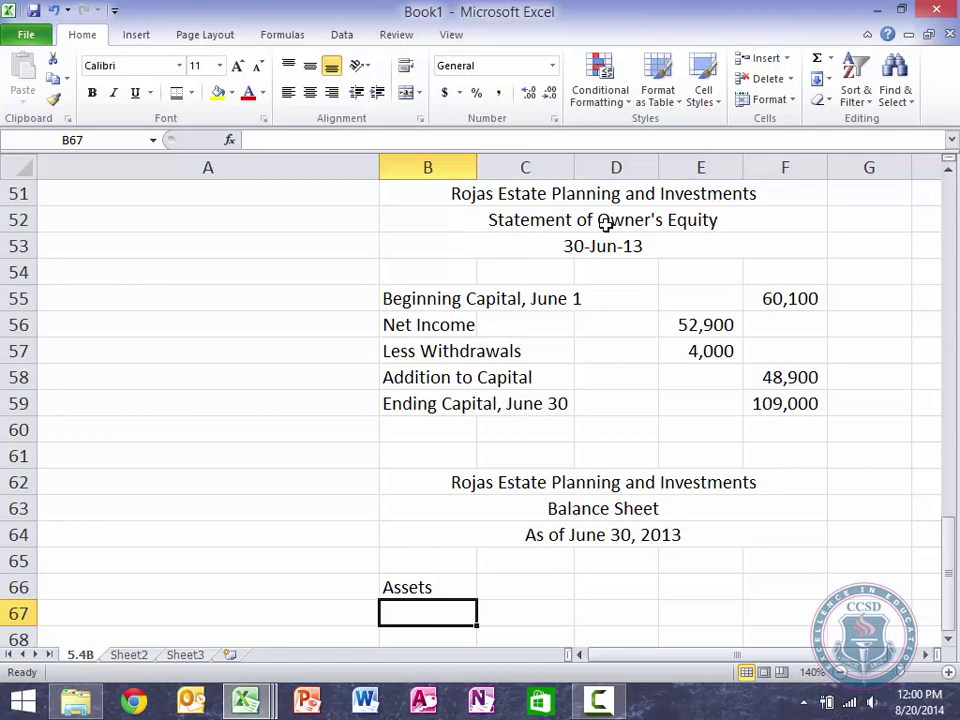
# Link B67 to the Cash account name in the worksheet with the formula =A8
pyautogui.write('=')
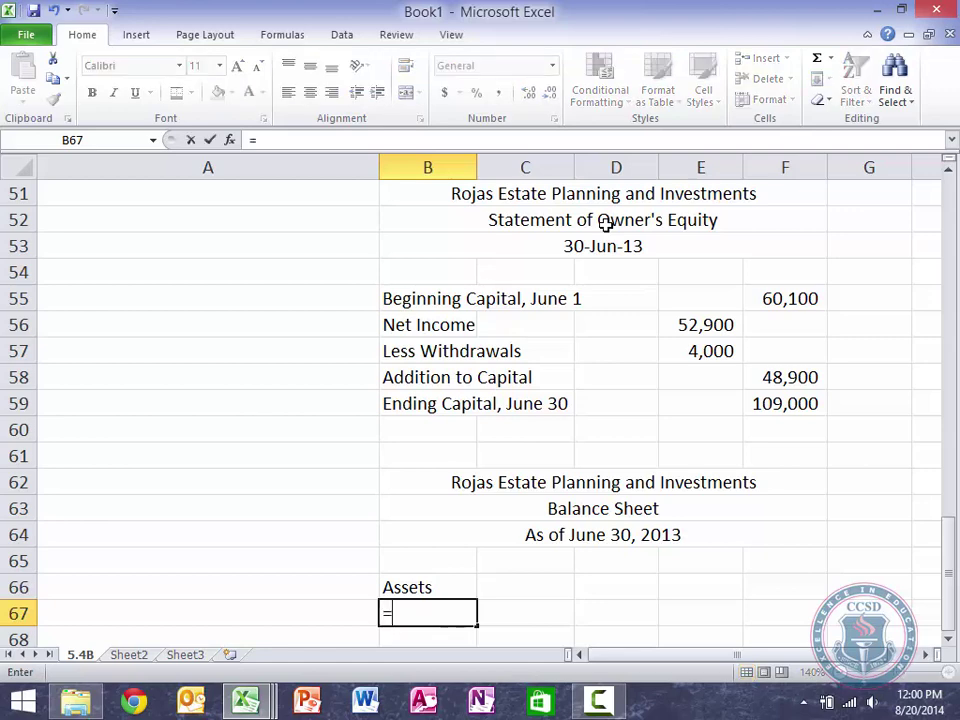
pyautogui.scroll(17, 606, 220)
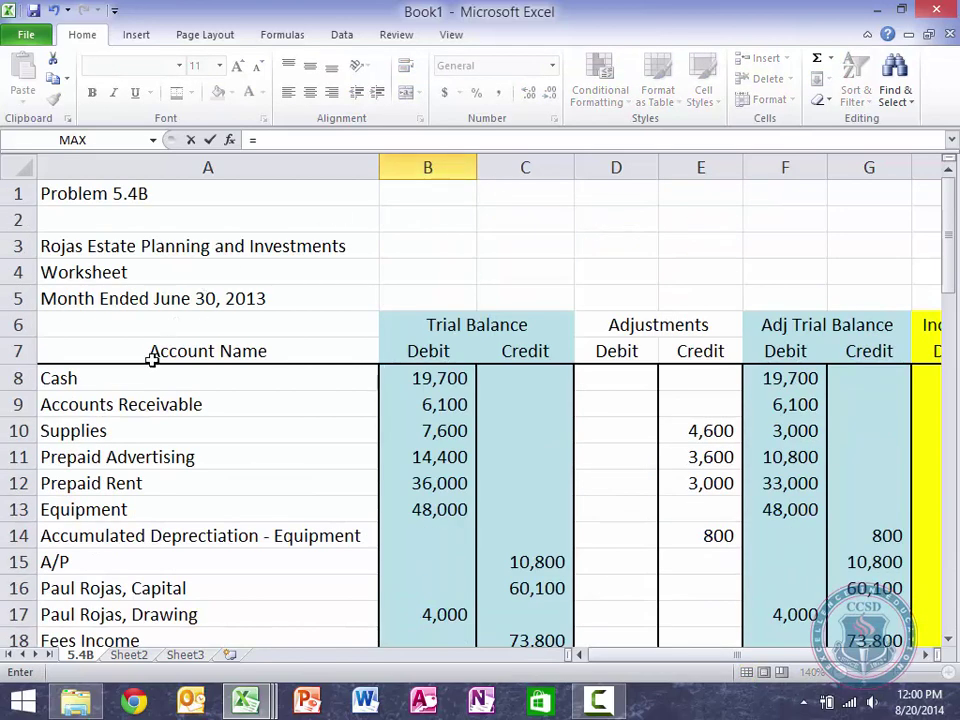
pyautogui.click(105, 386)
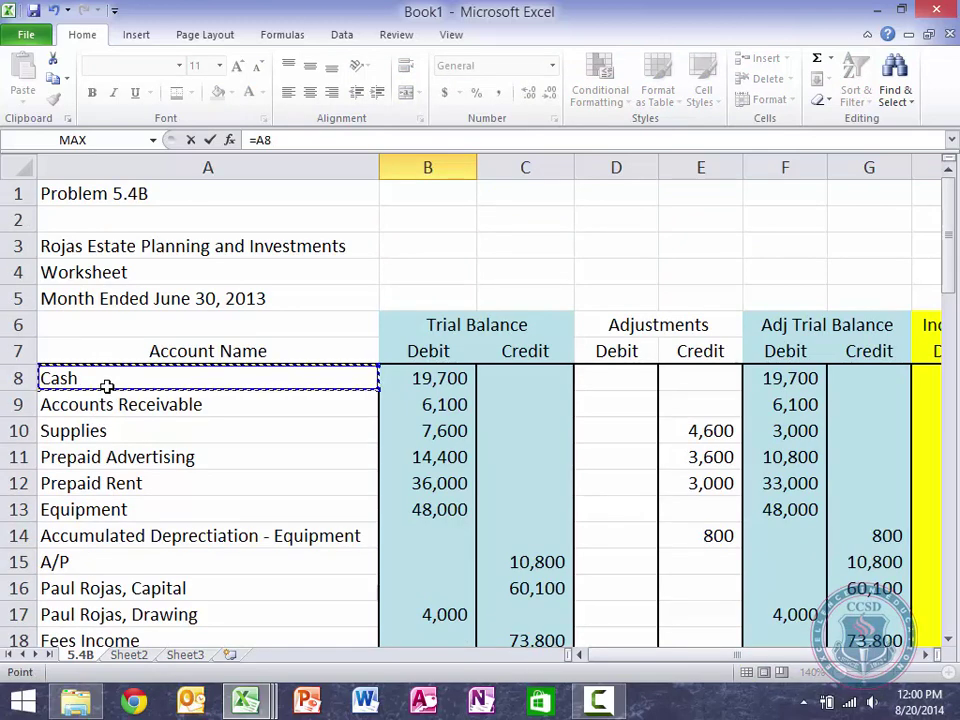
pyautogui.press('Return')
# Fill the account-name formula from B67 down to B73 to list the assets through Accumulated Depreciation - Equipment
pyautogui.scroll(-1, 481, 574)
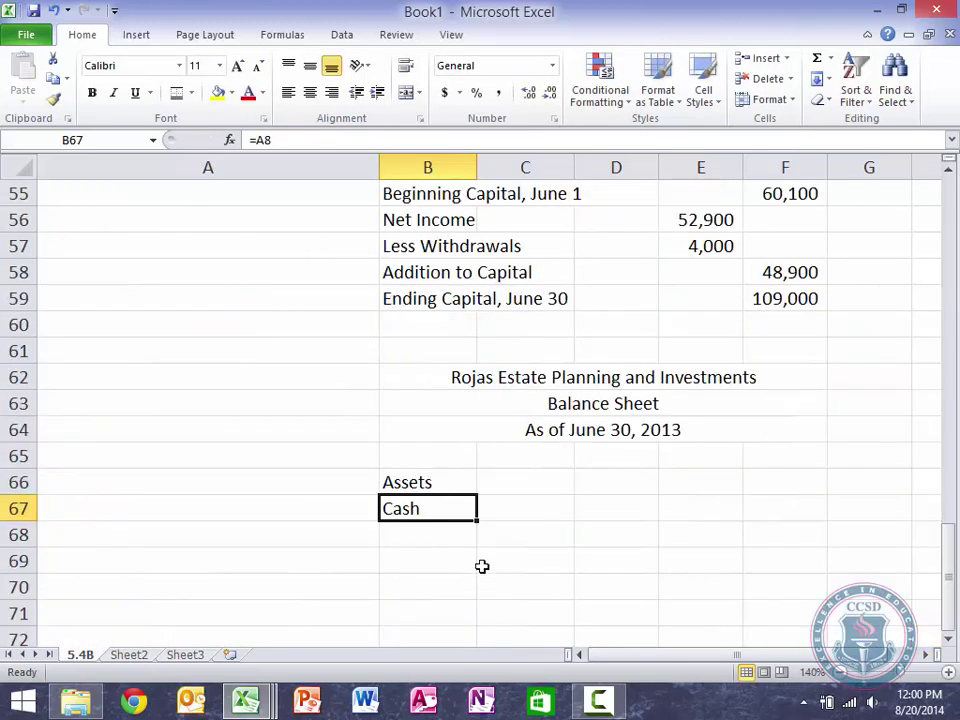
pyautogui.moveTo(477, 520); pyautogui.dragTo(478, 315)
pyautogui.scroll(2, 479, 330)
pyautogui.scroll(1, 479, 331)
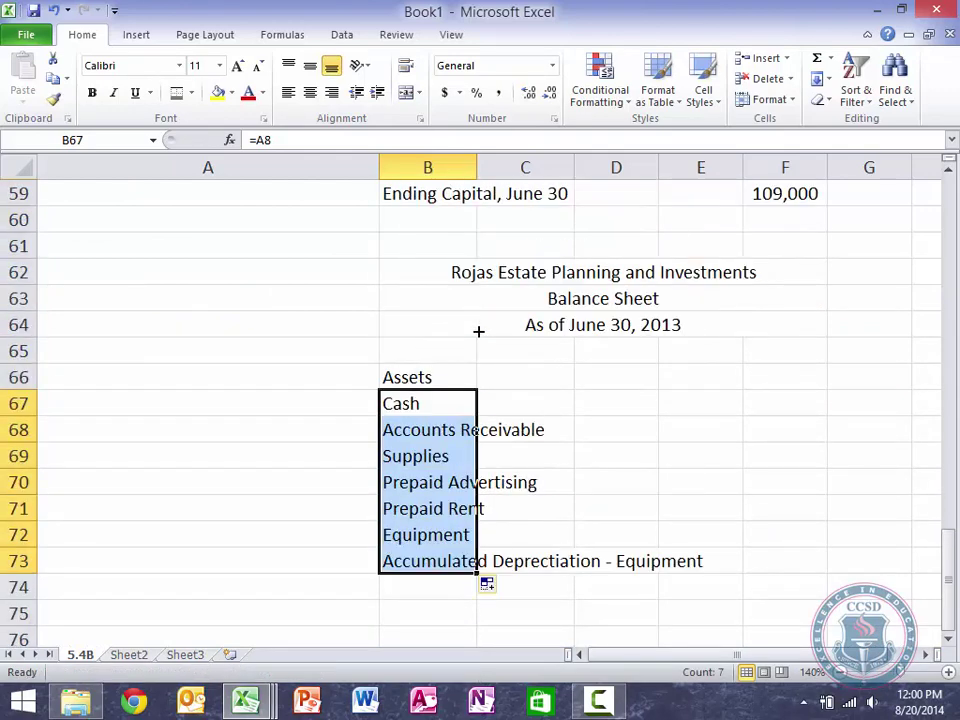
pyautogui.moveTo(478, 574)
pyautogui.mouseDown()
pyautogui.moveTo(467, 648)
pyautogui.moveTo(479, 490)
pyautogui.mouseUp()
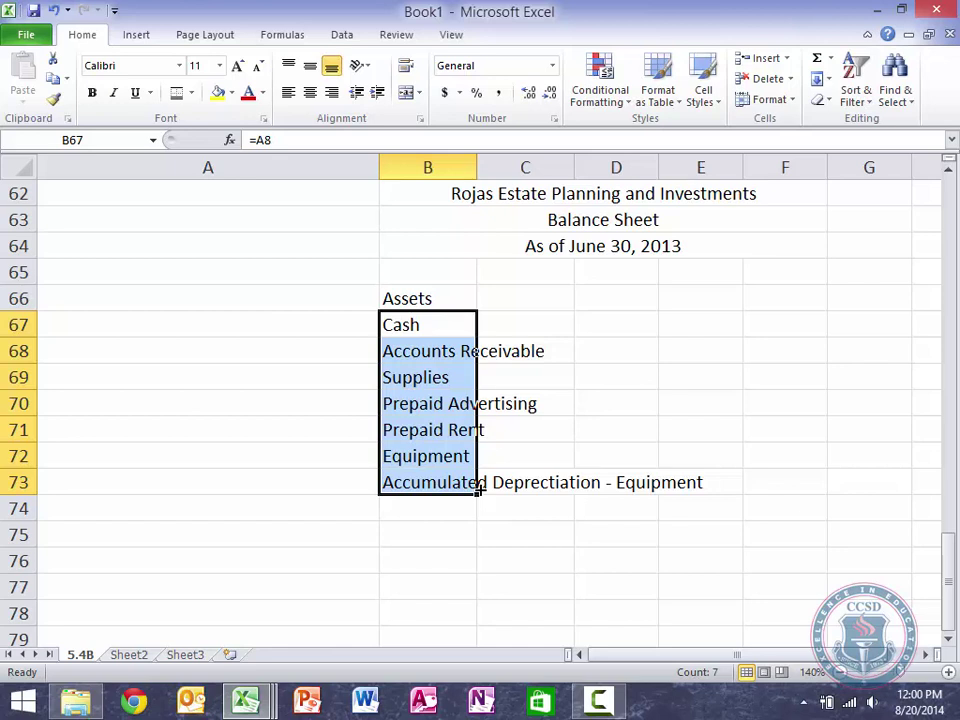
pyautogui.press('Right')
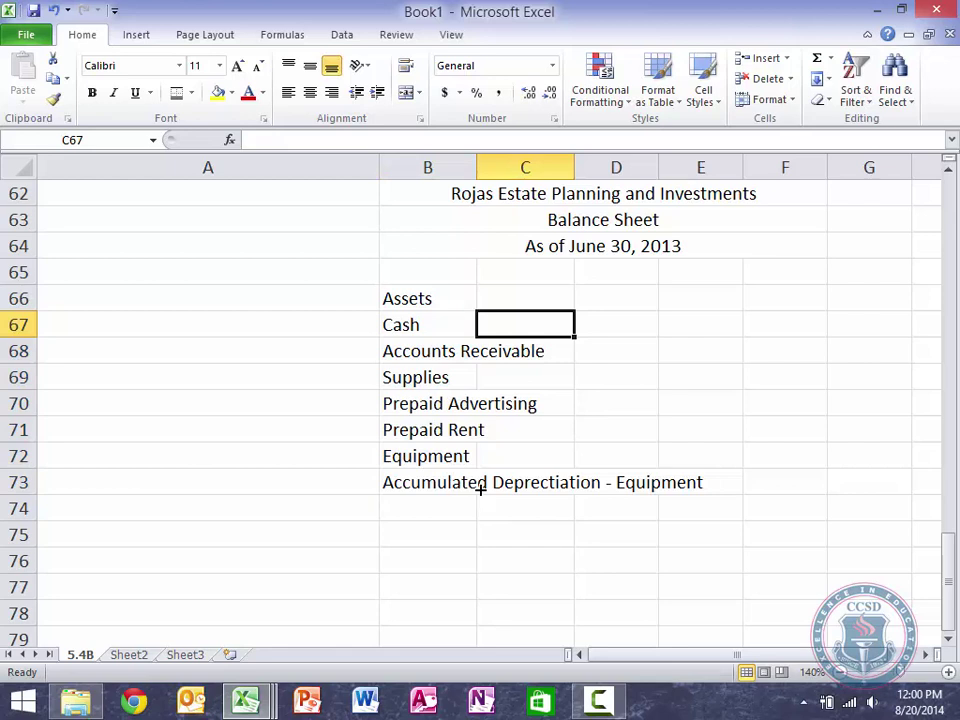
pyautogui.press('Right')
pyautogui.press('Right')
pyautogui.press('Right')
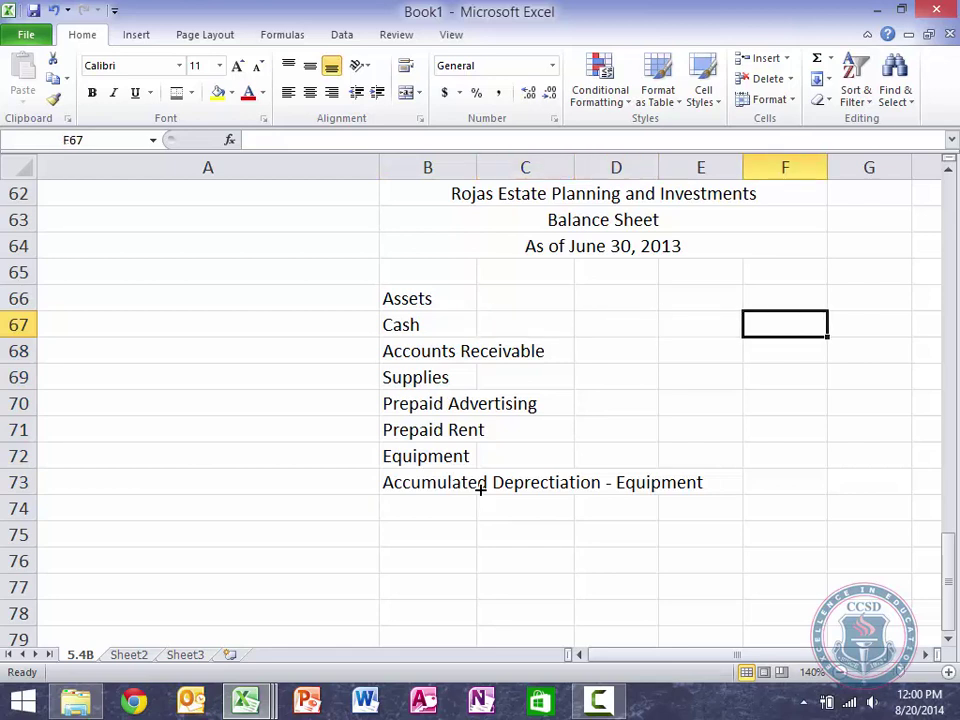
pyautogui.press('Right')
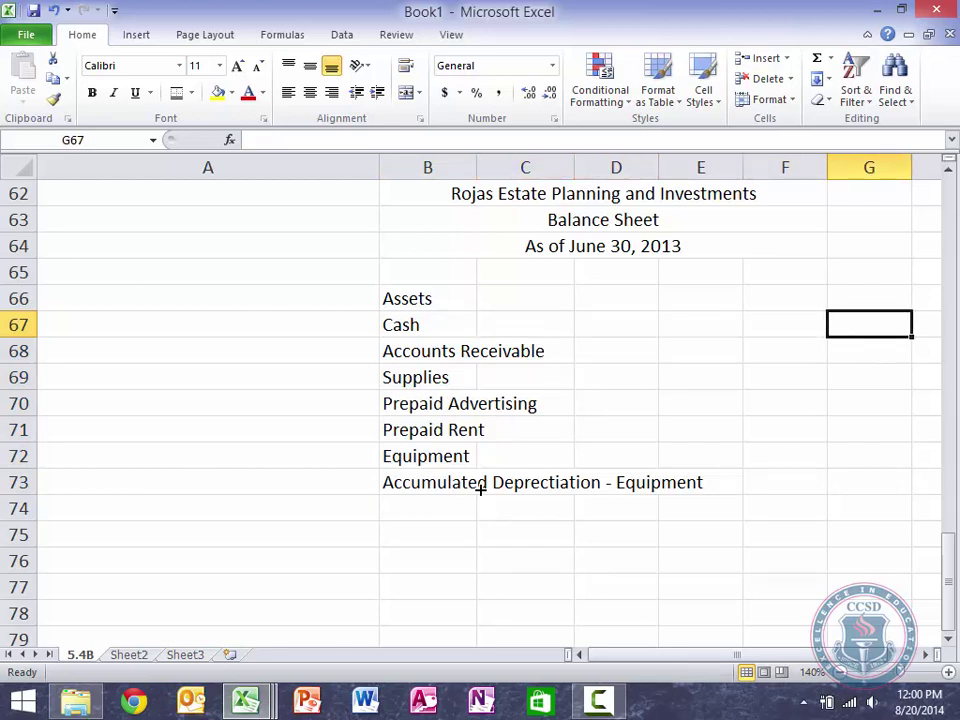
pyautogui.press('Left')
pyautogui.press('Down')
pyautogui.press('Down')
pyautogui.press('Down')
pyautogui.press('Down')
pyautogui.press('Down')
pyautogui.press('Down')
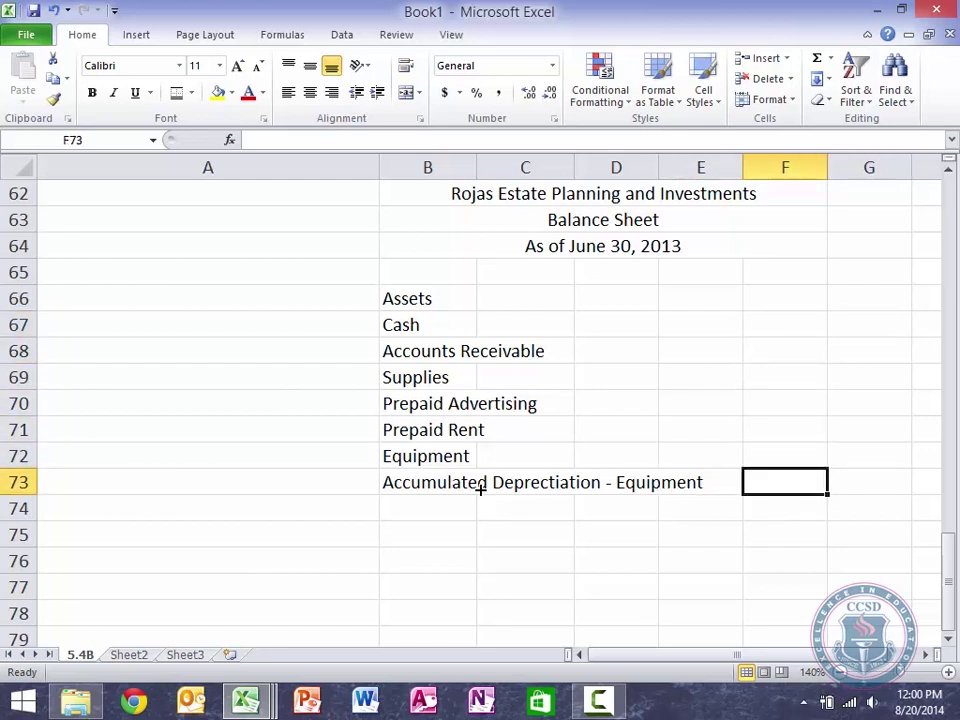
pyautogui.press('Up')
pyautogui.press('Up')
pyautogui.press('Up')
pyautogui.press('Up')
pyautogui.press('Up')
pyautogui.press('Up')
pyautogui.press('Up')
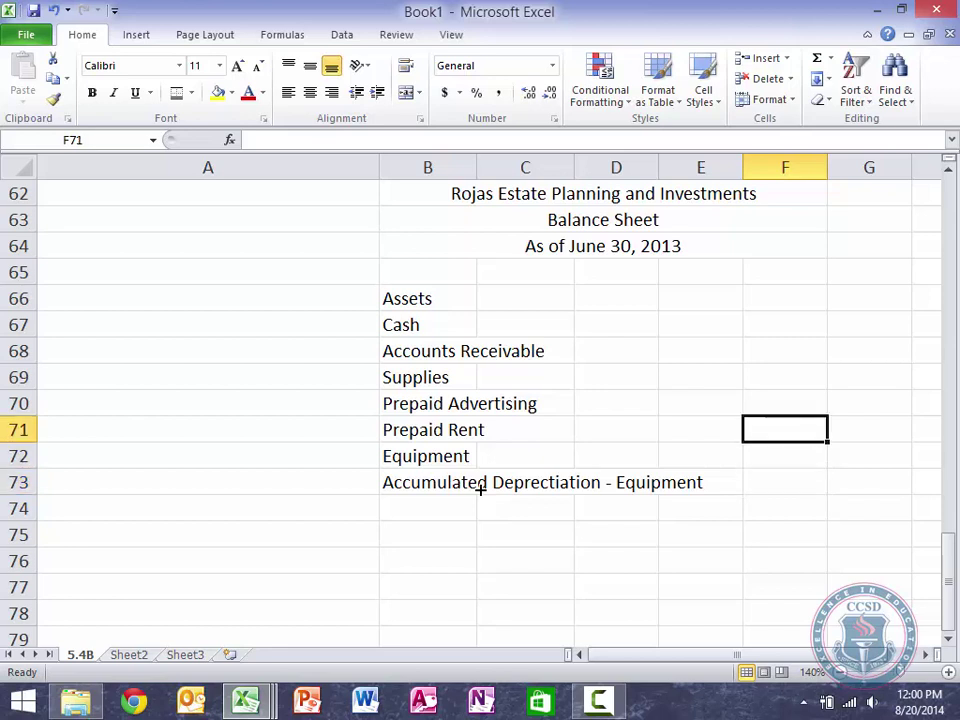
# Link the Cash amount in G67 to the worksheet's Balance Sheet debit column with the formula =J8
pyautogui.press('Right')
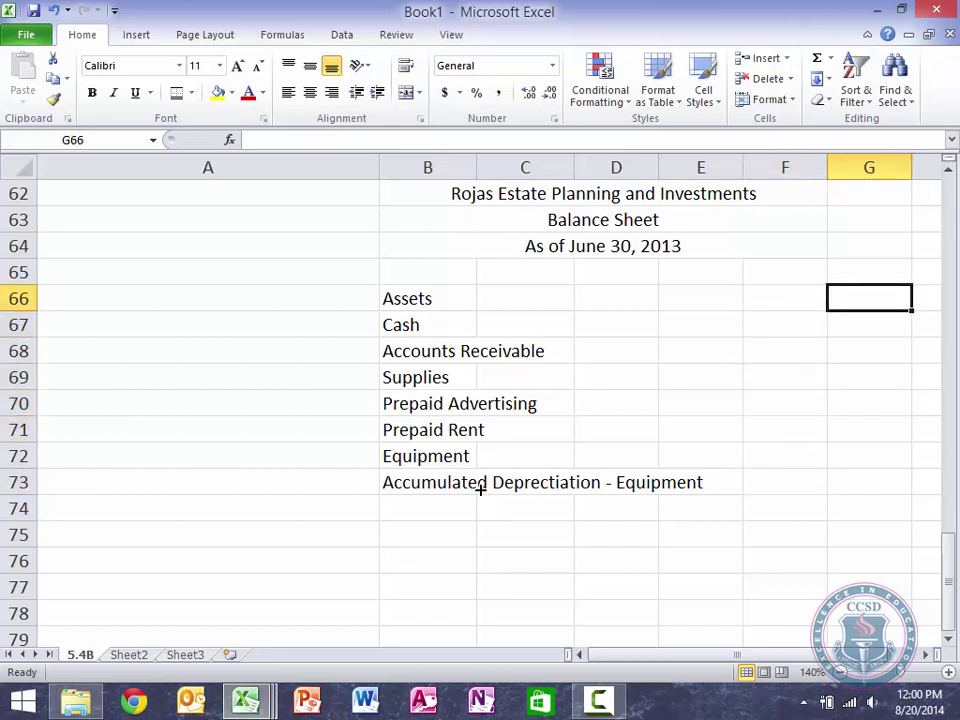
pyautogui.press('Right')
pyautogui.press('Left')
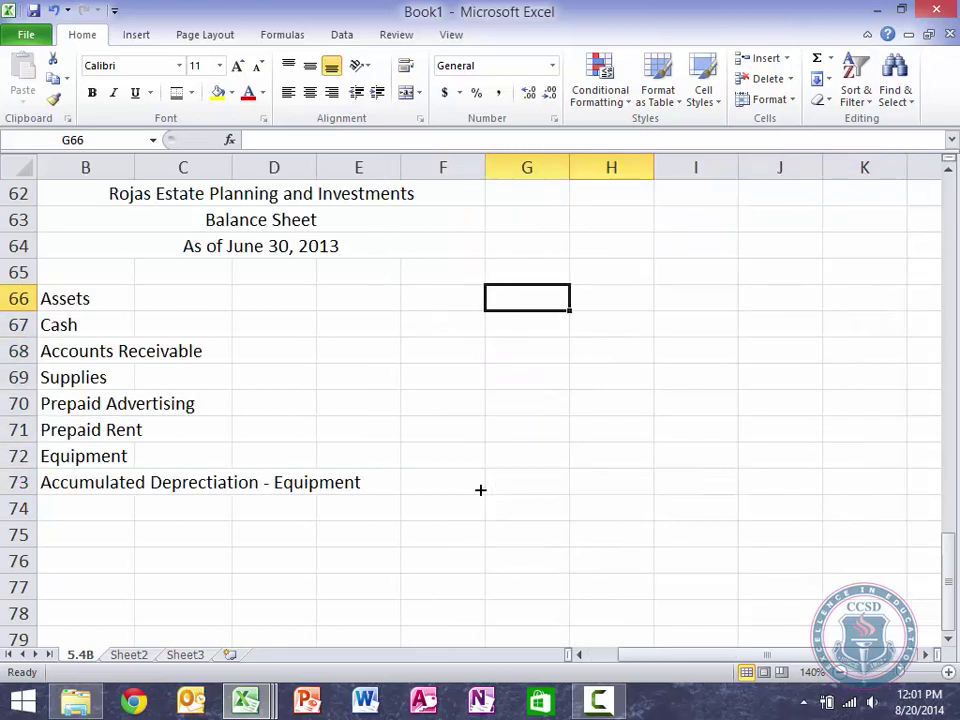
pyautogui.press('Right')
pyautogui.press('Down')
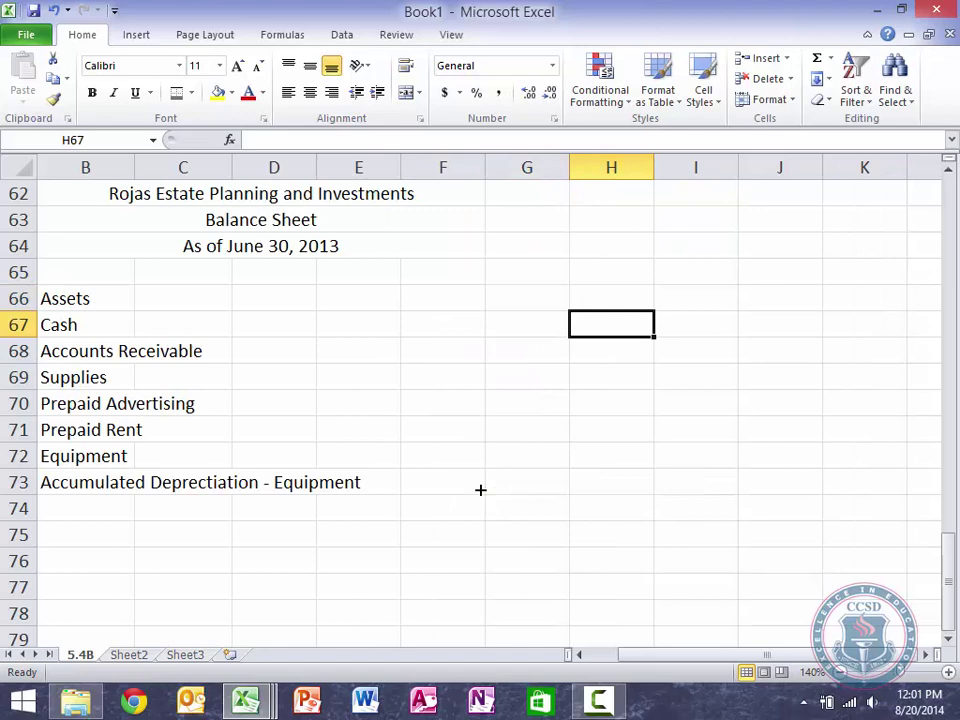
pyautogui.press('Left')
pyautogui.write('=')
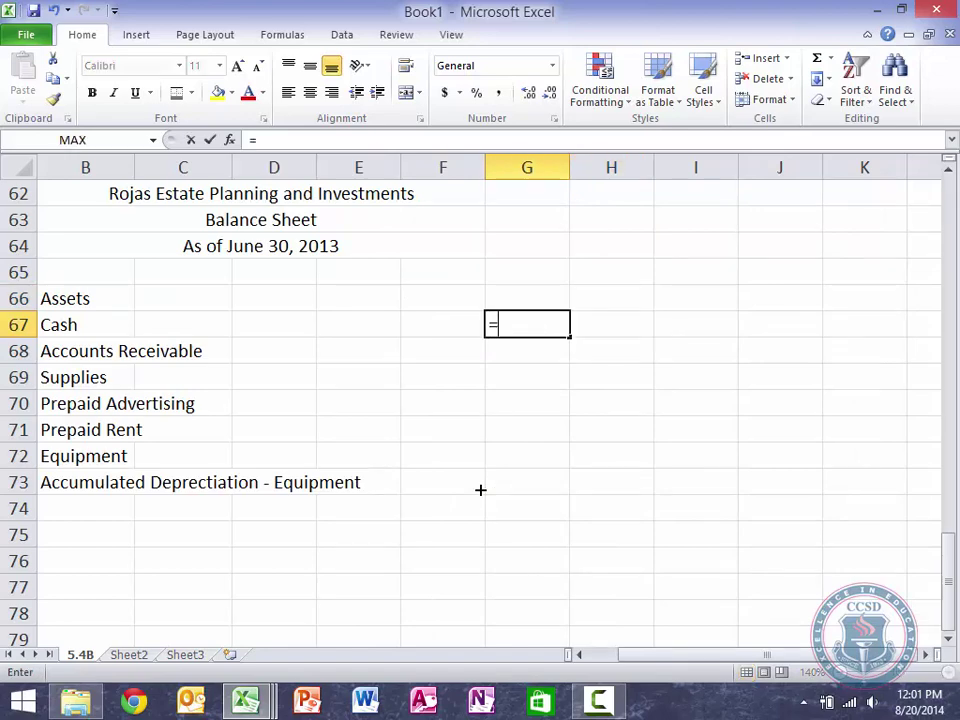
pyautogui.scroll(2, 327, 435)
pyautogui.scroll(18, 327, 435)
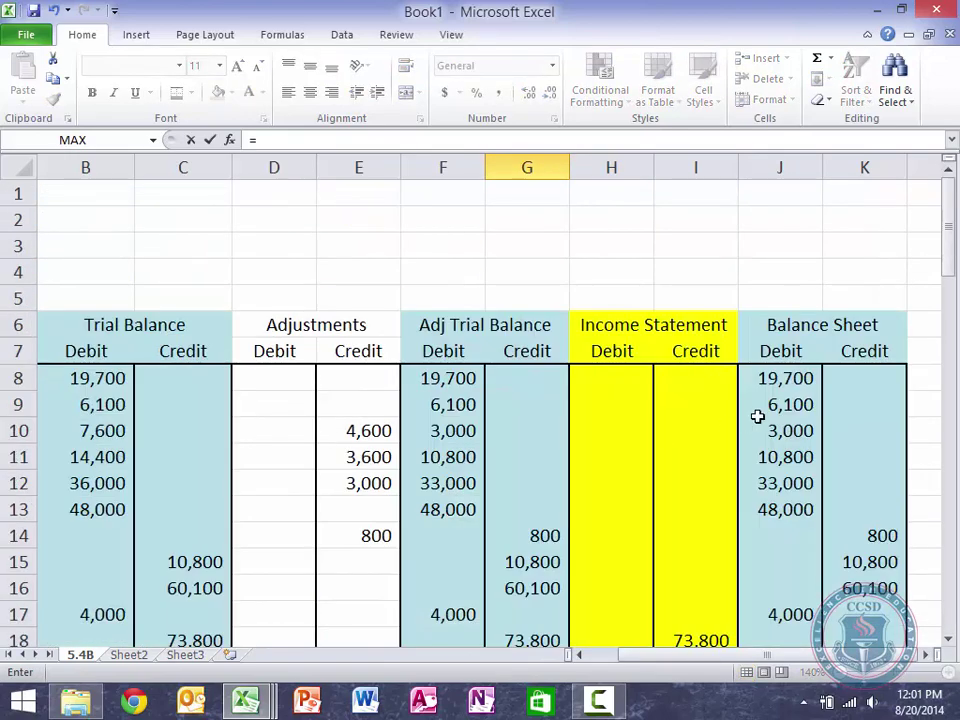
pyautogui.click(790, 375)
pyautogui.press('Return')
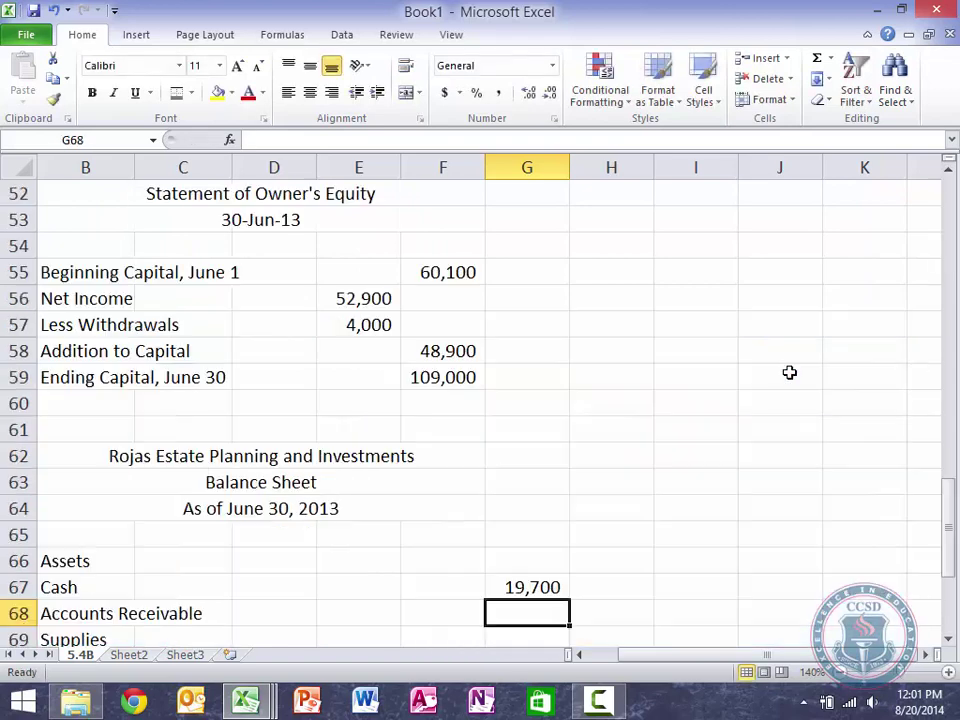
# Fill the Cash amount formula from G67 down to G71 for the assets through Prepaid Rent
pyautogui.press('Up')
pyautogui.scroll(-3, 686, 416)
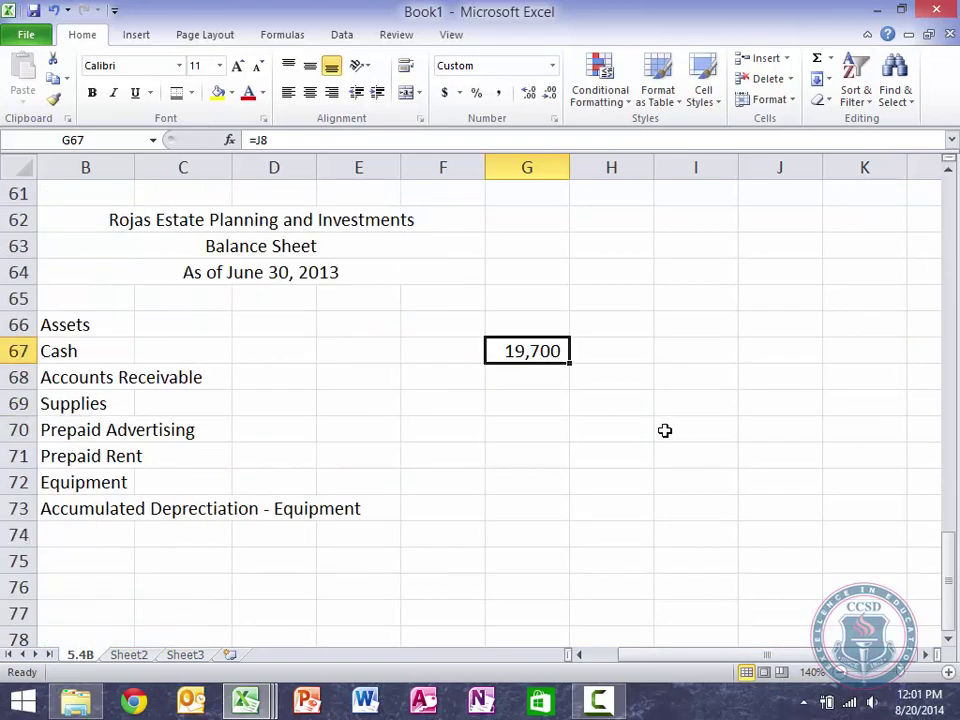
pyautogui.moveTo(569, 362); pyautogui.dragTo(550, 476)
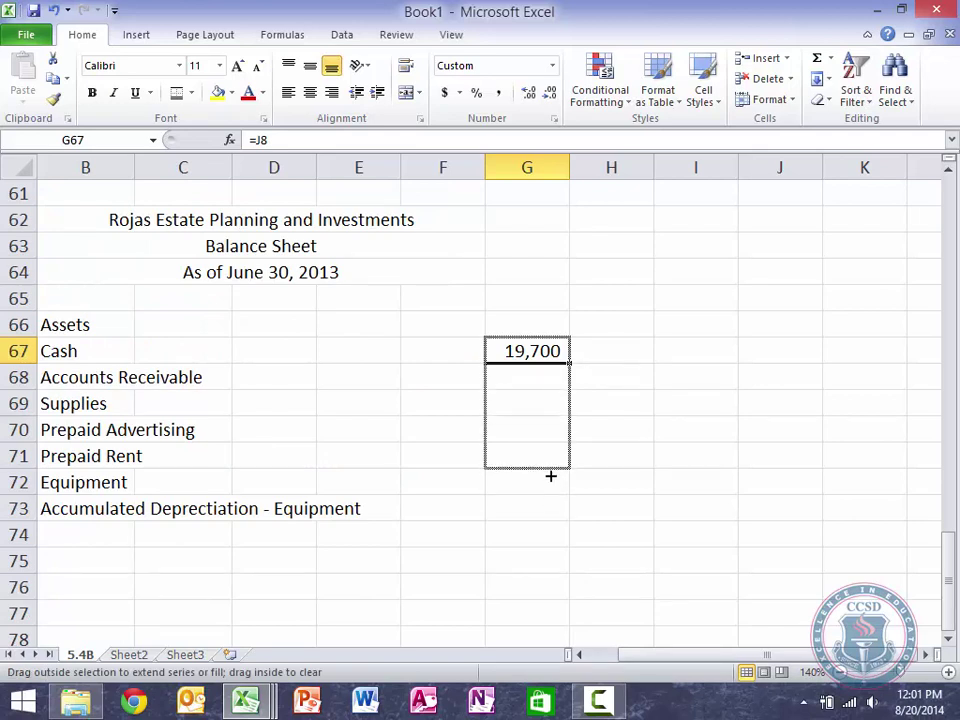
pyautogui.moveTo(550, 476); pyautogui.dragTo(550, 476)
# Link the Equipment amount in F72 to the worksheet's Balance Sheet debit column with the formula =J13
pyautogui.press('Left')
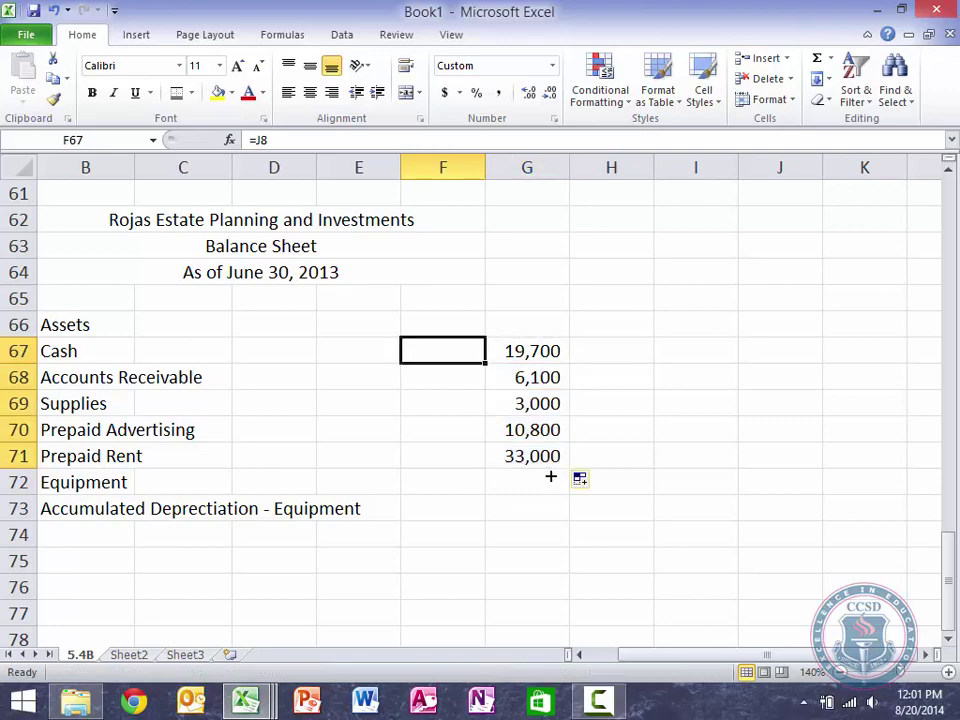
pyautogui.press('Down')
pyautogui.press('Down')
pyautogui.press('Down')
pyautogui.press('Down')
pyautogui.press('Down')
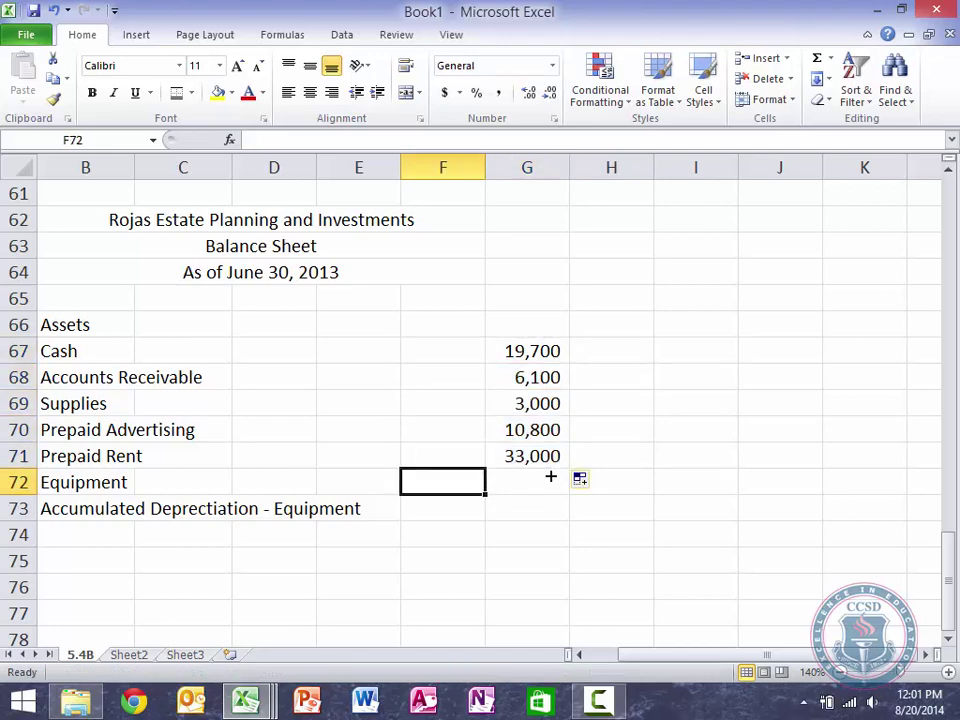
pyautogui.write('=')
pyautogui.scroll(20, 553, 476)
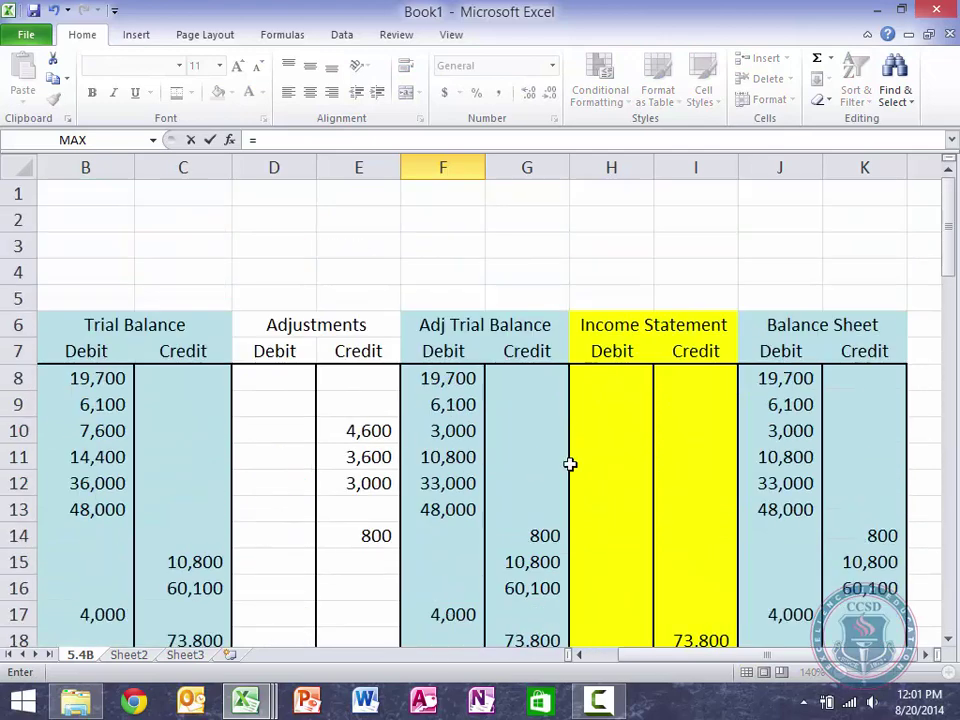
pyautogui.click(782, 511)
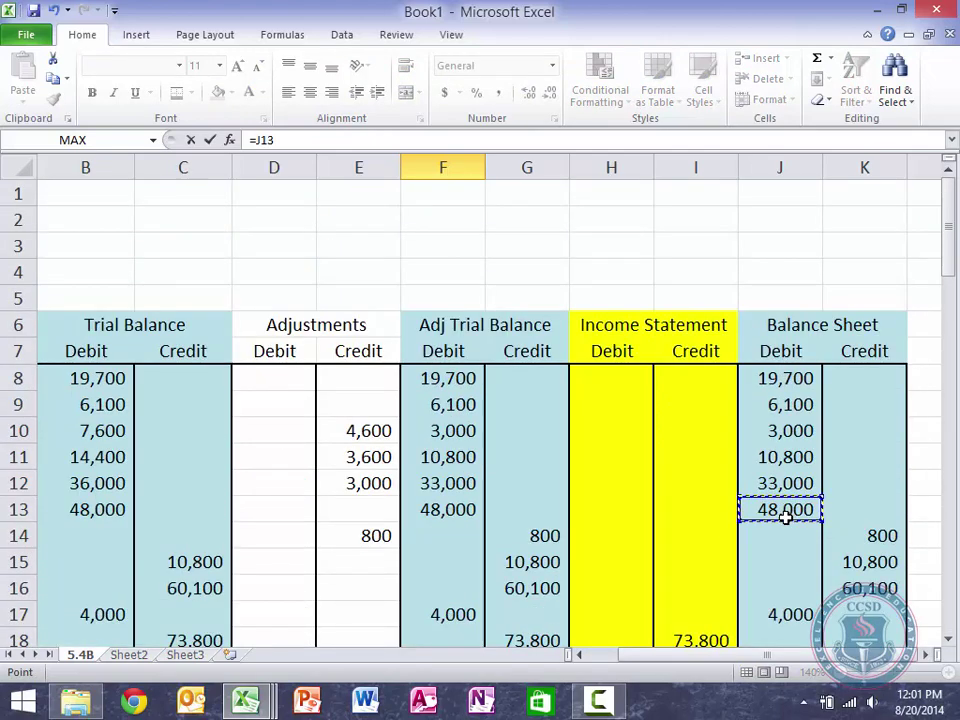
pyautogui.press('Return')
# Link the Accumulated Depreciation - Equipment amount in F73 to the worksheet's Balance Sheet credit column with the formula =K14
pyautogui.write('=')
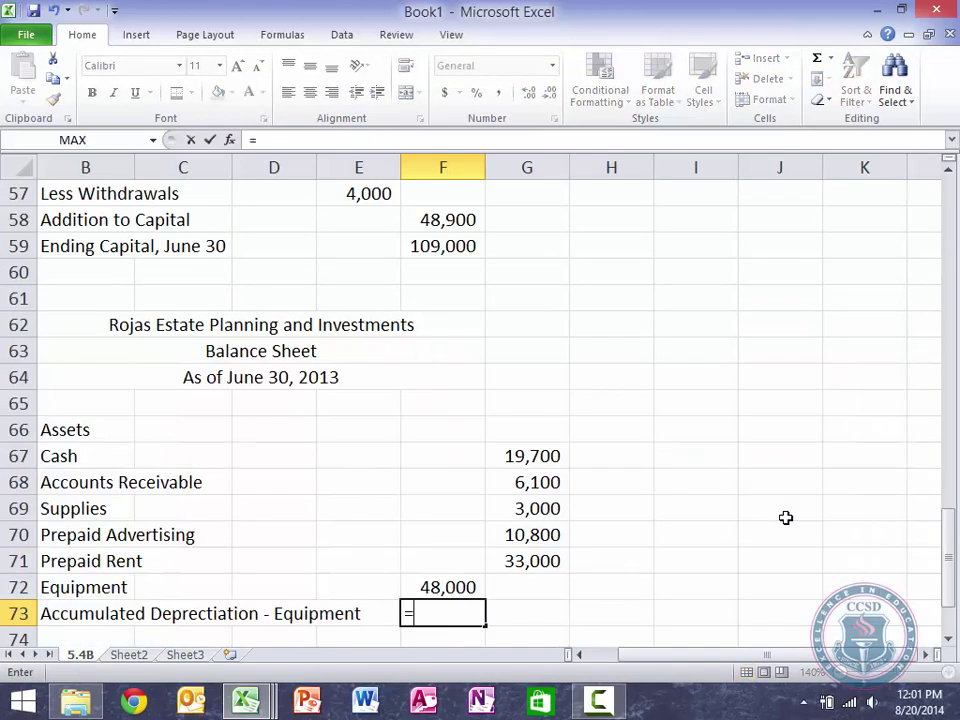
pyautogui.scroll(16, 785, 517)
pyautogui.click(888, 319)
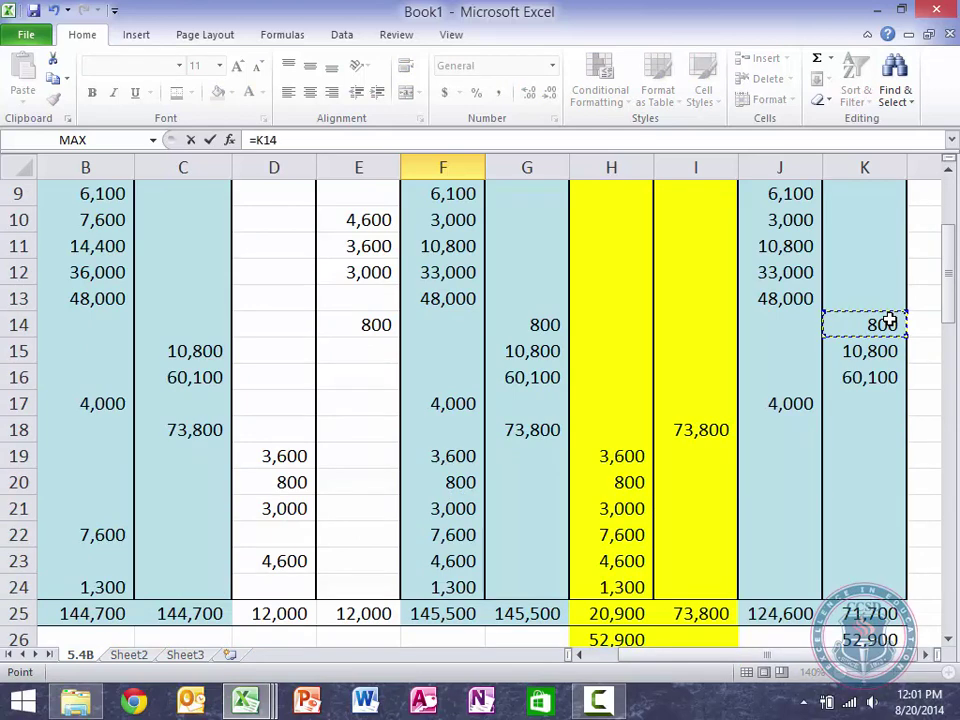
pyautogui.press('Return')
# Calculate the net equipment value in G73 with the formula =F72-F73
pyautogui.press('Right')
pyautogui.press('Up')
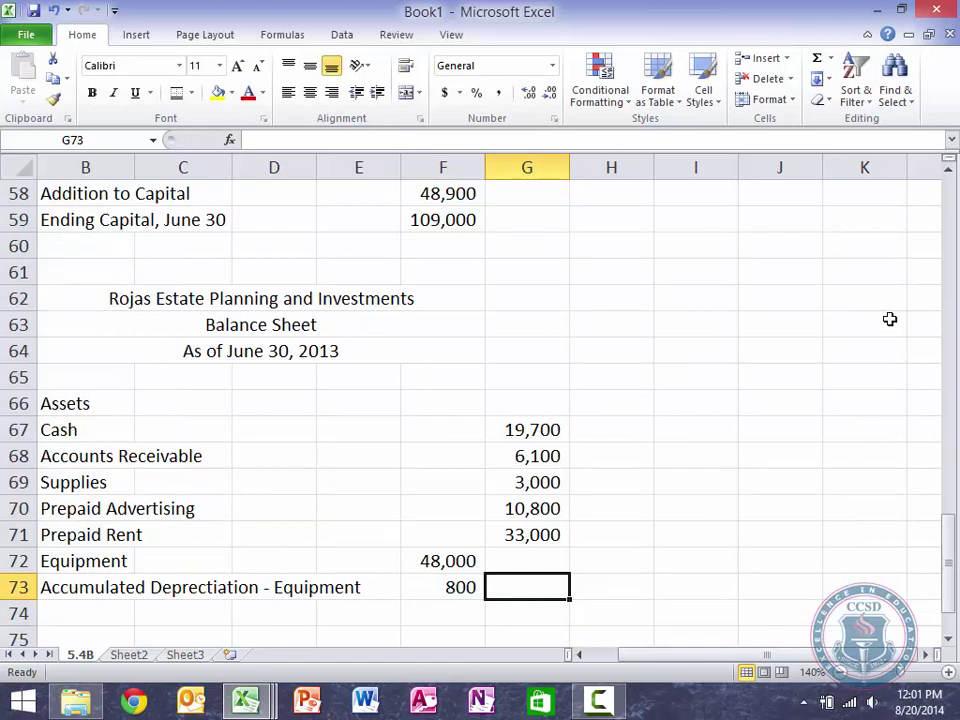
pyautogui.write('=')
pyautogui.click(465, 561)
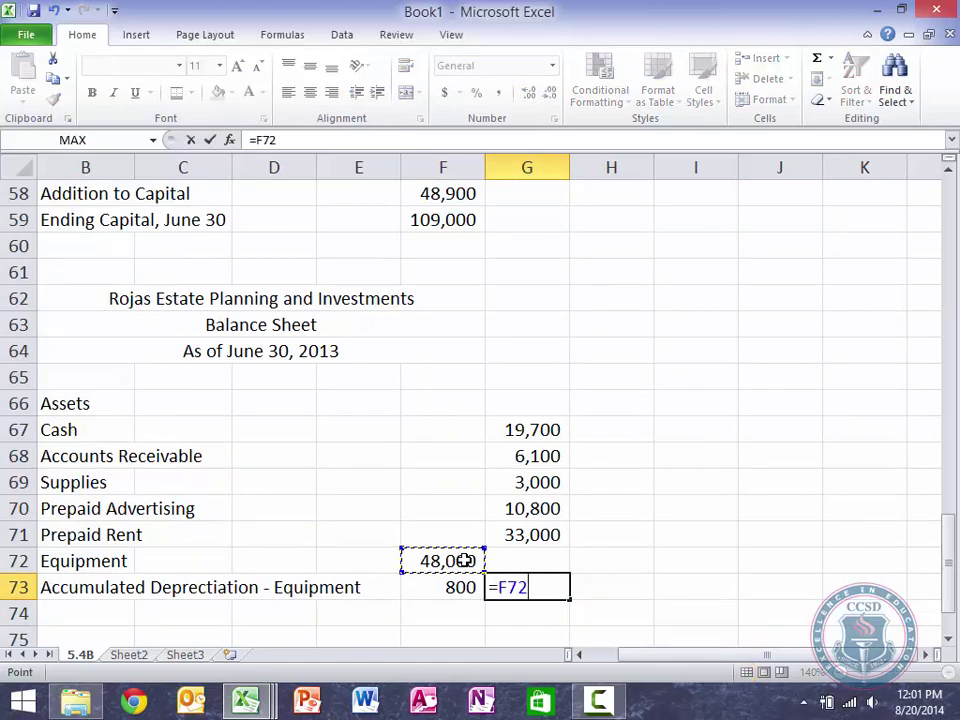
pyautogui.write('-')
pyautogui.click(443, 588)
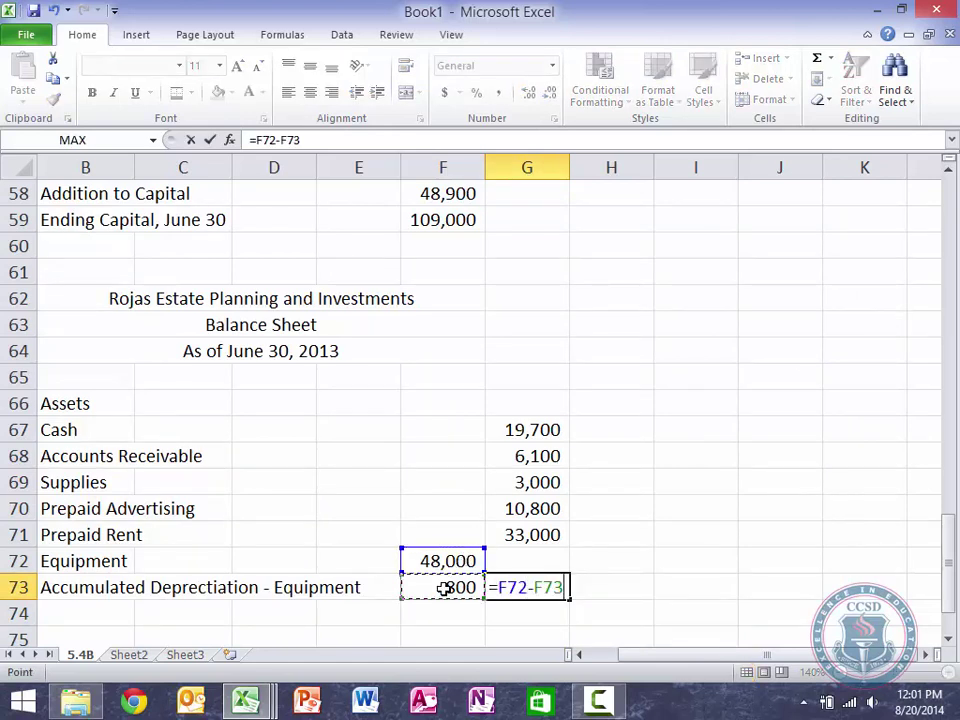
pyautogui.press('Return')
# Enter the label "Total Assets" in B74
pyautogui.press('Left')
pyautogui.press('Left')
pyautogui.press('Left')
pyautogui.press('Left')
pyautogui.press('Left')
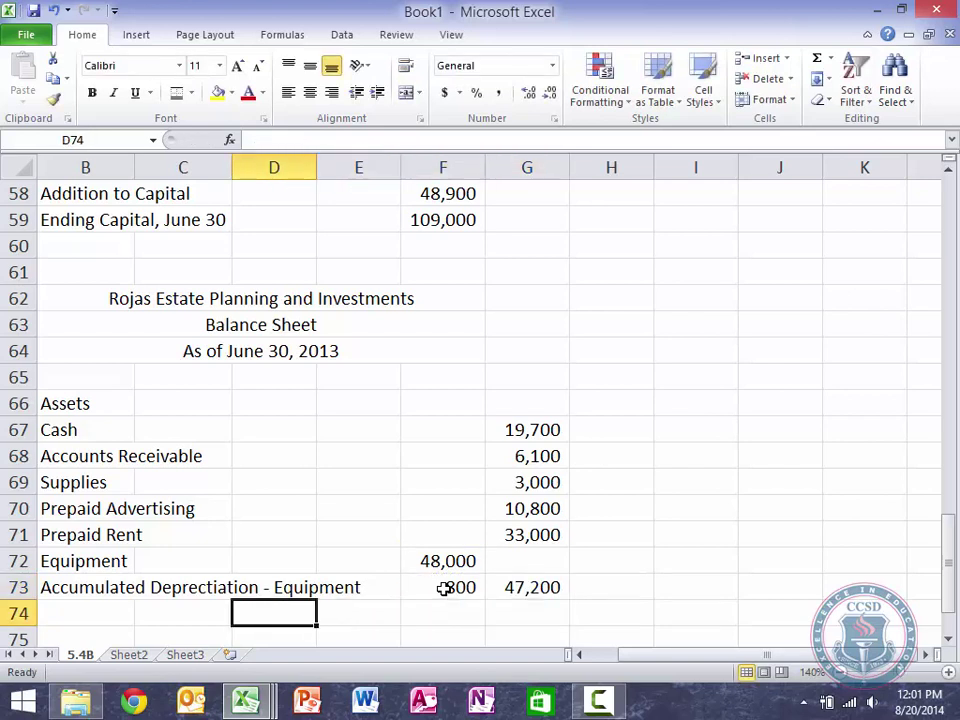
pyautogui.write('Total Assets')
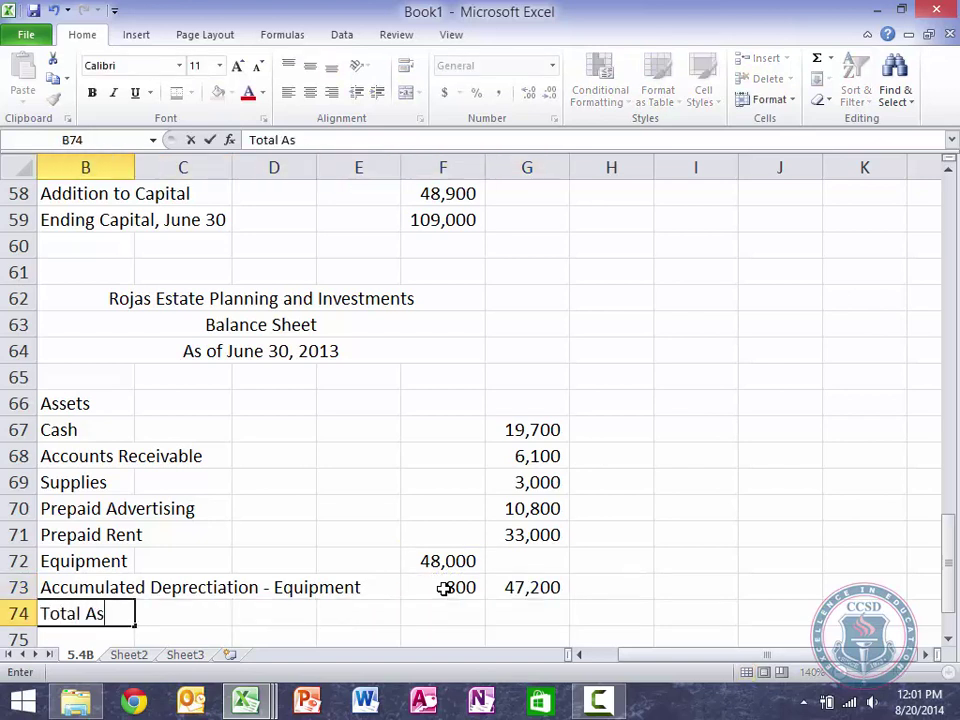
pyautogui.press('Tab')
# Total the asset amounts in G74 with a SUM formula over G67:G73
pyautogui.press('Right')
pyautogui.press('Right')
pyautogui.press('Right')
pyautogui.press('Right')
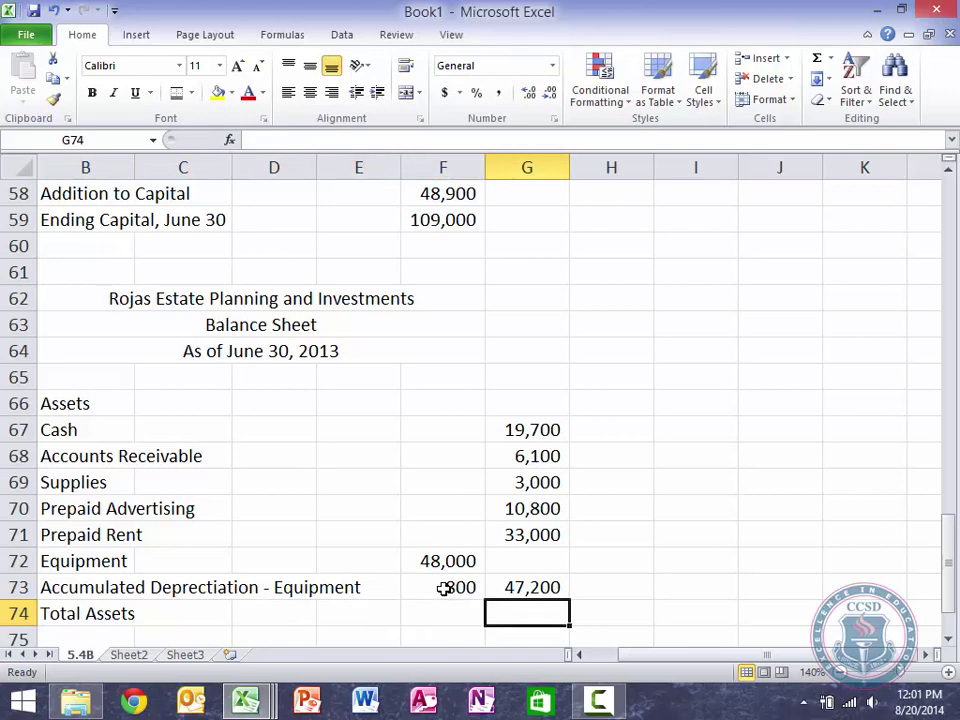
pyautogui.write('=S')
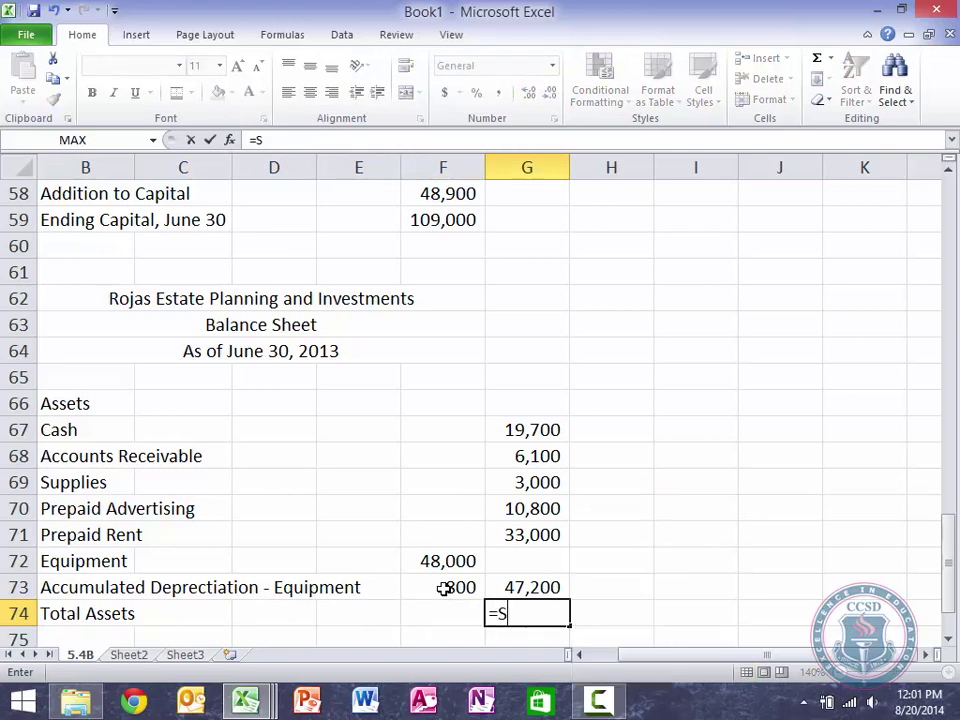
pyautogui.press('BackSpace')
pyautogui.write('sum(')
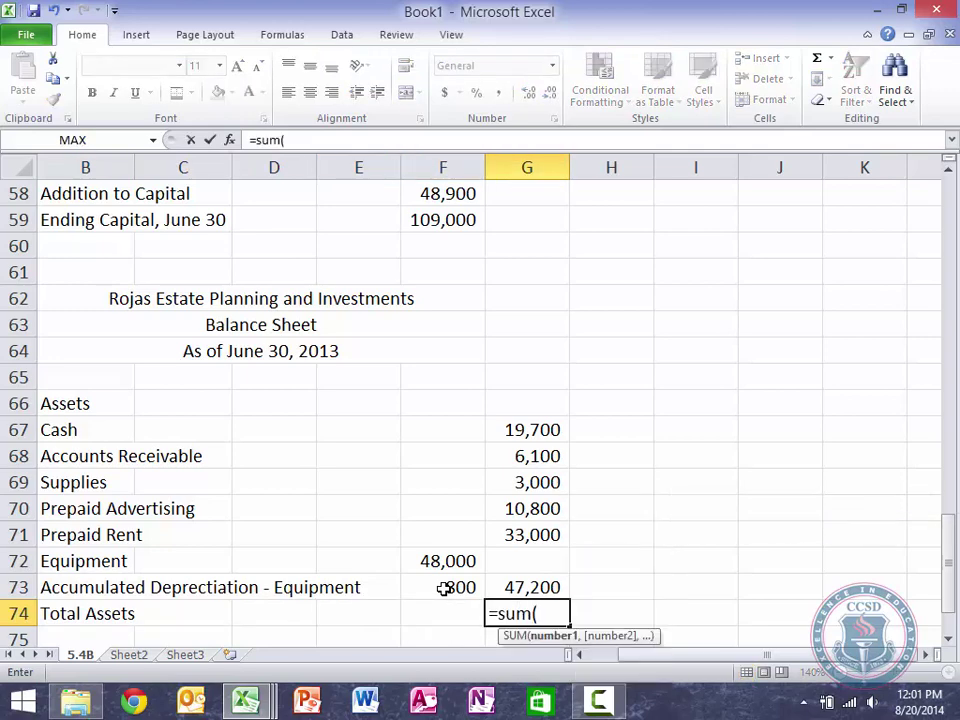
pyautogui.moveTo(533, 430); pyautogui.dragTo(533, 577)
pyautogui.write(')')
pyautogui.press('Return')
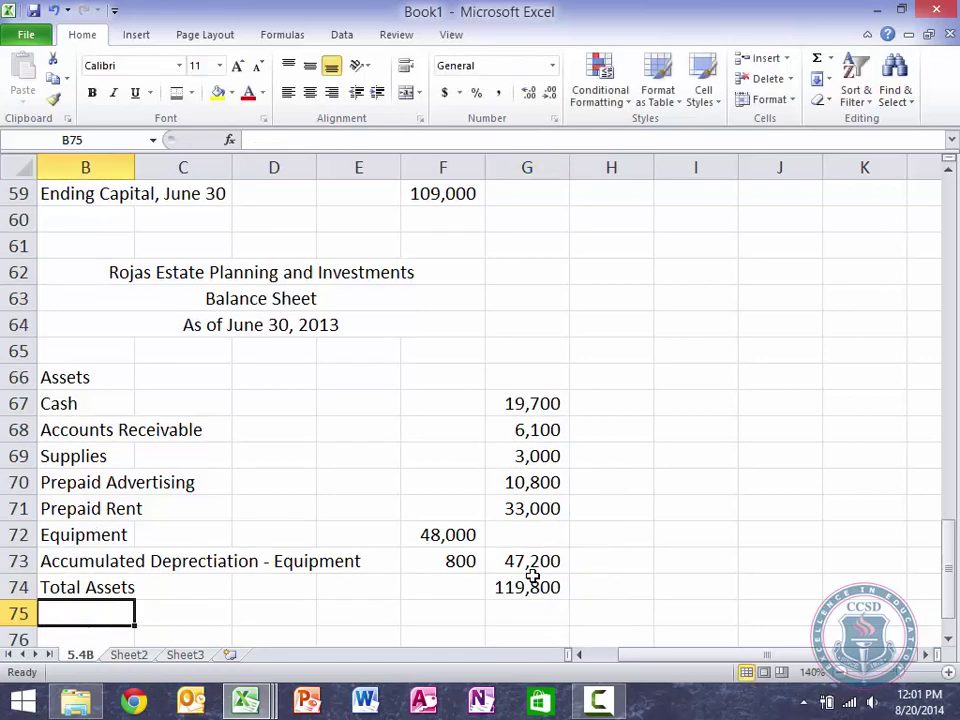
# Review the accumulated depreciation and net equipment amounts in F73 and G73 of the balance sheet
pyautogui.click(636, 574)
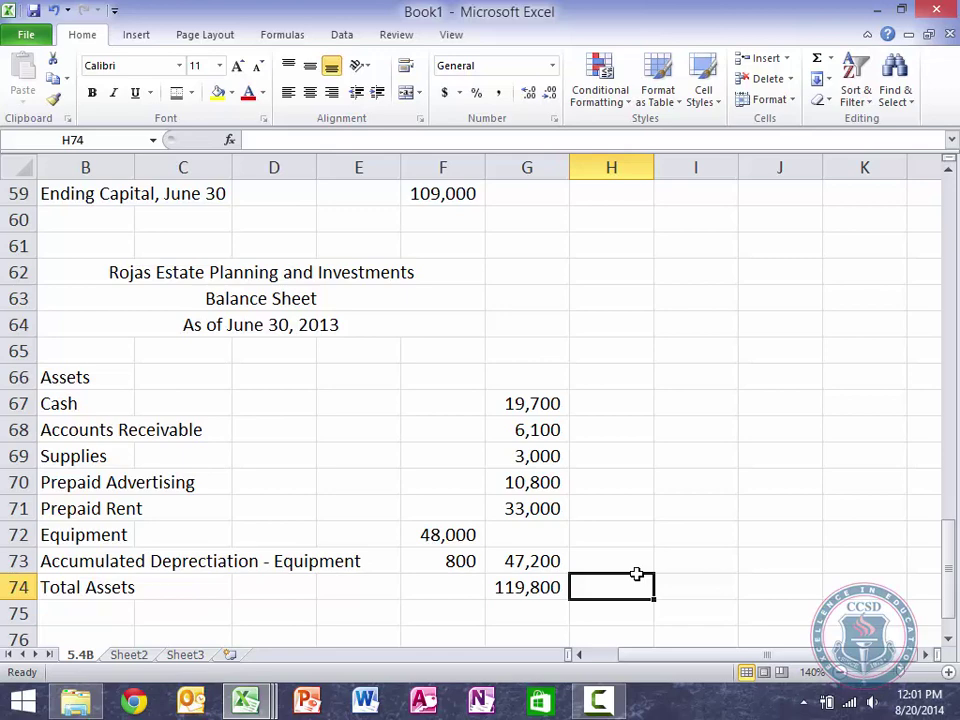
pyautogui.press('Down')
pyautogui.press('Down')
pyautogui.press('Down')
pyautogui.press('Down')
pyautogui.press('Down')
pyautogui.press('Down')
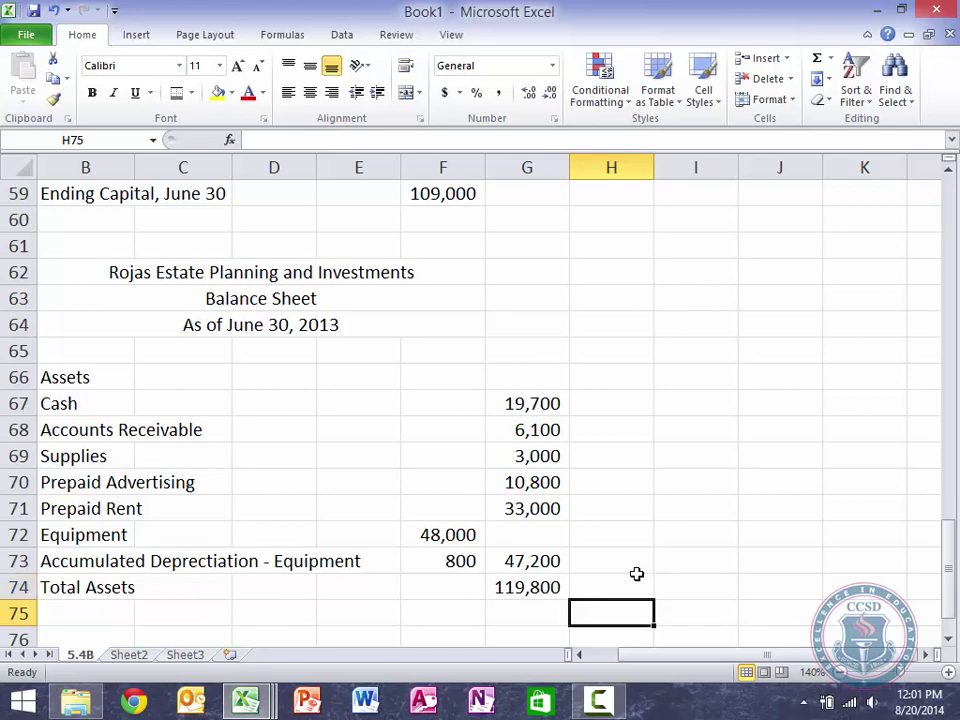
pyautogui.press('Up')
pyautogui.press('Up')
pyautogui.press('Up')
pyautogui.press('Up')
pyautogui.press('Up')
pyautogui.press('Up')
pyautogui.press('Up')
pyautogui.press('Up')
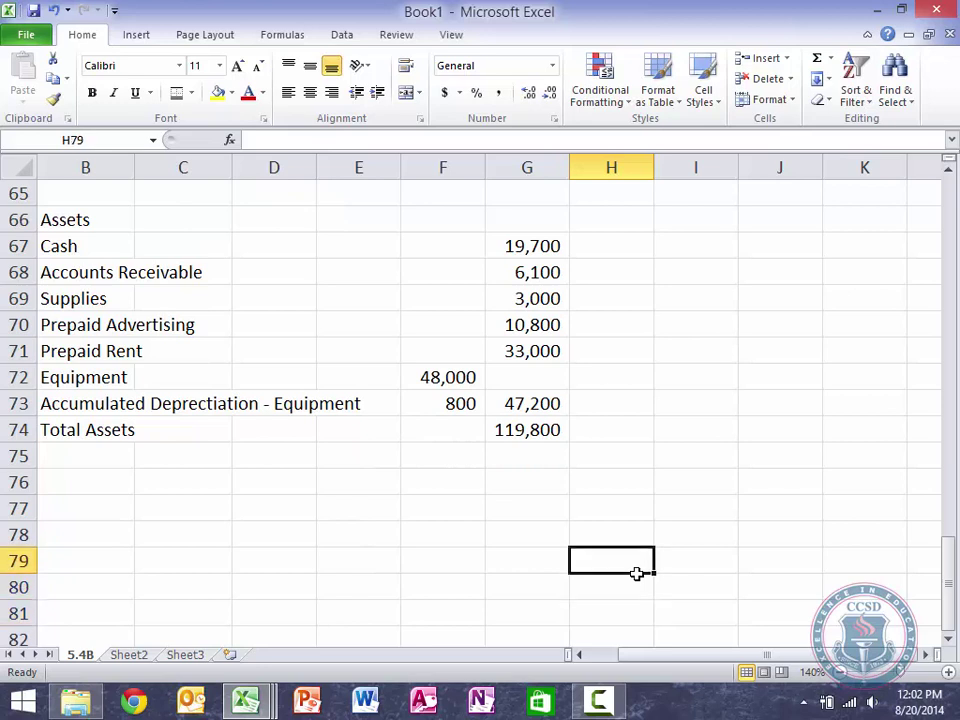
pyautogui.press('Left')
pyautogui.press('Left')
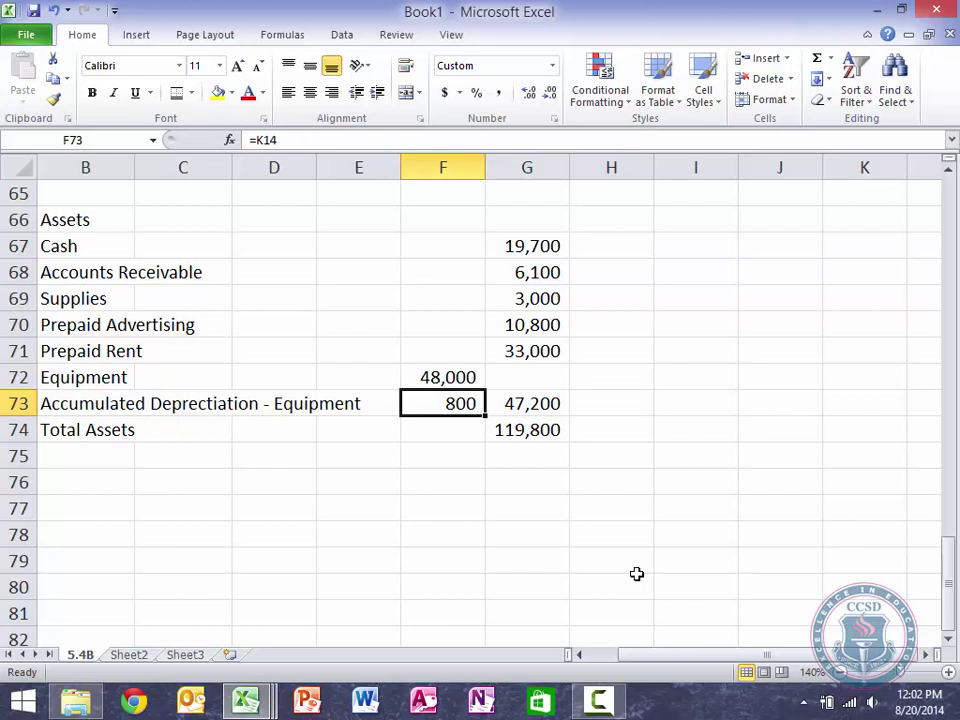
pyautogui.press('Right')
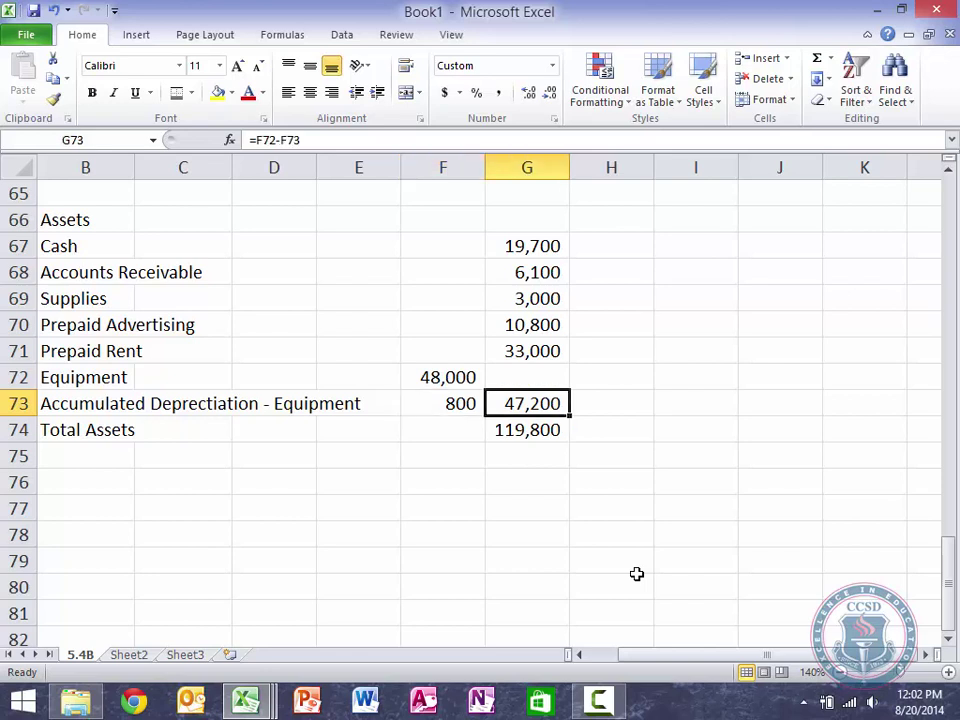
pyautogui.click(533, 398)
pyautogui.click(533, 398)
# Enter the section label "Liabilities and Owner's Equity" in B76
pyautogui.press('Down')
pyautogui.press('Down')
pyautogui.press('Left')
pyautogui.press('Left')
pyautogui.press('Down')
pyautogui.press('Left')
pyautogui.press('Left')
pyautogui.press('Left')
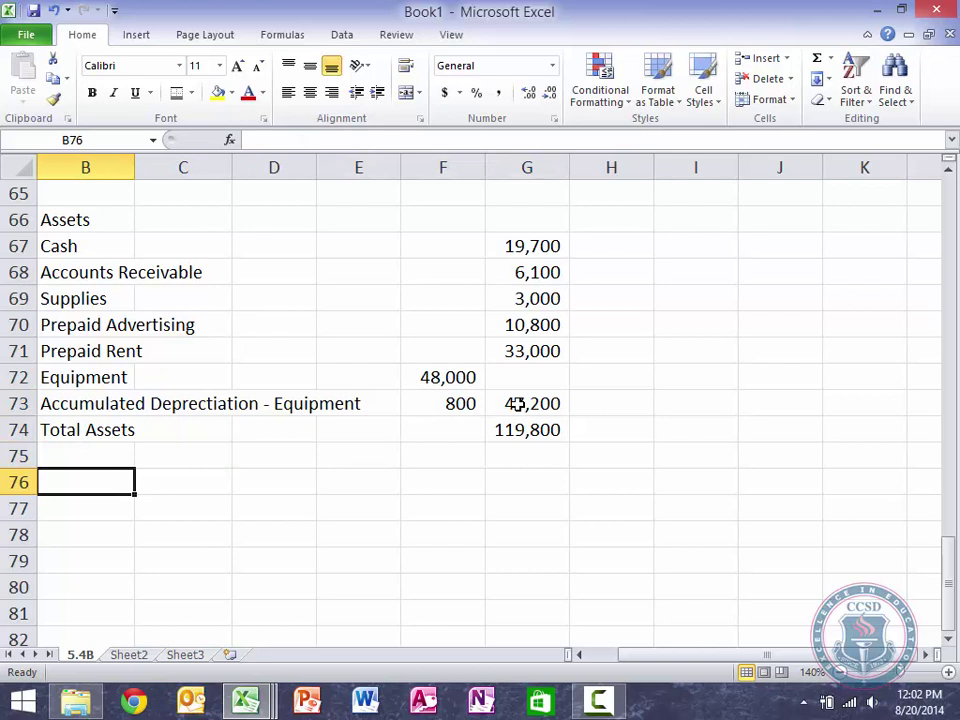
pyautogui.write('Liabilities ')
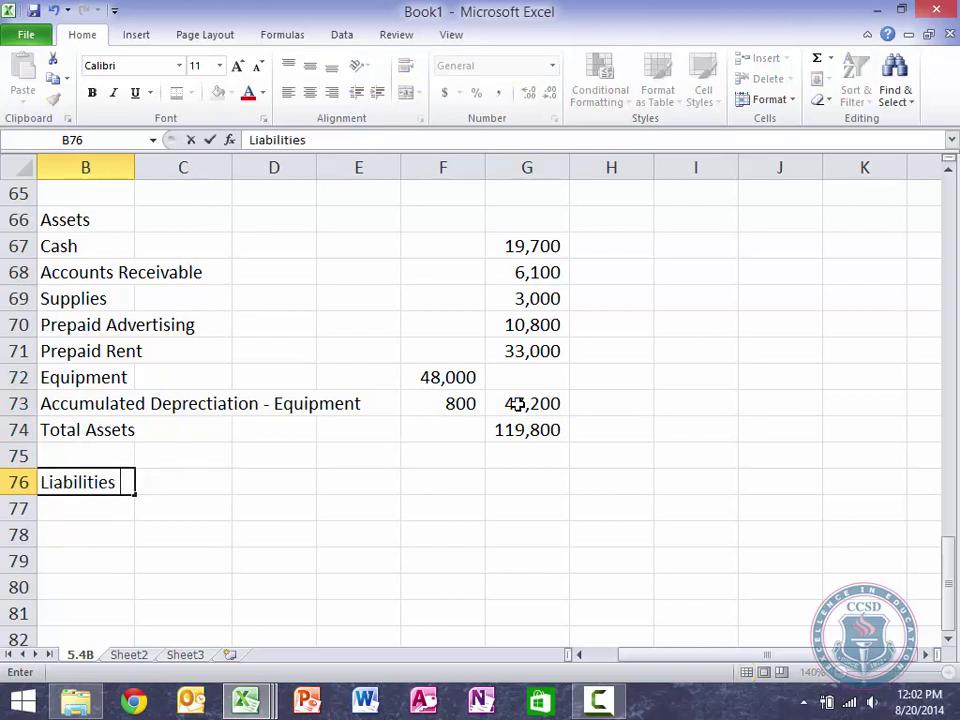
pyautogui.write("and Owne'e")
pyautogui.press('BackSpace')
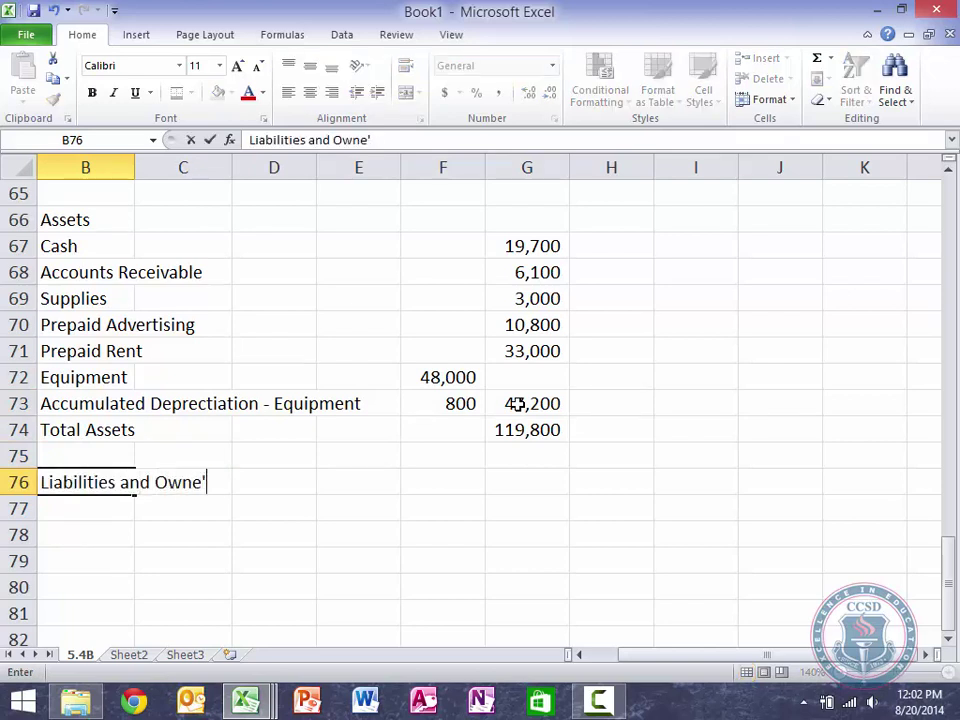
pyautogui.press('BackSpace')
pyautogui.write("r's Equipt")
pyautogui.press('BackSpace')
pyautogui.press('BackSpace')
pyautogui.write('t')
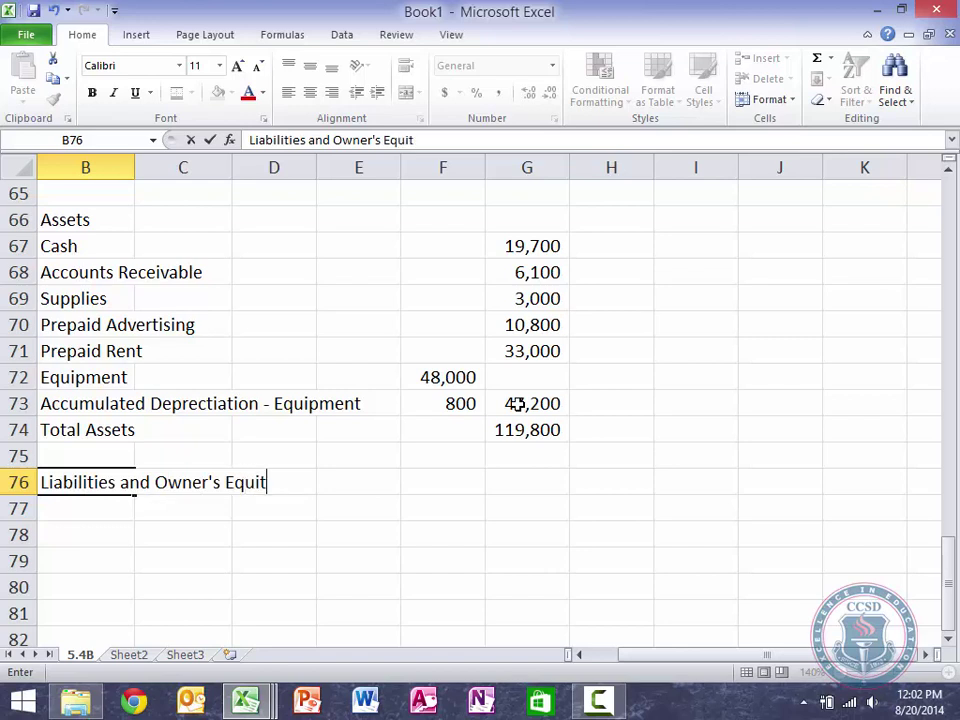
pyautogui.write('y')
pyautogui.press('Return')
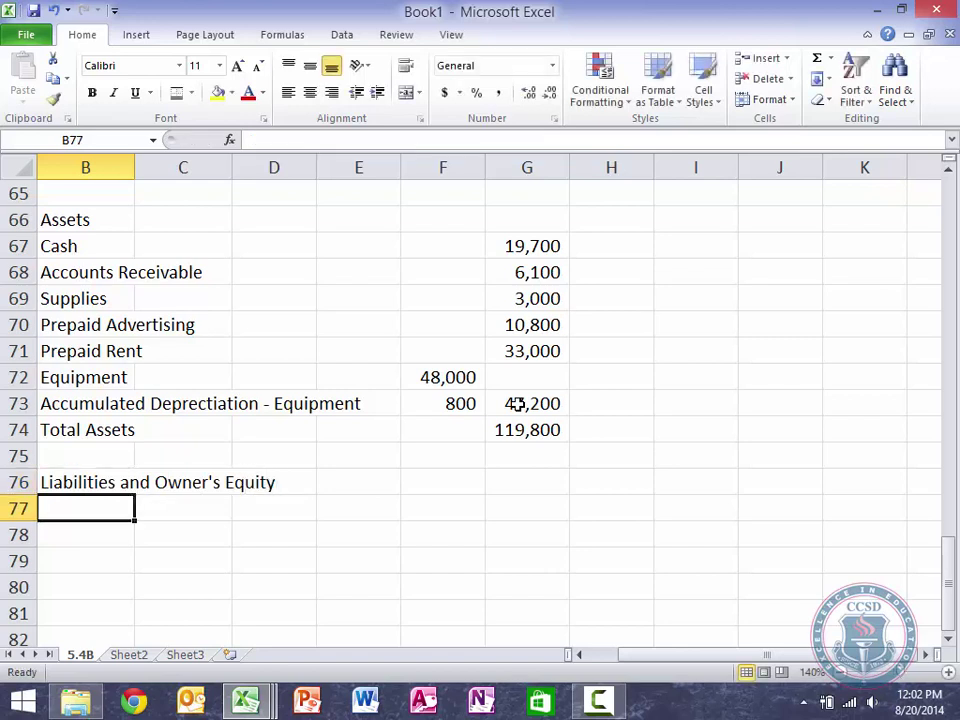
# Link B77 to the A/P account name in the worksheet with the formula =A15
pyautogui.write('=')
pyautogui.scroll(12, 517, 404)
pyautogui.scroll(-2, 517, 404)
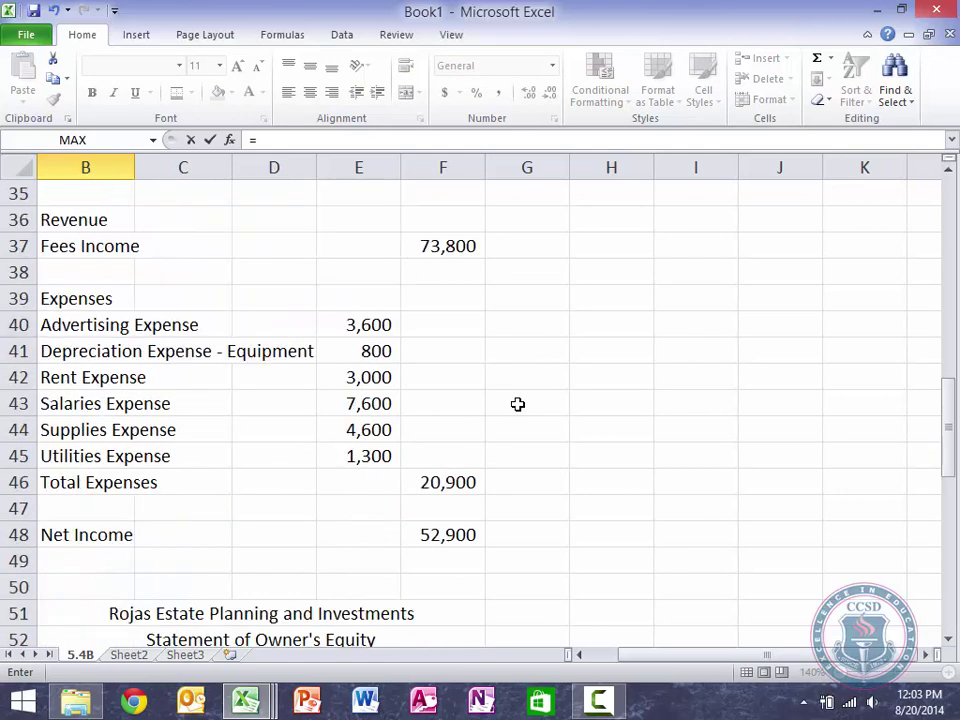
pyautogui.scroll(12, 517, 404)
pyautogui.hscroll(-1, 517, 404)
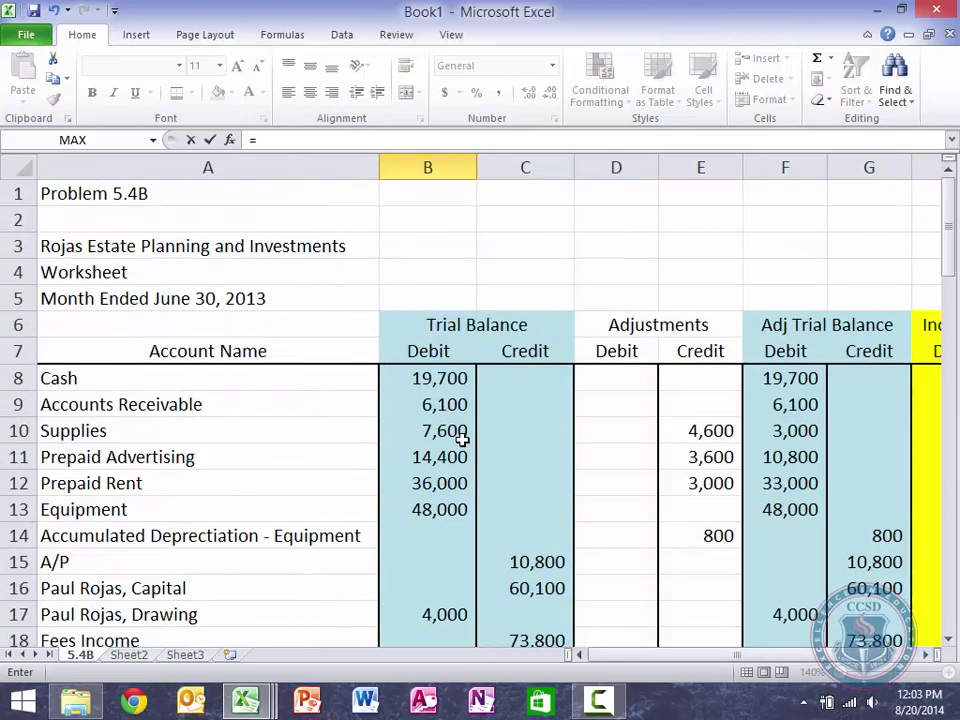
pyautogui.click(63, 563)
pyautogui.press('Return')
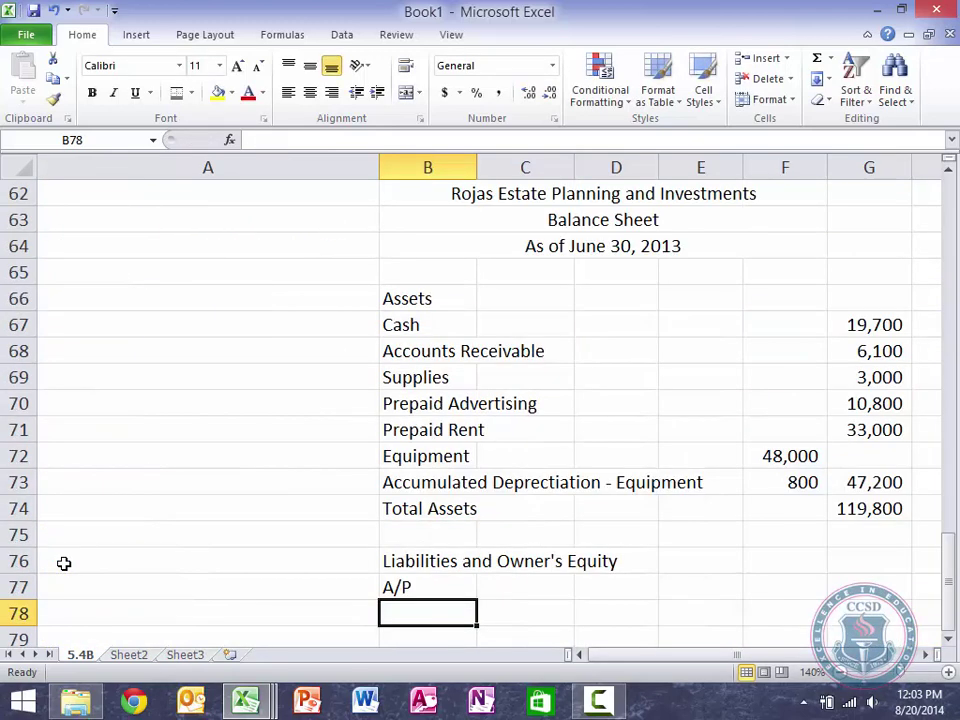
# Link the A/P amount in G77 to the worksheet's Balance Sheet credit column with the formula =K15
pyautogui.press('Up')
pyautogui.press('Right')
pyautogui.press('Right')
pyautogui.press('Right')
pyautogui.press('Right')
pyautogui.press('Right')
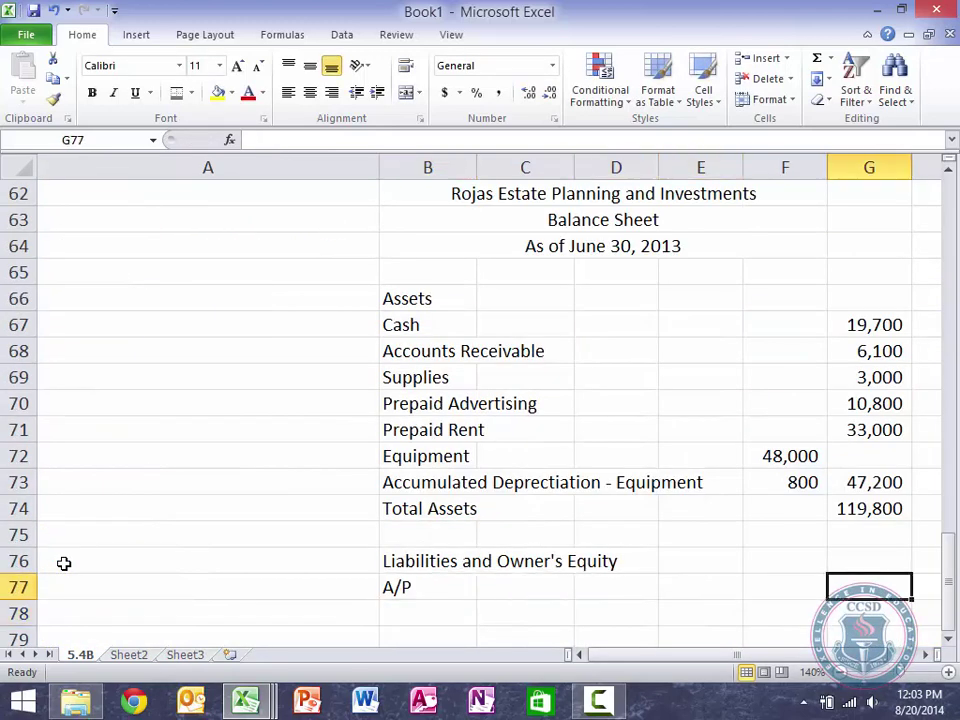
pyautogui.write('=')
pyautogui.scroll(20, 366, 564)
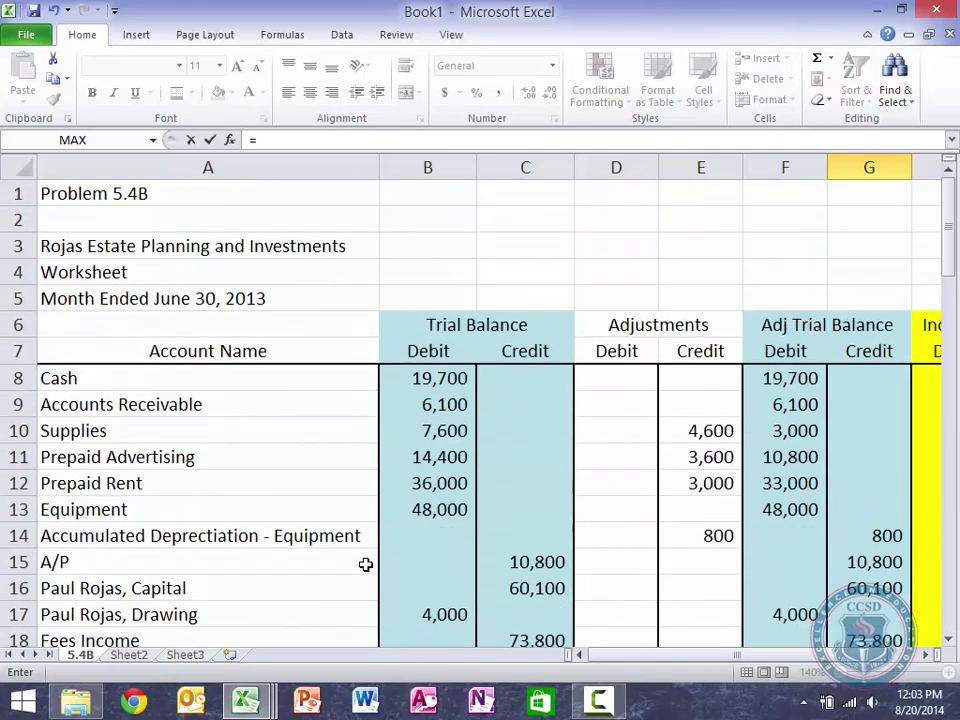
pyautogui.hscroll(4, 366, 564)
pyautogui.hscroll(-1, 366, 564)
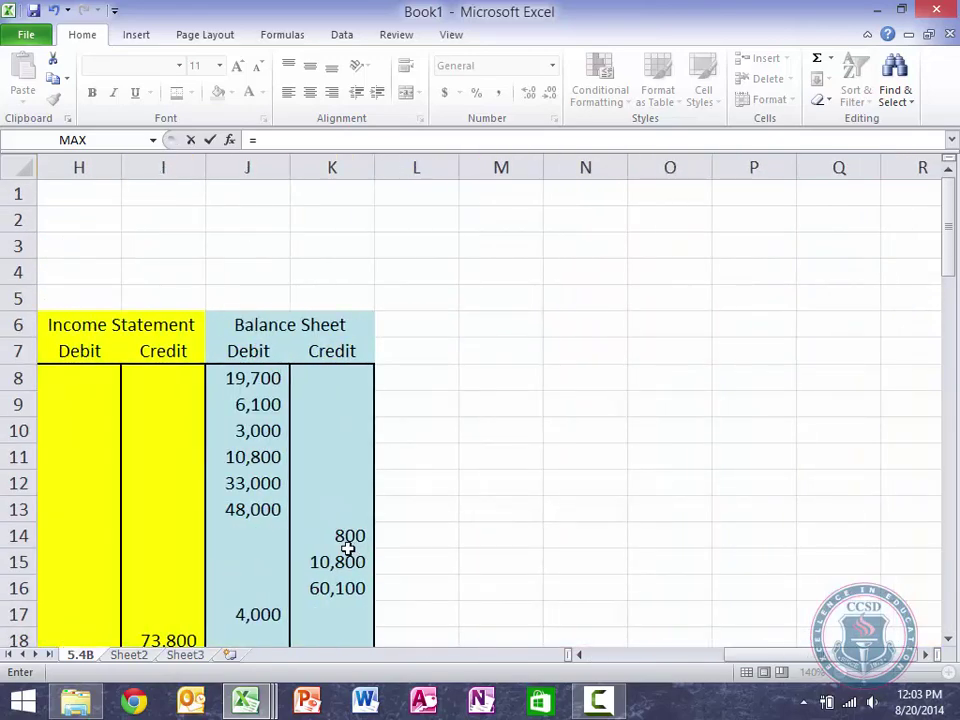
pyautogui.click(336, 562)
pyautogui.press('Return')
pyautogui.press('Left')
pyautogui.press('Left')
pyautogui.press('Left')
pyautogui.press('Left')
pyautogui.press('Left')
pyautogui.press('Left')
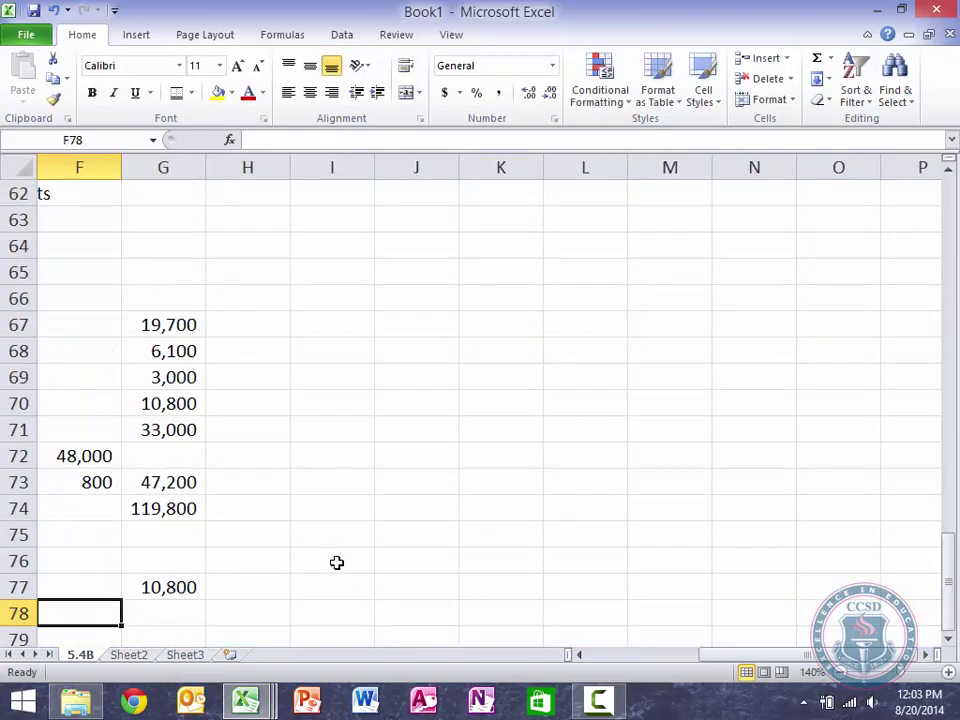
pyautogui.press('Right')
pyautogui.press('Right')
pyautogui.press('Right')
pyautogui.press('Right')
pyautogui.press('Right')
pyautogui.press('Right')
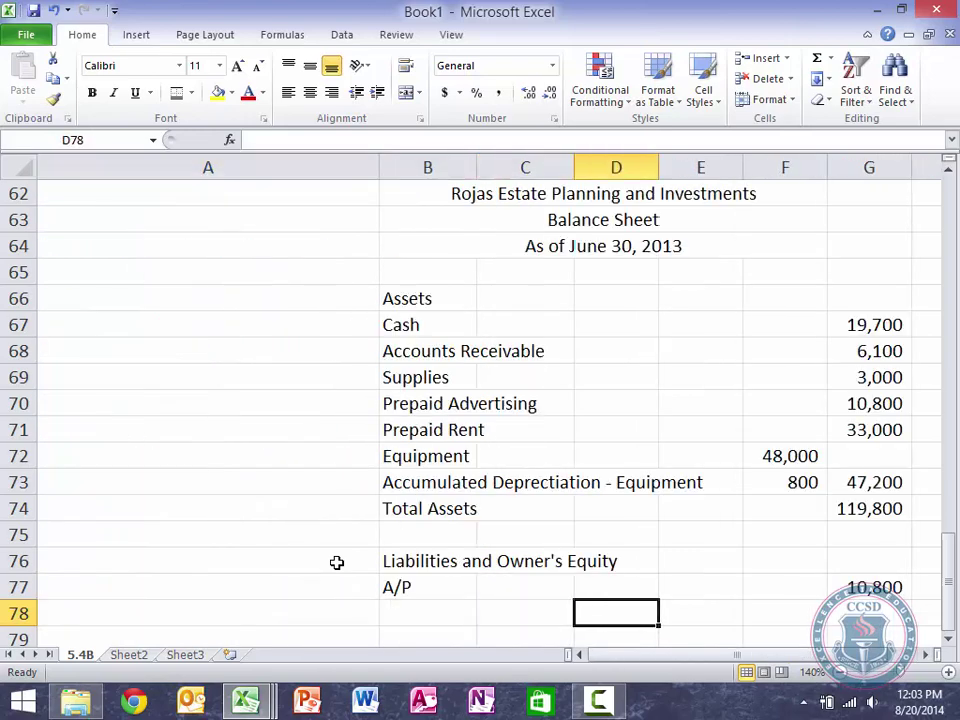
pyautogui.press('Down')
pyautogui.press('Down')
pyautogui.press('Down')
pyautogui.press('Right')
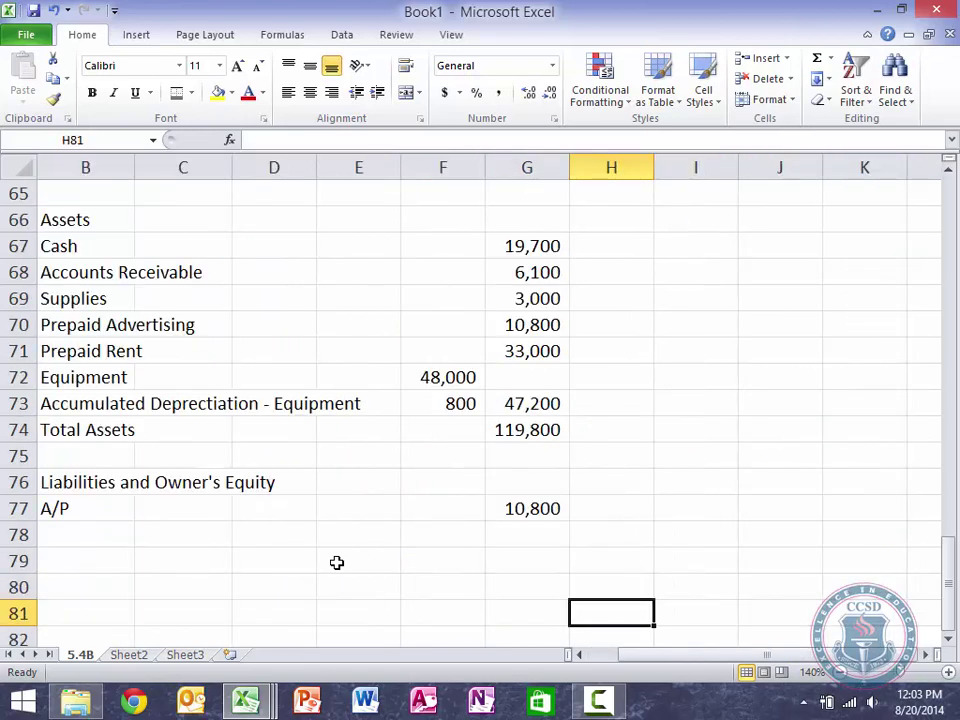
pyautogui.press('Left')
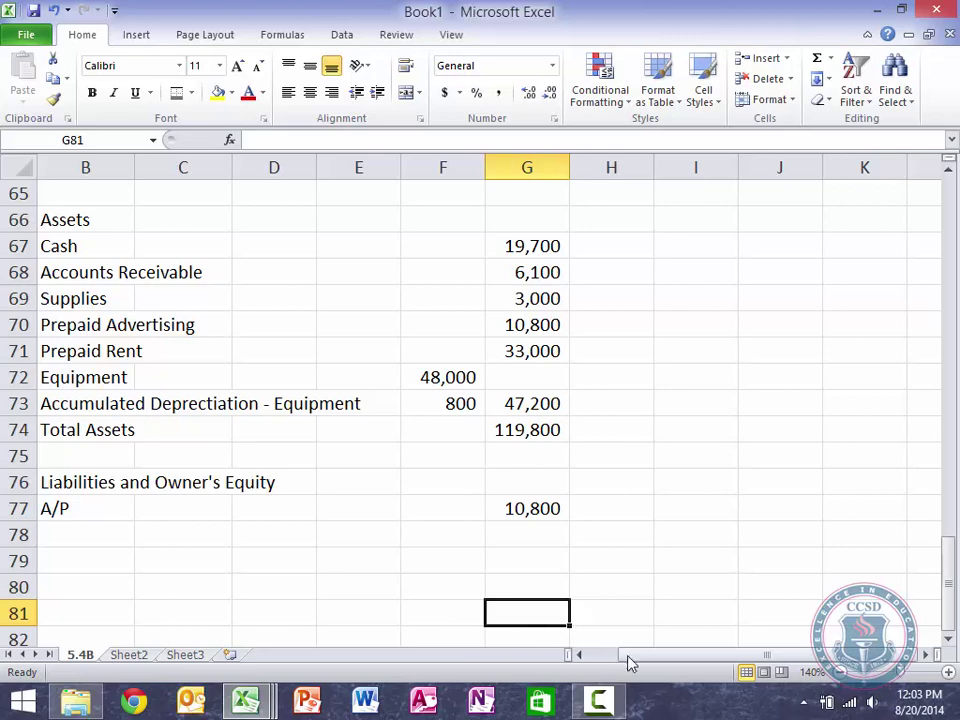
# Enter the label "Capital," followed by the owner's full name in B79, leaving row 78 blank
pyautogui.click(584, 656)
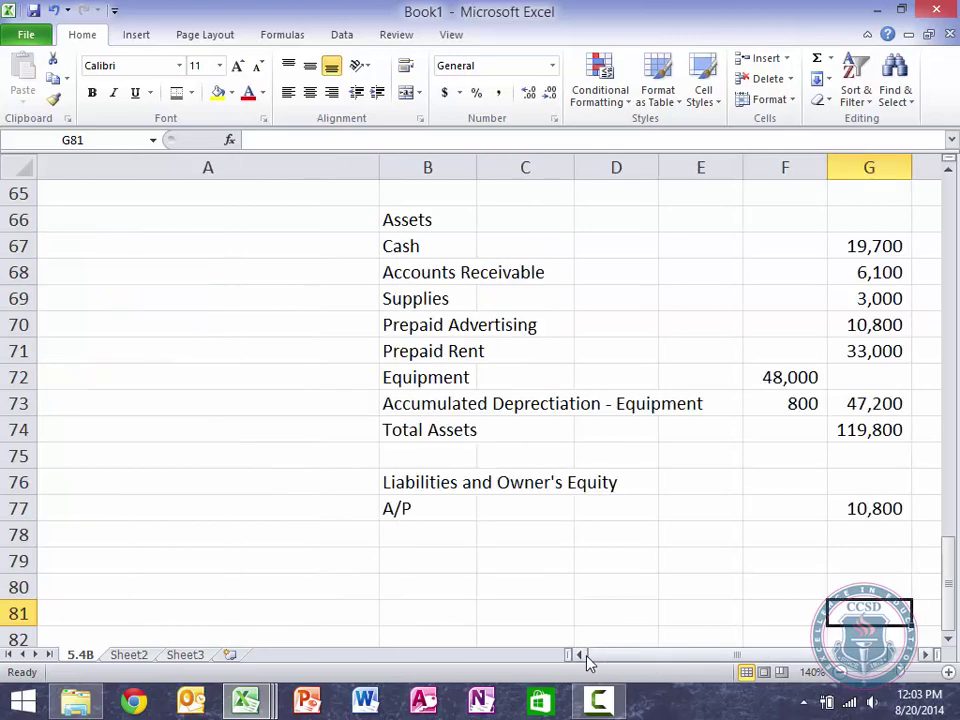
pyautogui.click(445, 539)
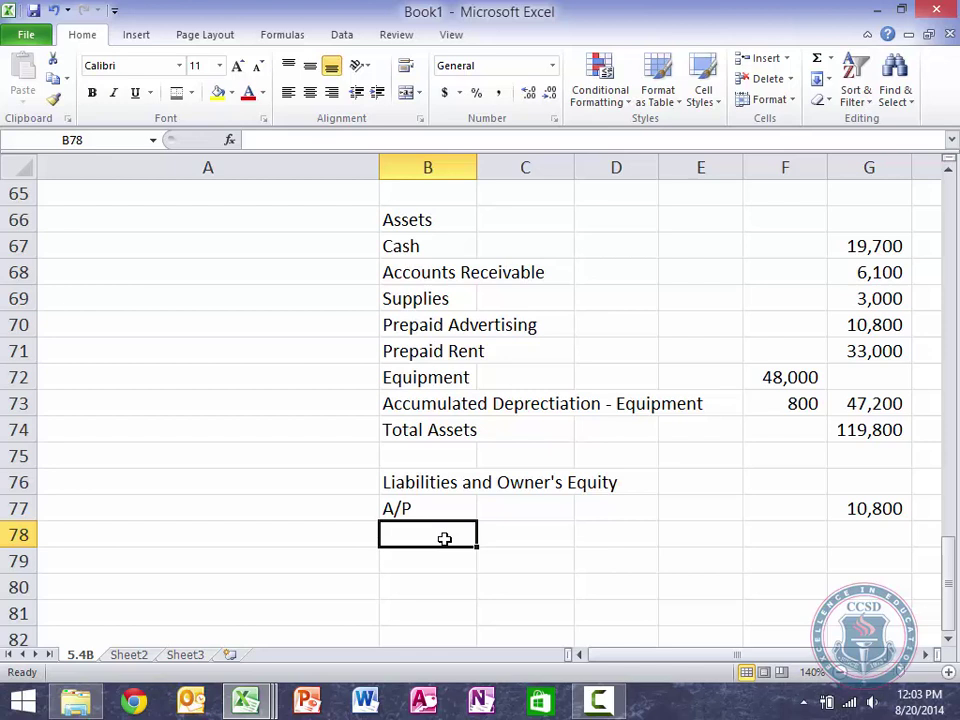
pyautogui.press('Return')
pyautogui.write('Capi')
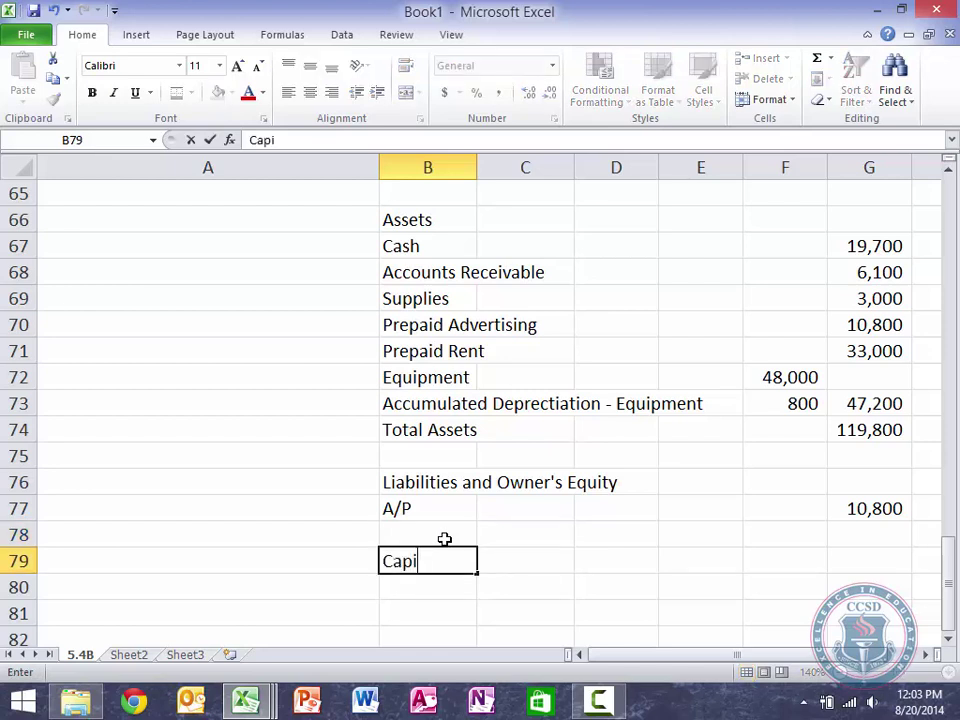
pyautogui.write('tal, P')
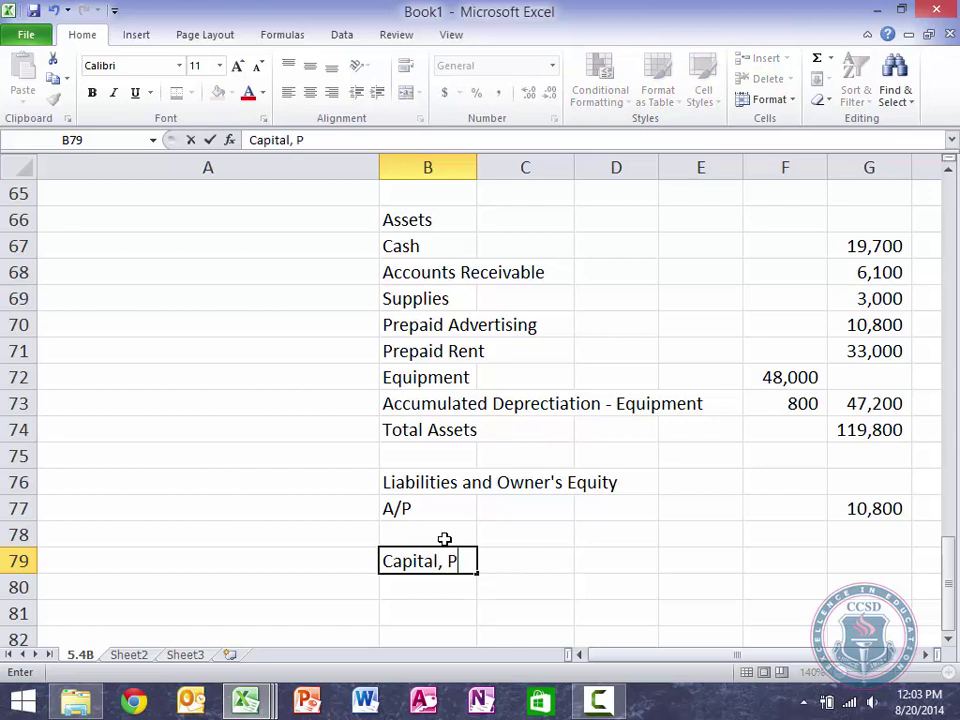
pyautogui.write('aul Rojas')
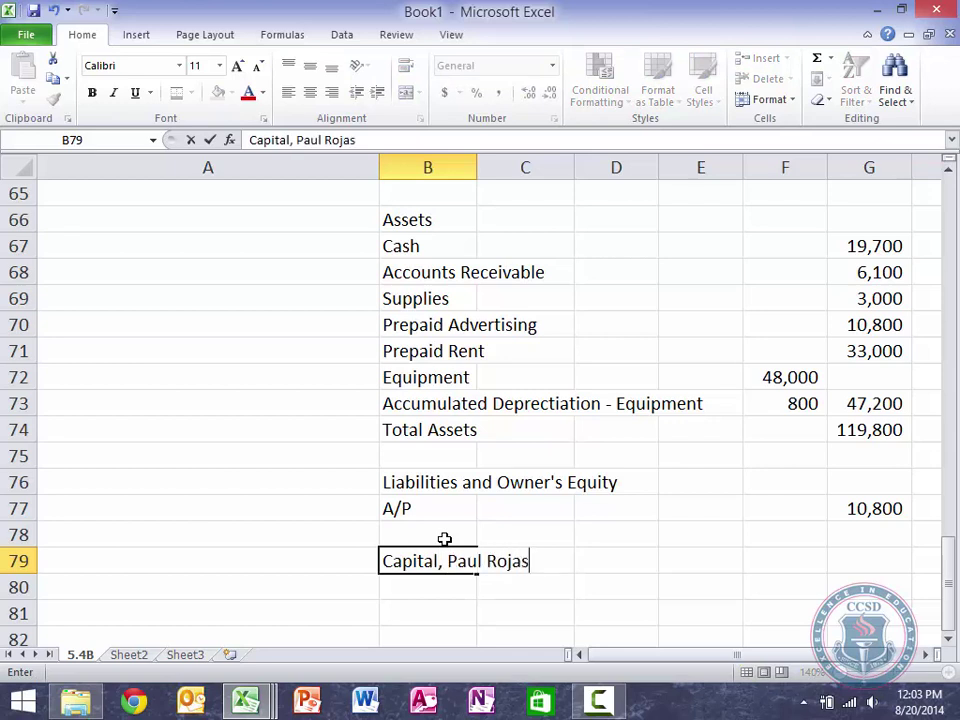
# Link the capital amount in G79 to the Ending Capital, June 30 figure with the formula =F59
pyautogui.press('Tab')
pyautogui.press('Tab')
pyautogui.press('Tab')
pyautogui.press('Tab')
pyautogui.press('Tab')
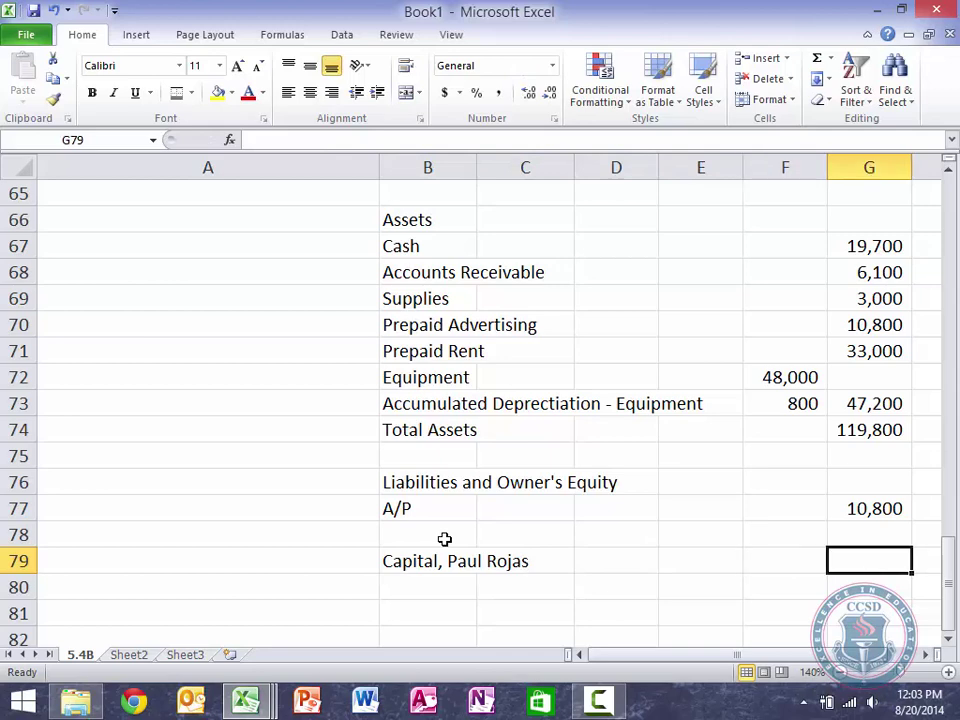
pyautogui.write('=')
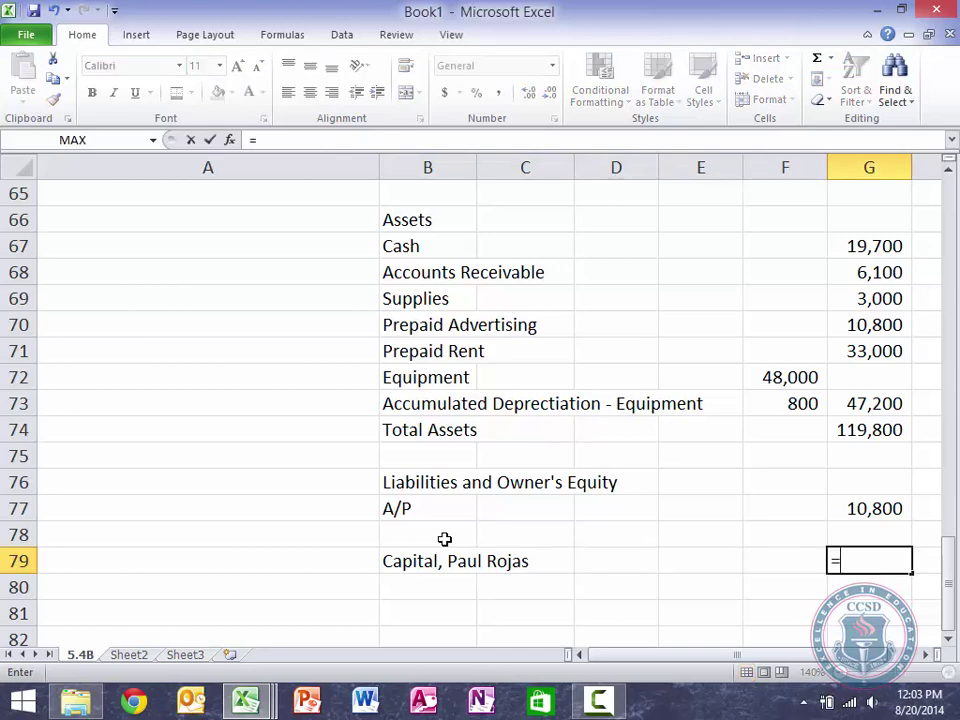
pyautogui.scroll(2, 444, 539)
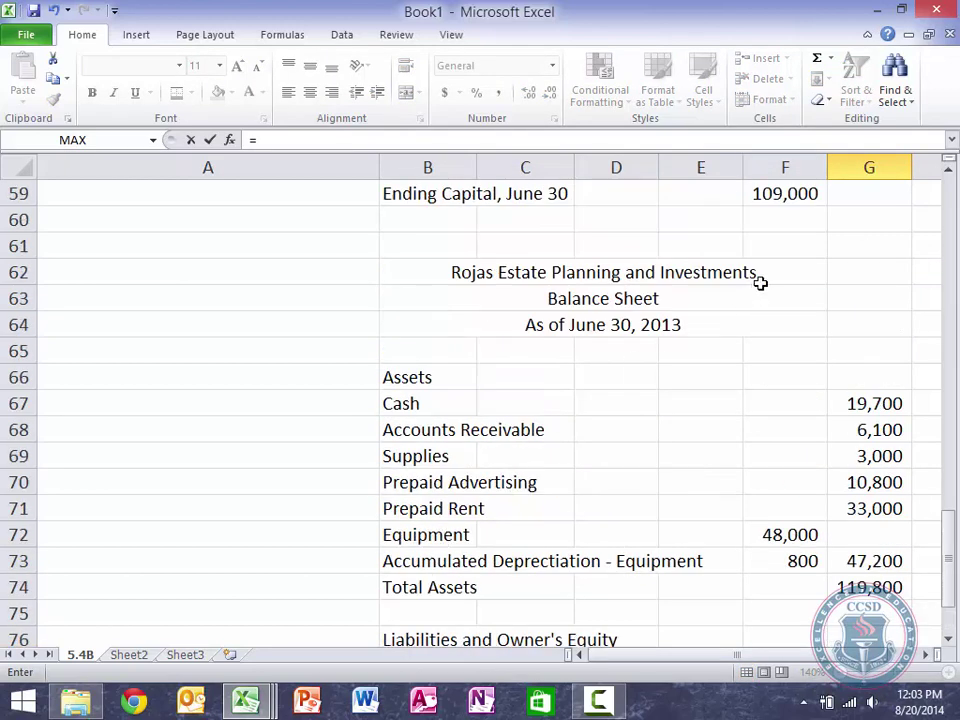
pyautogui.click(783, 197)
pyautogui.press('Return')
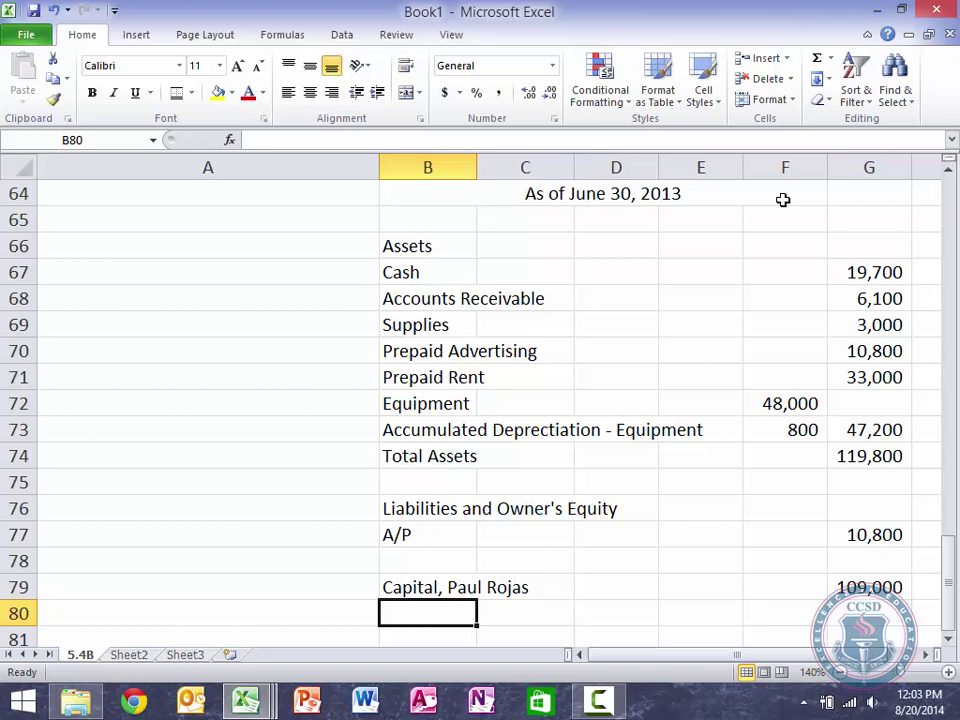
pyautogui.press('Right')
pyautogui.press('Right')
pyautogui.press('Right')
pyautogui.press('Right')
pyautogui.press('Right')
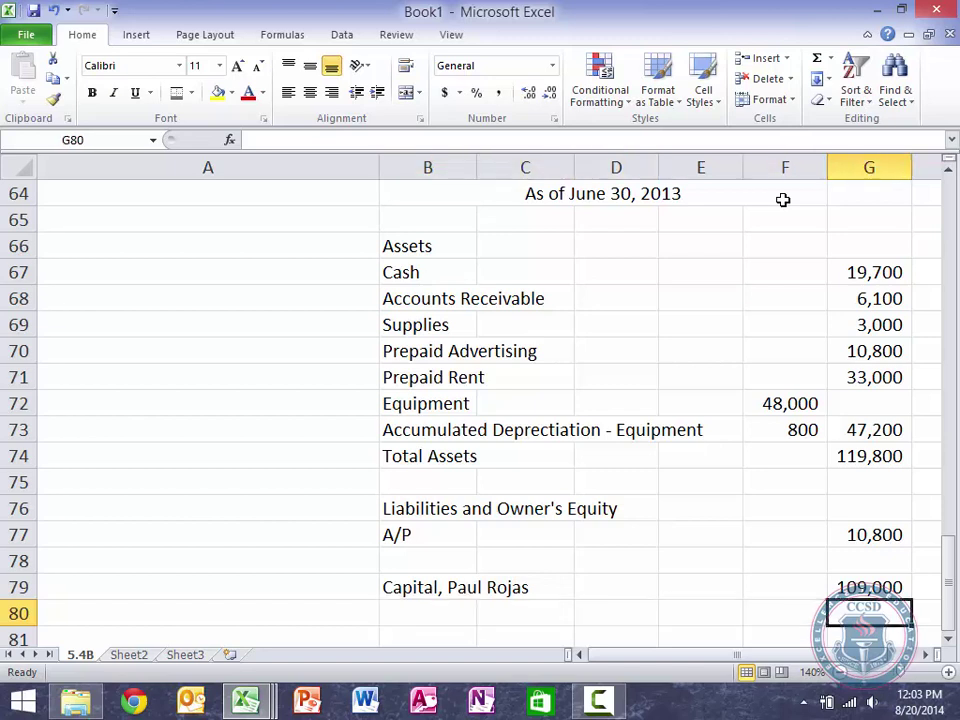
pyautogui.press('Left')
pyautogui.press('Left')
pyautogui.press('Left')
pyautogui.press('Left')
pyautogui.press('Left')
# Enter the label "Total Liabilities and OE" in B80
pyautogui.write('Total LIbi')
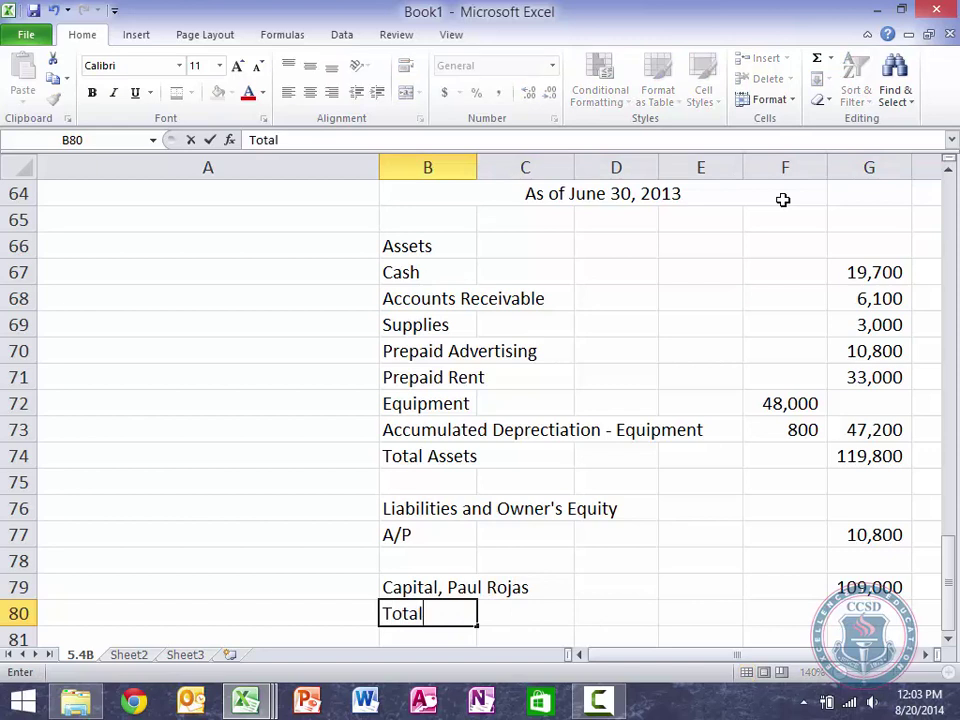
pyautogui.press('BackSpace')
pyautogui.press('BackSpace')
pyautogui.press('BackSpace')
pyautogui.write('iability')
pyautogui.press('BackSpace')
pyautogui.write('ies ')
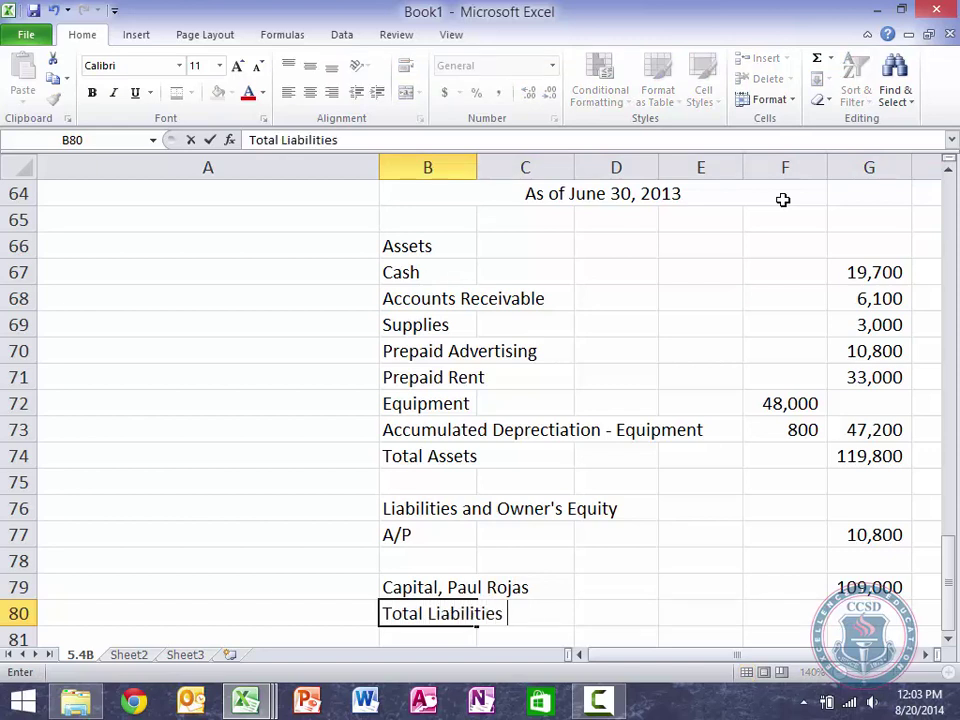
pyautogui.write('and OE')
# Total the liabilities and owner's equity in G80 with the formula =SUM(G77:G79)
pyautogui.press('Right')
pyautogui.press('Right')
pyautogui.press('Right')
pyautogui.press('Right')
pyautogui.press('Right')
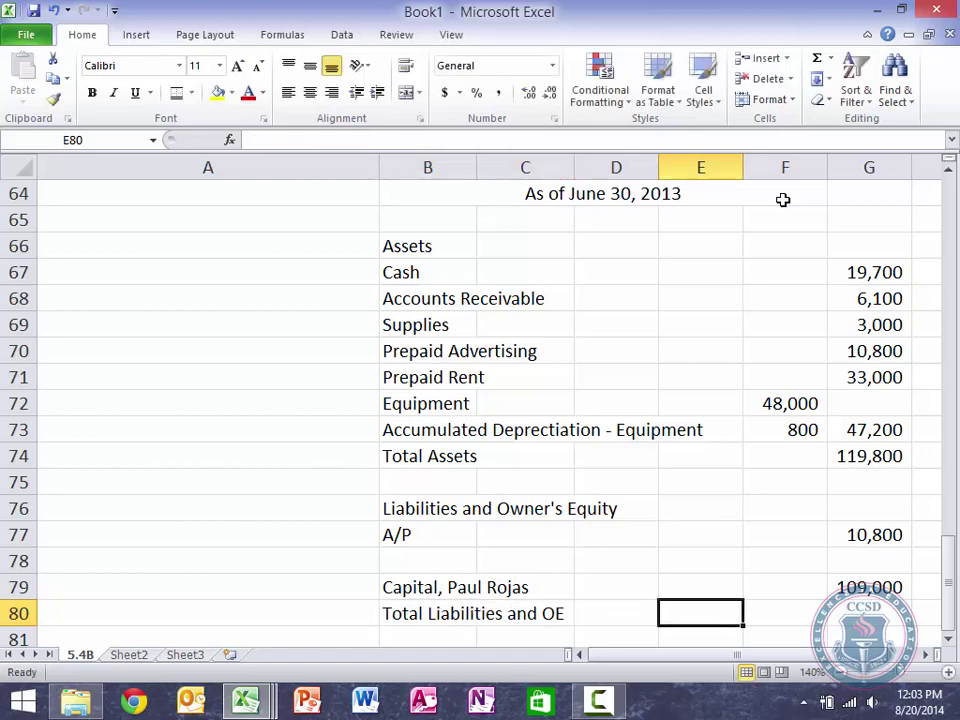
pyautogui.write('=')
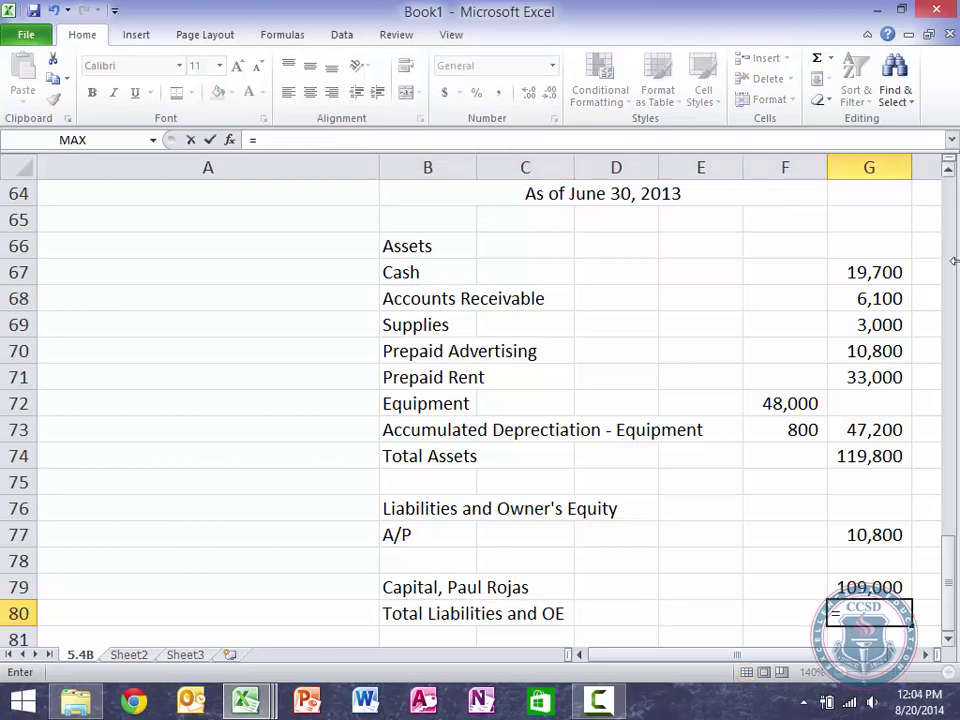
pyautogui.write('SUM(')
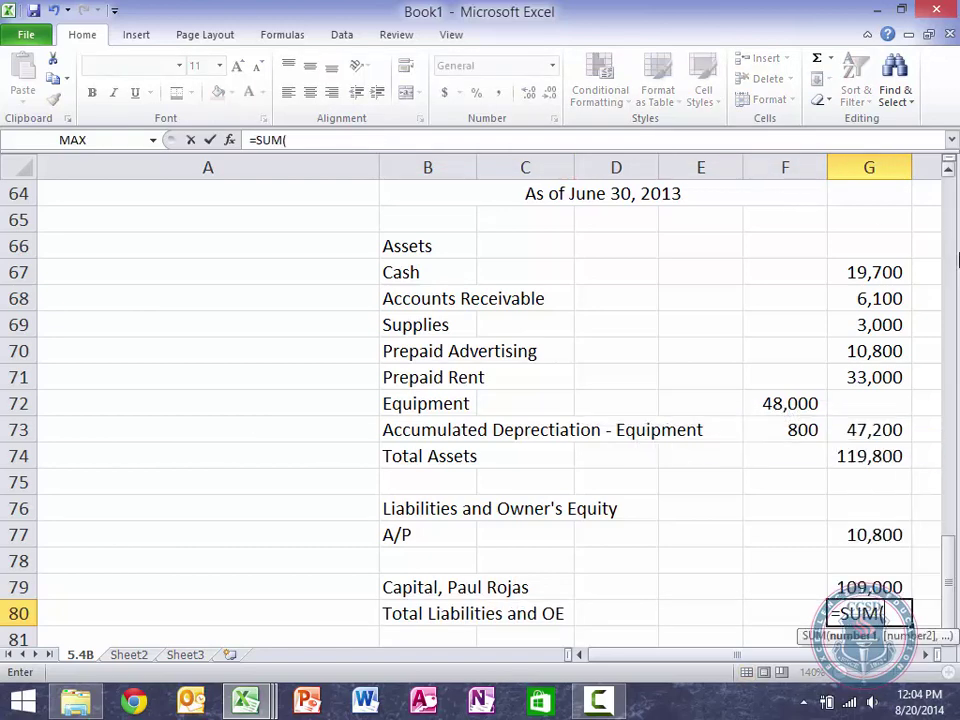
pyautogui.moveTo(861, 534); pyautogui.dragTo(861, 585)
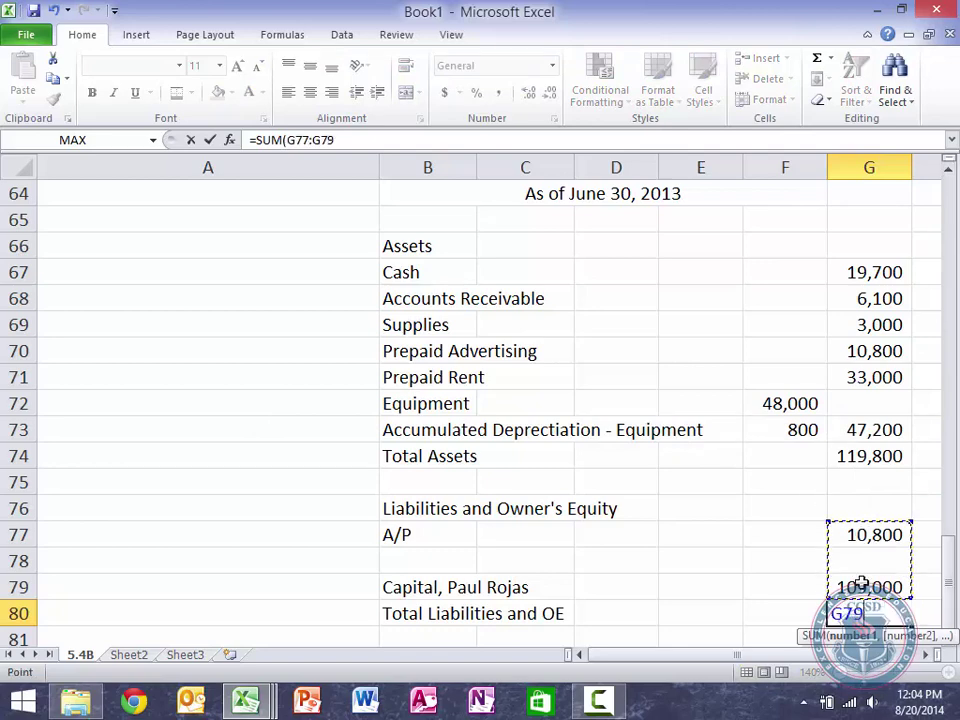
pyautogui.write(')')
pyautogui.press('Return')
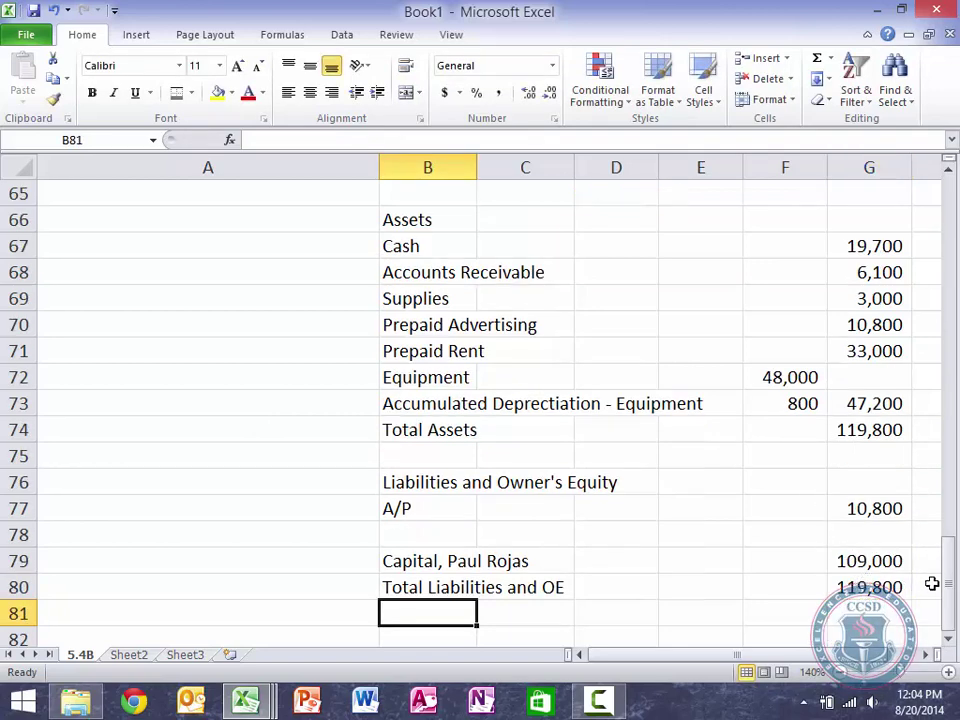
# Highlight the Total Liabilities and OE amount in G80 and the Total Assets amount in G74 with yellow fill
pyautogui.click(900, 587)
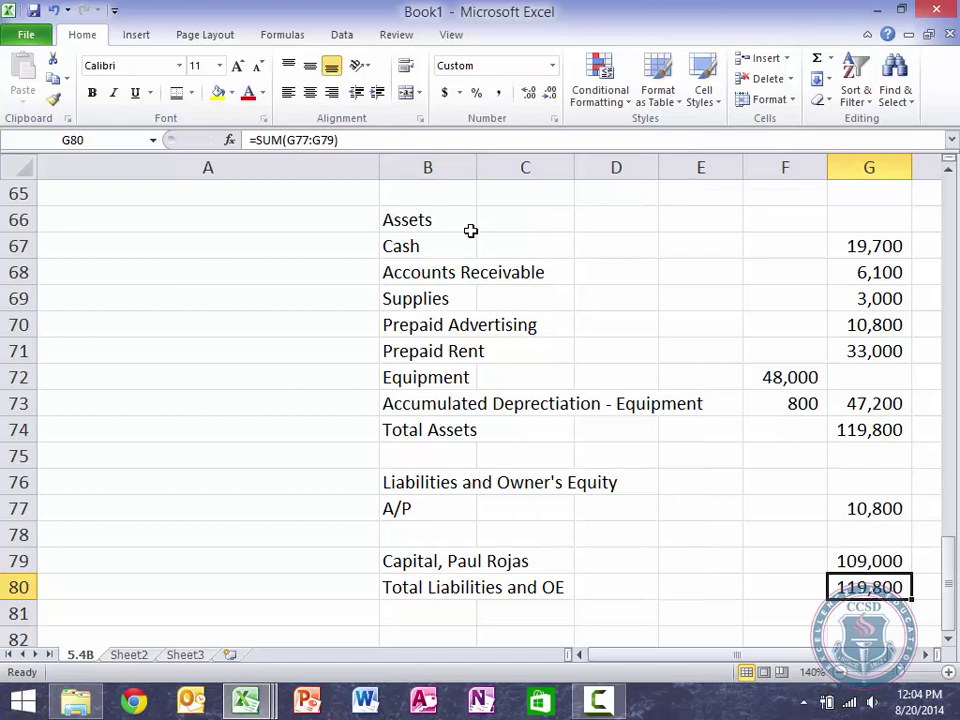
pyautogui.click(218, 94)
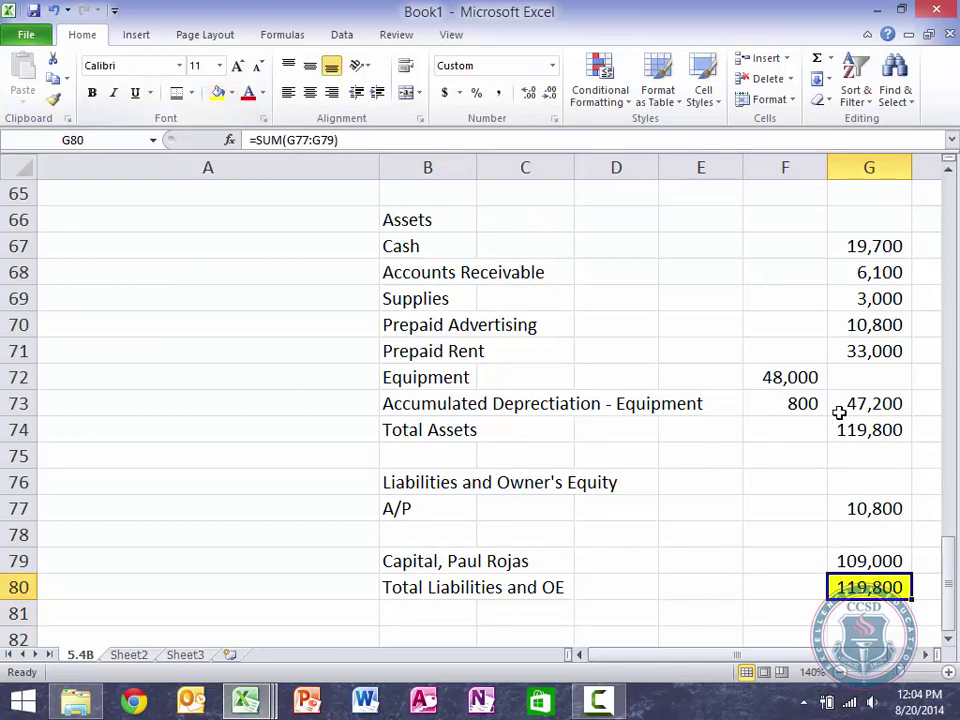
pyautogui.click(863, 431)
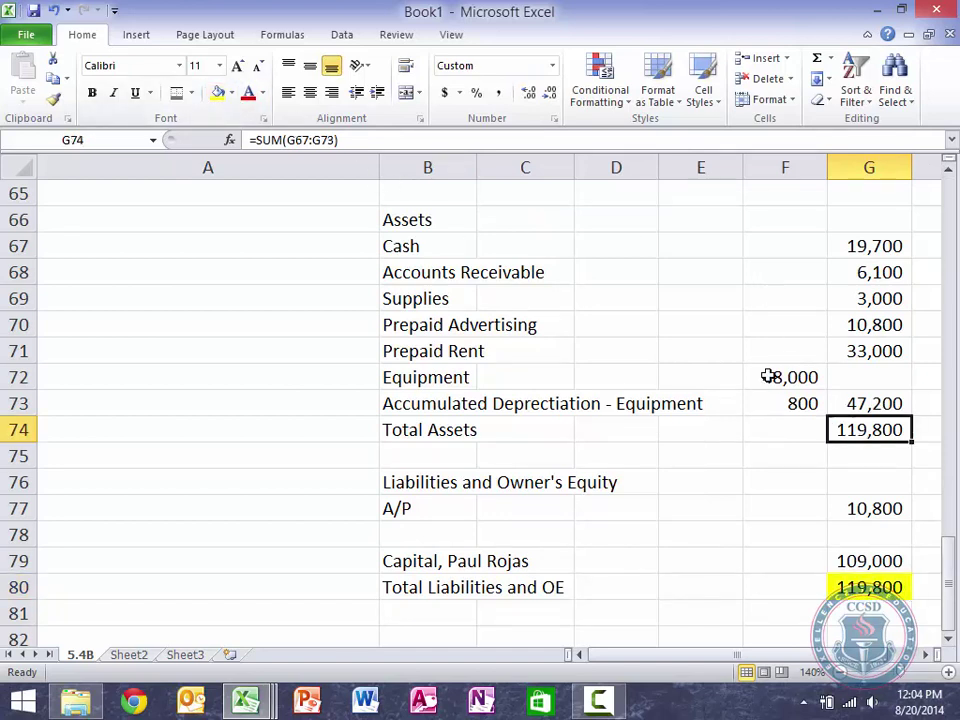
pyautogui.click(218, 94)
pyautogui.click(631, 433)
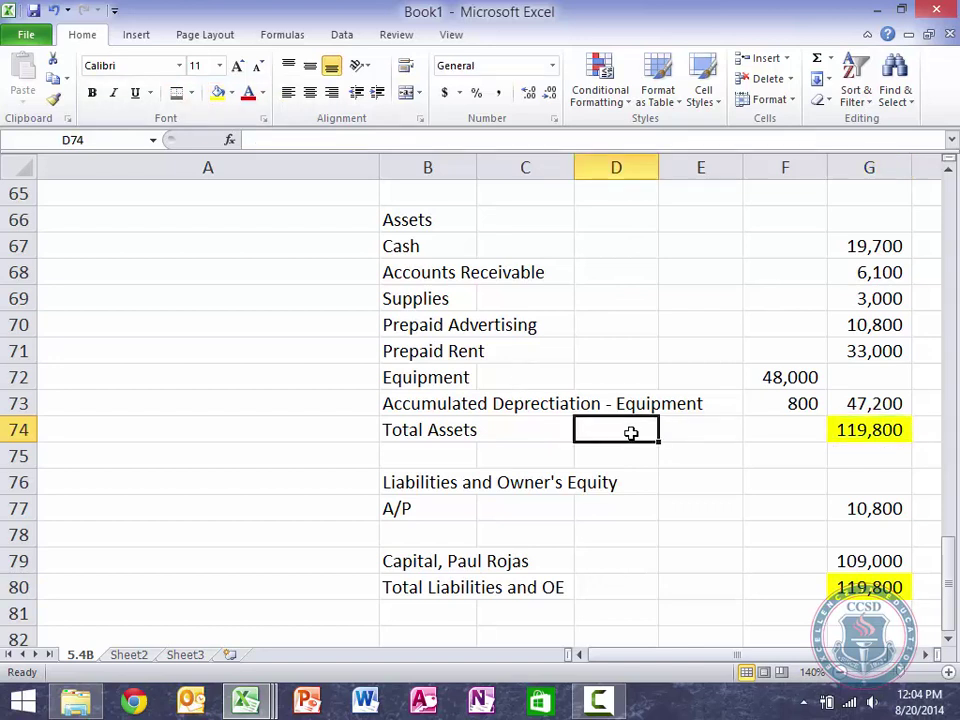
pyautogui.click(843, 680)
pyautogui.click(843, 680)
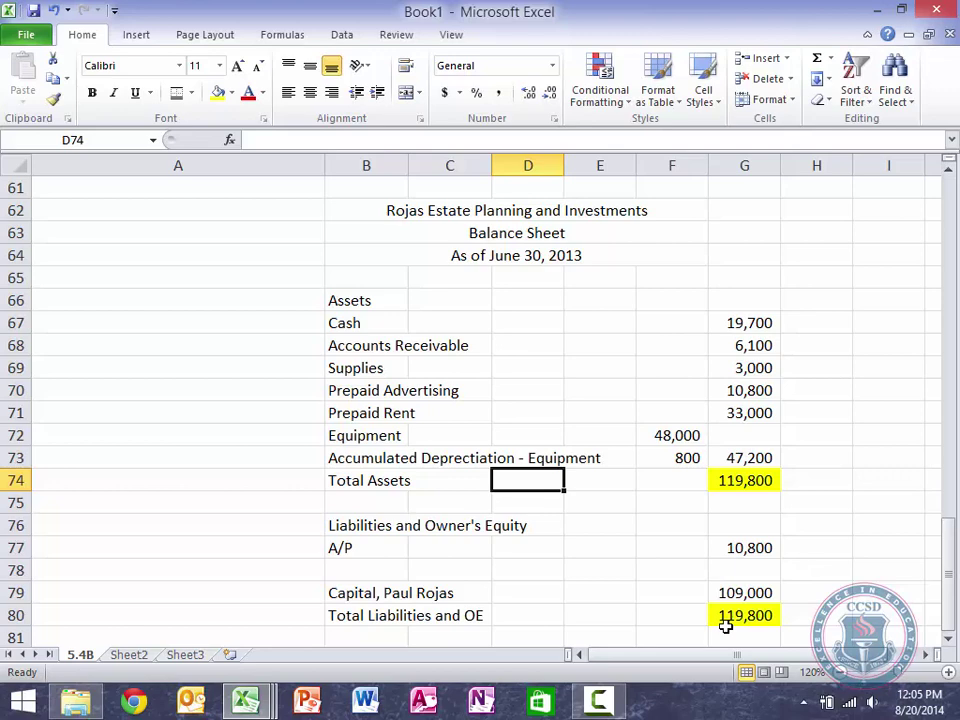
# Switch to the Ch05.xls workbook and look over the financial statement templates on sheet P05.04A
pyautogui.moveTo(252, 705)
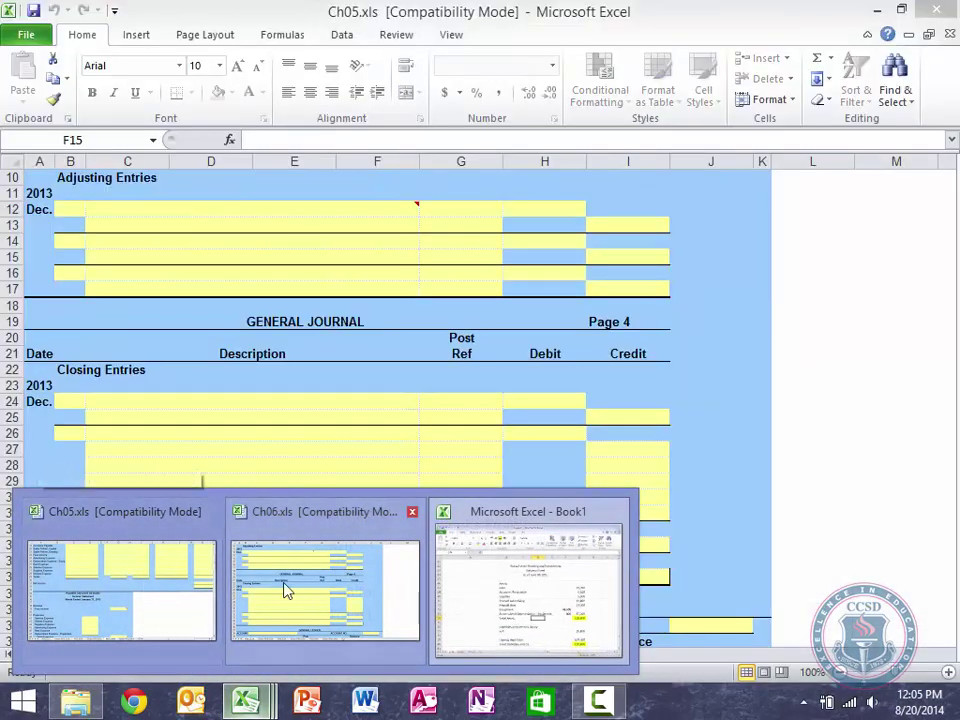
pyautogui.click(118, 589)
pyautogui.scroll(-4, 326, 442)
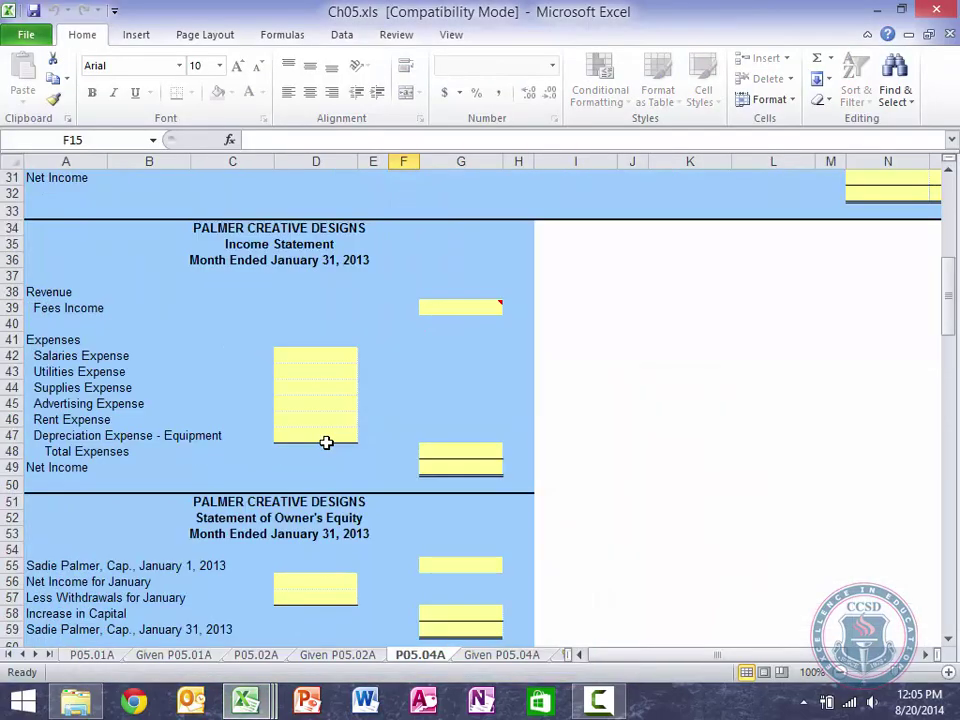
pyautogui.scroll(-9, 326, 442)
pyautogui.scroll(5, 326, 442)
pyautogui.scroll(-4, 366, 522)
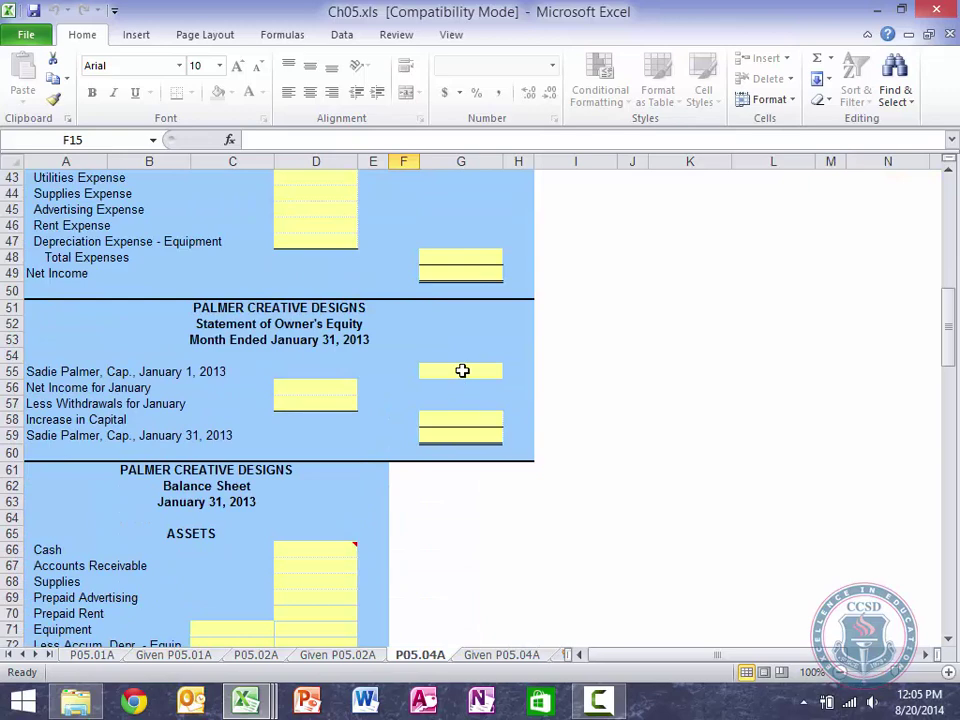
# Link the January 1 capital amount in G55 to the worksheet's Balance Sheet credit column with the formula =Q20
pyautogui.click(459, 372)
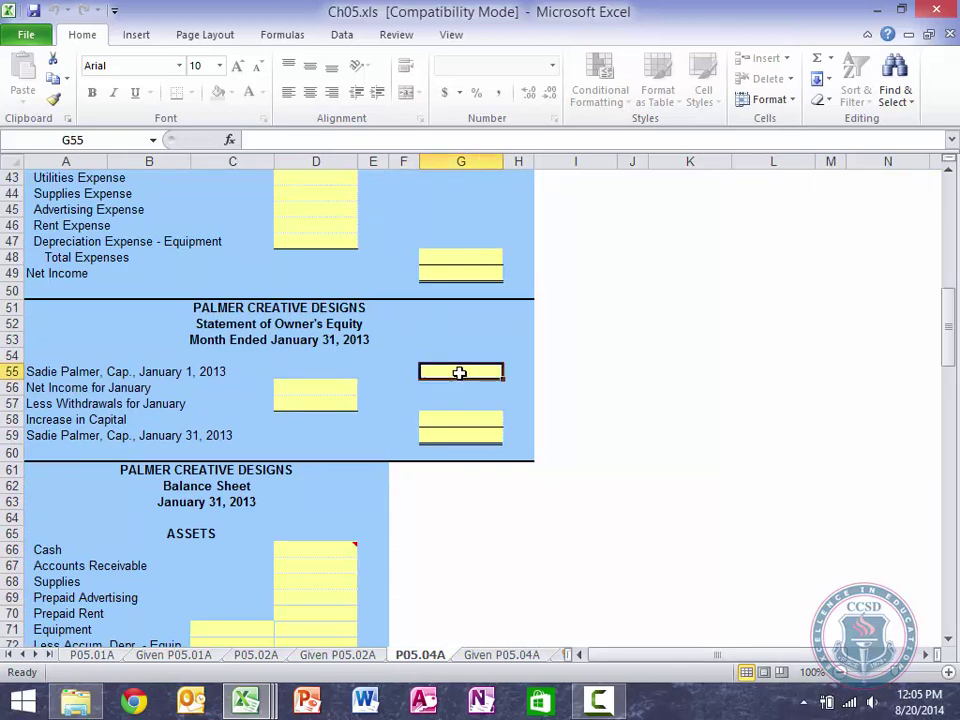
pyautogui.write('=')
pyautogui.scroll(6, 447, 310)
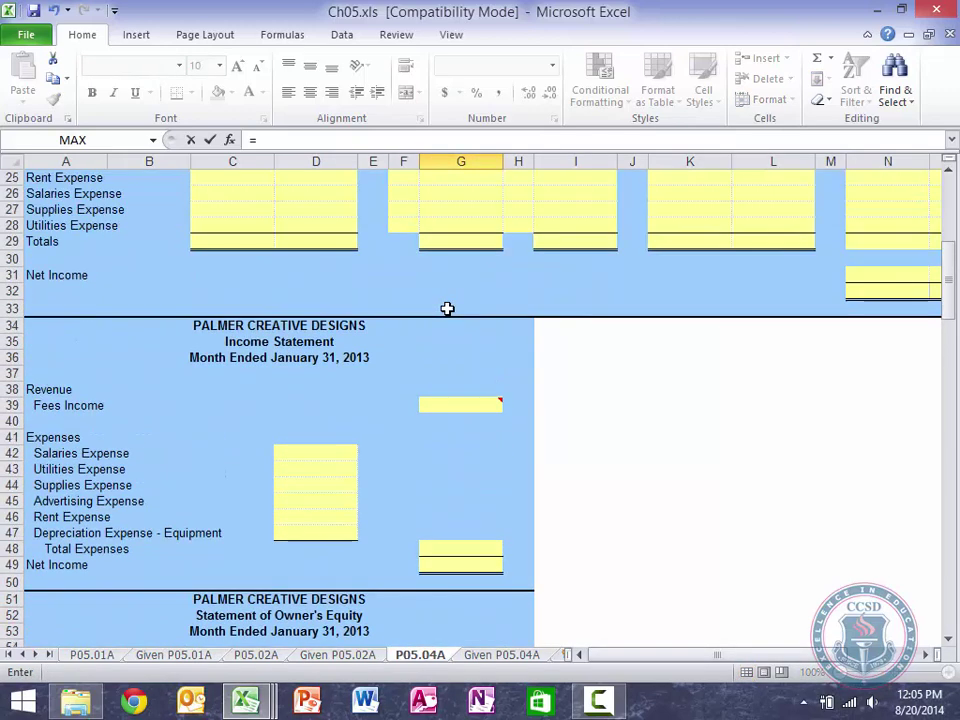
pyautogui.scroll(8, 447, 309)
pyautogui.hscroll(4, 446, 306)
pyautogui.hscroll(-4, 446, 306)
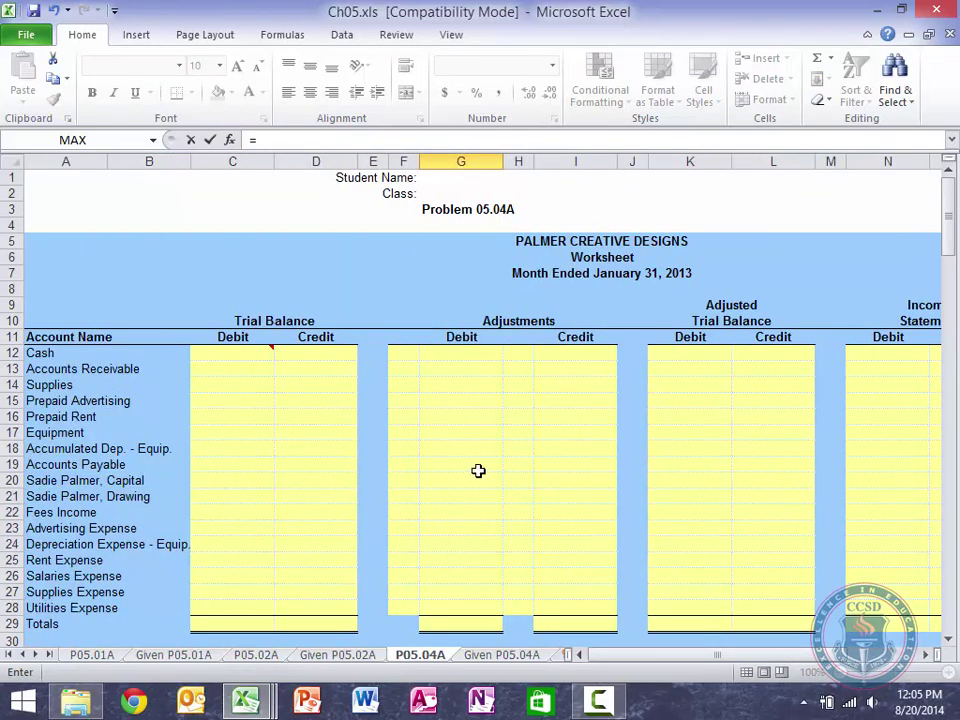
pyautogui.hscroll(4, 842, 458)
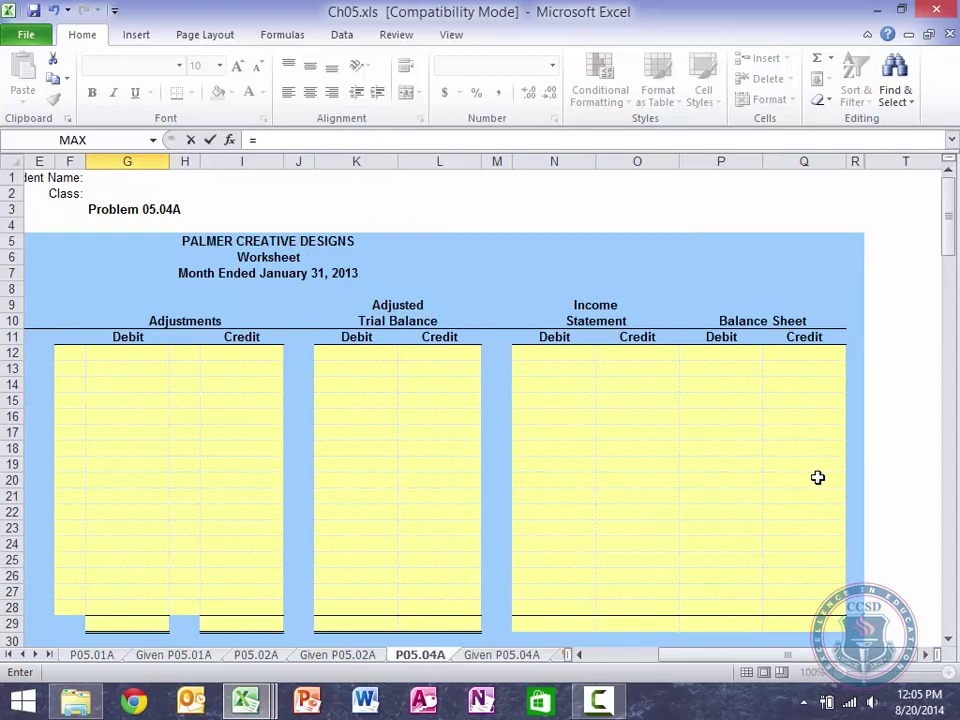
pyautogui.click(817, 478)
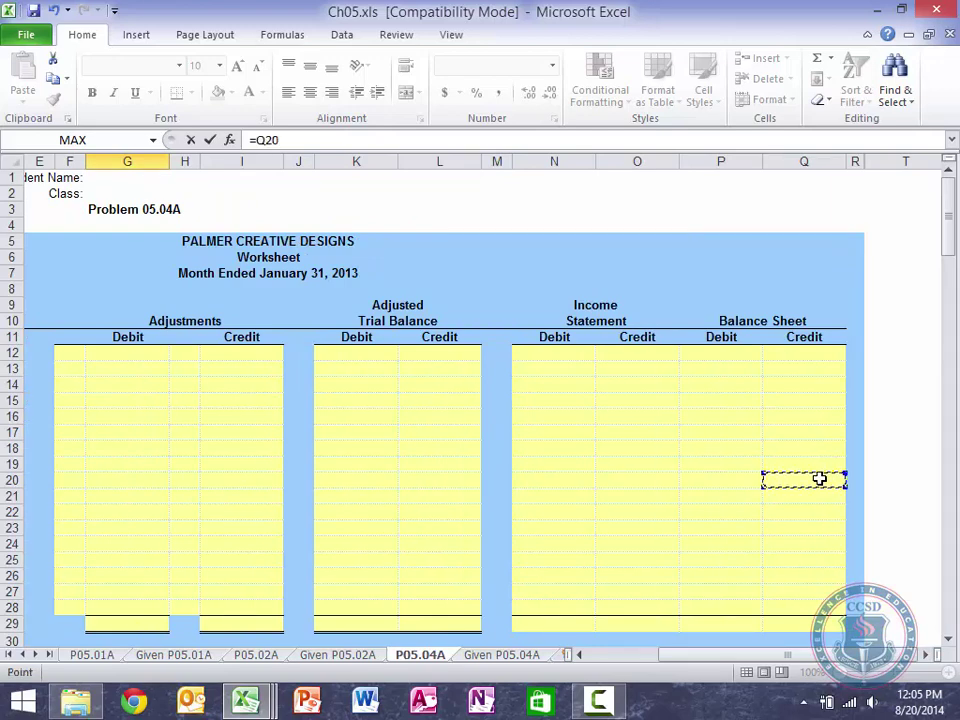
pyautogui.press('Escape')
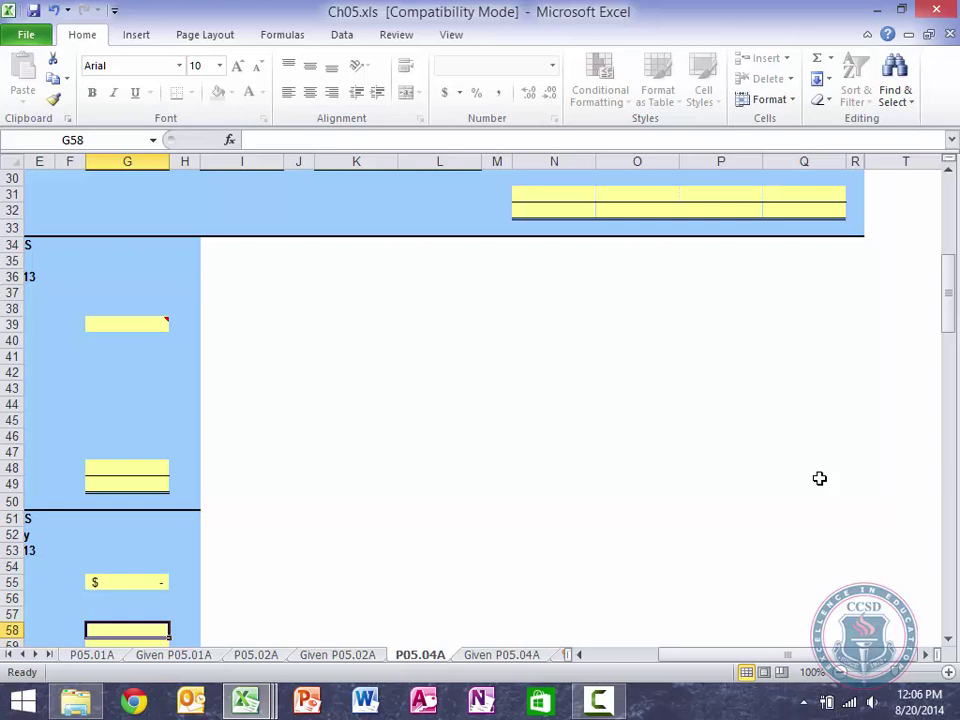
pyautogui.hscroll(-3, 819, 478)
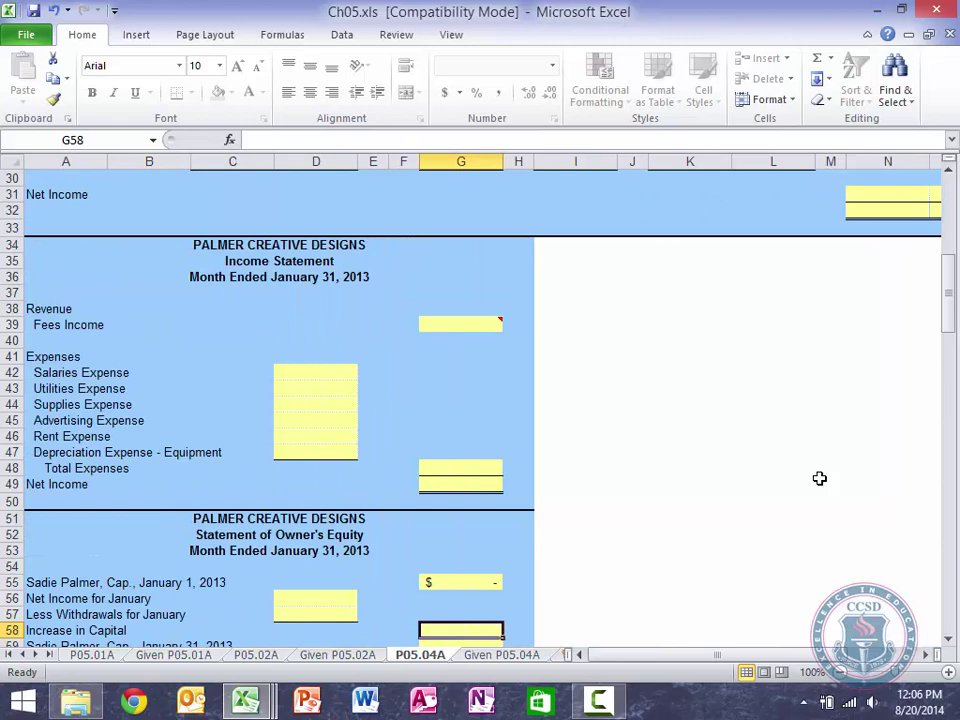
pyautogui.scroll(-1, 819, 478)
pyautogui.scroll(2, 819, 478)
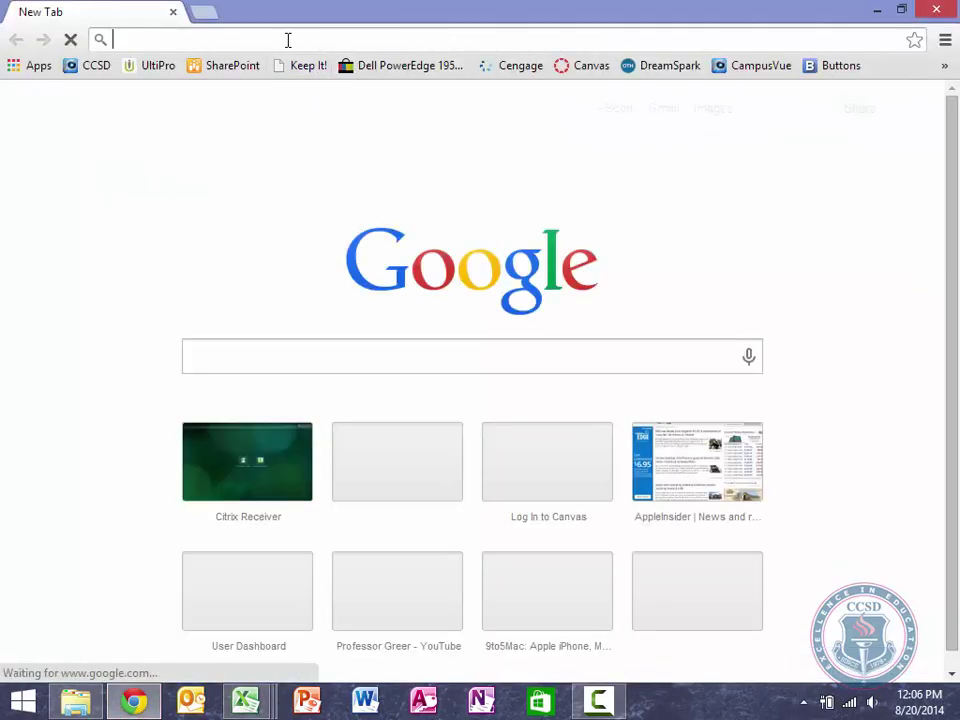
# Switch to Chrome, go to yahoo.com, dismiss the advertisement and open the Finance section
pyautogui.write('yahoo.')
pyautogui.press('Return')
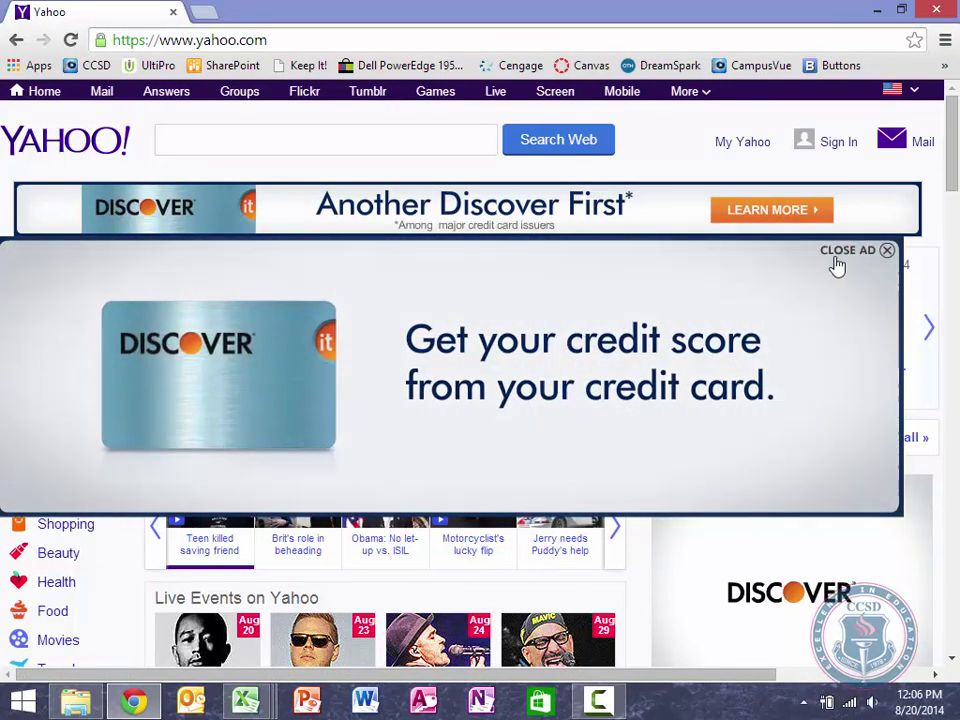
pyautogui.click(838, 258)
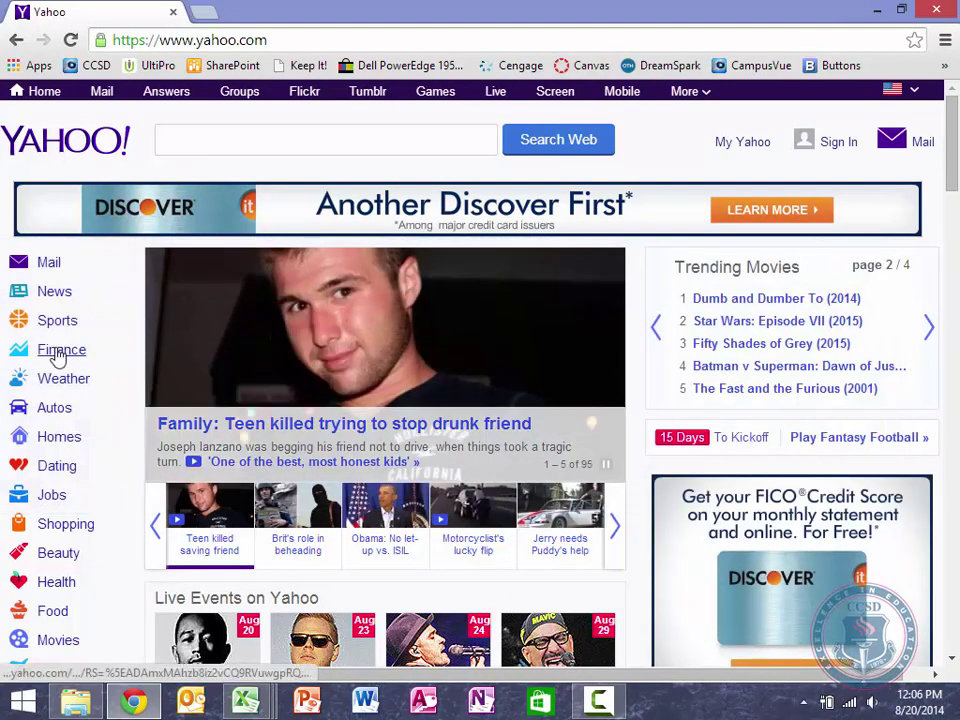
pyautogui.click(57, 358)
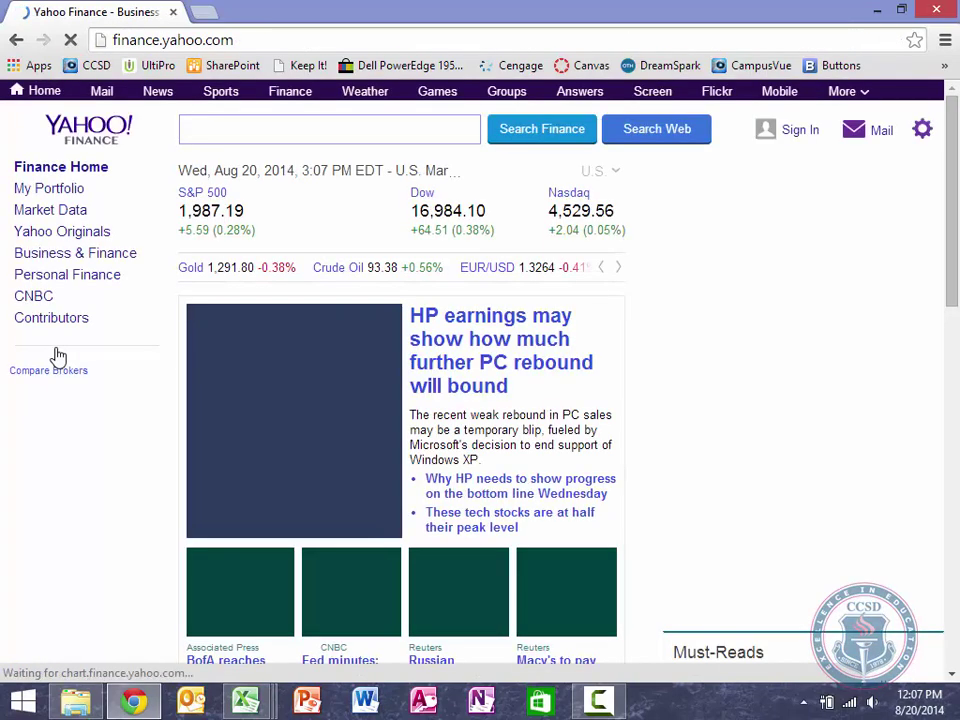
# Look up the stock symbol aapl on Yahoo Finance and open Apple's income statement
pyautogui.write('aapl')
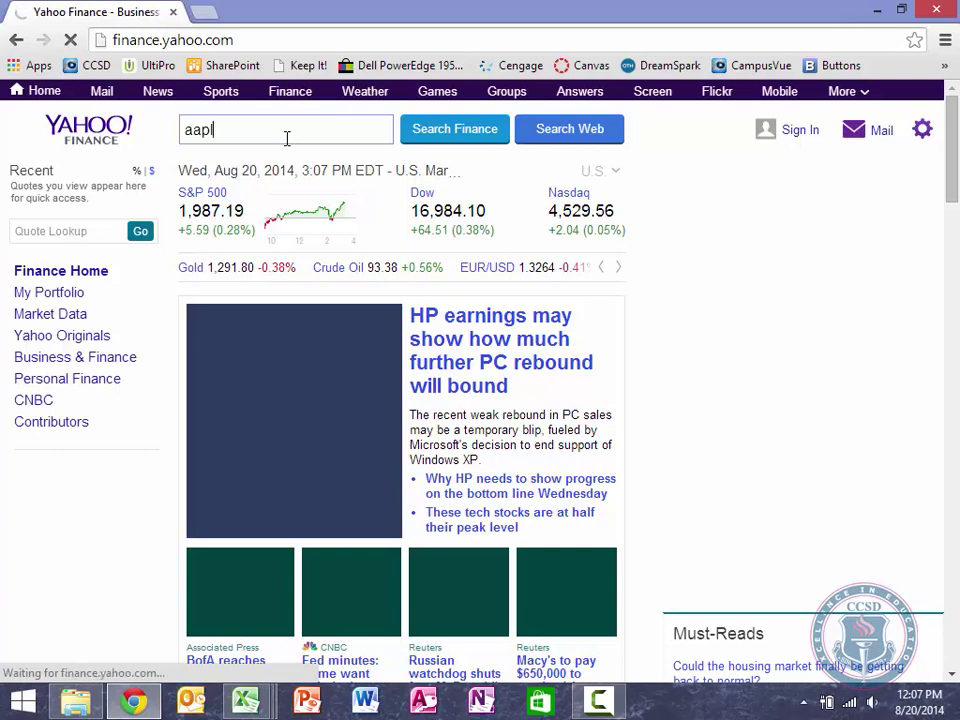
pyautogui.press('Return')
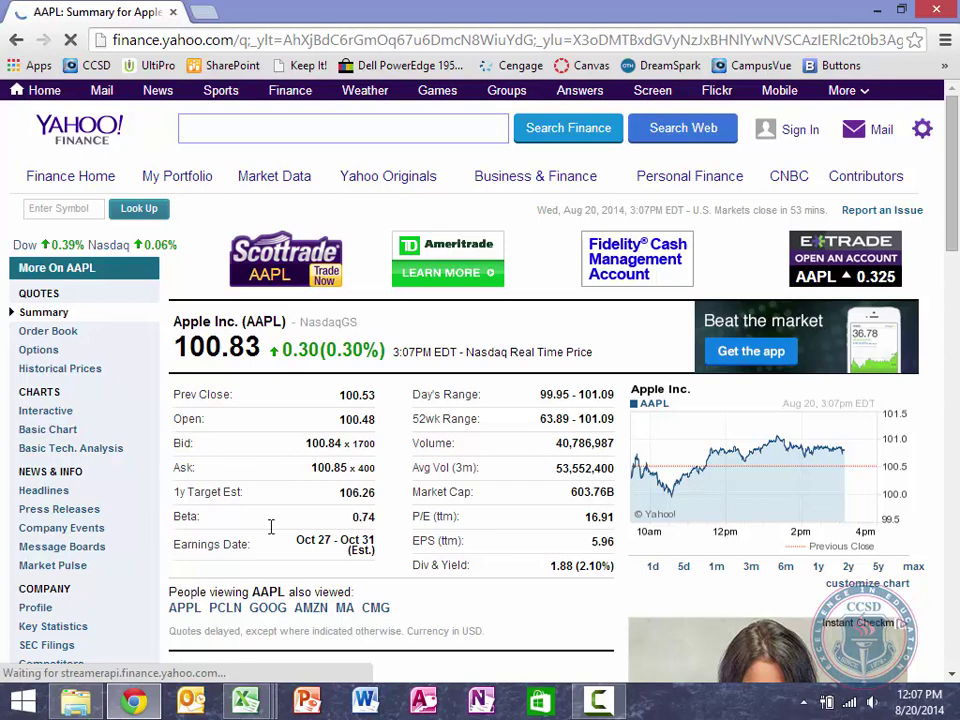
pyautogui.scroll(-1, 283, 474)
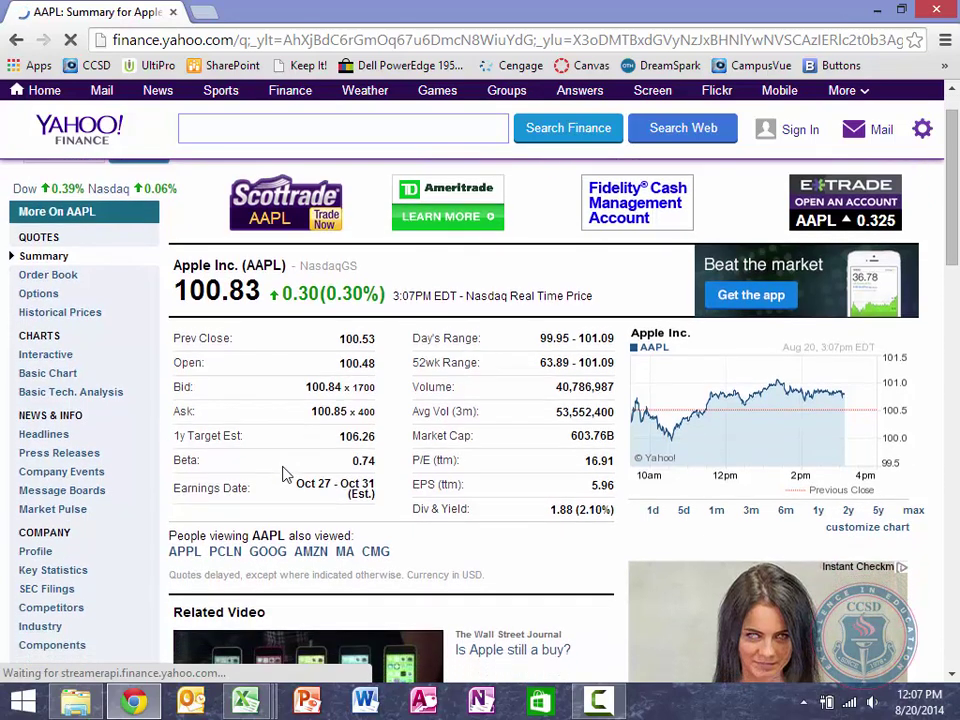
pyautogui.scroll(-3, 283, 474)
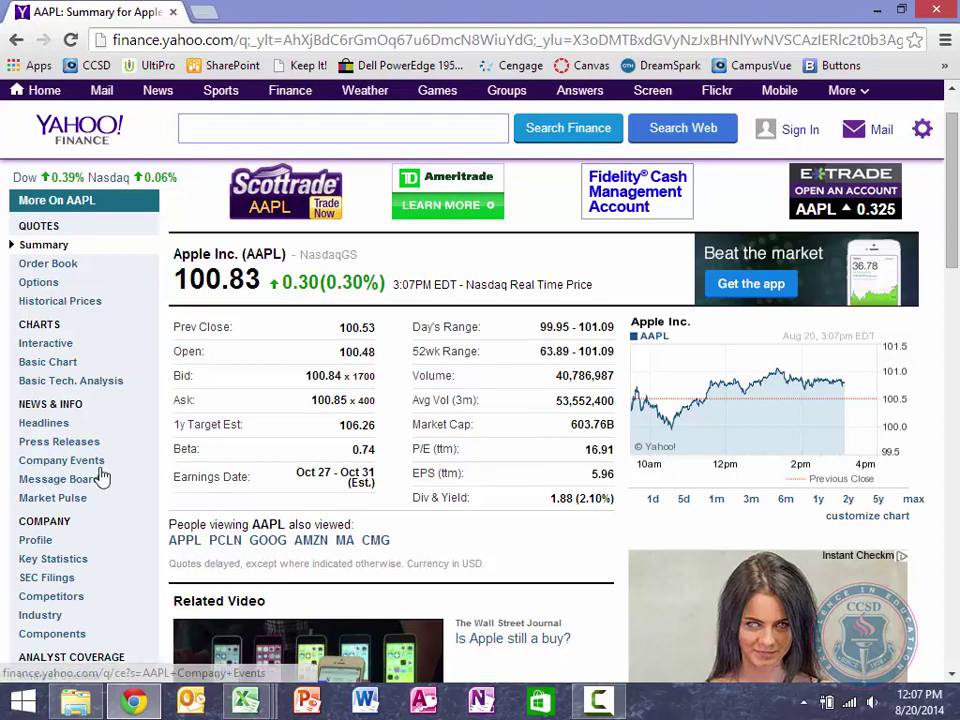
pyautogui.scroll(-3, 103, 476)
pyautogui.scroll(-1, 103, 476)
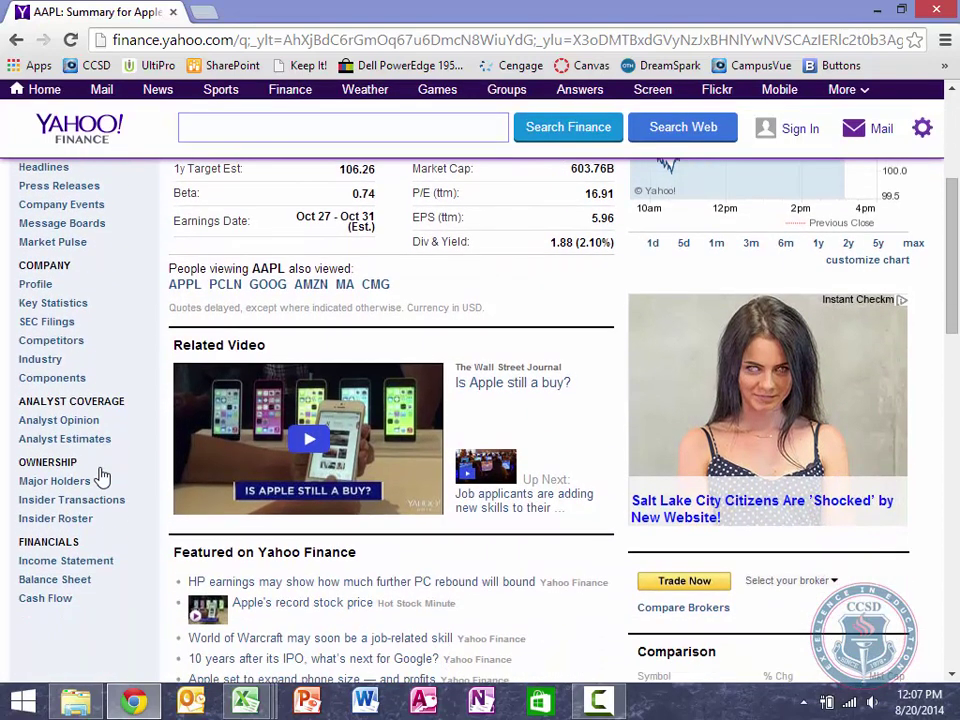
pyautogui.click(72, 563)
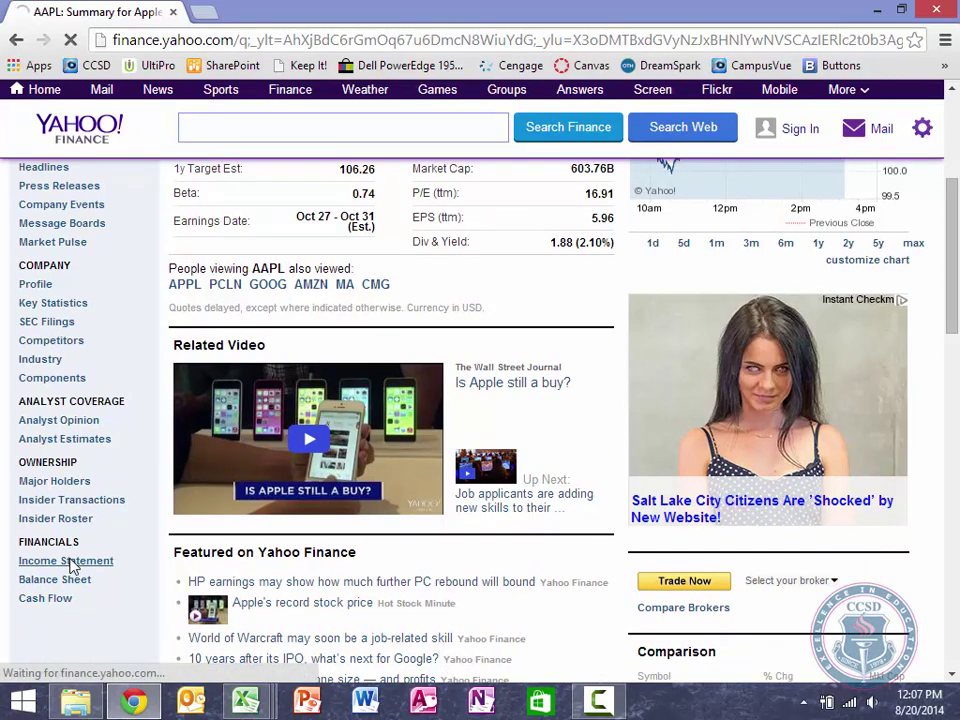